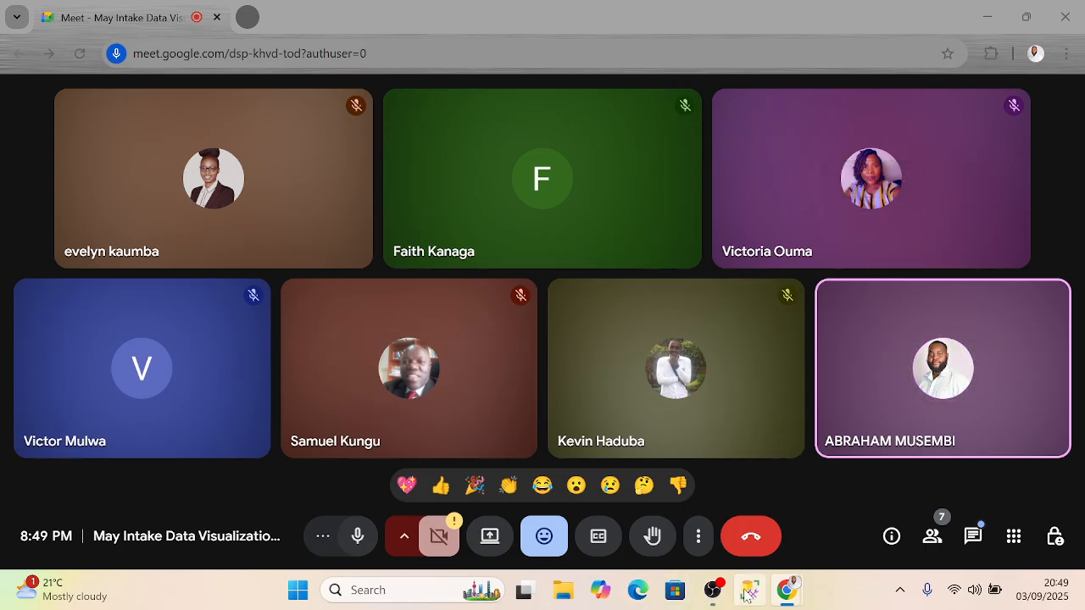
Present the entire Screen 1 in the meeting, hide the sharing notice, and minimize the meeting window
mouse_move(719, 596)
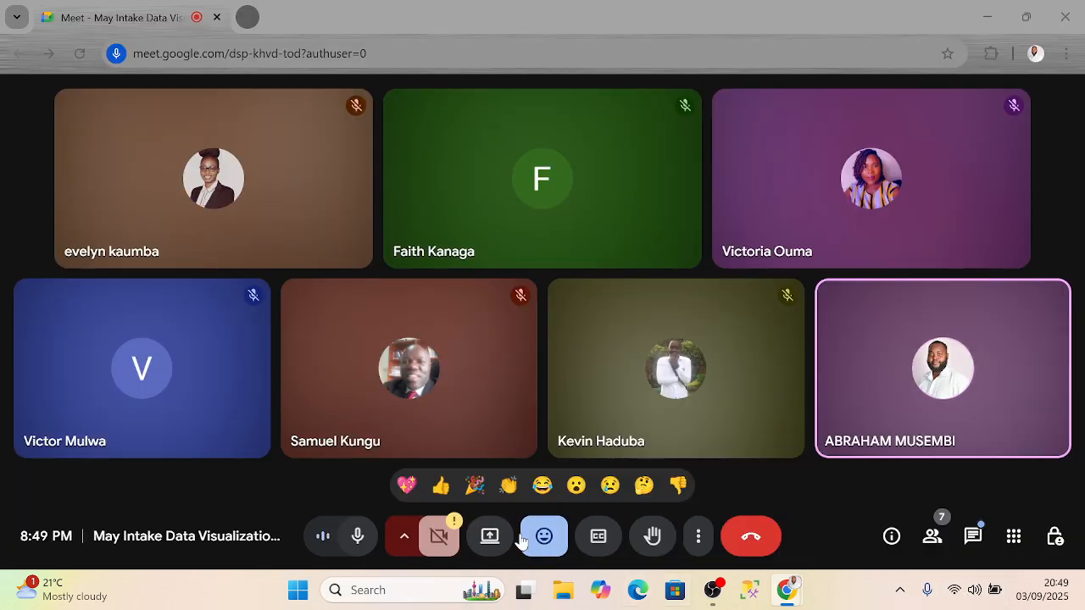
left_click(490, 536)
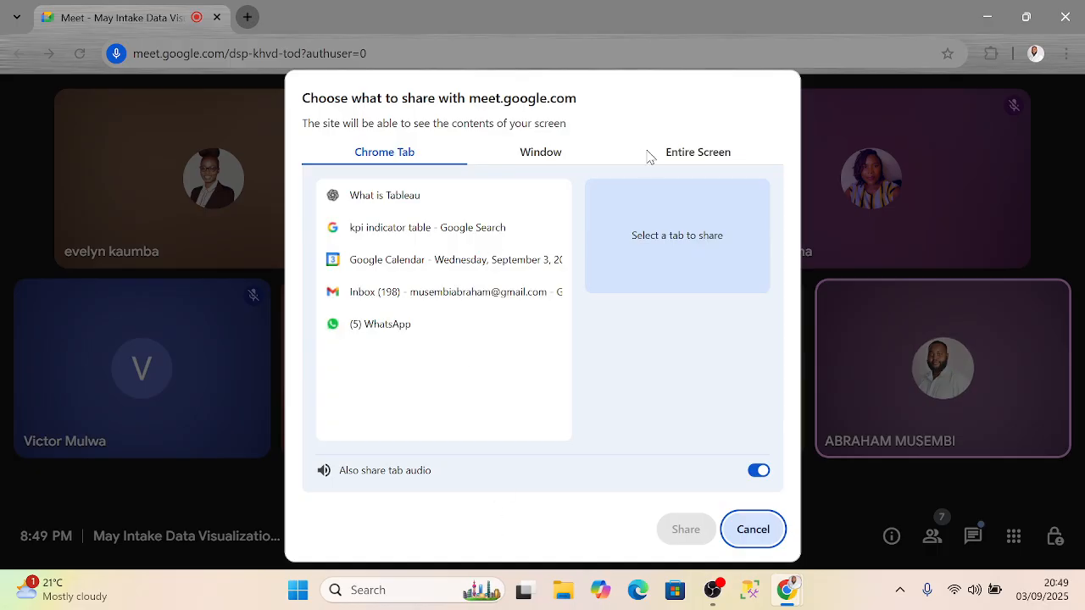
left_click(683, 156)
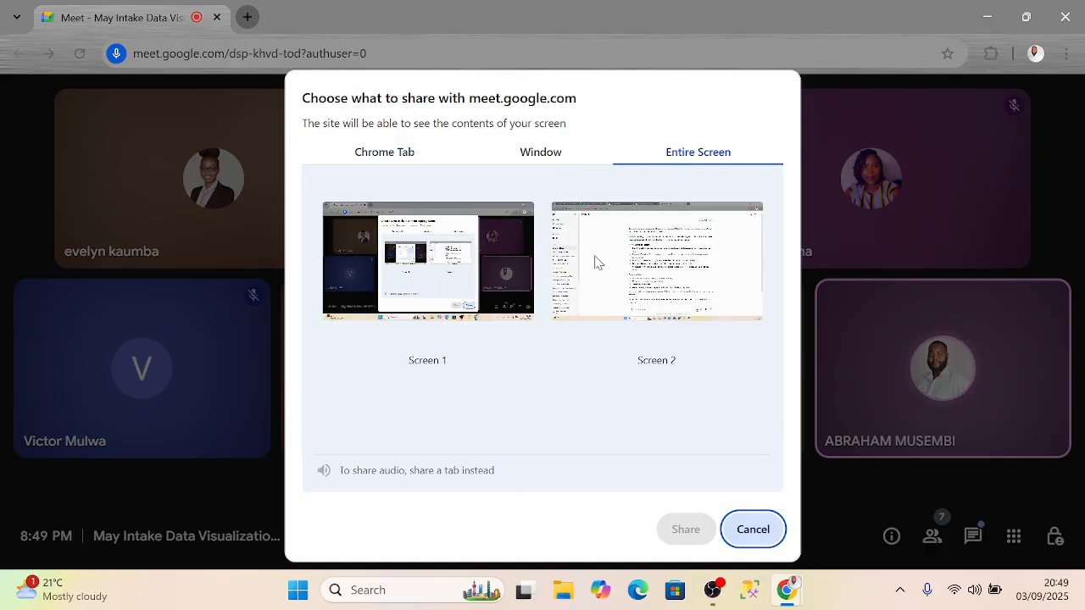
left_click(407, 251)
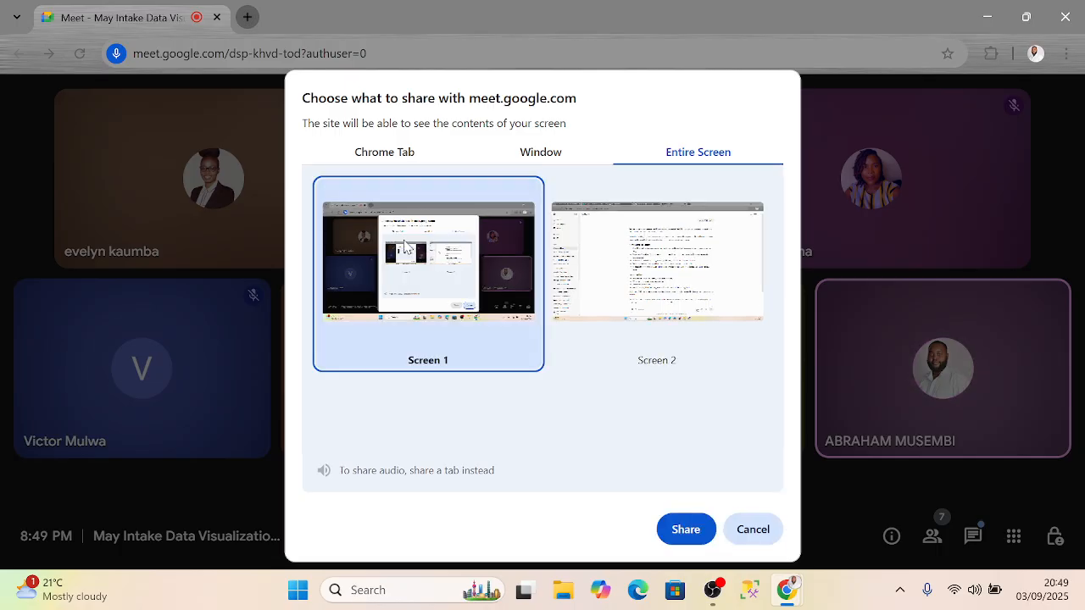
left_click(685, 531)
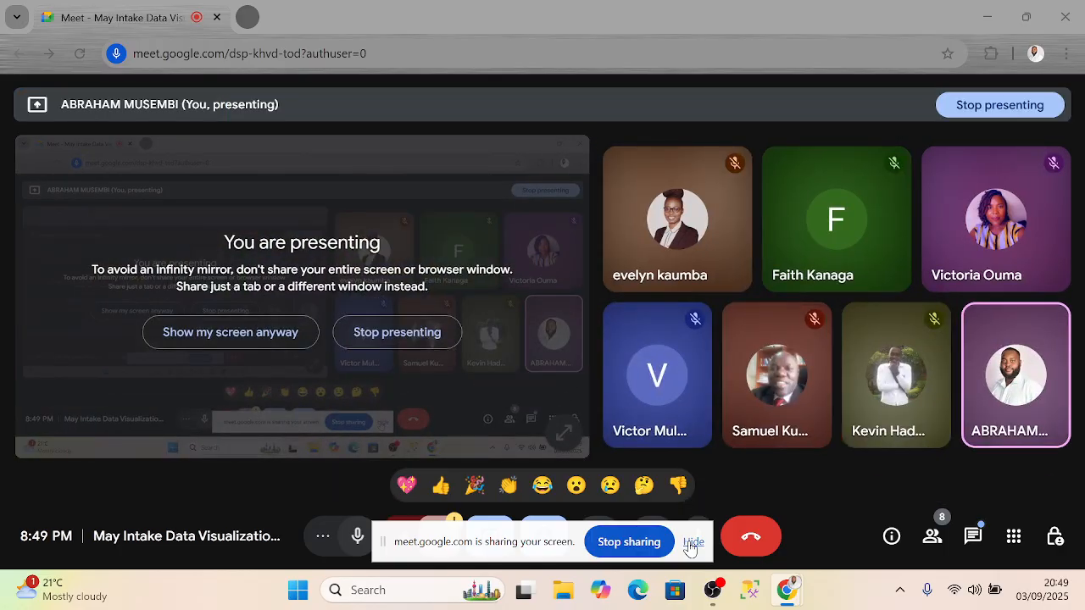
left_click(693, 542)
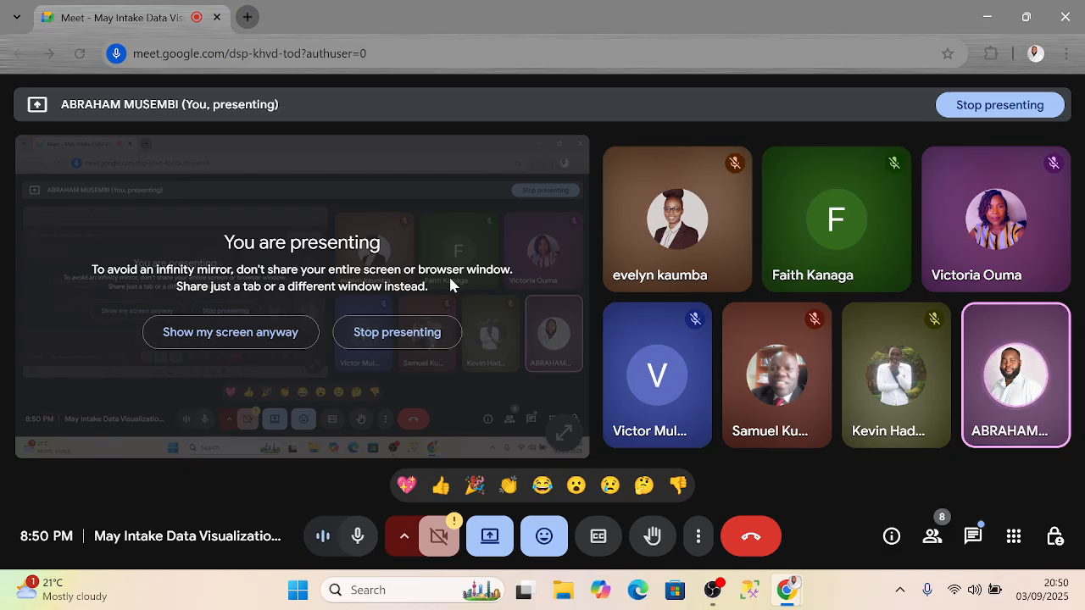
left_click(986, 17)
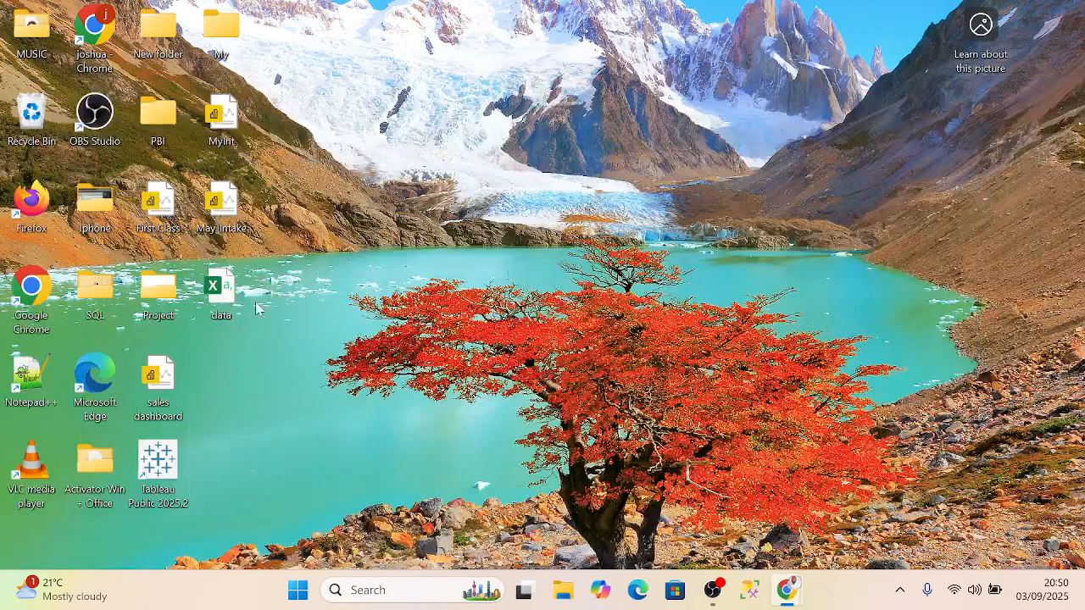
Try to recover the Clss workbook in Tableau Public with its missing extract removed, and close it without saving
double_click(162, 469)
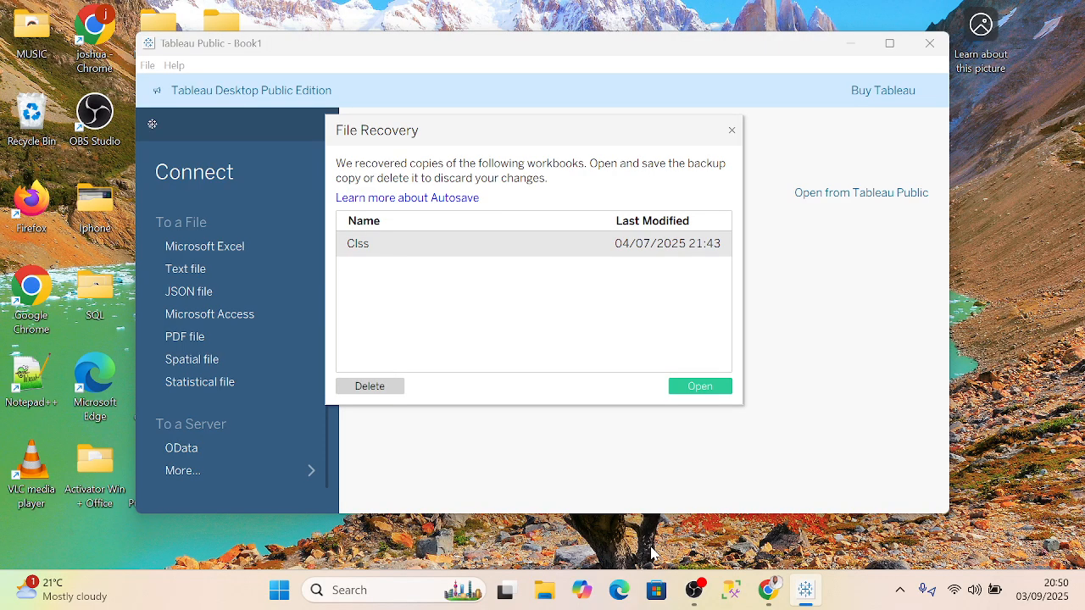
left_click(700, 387)
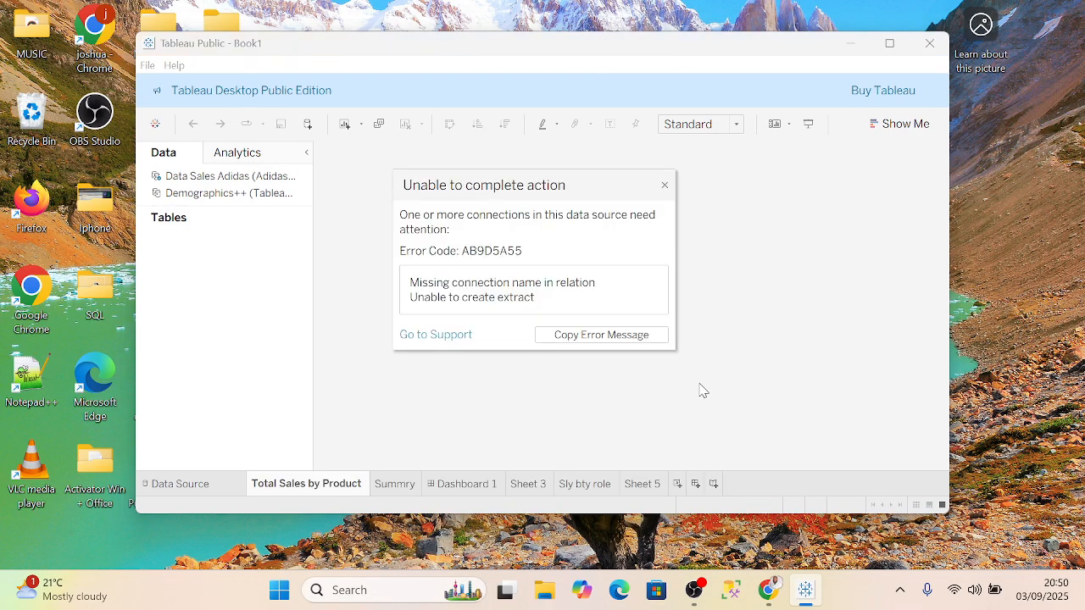
left_click(616, 341)
left_click(665, 185)
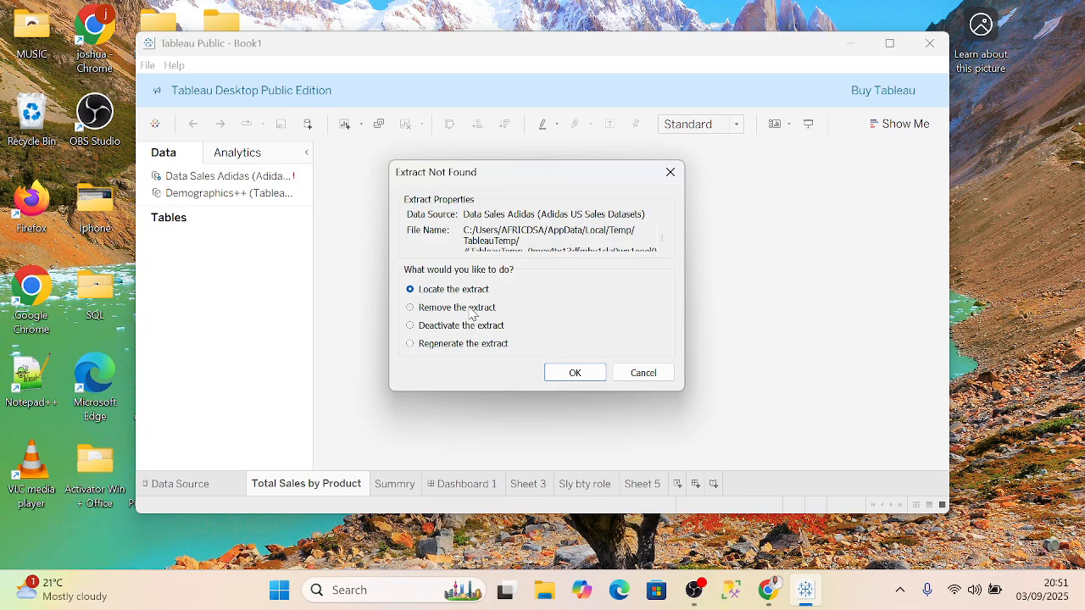
left_click(440, 310)
left_click(576, 373)
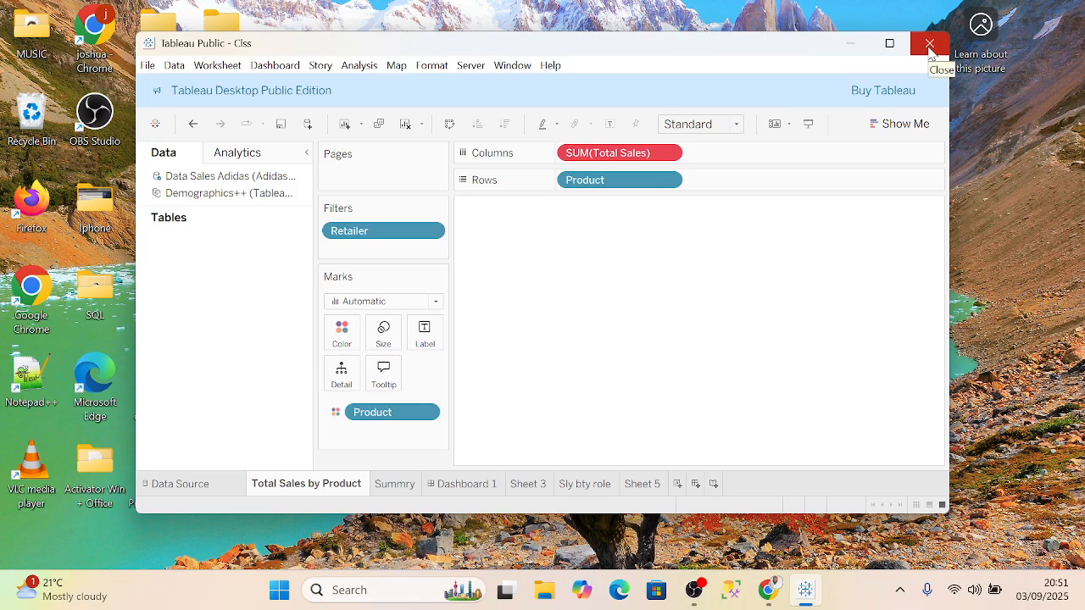
left_click(930, 44)
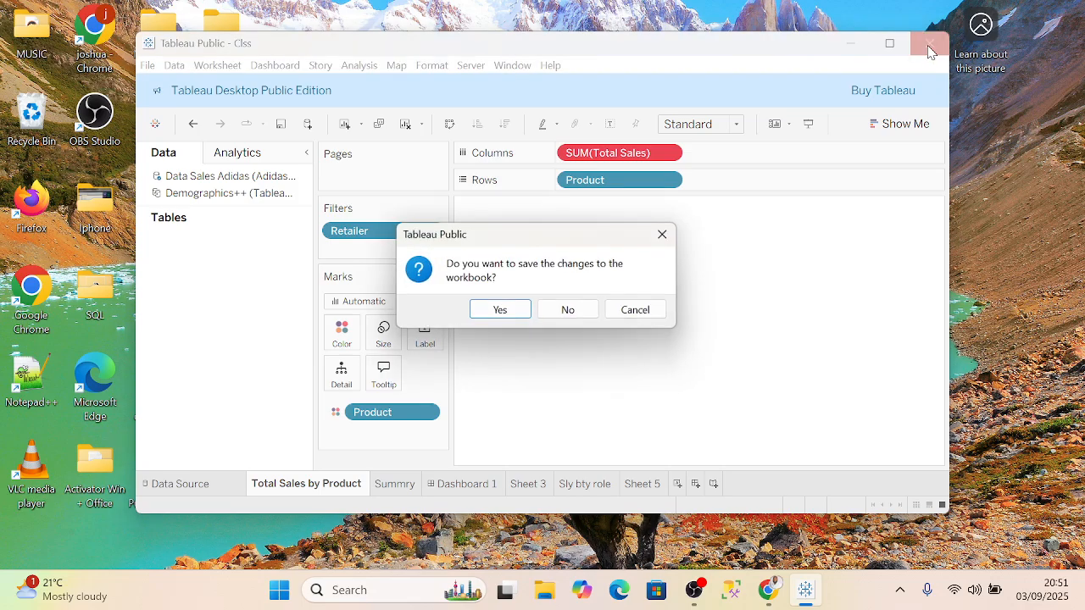
left_click(568, 311)
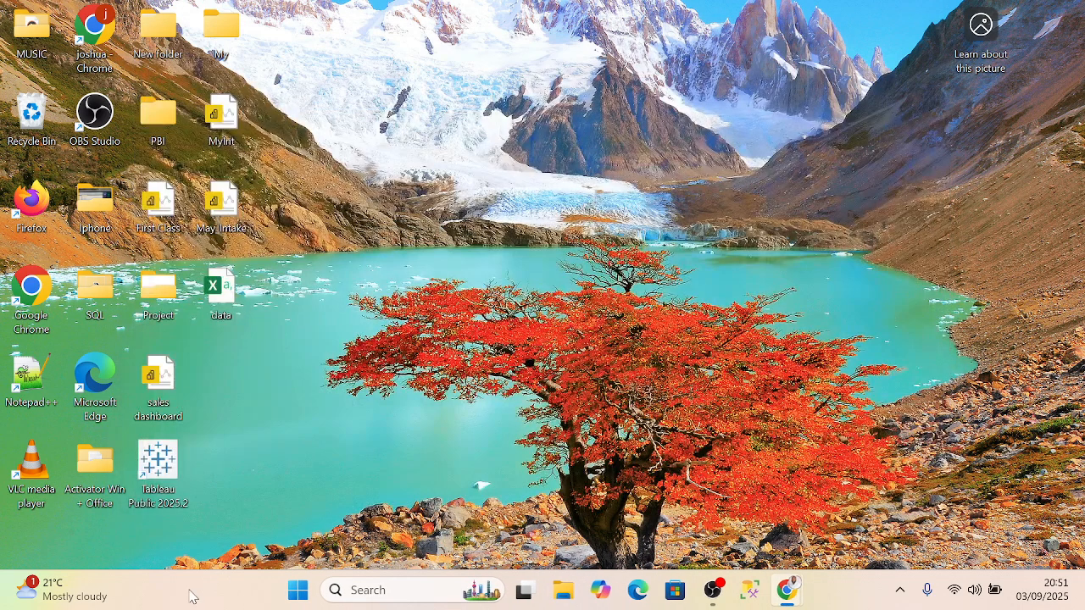
Relaunch Tableau Public from the Windows search and delete the recovered copy of the Clss workbook
left_click(398, 590)
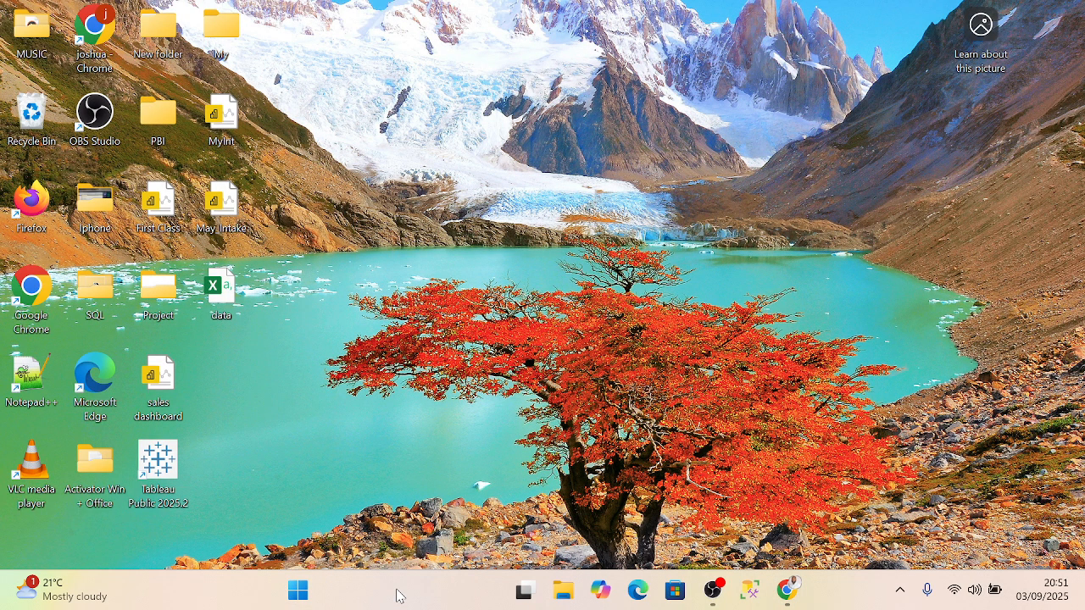
type("task Manager")
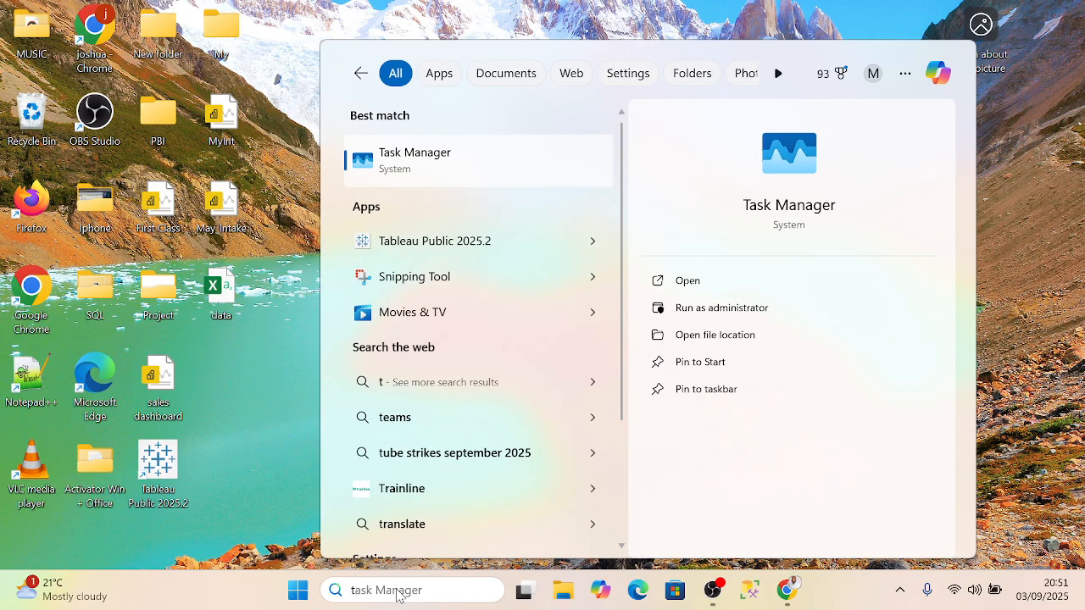
left_click(473, 246)
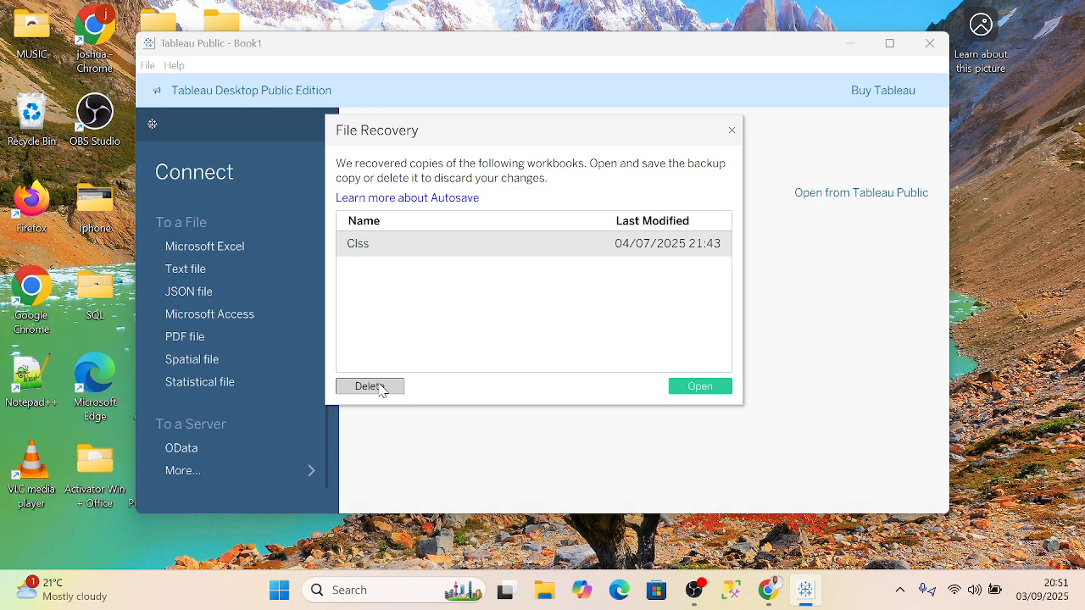
left_click(380, 386)
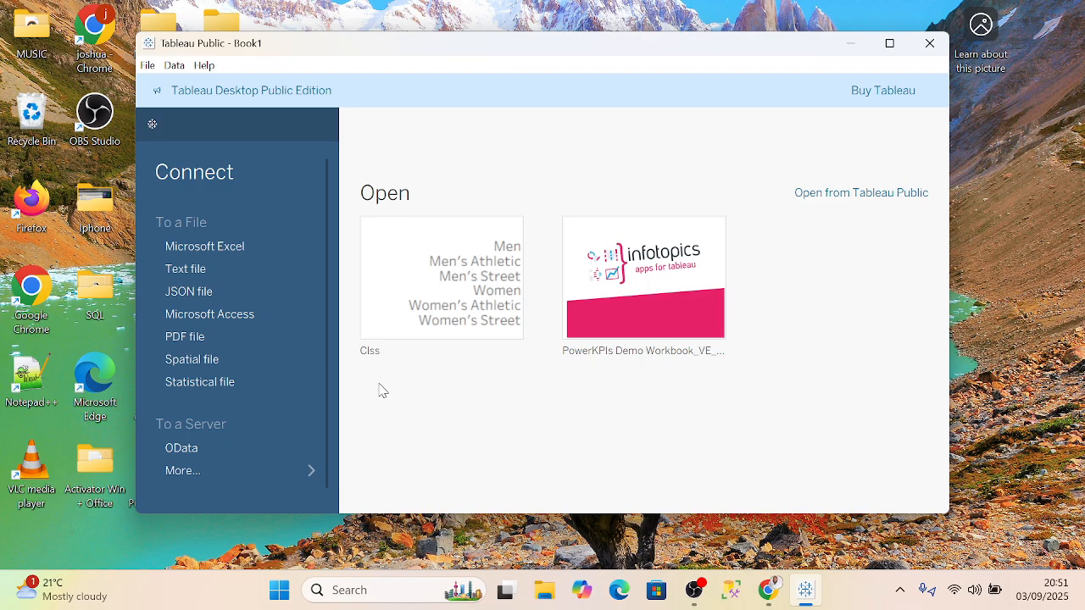
Maximize the Tableau Public window and remove the PowerKPIs Demo Workbook and Clss from the recent workbooks
left_click(889, 42)
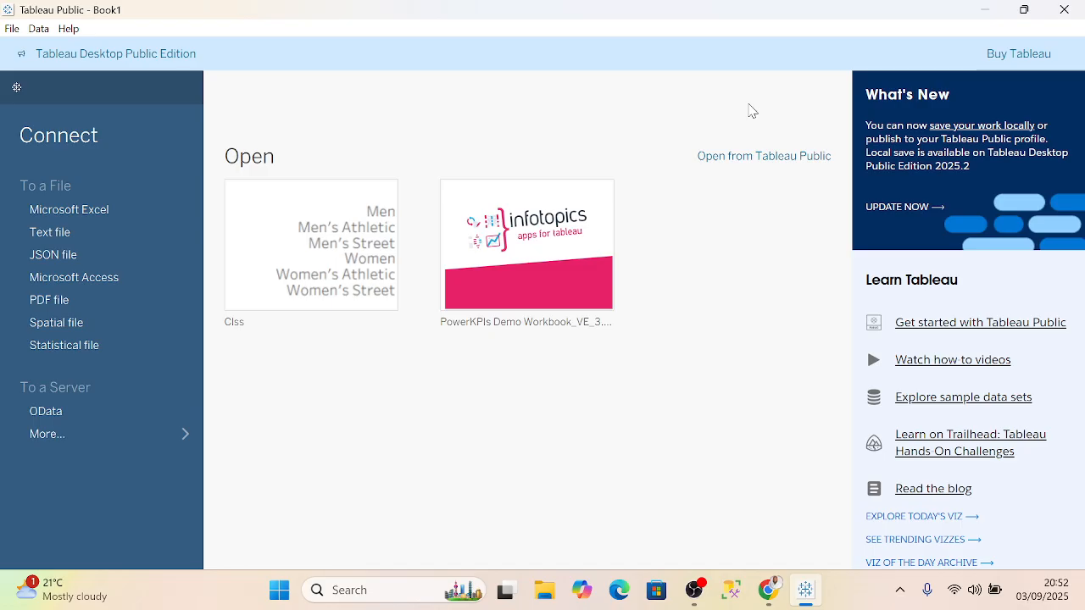
mouse_move(549, 264)
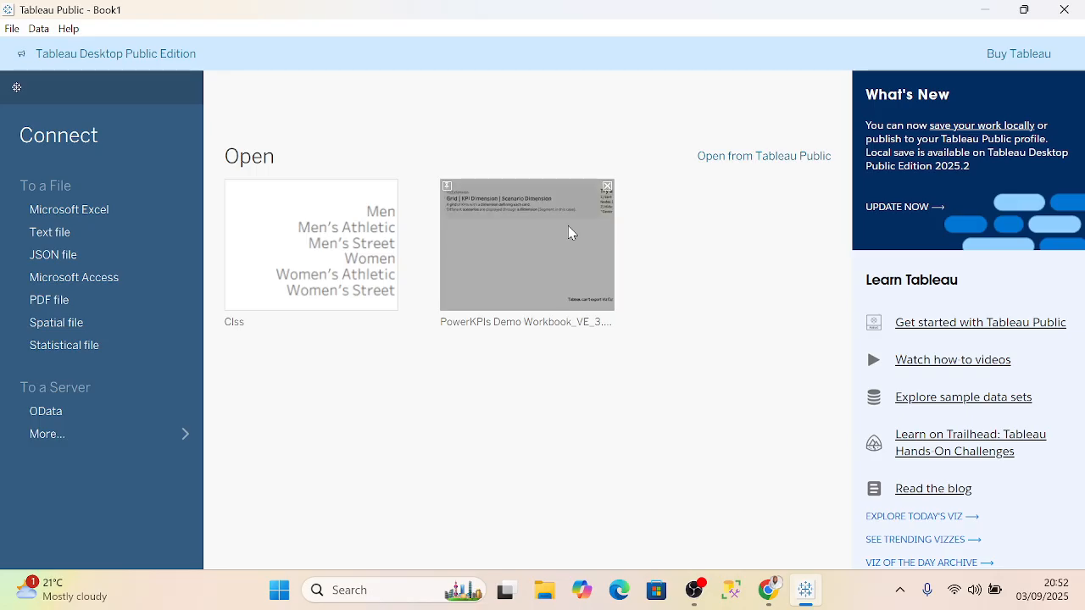
left_click(606, 187)
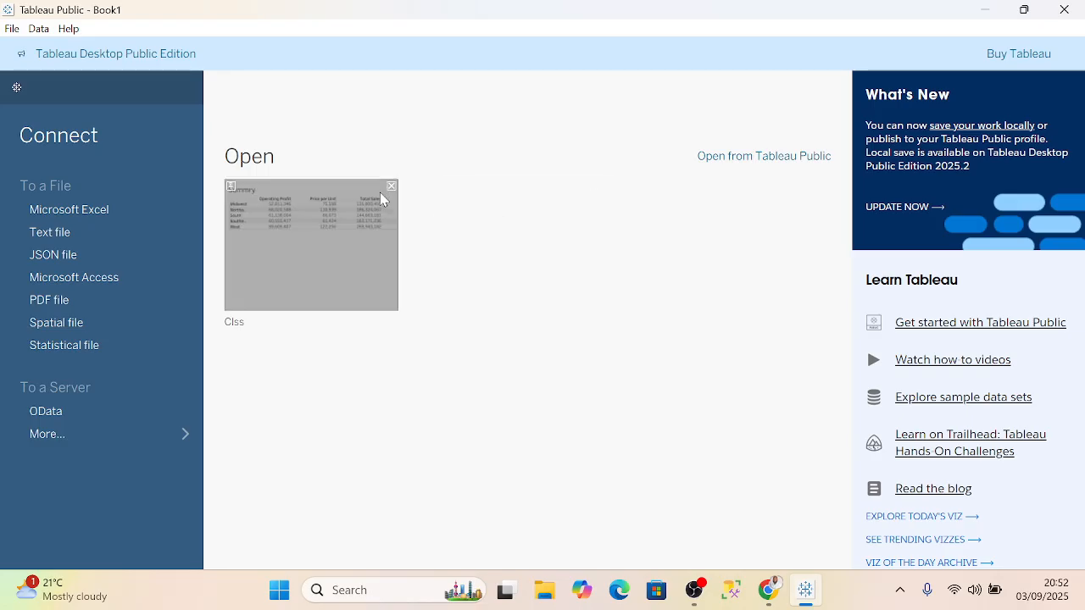
left_click(391, 187)
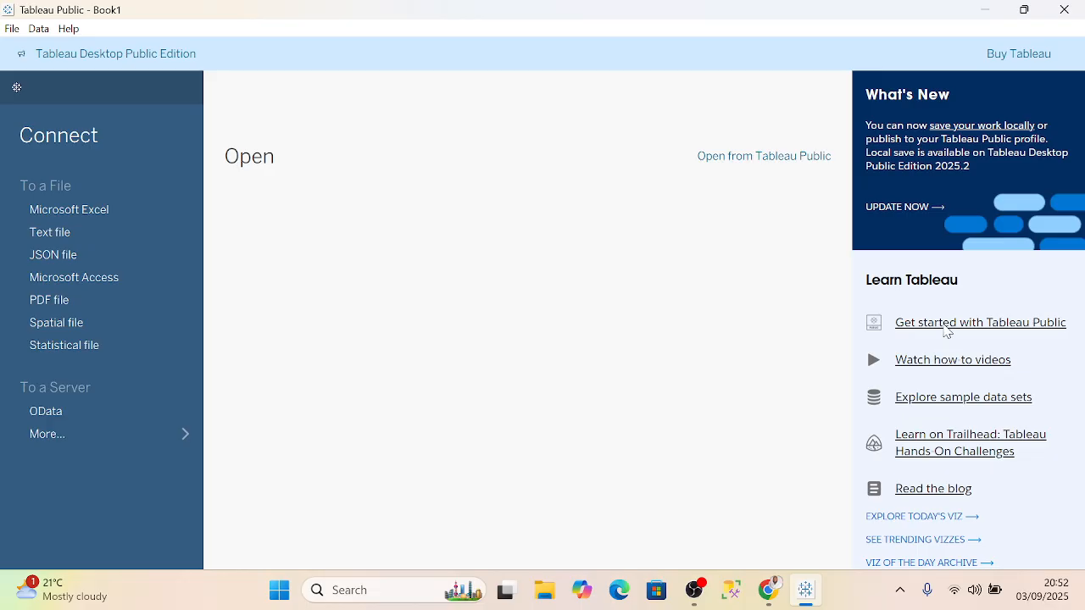
Open the "Get started with Tableau Public" guide and minimize the browser window it loads in
left_click(993, 329)
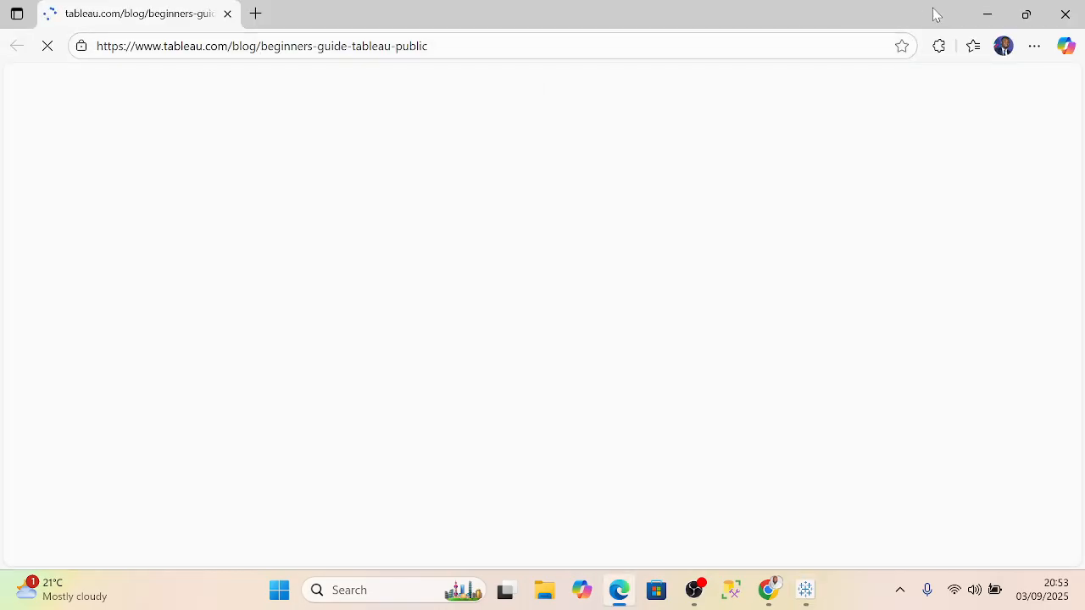
left_click(986, 13)
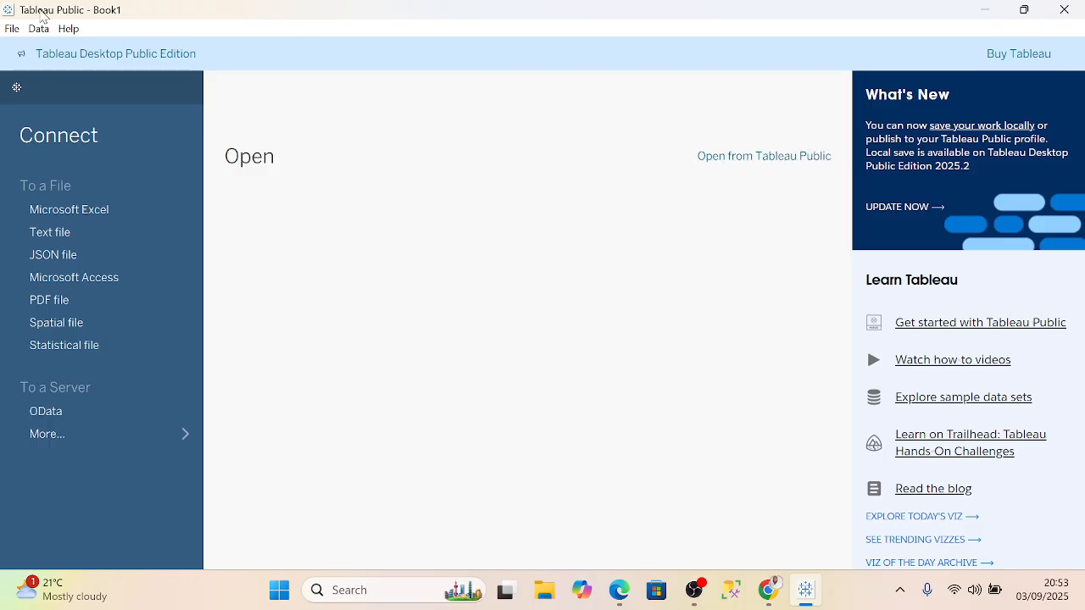
Minimize Tableau Public, look it up in the Windows search, and return to its start page
left_click(984, 9)
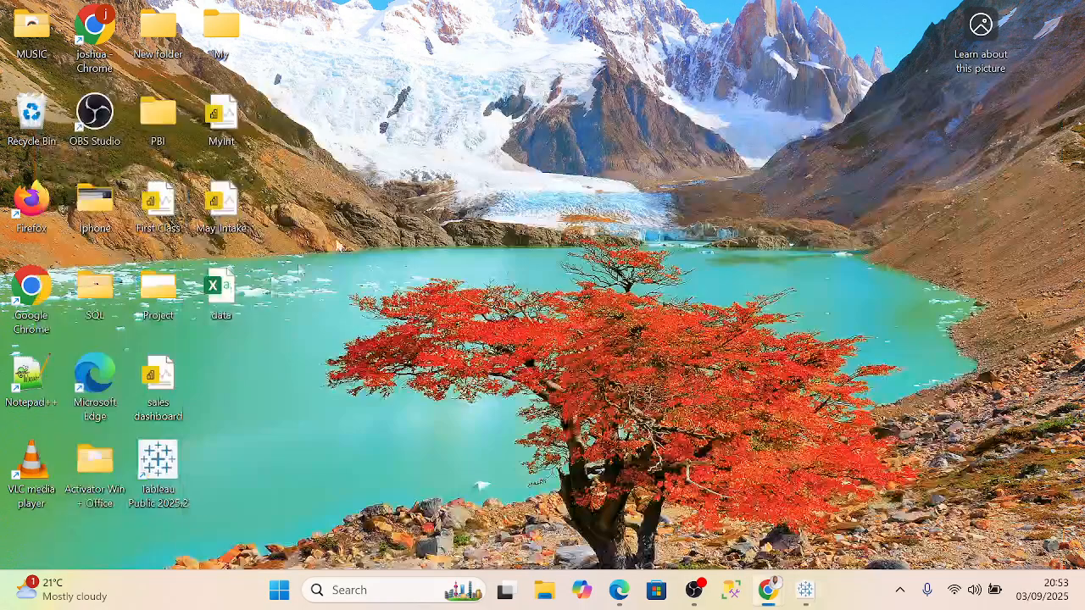
left_click(358, 588)
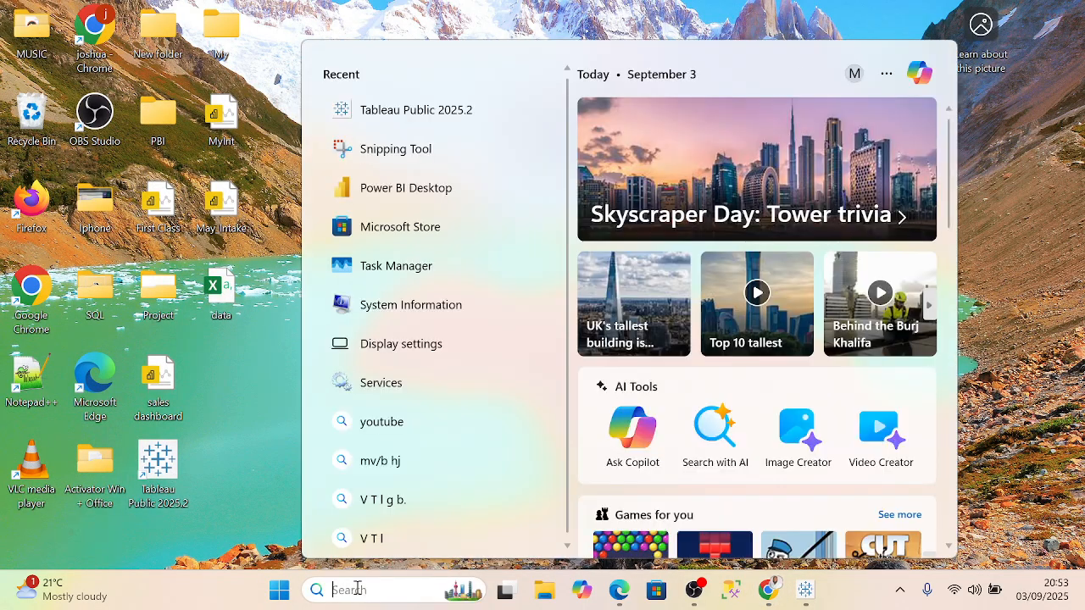
type("t")
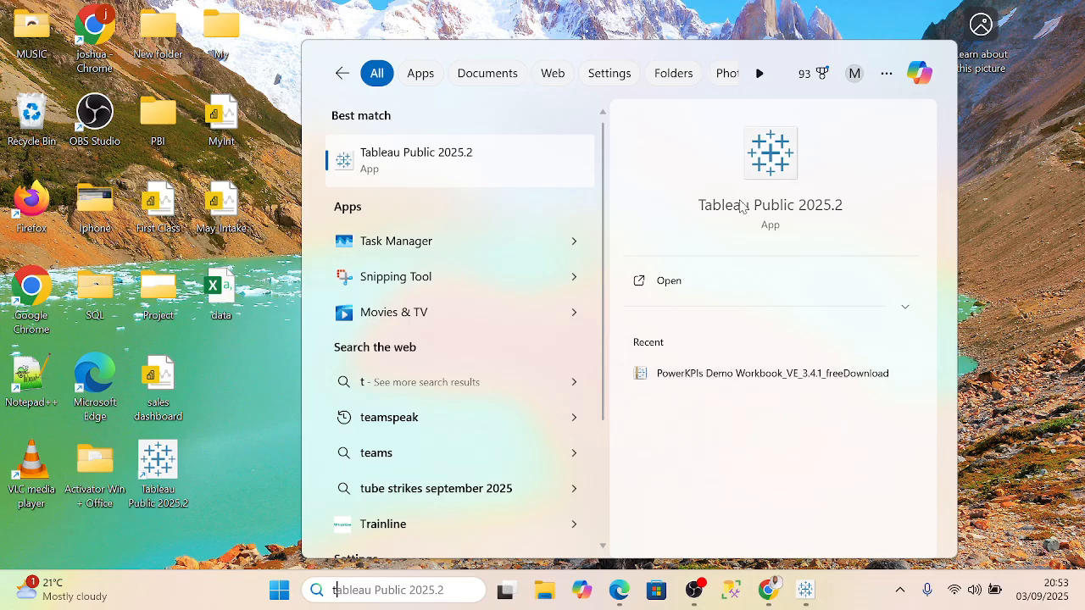
left_click(886, 7)
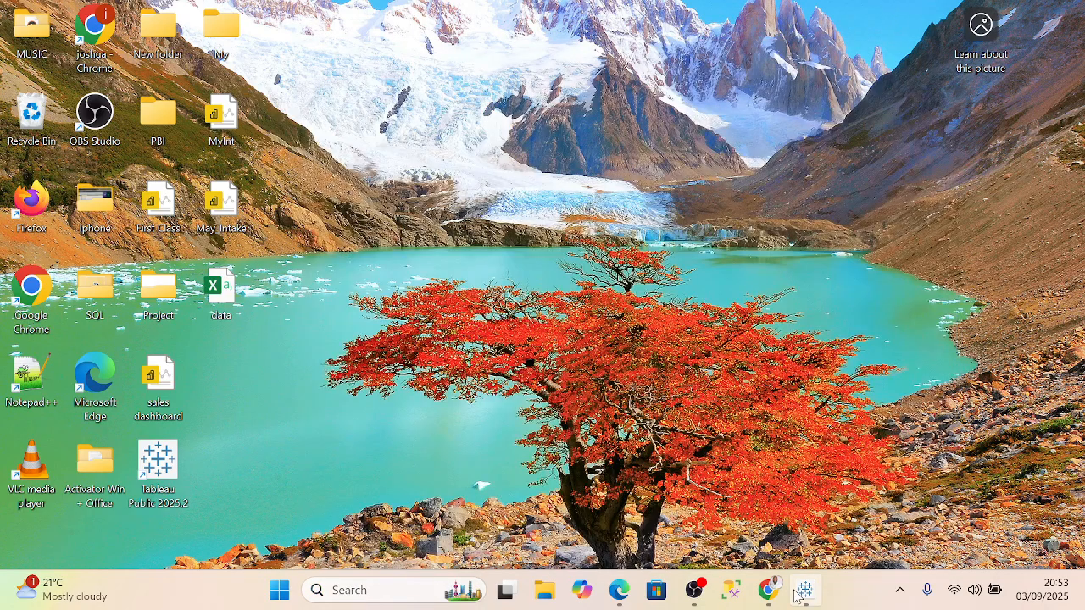
left_click(799, 594)
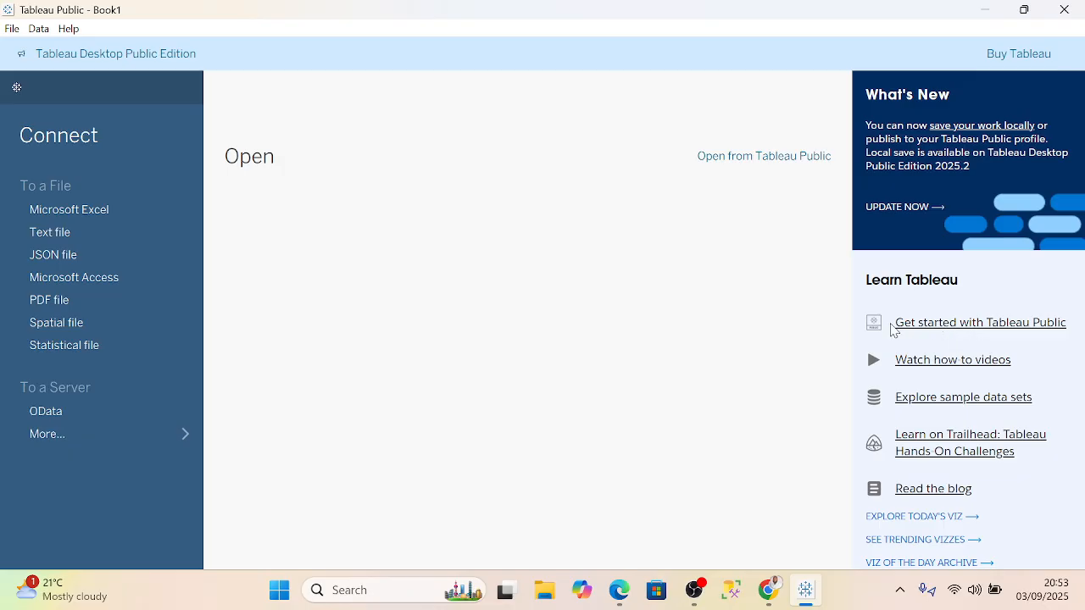
Switch to Microsoft Edge and skim A Beginner's Guide to Tableau Public to its footer and back to "What is Tableau Public?"
mouse_move(619, 591)
left_click(619, 555)
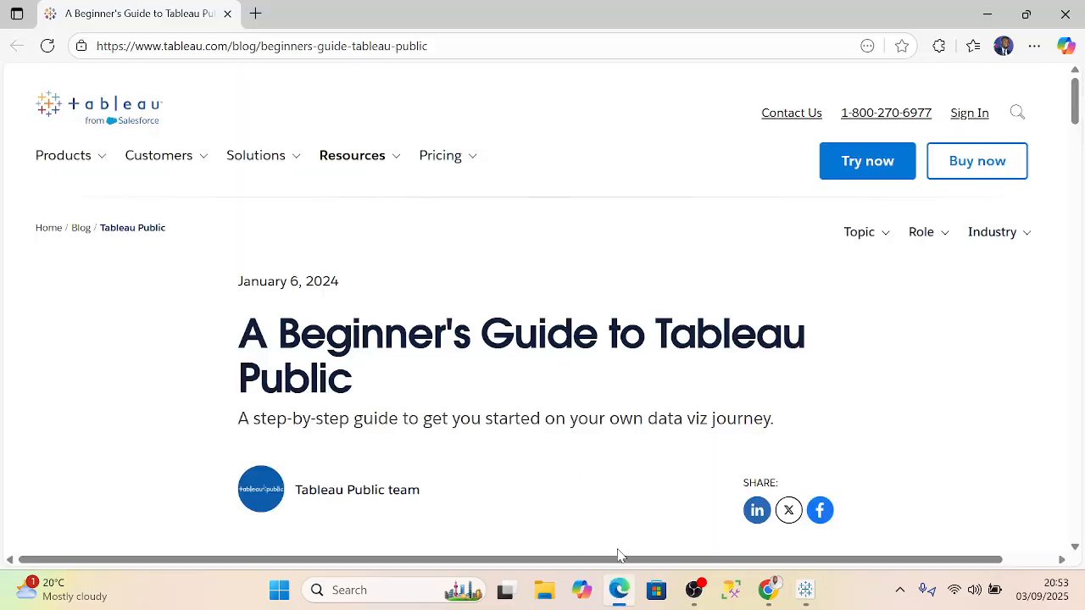
scroll(570, 315, "down", 12)
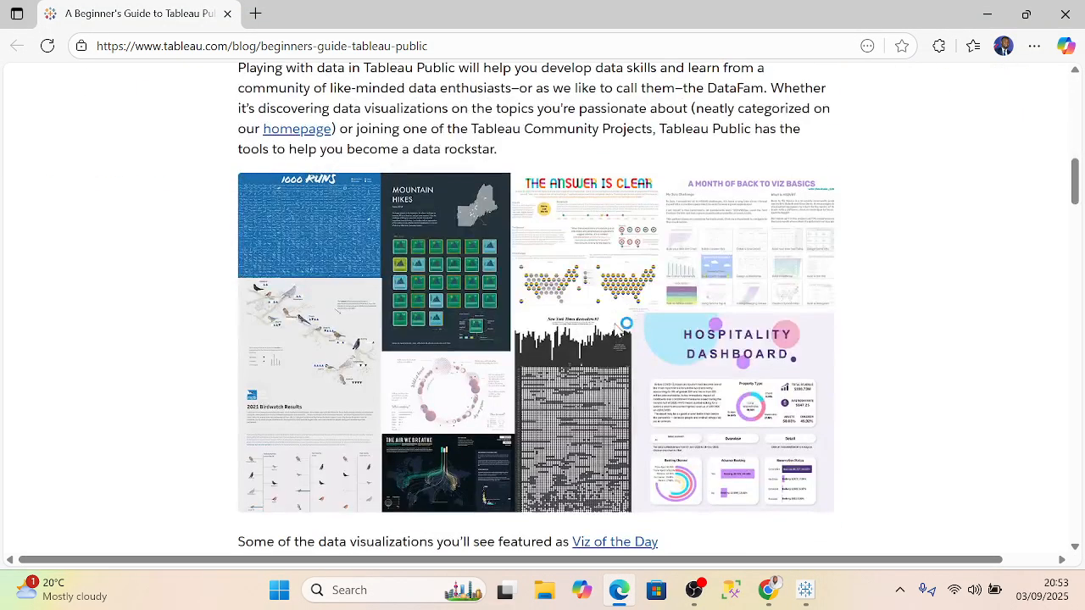
scroll(626, 323, "down", 4)
scroll(575, 319, "down", 14)
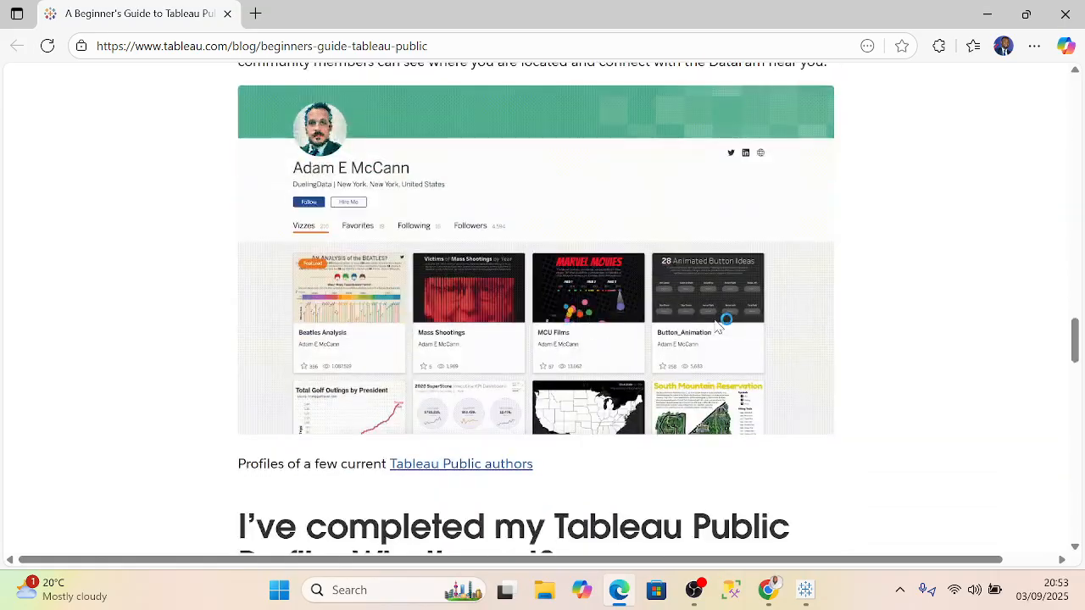
scroll(719, 329, "down", 20)
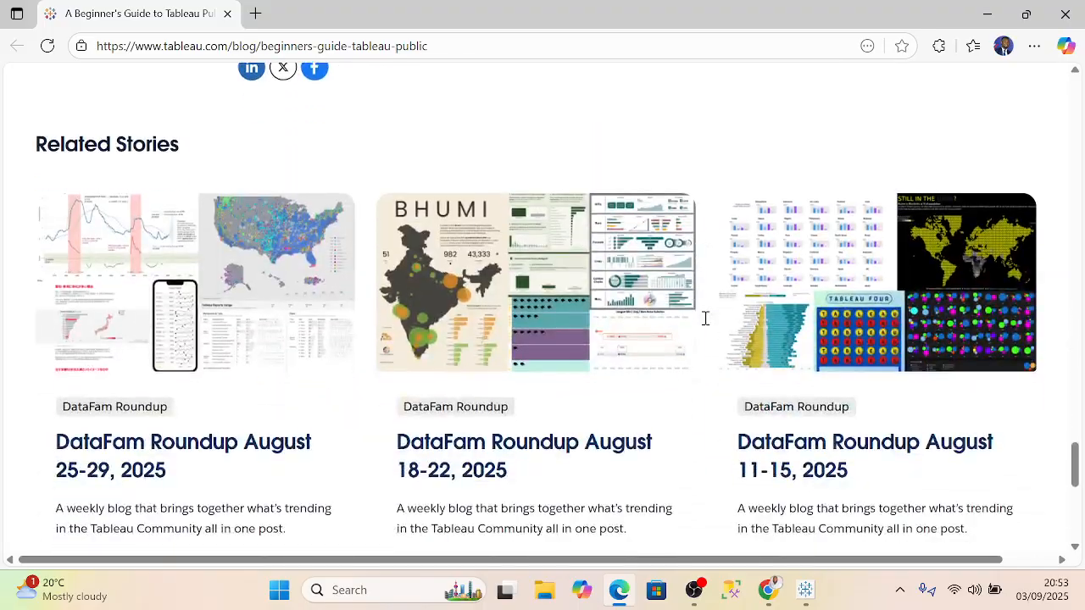
scroll(707, 322, "down", 6)
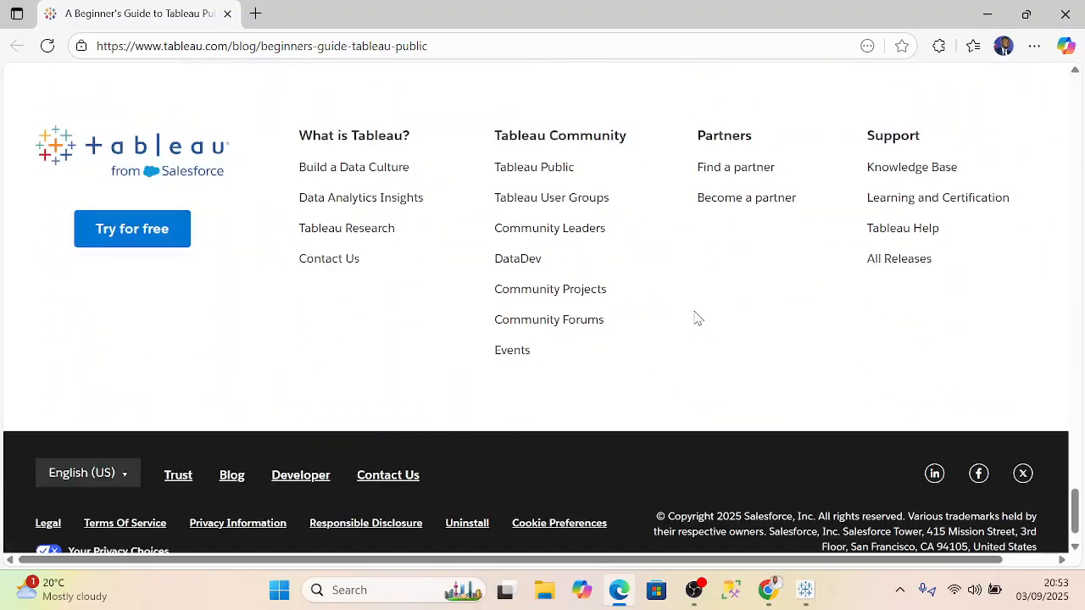
scroll(459, 179, "up", 4)
scroll(459, 179, "up", 20)
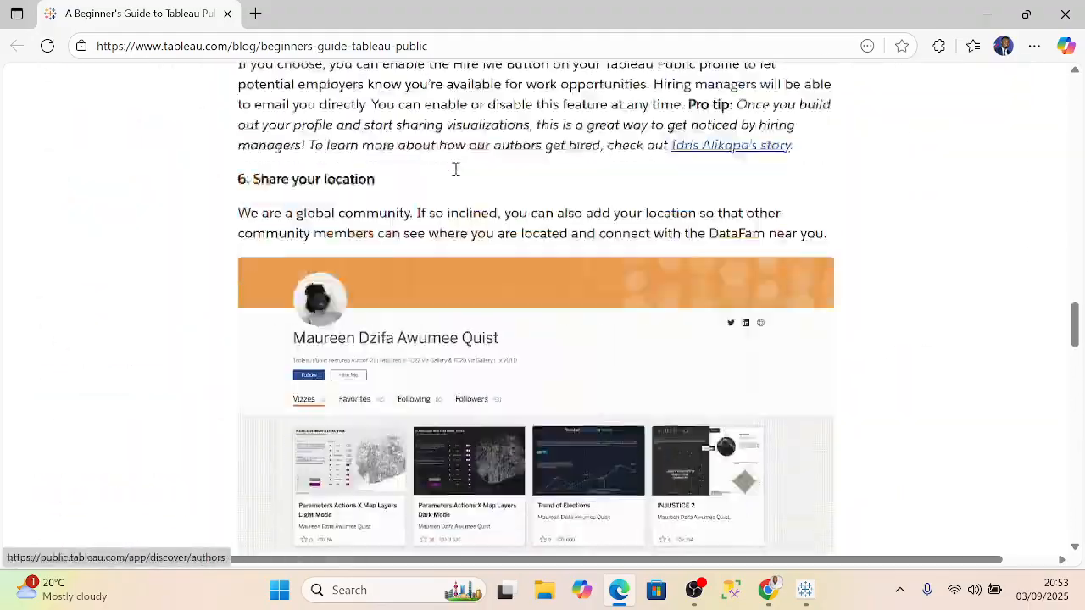
scroll(458, 176, "up", 15)
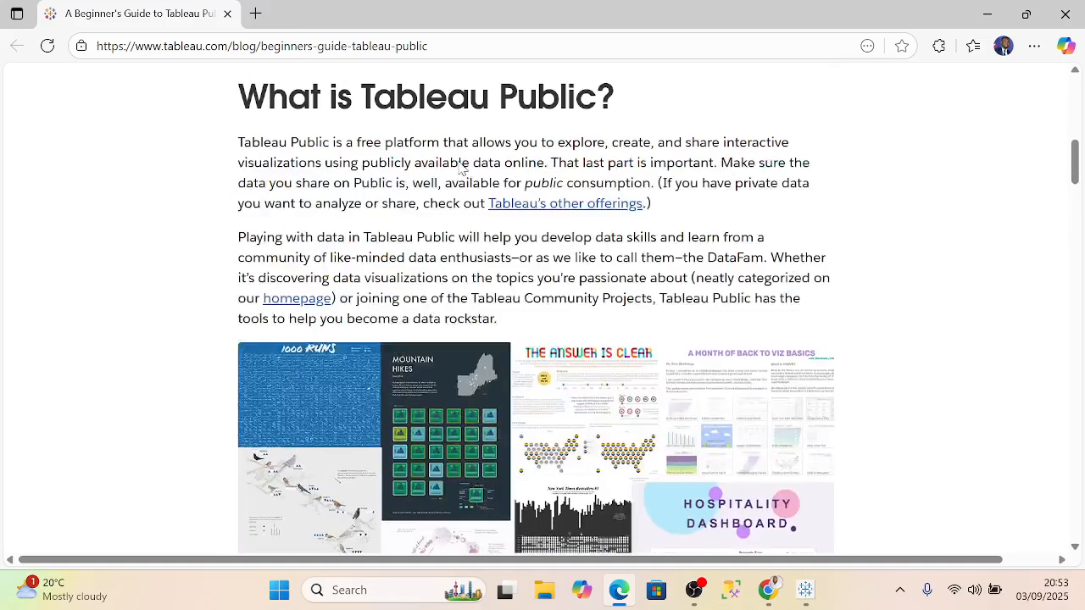
Open the Getting Started page from the Tableau website's resources
scroll(458, 166, "up", 5)
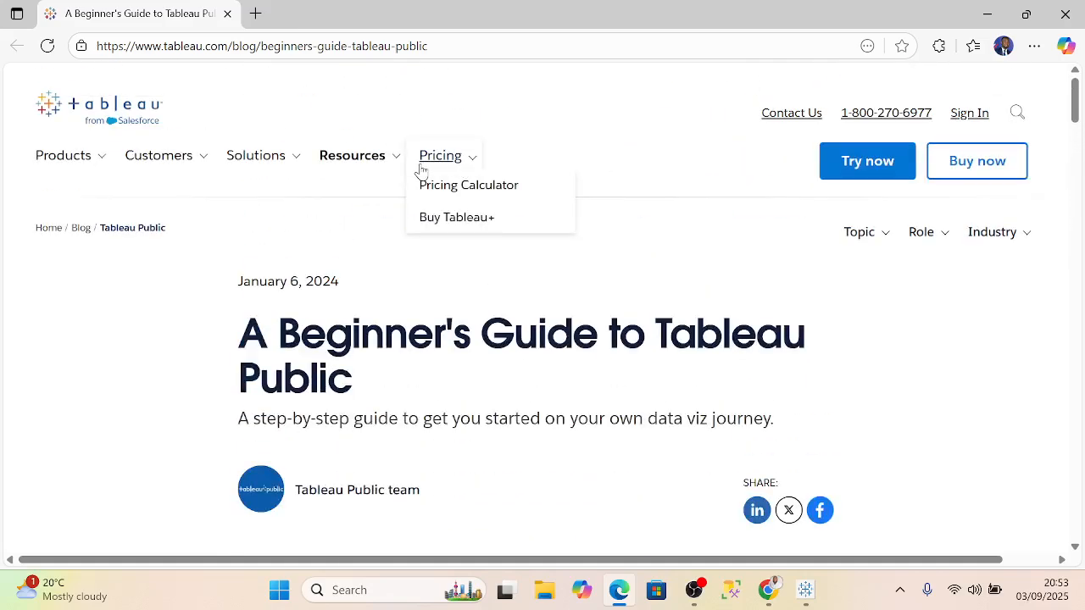
mouse_move(313, 167)
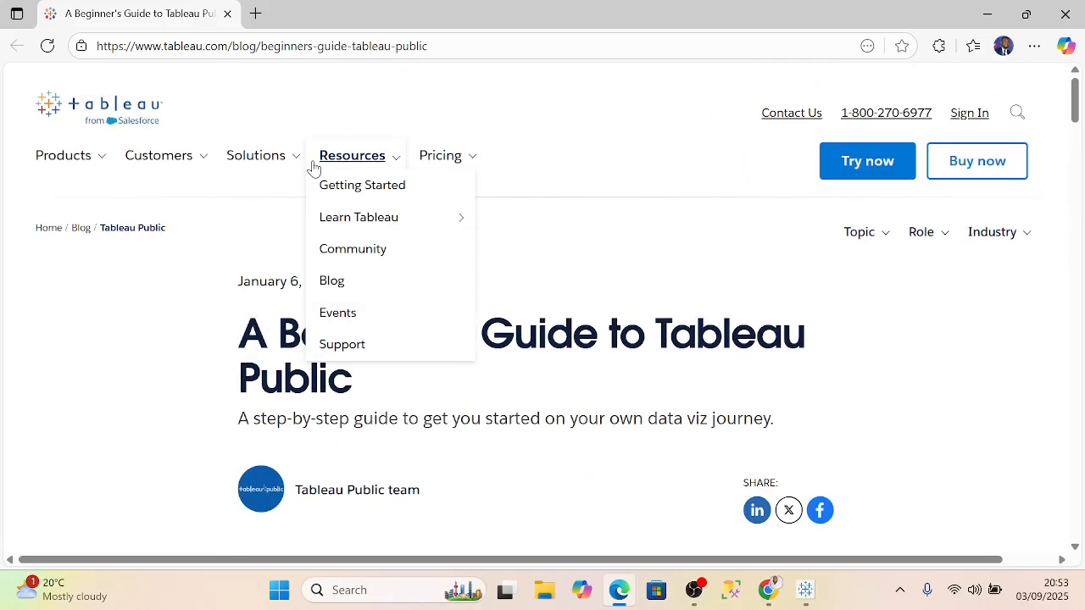
left_click(367, 191)
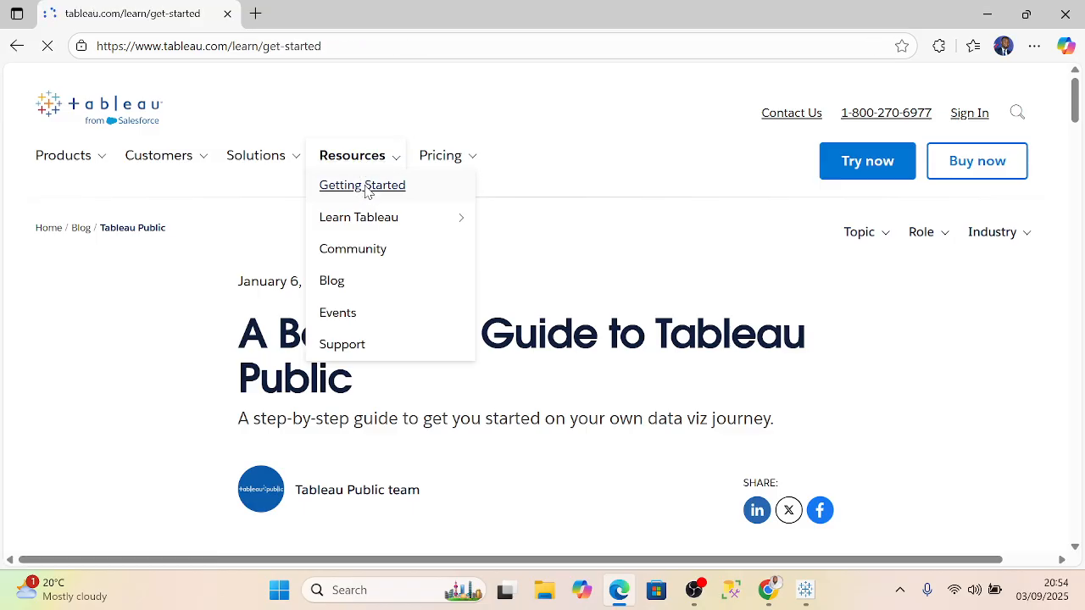
Skim the "Get started with Tableau" page from the role-based resources to "Welcome to our data family" and return to its start
scroll(499, 211, "down", 5)
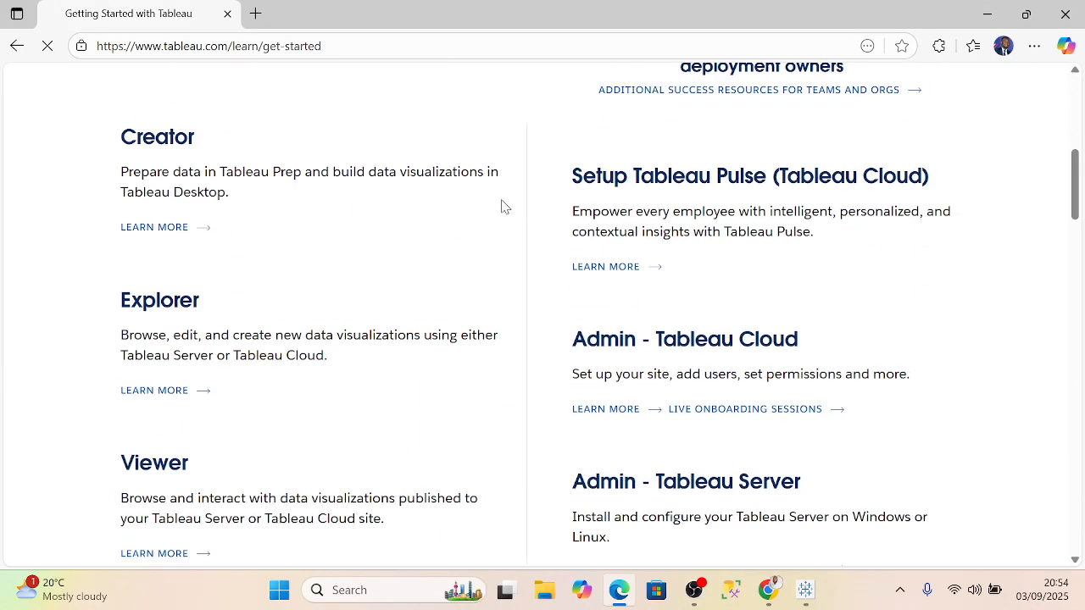
scroll(504, 206, "down", 3)
scroll(622, 203, "up", 3)
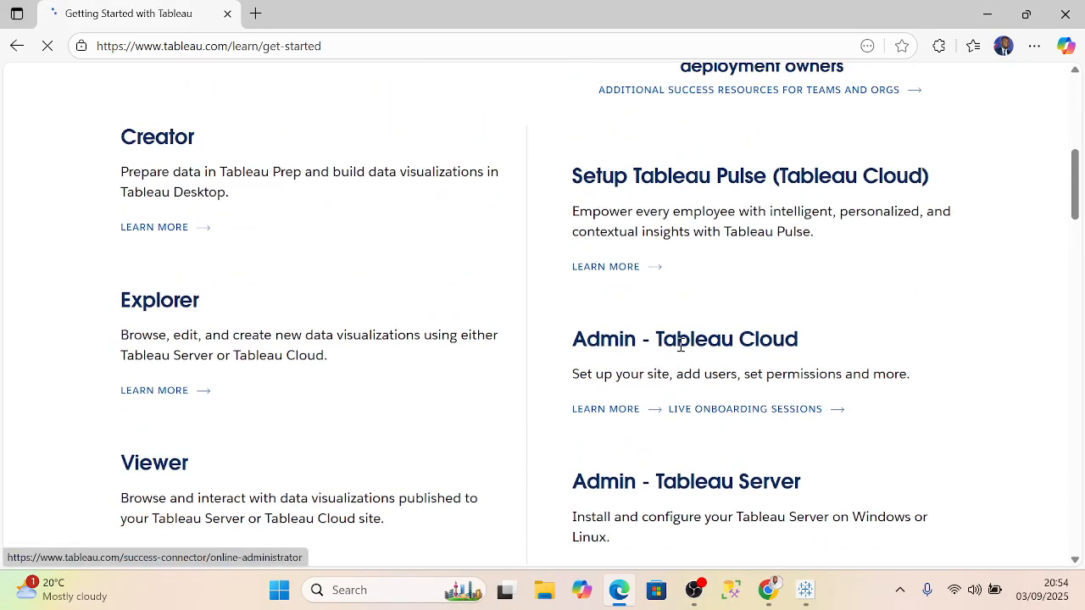
scroll(681, 345, "up", 1)
scroll(424, 295, "up", 1)
scroll(474, 291, "up", 2)
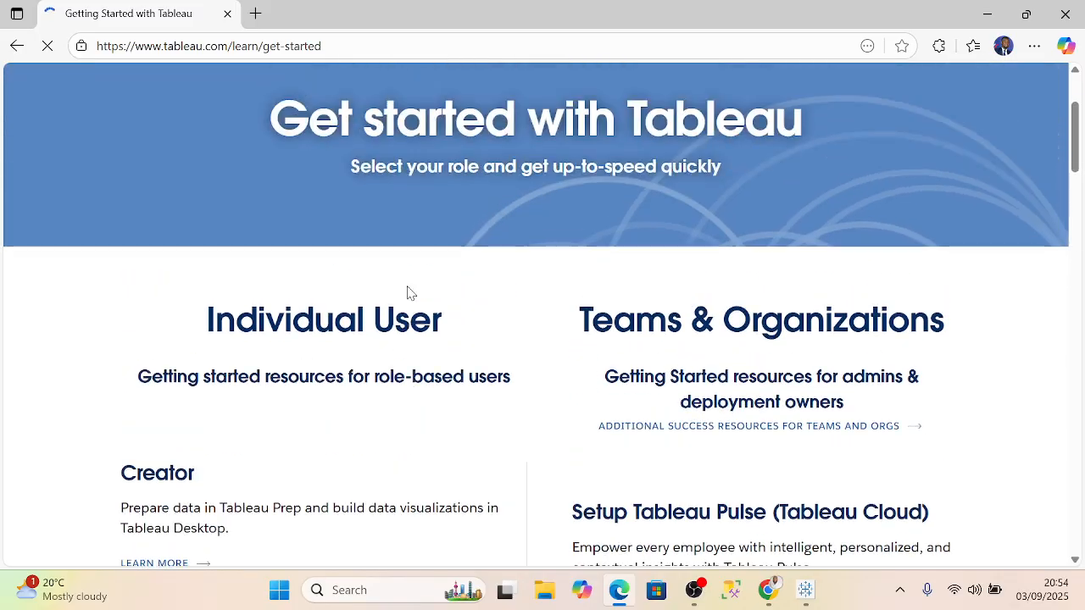
scroll(734, 281, "down", 7)
scroll(736, 282, "down", 15)
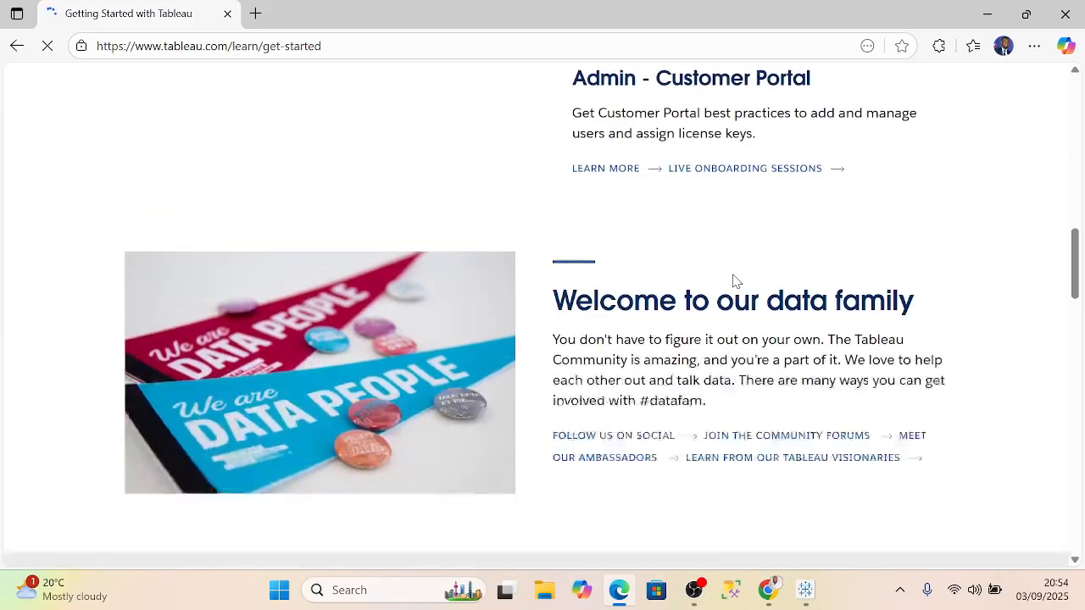
scroll(734, 162, "up", 20)
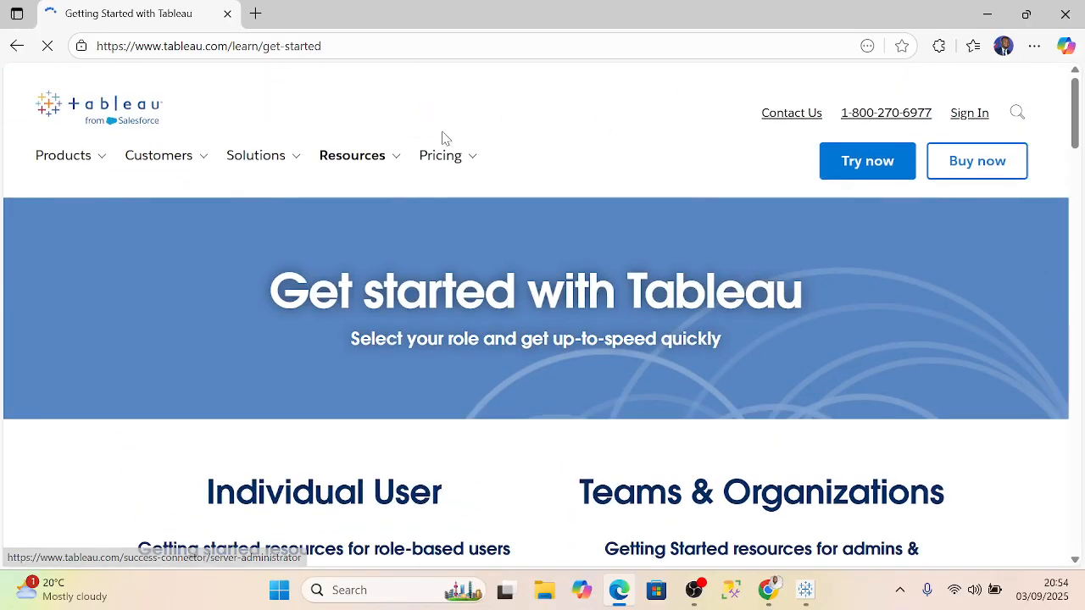
Browse the site's Products, Solutions and Resources offerings and open Free Training Videos under Learn Tableau
mouse_move(448, 164)
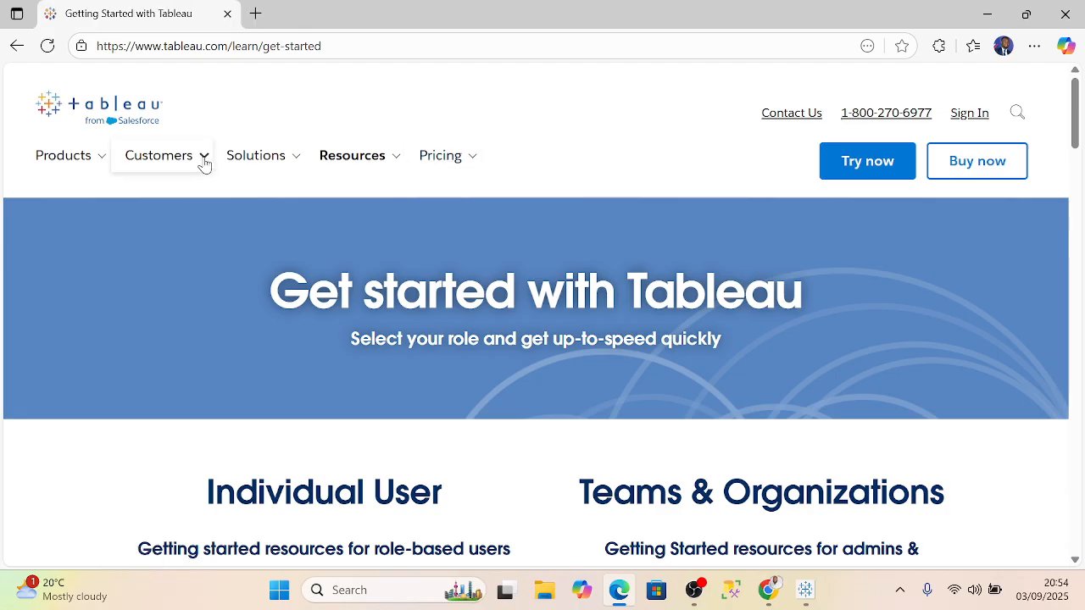
mouse_move(204, 164)
mouse_move(103, 162)
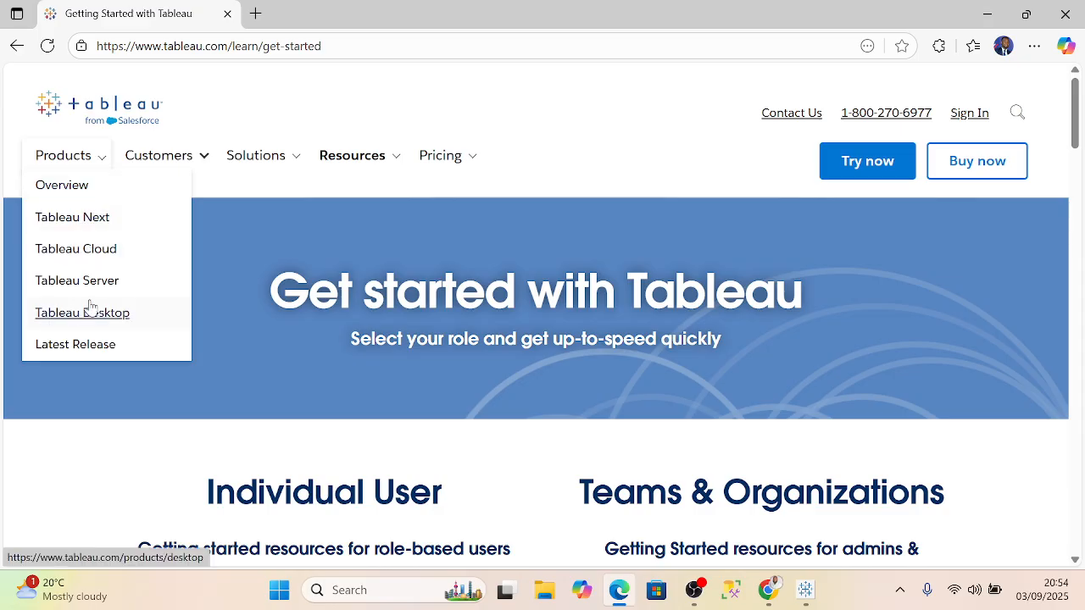
mouse_move(268, 237)
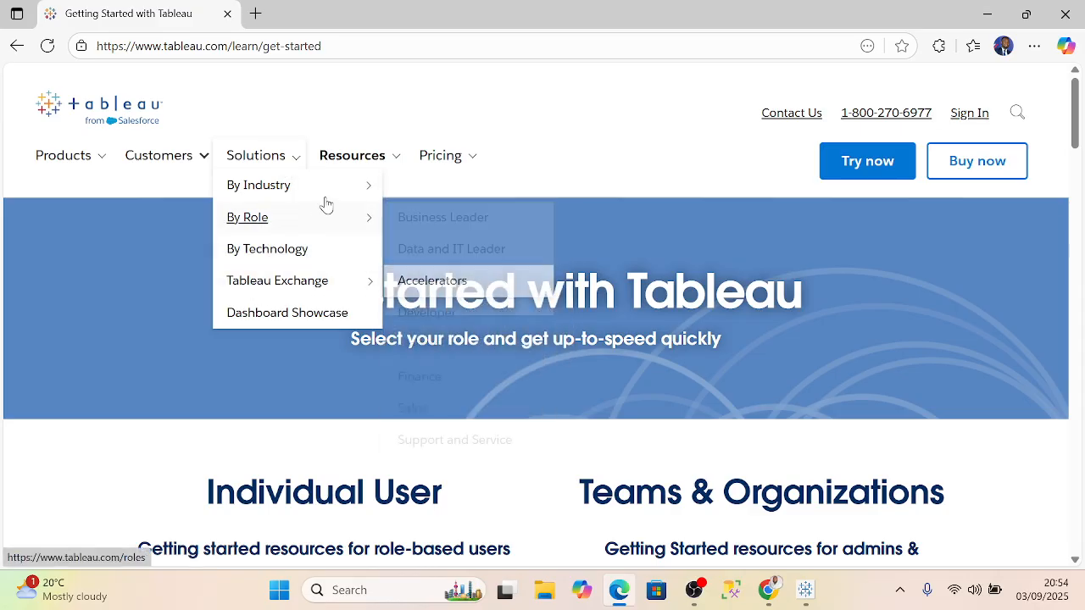
mouse_move(390, 159)
mouse_move(412, 229)
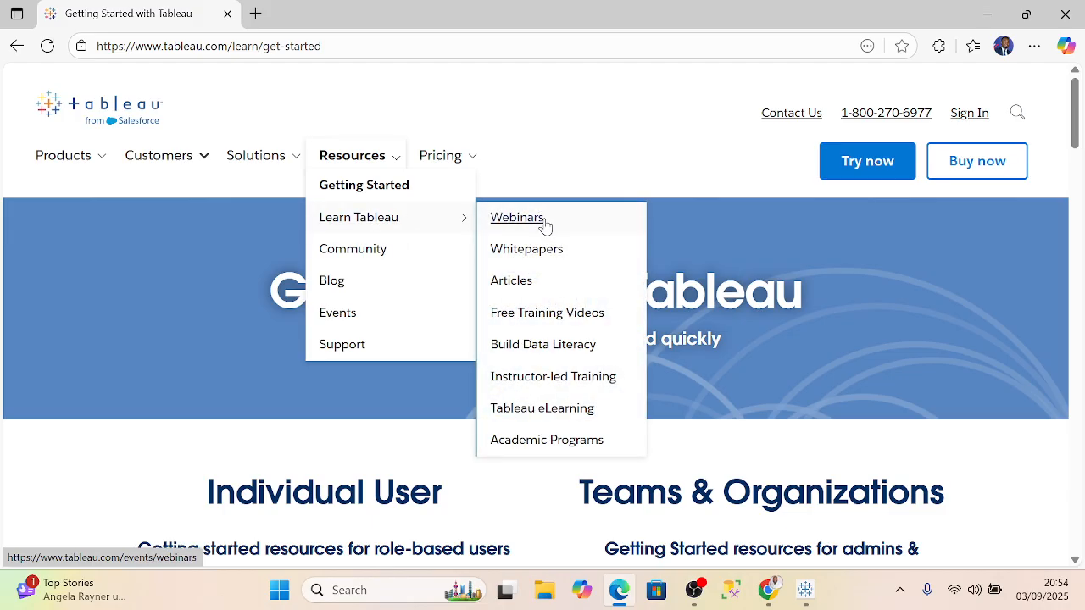
scroll(560, 351, "down", 2)
scroll(526, 254, "up", 2)
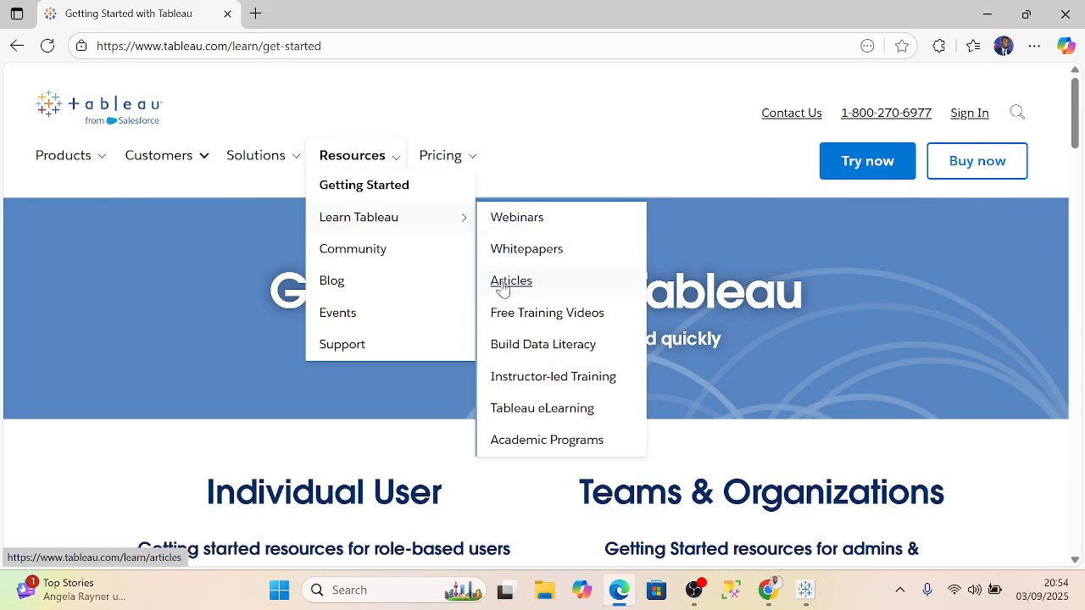
left_click(569, 321)
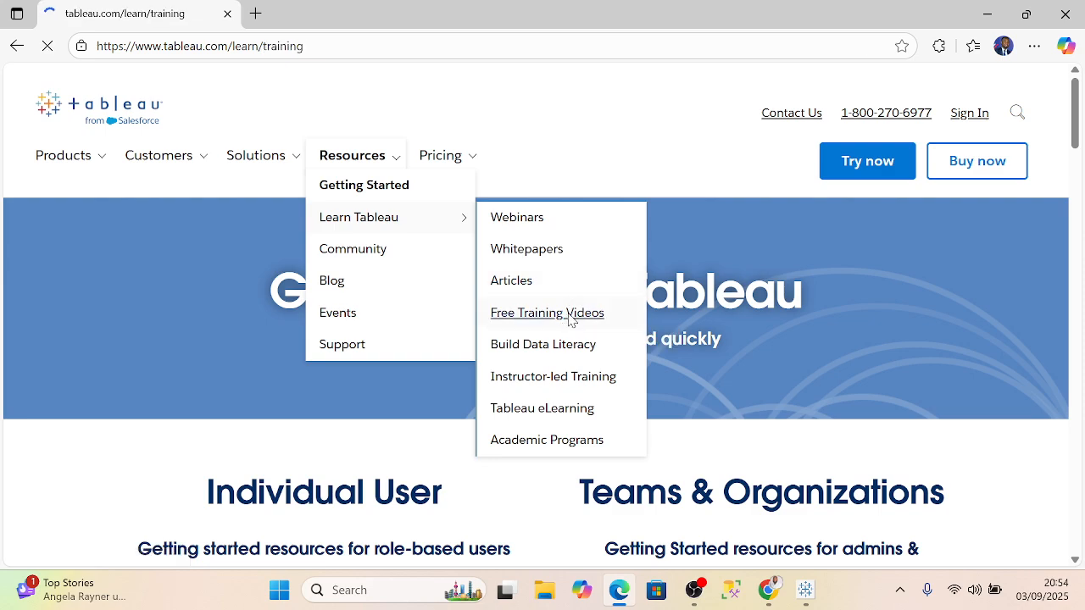
Look through the free training videos for the Creator, Explorer, Viewer and Admin roles and return to the Creator list
scroll(557, 293, "down", 2)
scroll(557, 293, "down", 6)
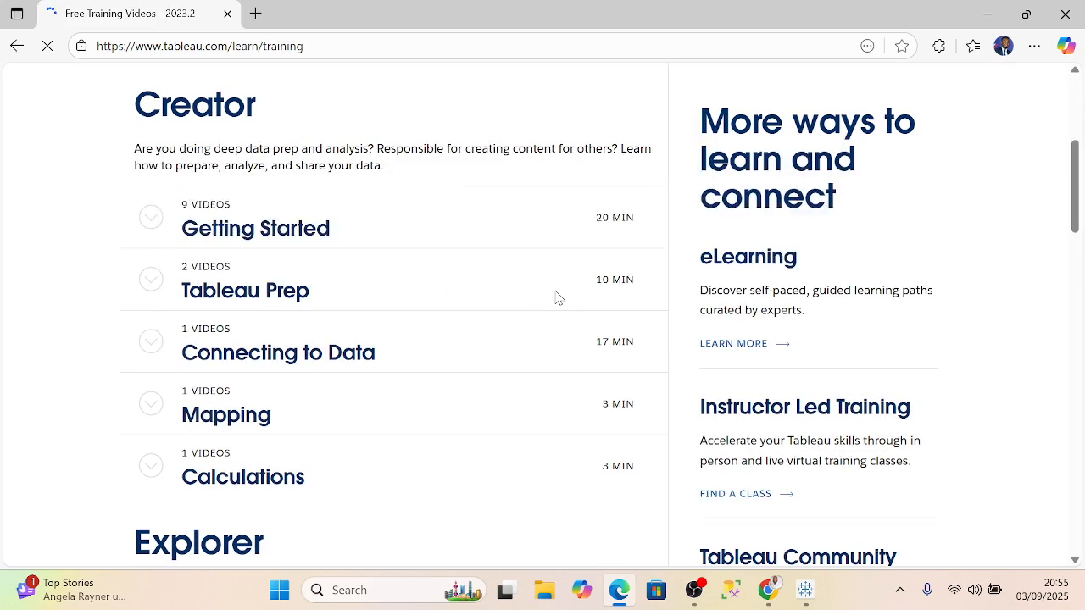
scroll(487, 258, "down", 2)
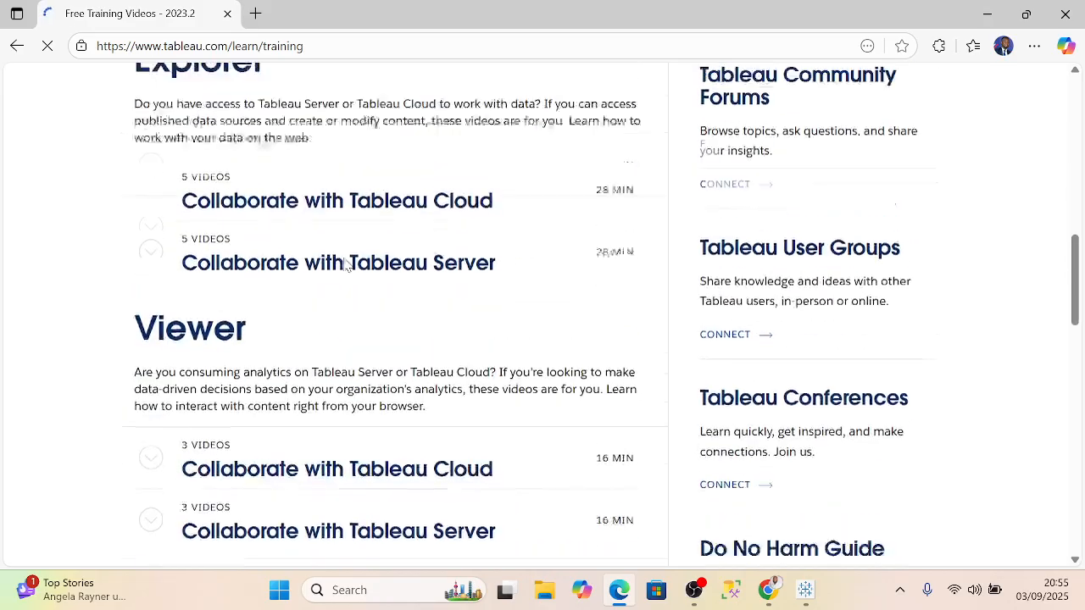
scroll(279, 235, "up", 9)
scroll(240, 250, "down", 4)
scroll(235, 239, "up", 1)
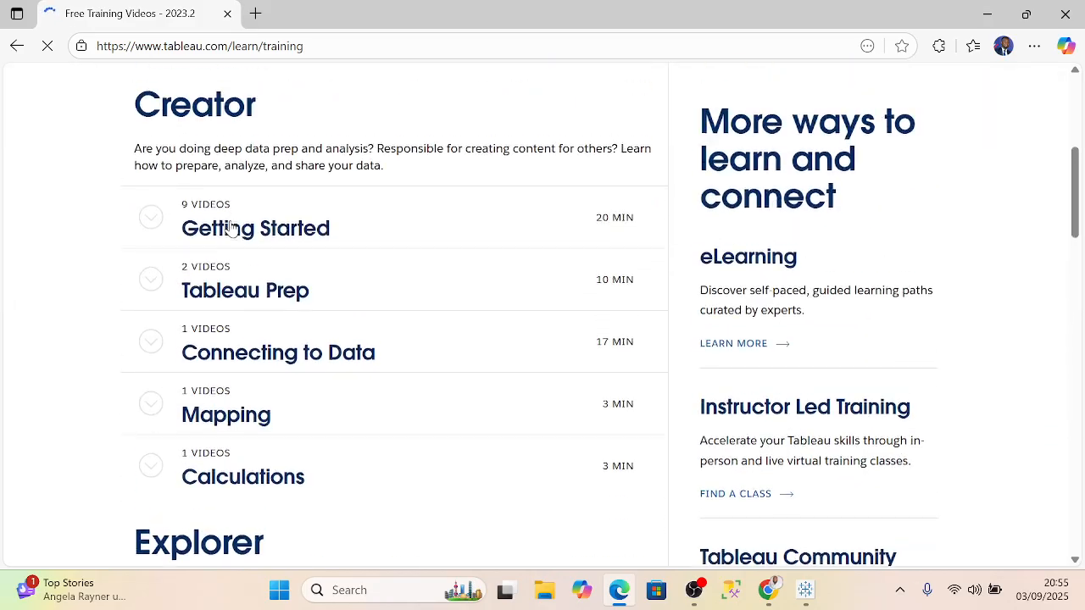
scroll(254, 288, "down", 12)
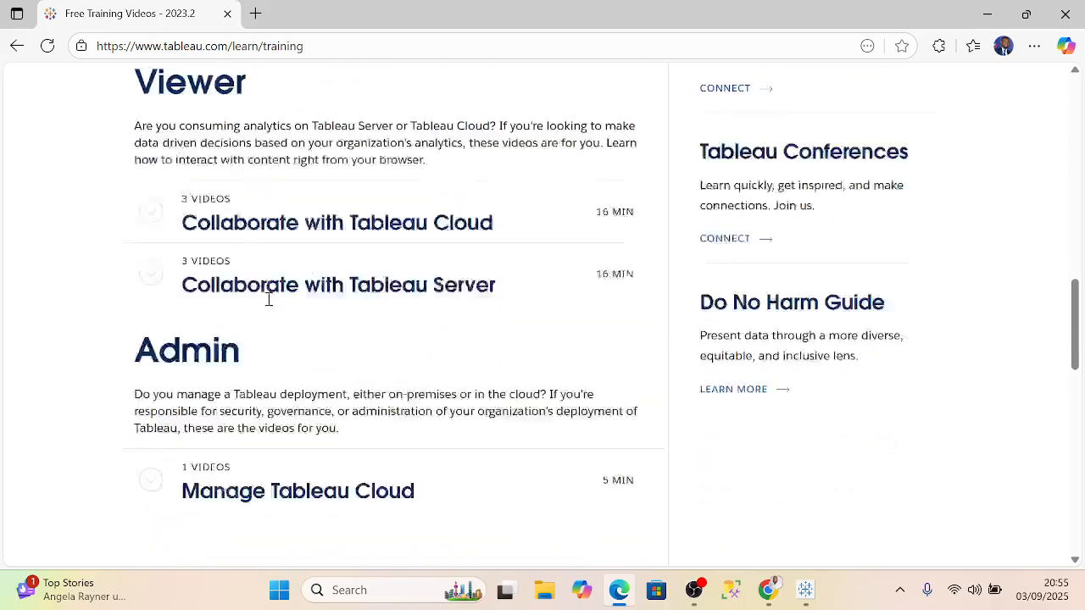
scroll(234, 287, "up", 12)
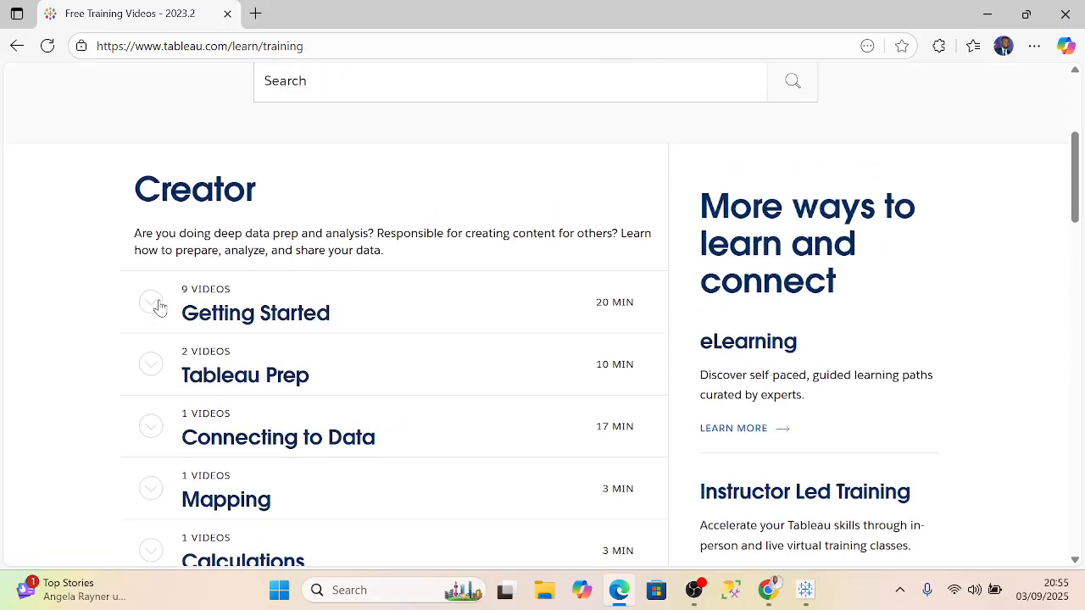
Expand the Creator role's Getting Started series and play its first video, Getting Started
left_click(158, 306)
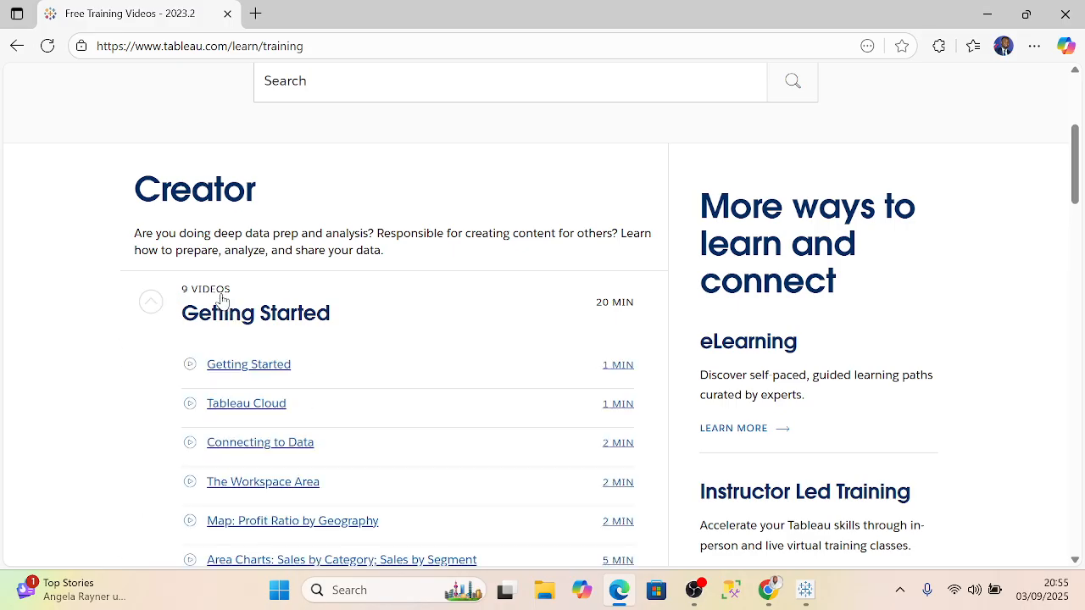
scroll(271, 270, "down", 2)
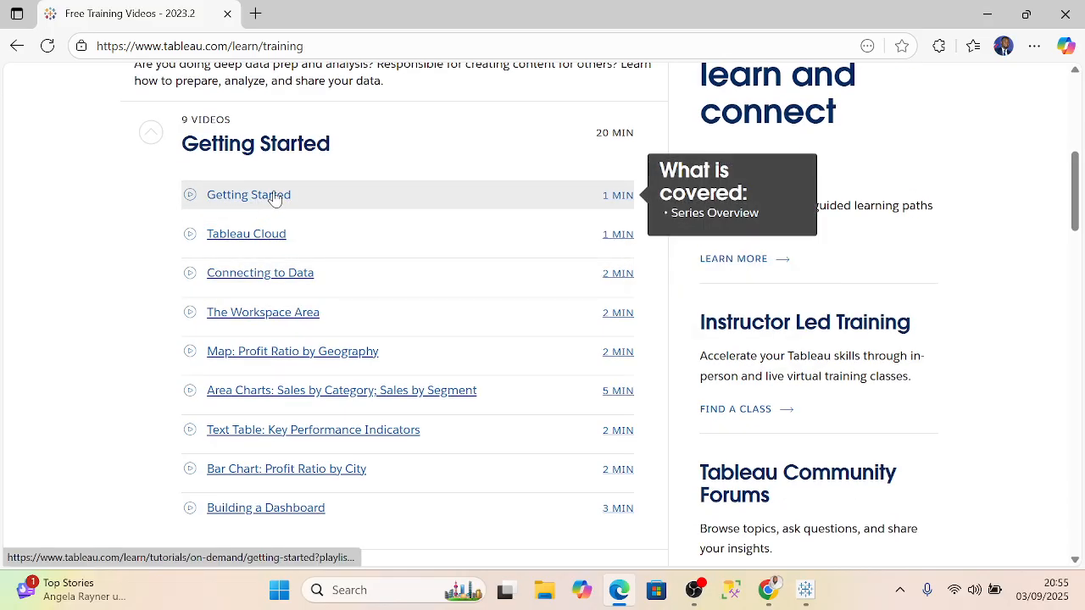
left_click(273, 197)
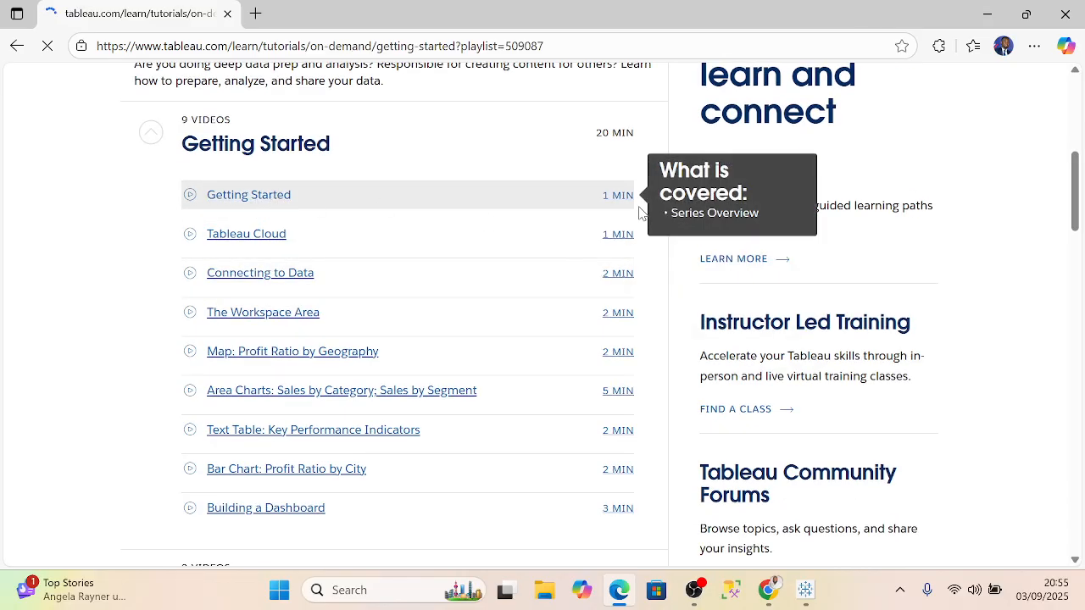
scroll(690, 320, "down", 3)
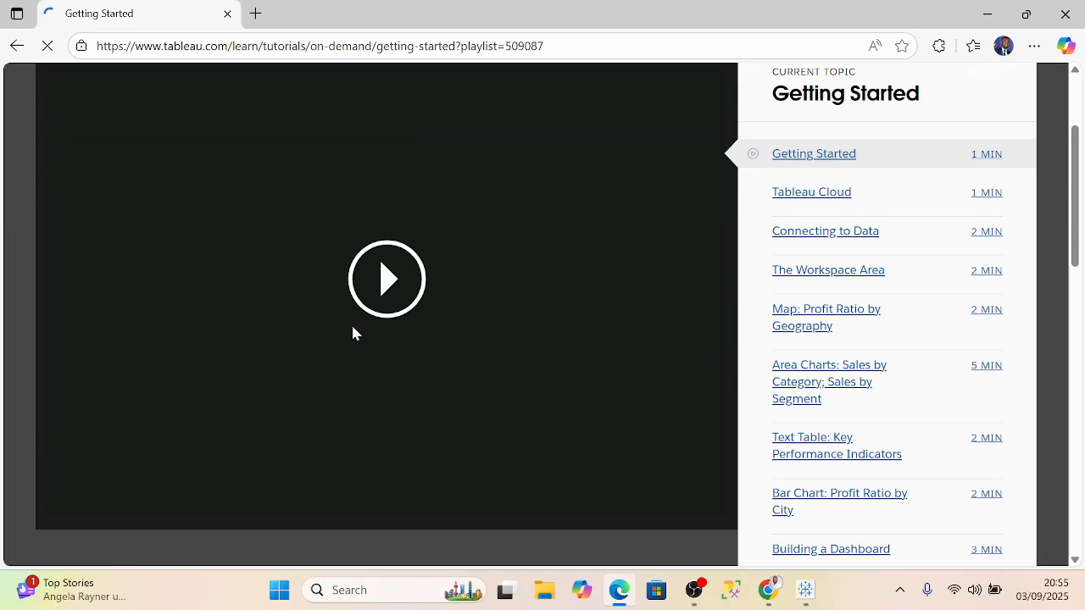
left_click(390, 280)
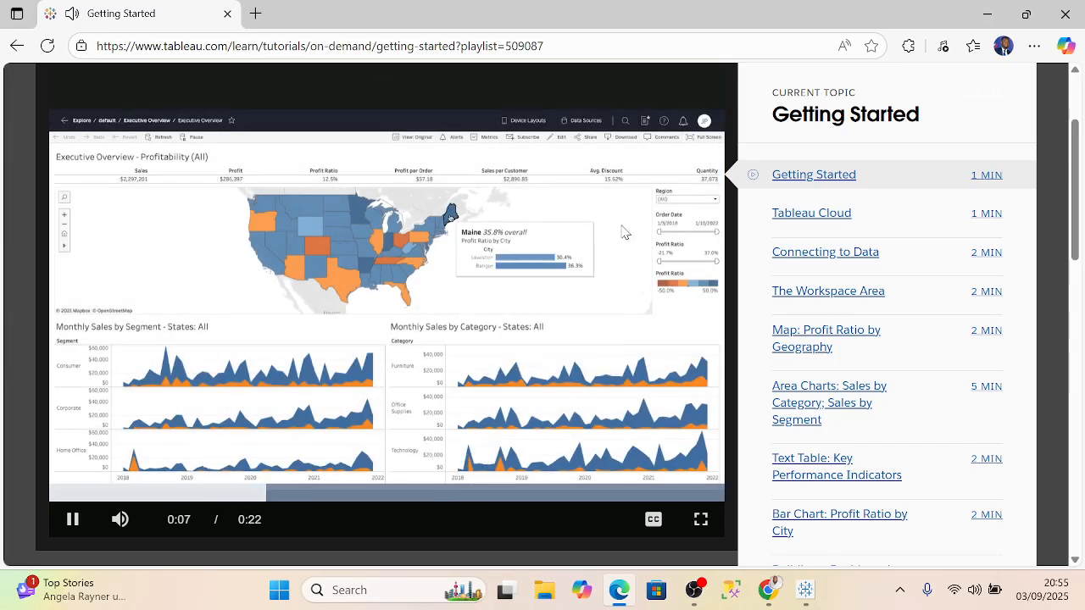
Switch to the Connecting to Data video in the Getting Started series and play it
scroll(710, 146, "up", 2)
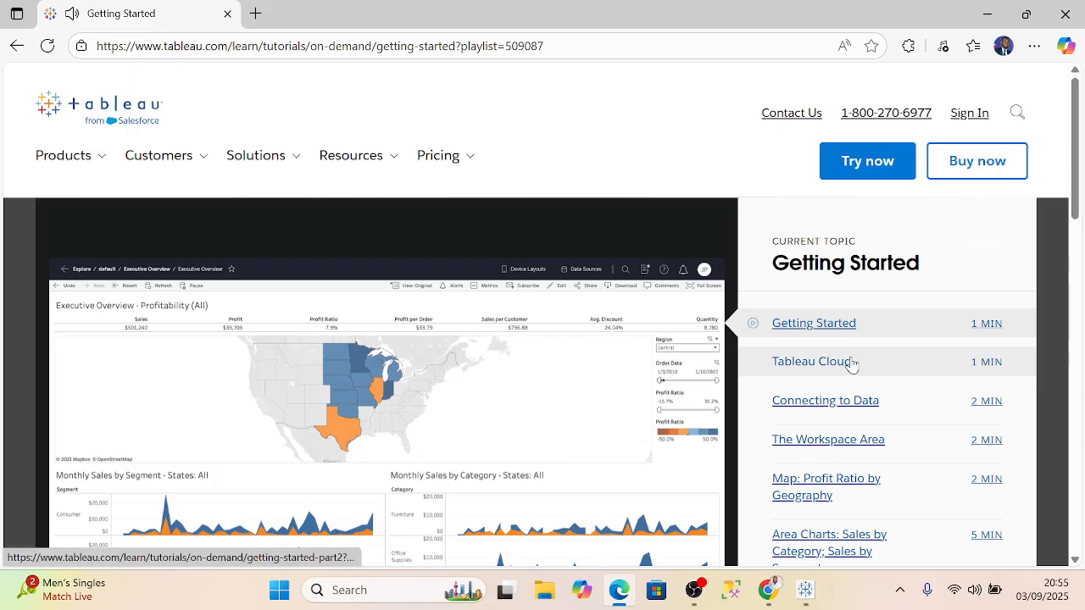
left_click(828, 405)
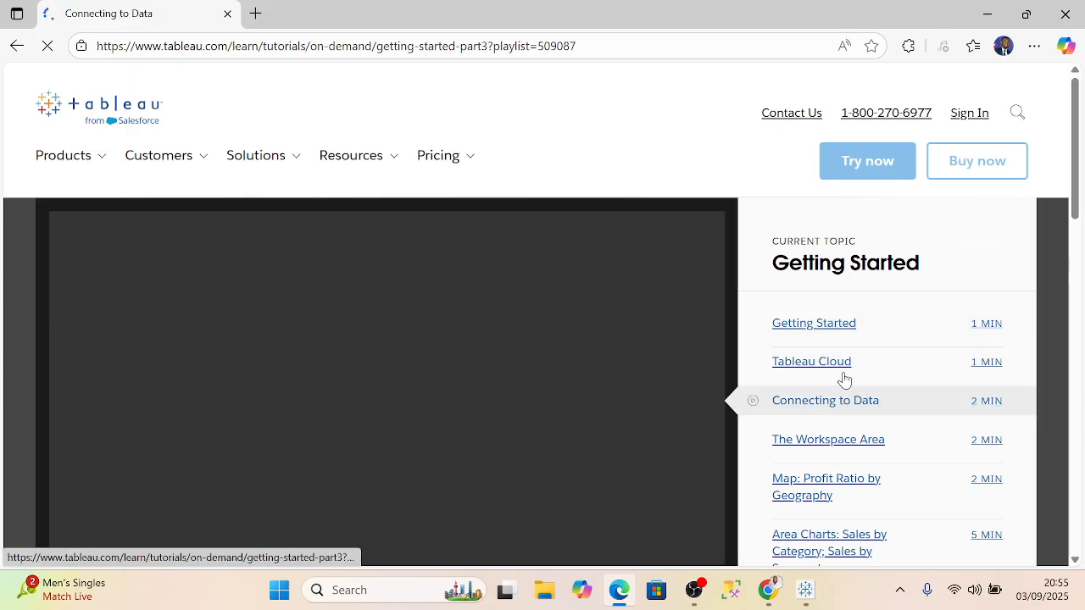
scroll(431, 331, "down", 2)
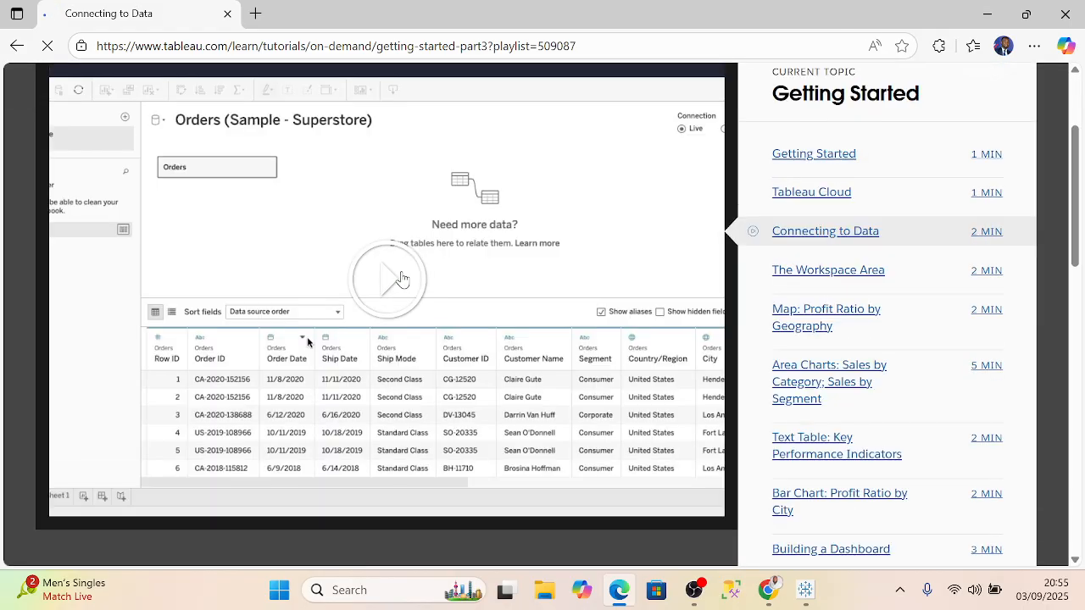
left_click(386, 316)
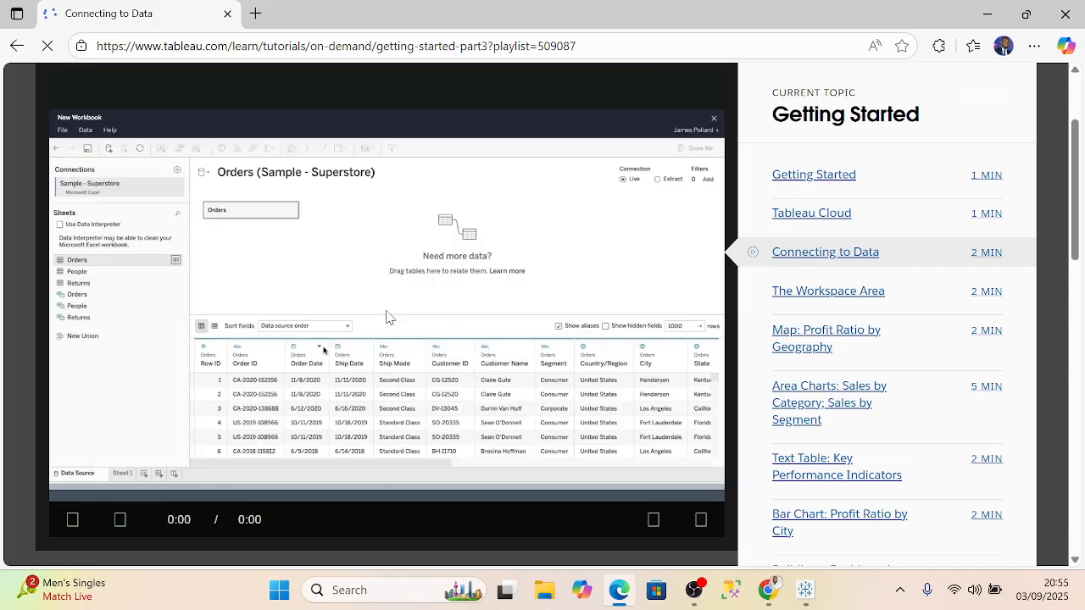
left_click(72, 519)
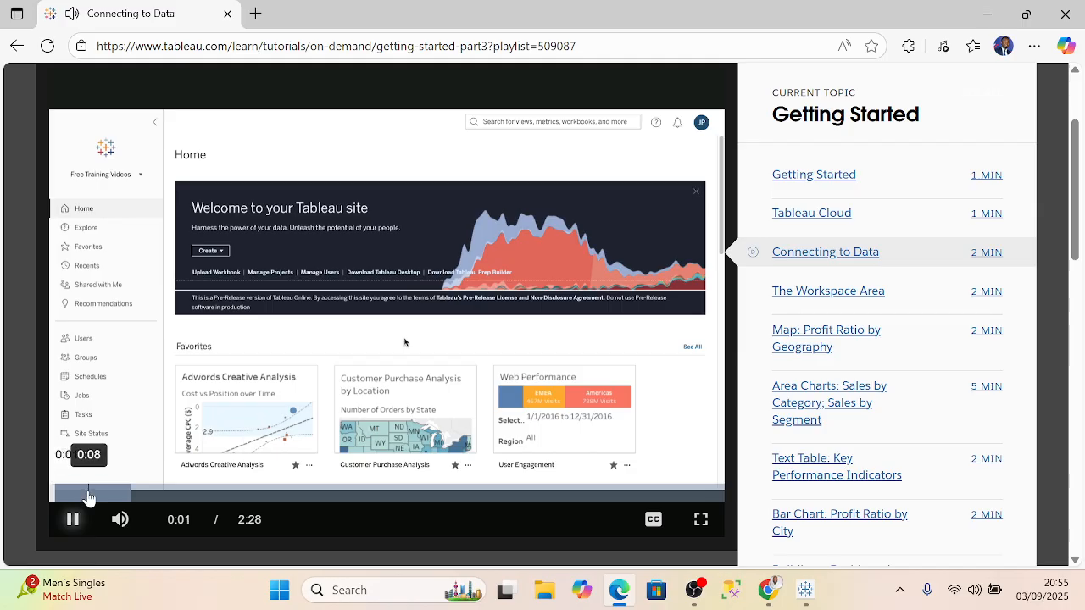
Skip forward through the Connecting to Data video in stages to about 1:15, sampling its content along the way
left_click(89, 495)
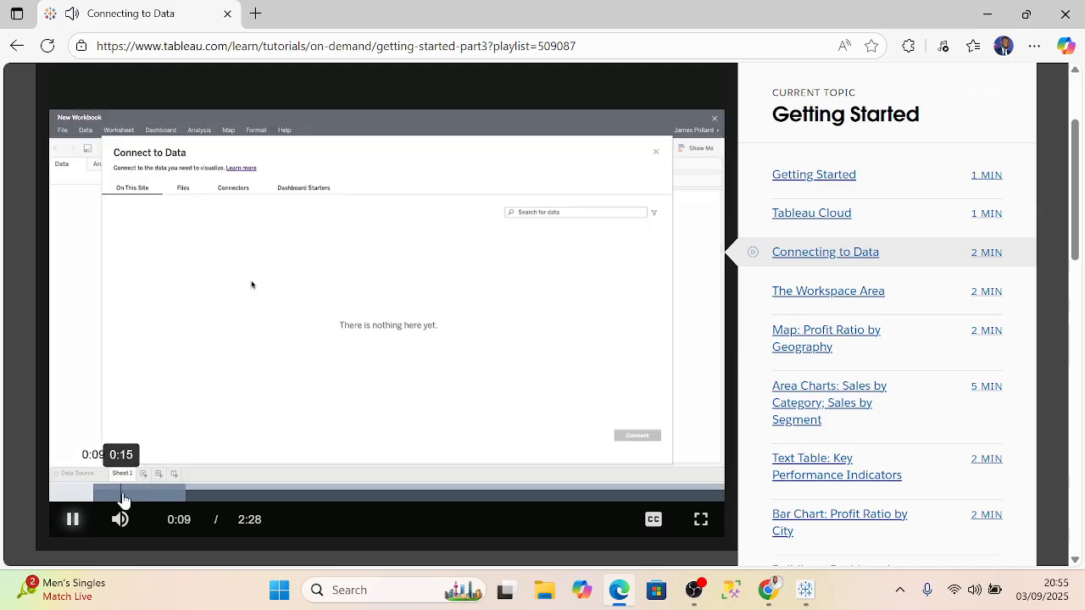
left_click(136, 496)
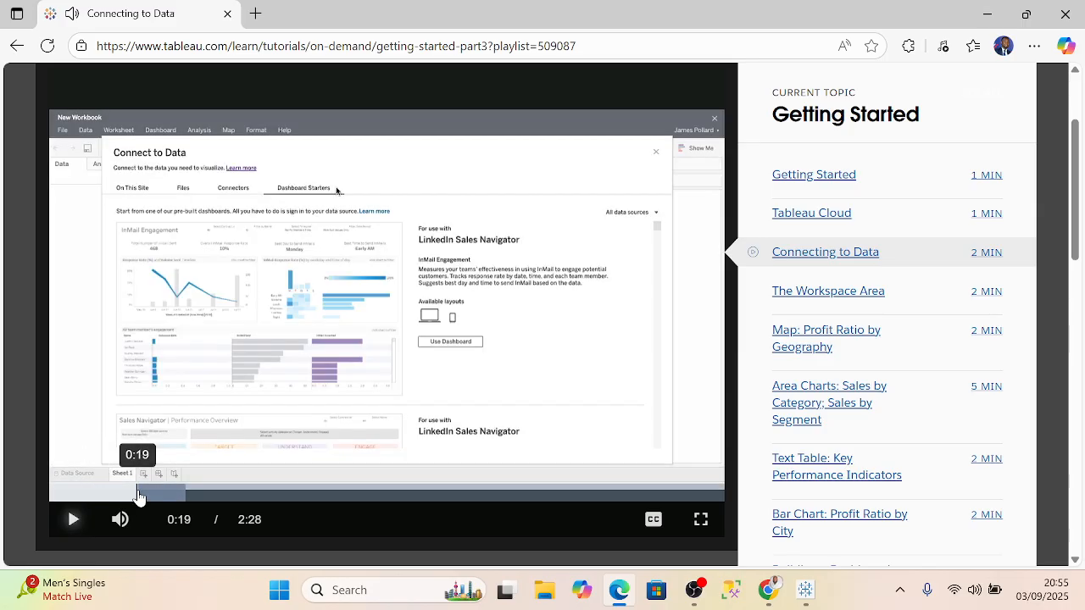
left_click(171, 498)
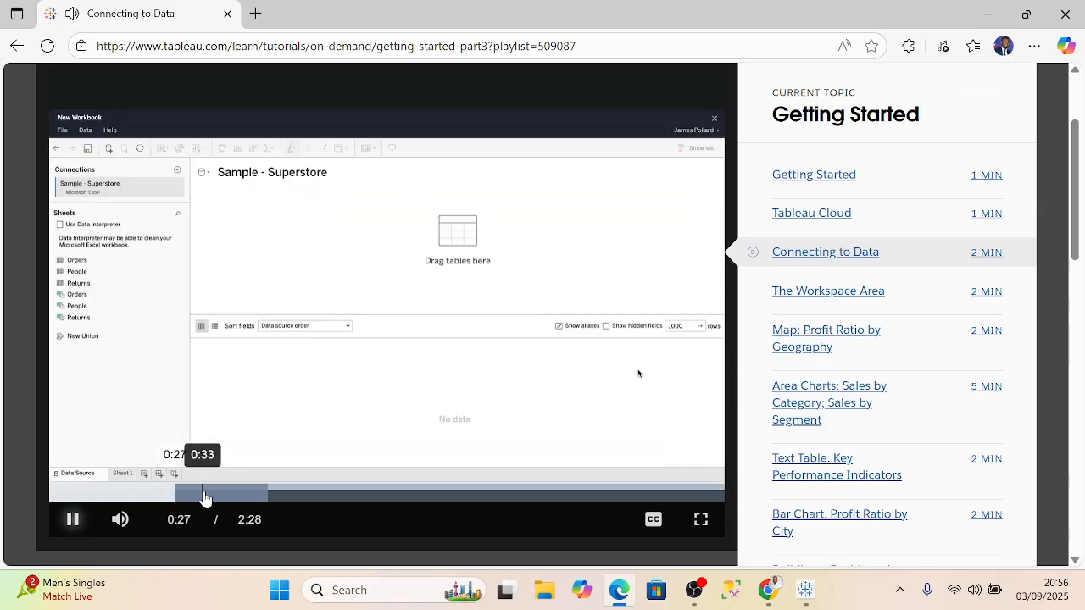
left_click(210, 499)
left_click(250, 498)
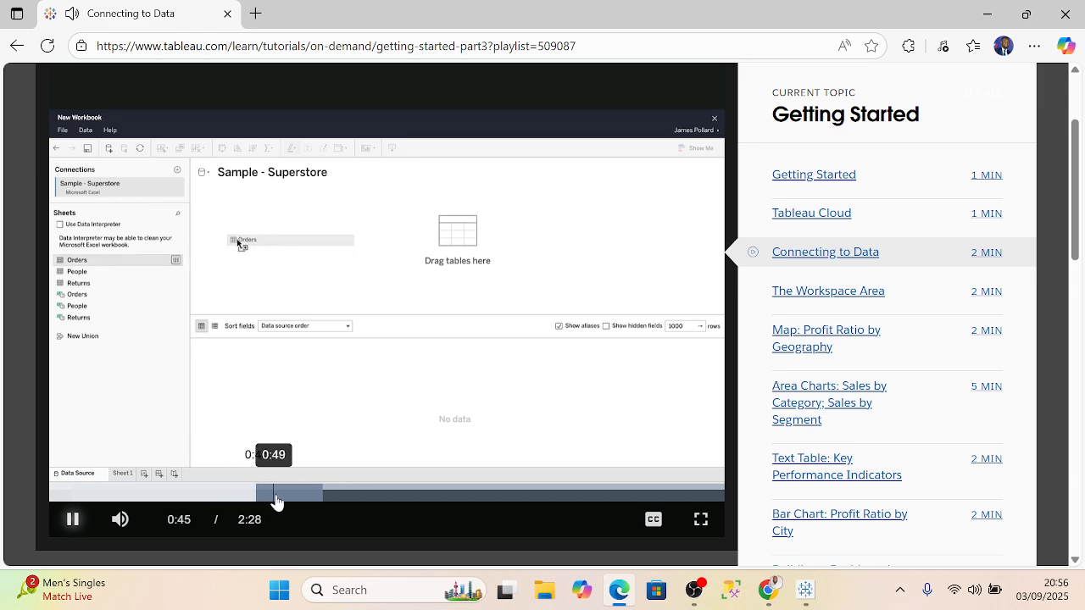
left_click(284, 500)
left_click(327, 499)
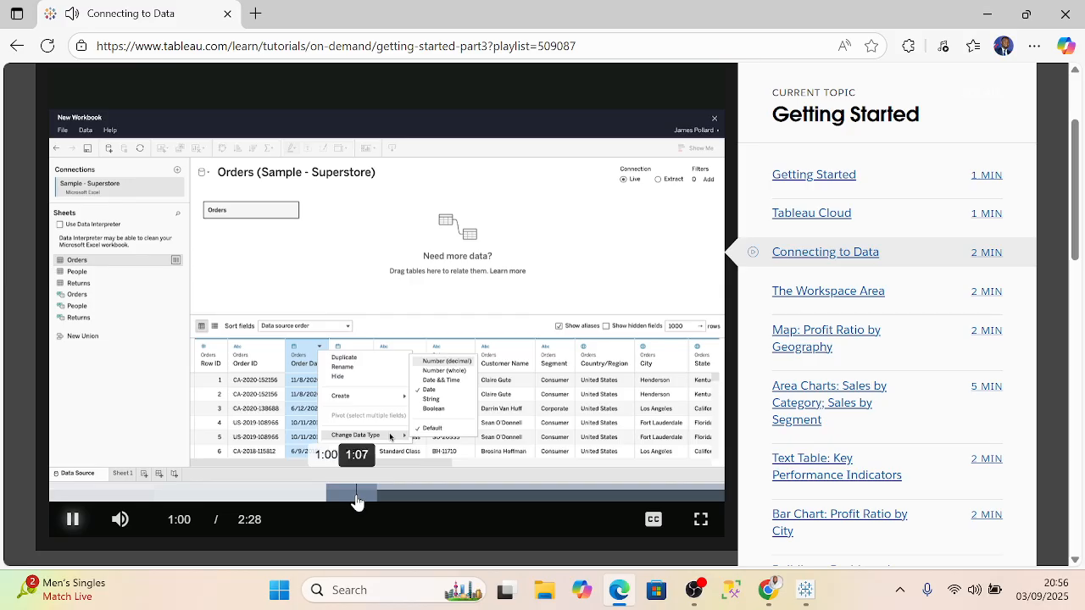
left_click(357, 500)
left_click(378, 501)
left_click(395, 503)
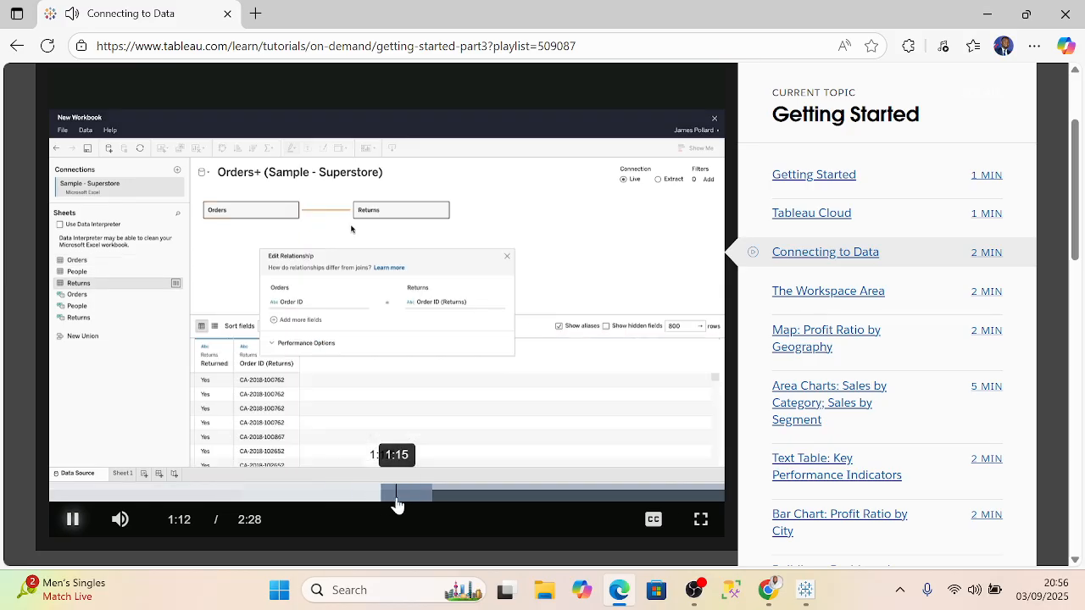
Switch to the Building a Dashboard video in the Getting Started series, play it and look over the rest of its page
scroll(823, 269, "down", 2)
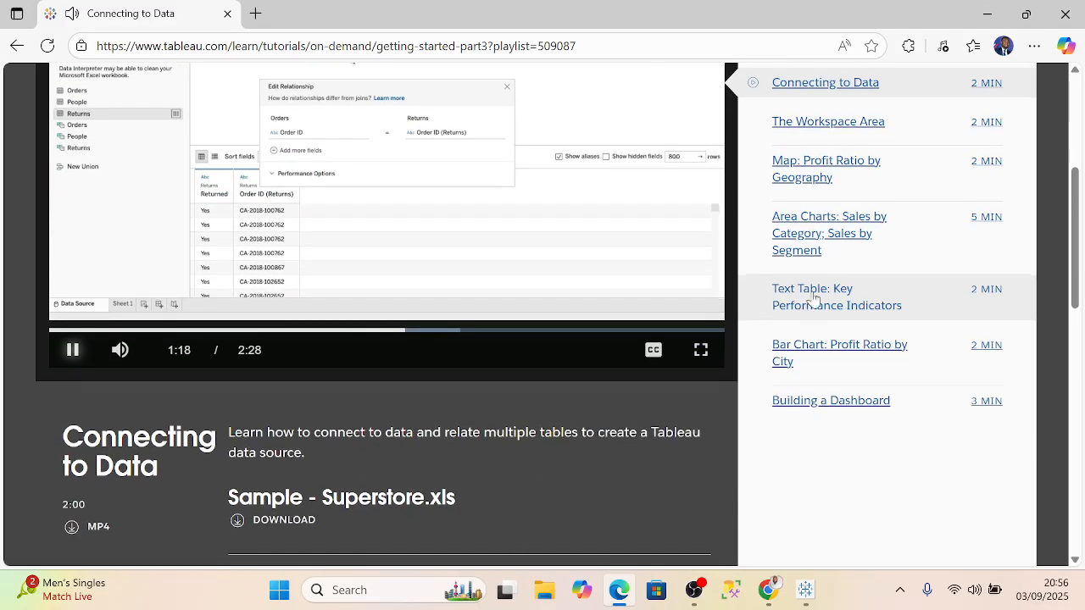
left_click(816, 409)
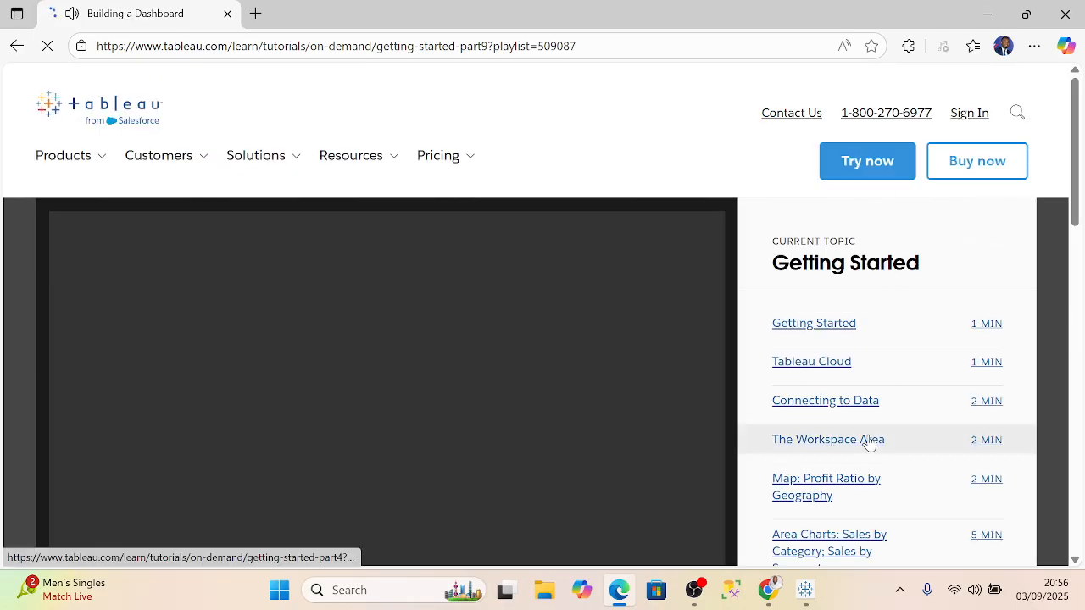
scroll(877, 308, "down", 4)
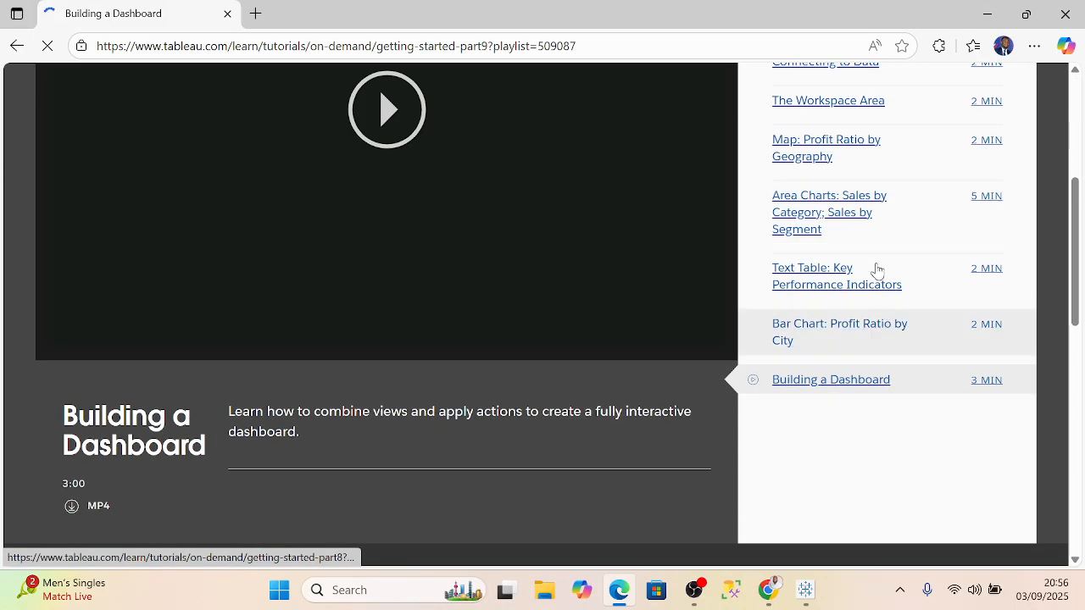
scroll(880, 325, "up", 1)
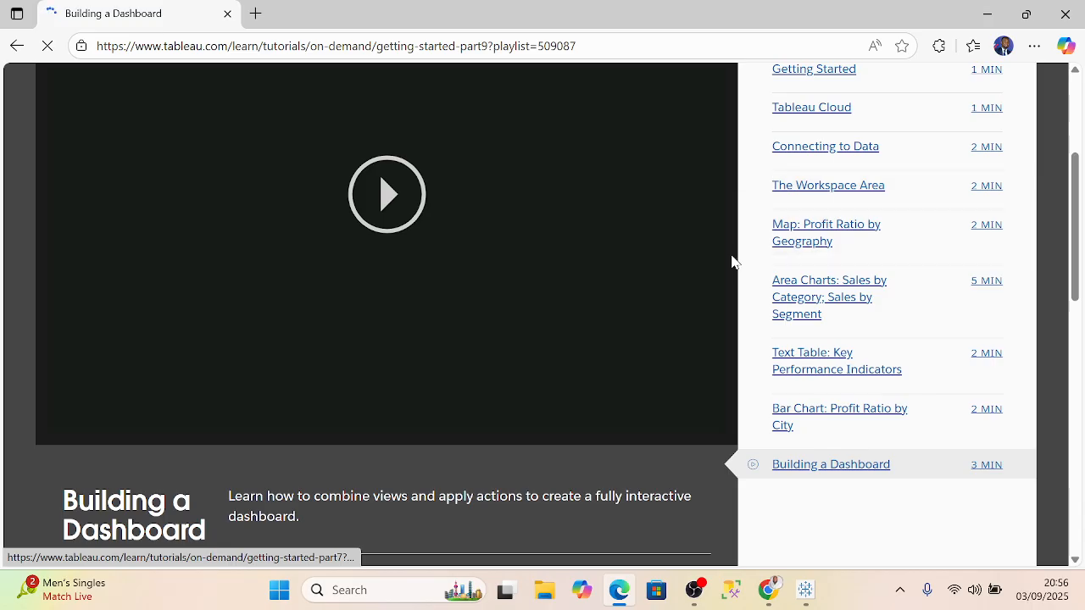
left_click(430, 218)
scroll(398, 286, "up", 1)
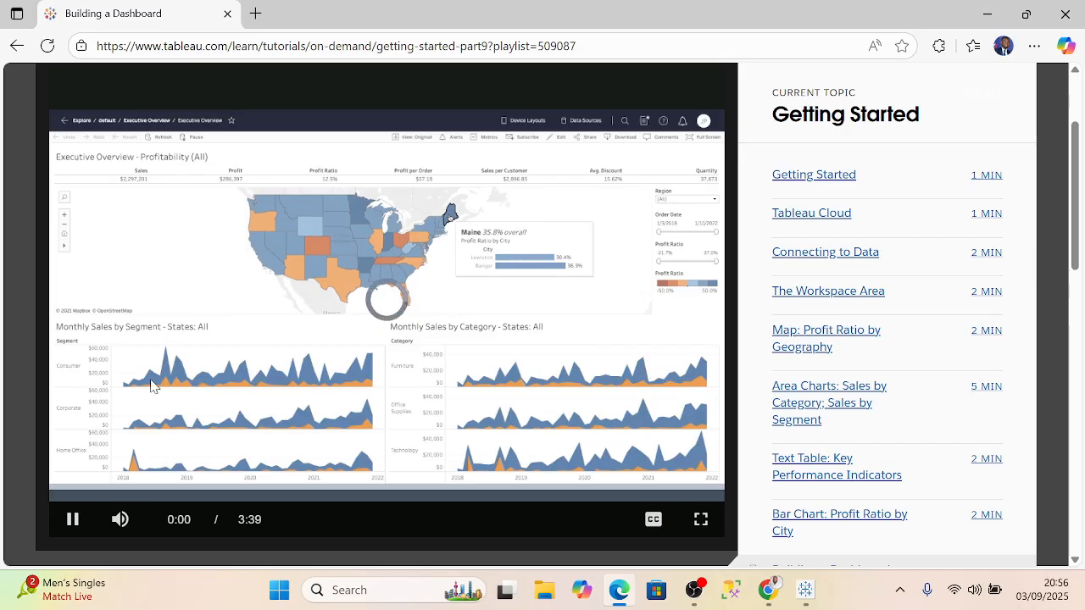
scroll(648, 364, "down", 6)
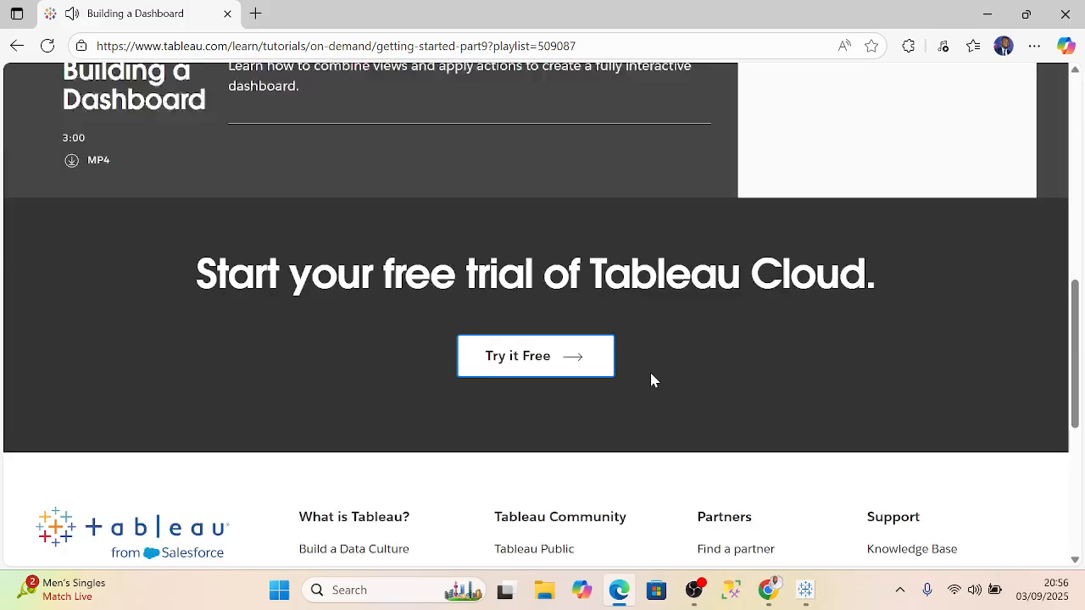
scroll(415, 357, "up", 7)
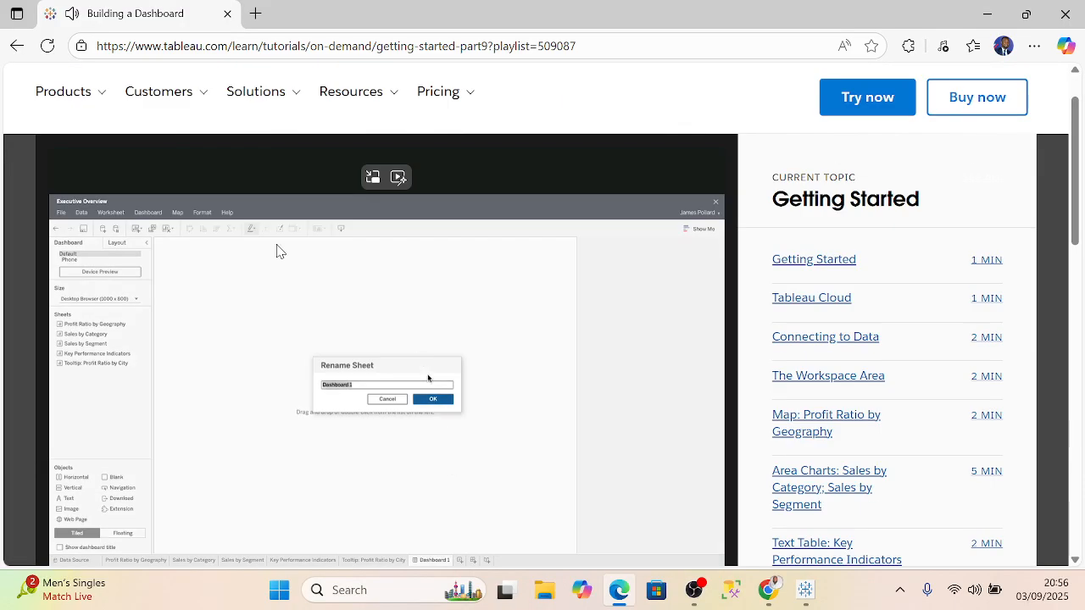
Open the Tableau eLearning page under Learn Tableau in the site's Resources and look over its introduction
mouse_move(387, 99)
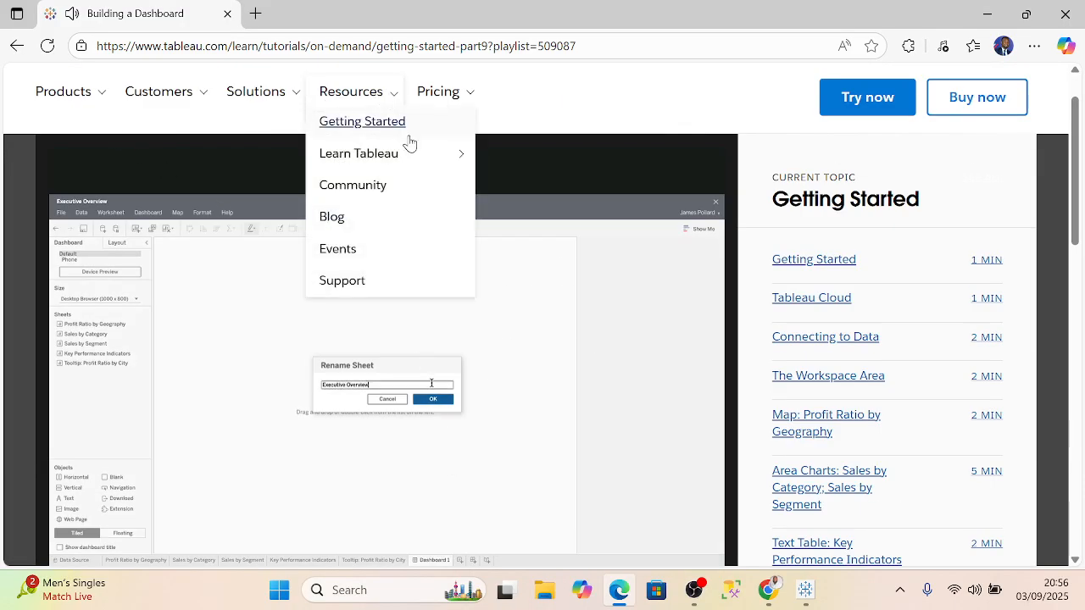
mouse_move(412, 150)
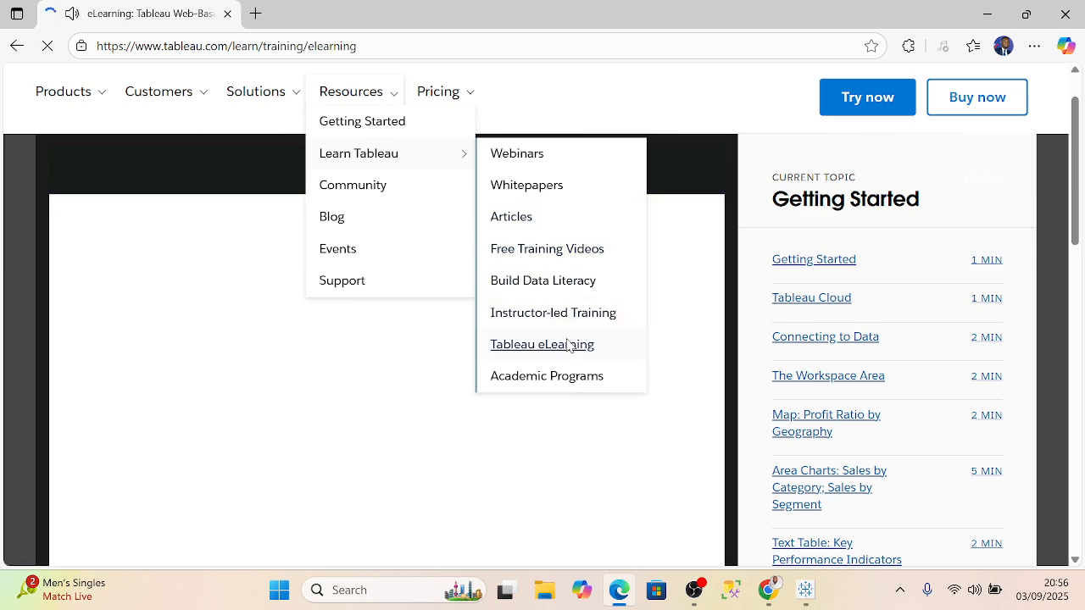
scroll(462, 323, "down", 3)
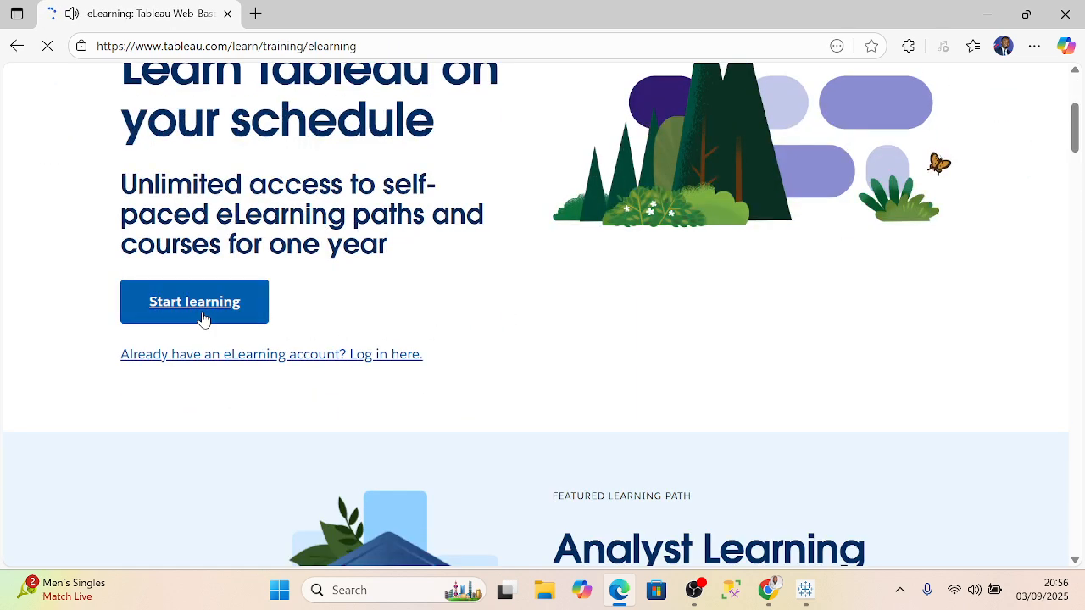
scroll(364, 305, "up", 2)
scroll(274, 239, "down", 1)
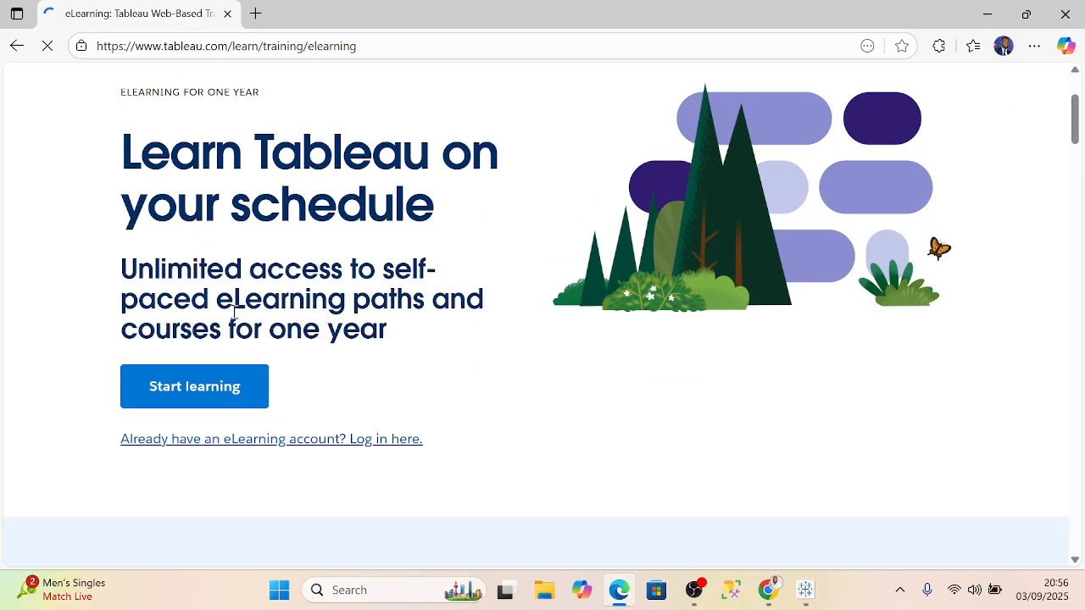
Follow the Start learning link for the one-year eLearning offer and bring up the Tableau Webstore page in its new tab
left_click(197, 388)
left_click(143, 12)
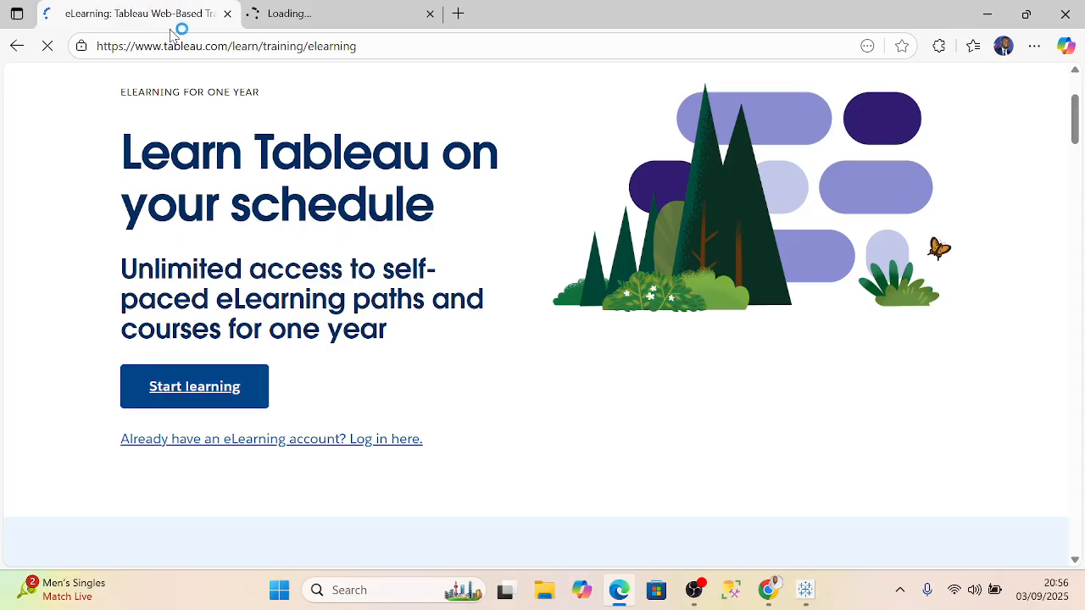
scroll(431, 165, "up", 2)
mouse_move(452, 173)
mouse_move(388, 168)
mouse_move(426, 223)
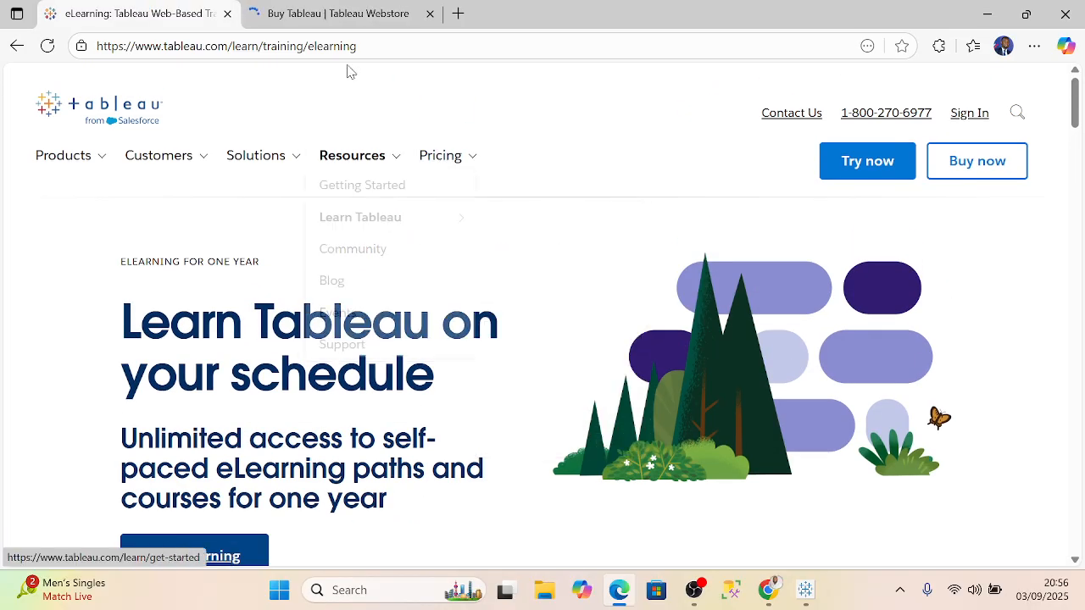
mouse_move(336, 22)
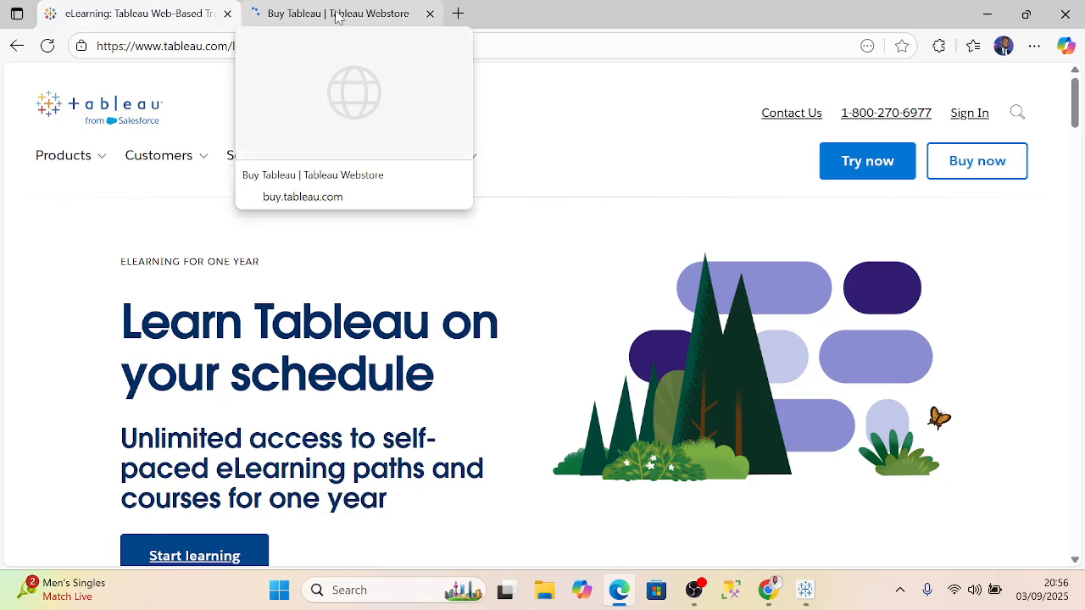
left_click(338, 15)
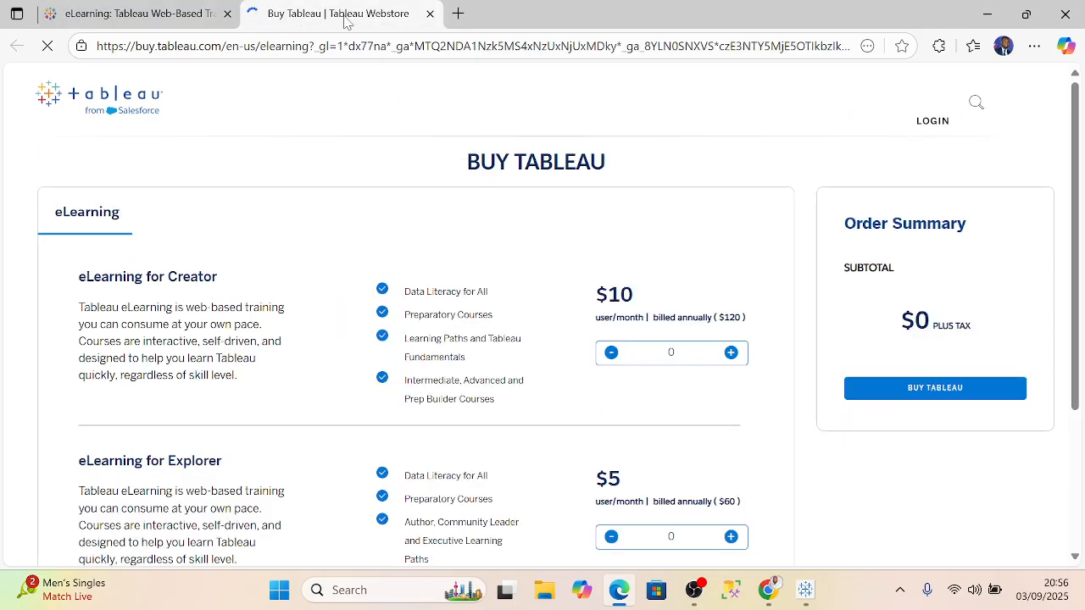
Compare the prices and included courses of the eLearning for Creator and eLearning for Explorer plans
scroll(631, 316, "down", 1)
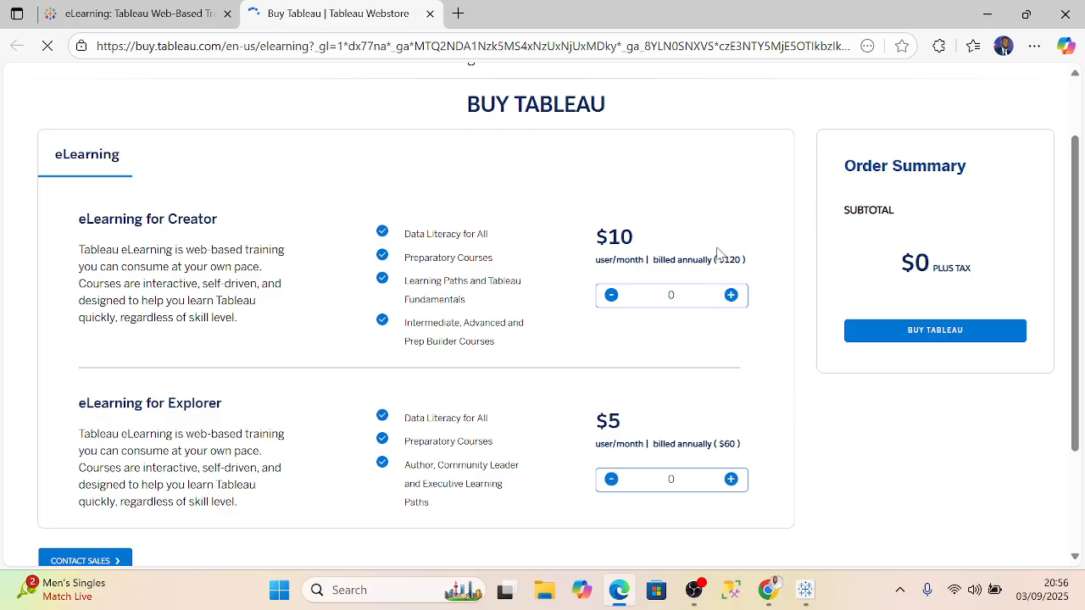
scroll(636, 259, "down", 2)
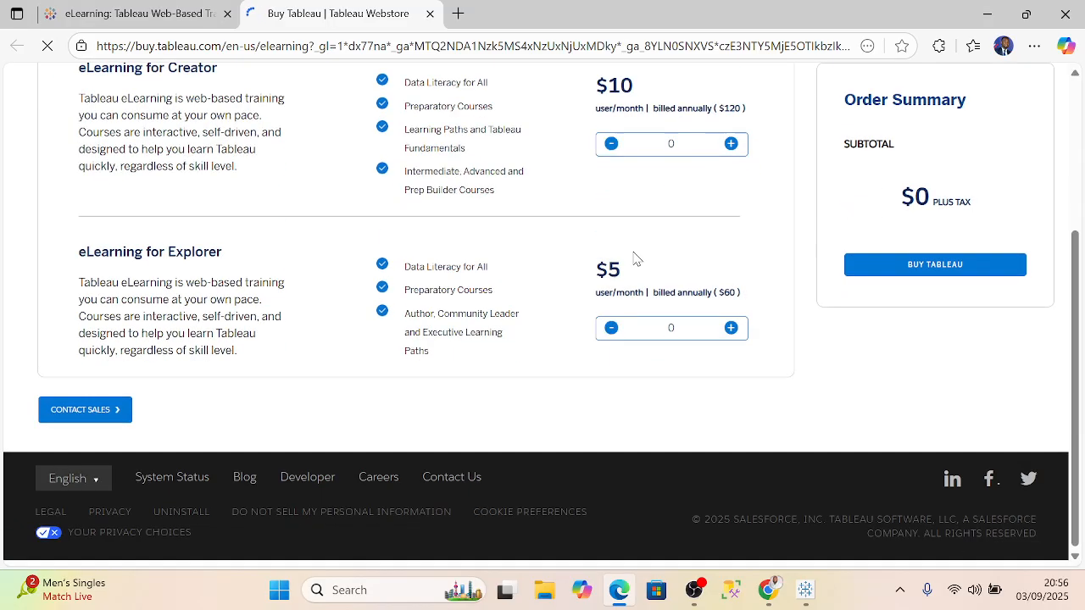
scroll(568, 269, "up", 1)
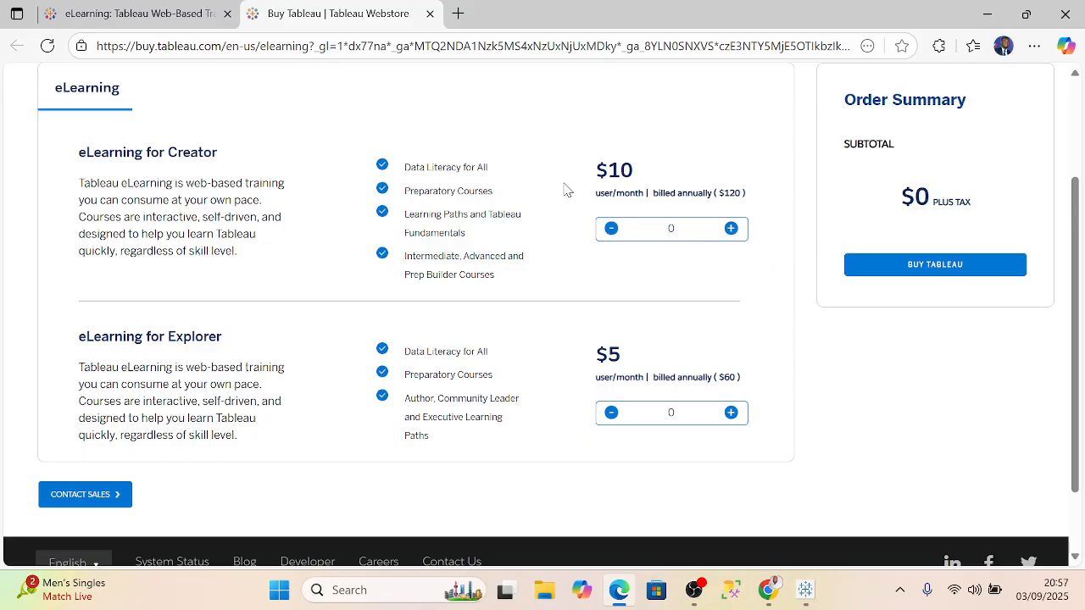
scroll(152, 376, "down", 2)
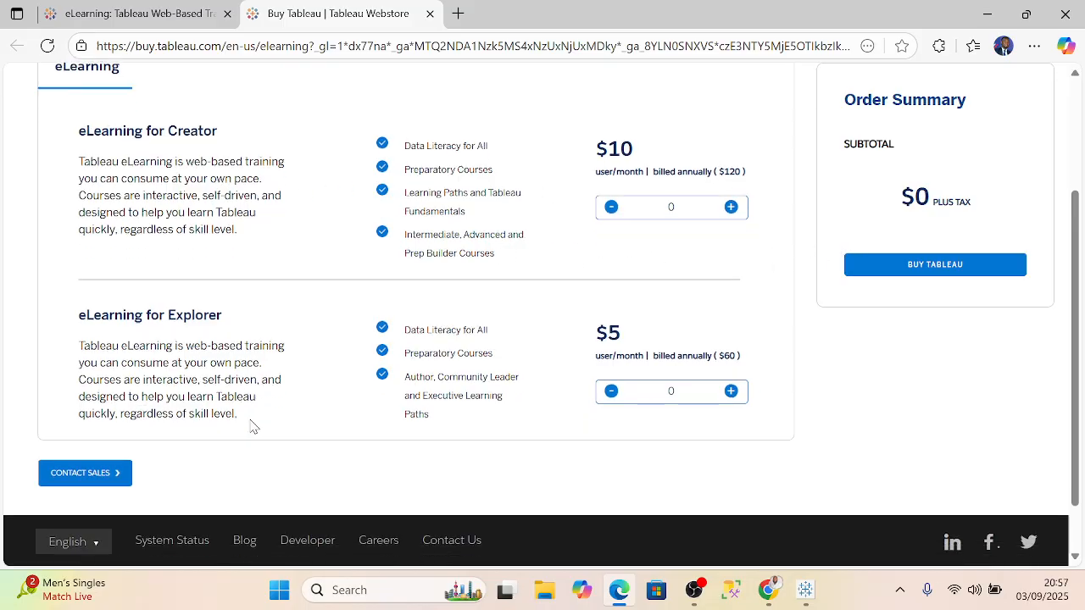
scroll(501, 341, "up", 3)
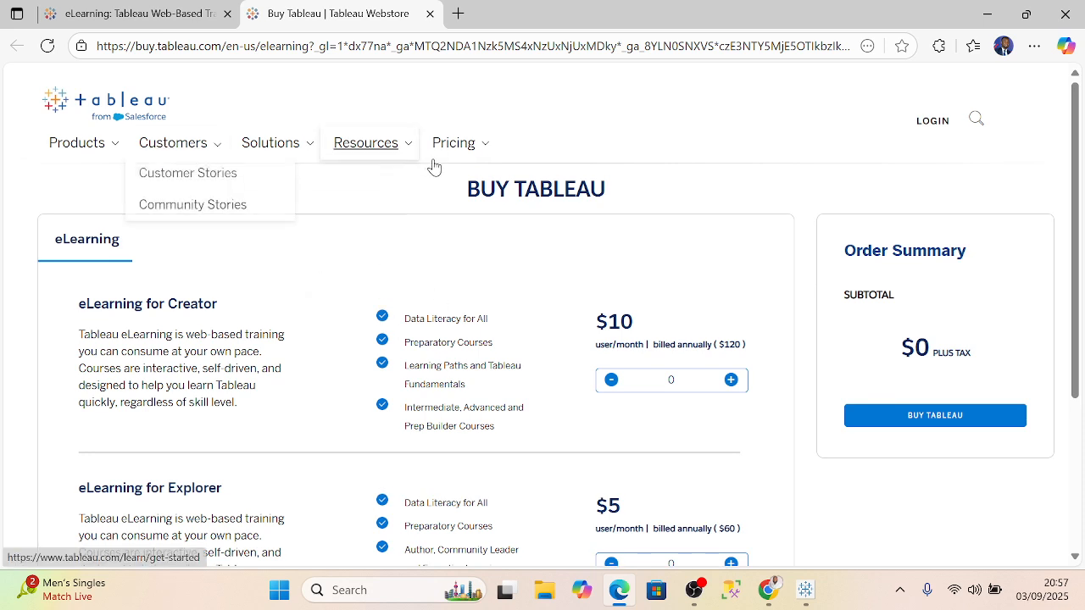
Open the Tableau Community page from Resources and look through its Learn and Connect sections
mouse_move(321, 153)
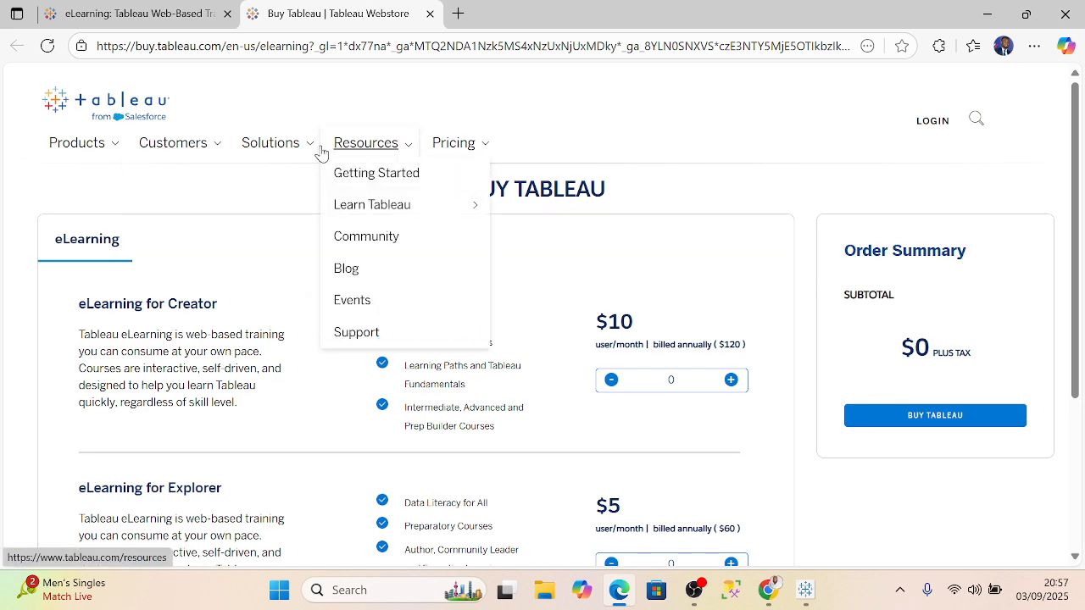
left_click(384, 242)
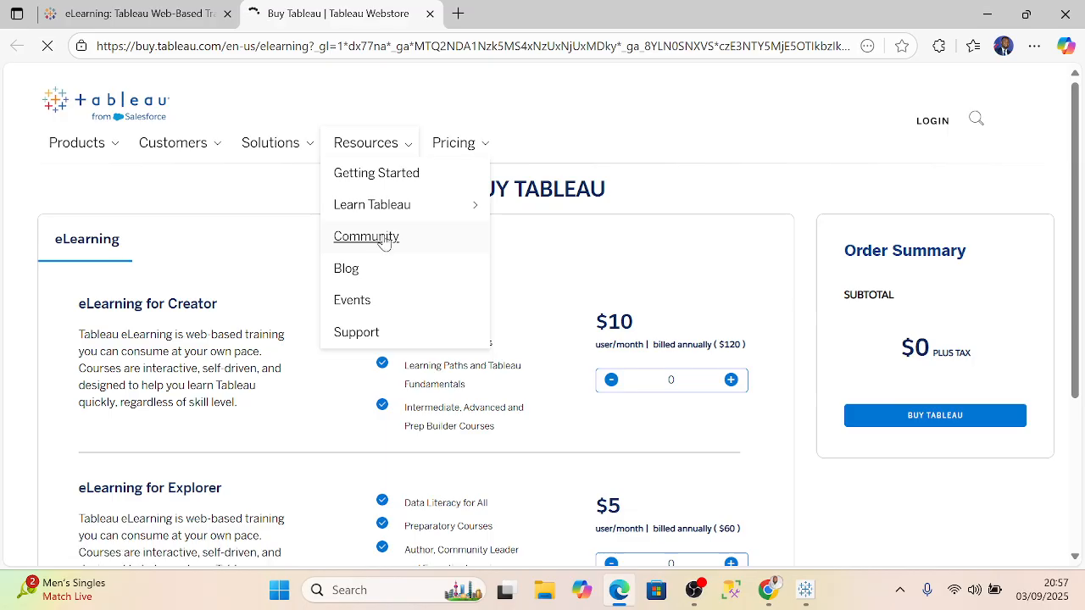
scroll(382, 240, "down", 4)
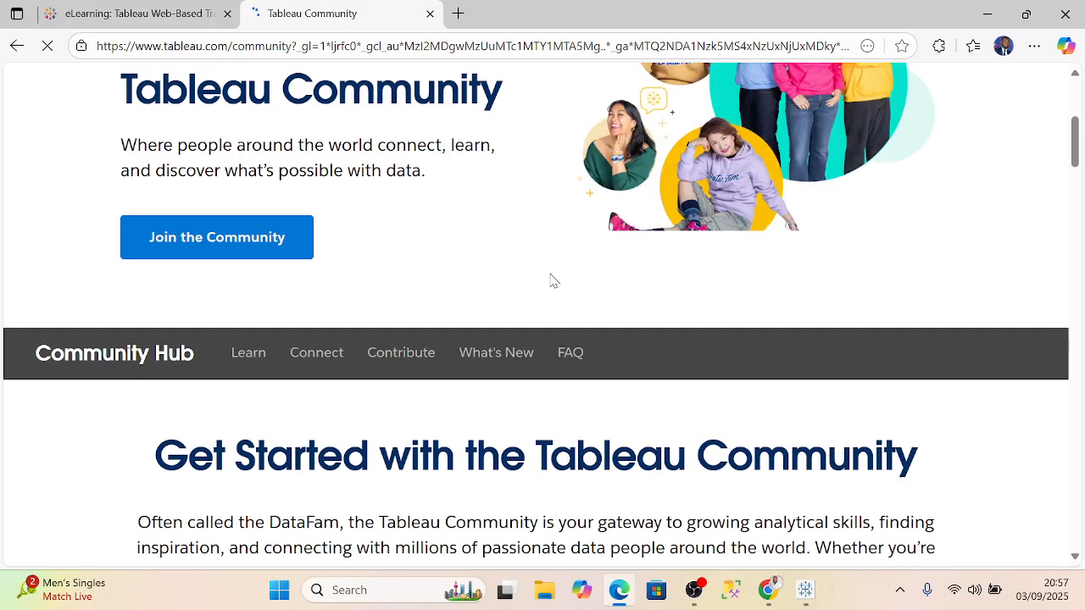
scroll(553, 281, "down", 10)
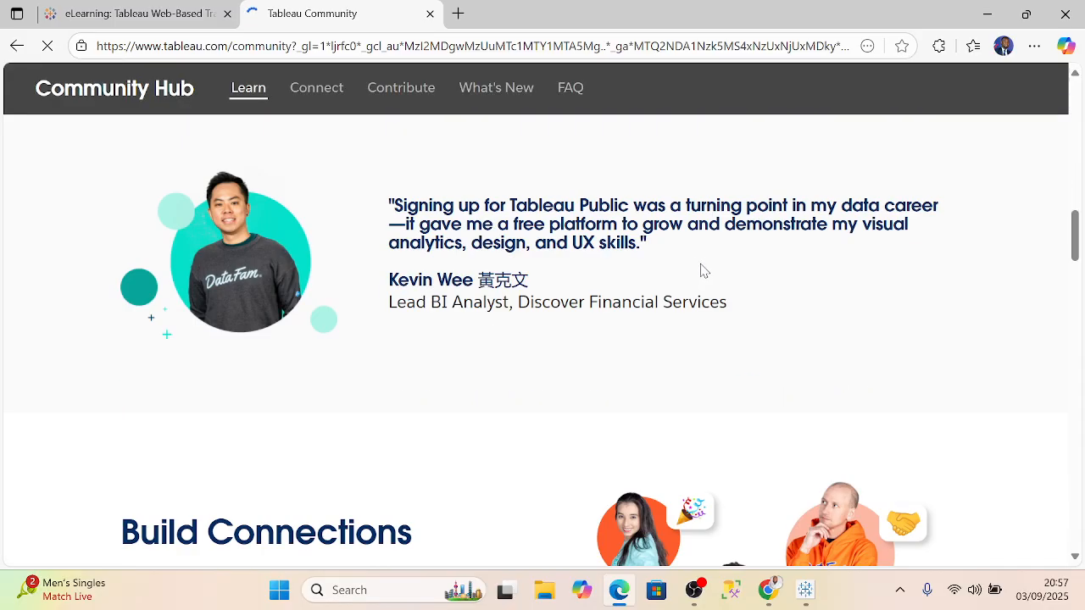
scroll(703, 274, "down", 7)
scroll(321, 209, "up", 2)
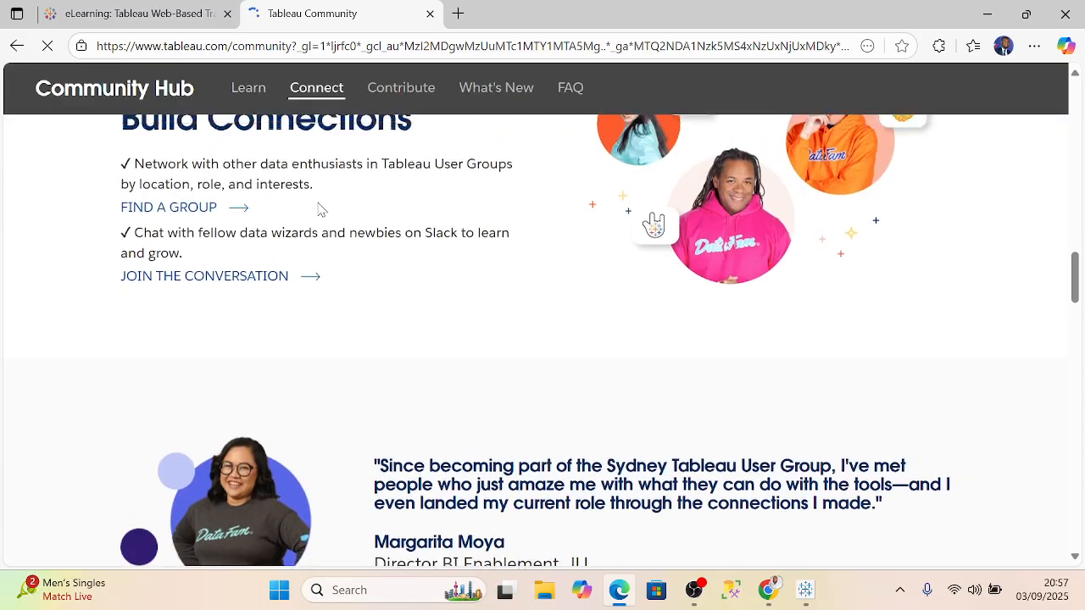
scroll(320, 210, "up", 15)
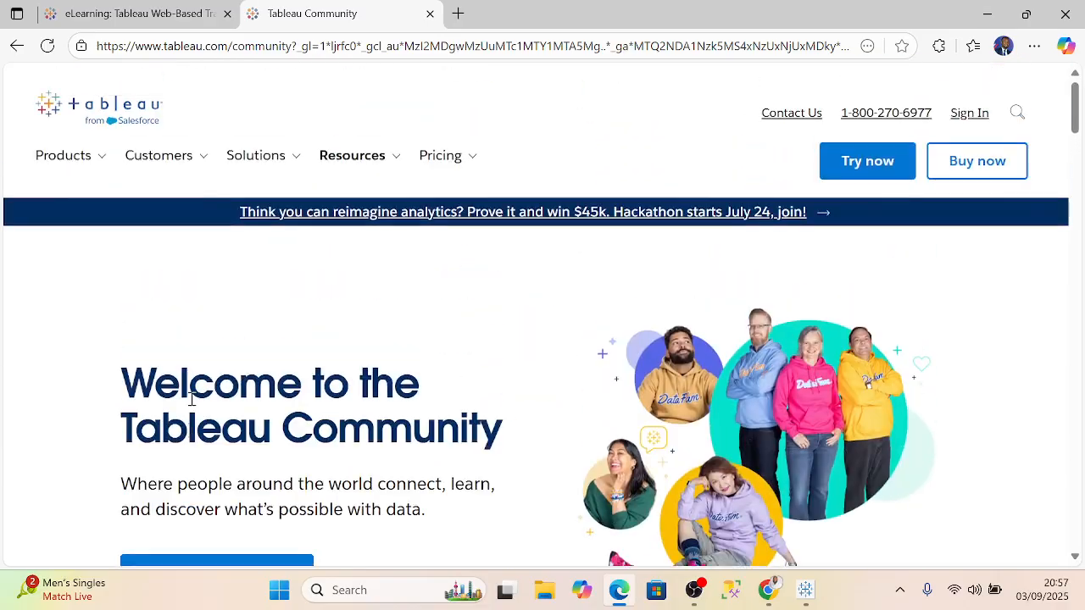
Return to the eLearning tab and go back to the Building a Dashboard video page
mouse_move(92, 153)
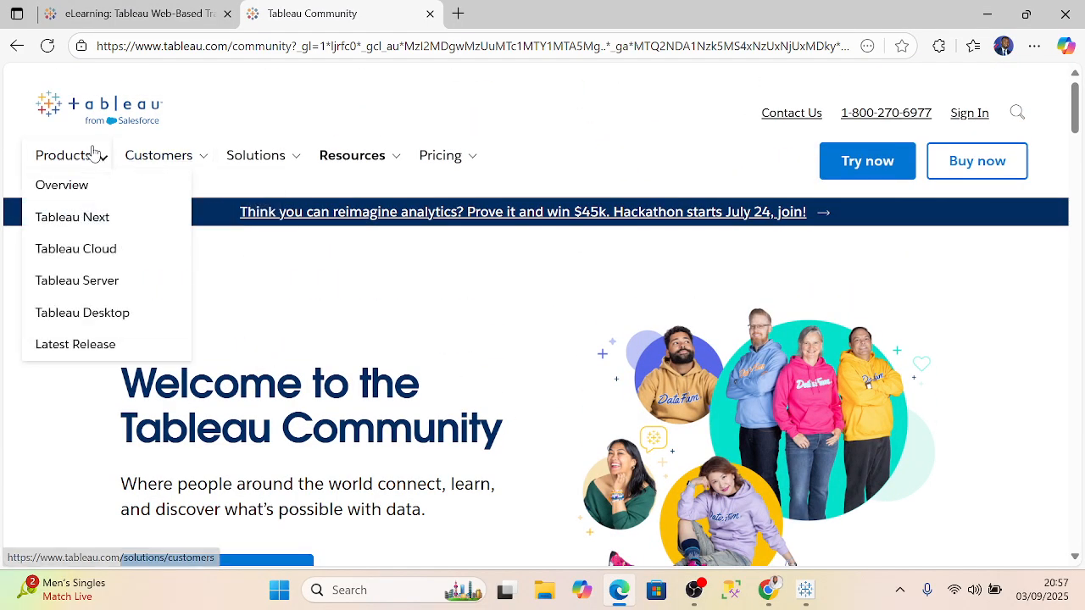
left_click(126, 17)
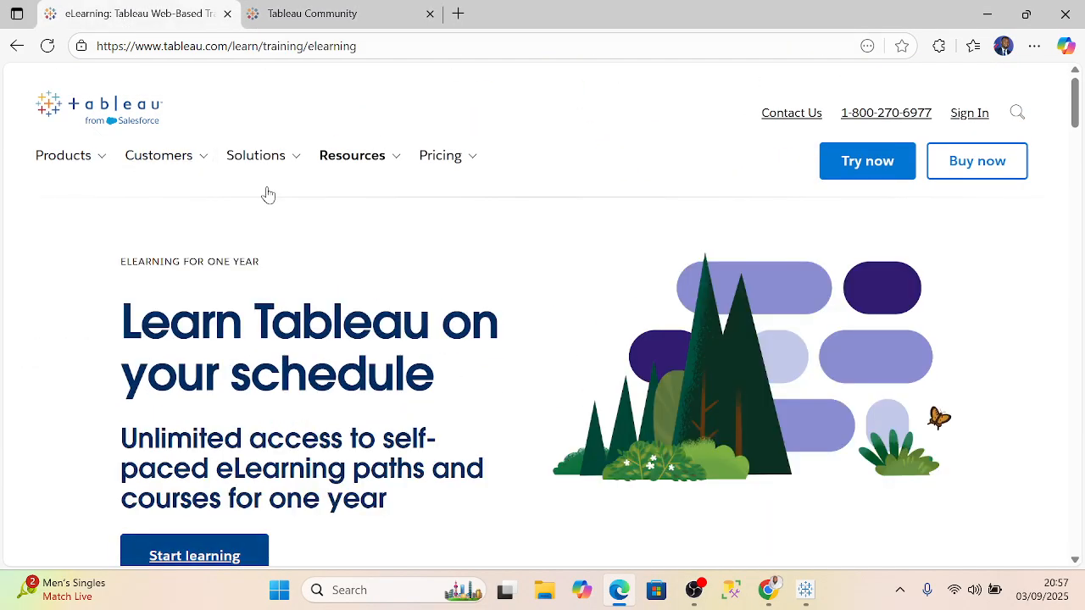
left_click(13, 45)
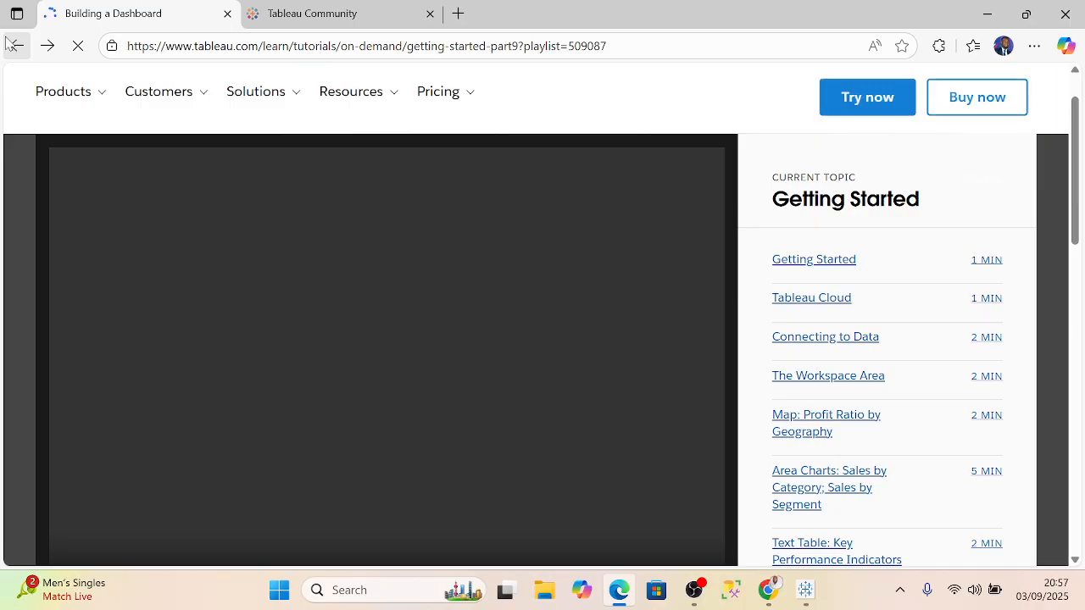
Go back through the training video and Get started pages to the article A Beginner's Guide to Tableau Public
left_click(12, 45)
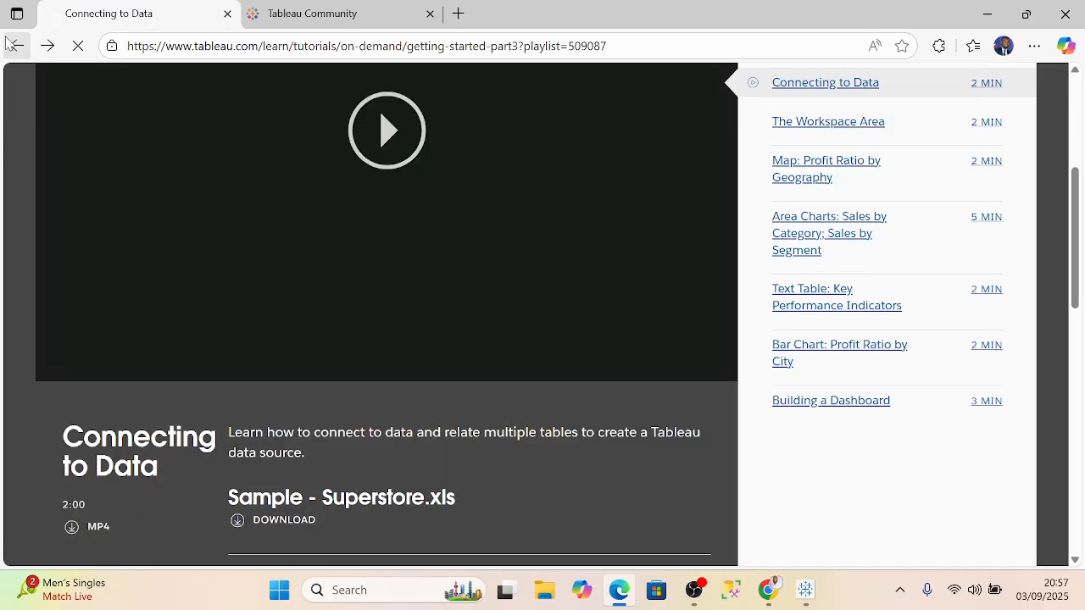
left_click(13, 45)
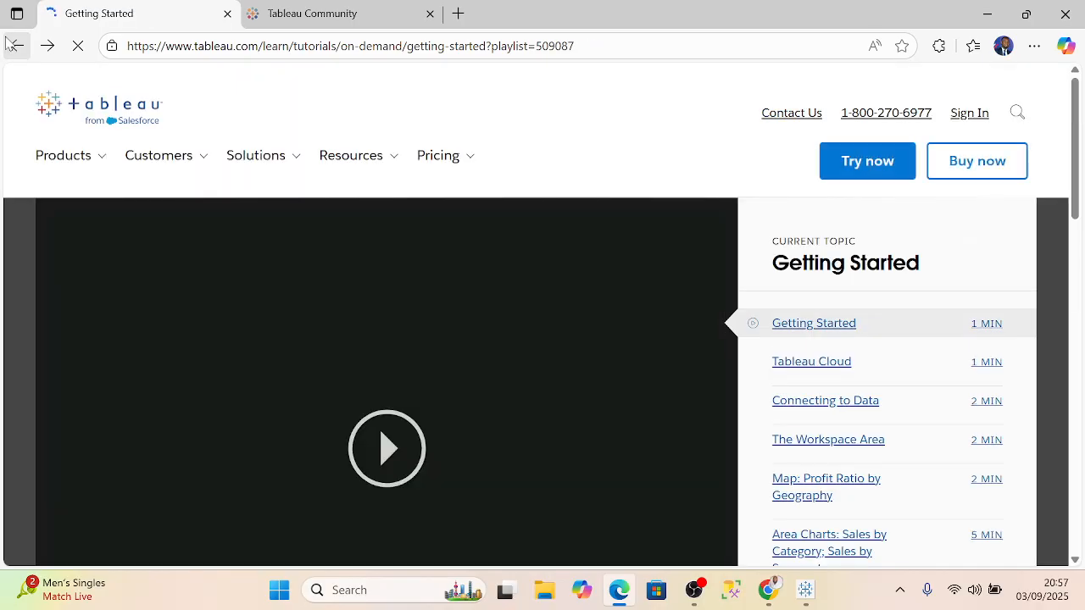
left_click(13, 45)
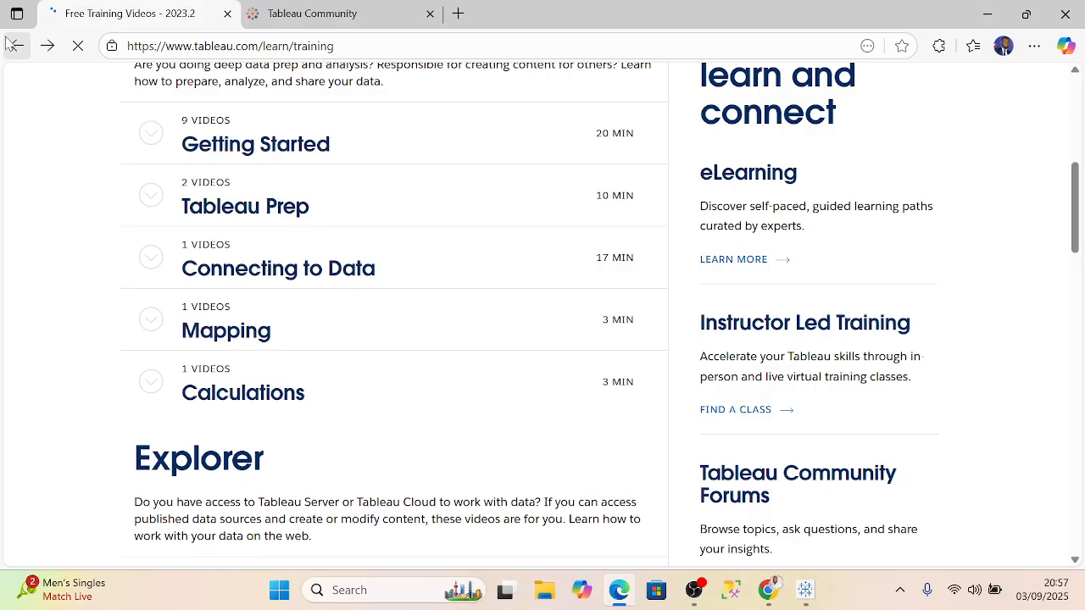
left_click(13, 45)
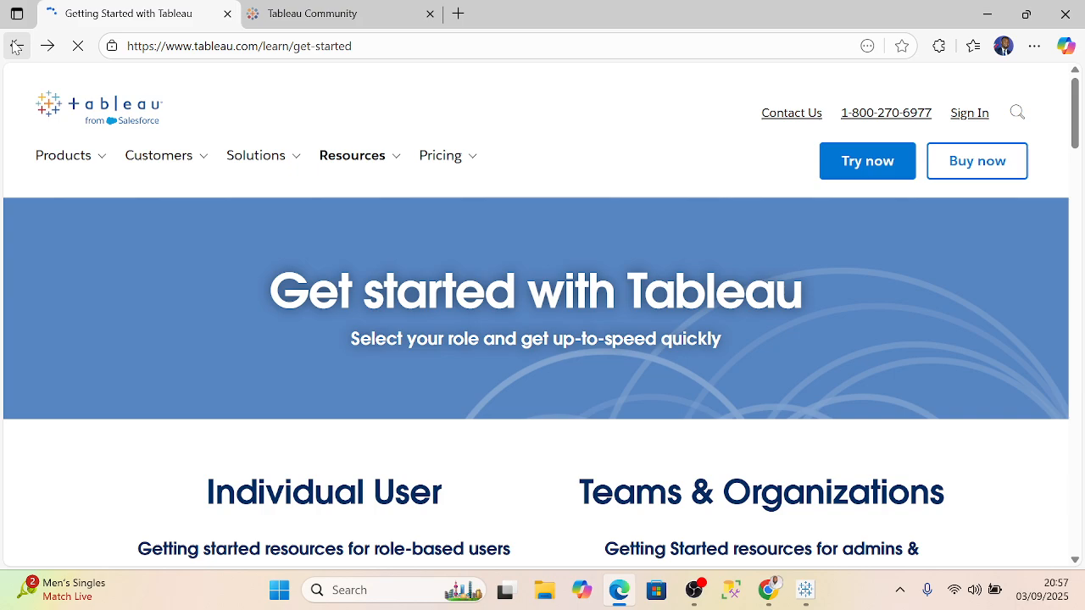
left_click(13, 45)
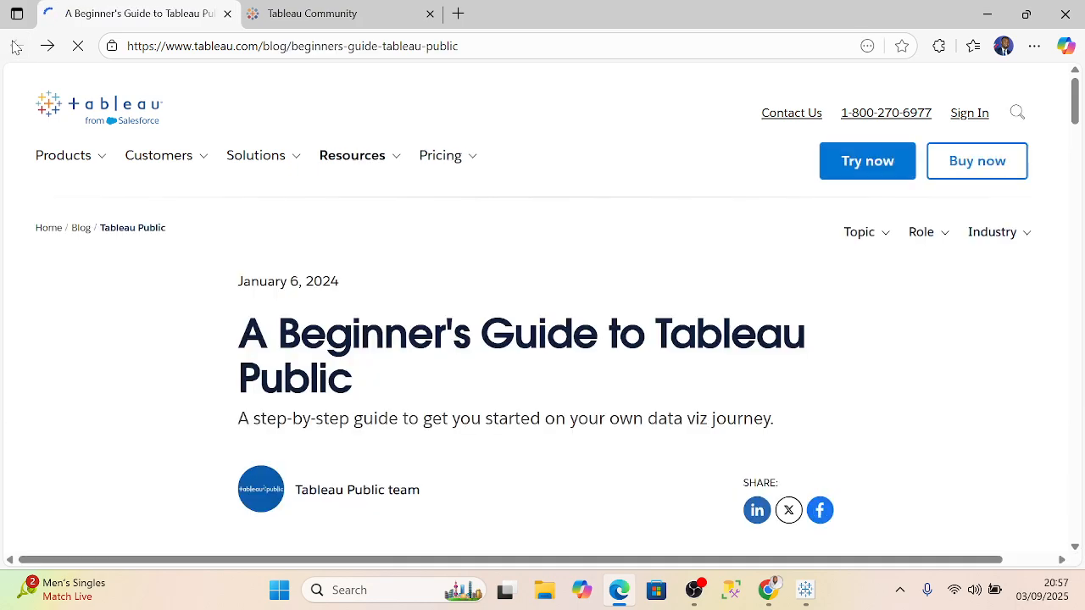
Open the DataFam Roundup August 25-29, 2025 post from the Related Stories of the beginner's guide
scroll(396, 237, "down", 15)
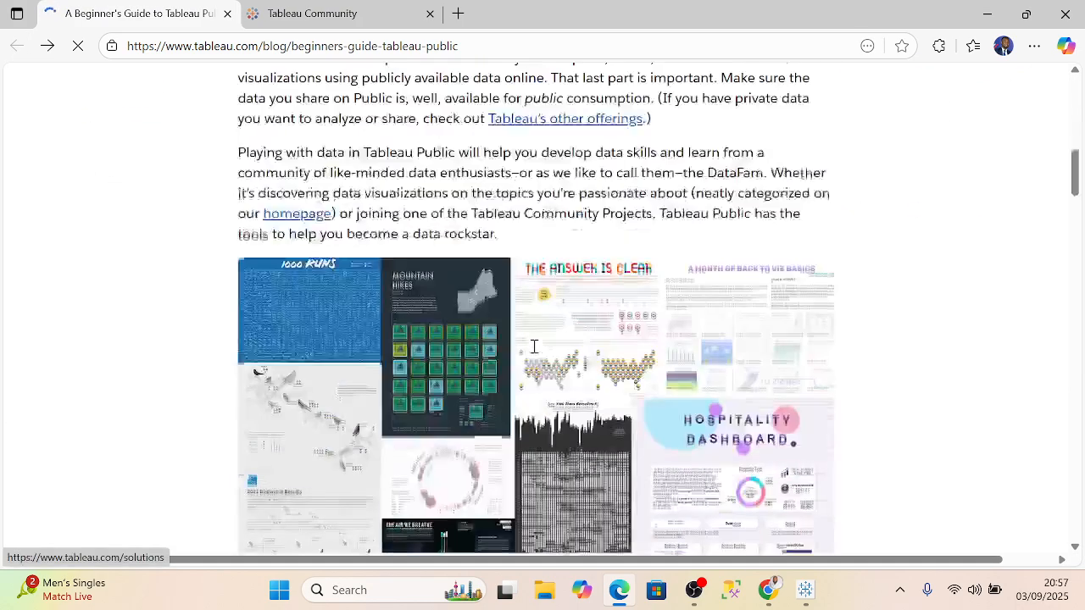
scroll(556, 378, "down", 15)
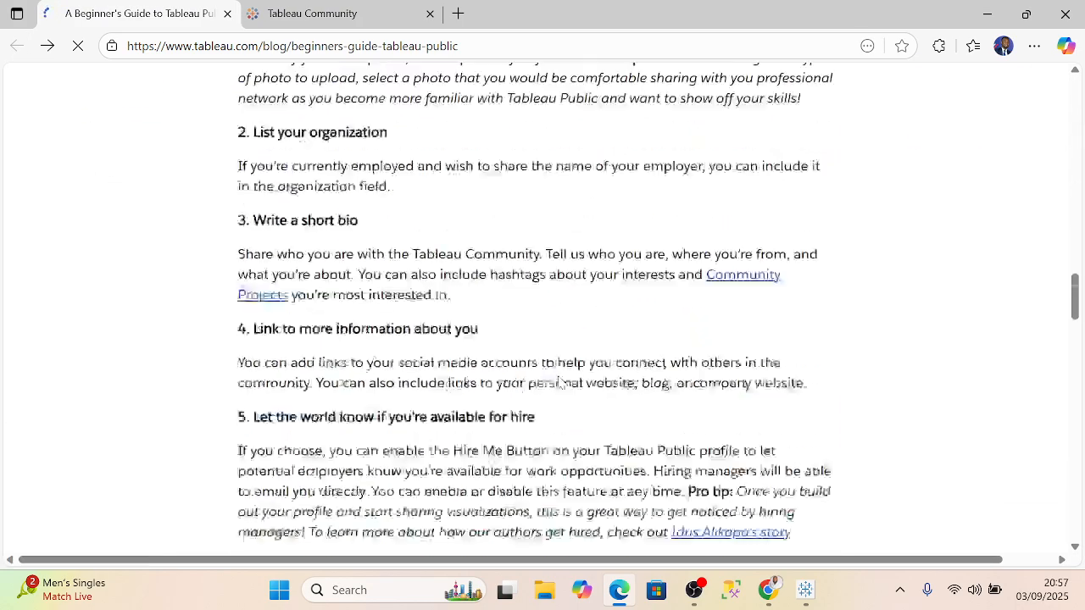
scroll(509, 340, "down", 5)
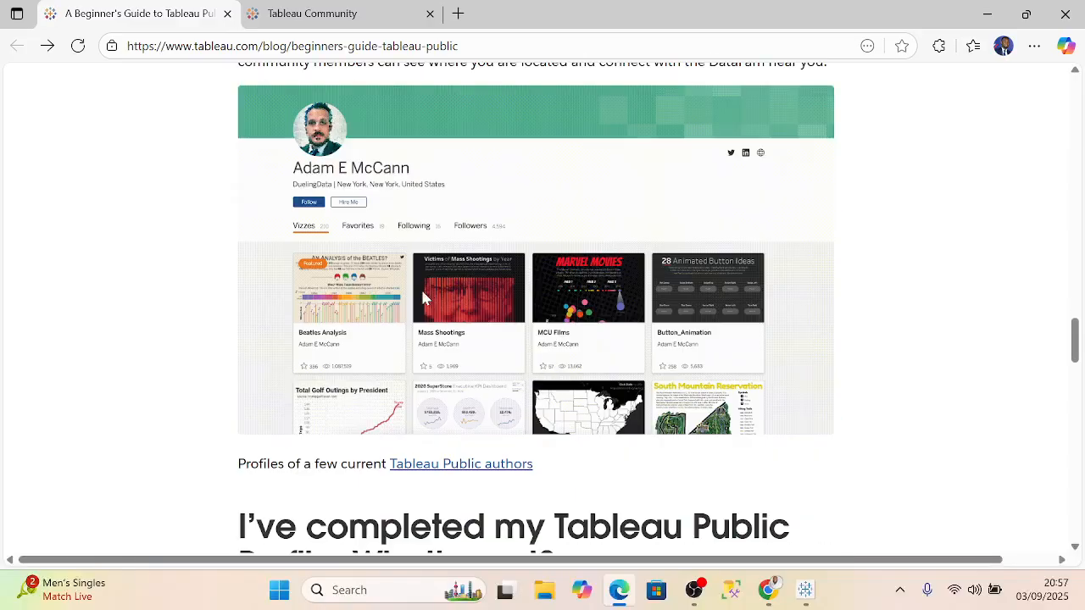
scroll(525, 343, "down", 15)
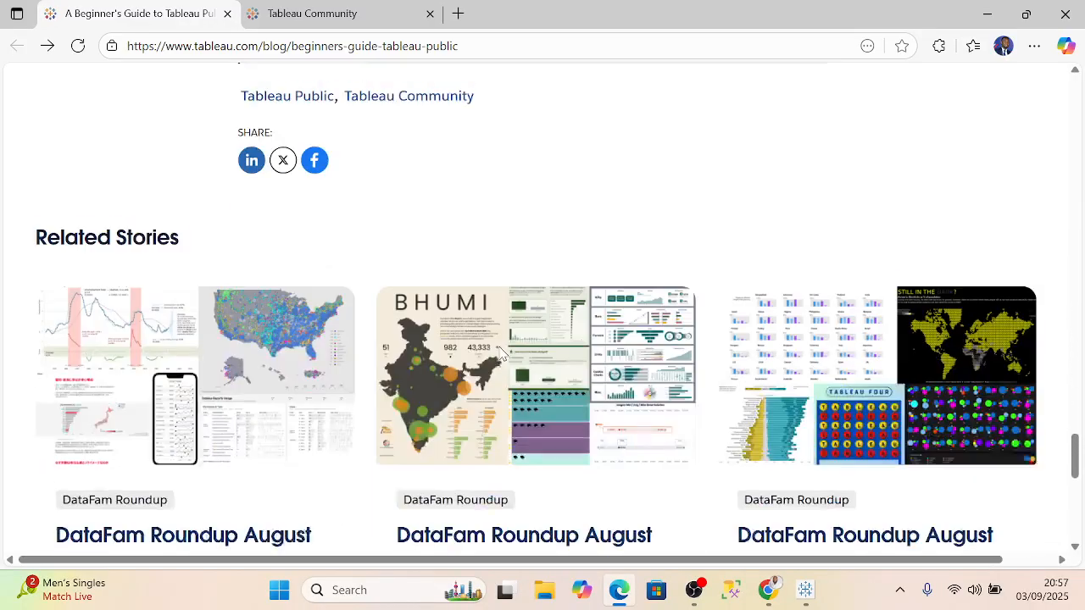
scroll(492, 416, "down", 1)
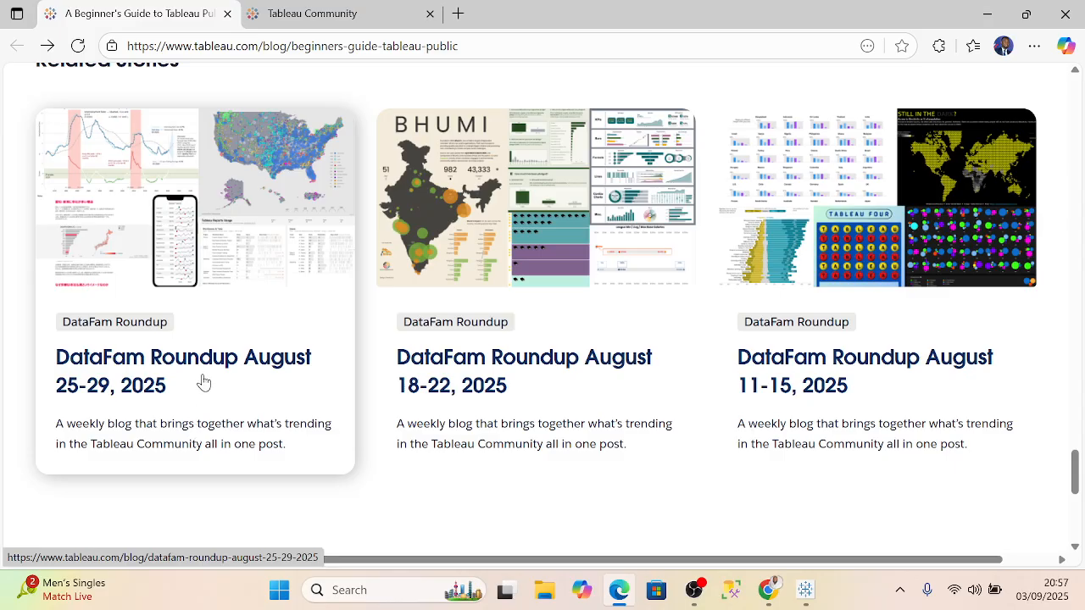
left_click(258, 261)
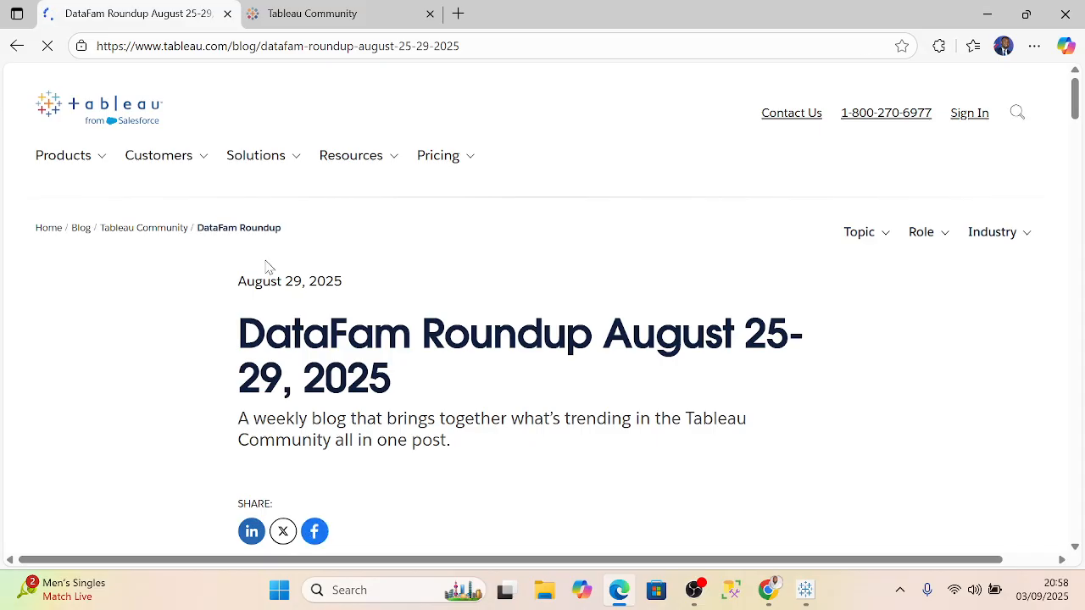
Look through the roundup's Community Highlight, DataFam Content and the U.S. Electricity Capacity by Source visualization
scroll(513, 415, "down", 5)
scroll(513, 416, "down", 5)
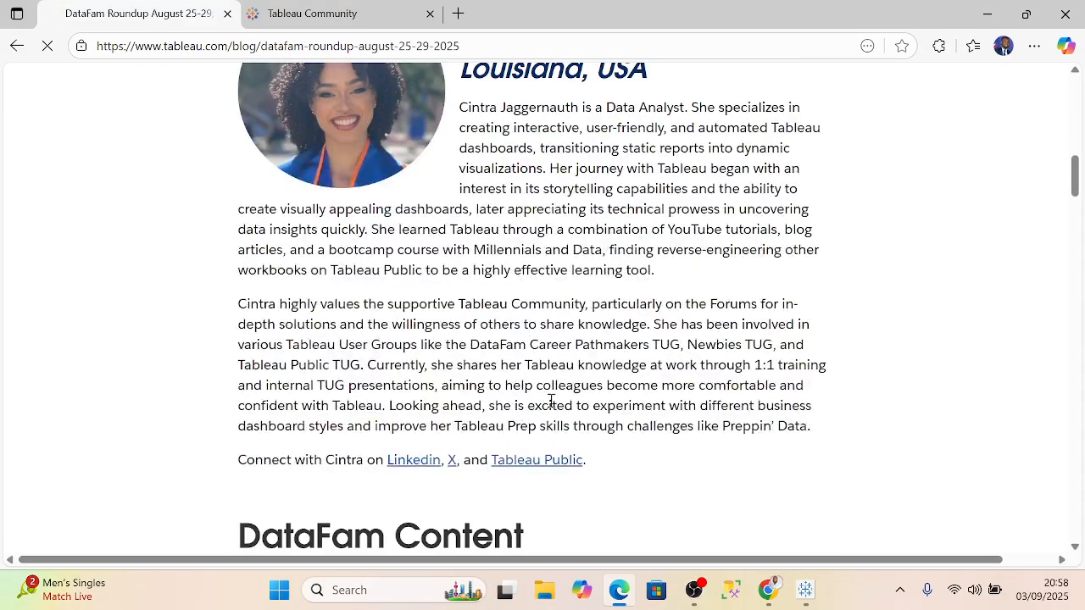
scroll(549, 401, "up", 3)
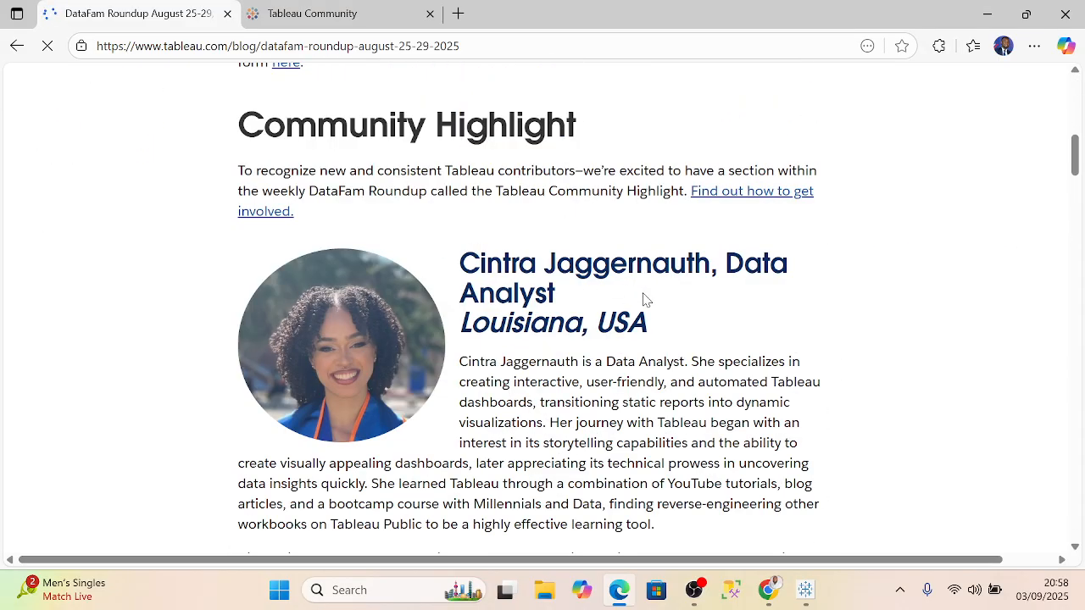
scroll(566, 312, "down", 8)
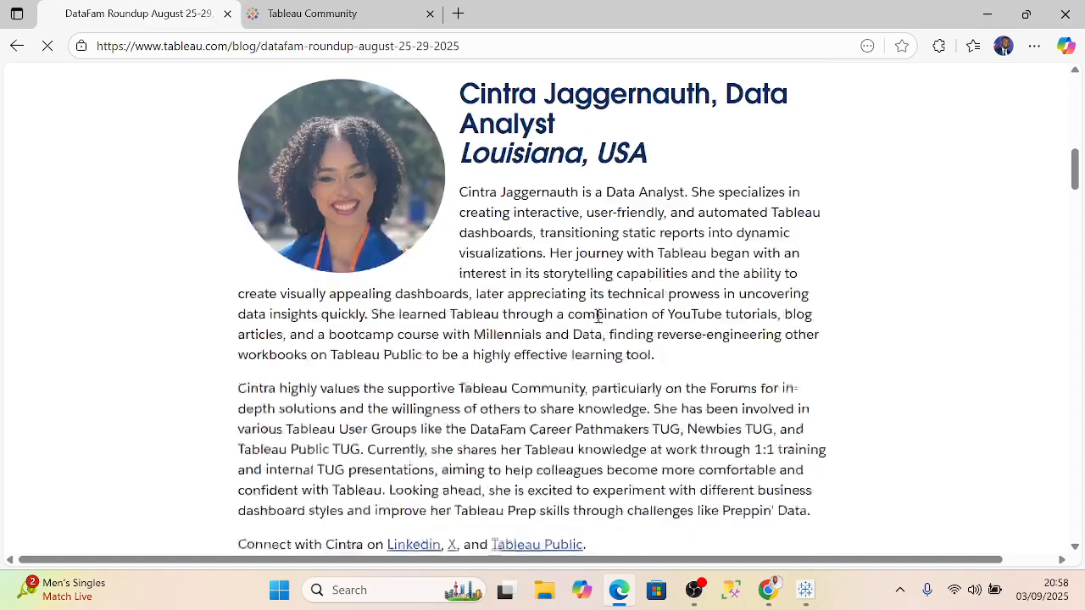
scroll(626, 334, "up", 1)
scroll(626, 335, "up", 5)
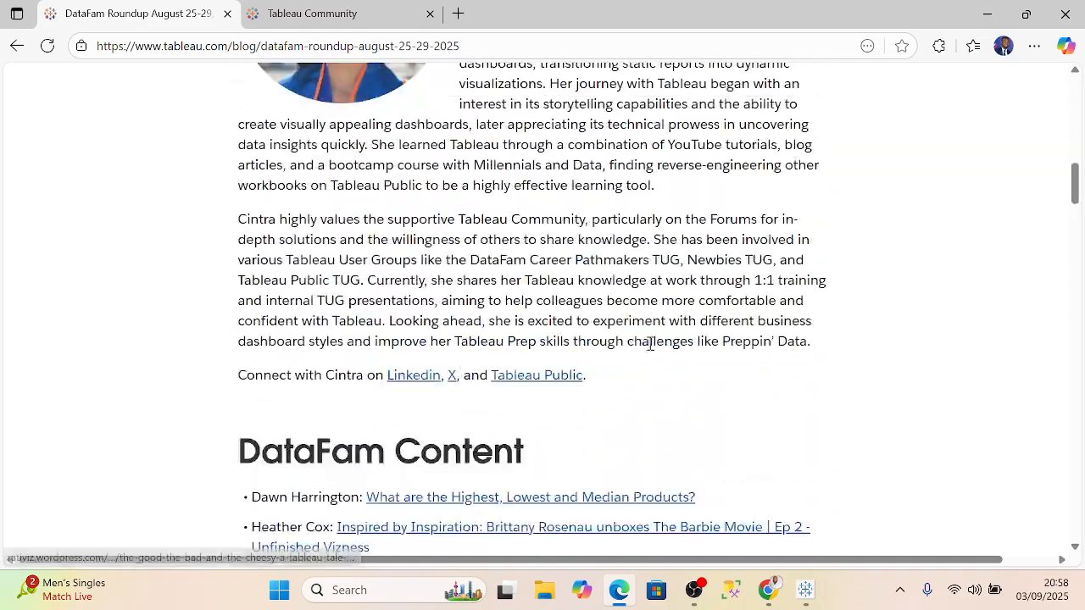
scroll(650, 344, "down", 10)
scroll(642, 412, "down", 5)
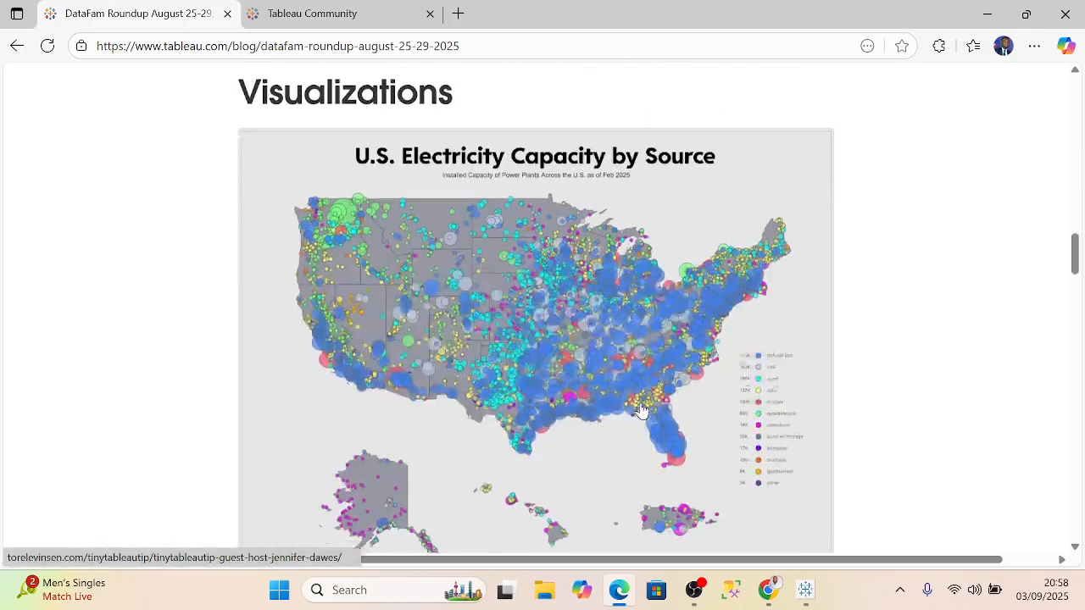
scroll(576, 306, "up", 2)
scroll(574, 305, "up", 1)
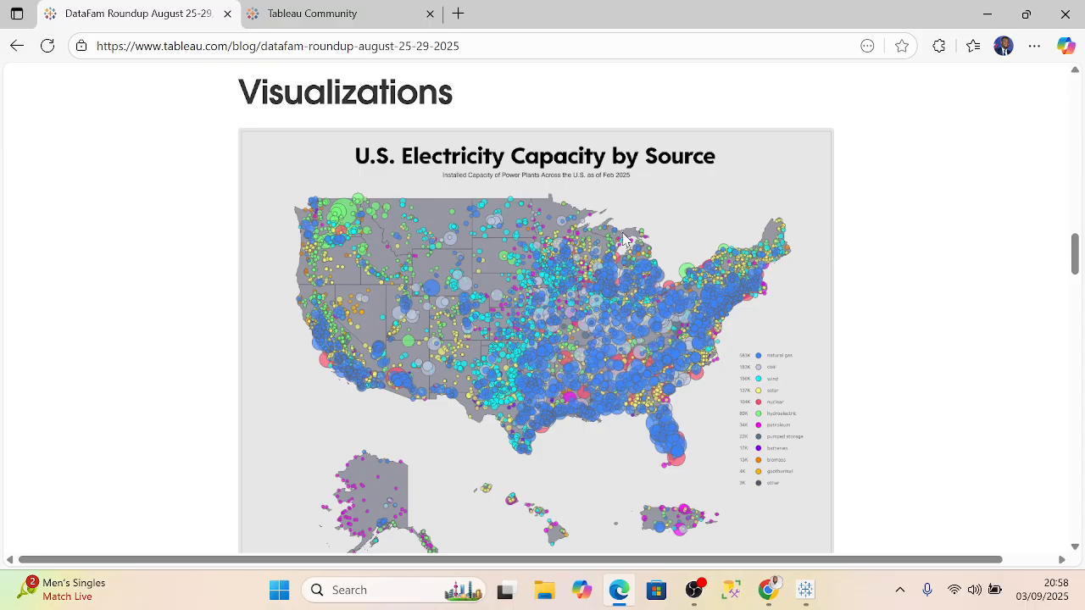
scroll(615, 254, "down", 1)
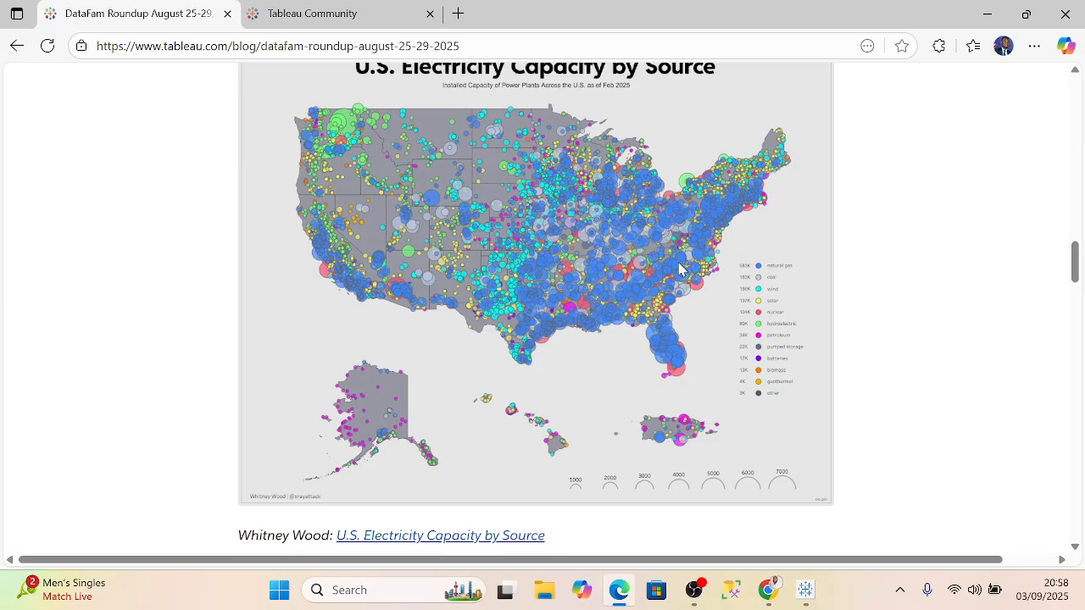
Look through the Community Projects listed in the roundup, from Back 2 Viz Basics to BizViz52
scroll(680, 268, "down", 5)
scroll(681, 268, "down", 3)
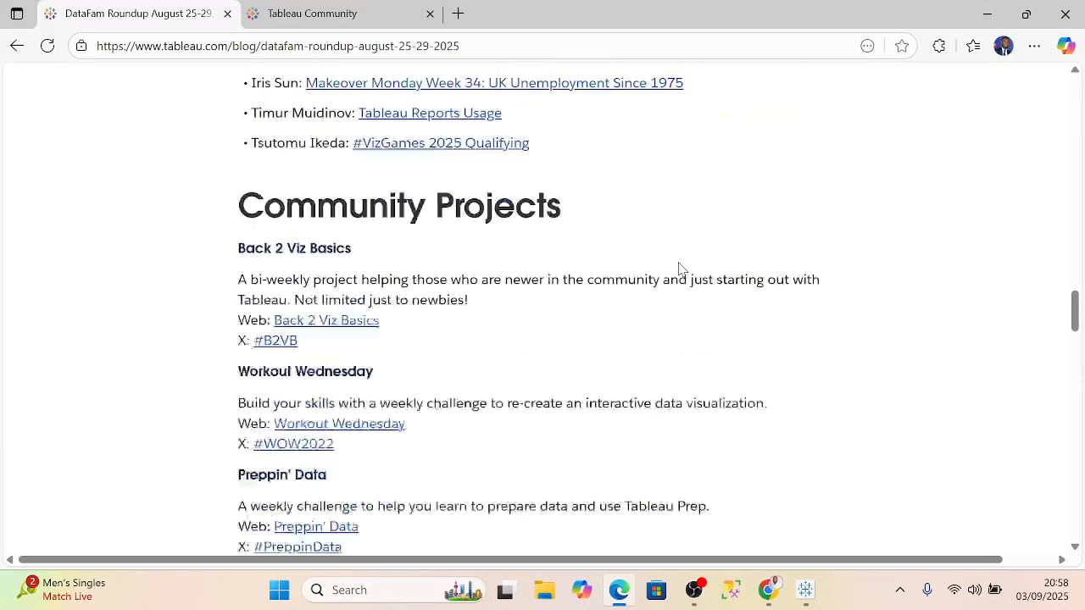
scroll(682, 269, "down", 8)
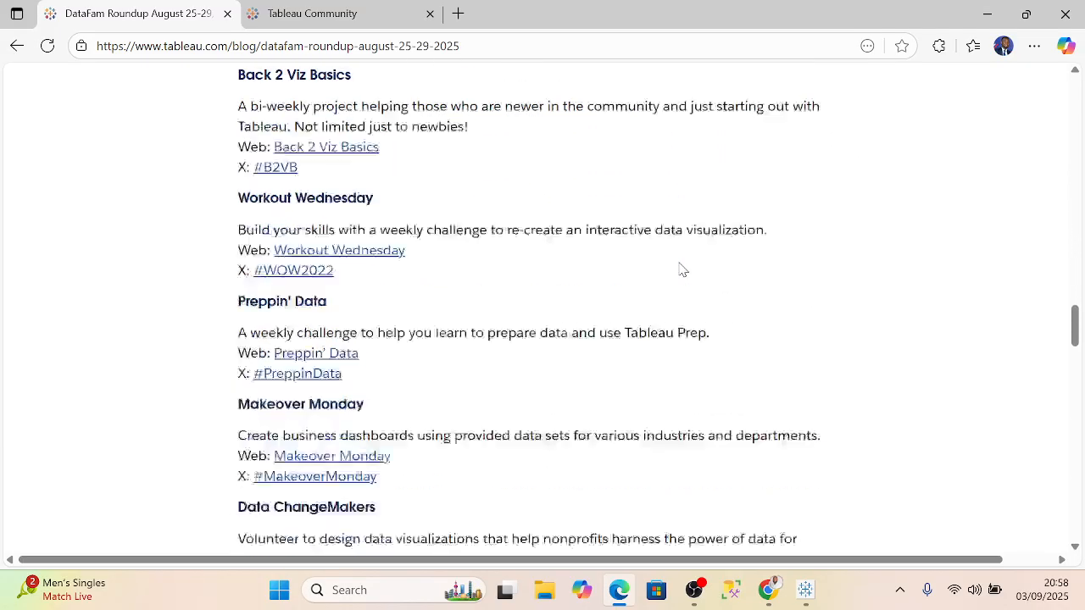
scroll(683, 270, "down", 6)
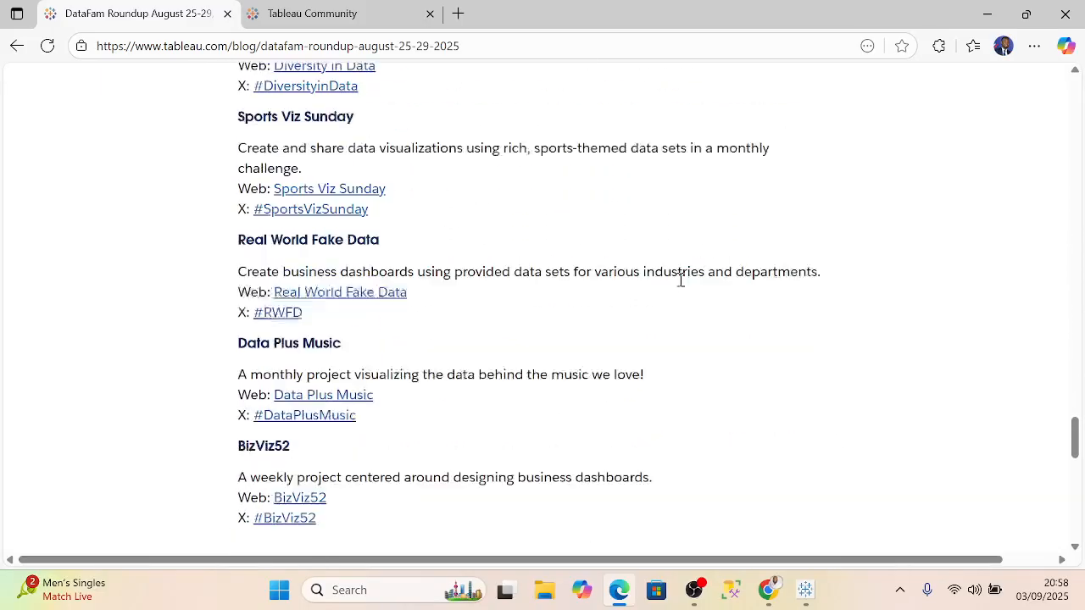
Review the DataFam Content links again and read the introductory note at the start of the roundup
scroll(678, 281, "up", 17)
scroll(681, 245, "up", 9)
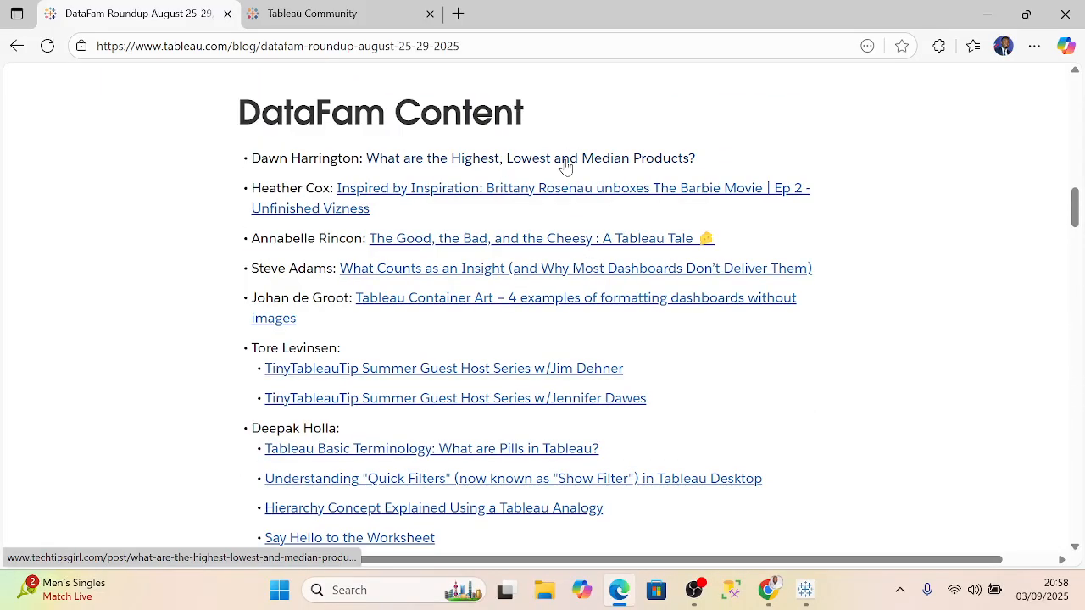
scroll(568, 169, "up", 7)
scroll(588, 223, "up", 2)
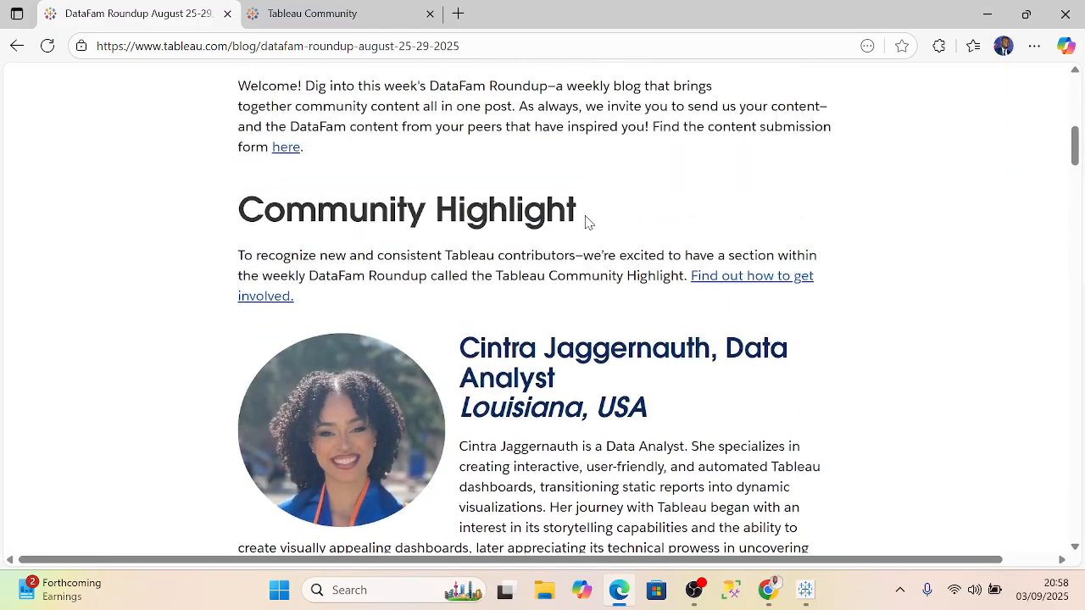
scroll(572, 272, "up", 5)
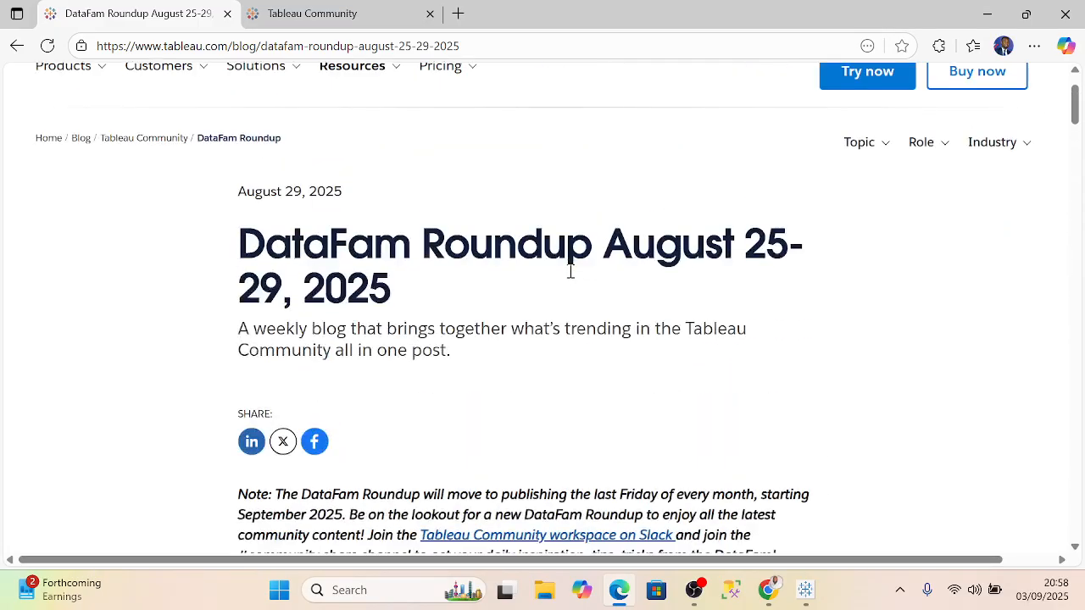
scroll(572, 271, "down", 1)
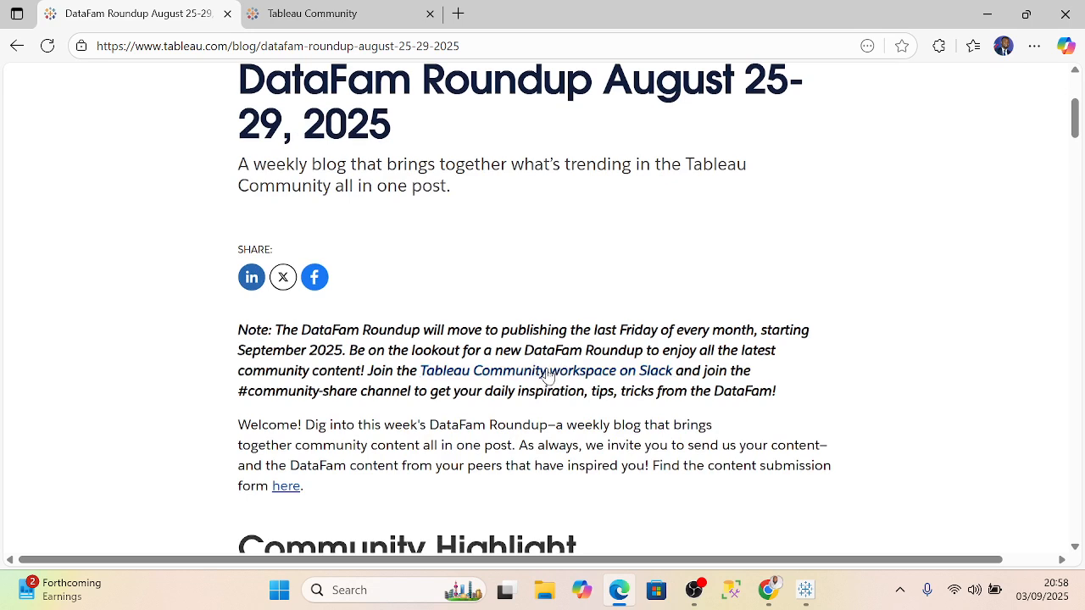
Open the Tableau Community workspace on Slack link, look through the page and close its tab
left_click(542, 376)
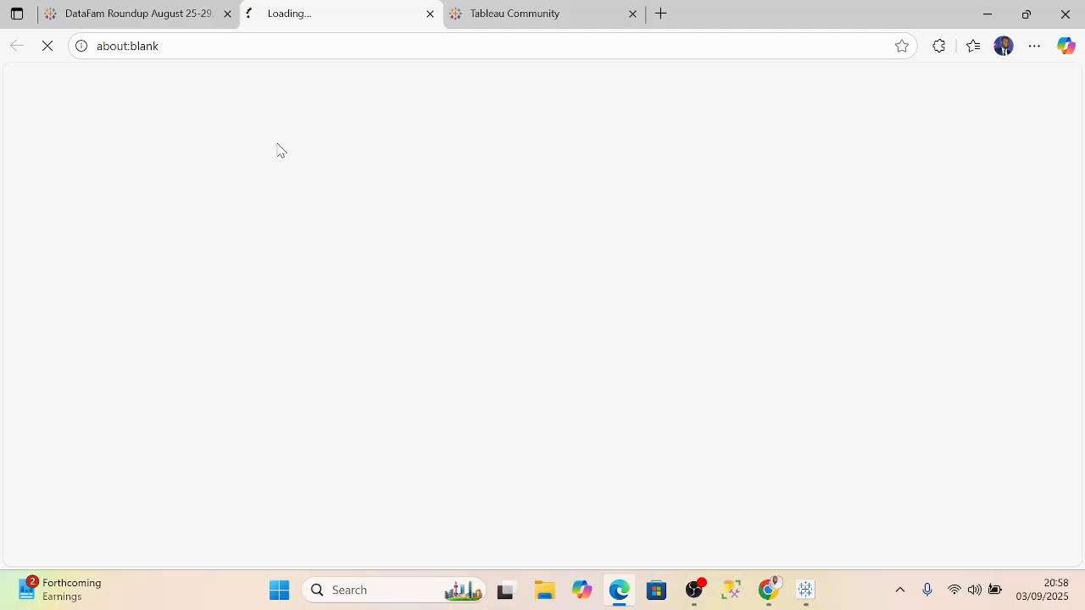
scroll(418, 280, "down", 5)
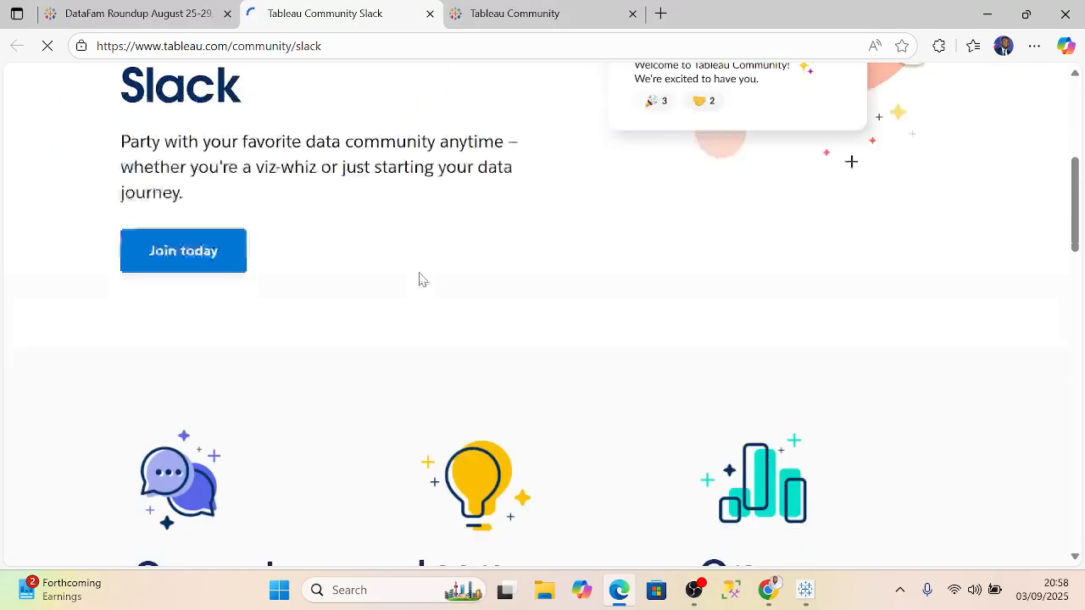
scroll(418, 279, "down", 15)
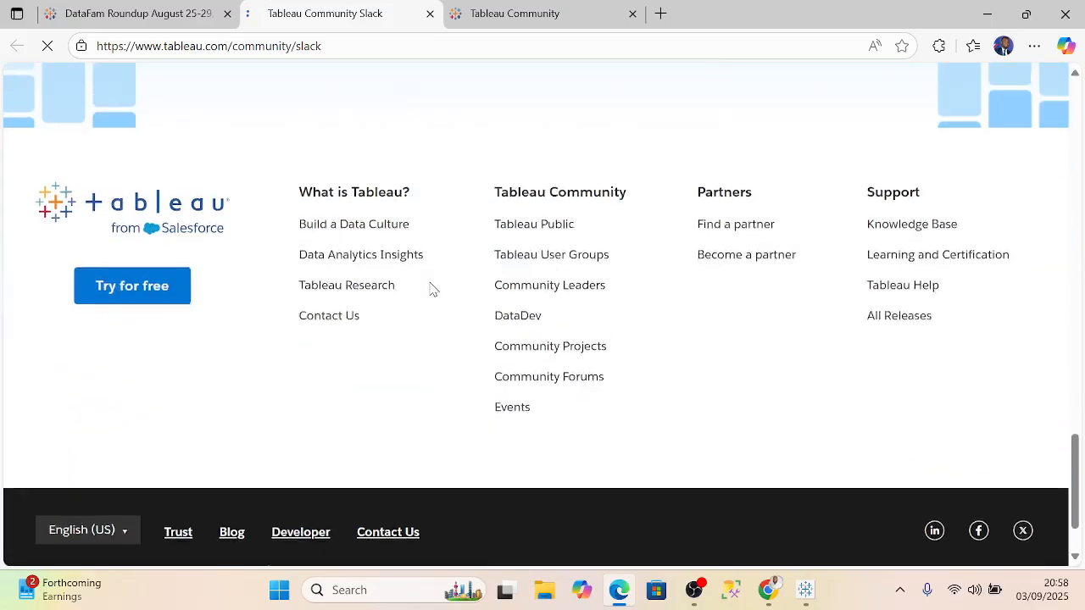
scroll(431, 286, "up", 6)
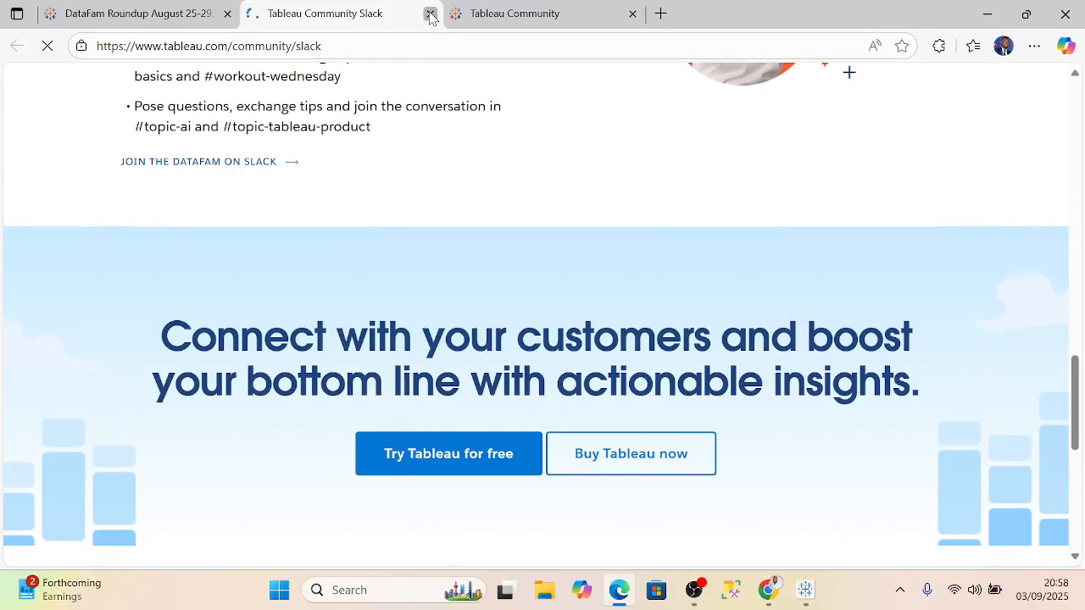
left_click(430, 14)
scroll(373, 204, "up", 3)
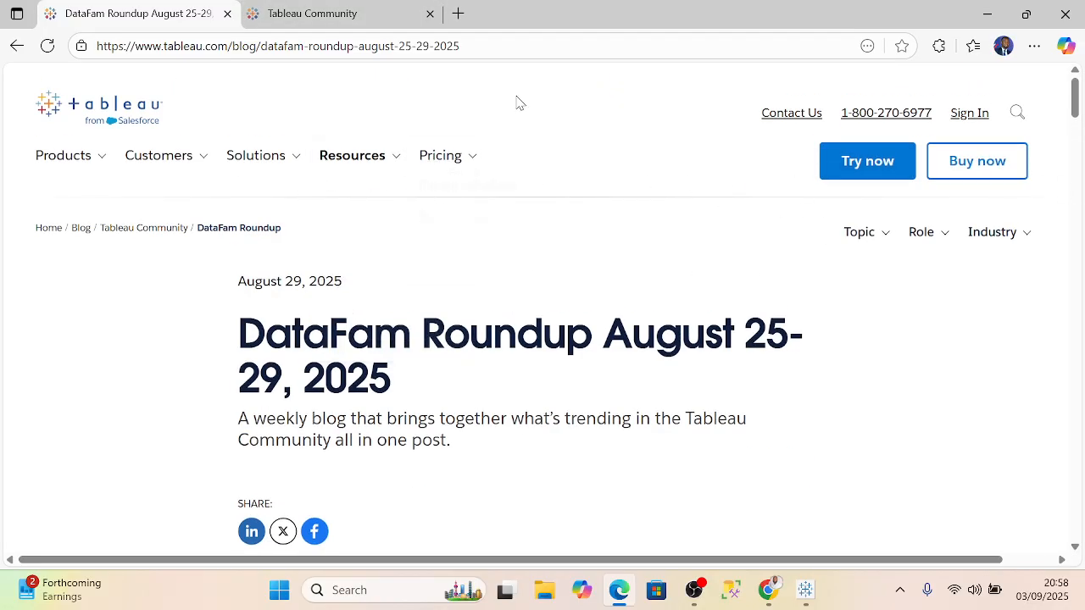
Switch to the Tableau Public application, follow Explore sample data sets and bring up the Business data sets on the Sample Data page
left_click(987, 14)
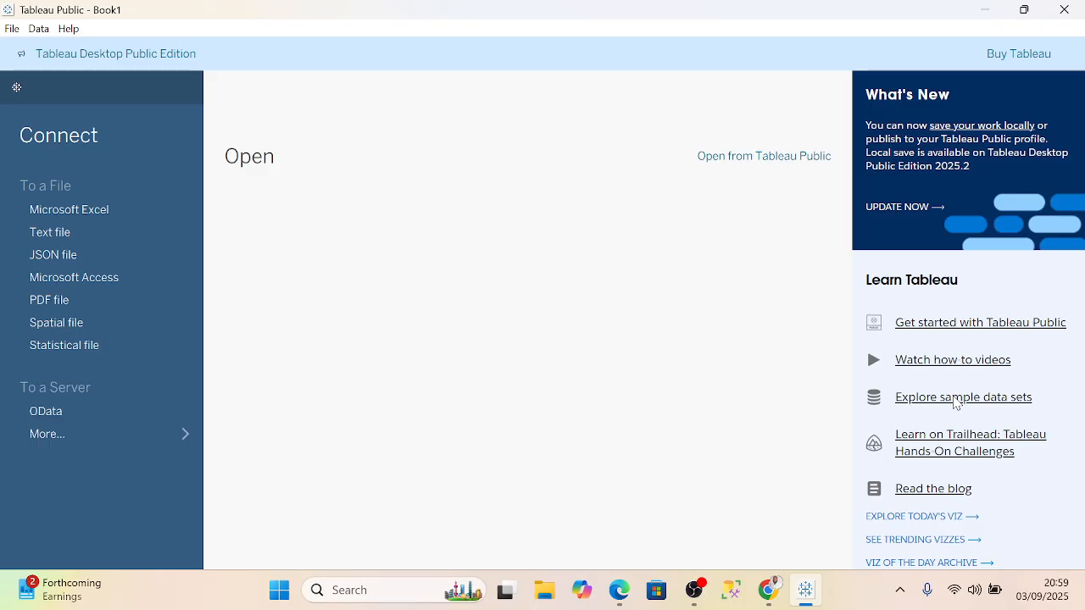
left_click(955, 402)
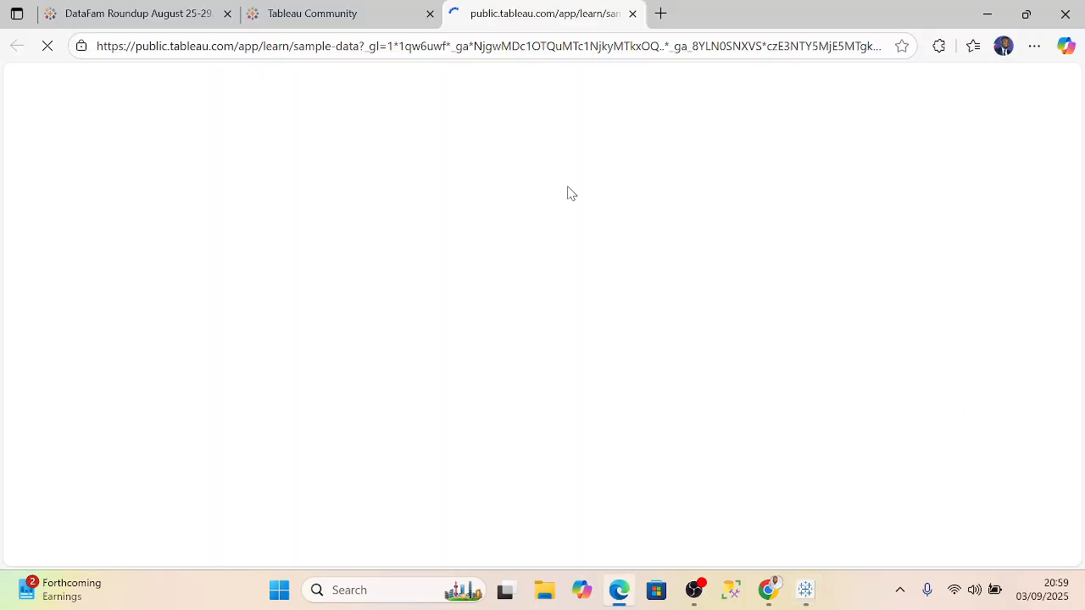
left_click(805, 590)
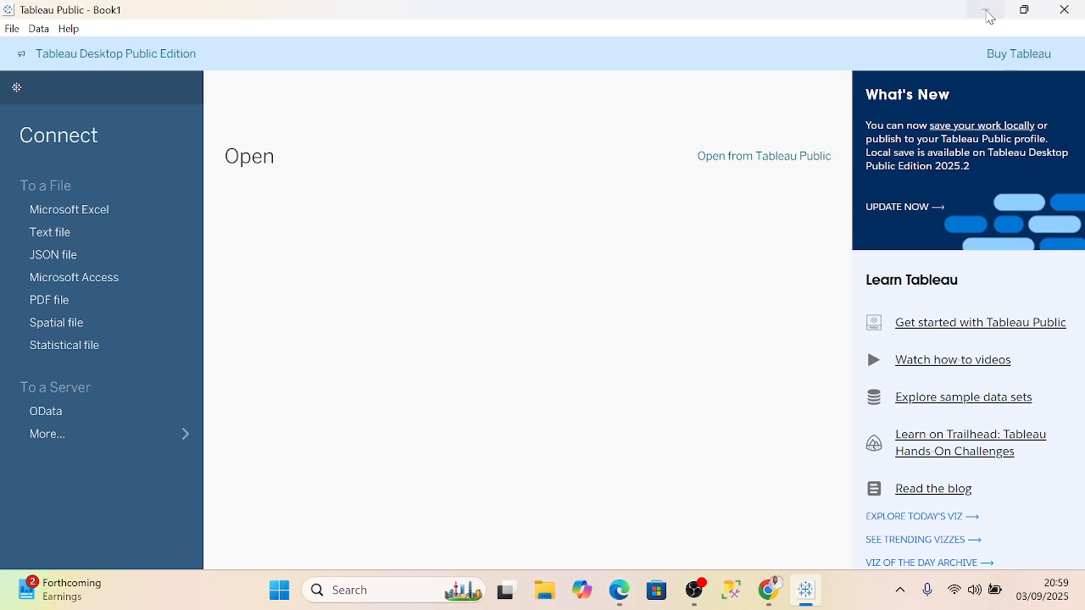
left_click(988, 13)
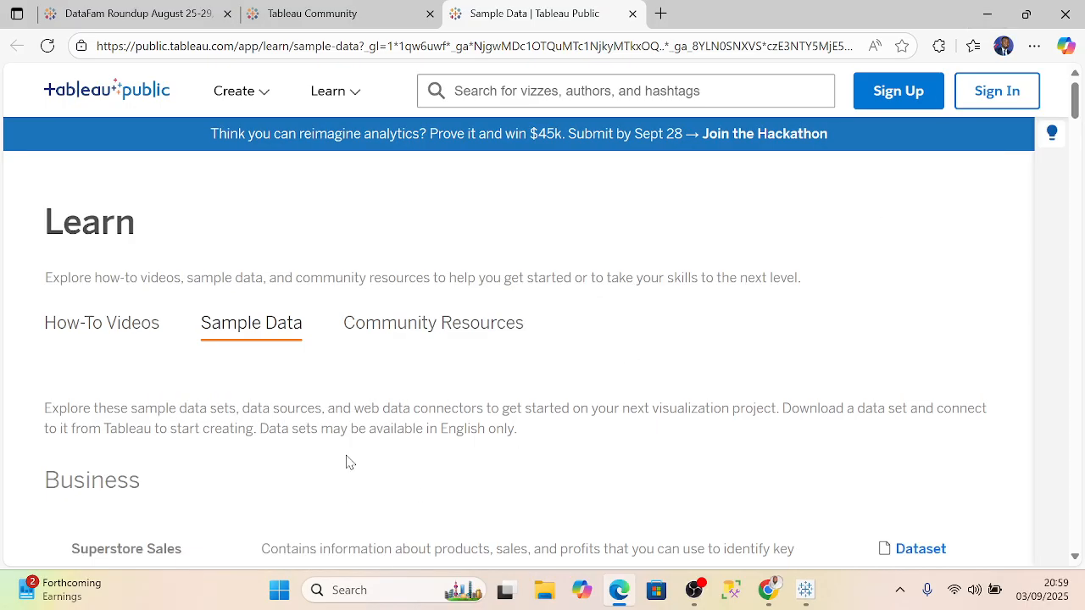
scroll(314, 363, "down", 3)
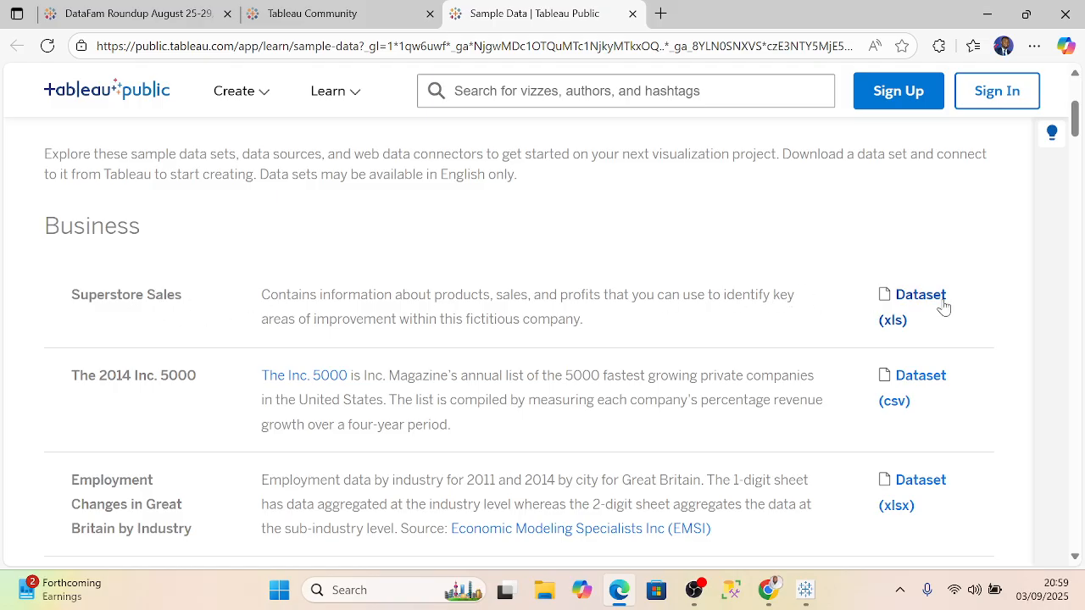
Look through the Business and Entertainment data sets on the Sample Data page, from Superstore Sales to Pokemon Index
scroll(570, 346, "down", 2)
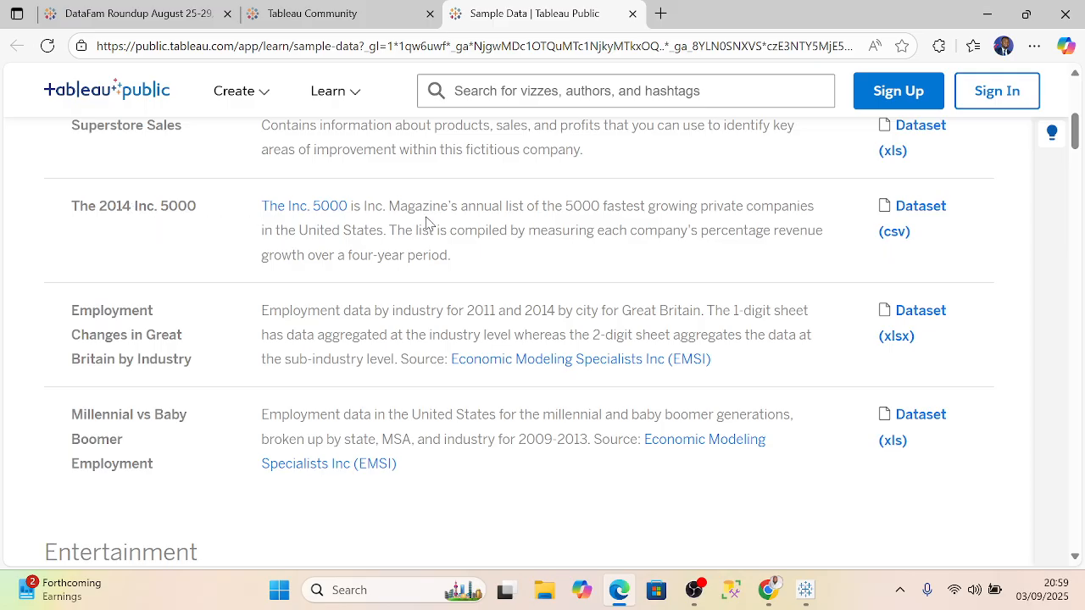
scroll(155, 271, "down", 1)
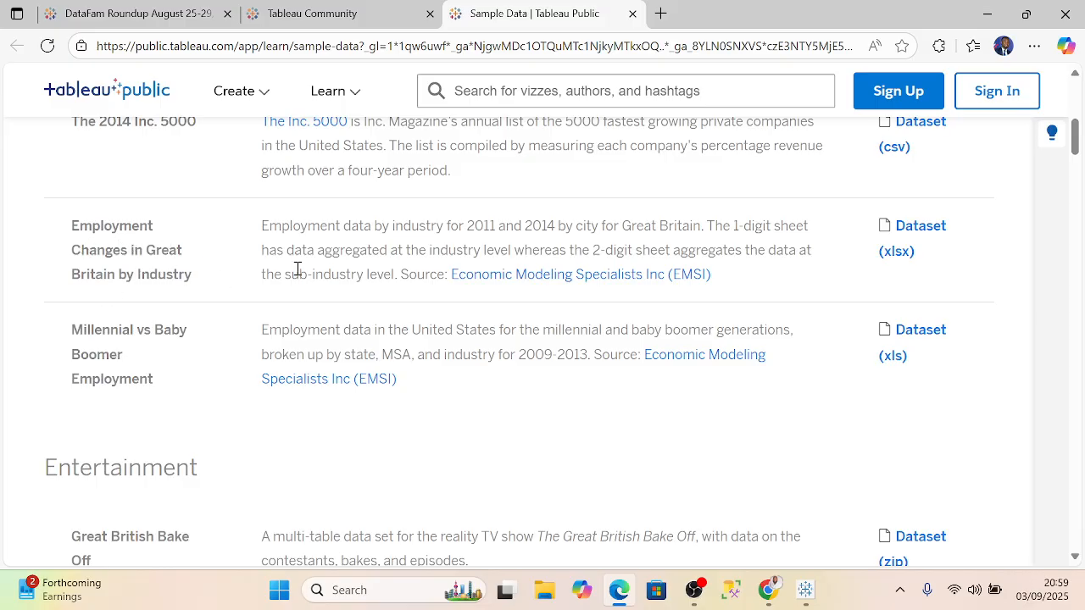
scroll(832, 262, "down", 3)
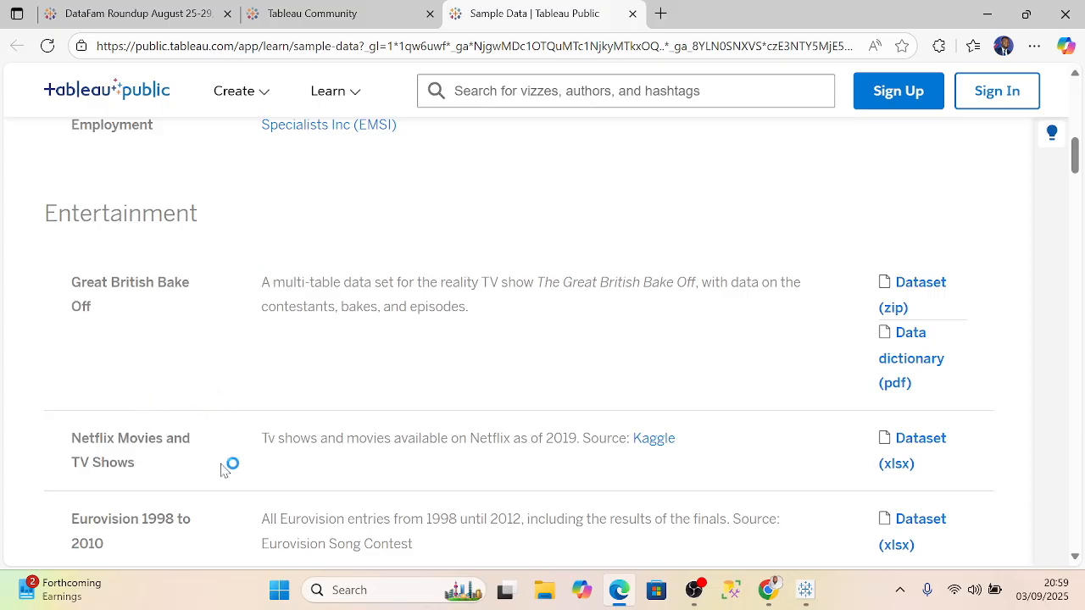
scroll(932, 469, "down", 1)
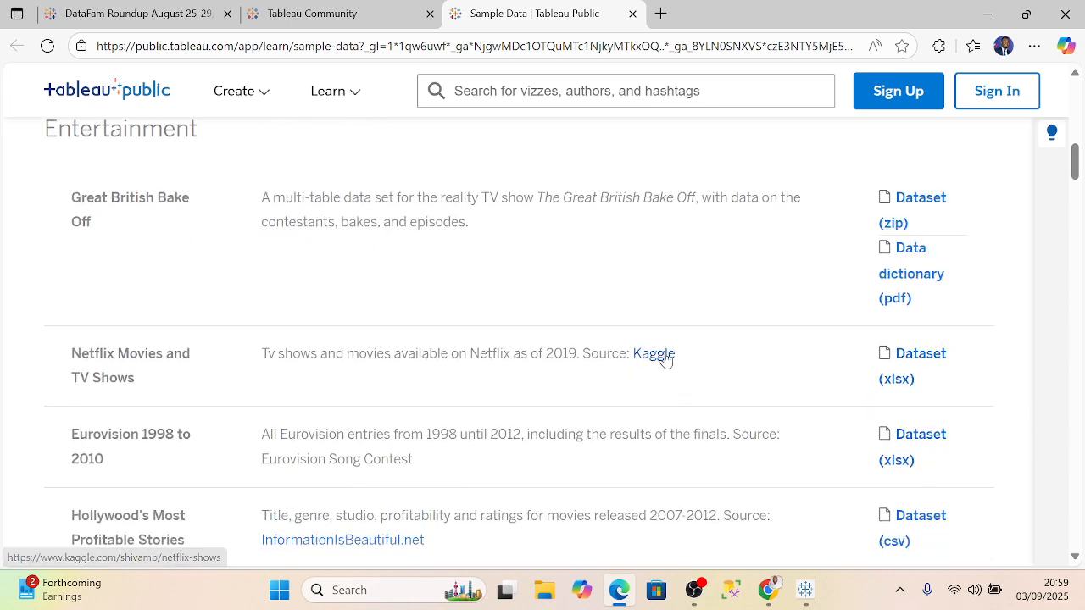
scroll(657, 363, "down", 2)
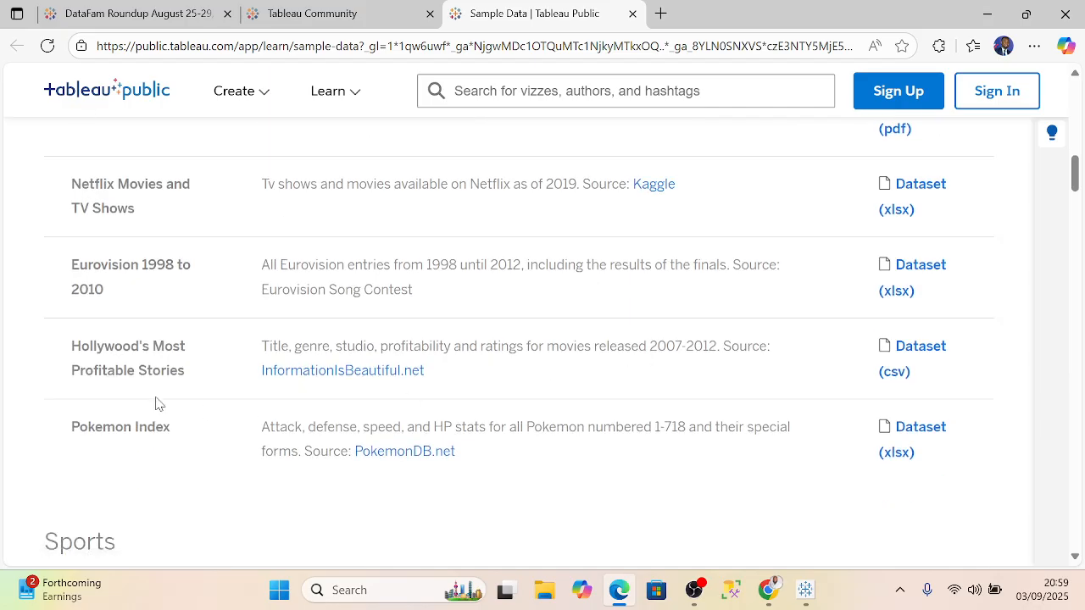
Browse the Sports, Public Data and Education data sets, including their sources and download formats
scroll(390, 377, "down", 4)
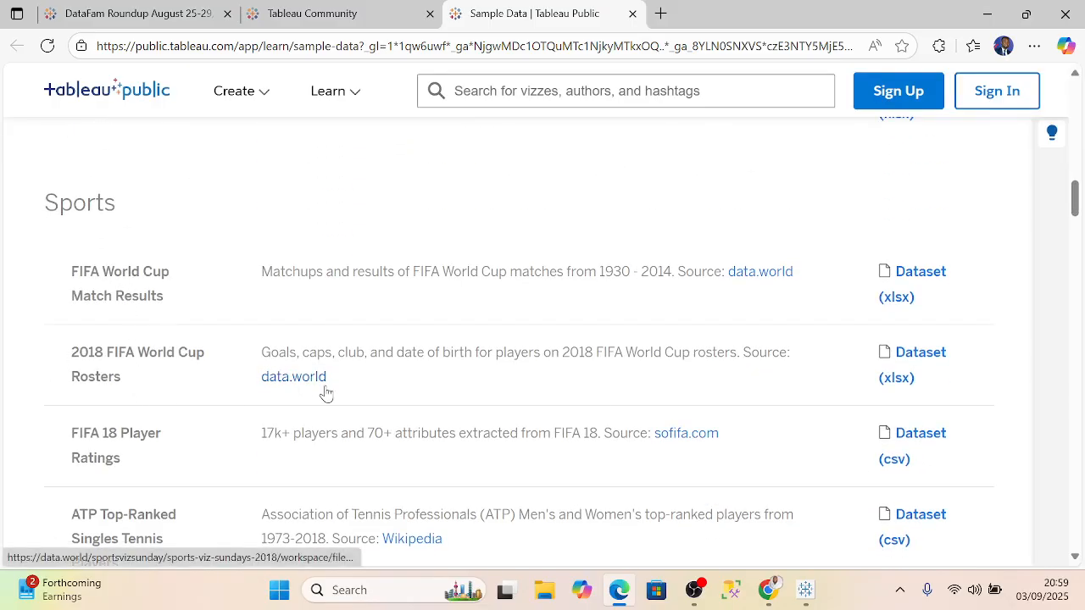
scroll(918, 376, "down", 1)
scroll(921, 362, "down", 1)
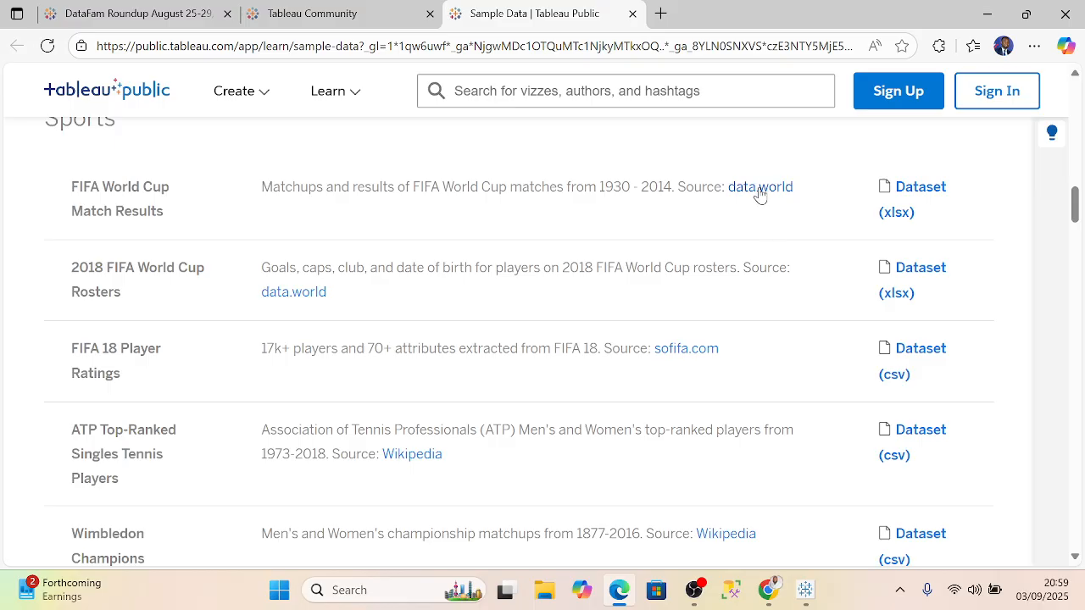
scroll(341, 333, "down", 2)
scroll(341, 333, "down", 2)
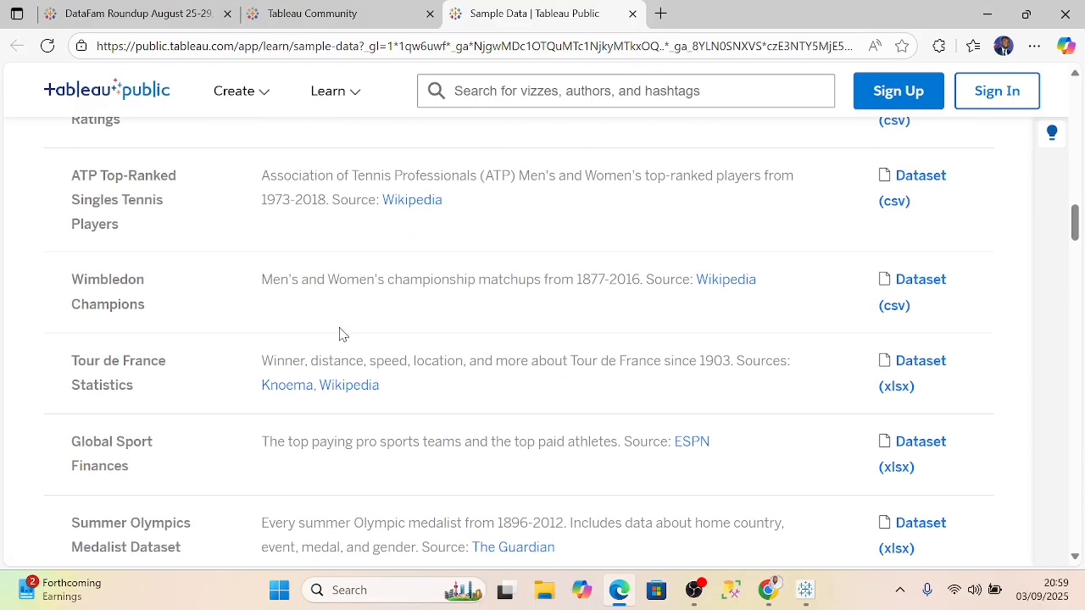
scroll(960, 310, "down", 5)
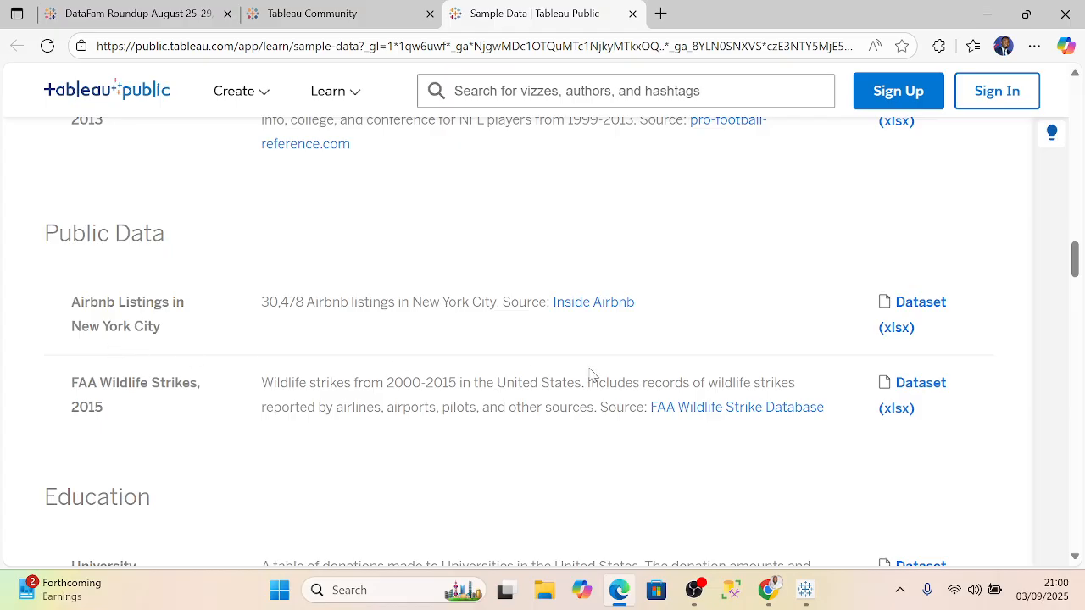
scroll(329, 398, "down", 3)
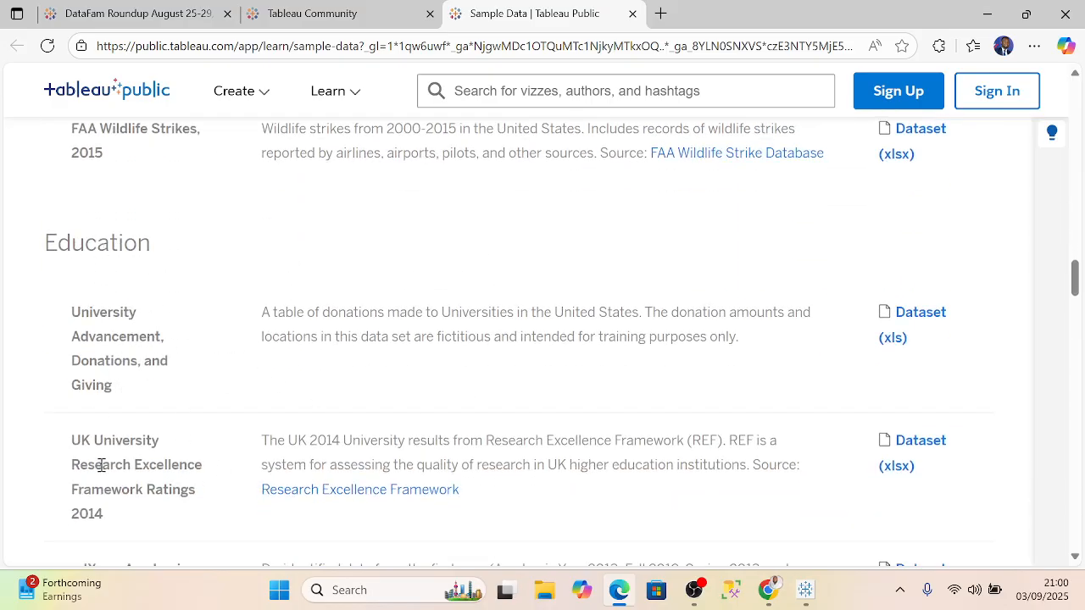
scroll(127, 407, "down", 1)
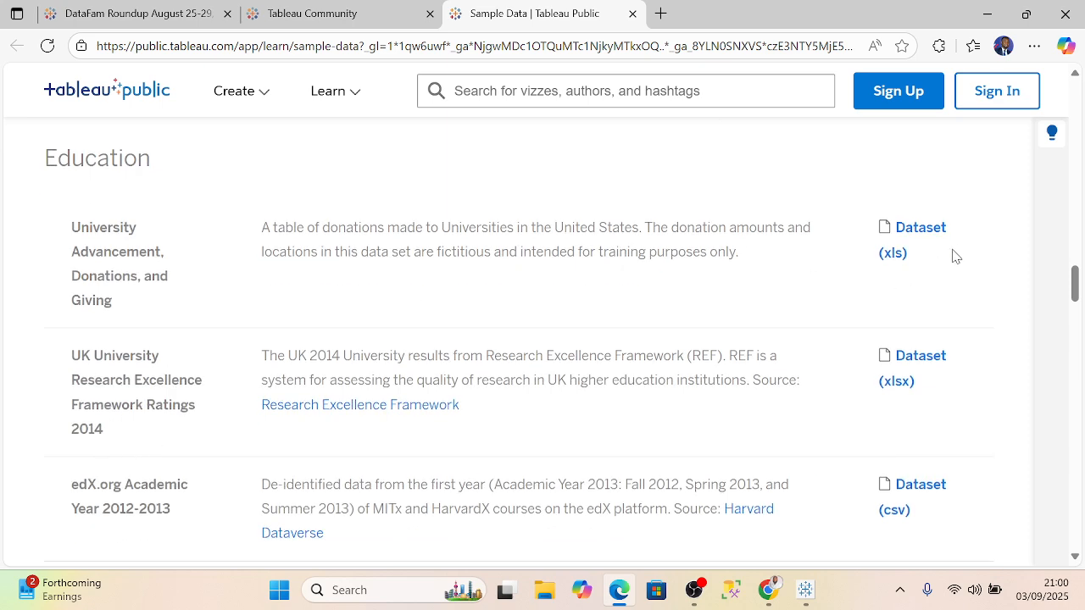
Examine the Government data sets and the Science data sets, including CO2 Emissions by London Borough
scroll(941, 339, "down", 5)
scroll(929, 358, "down", 1)
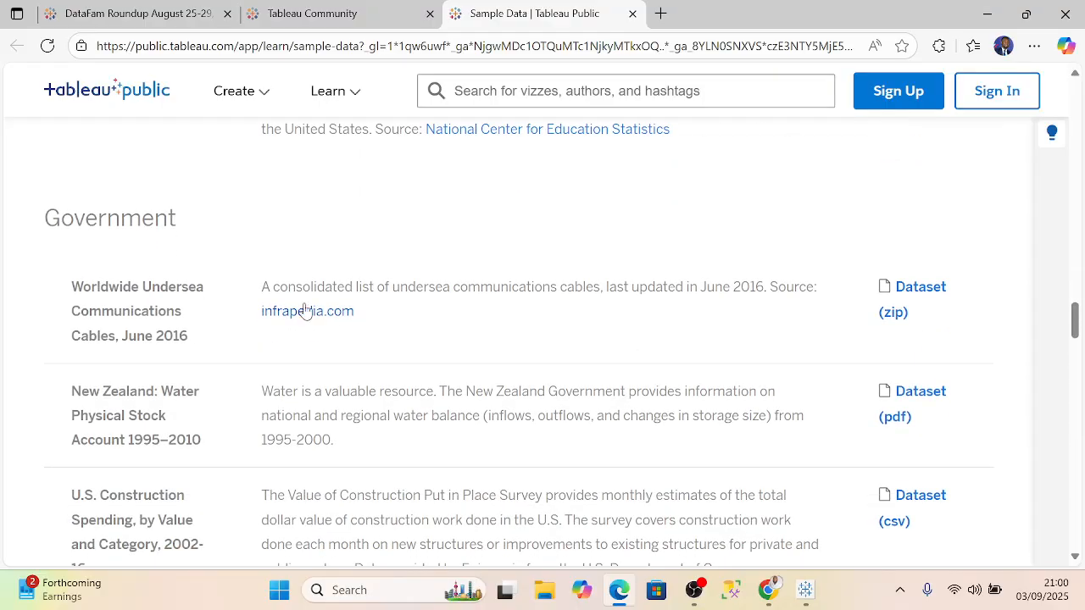
scroll(270, 332, "down", 1)
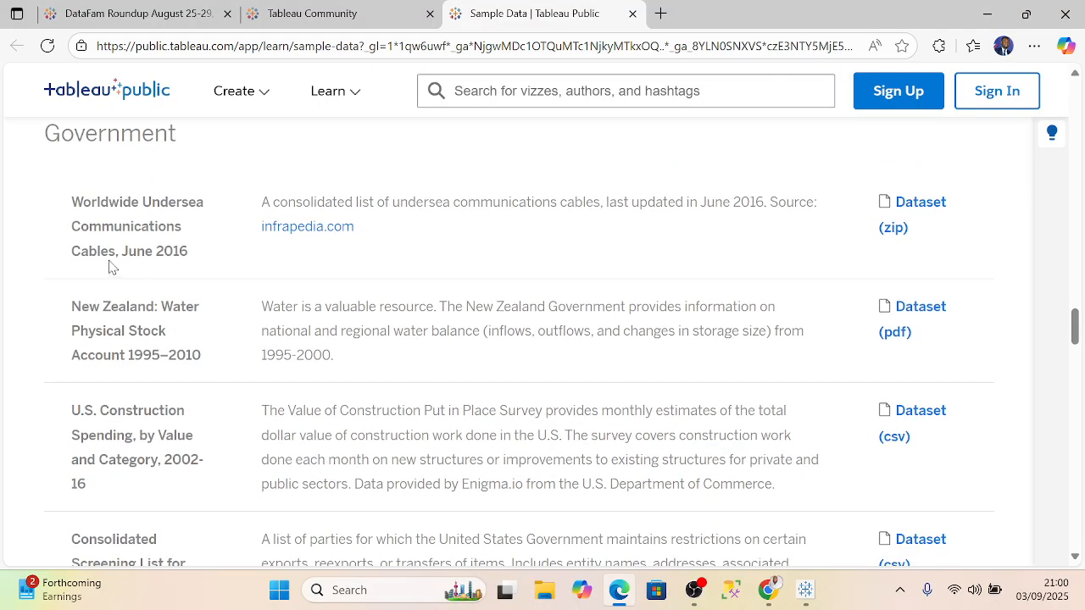
scroll(933, 313, "down", 13)
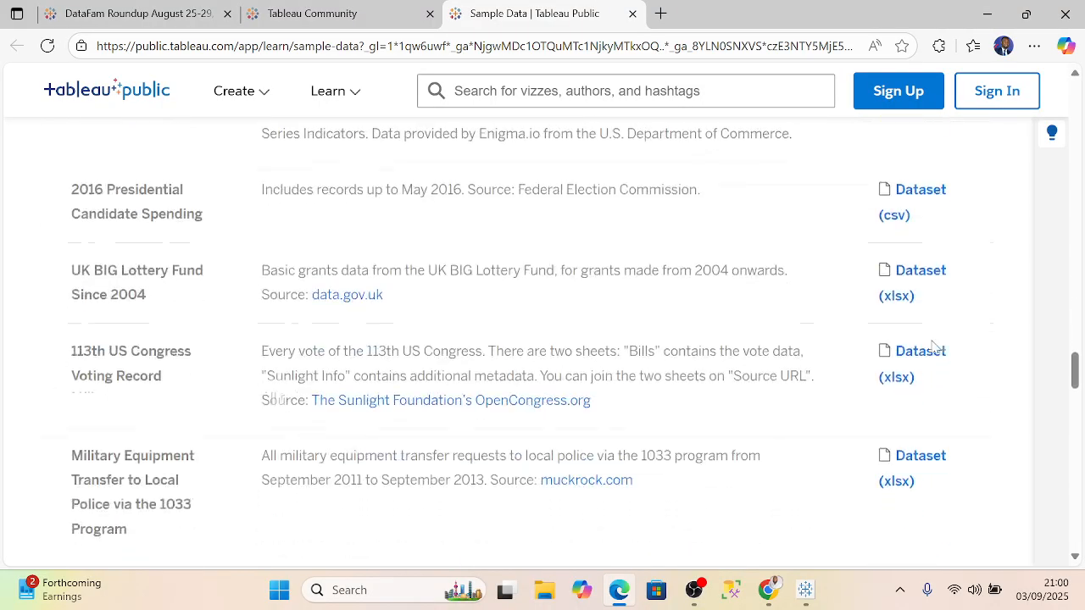
scroll(898, 348, "down", 1)
scroll(189, 305, "down", 1)
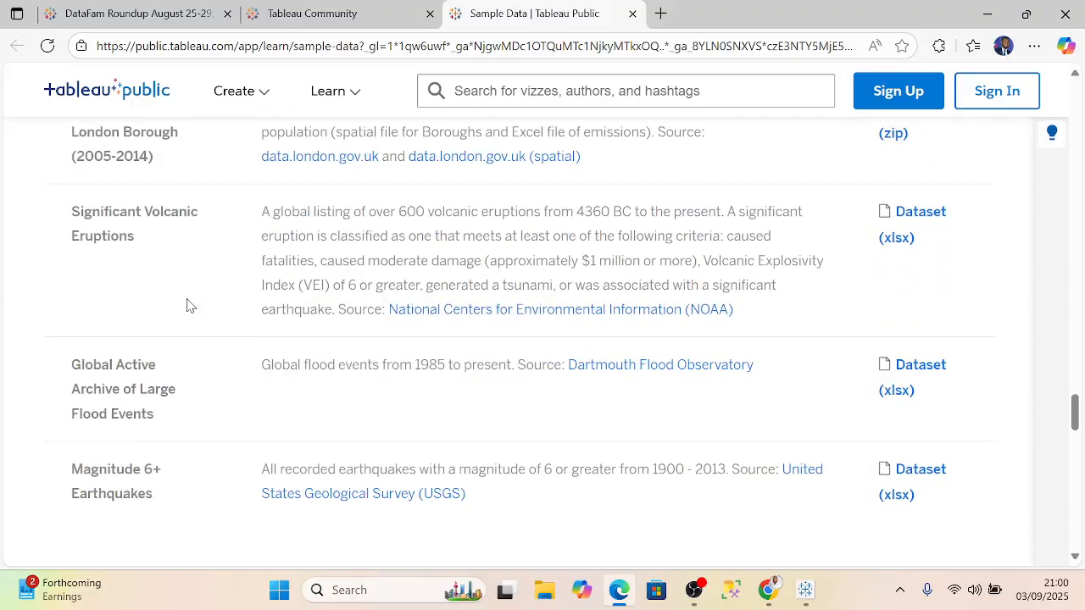
scroll(168, 299, "up", 1)
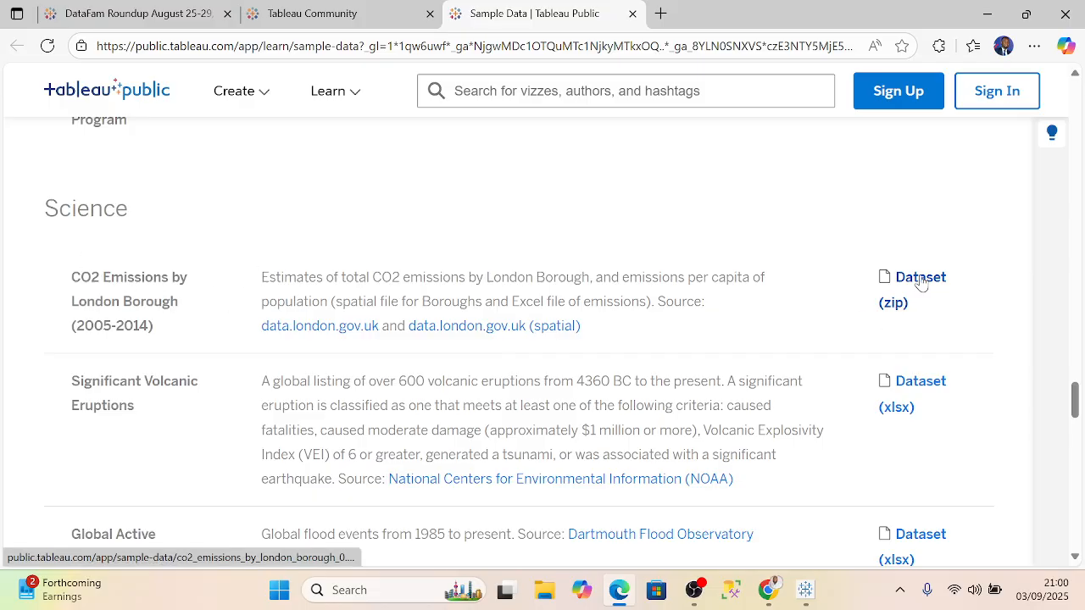
Review the Lifestyle, Technology and Health data sets, from Star Wars Character Details to Global Burden of Disease
scroll(925, 281, "down", 4)
scroll(936, 280, "down", 2)
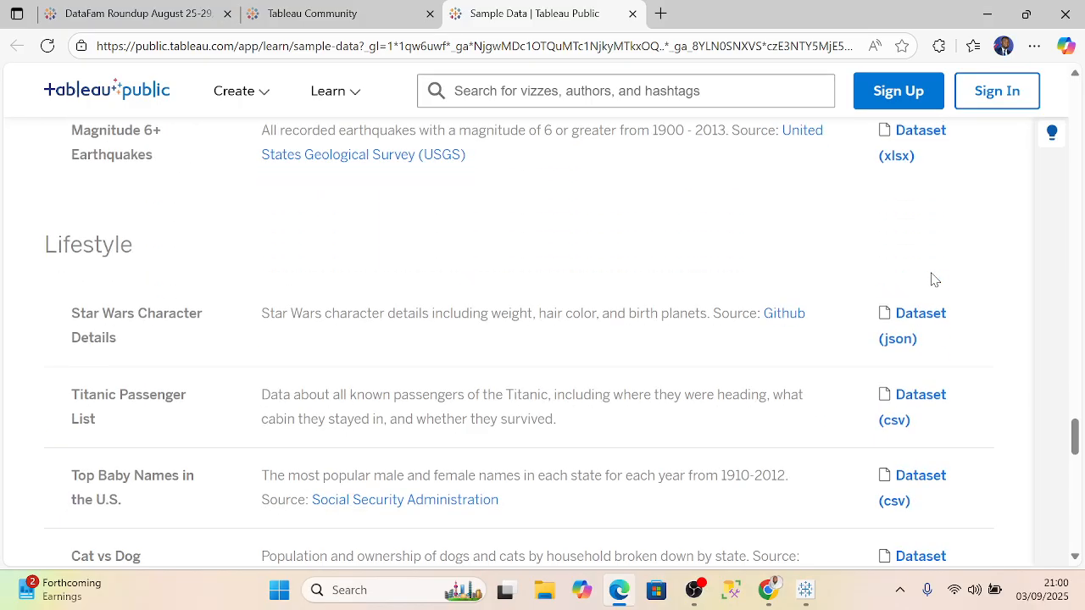
scroll(458, 271, "up", 1)
scroll(92, 334, "down", 3)
scroll(150, 303, "up", 1)
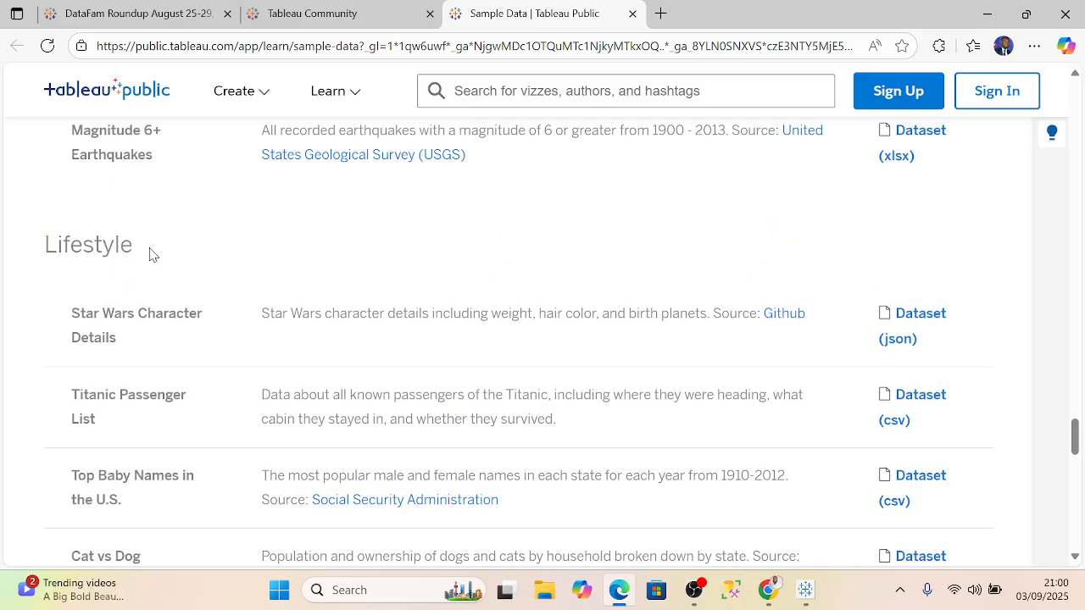
scroll(254, 400, "down", 5)
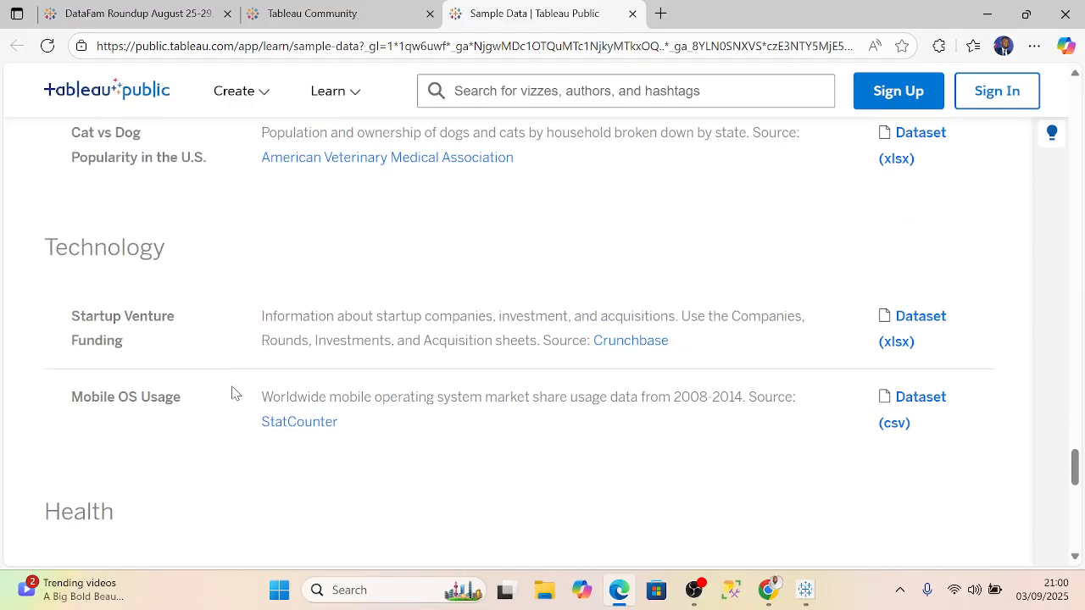
scroll(235, 381, "down", 5)
scroll(174, 260, "up", 2)
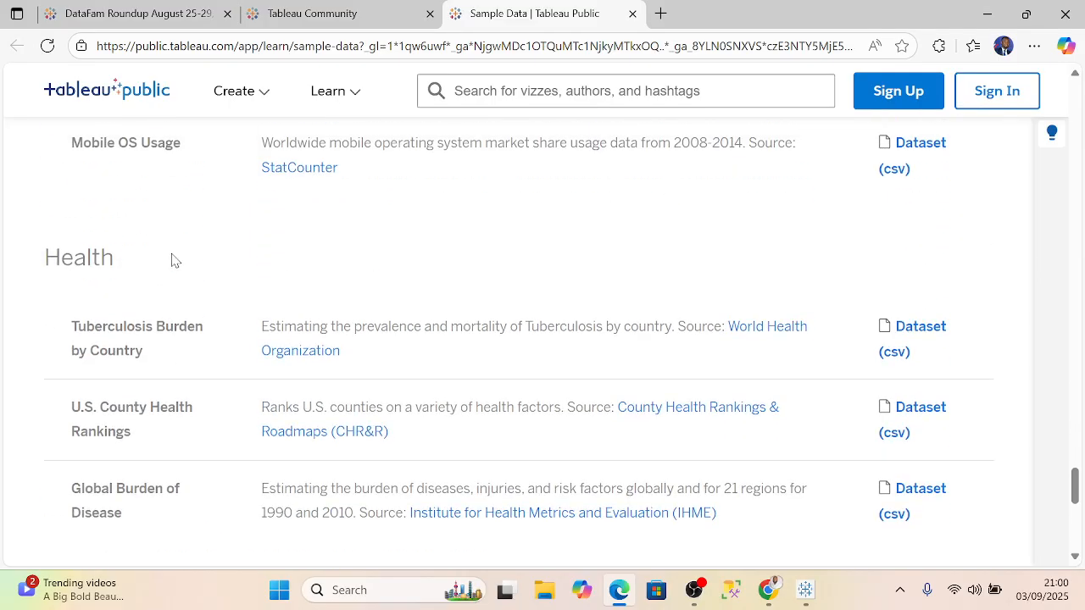
Look over the external links under Sources for Data Sets and return to the Health data sets
scroll(128, 356, "down", 10)
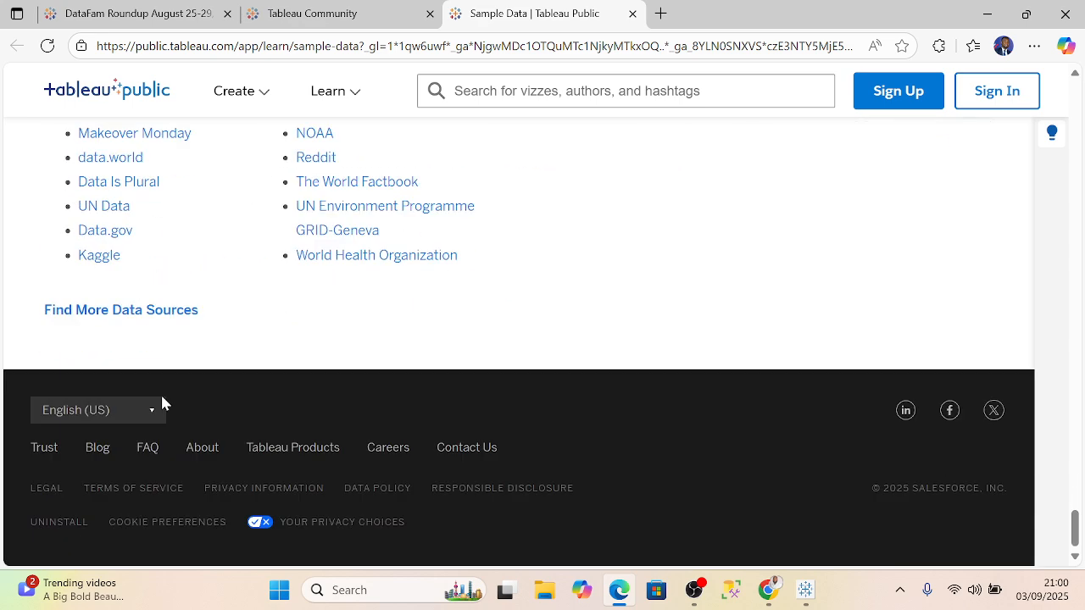
scroll(282, 369, "up", 3)
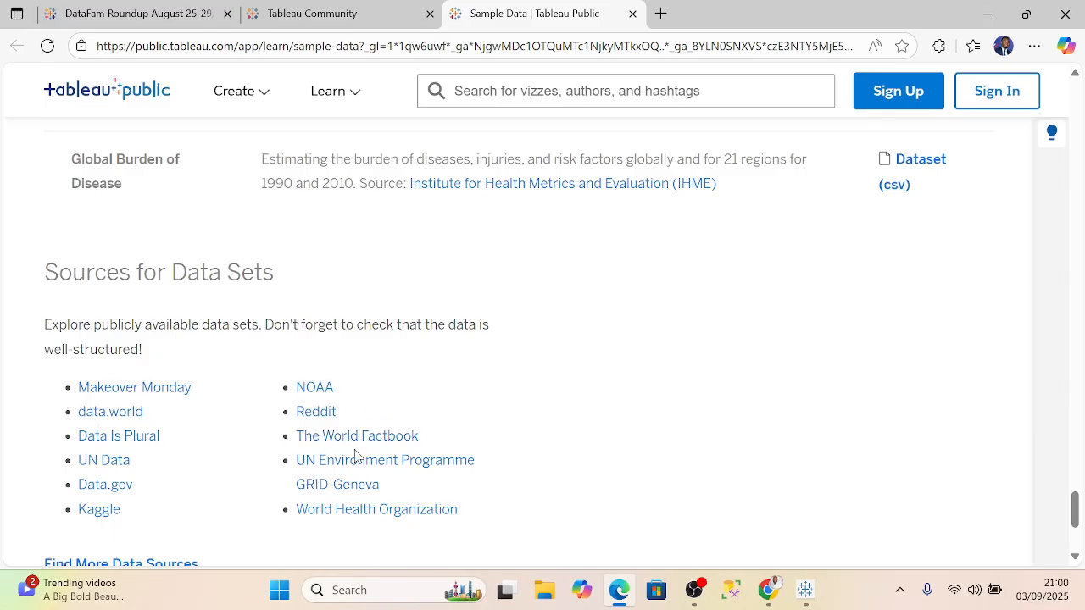
scroll(364, 456, "up", 5)
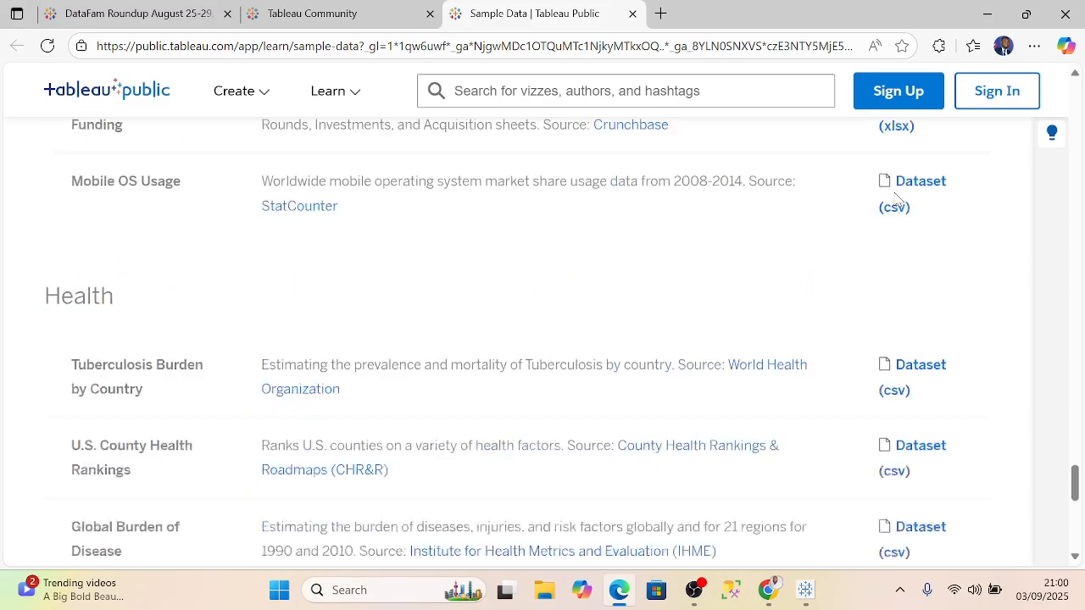
Switch to the Tableau Public application, review the file connection types and show the additional server connectors
left_click(985, 15)
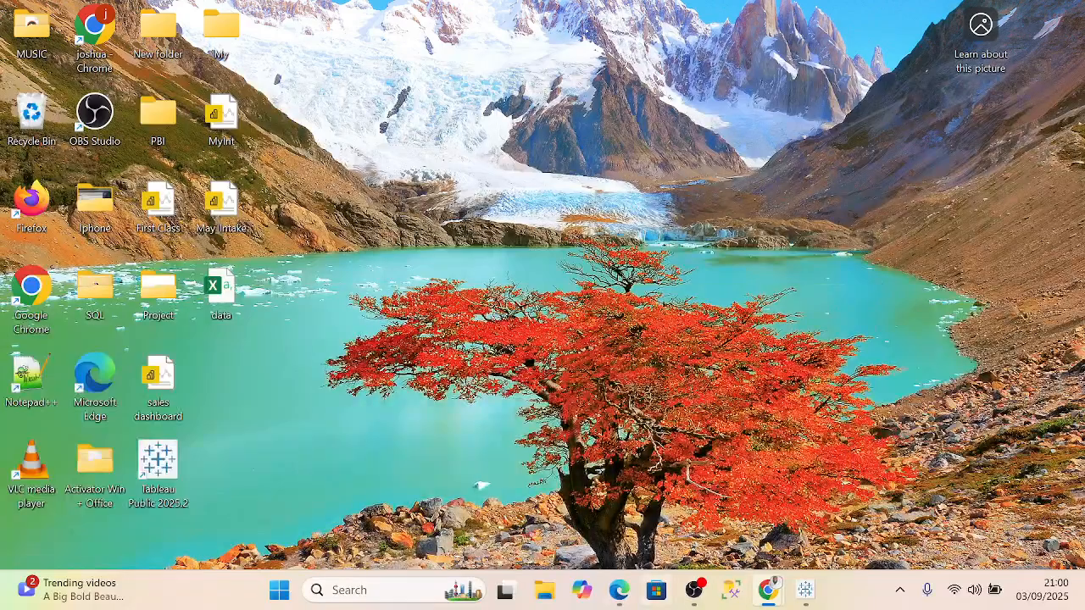
left_click(805, 590)
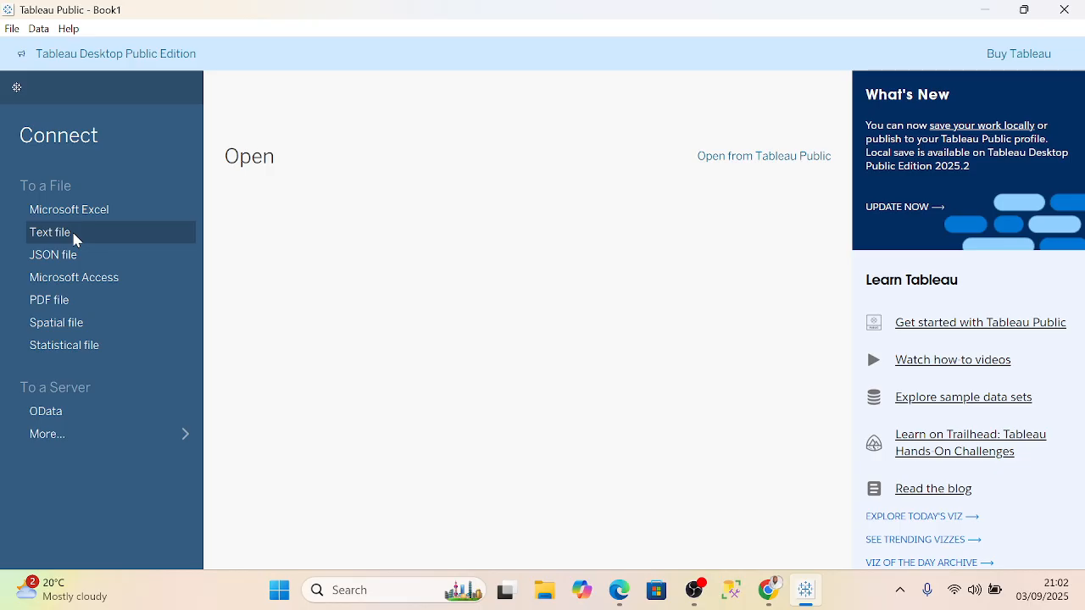
left_click(116, 290)
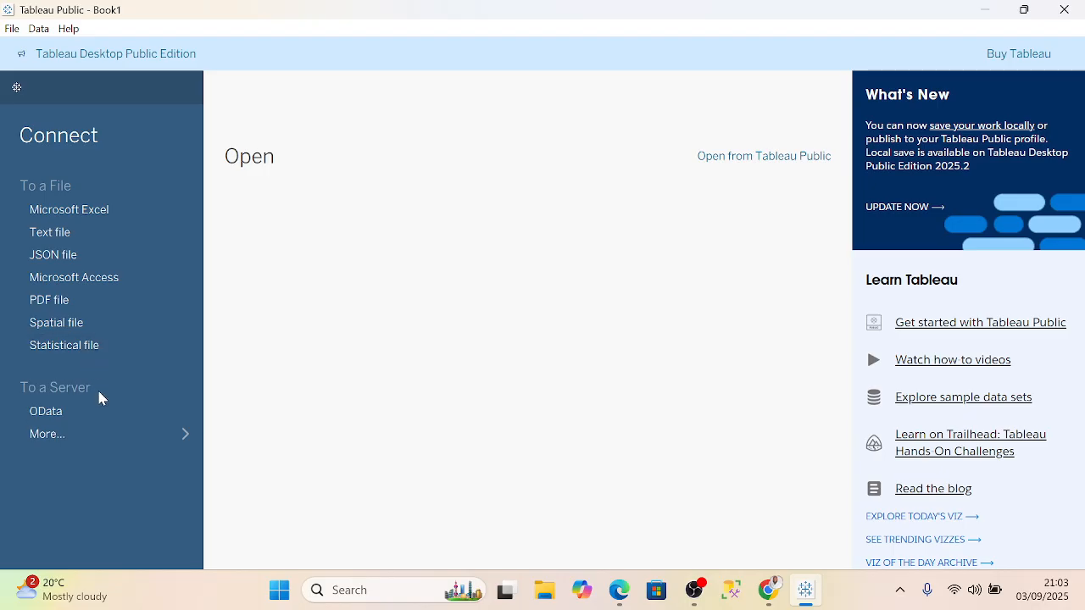
left_click(184, 436)
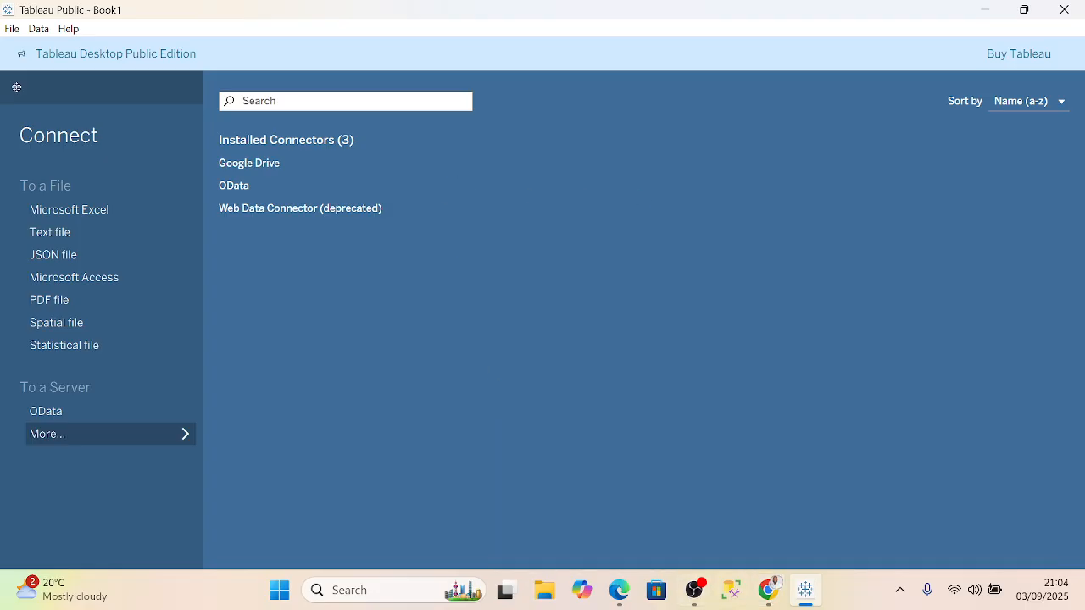
Switch to the Chrome window with the Google Meet call and open a new browser tab
left_click(769, 590)
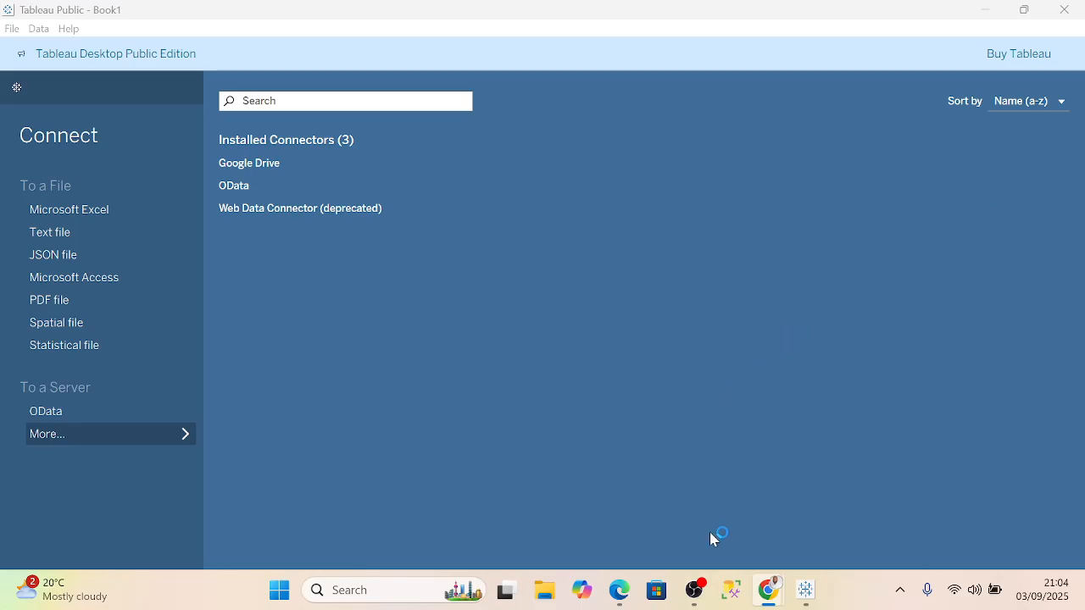
mouse_move(761, 596)
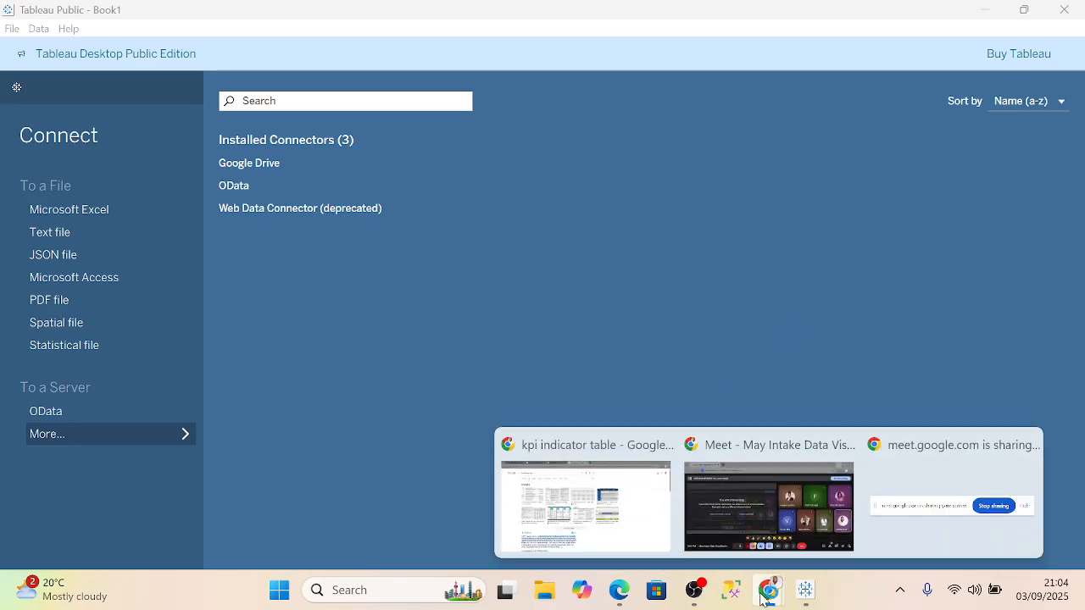
left_click(757, 474)
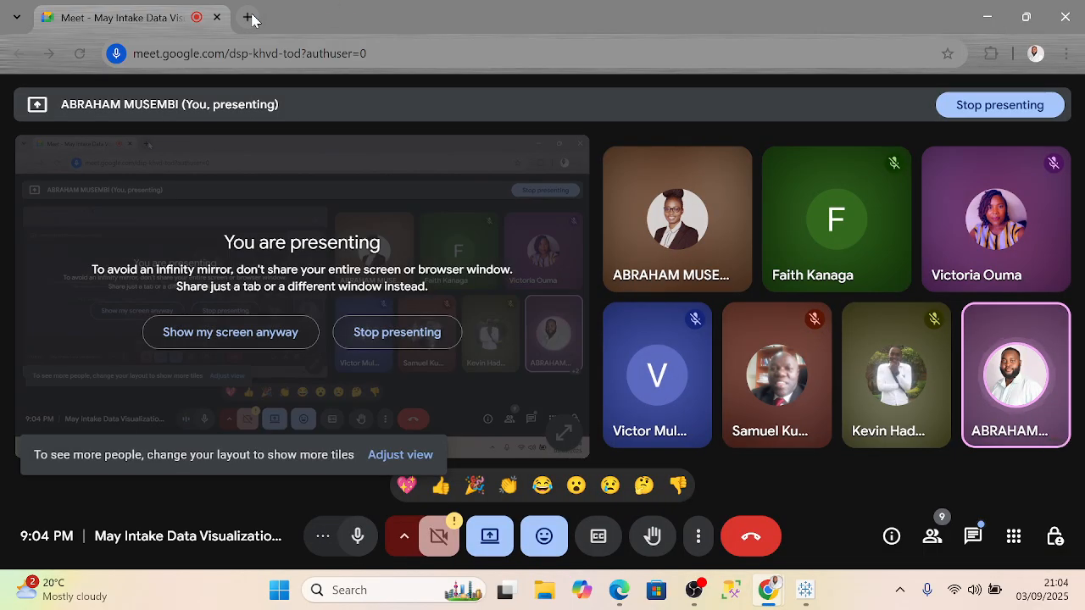
left_click(247, 17)
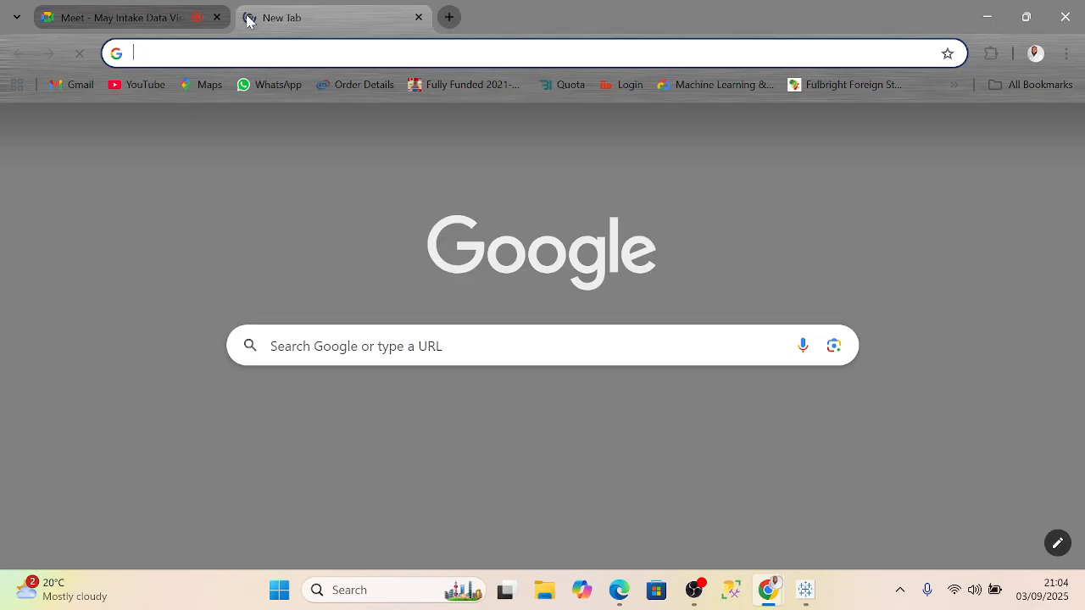
type("y")
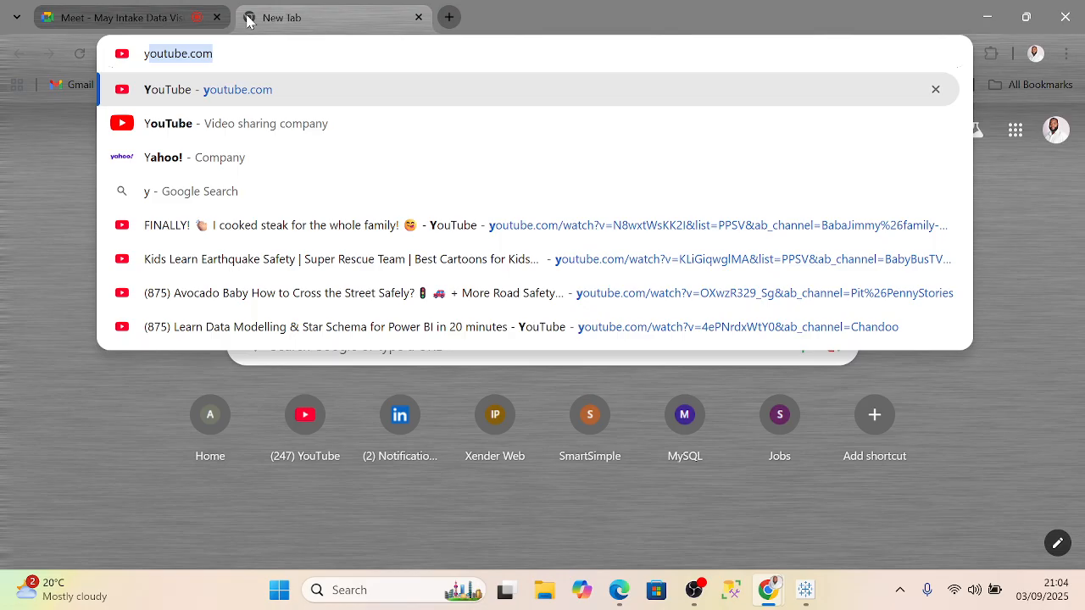
type("Unable to complete action One or more connections in this data source need attention: Error Code: AB9D5A55 Missing connection name in relation Unable to create extract")
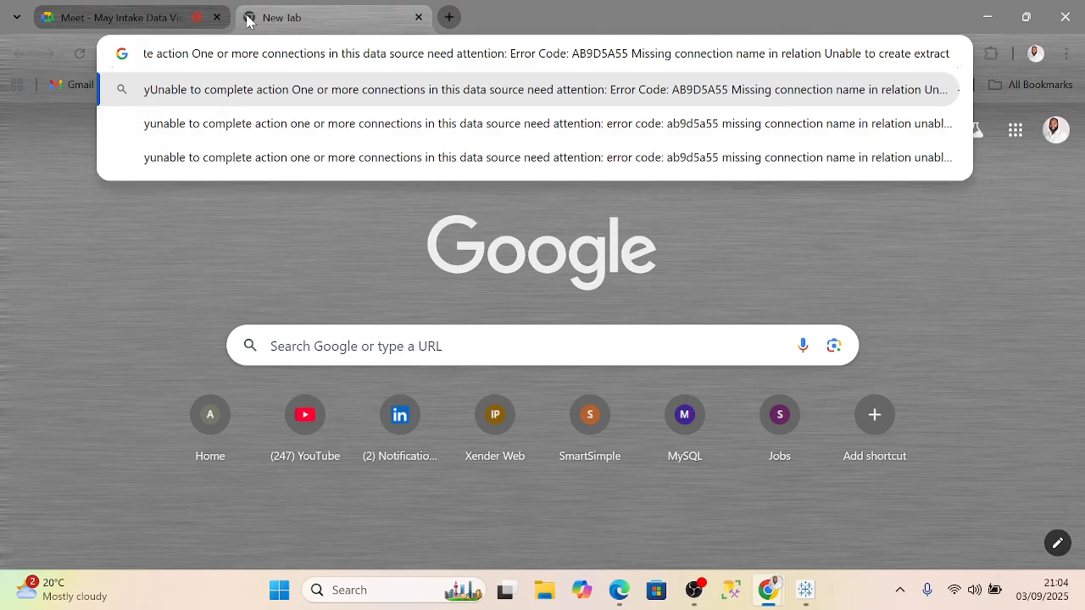
left_click(196, 226)
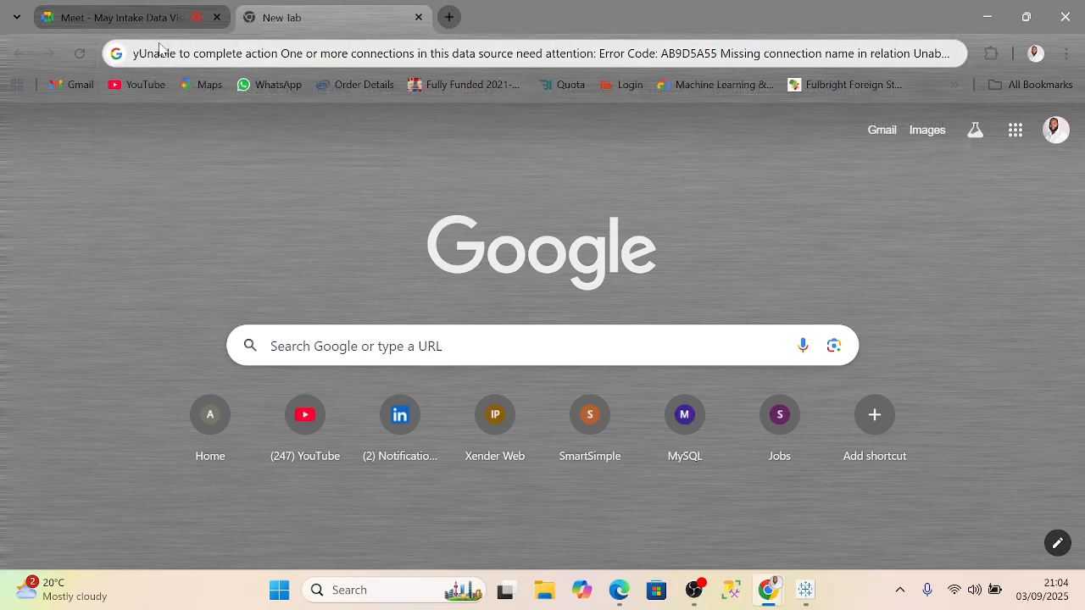
left_click_drag(132, 53, 477, 71)
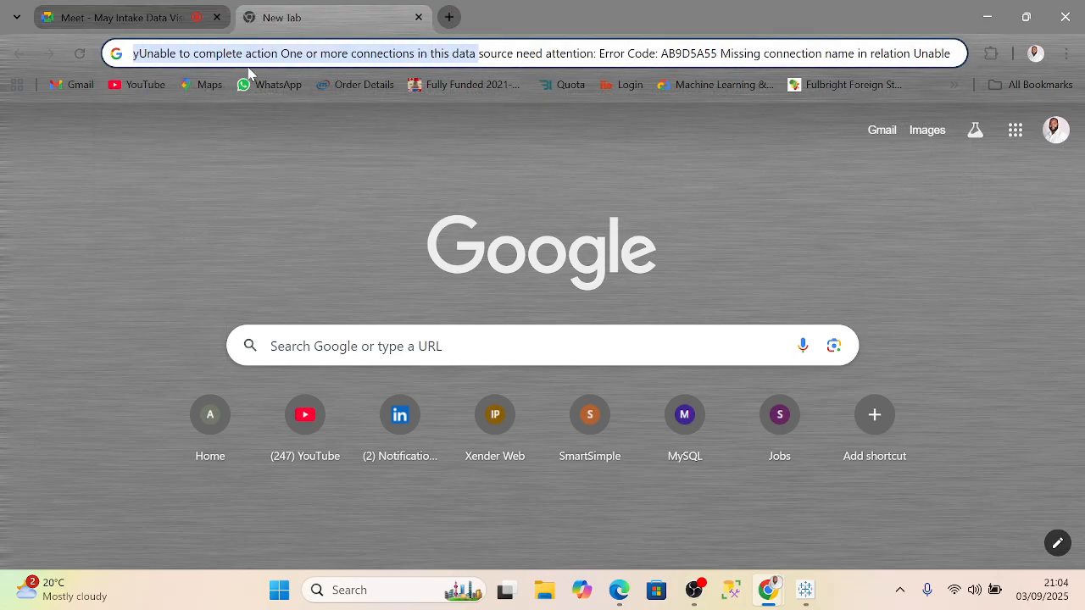
left_click(153, 55)
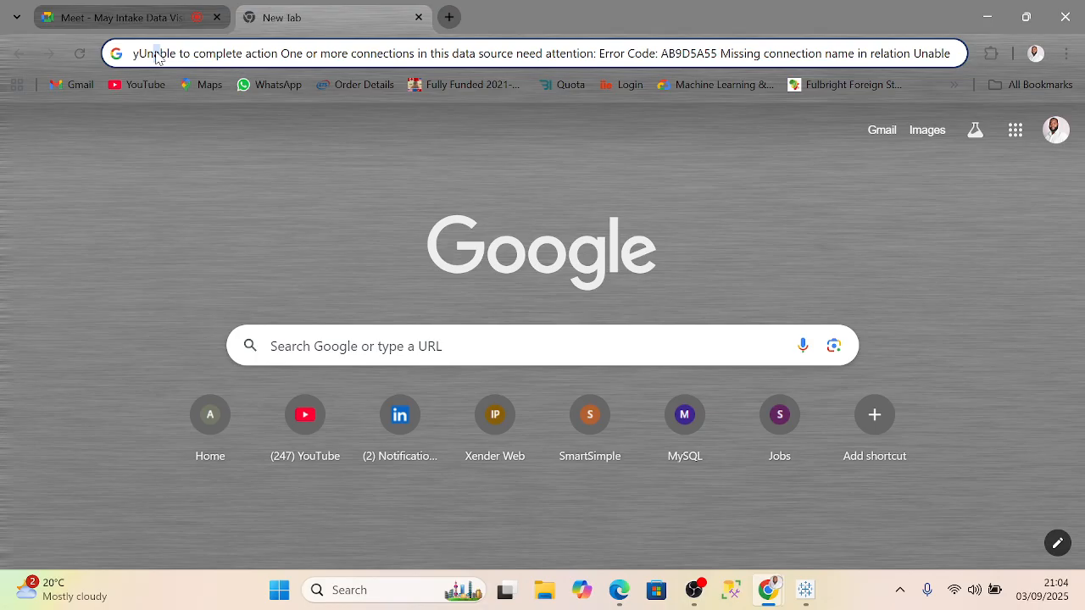
left_click(134, 53)
key("ctrl+a")
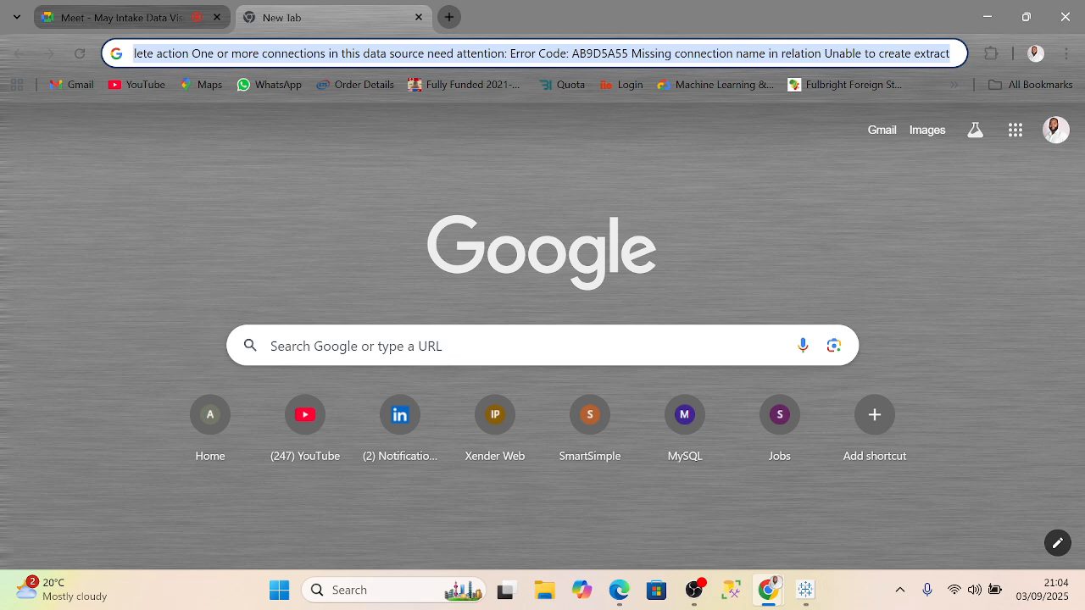
key("BackSpace")
Search the web for "yahoo finance historical data" and open Yahoo Finance's S&P 500 (^GSPC) historical data page
type("Y")
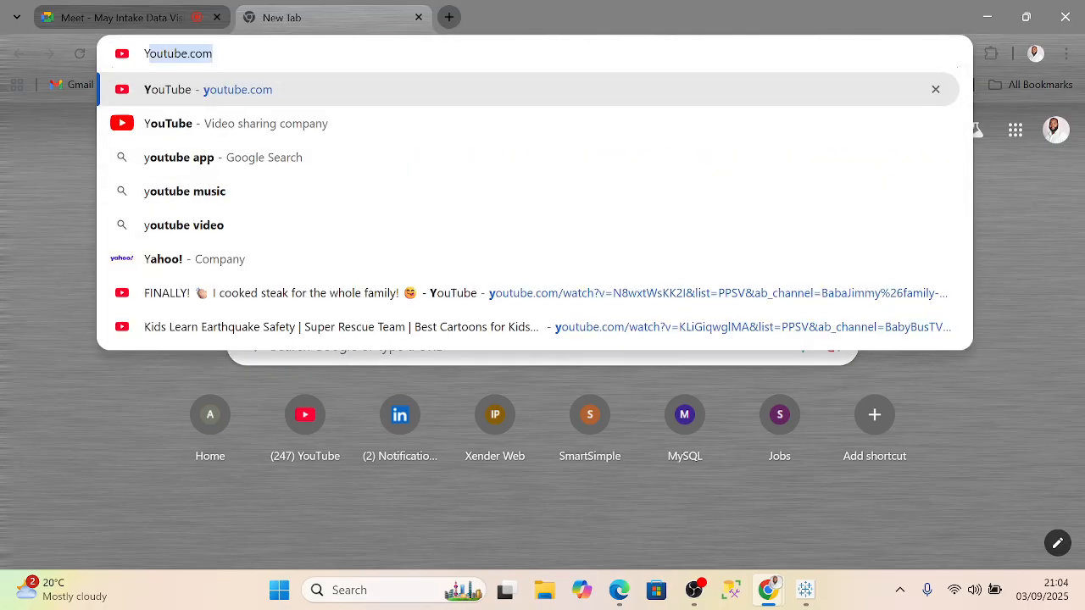
type("a")
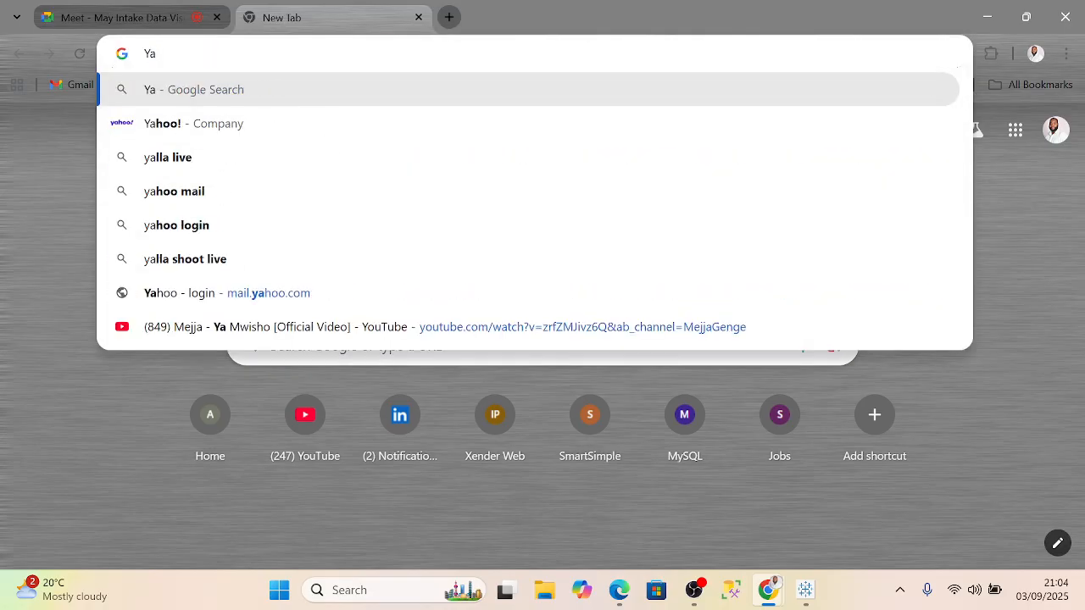
type("ho")
key("BackSpace")
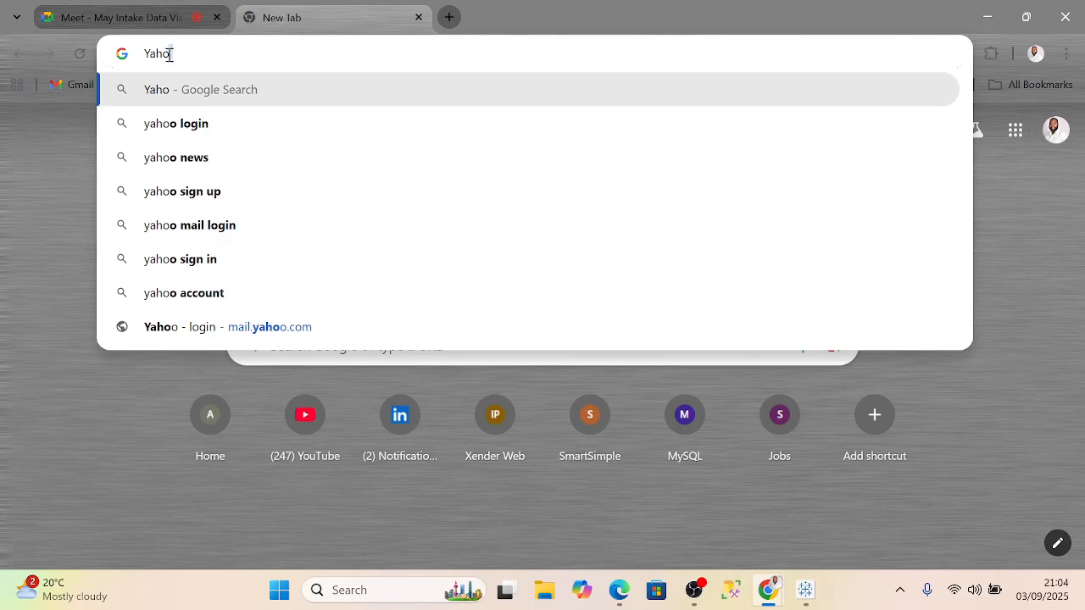
type("o")
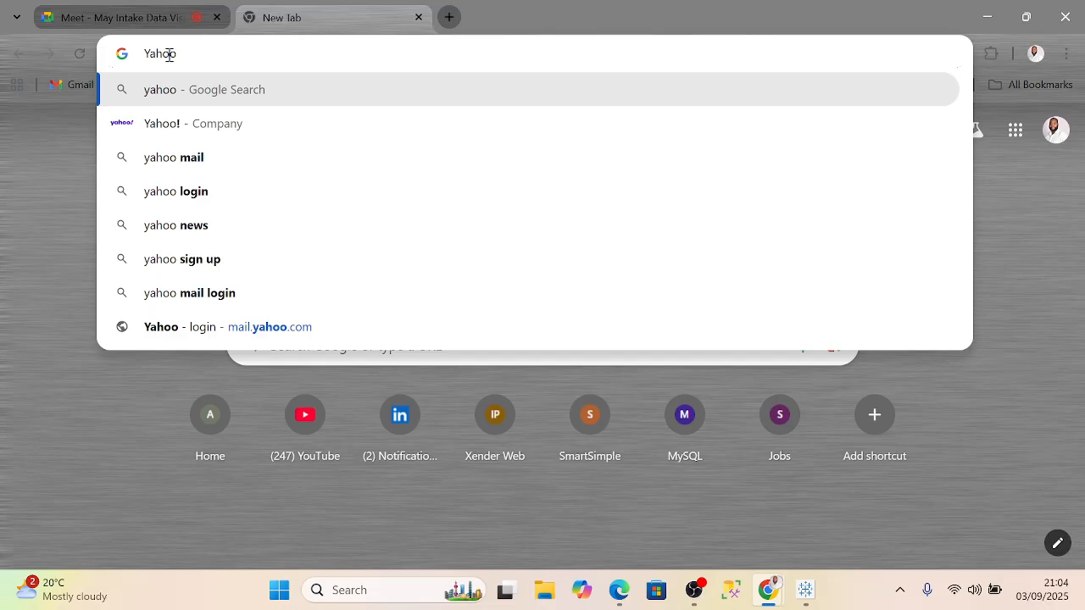
type(" fin")
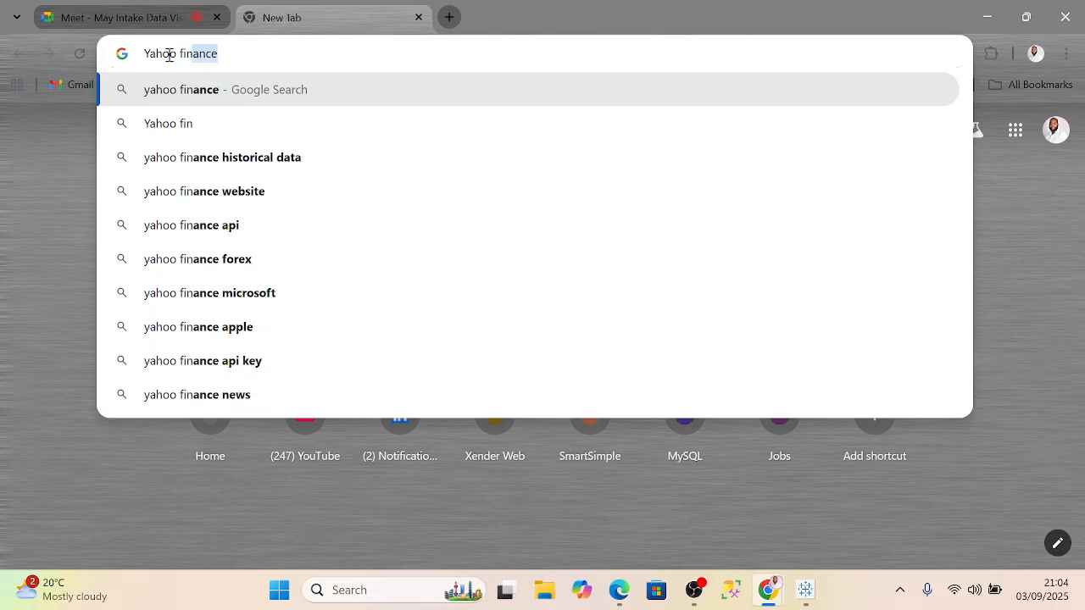
left_click(256, 159)
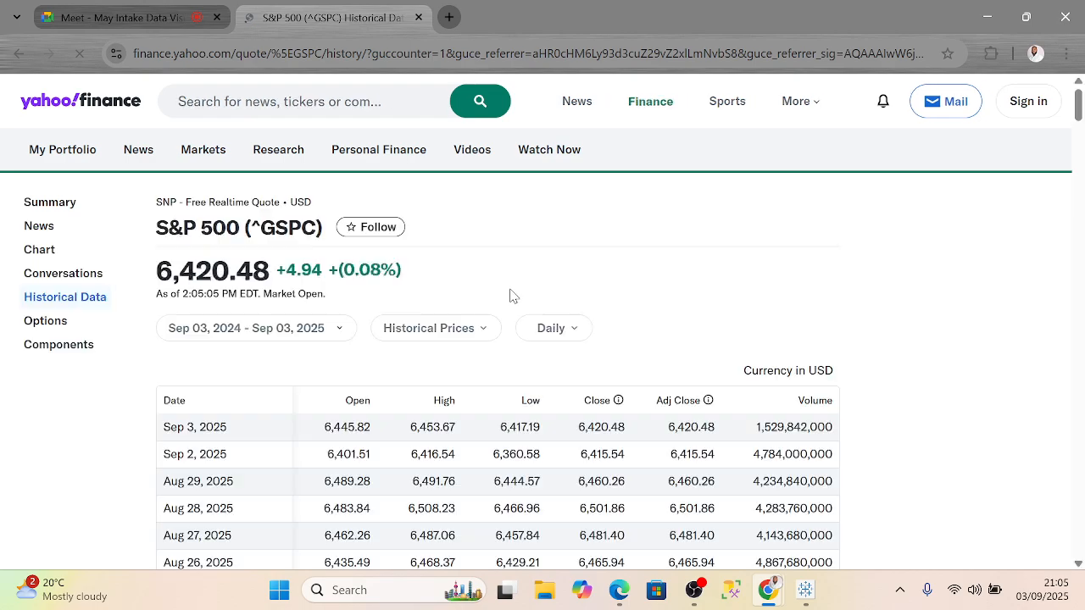
Look through the S&P 500 daily historical price table, from the latest rows back to the spring 2025 entries
scroll(649, 330, "down", 7)
scroll(562, 391, "up", 8)
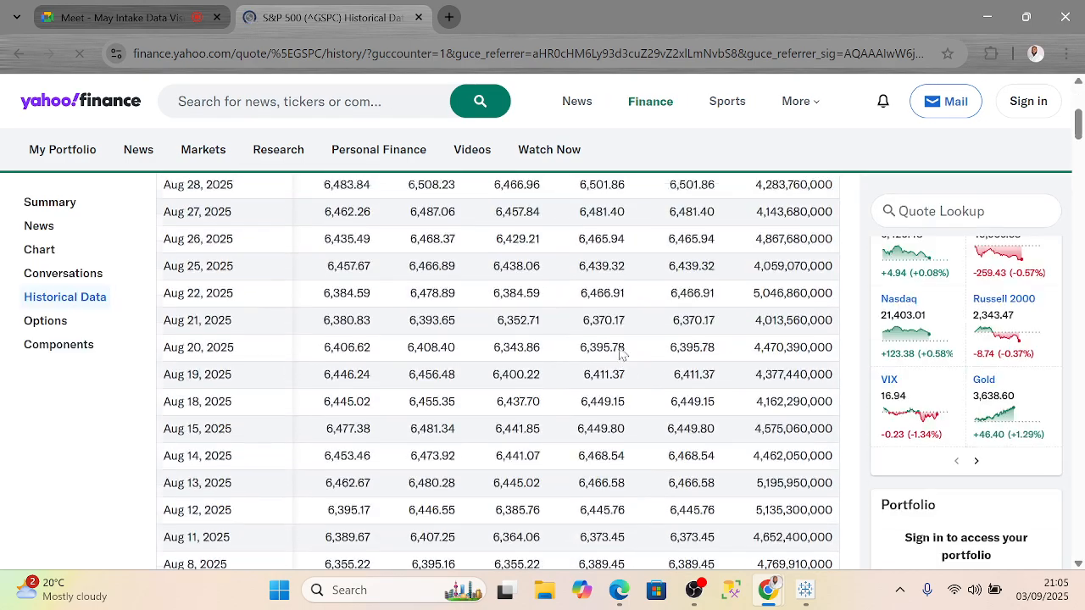
scroll(424, 347, "down", 1)
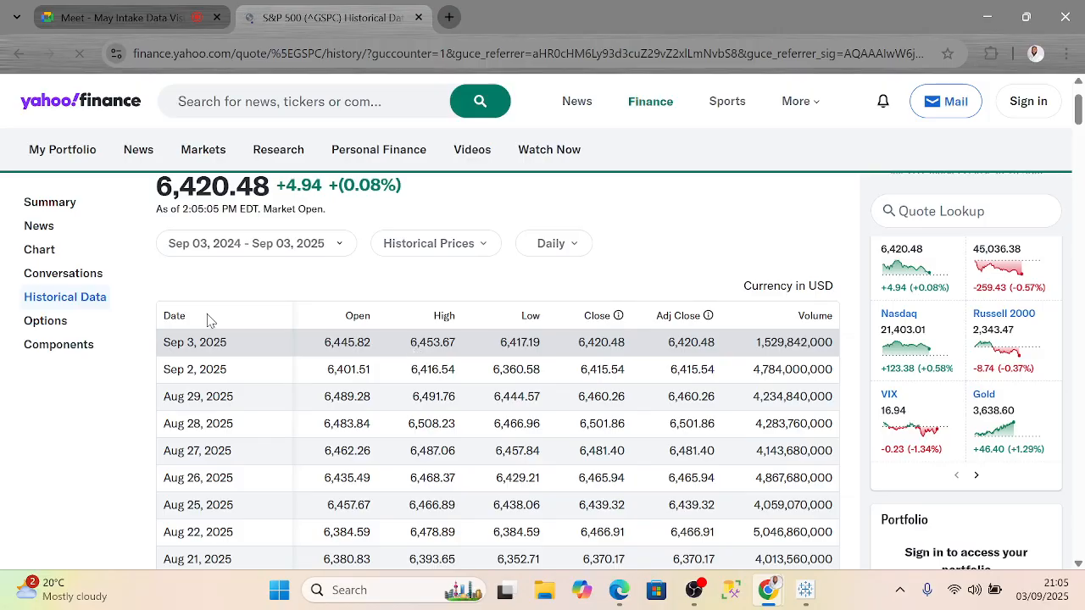
scroll(708, 382, "down", 7)
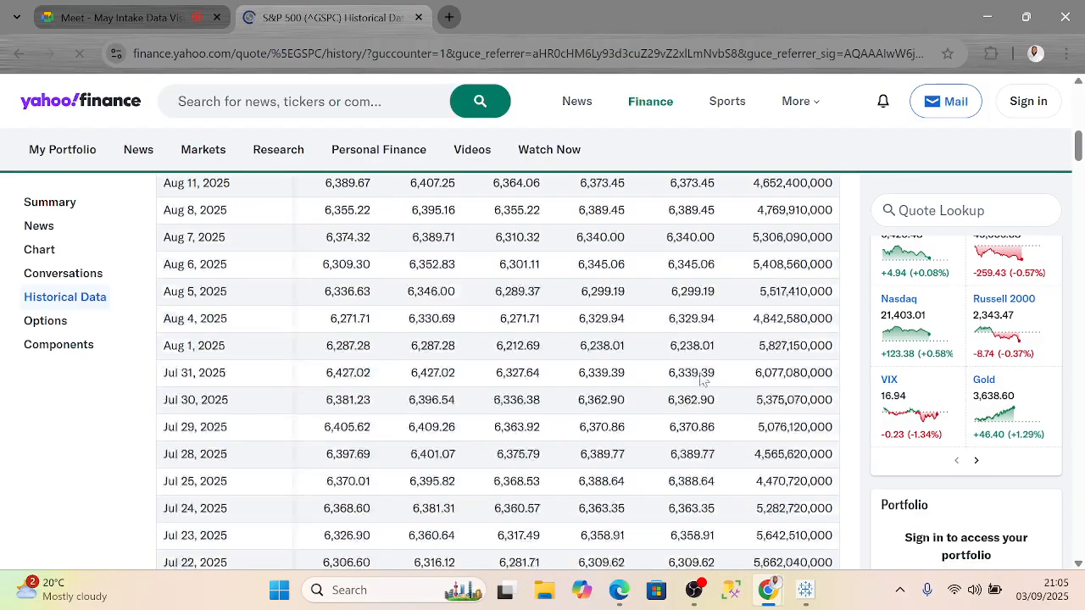
scroll(701, 381, "down", 20)
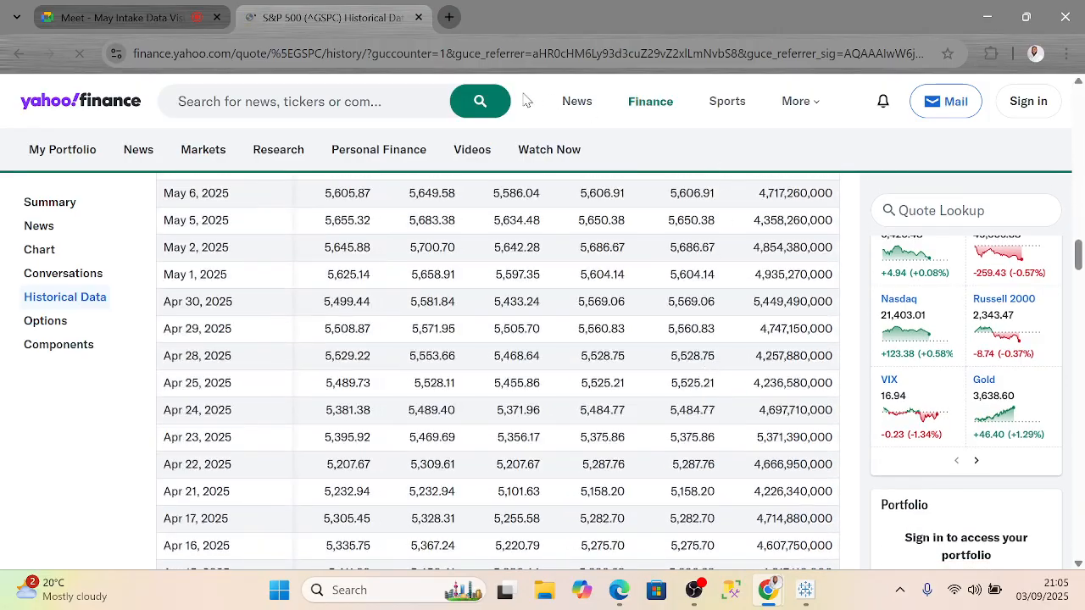
Copy the web address of the S&P 500 historical data page
left_click(306, 55)
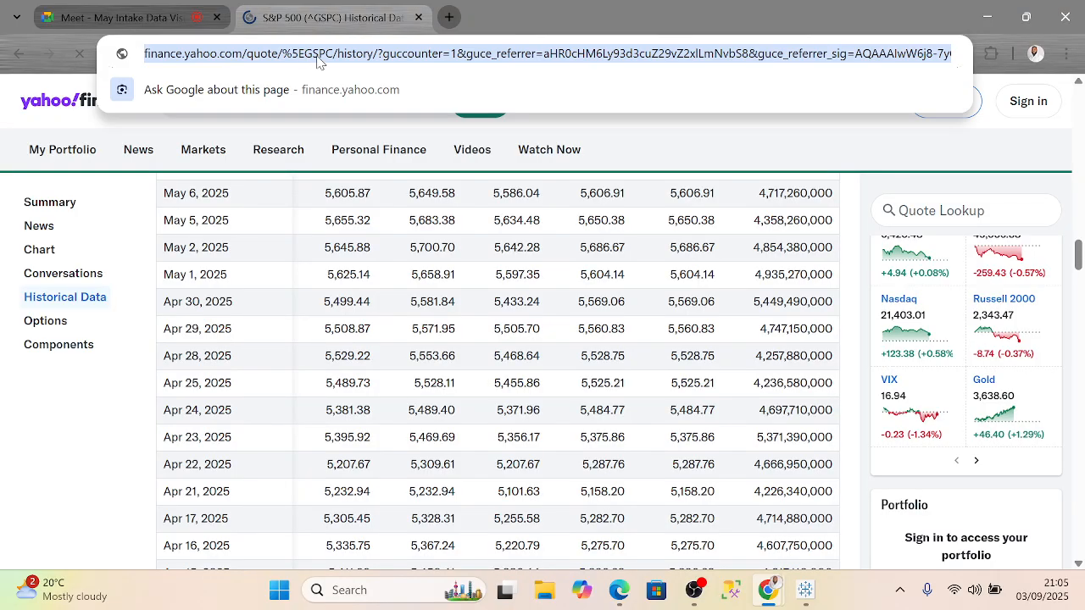
right_click(318, 56)
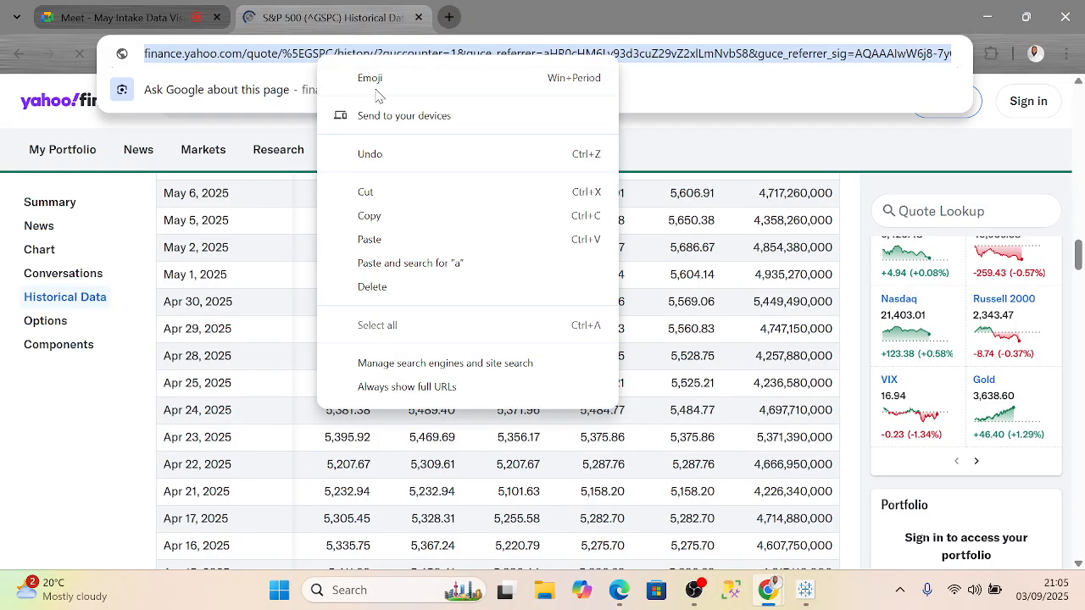
left_click(398, 219)
Examine the older S&P 500 price rows back to October 2024 and return to the Google Meet call
scroll(704, 386, "down", 3)
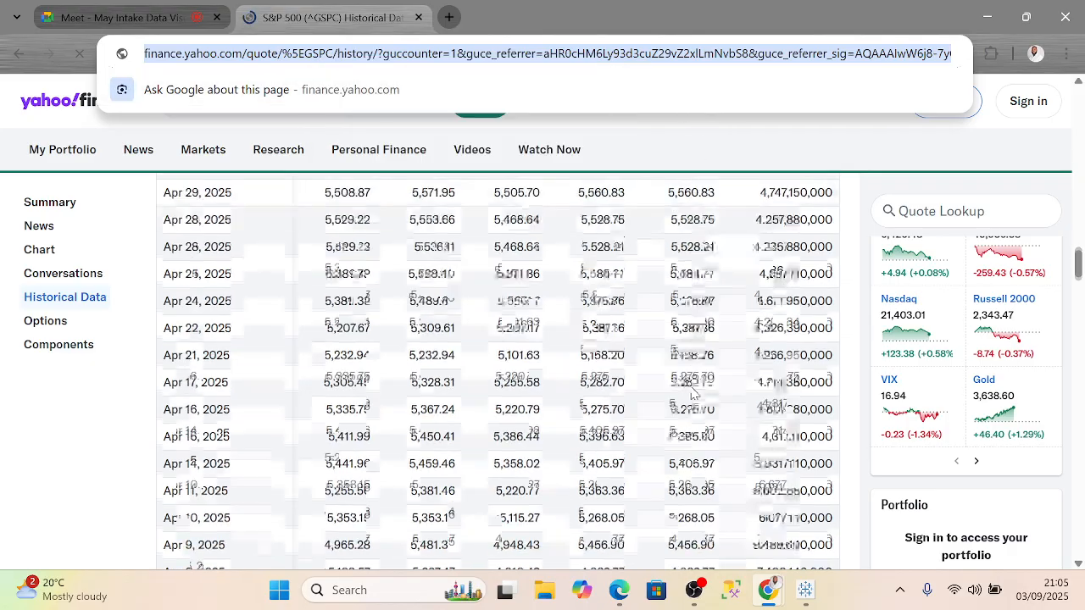
scroll(691, 394, "down", 20)
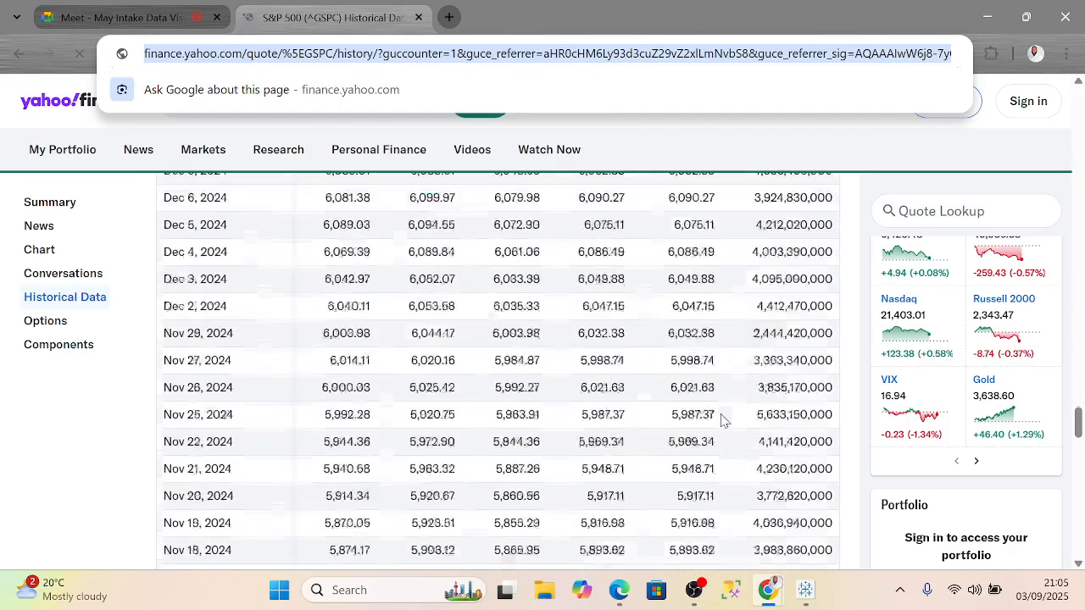
scroll(716, 420, "down", 15)
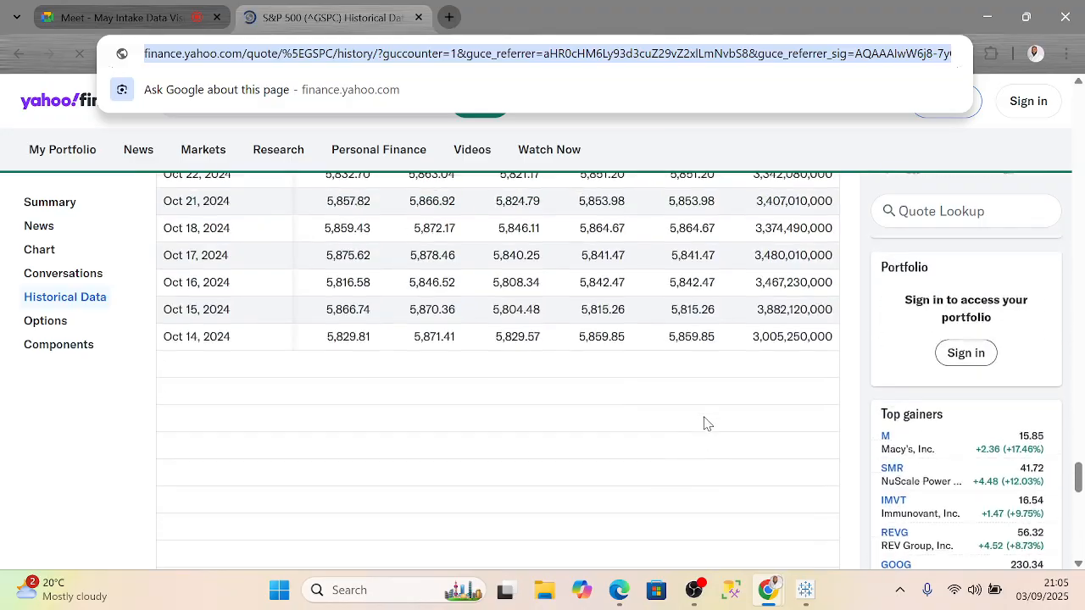
scroll(708, 424, "up", 20)
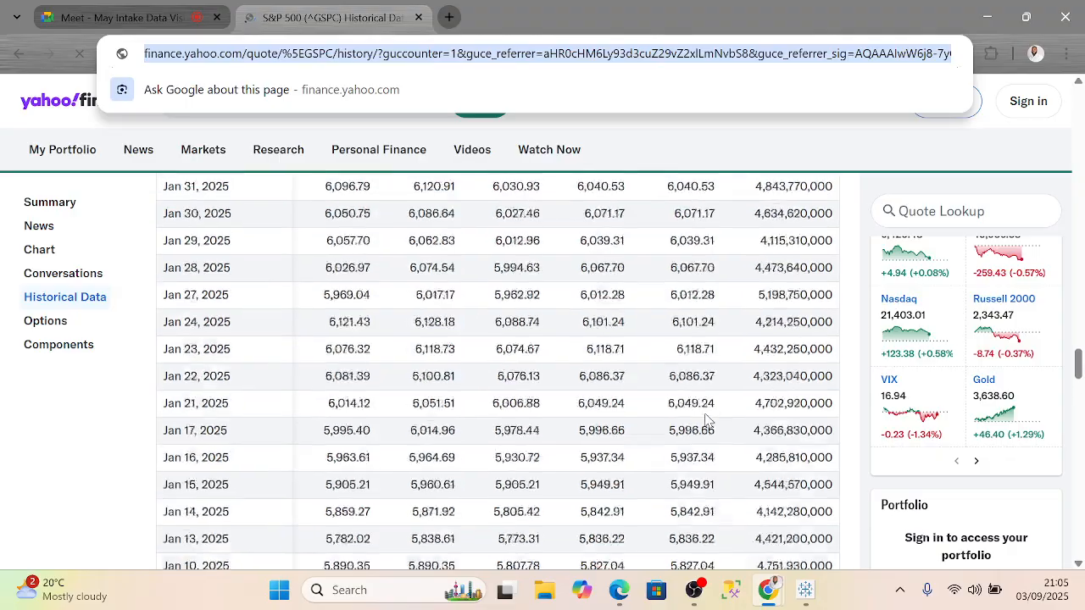
scroll(705, 419, "up", 7)
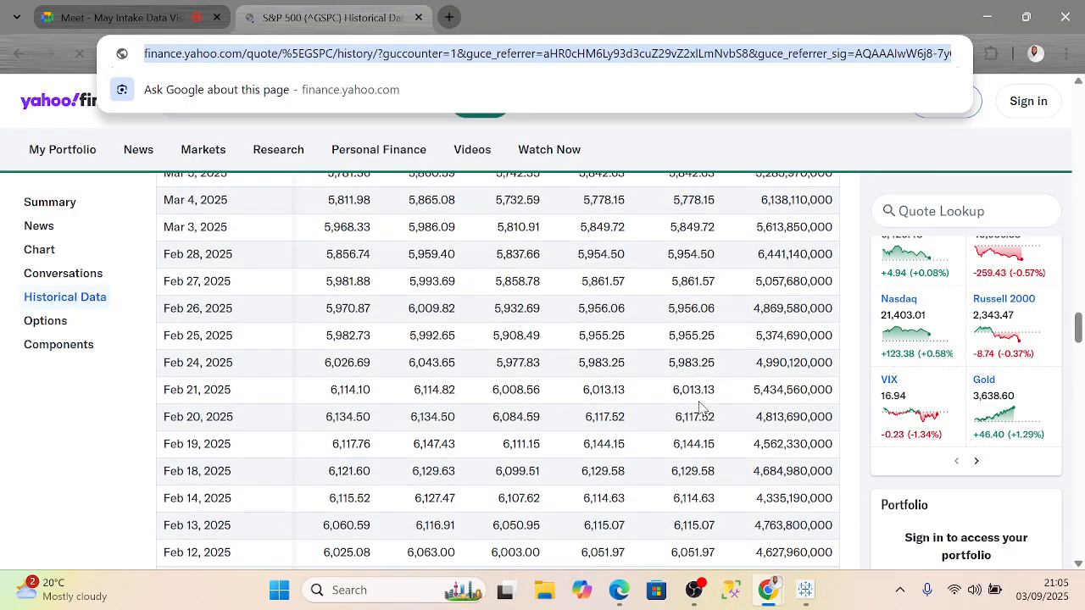
left_click(168, 23)
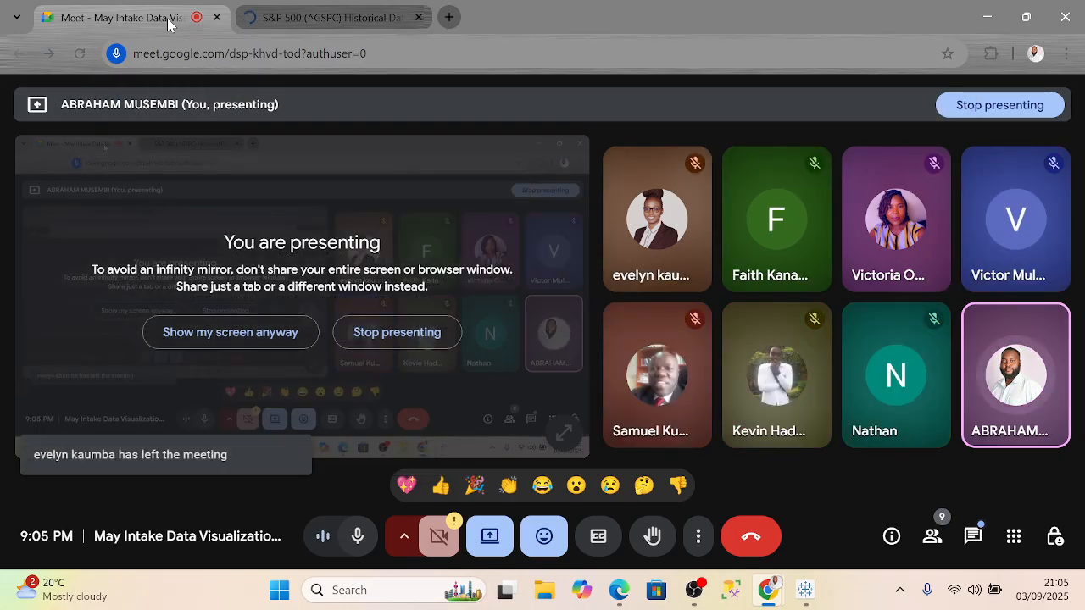
Switch to Tableau Public and connect to the Microsoft Excel file Adidas US Sales Datasets in the Downloads folder
left_click(805, 591)
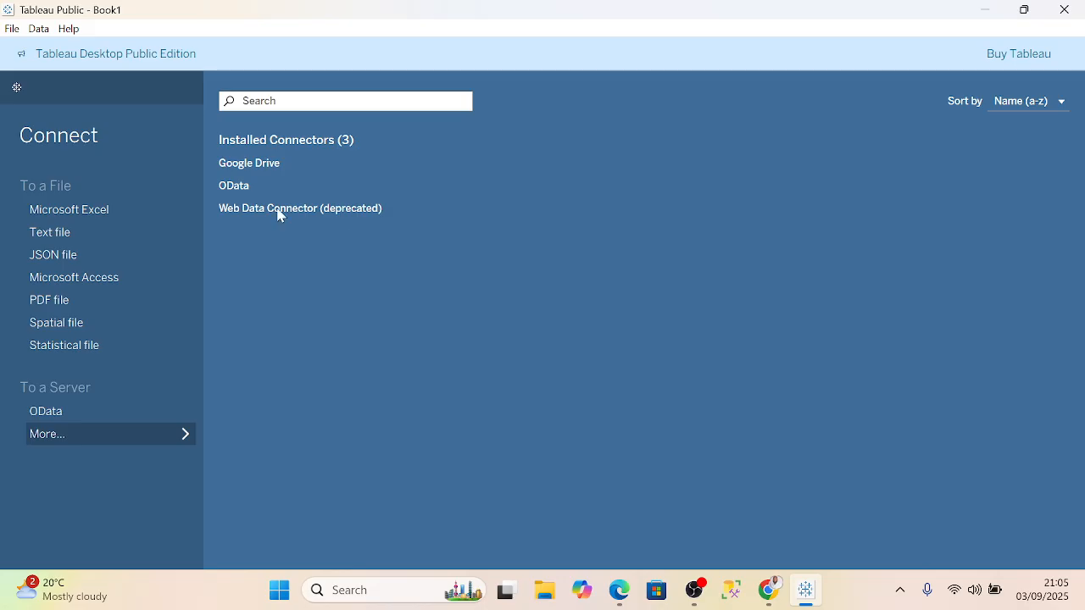
left_click(107, 218)
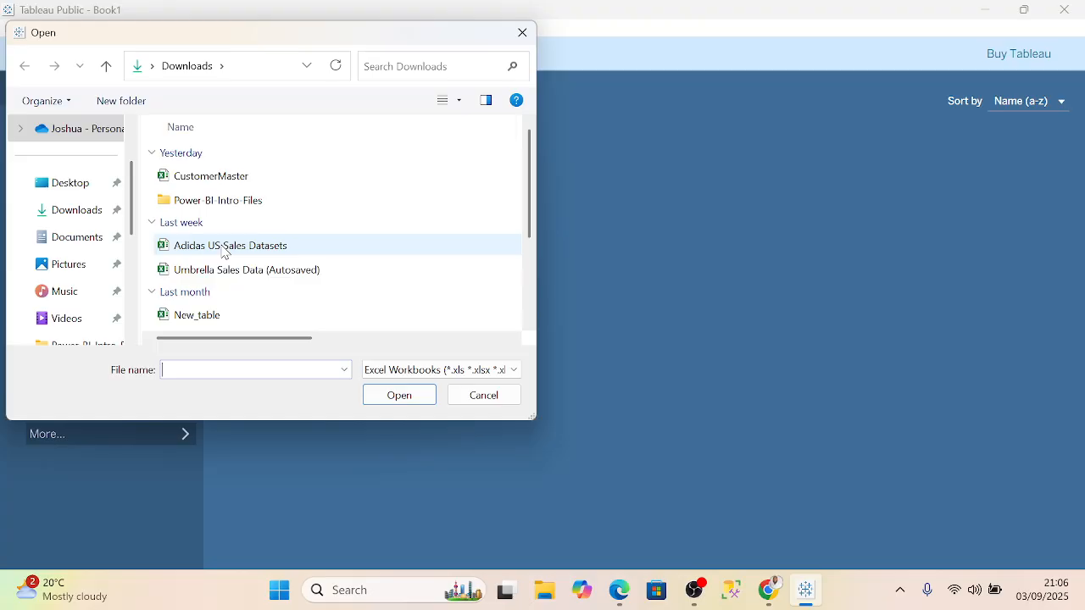
left_click(223, 248)
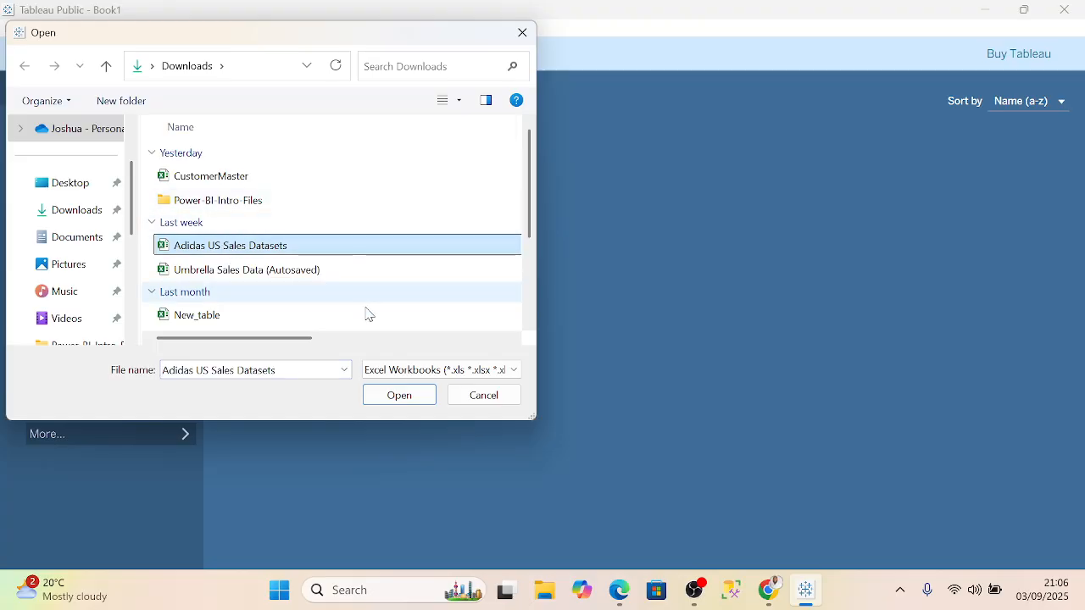
left_click(406, 405)
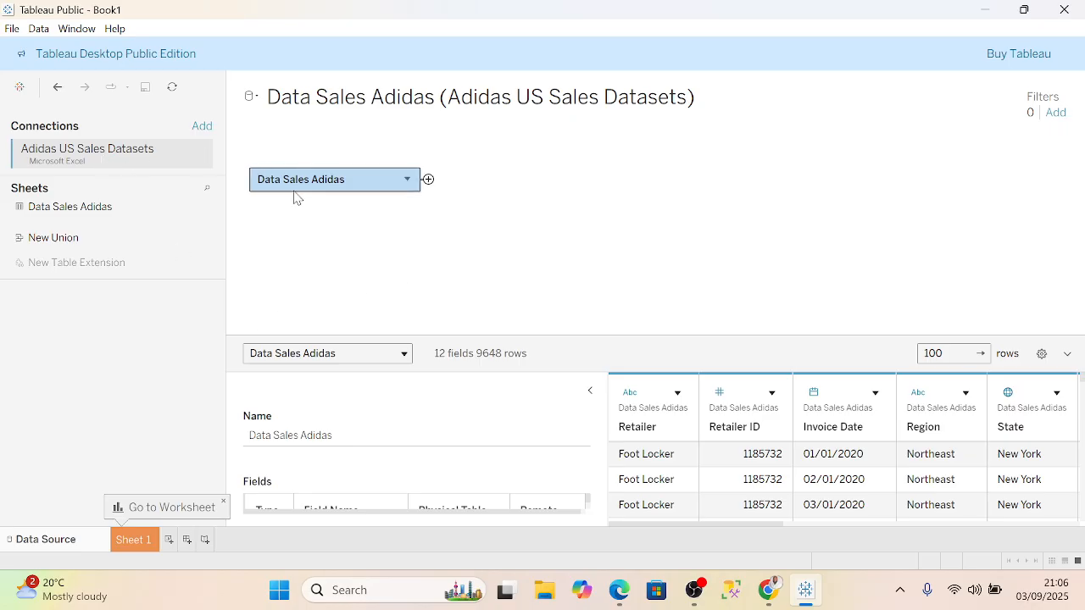
Look over the Data Sales Adidas preview and collapse the table details to give the data grid more width
scroll(746, 471, "down", 3)
scroll(713, 462, "up", 3)
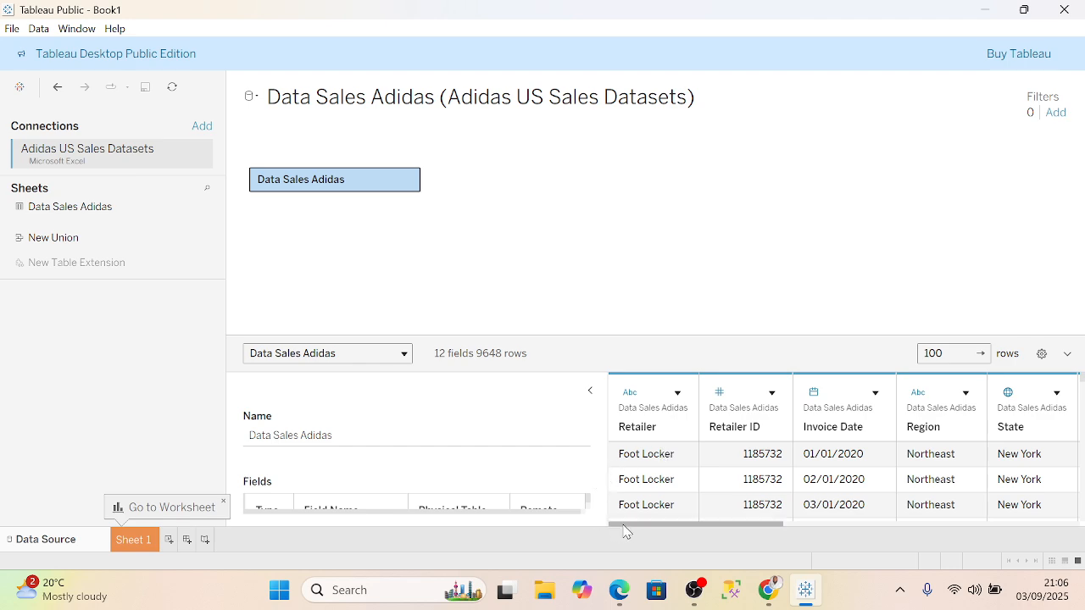
left_click_drag(625, 532, 755, 528)
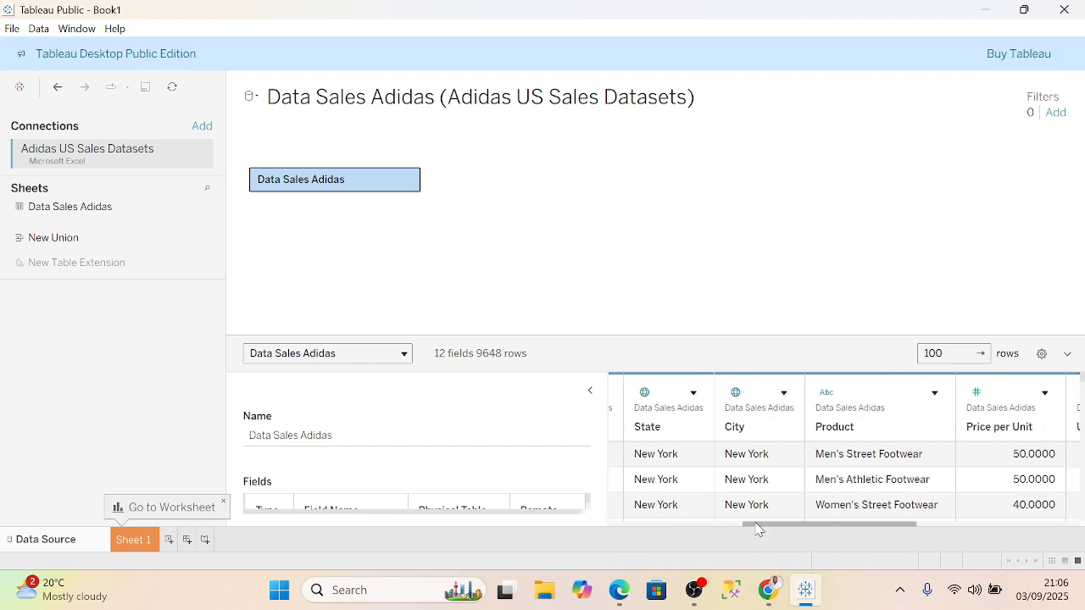
left_click(591, 392)
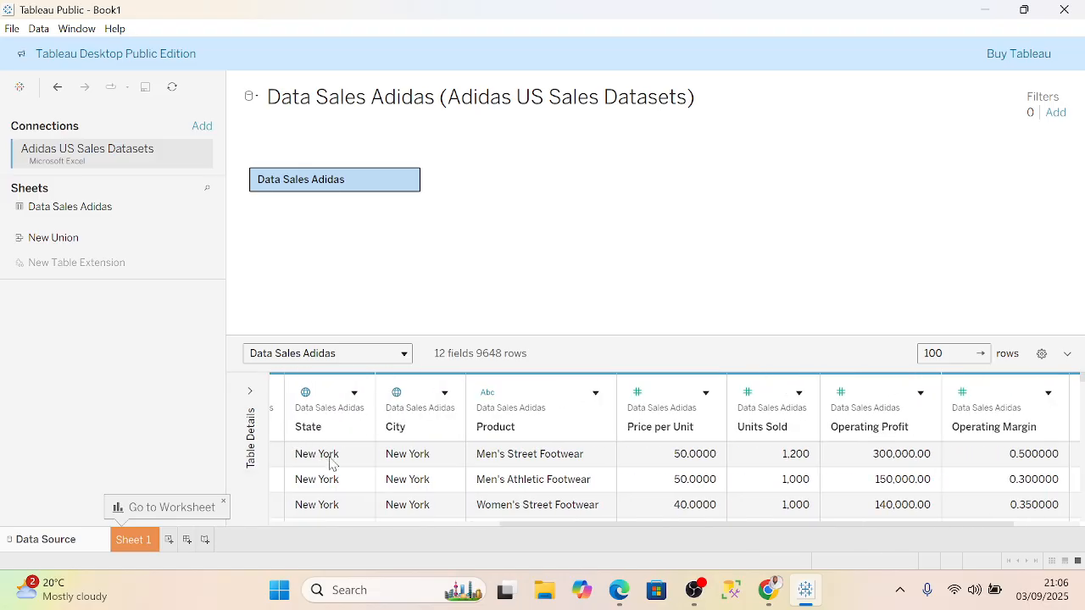
Examine the columns and rows of the Data Sales Adidas preview, from Retailer and Invoice Date to Operating Margin
scroll(559, 498, "down", 2)
scroll(475, 481, "up", 2)
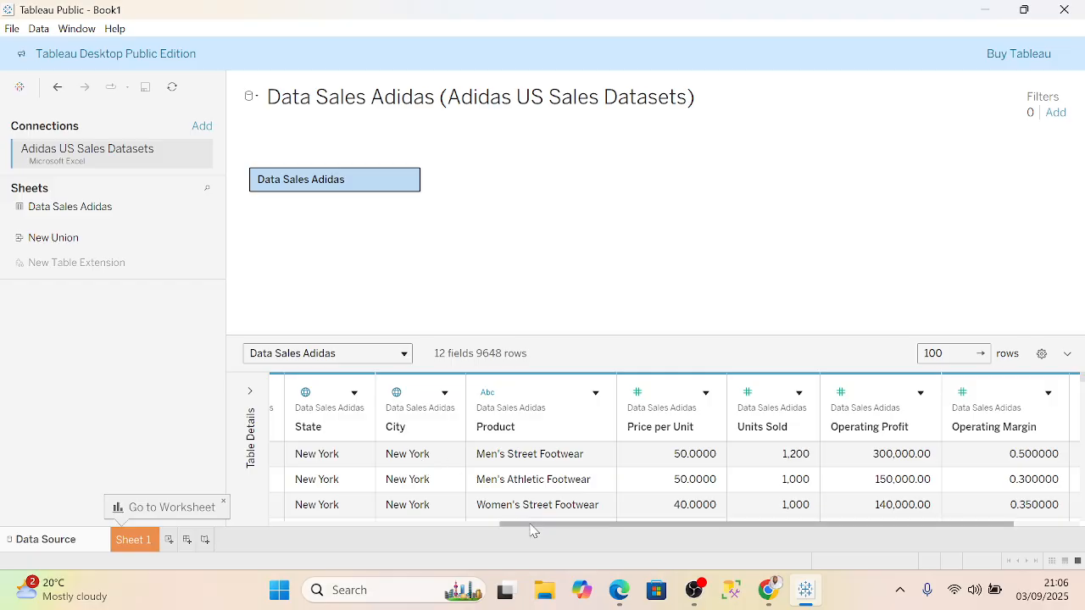
left_click_drag(534, 524, 750, 531)
left_click_drag(864, 531, 230, 516)
left_click_drag(437, 524, 146, 527)
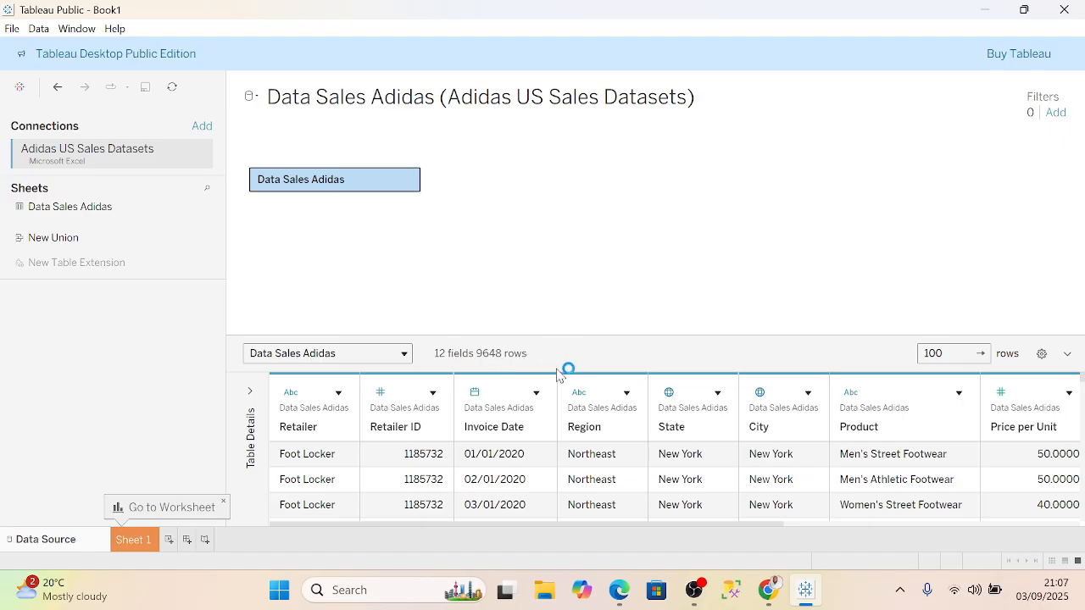
scroll(592, 479, "down", 3)
scroll(592, 479, "down", 3)
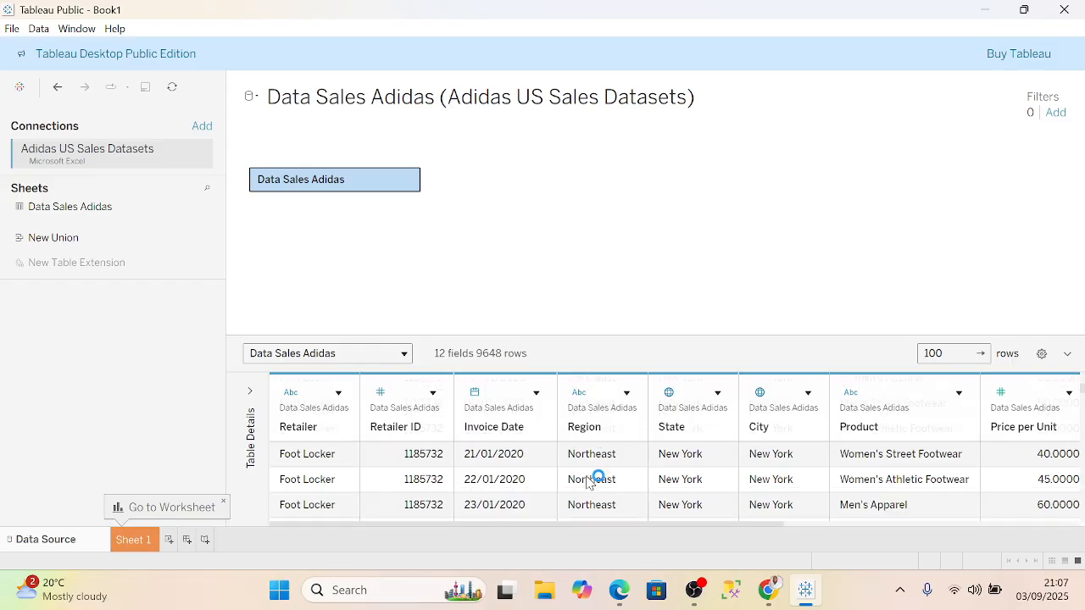
scroll(592, 479, "down", 1)
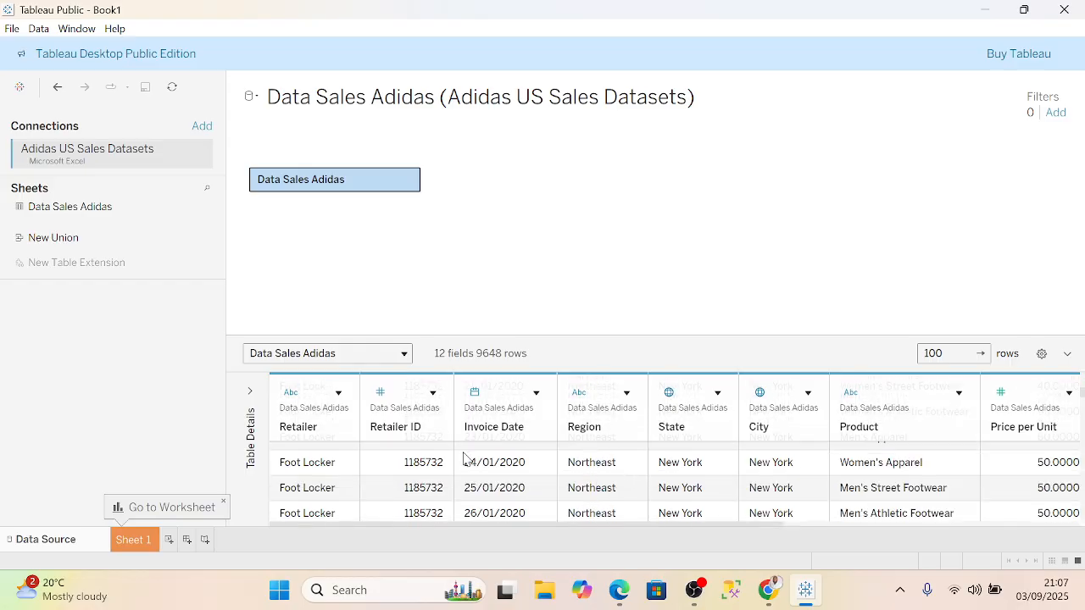
Add the Excel file CustomerMaster as a second connection and compare its sheets with those of Adidas US Sales Datasets
scroll(381, 452, "up", 5)
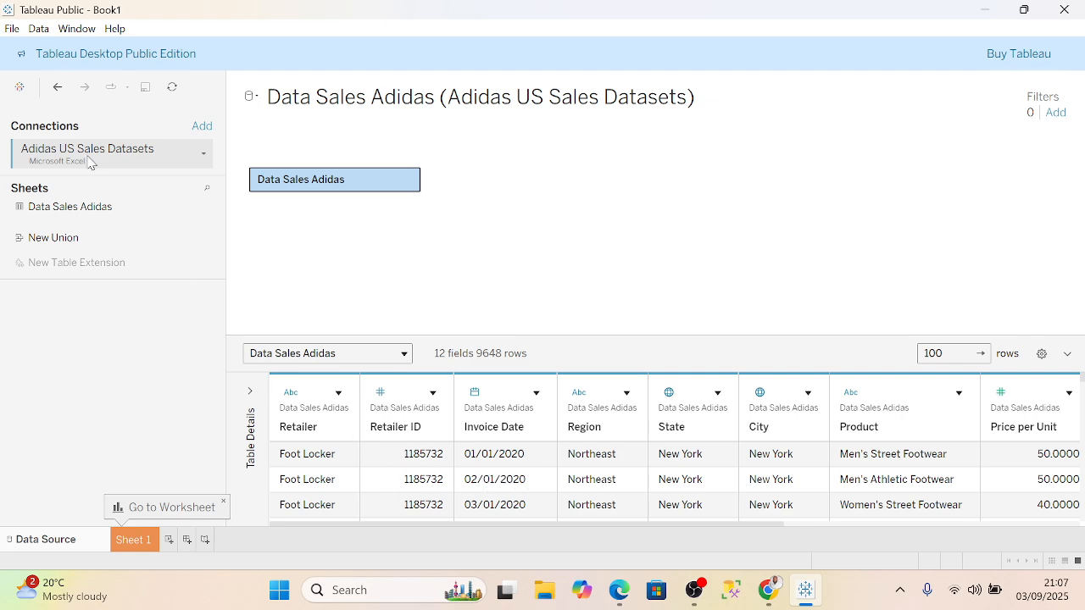
left_click(203, 127)
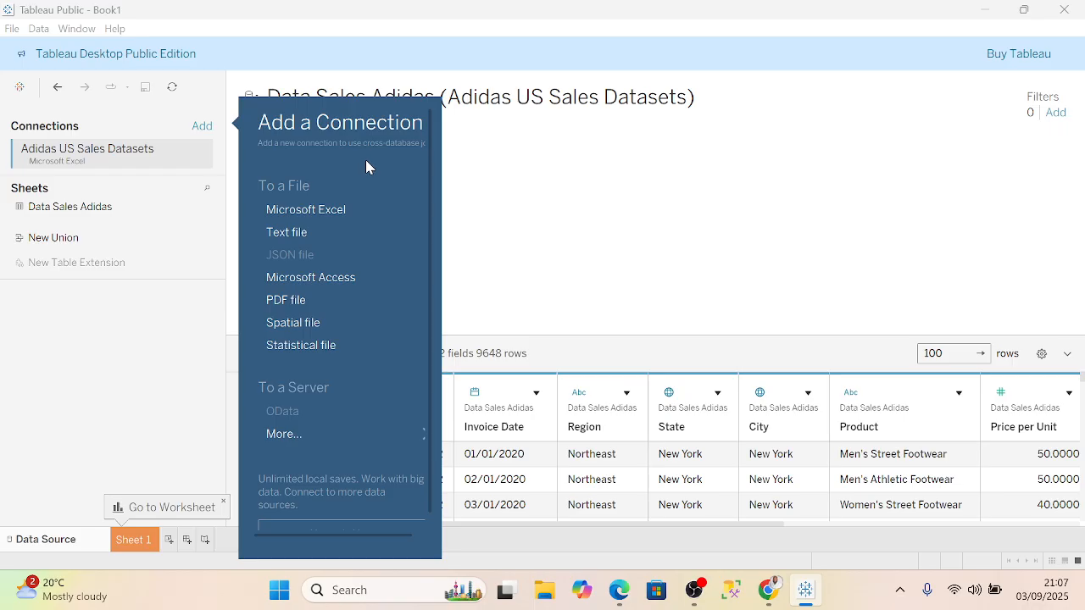
left_click(332, 219)
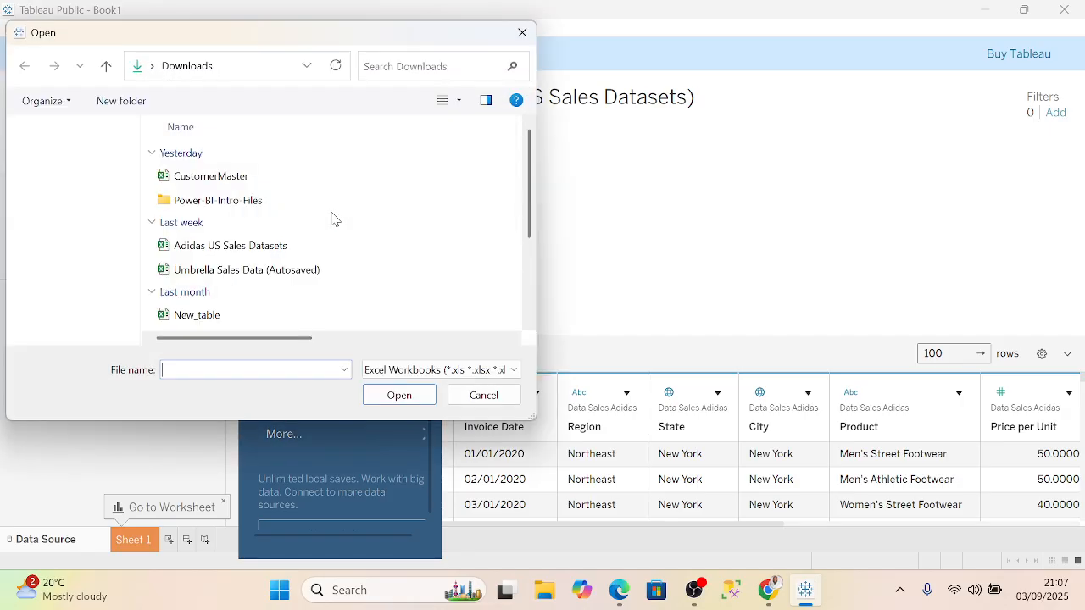
left_click(218, 179)
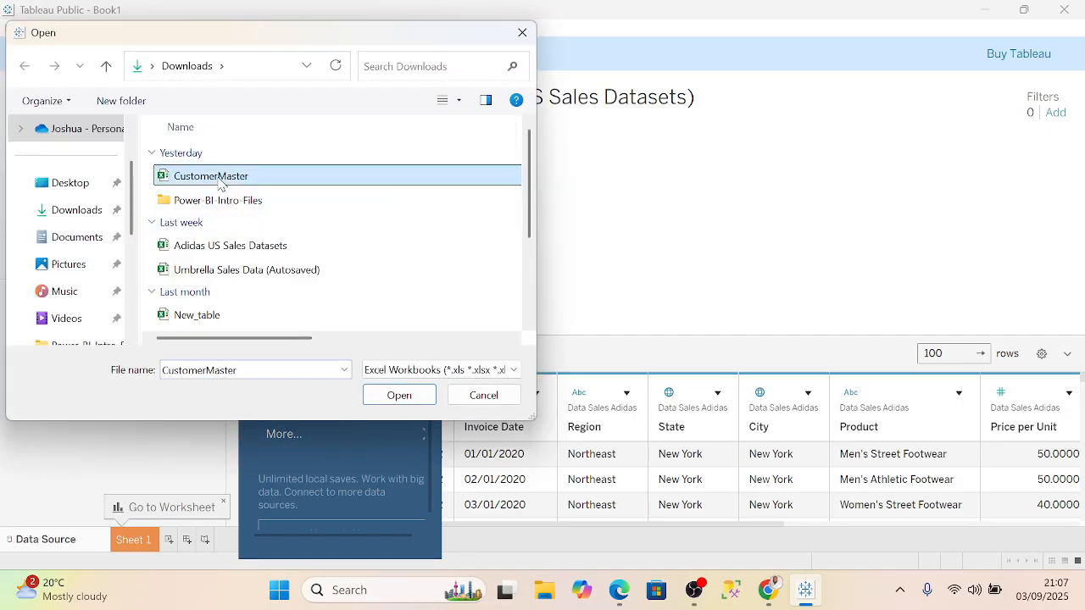
left_click(400, 395)
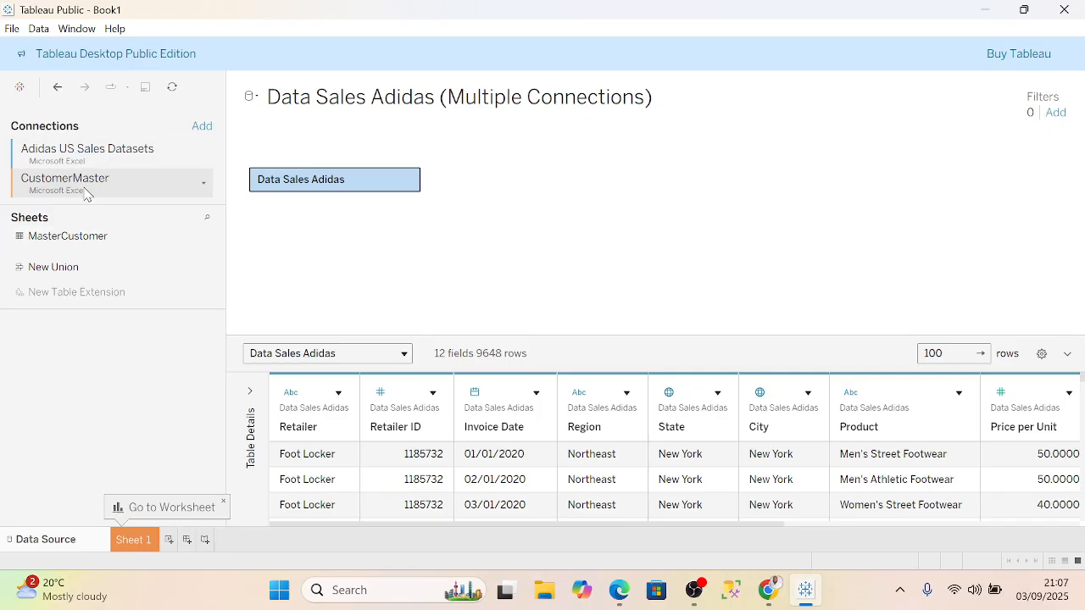
left_click(77, 162)
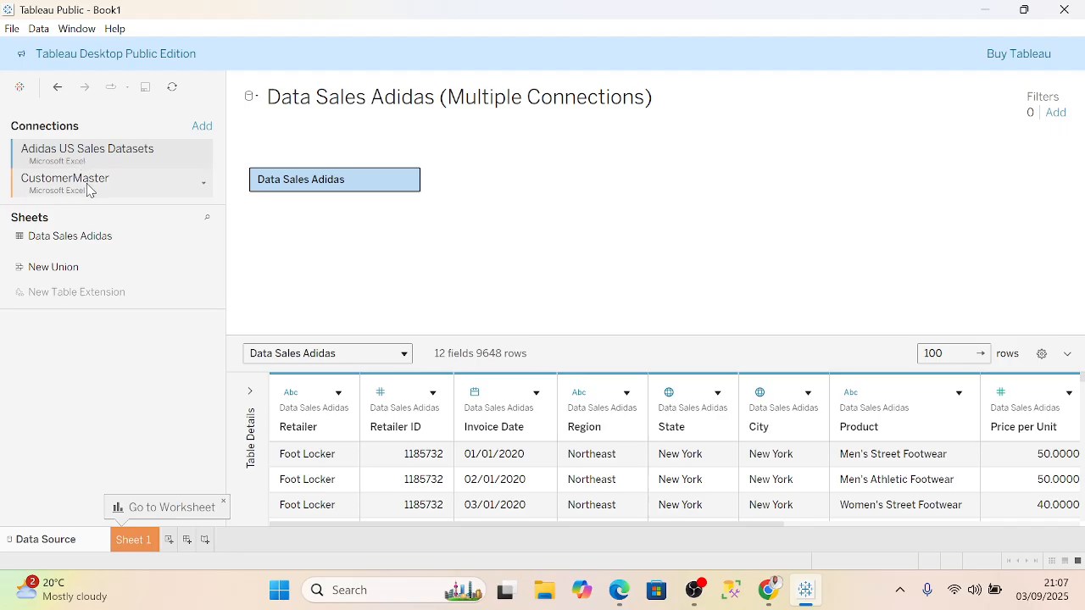
left_click(89, 189)
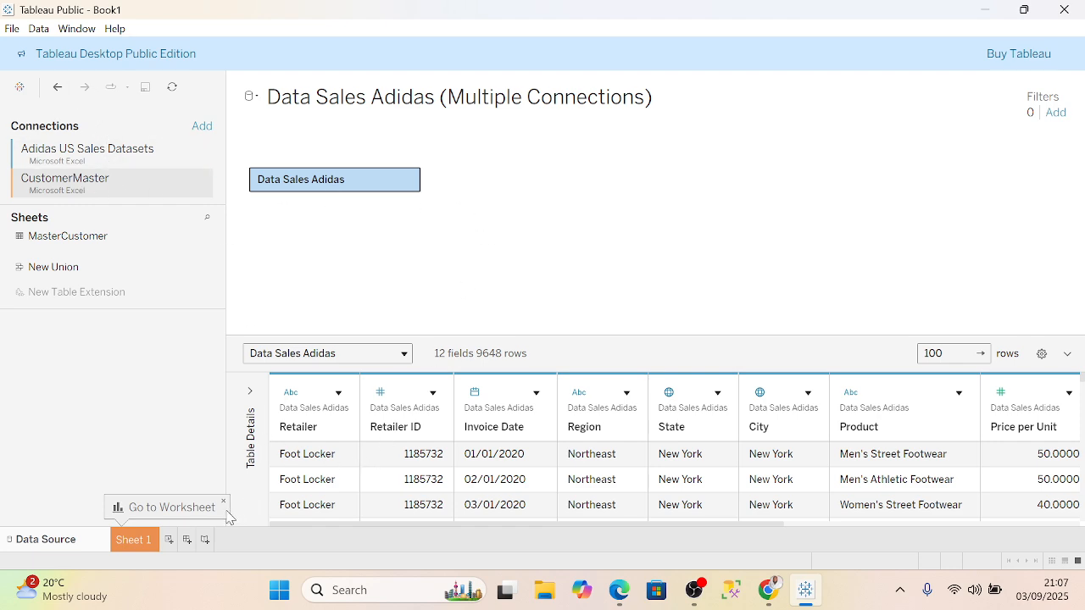
Add the text file InvoiceData from Downloads as a third connection and look through its list of files
left_click(202, 127)
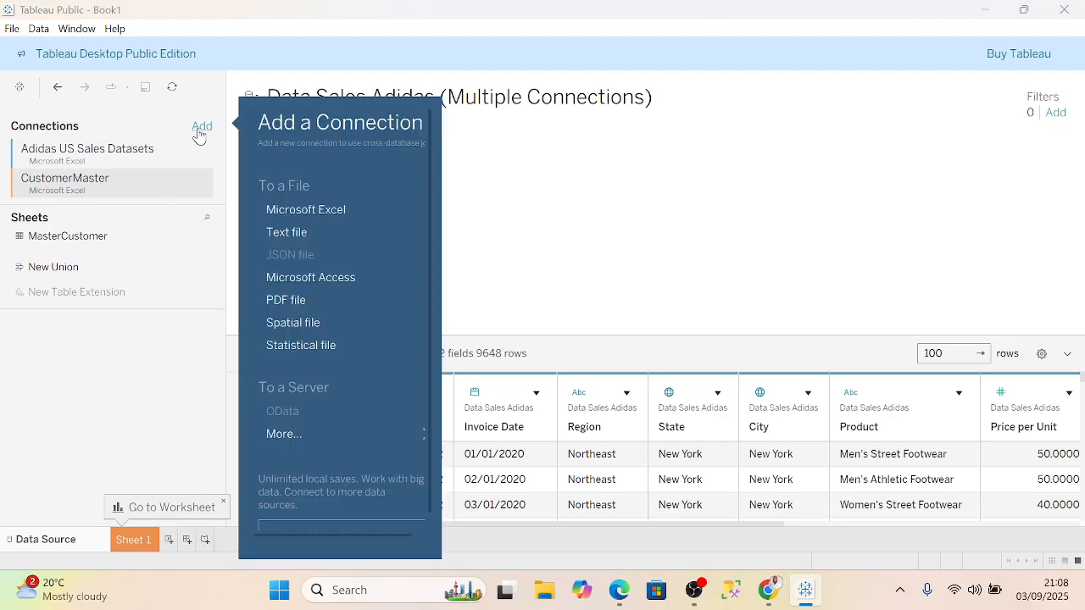
left_click(294, 239)
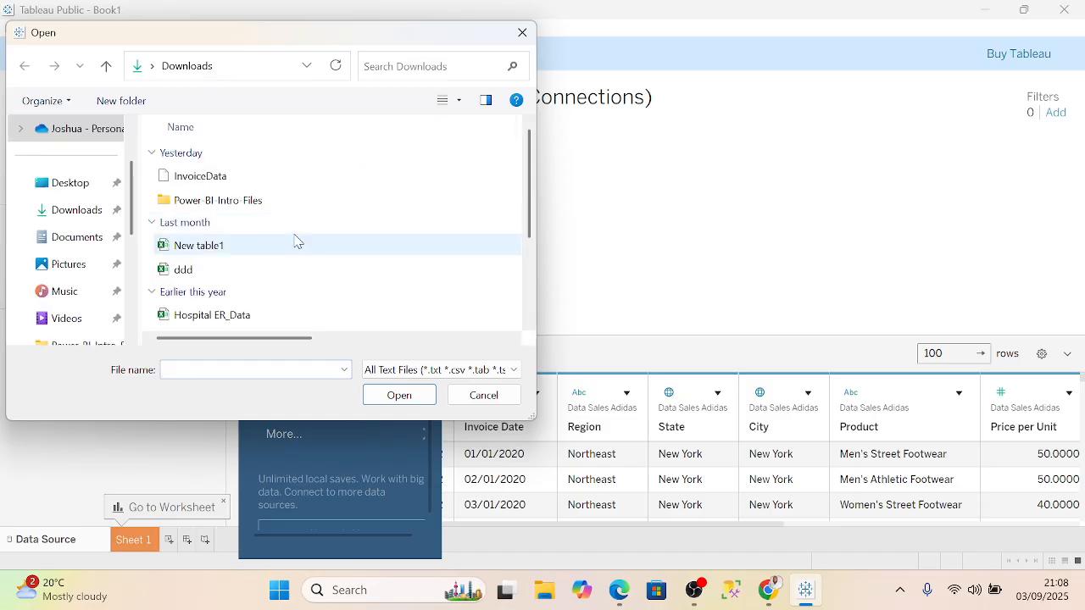
left_click(522, 34)
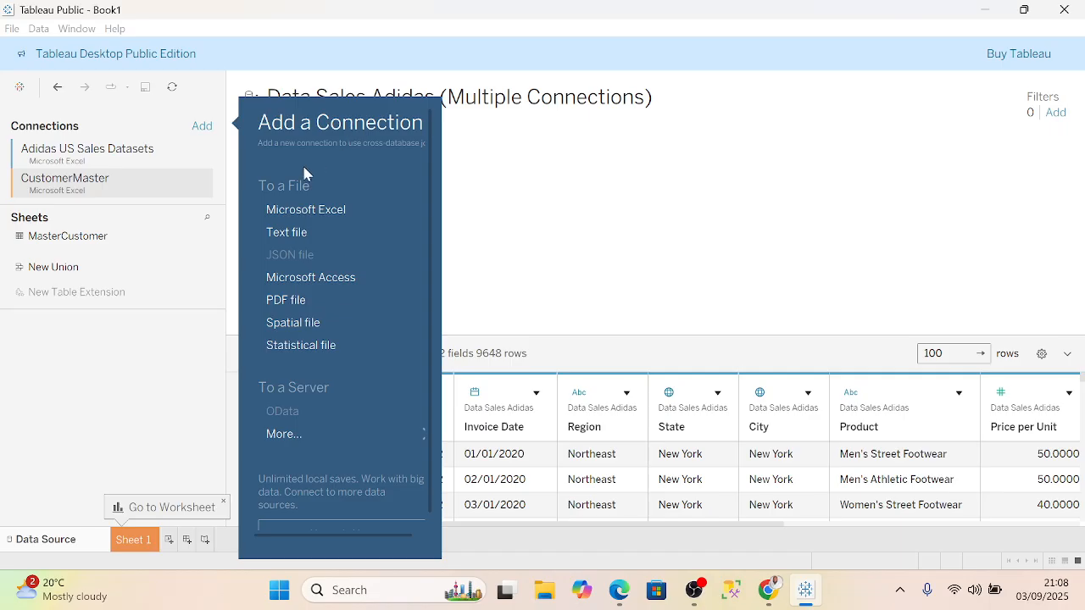
left_click(304, 234)
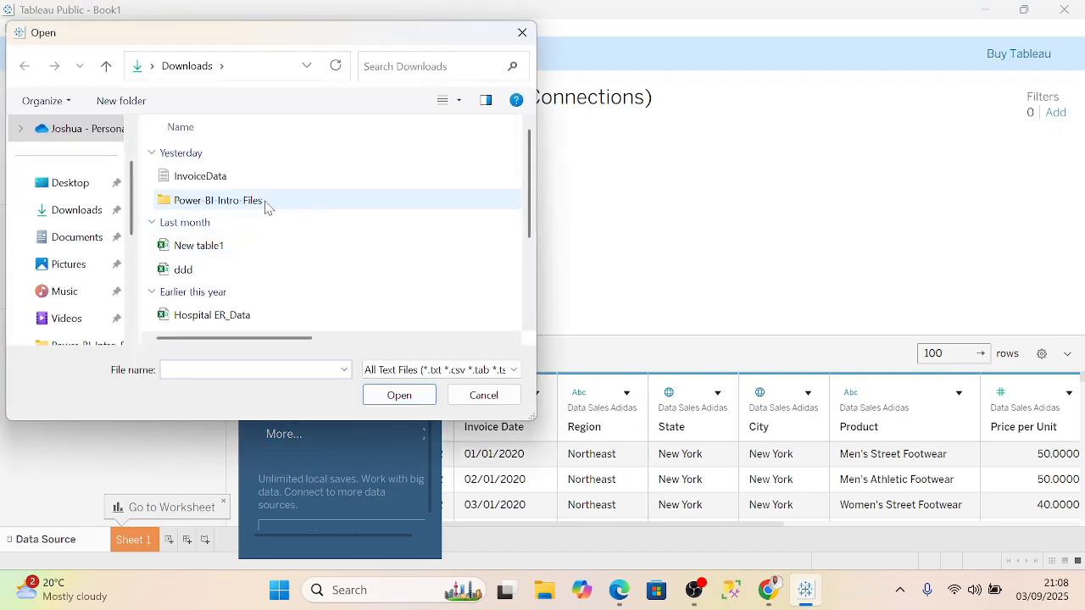
left_click(223, 177)
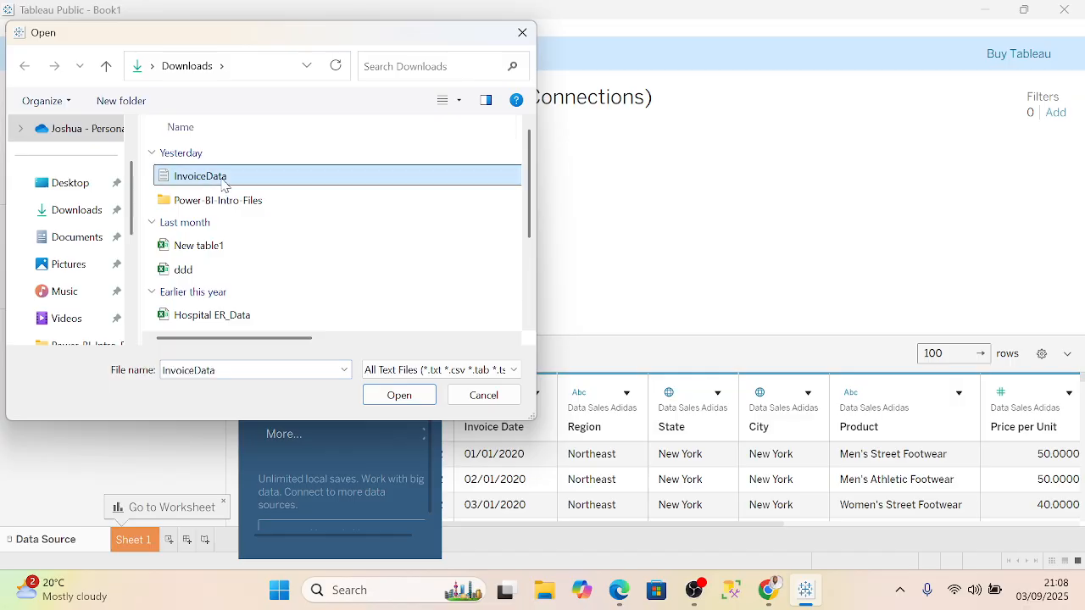
left_click(392, 394)
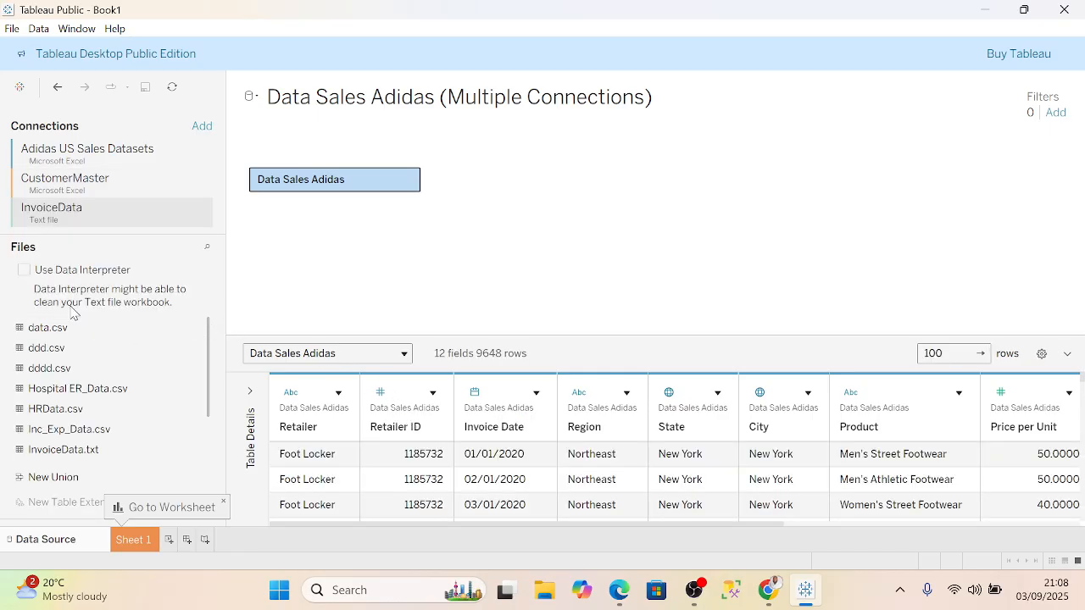
scroll(85, 339, "down", 2)
scroll(112, 359, "up", 3)
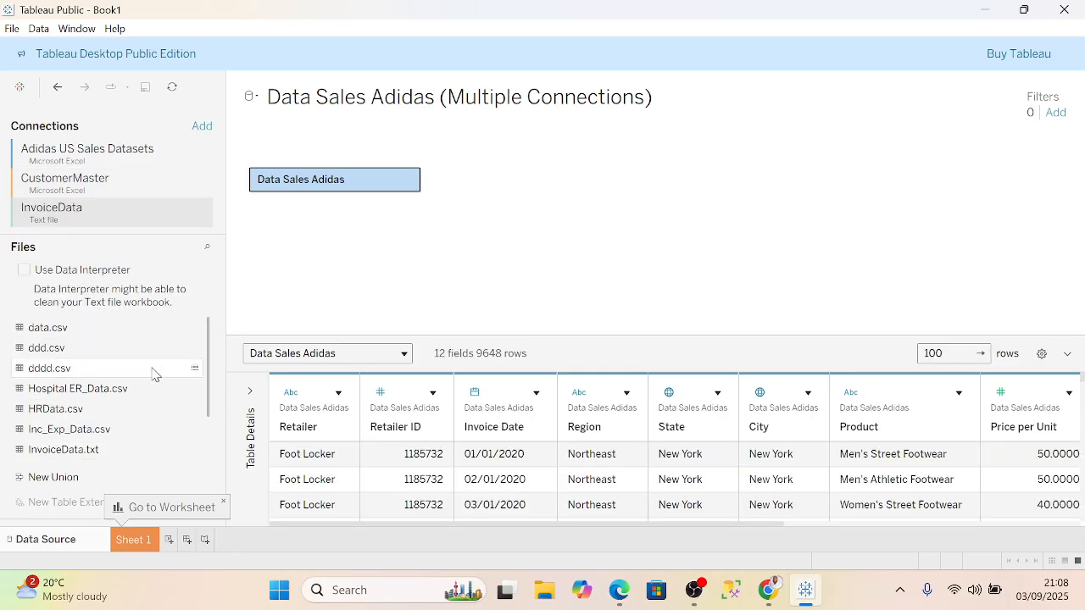
Compare the sheets and files offered by the CustomerMaster, InvoiceData and Adidas US Sales Datasets connections
left_click(89, 182)
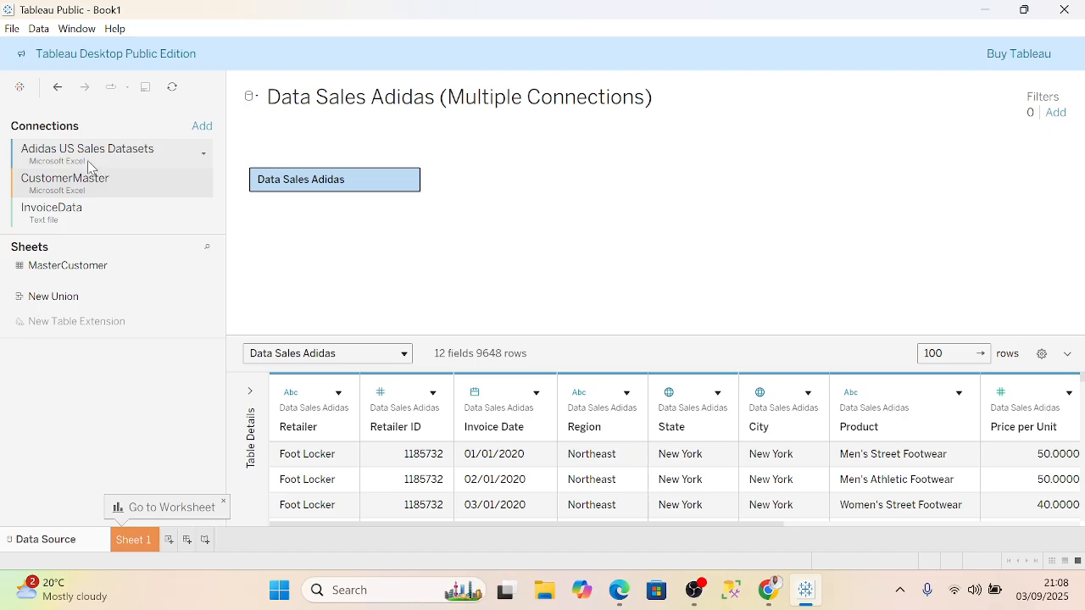
left_click(92, 212)
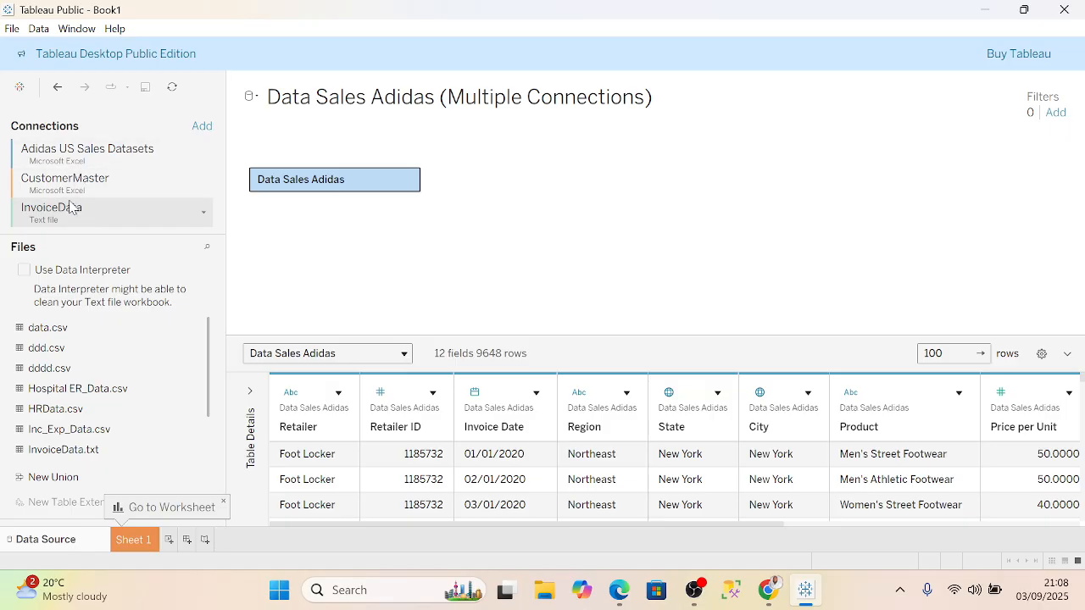
left_click(68, 190)
left_click(83, 161)
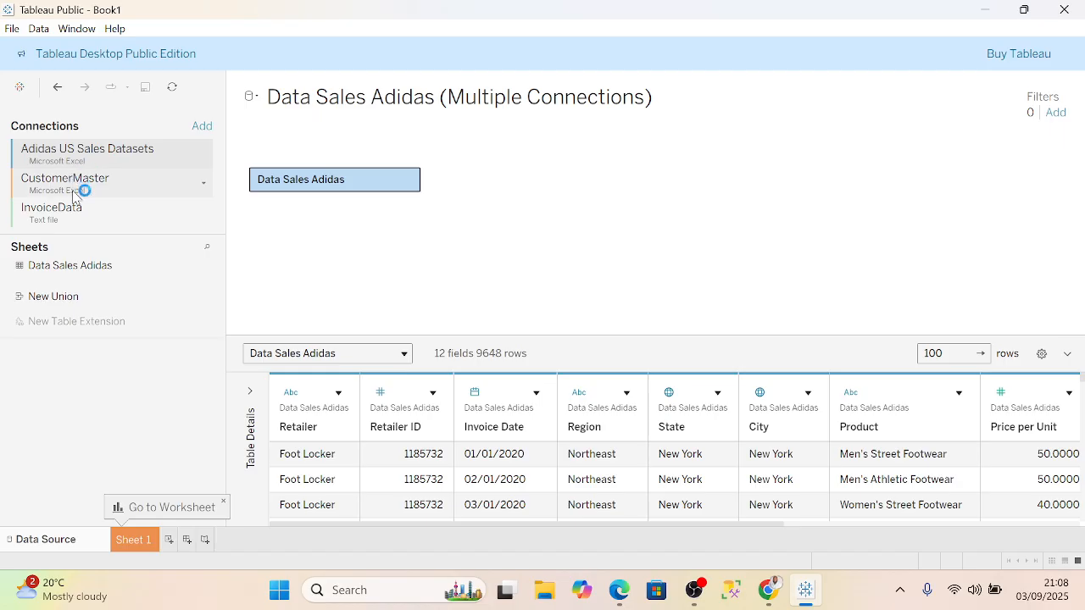
left_click(72, 214)
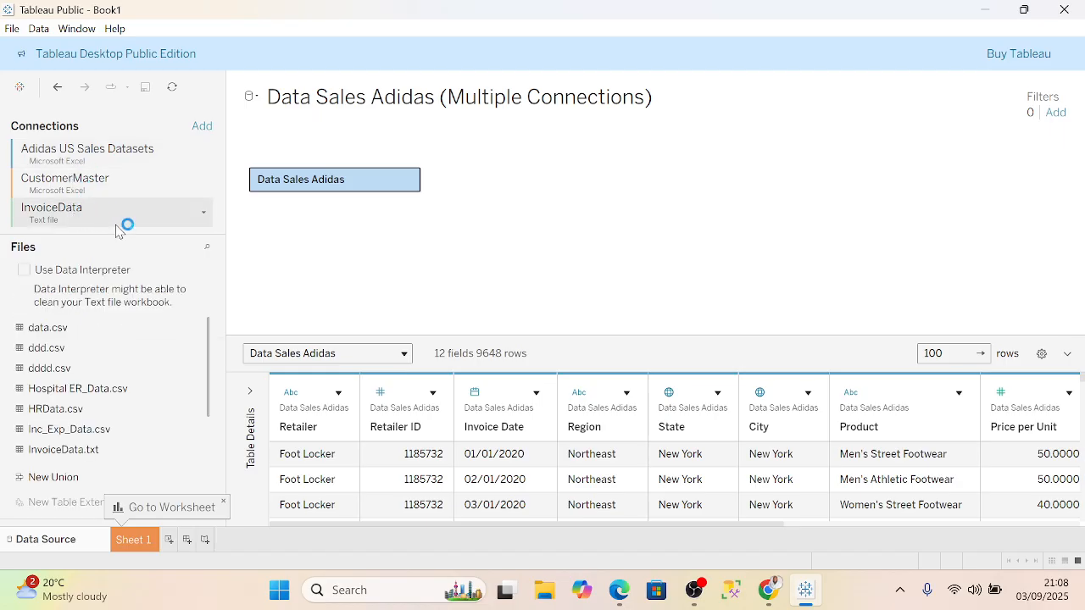
scroll(121, 376, "down", 3)
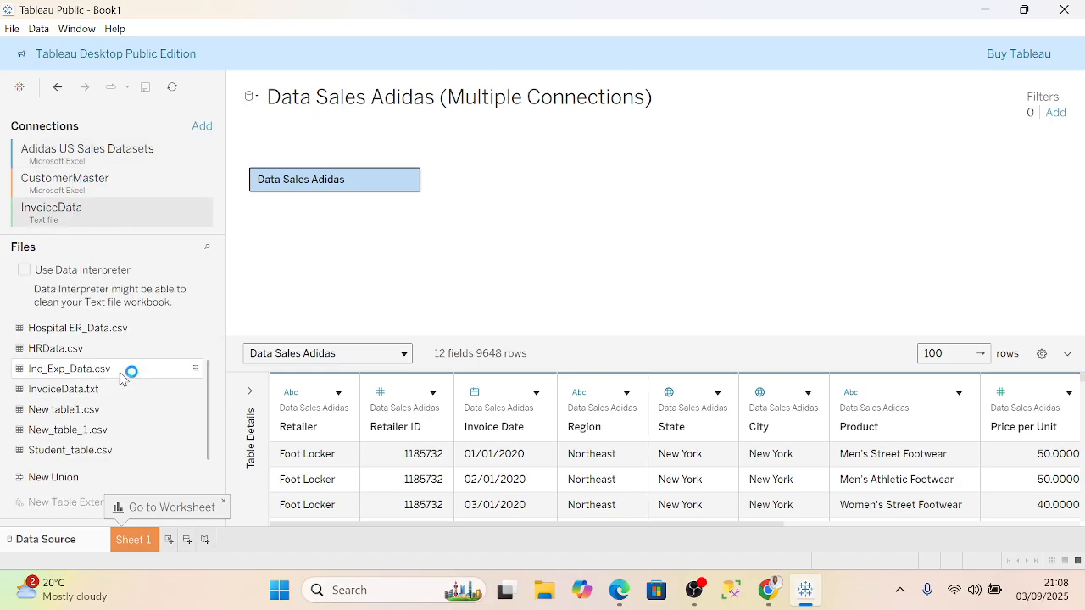
scroll(121, 376, "up", 3)
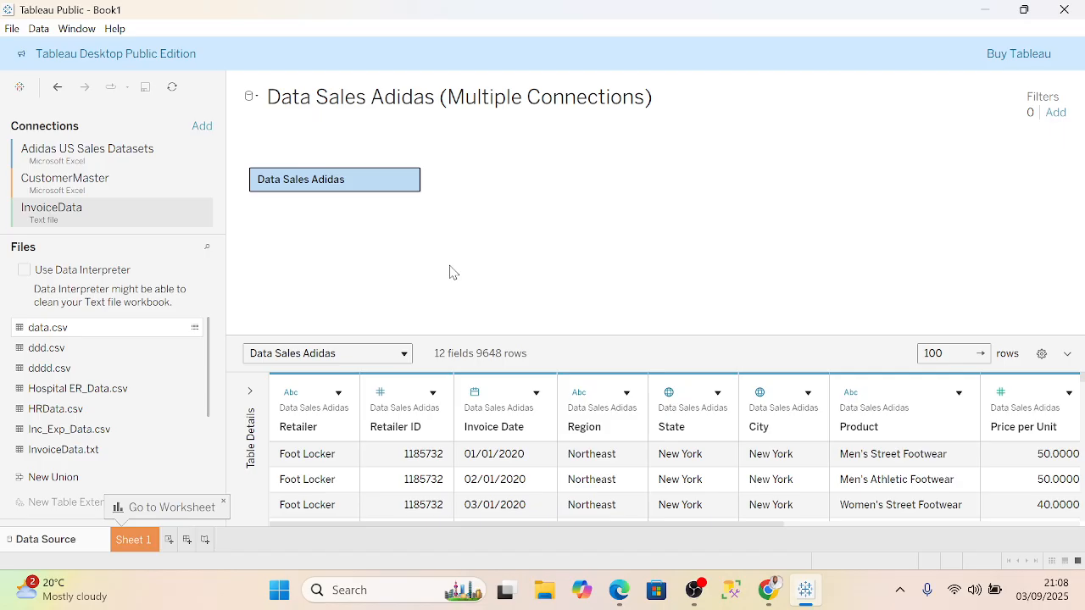
Remove the Data Sales Adidas table from the data model canvas
left_click(57, 163)
left_click(64, 196)
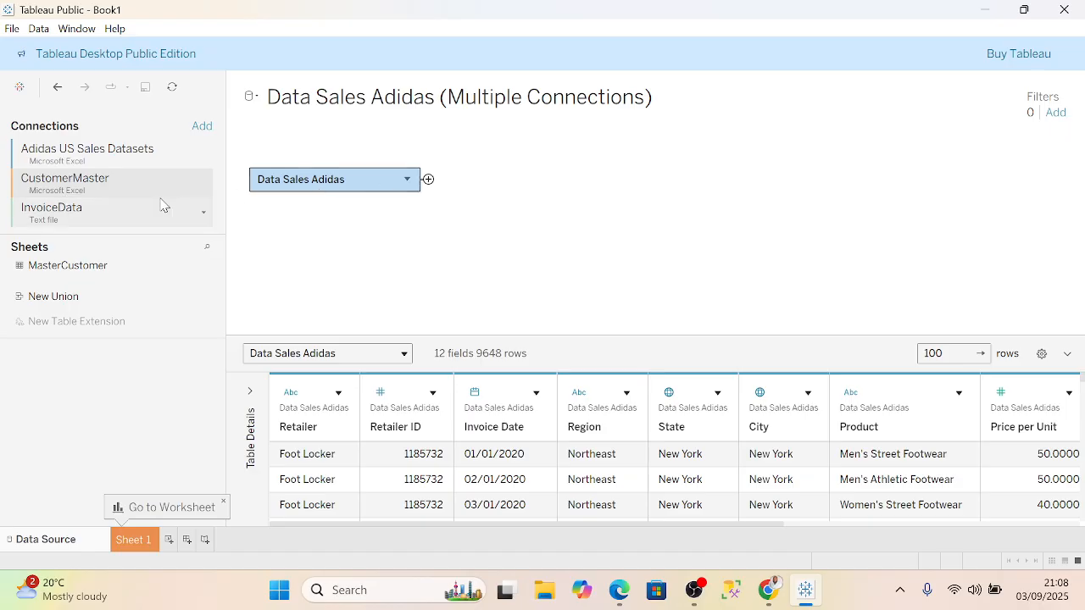
left_click(405, 182)
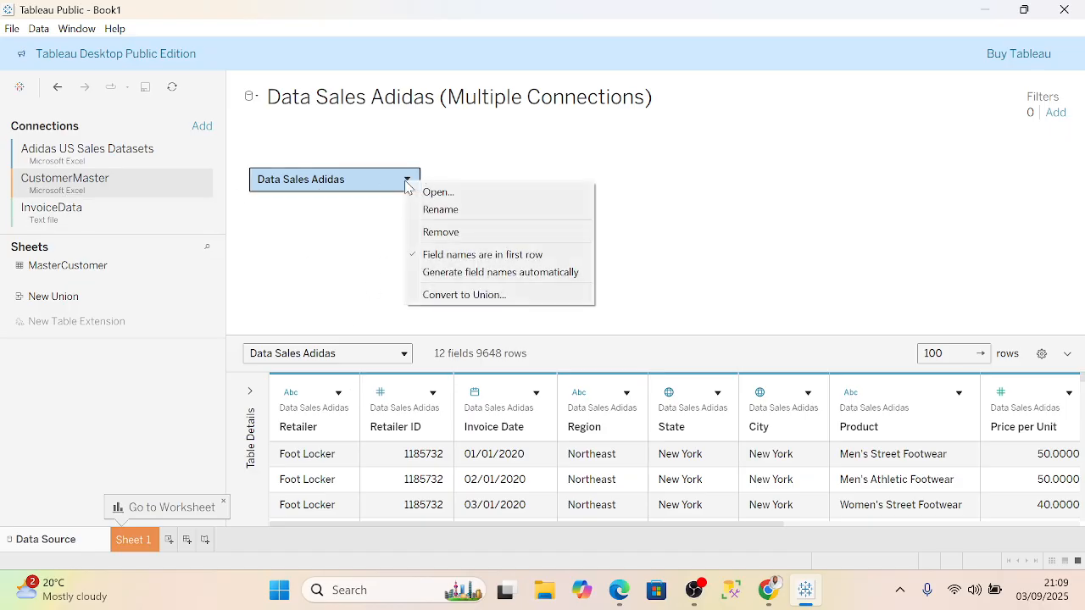
left_click(442, 232)
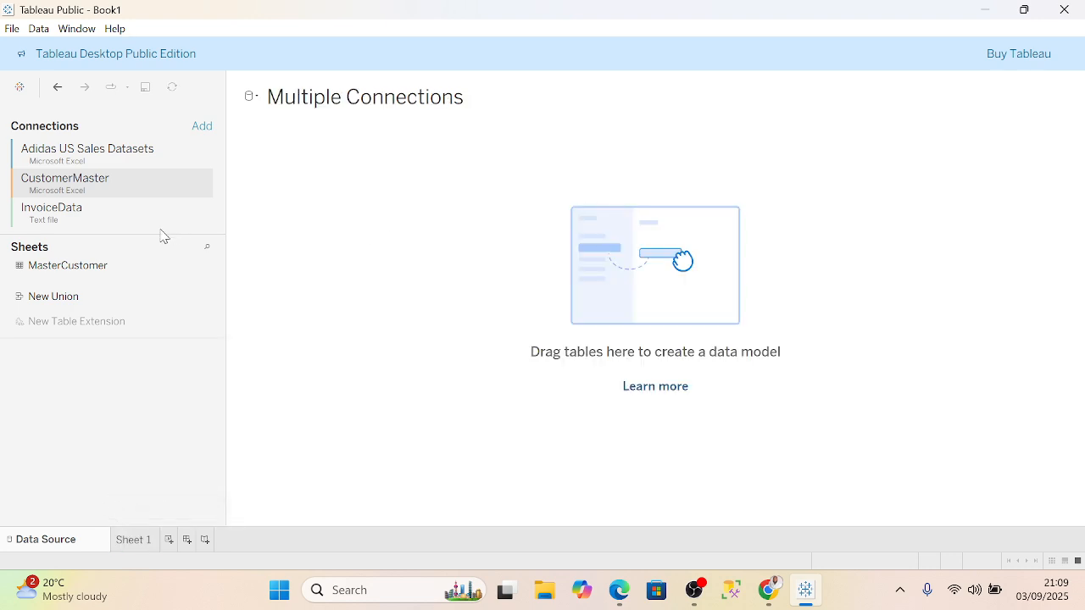
Review the files available under InvoiceData and the sheets available under CustomerMaster
left_click(84, 214)
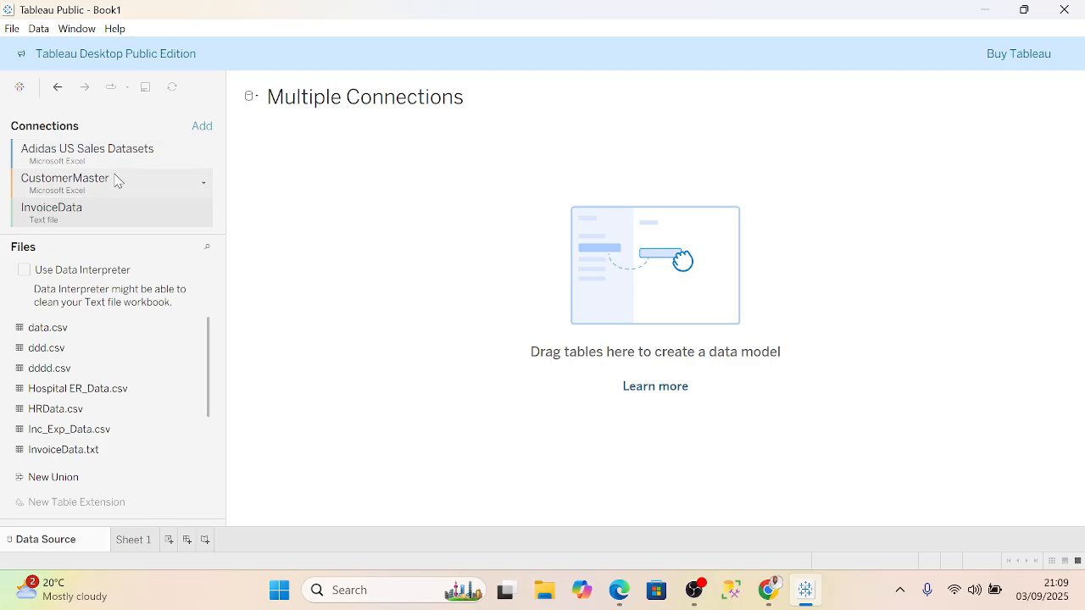
left_click(72, 188)
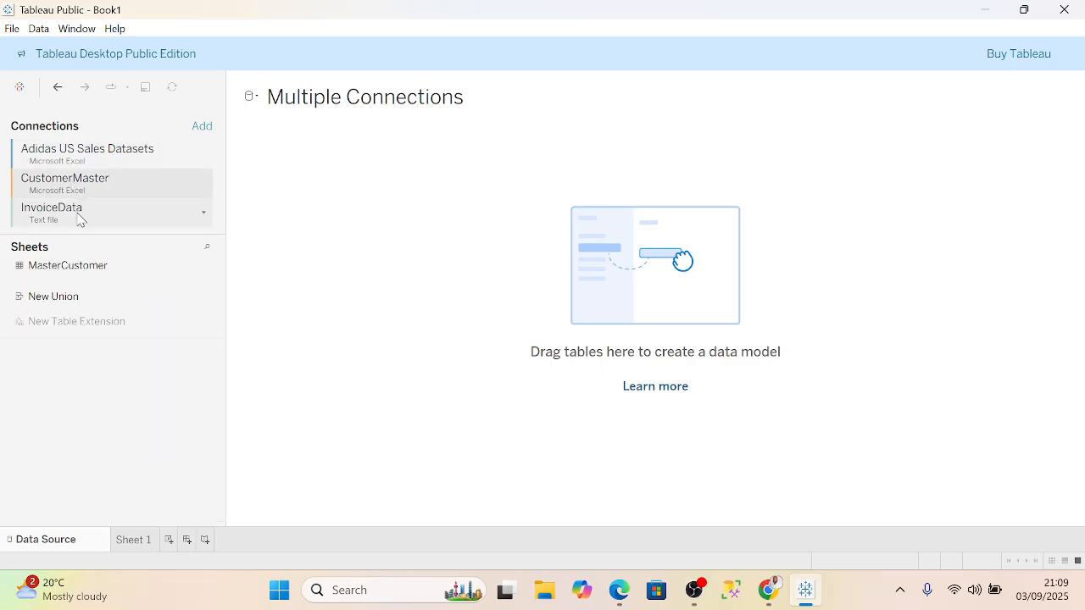
left_click(79, 219)
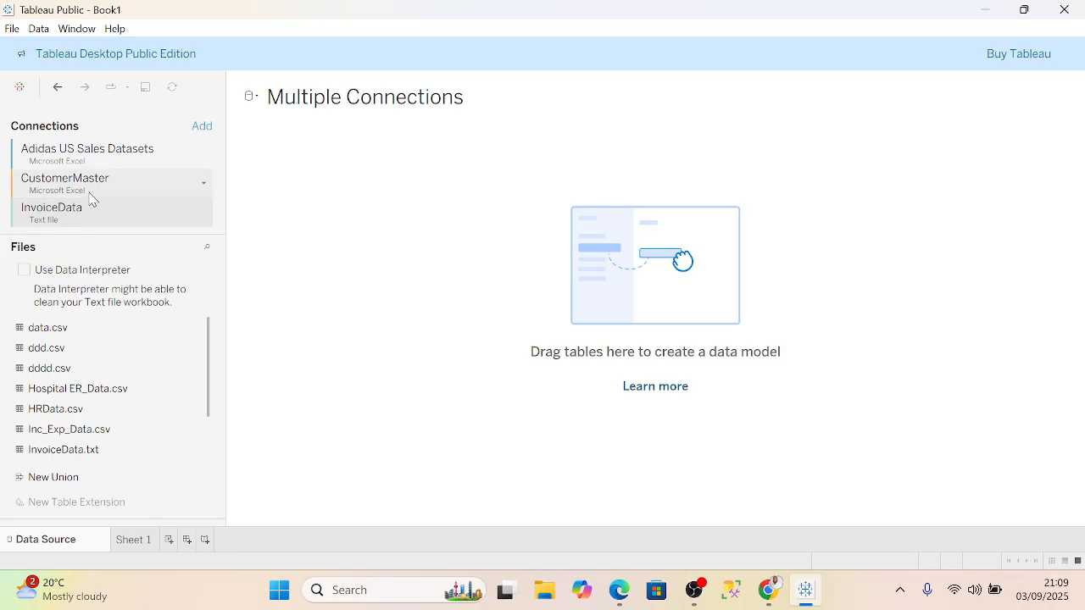
left_click(90, 187)
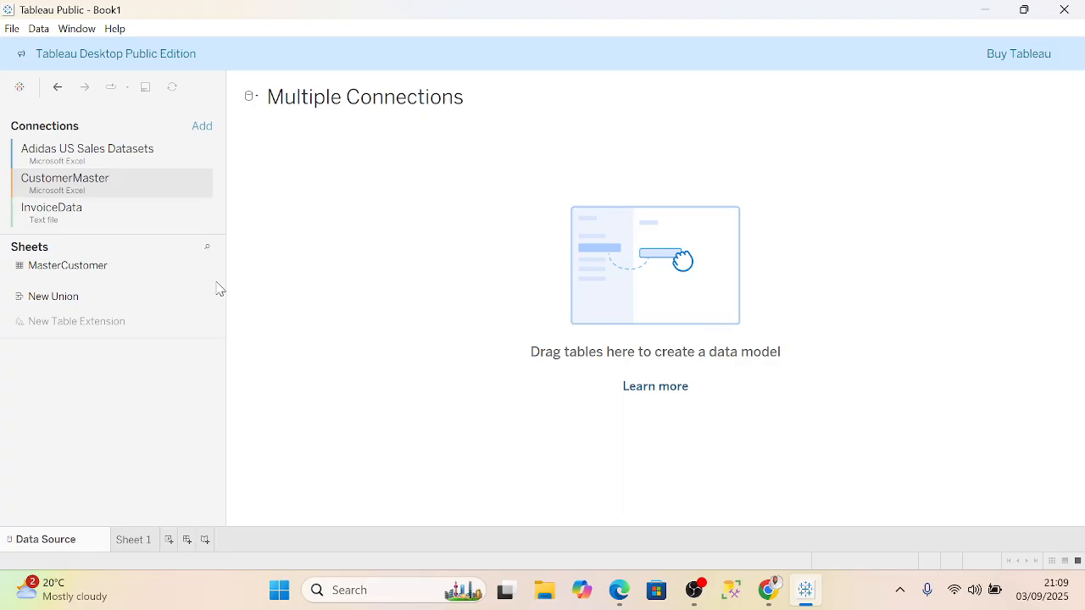
left_click(203, 186)
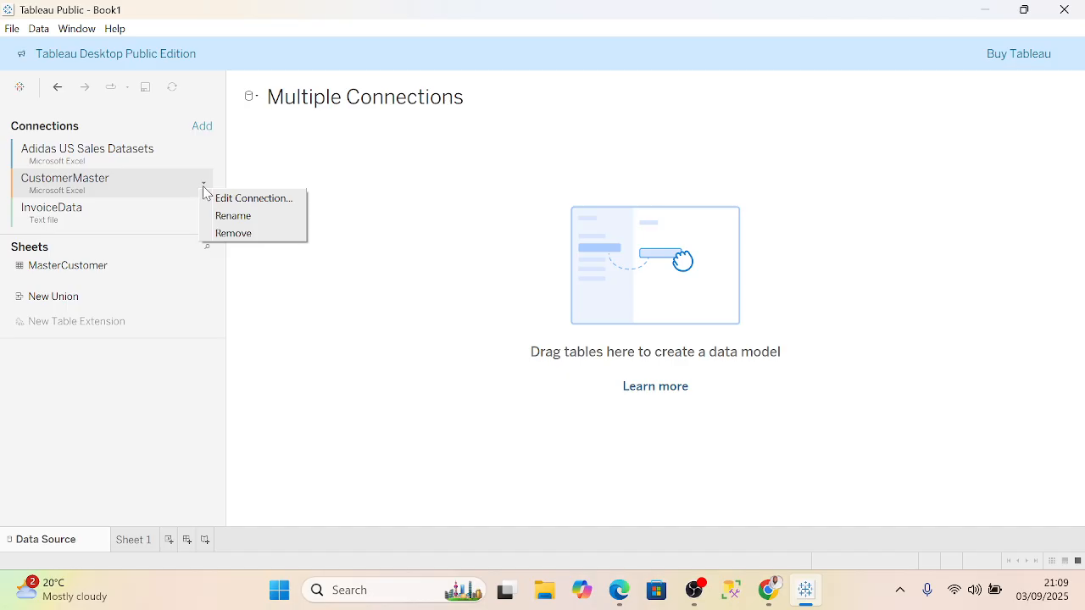
left_click(244, 202)
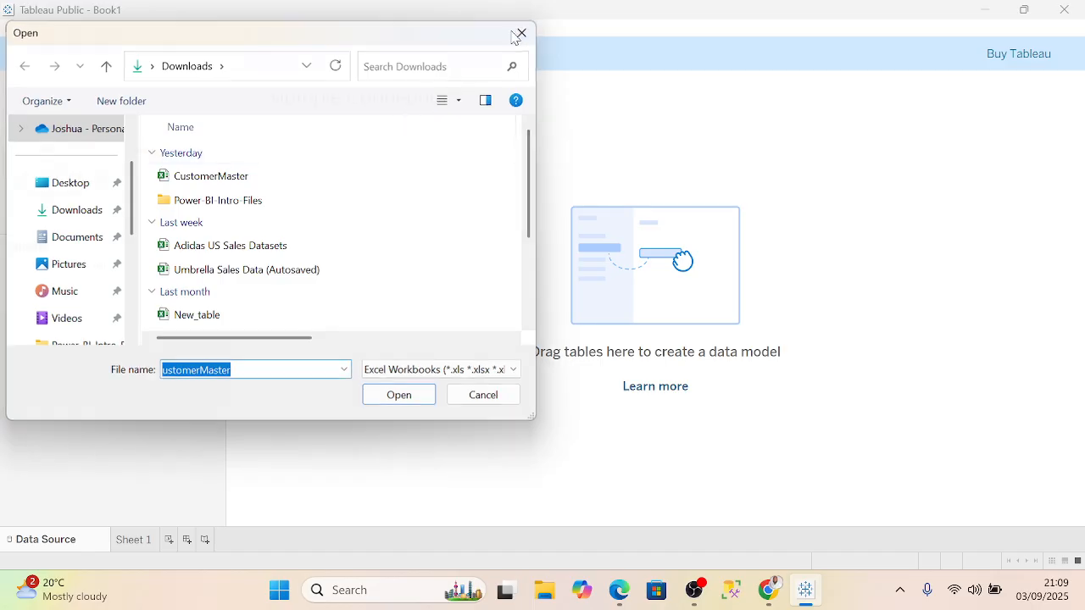
left_click(515, 34)
left_click(73, 161)
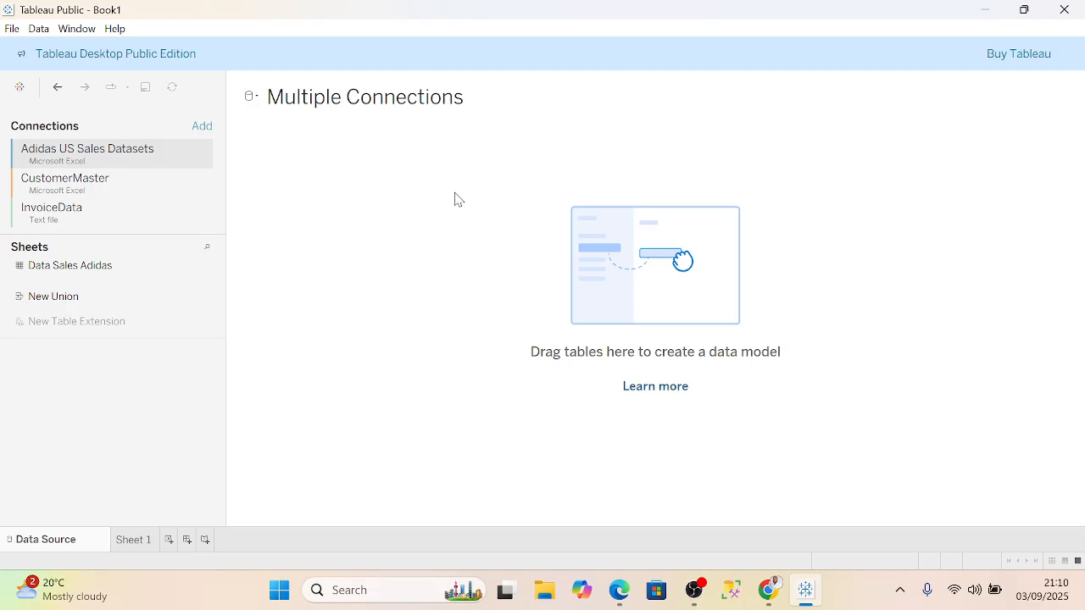
double_click(119, 152)
left_click(119, 153)
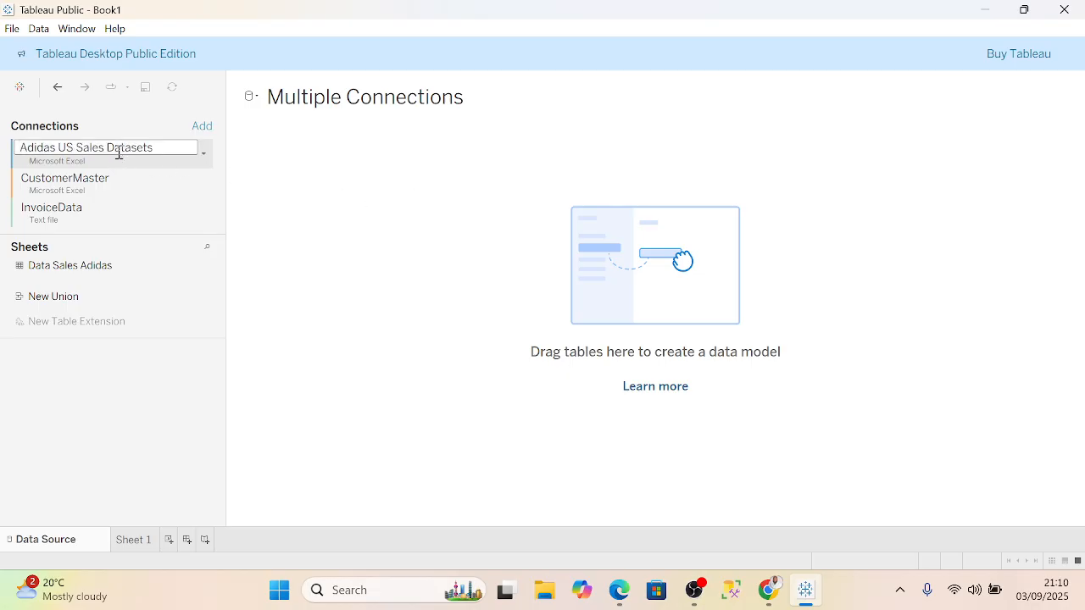
left_click(166, 167)
Look over the edit, rename and remove options of the CustomerMaster connection and show the InvoiceData files
left_click(99, 194)
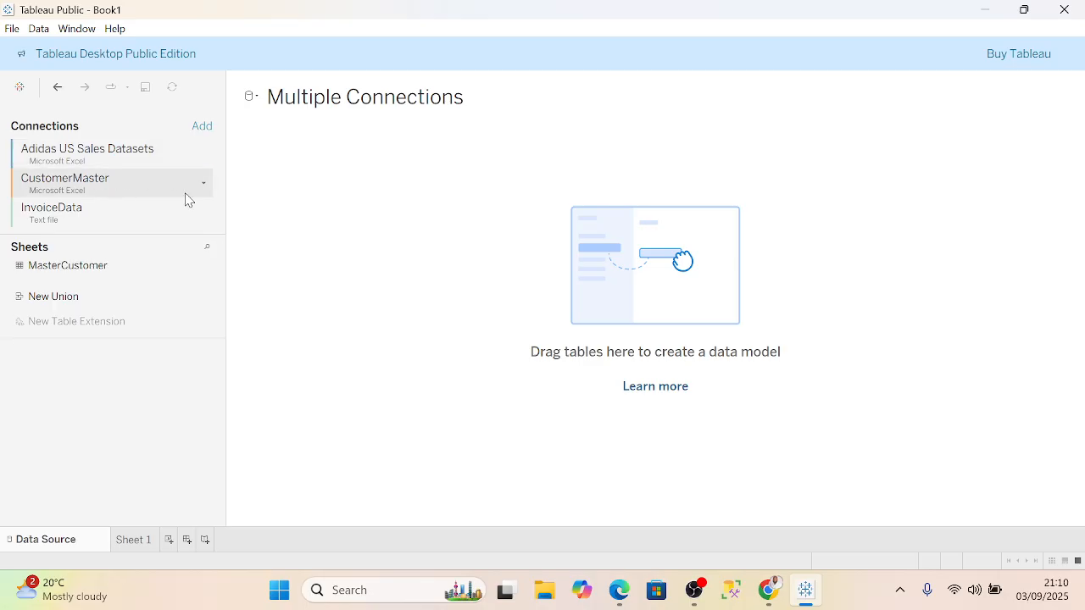
left_click(203, 183)
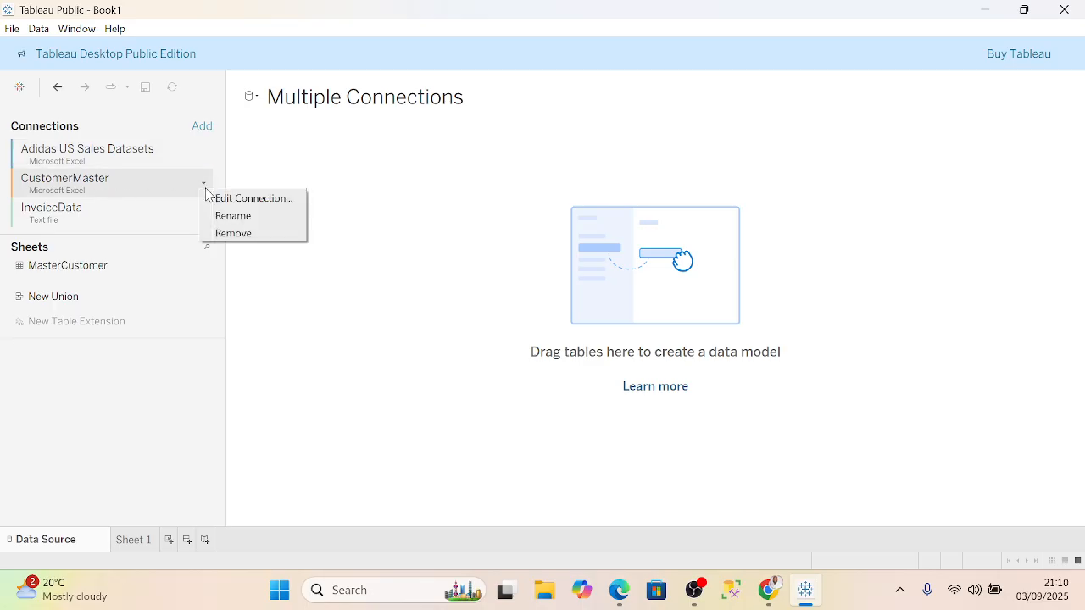
left_click(487, 223)
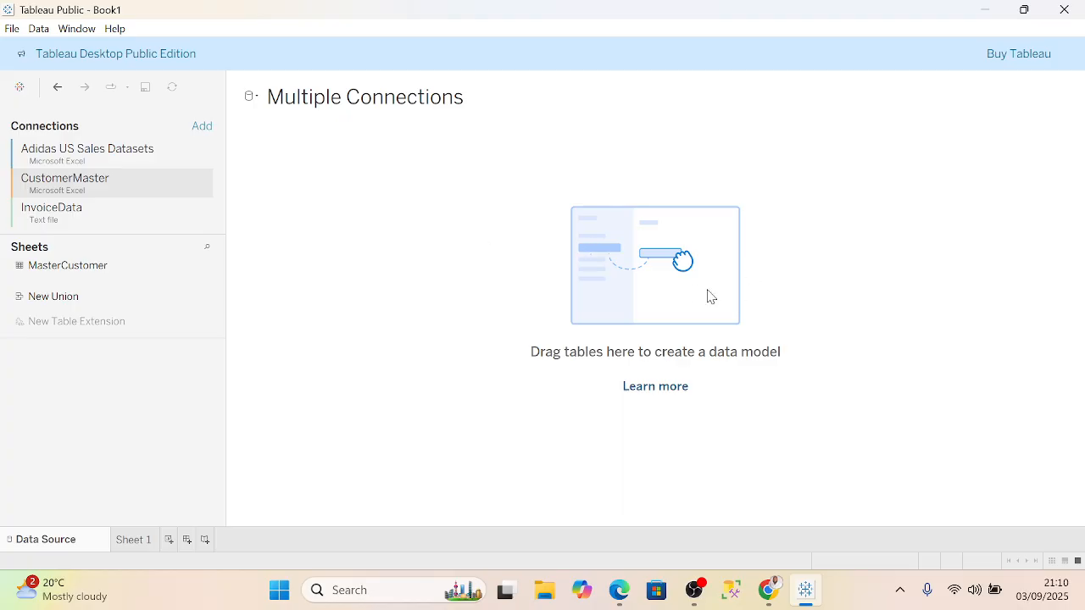
left_click(59, 212)
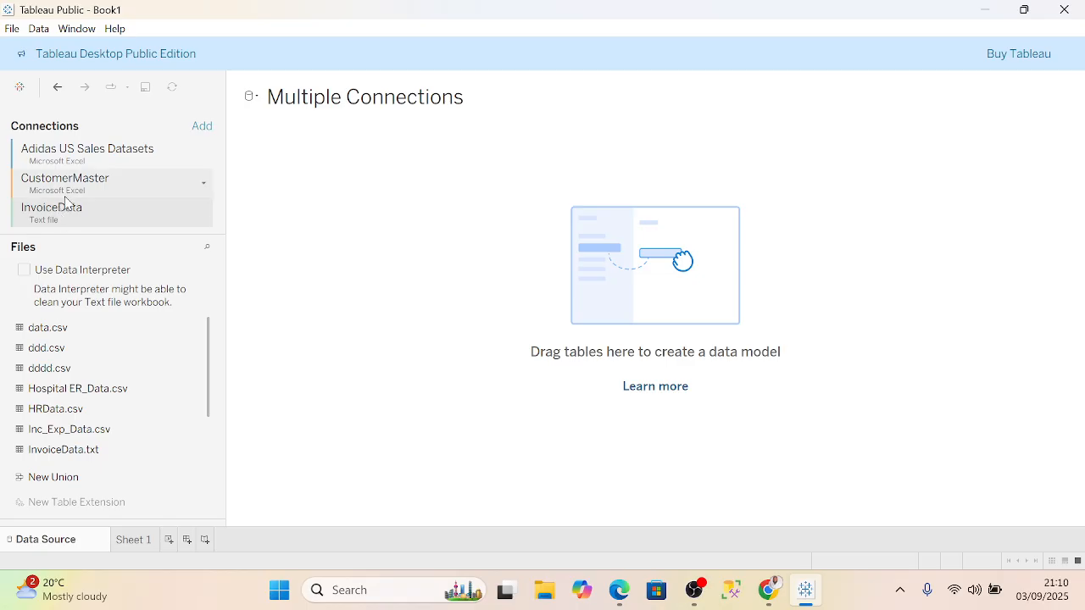
Add the CustomerMaster connection's MasterCustomer sheet to the data model canvas, collapse its table details and review the data preview rows
left_click(70, 187)
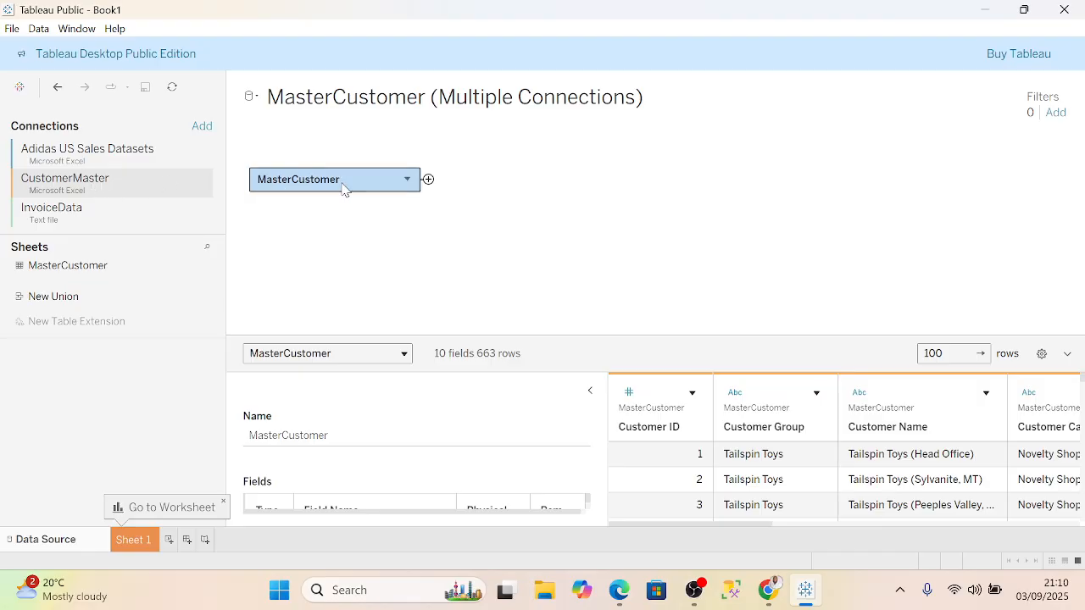
left_click(590, 391)
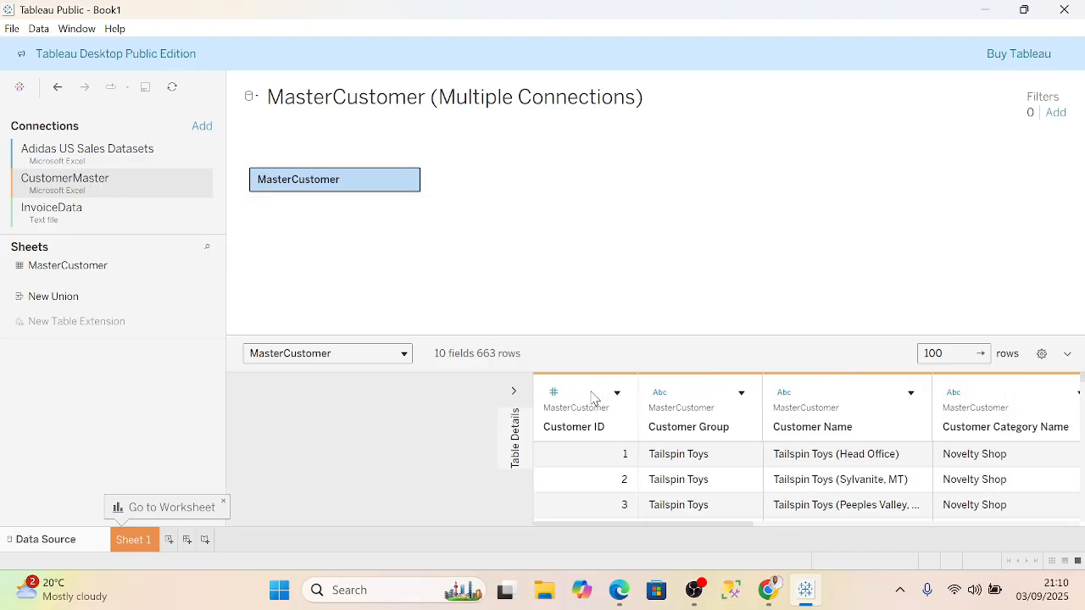
scroll(431, 460, "down", 2)
scroll(526, 462, "up", 2)
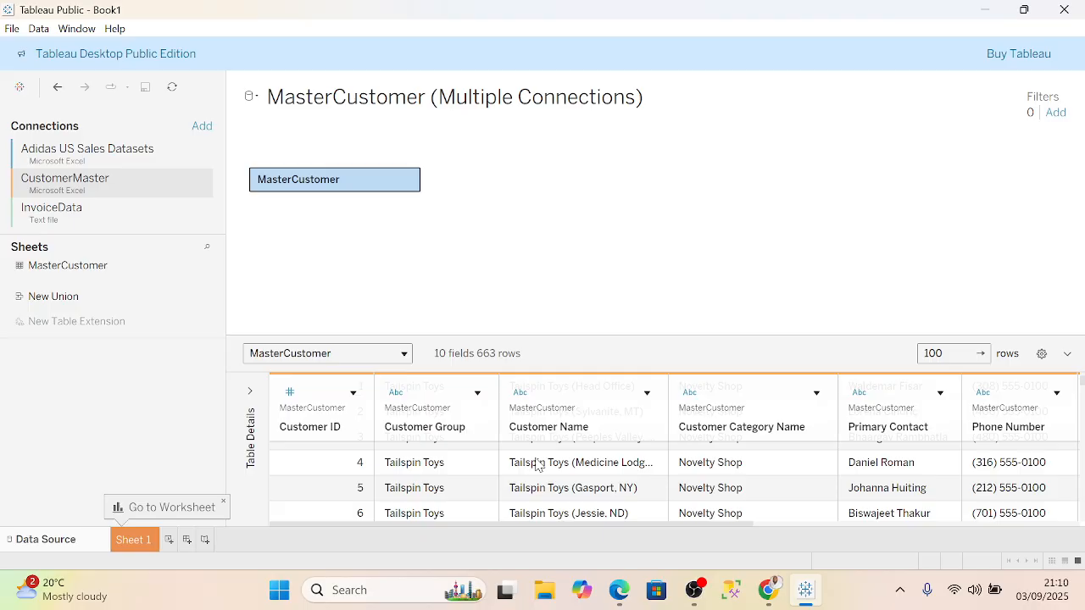
scroll(537, 464, "down", 7)
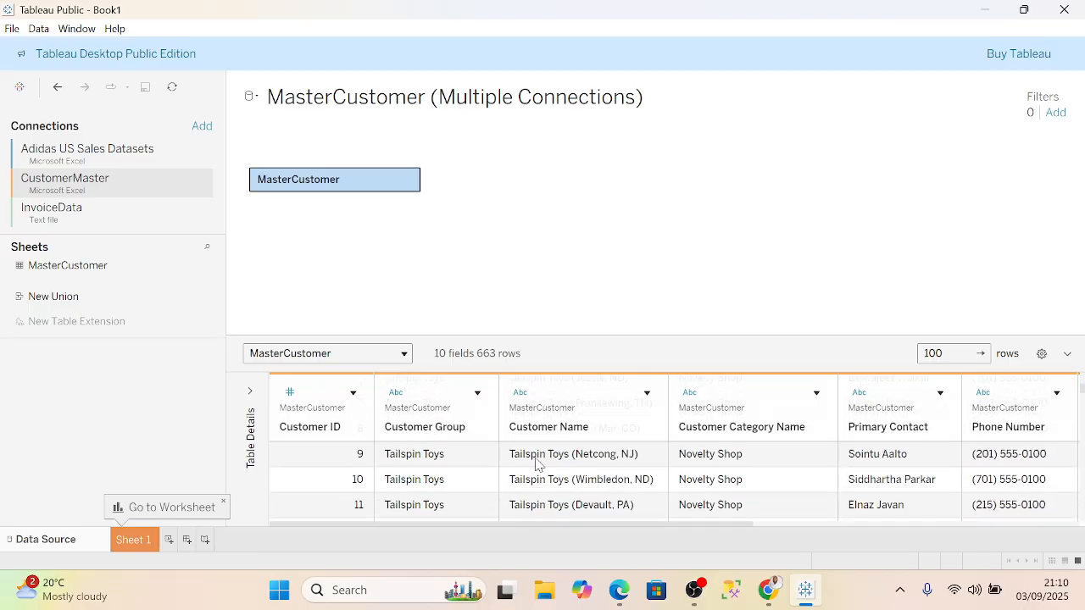
scroll(539, 472, "down", 6)
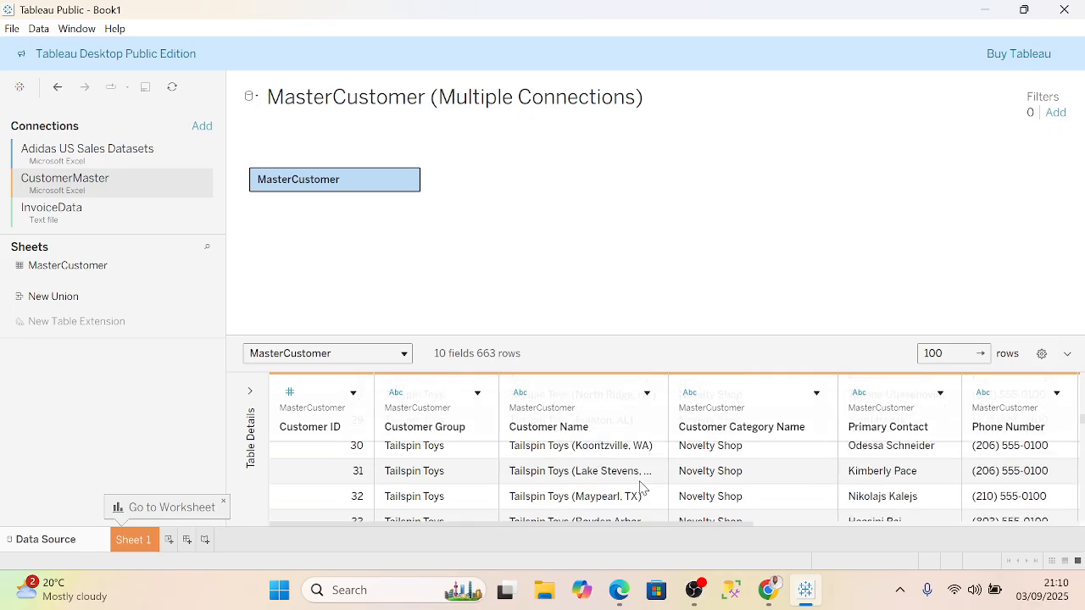
scroll(694, 490, "up", 1)
scroll(694, 490, "up", 6)
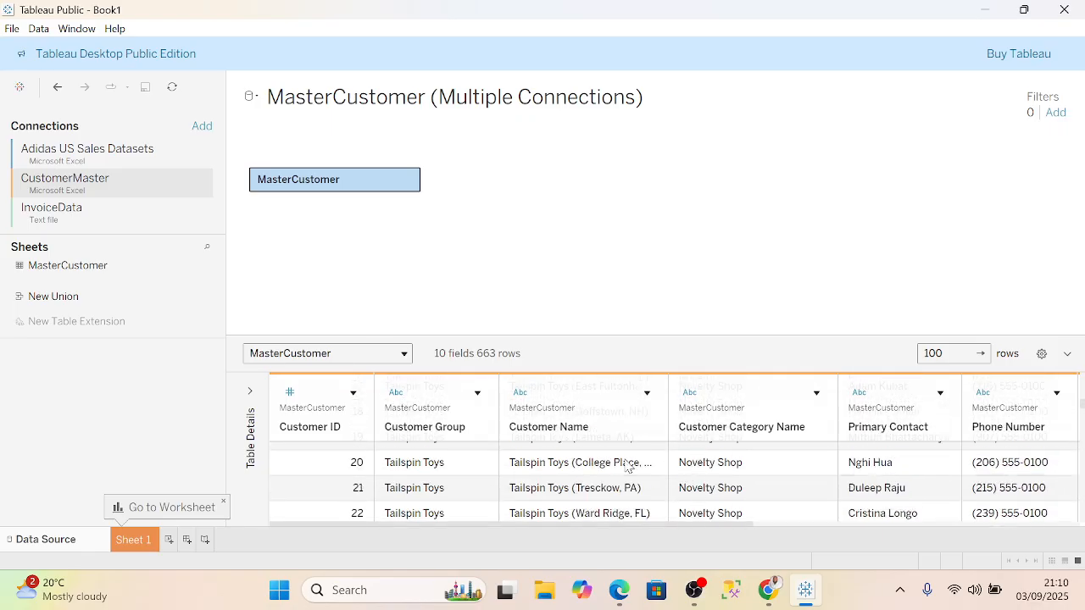
Add InvoiceData.txt from the InvoiceData connection to the canvas, linked to MasterCustomer
left_click(108, 220)
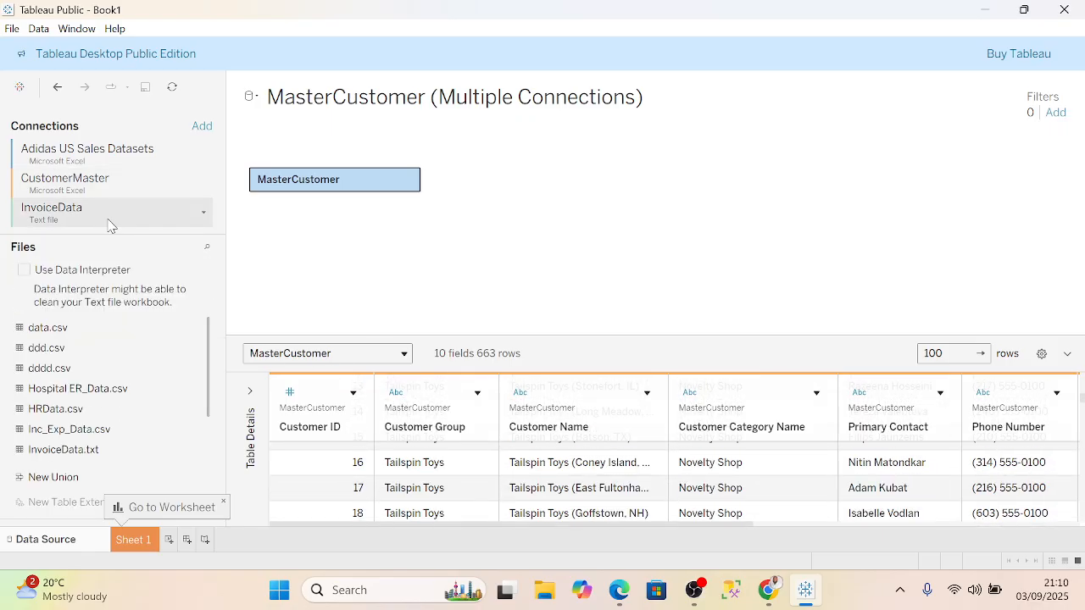
scroll(123, 388, "down", 1)
scroll(127, 390, "up", 1)
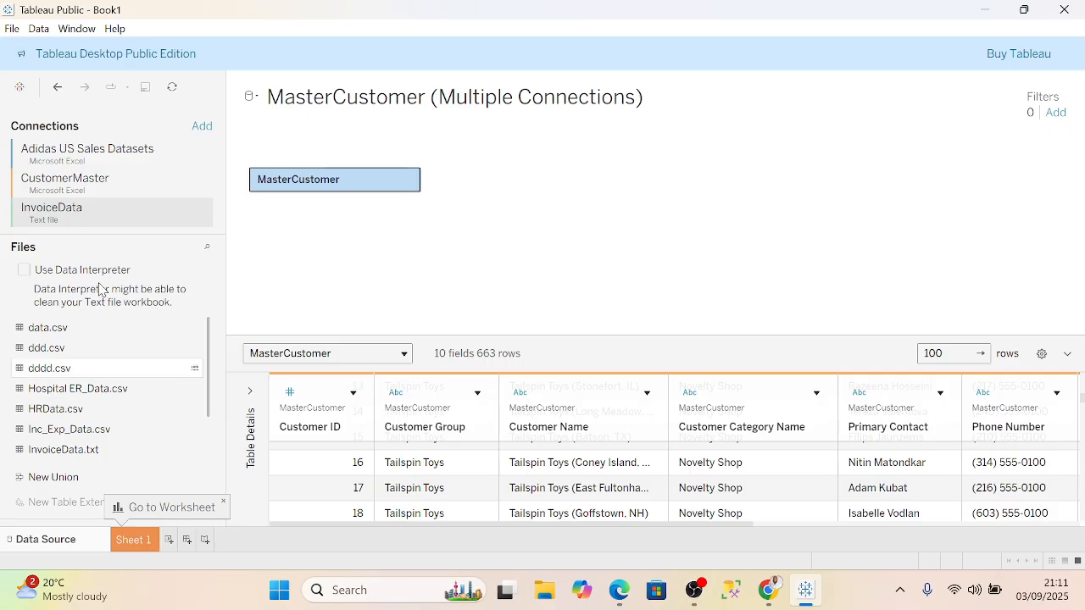
scroll(106, 356, "down", 1)
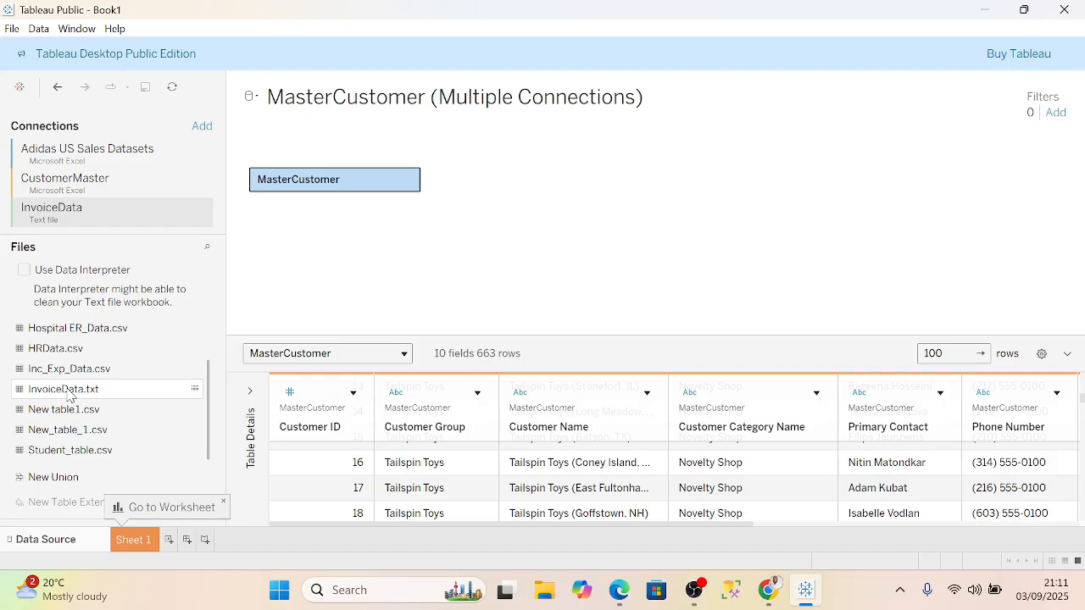
left_click_drag(69, 395, 551, 188)
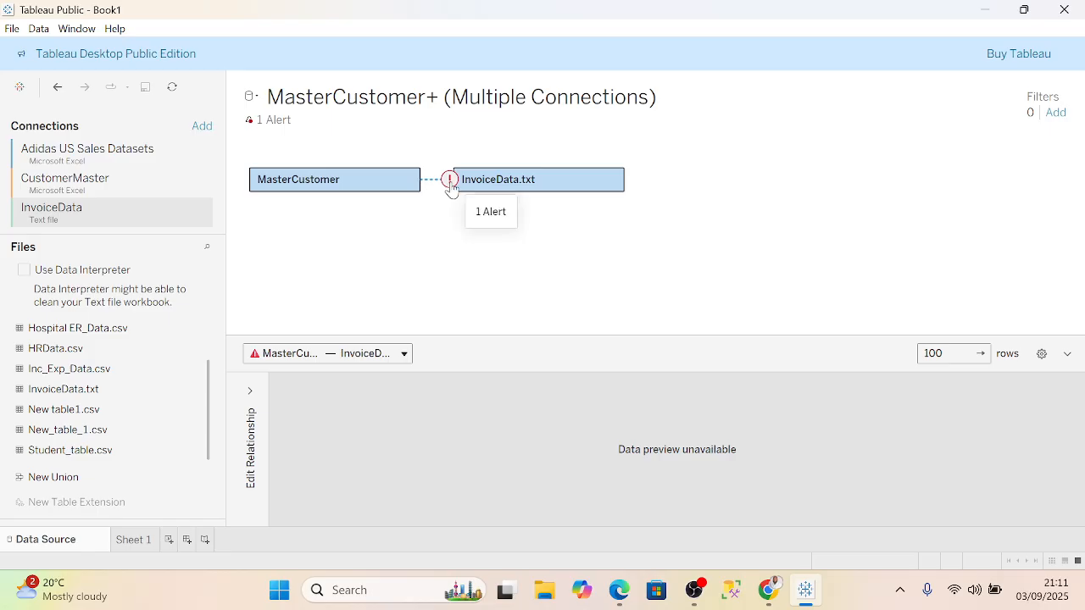
Read the alert on the relationship between MasterCustomer and InvoiceData.txt, and look over the InvoiceData.txt table options
left_click(450, 182)
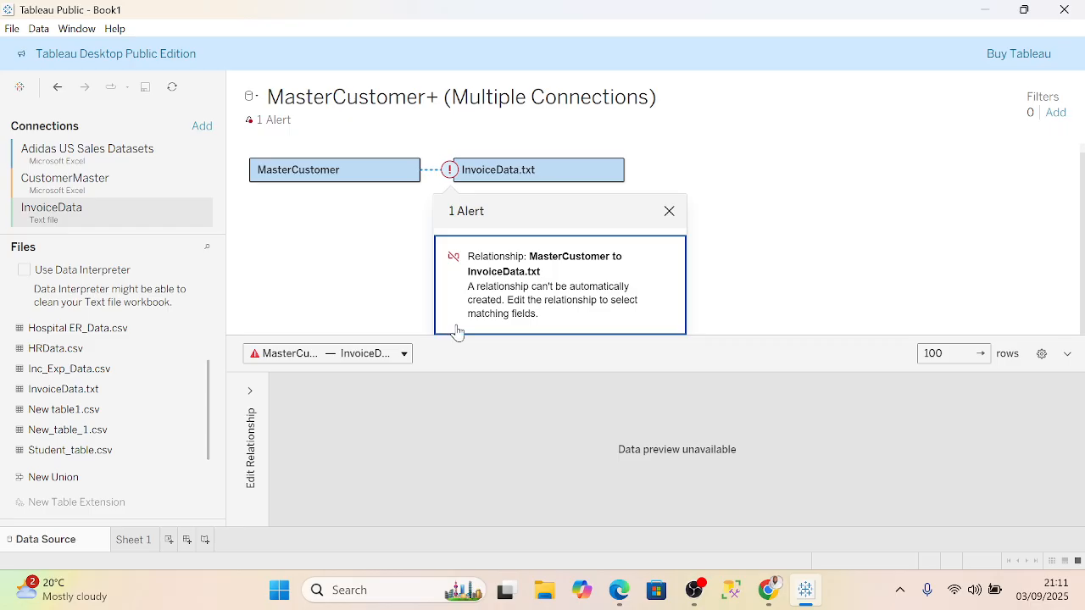
left_click(320, 274)
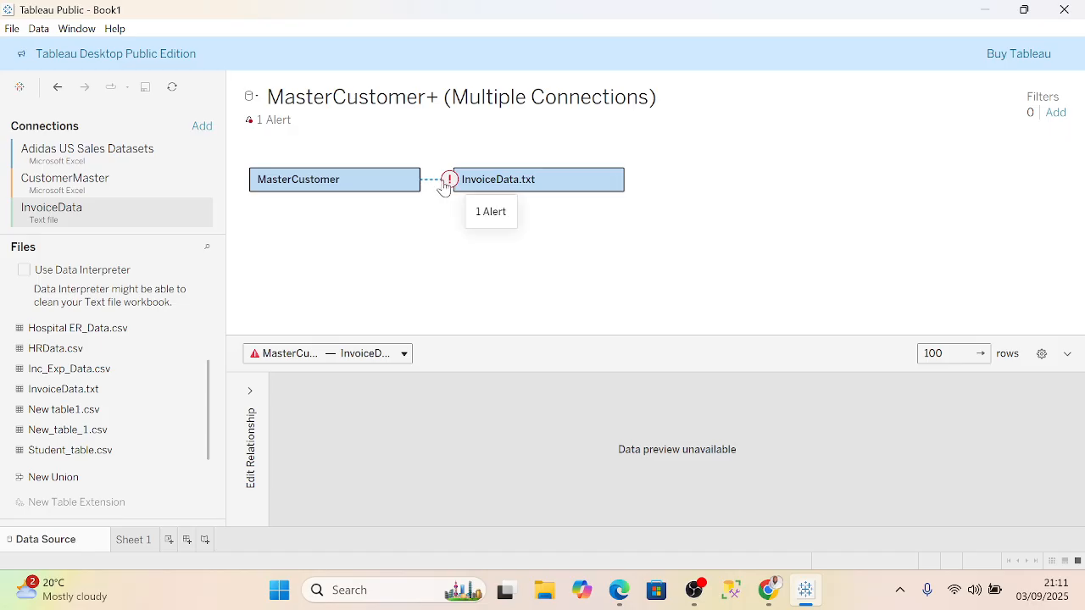
left_click(611, 181)
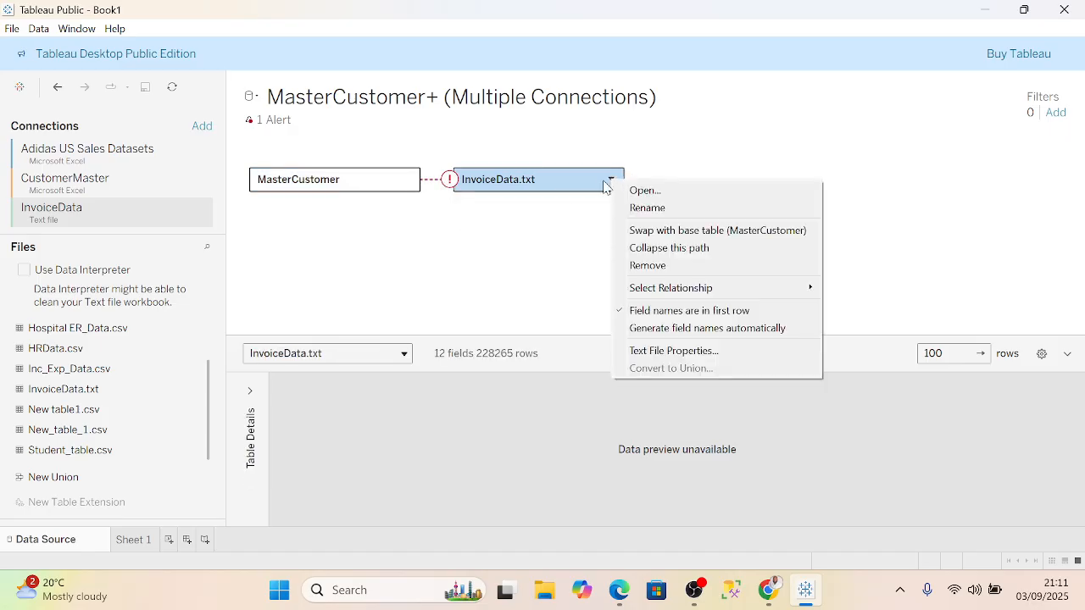
left_click(543, 269)
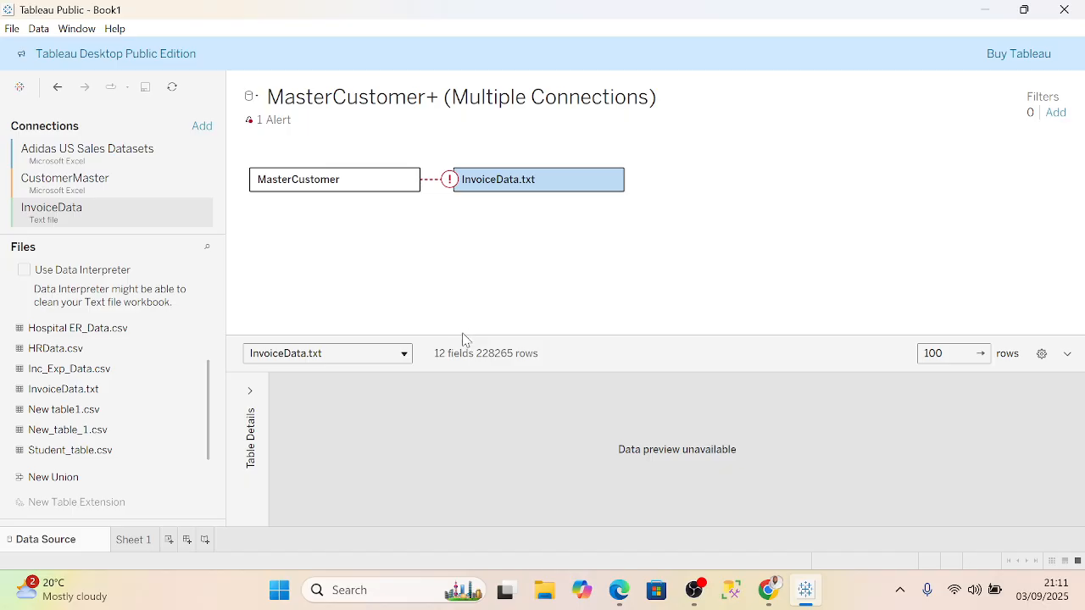
Switch the preview between InvoiceData.txt and its relationship with MasterCustomer, and select that relationship again from the MasterCustomer table
left_click(402, 354)
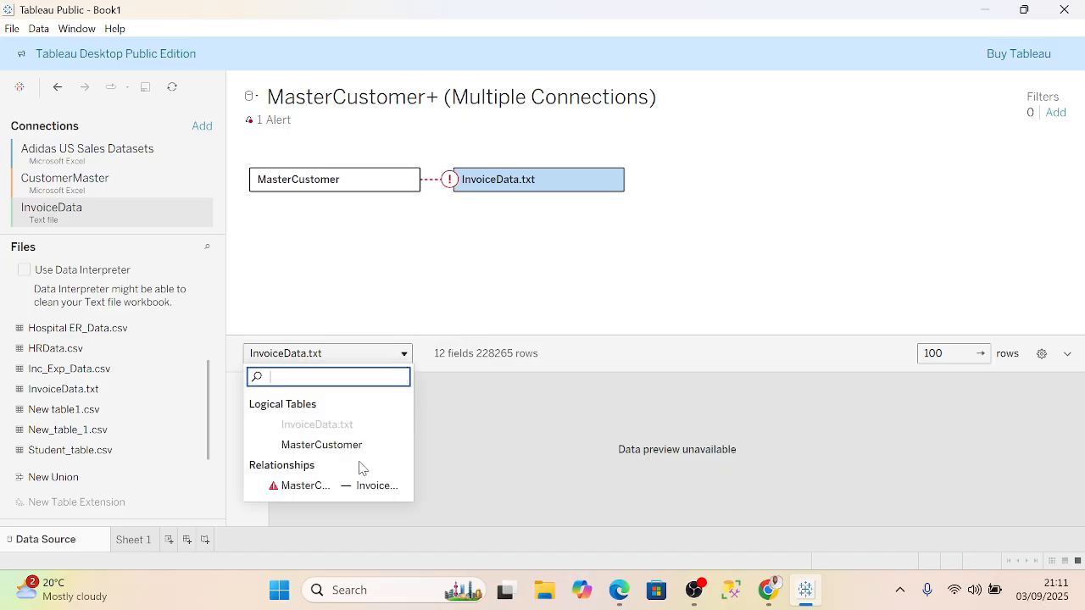
left_click(334, 481)
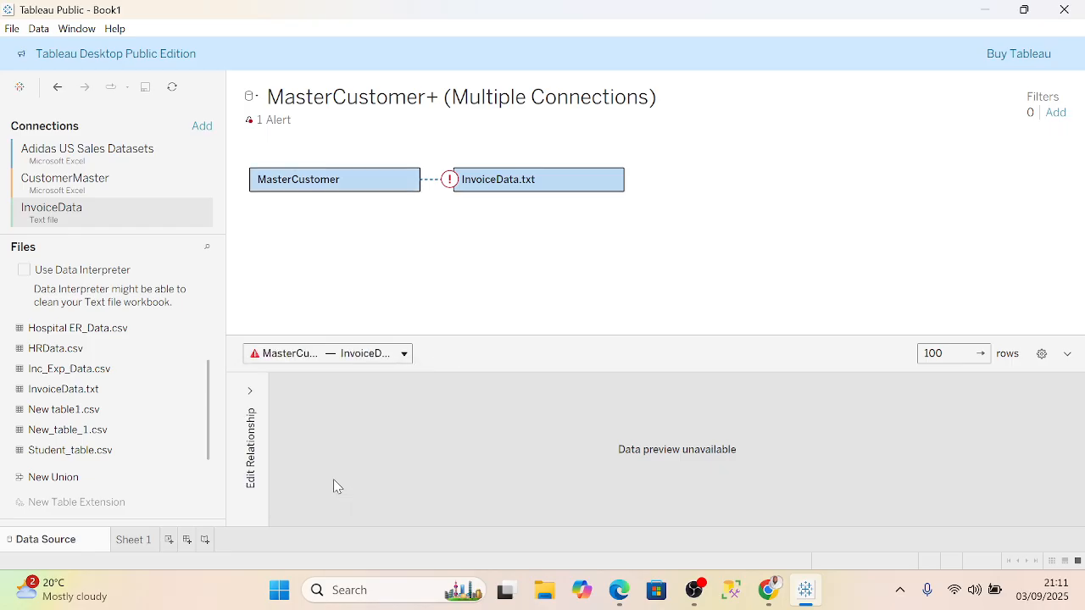
left_click(404, 354)
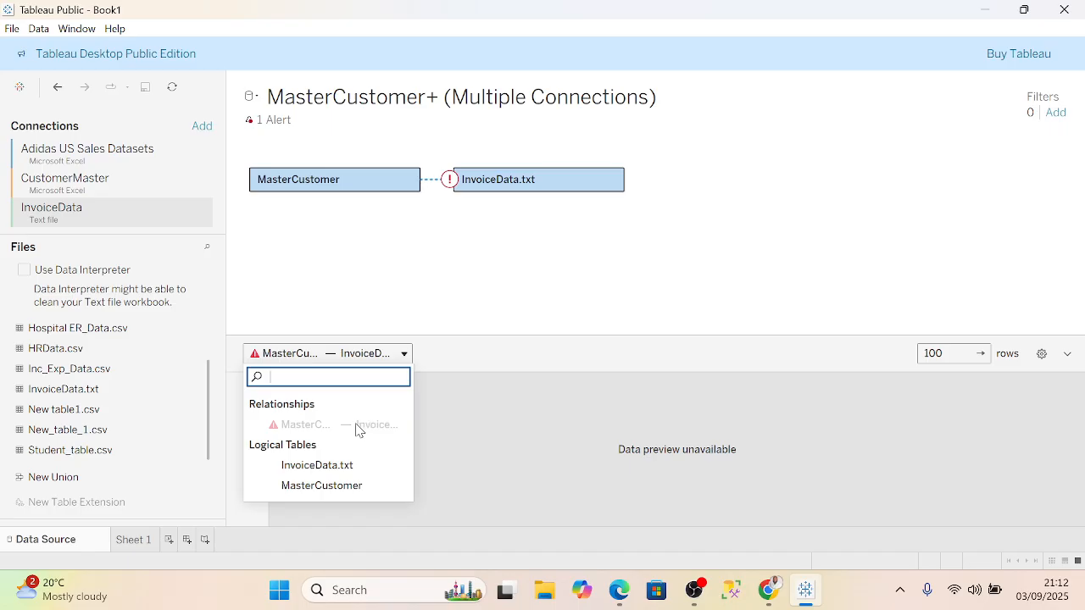
left_click(303, 466)
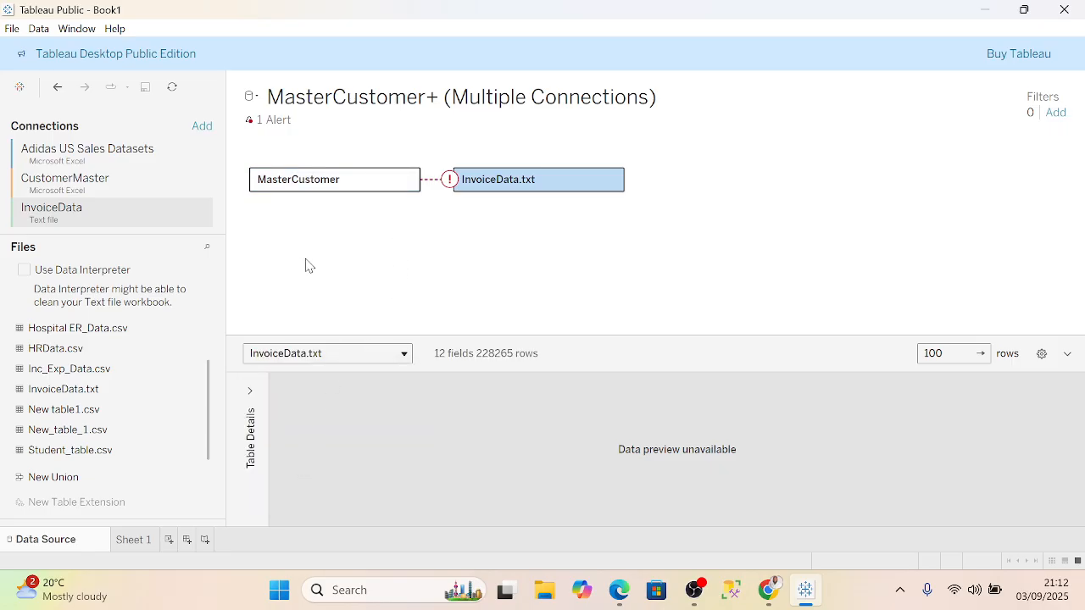
left_click(408, 180)
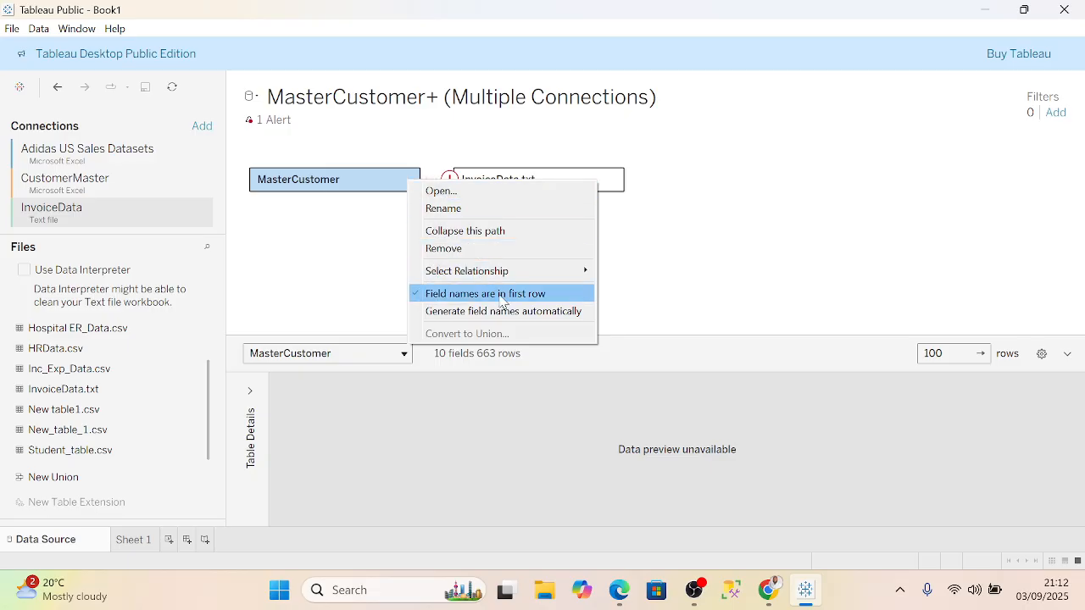
mouse_move(550, 275)
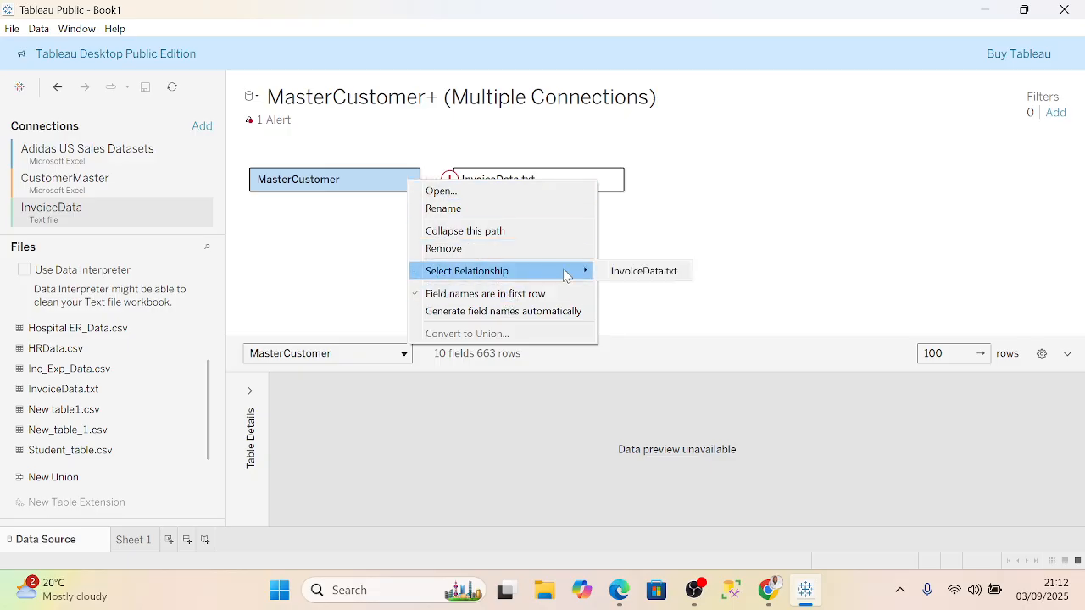
left_click(649, 272)
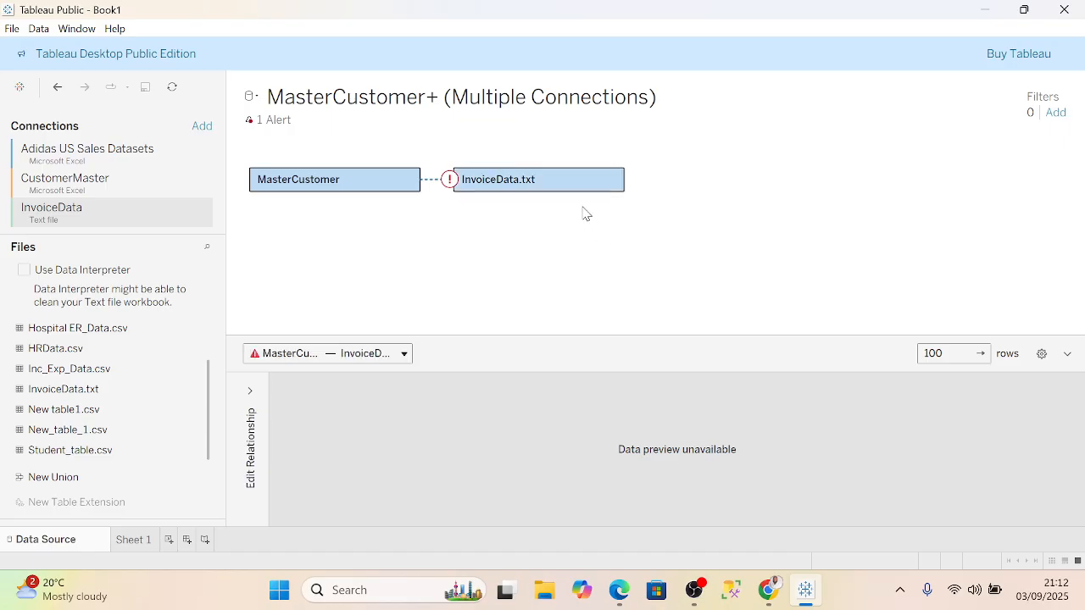
Remove the InvoiceData.txt table from the data model canvas
left_click(614, 179)
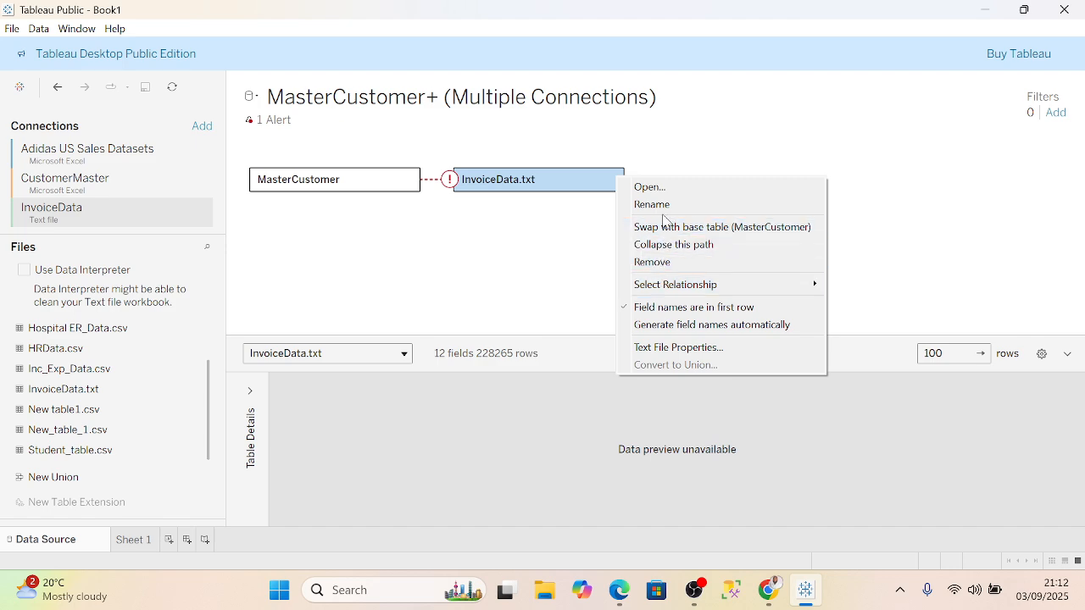
left_click(661, 264)
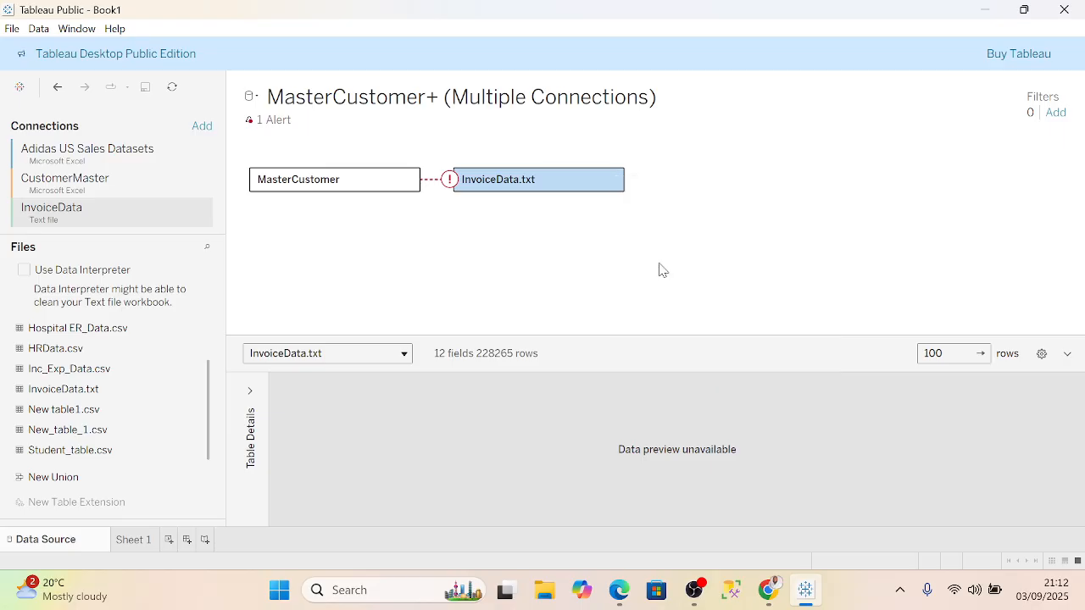
Turn on Data Interpreter to clean the files of the InvoiceData connection
scroll(122, 392, "up", 3)
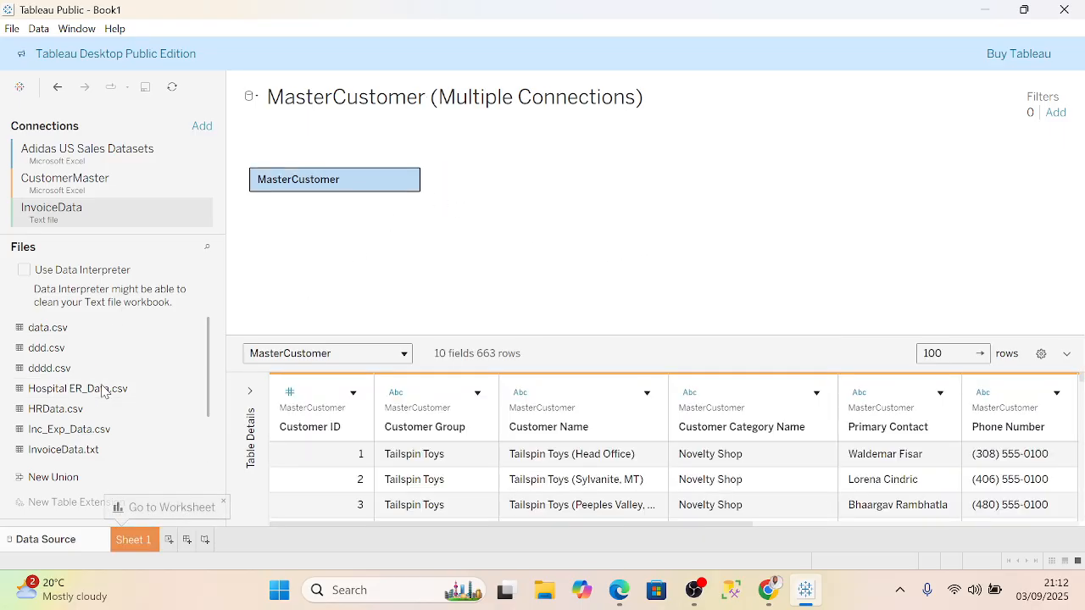
scroll(118, 403, "down", 3)
scroll(118, 399, "up", 3)
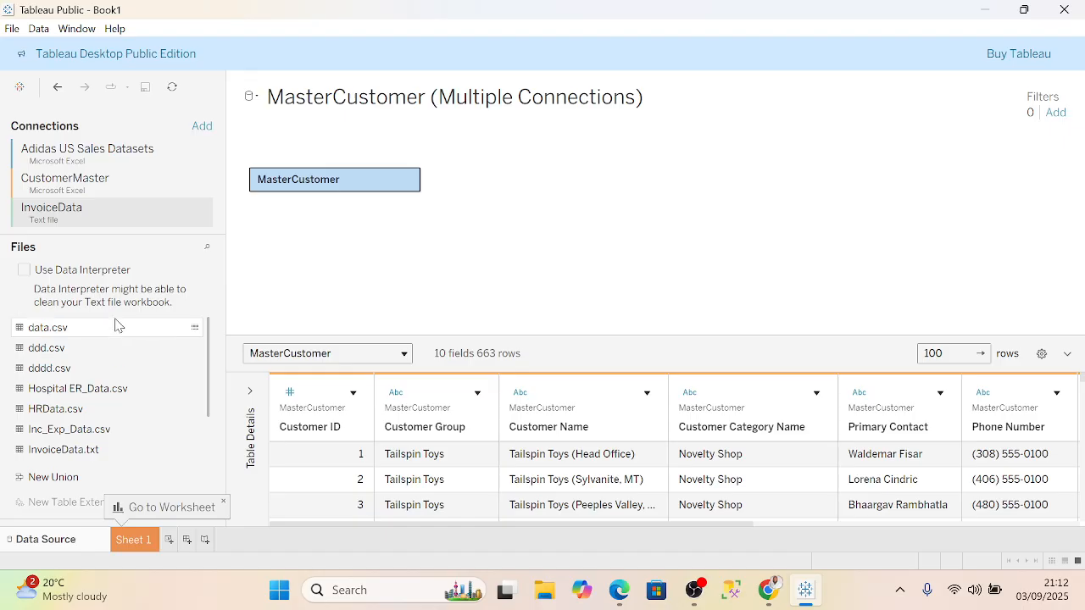
left_click(28, 271)
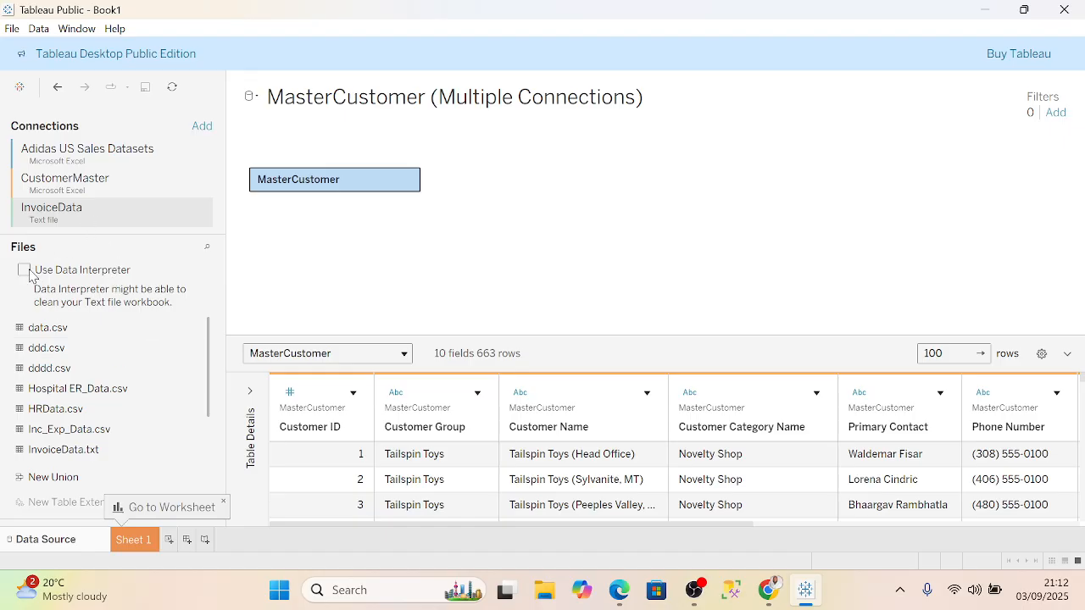
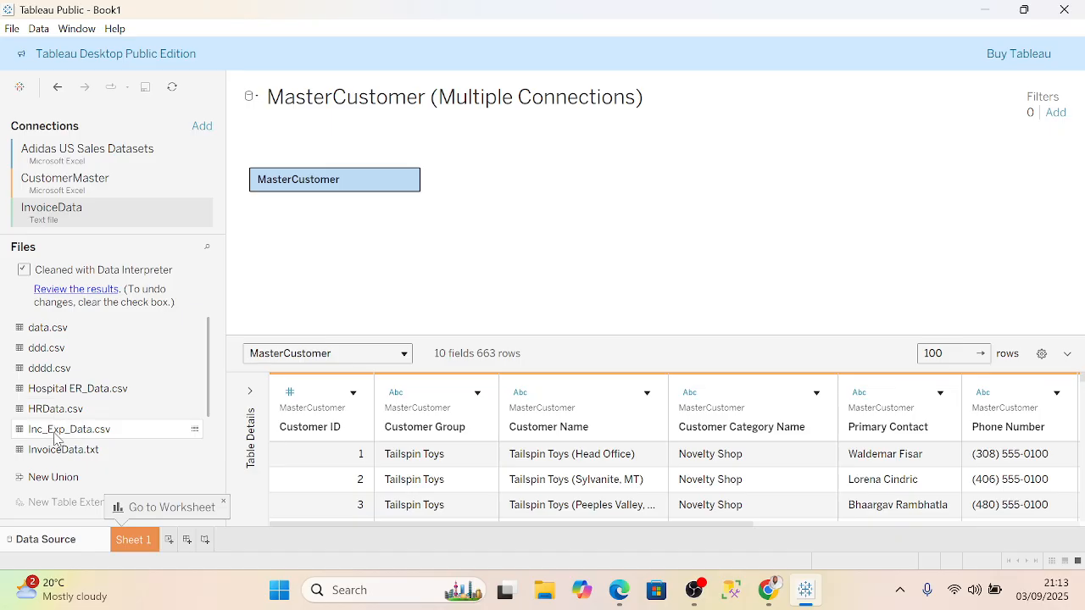
Add InvoiceData.txt as a separate base table above MasterCustomer and dismiss the multiple base tables notice
scroll(54, 435, "down", 1)
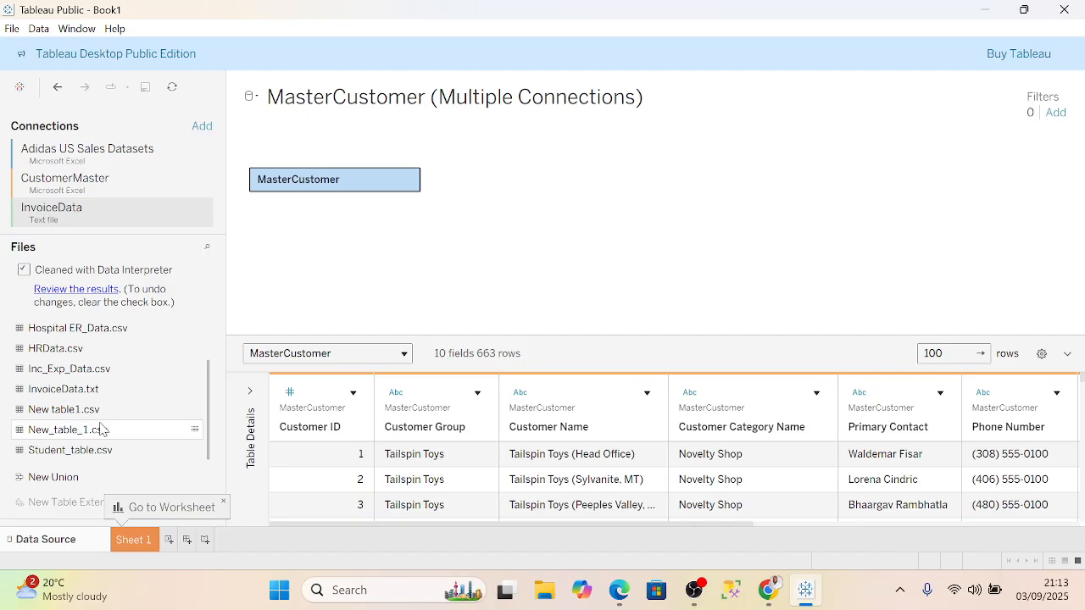
left_click_drag(298, 320, 291, 260)
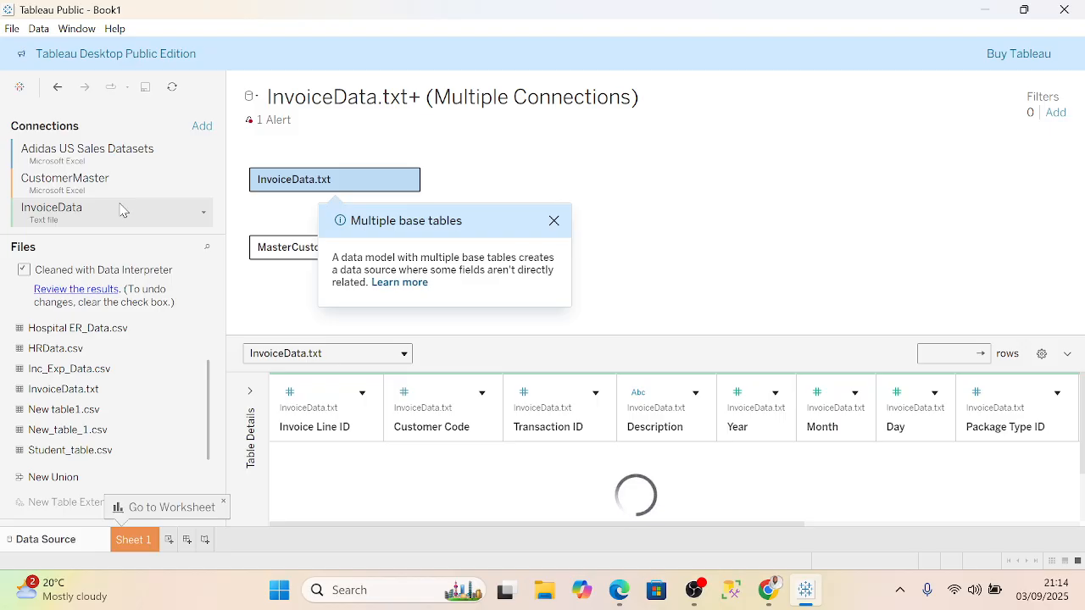
left_click(554, 221)
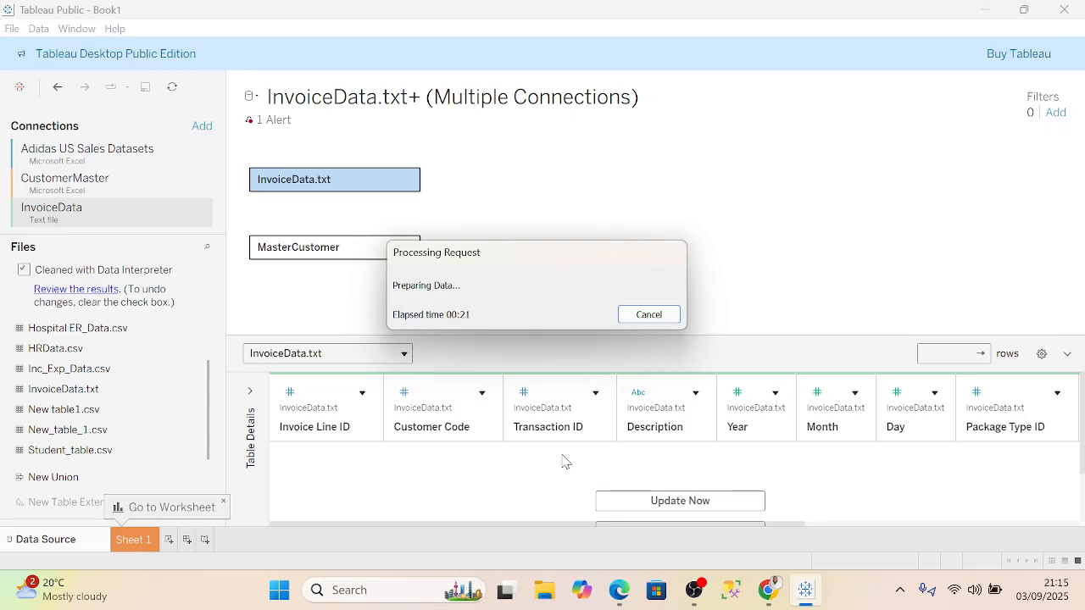
Search the computer for Power BI and switch to Power BI Desktop
left_click(413, 590)
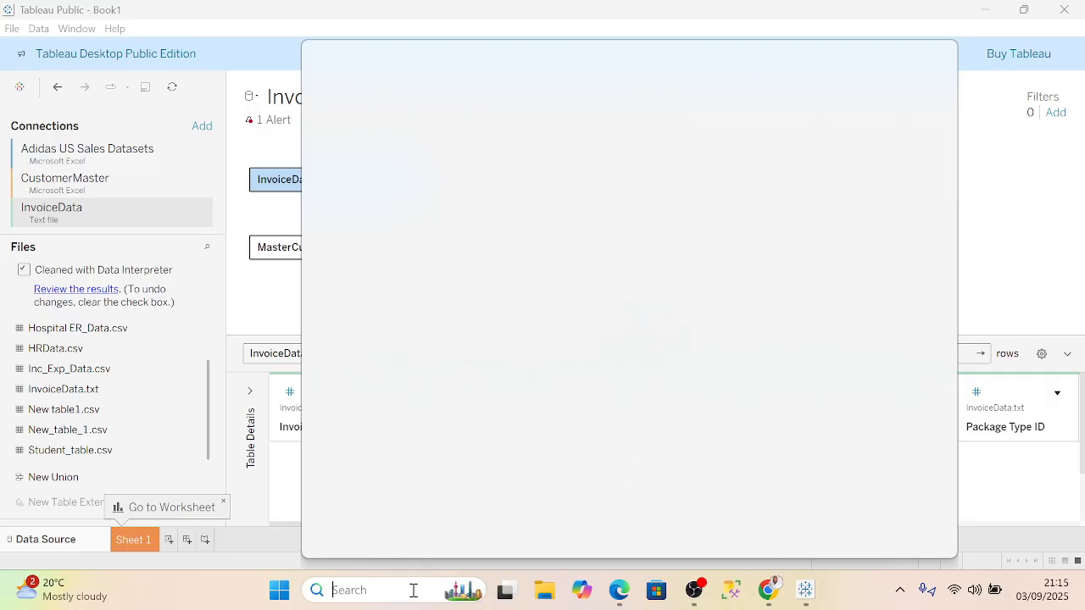
type("p")
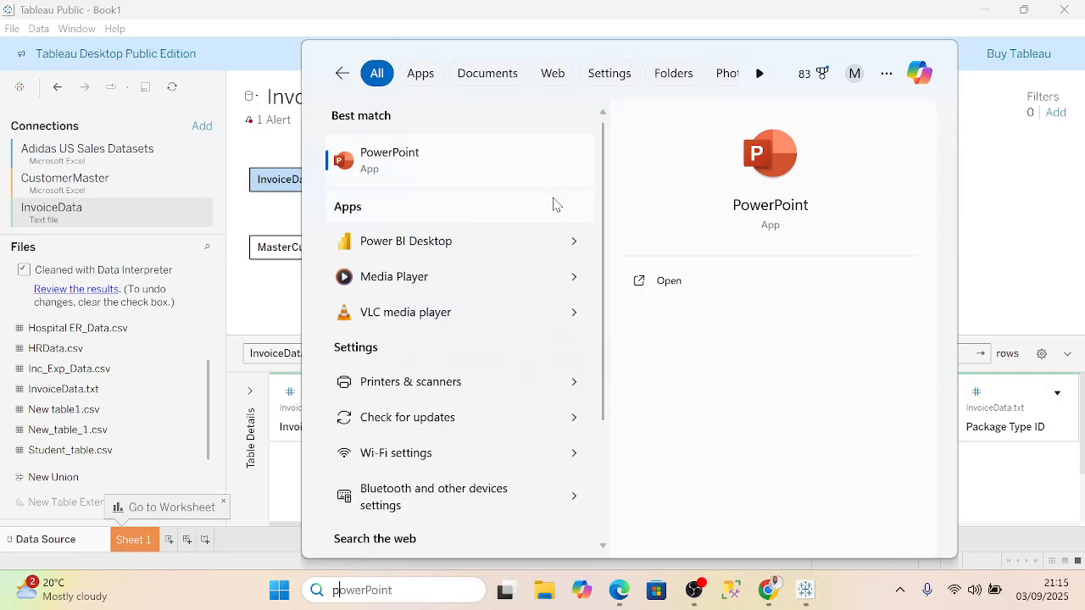
key("Escape")
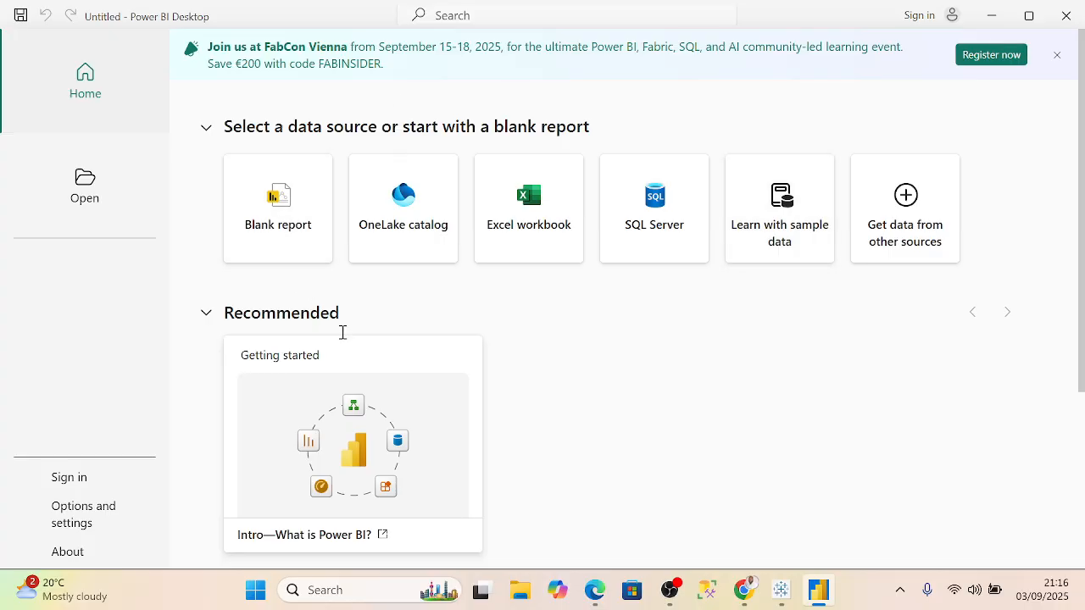
Look over the Power BI Desktop home page with its recent files and start a blank report
scroll(343, 332, "down", 2)
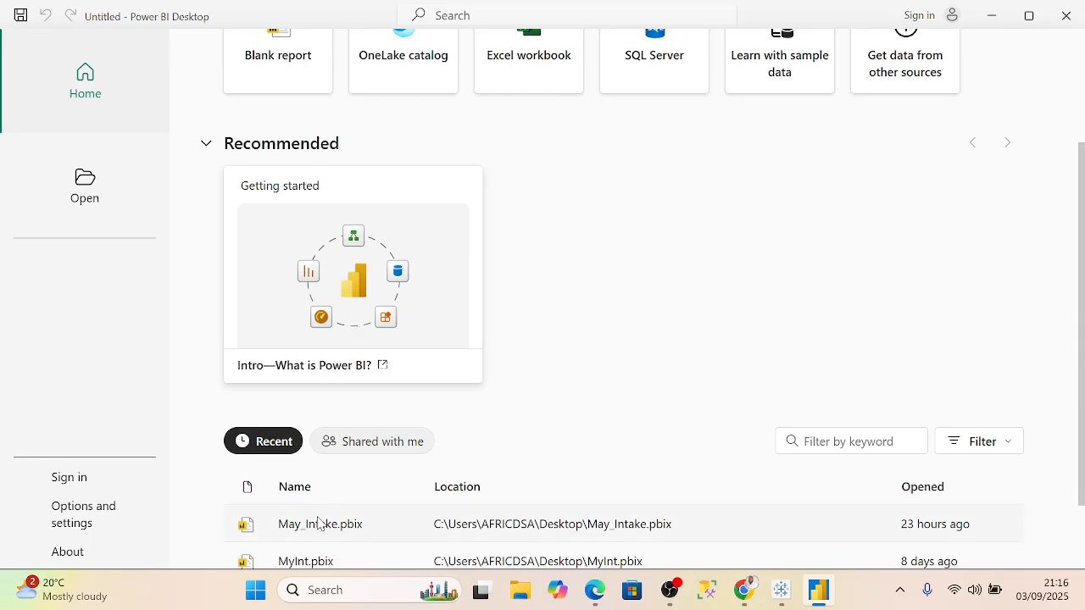
scroll(317, 344, "up", 2)
left_click(291, 249)
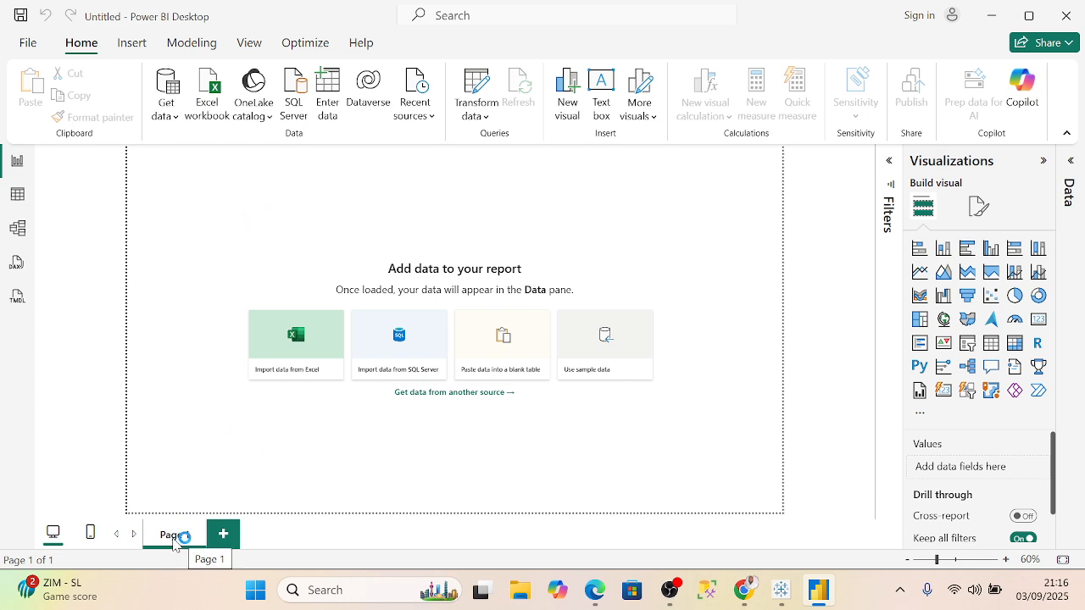
Add a second page to the blank report, return to Page 1 and switch it to the mobile layout
left_click(222, 534)
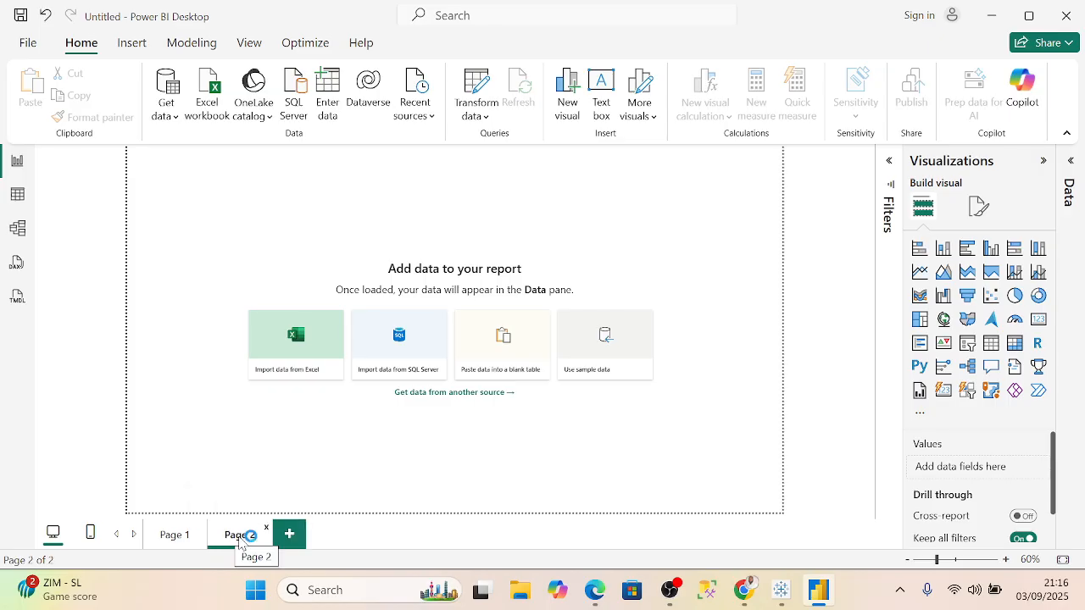
left_click(161, 536)
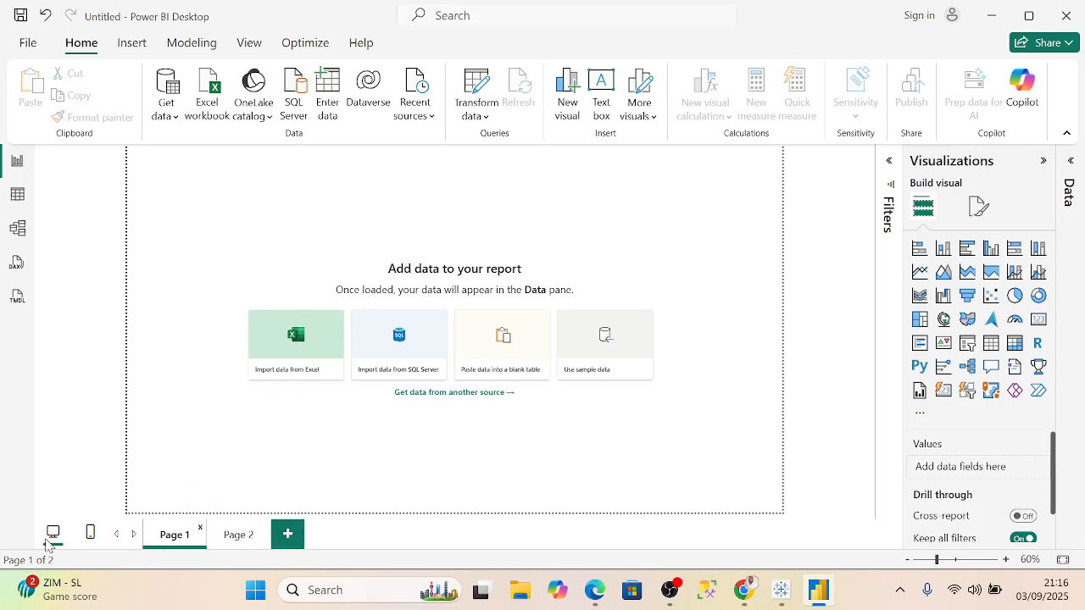
left_click(89, 541)
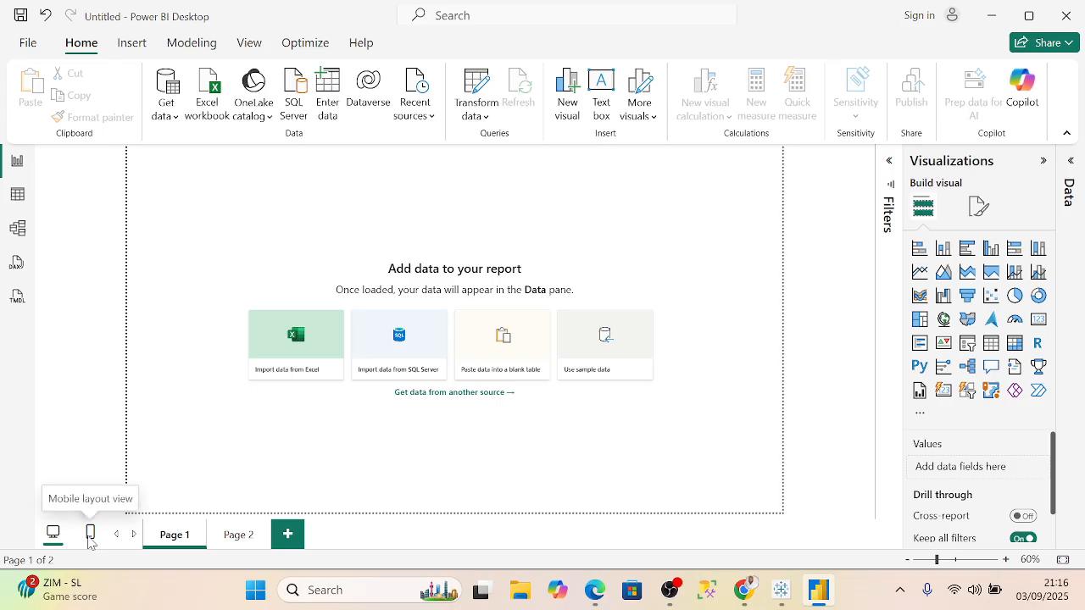
Switch to Tableau Public, check the data source page and look over the InvoiceData.txt and MasterCustomer fields on Sheet 1
left_click(992, 19)
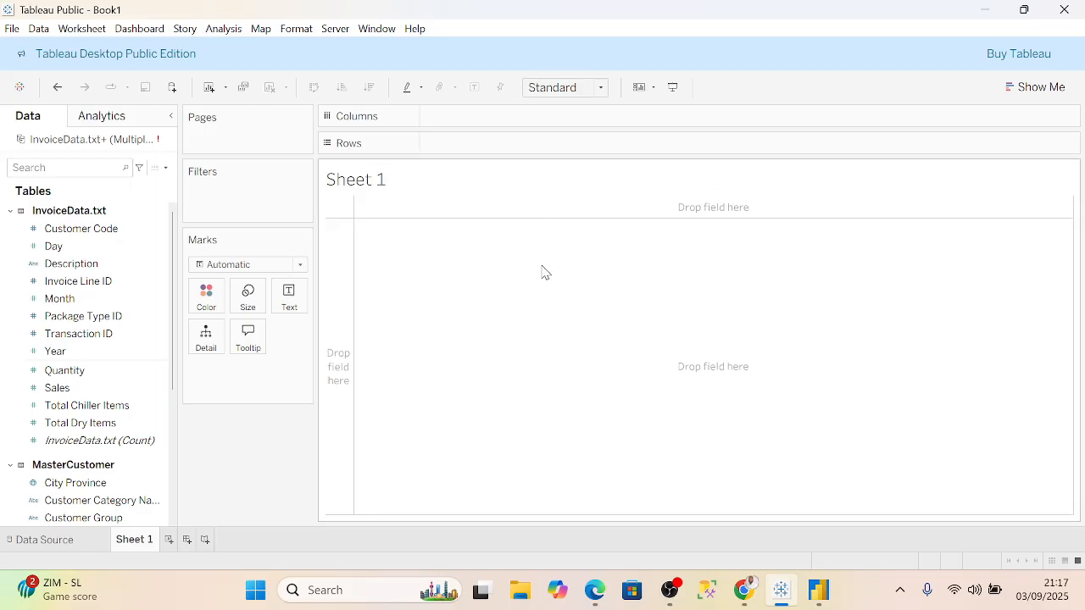
left_click(110, 442)
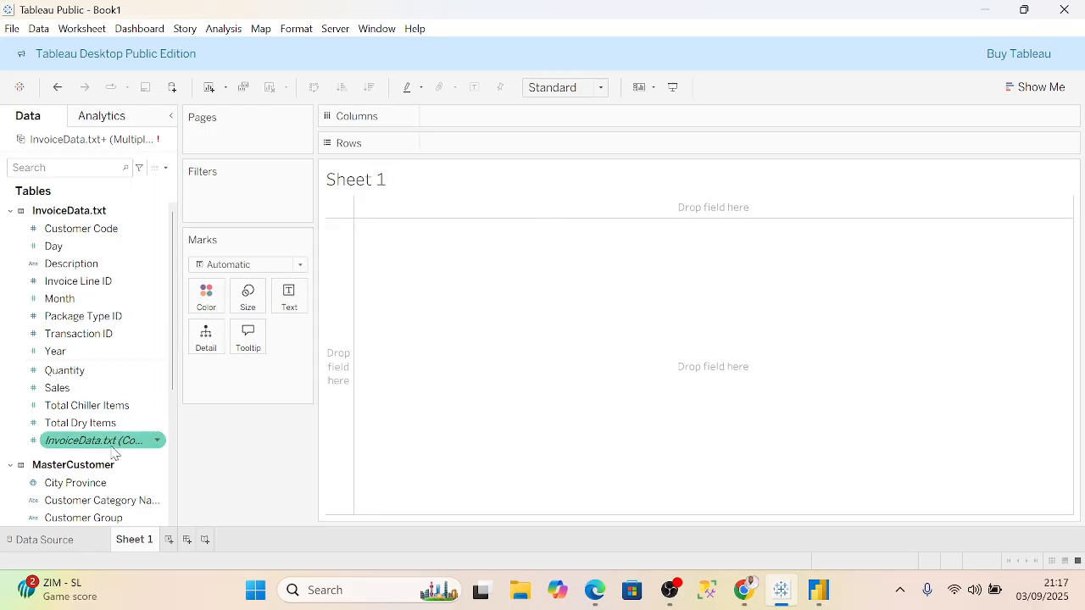
left_click(56, 542)
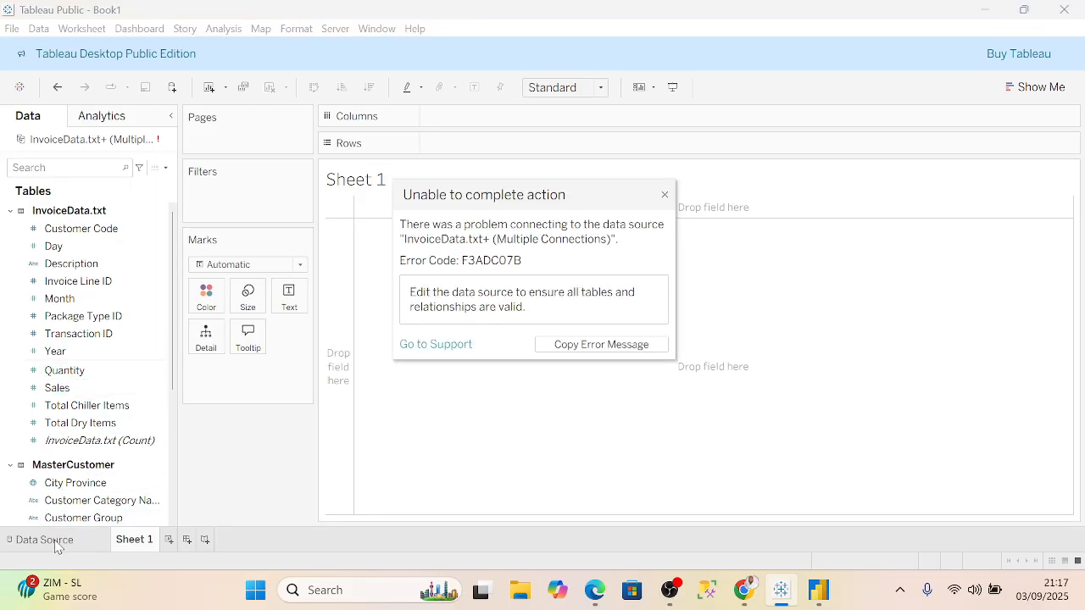
left_click(665, 197)
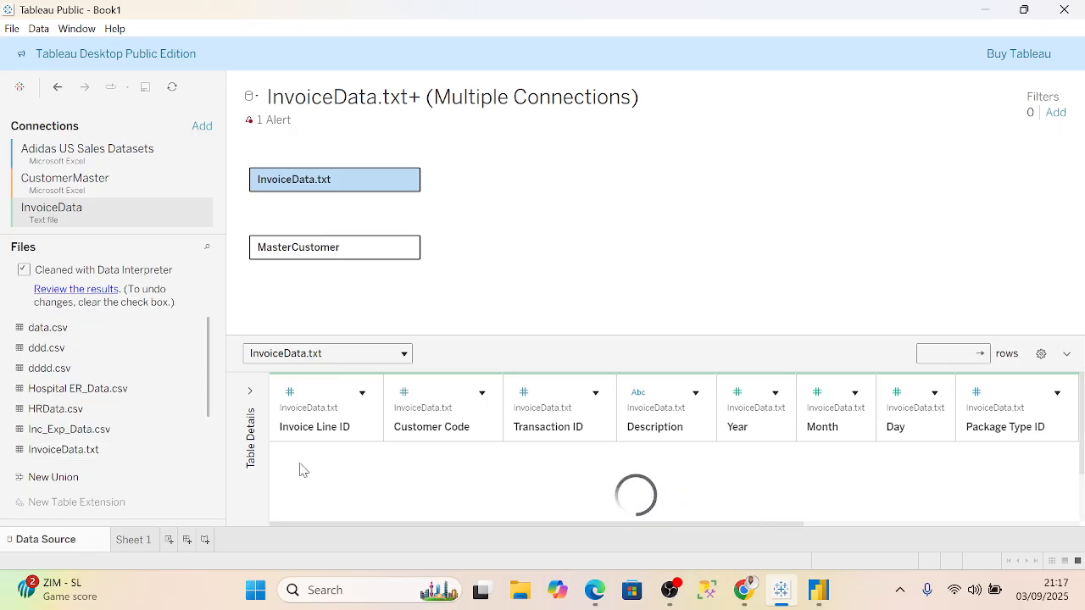
left_click(134, 540)
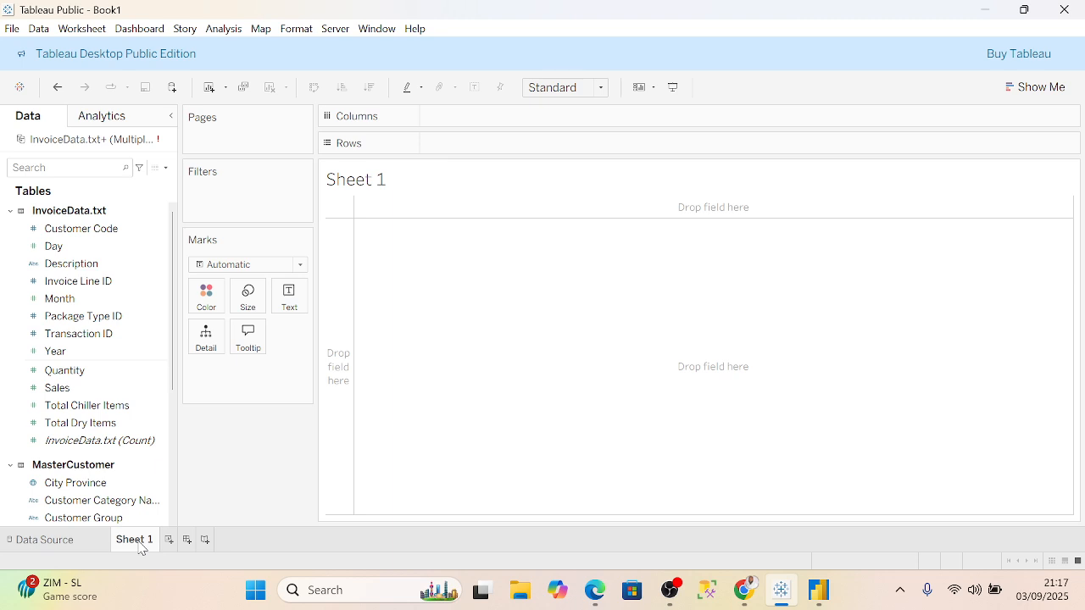
scroll(105, 386, "down", 5)
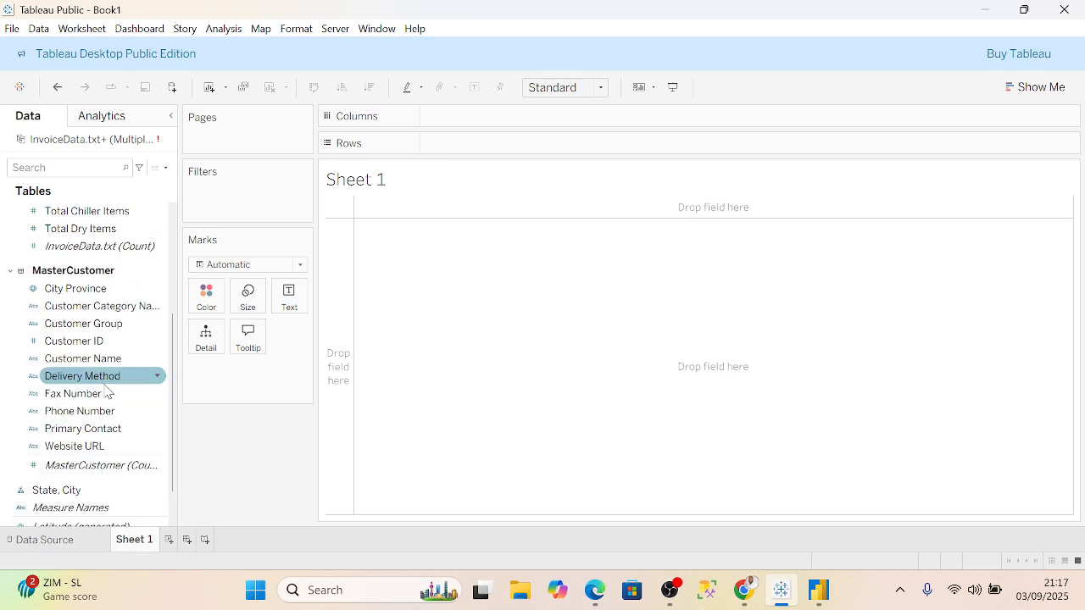
scroll(102, 386, "up", 5)
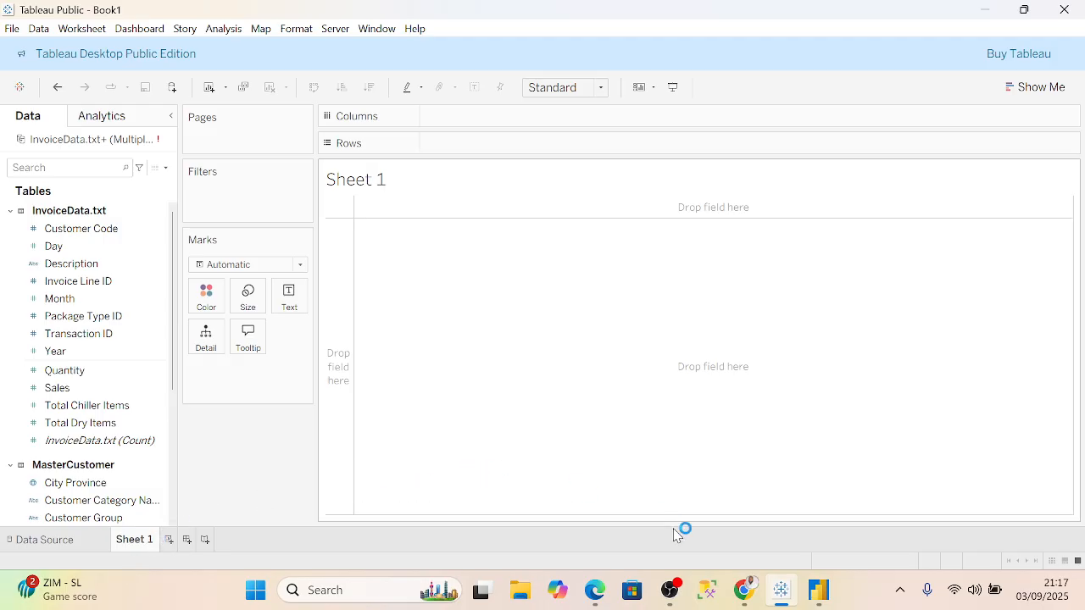
Switch to Power BI Desktop, show Page 2 and return the report to the desktop layout
left_click(818, 590)
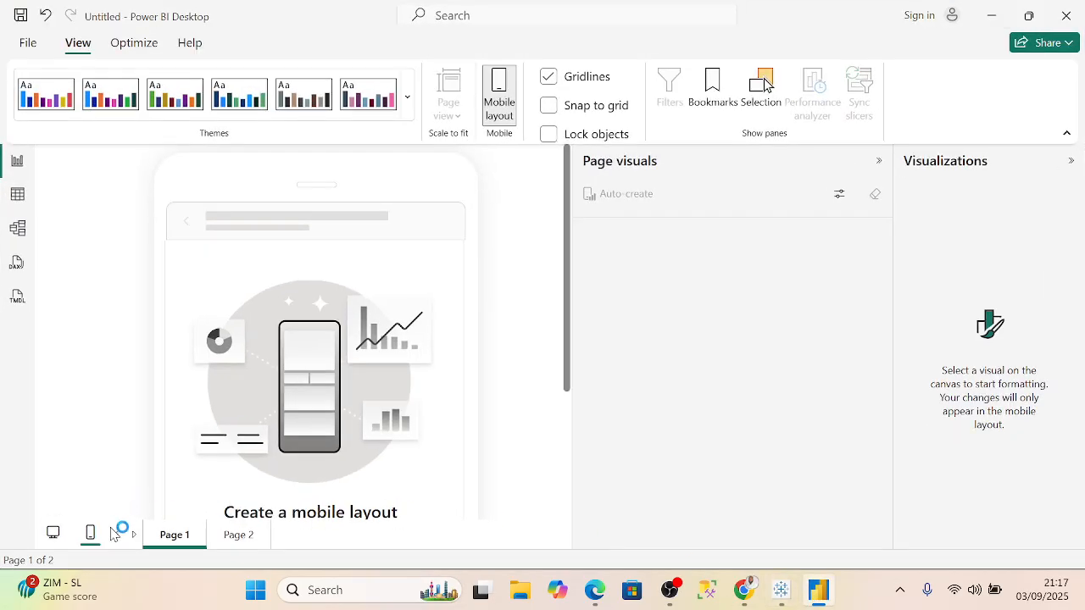
left_click(238, 536)
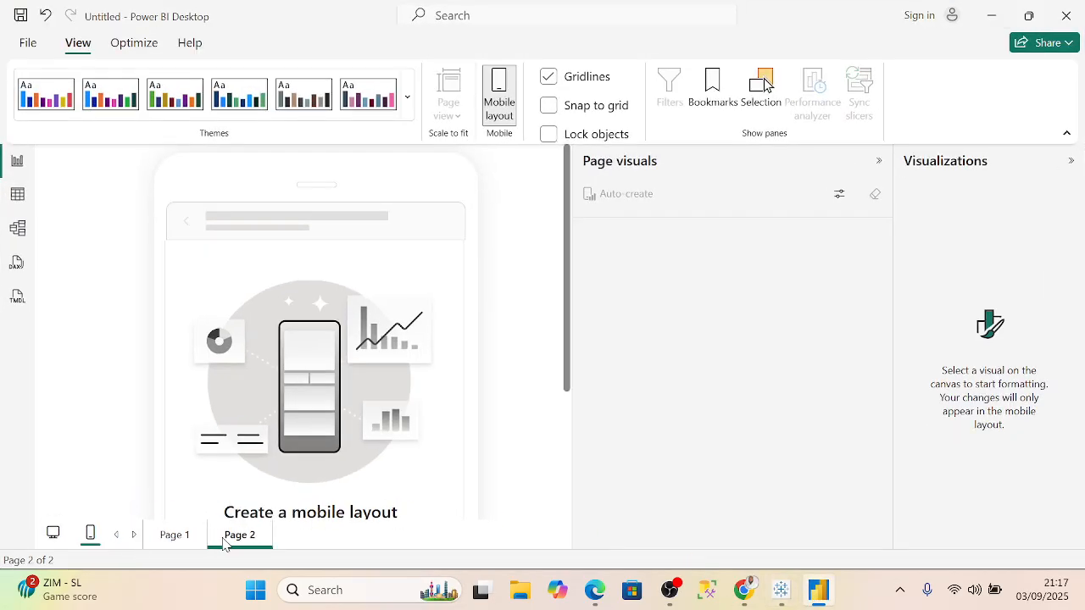
left_click(52, 532)
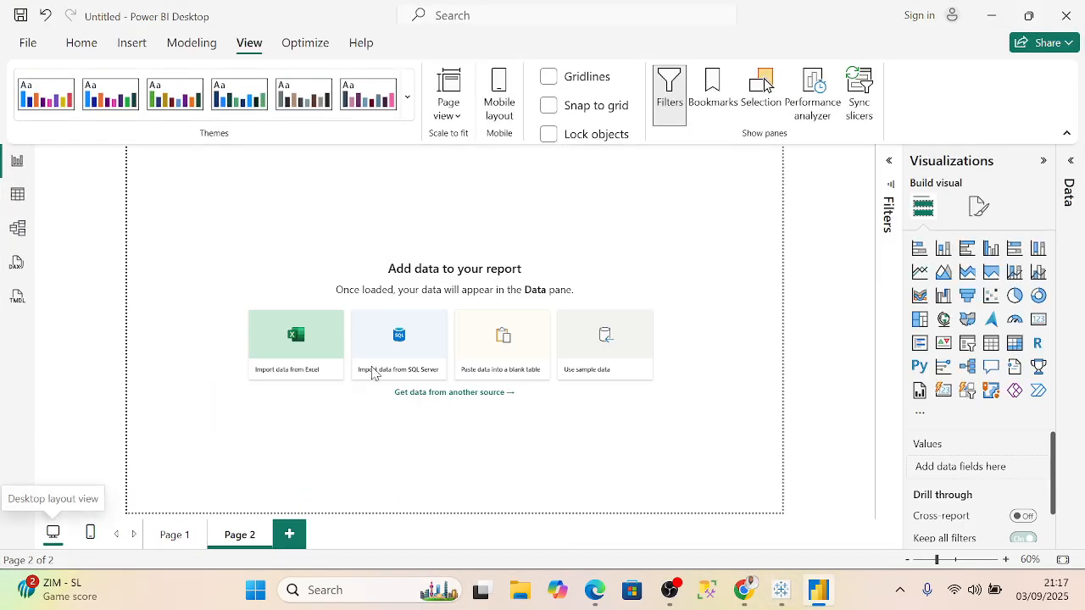
Switch back to Tableau Public and add a second worksheet after Sheet 1
left_click(991, 15)
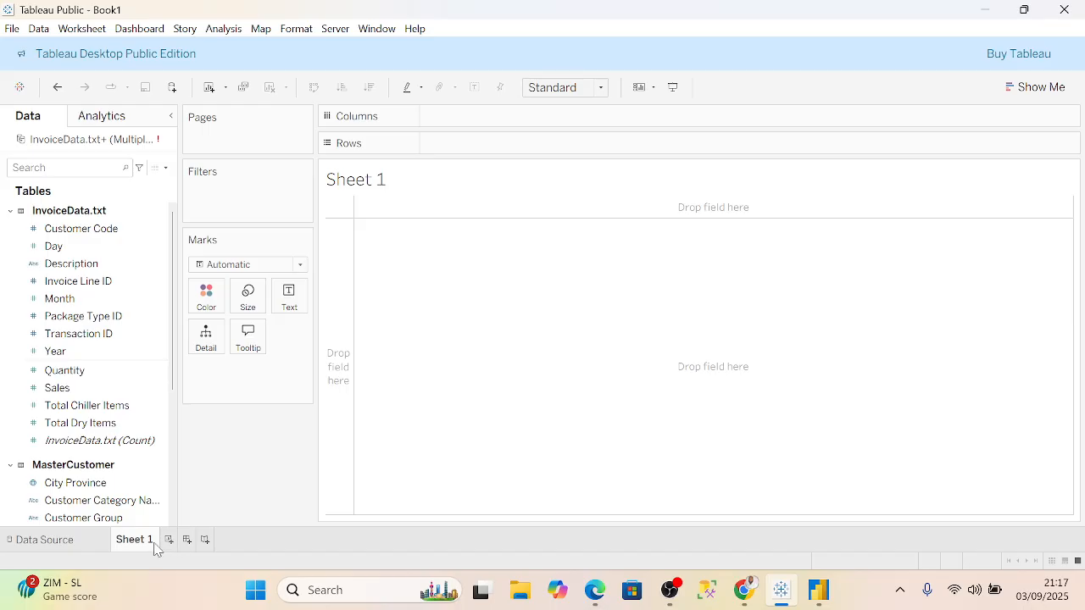
mouse_move(155, 548)
left_click(170, 540)
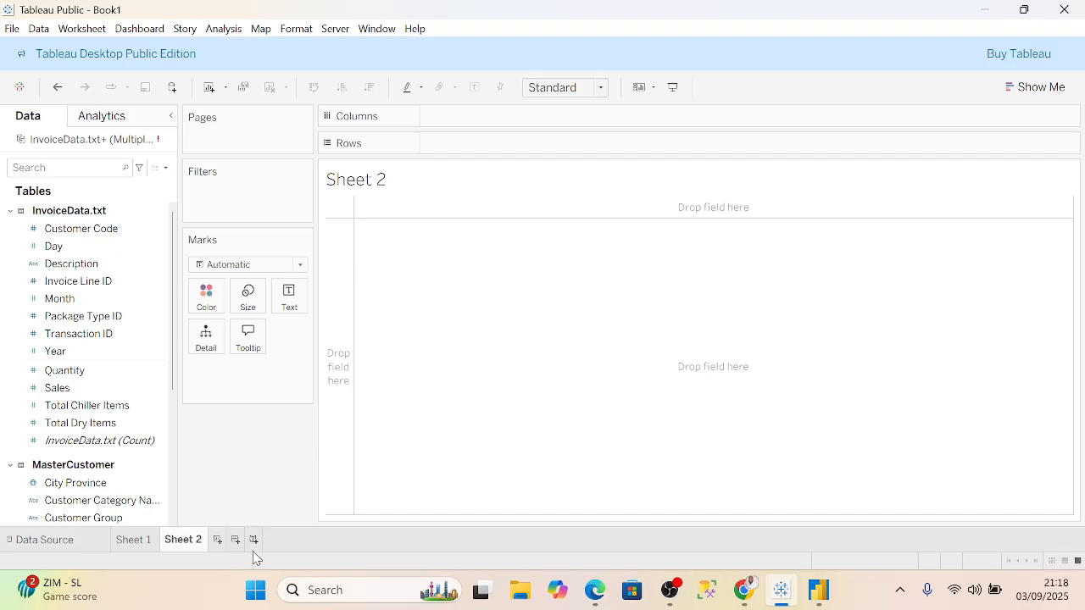
Try adding two blank stories after Sheet 2, and delete both of them
left_click(253, 541)
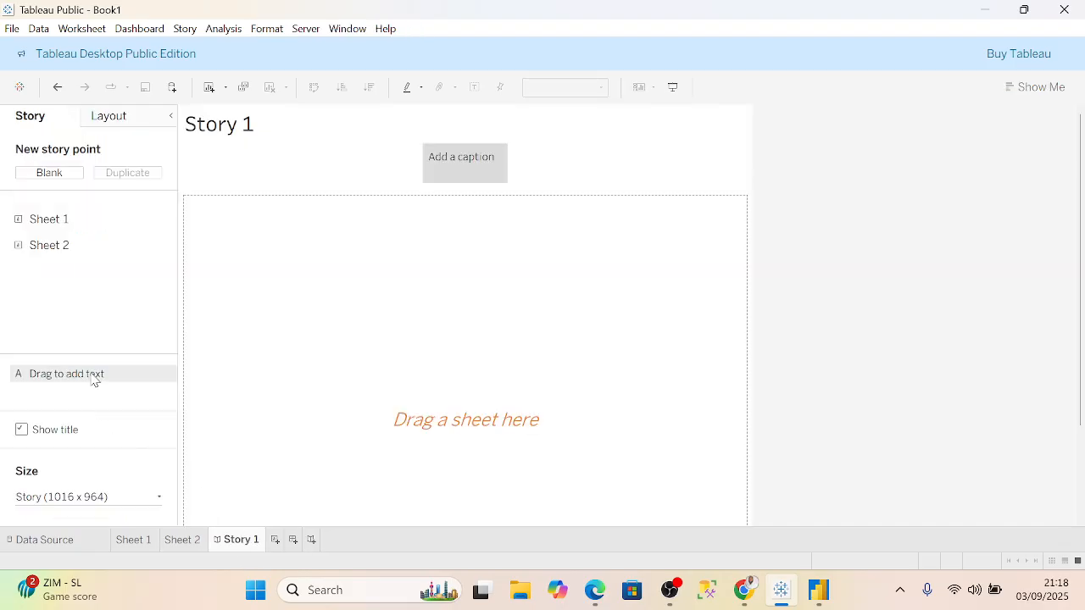
left_click(180, 541)
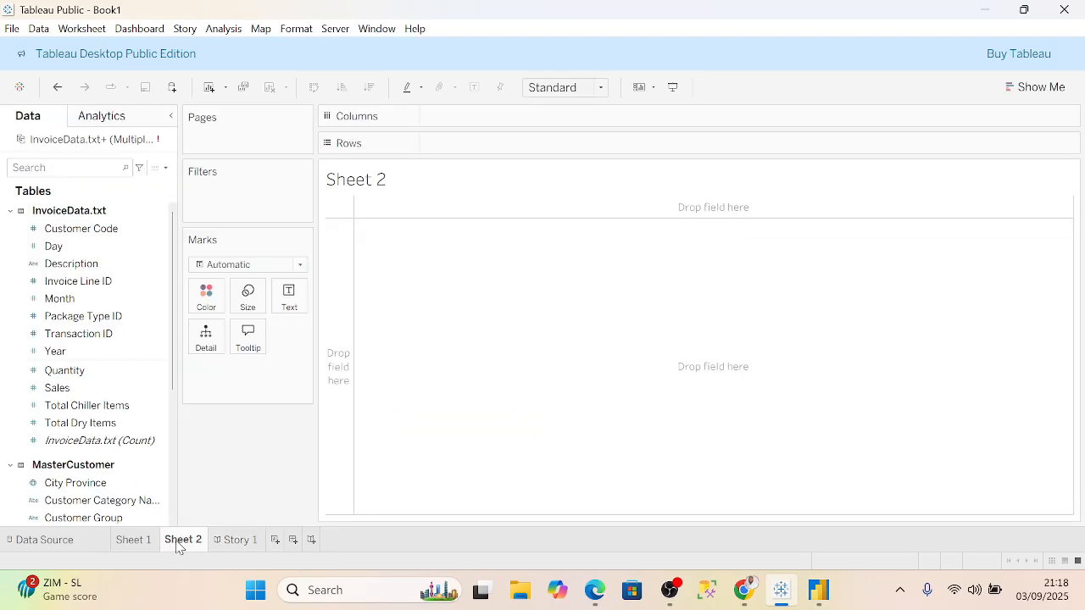
left_click(311, 540)
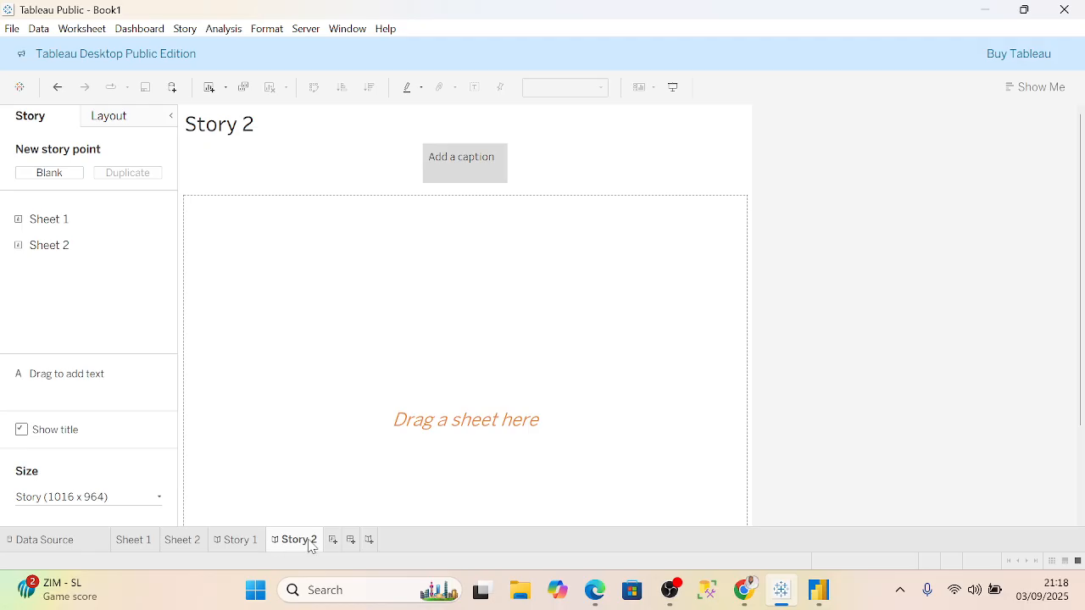
right_click(296, 546)
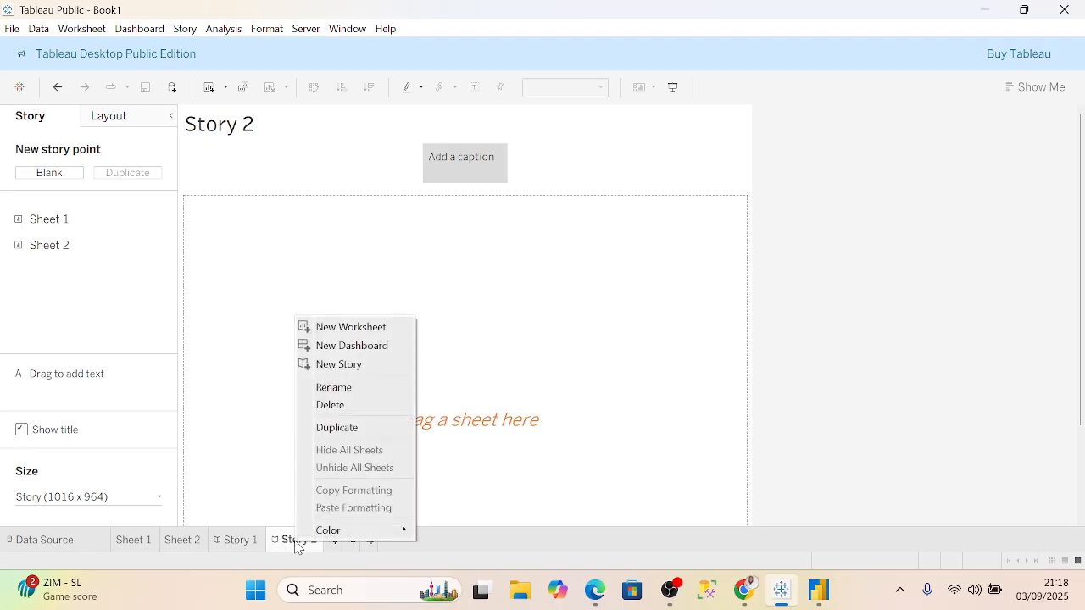
left_click(330, 405)
right_click(248, 541)
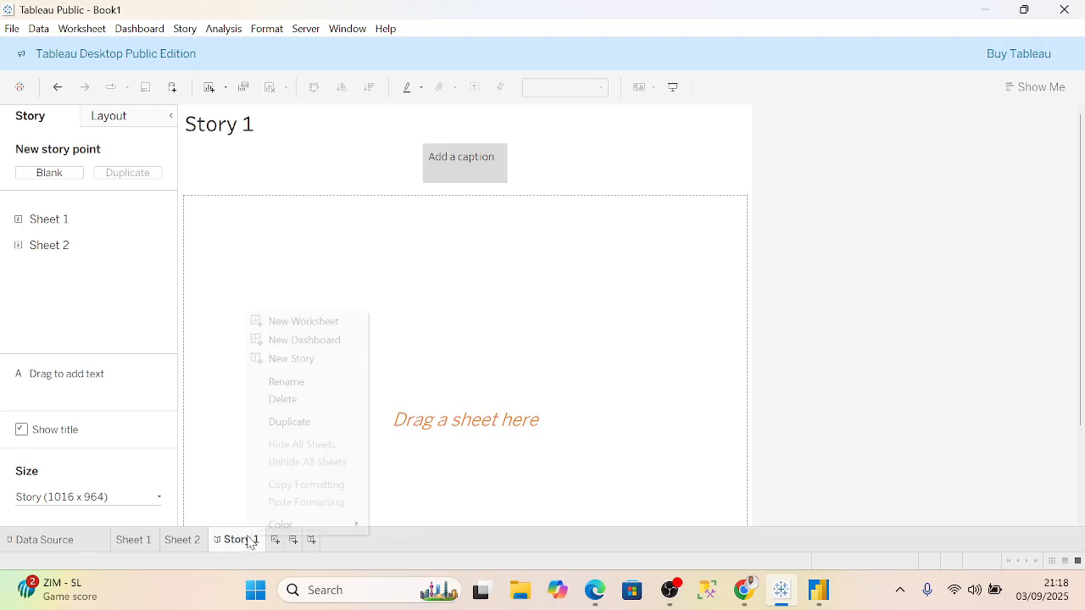
left_click(281, 403)
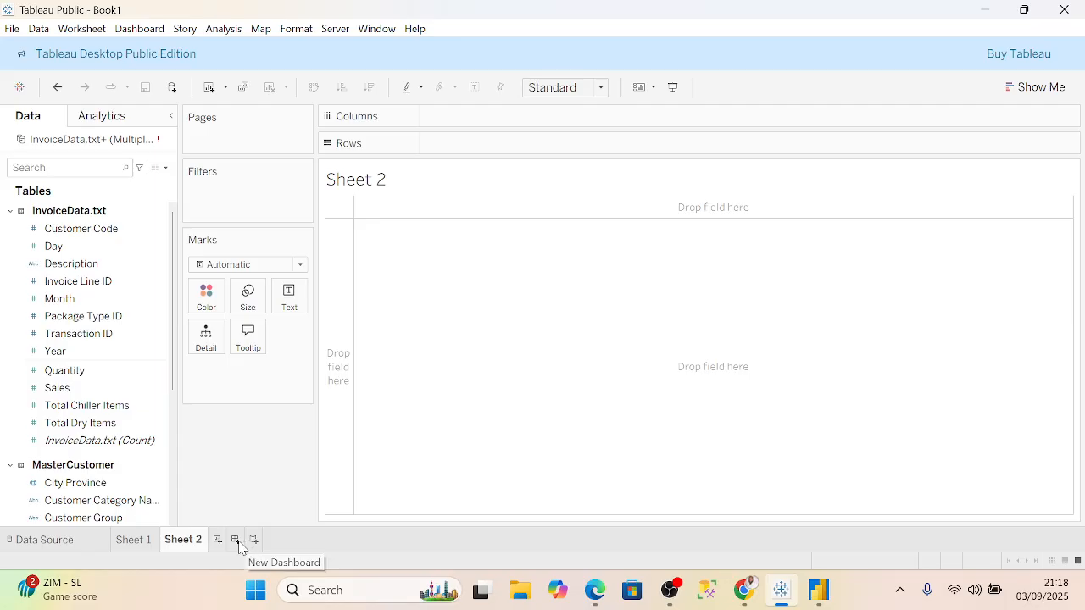
Add a dashboard and a third worksheet to the workbook, and return to the dashboard to check its sheet list
left_click(238, 545)
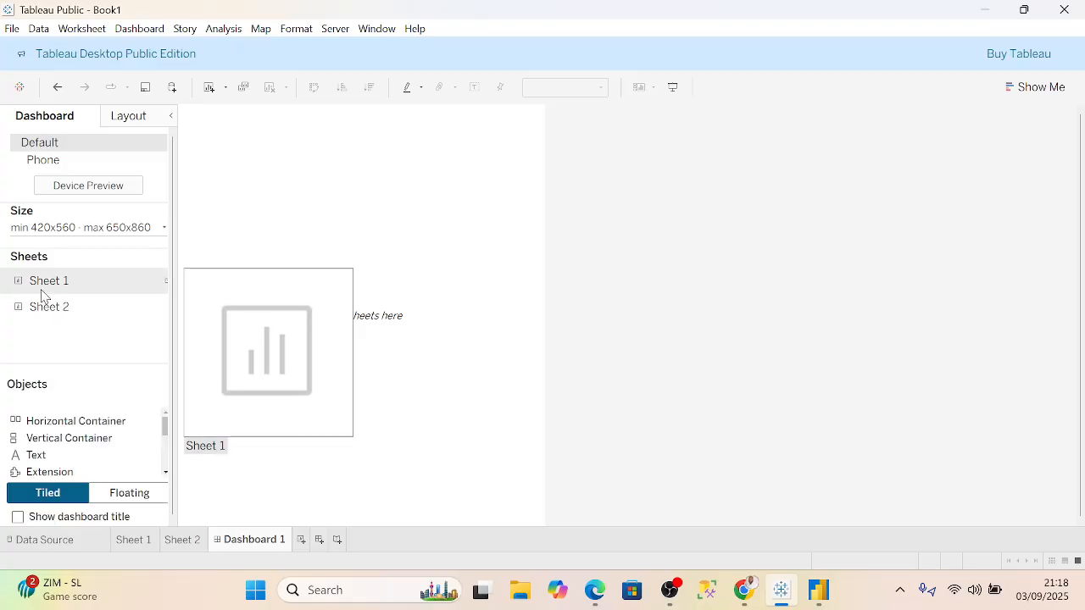
left_click(172, 545)
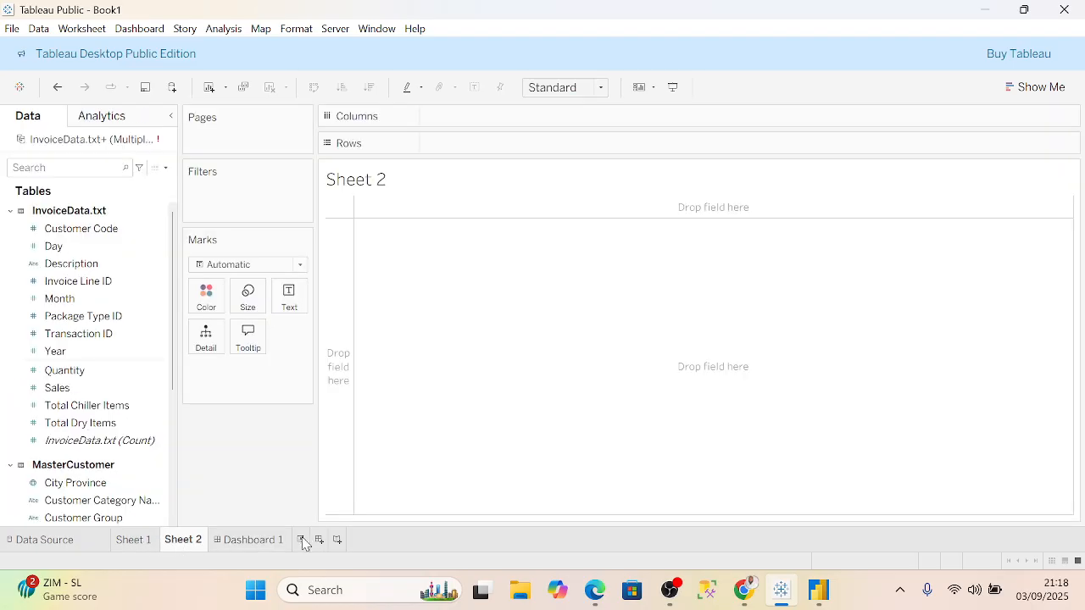
left_click(303, 540)
left_click(263, 543)
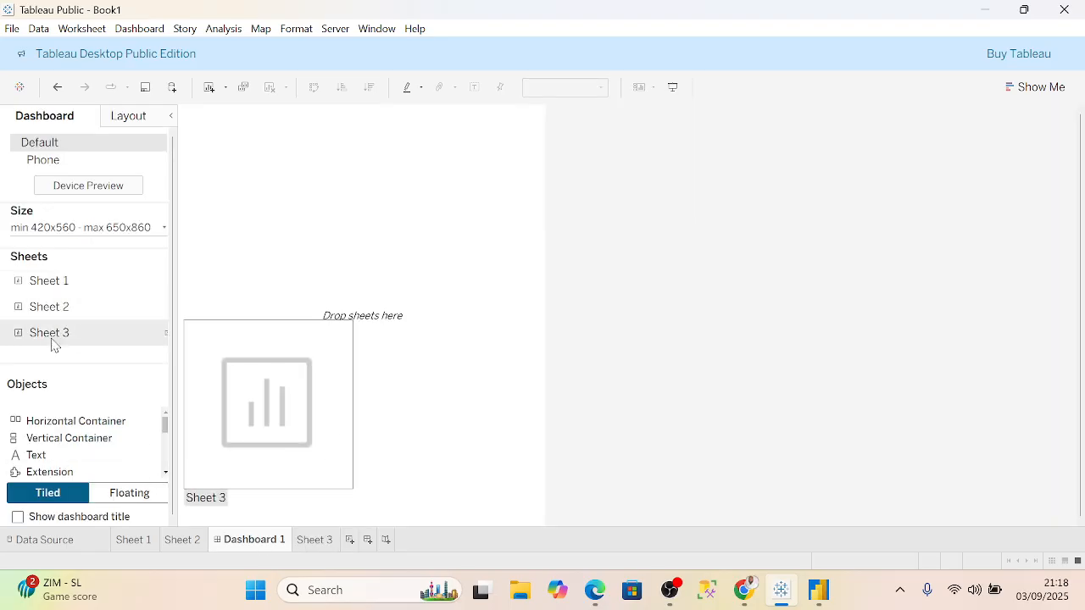
Go through the three worksheets and move Sheet 3 directly after Sheet 2, ahead of Dashboard 1
left_click(136, 543)
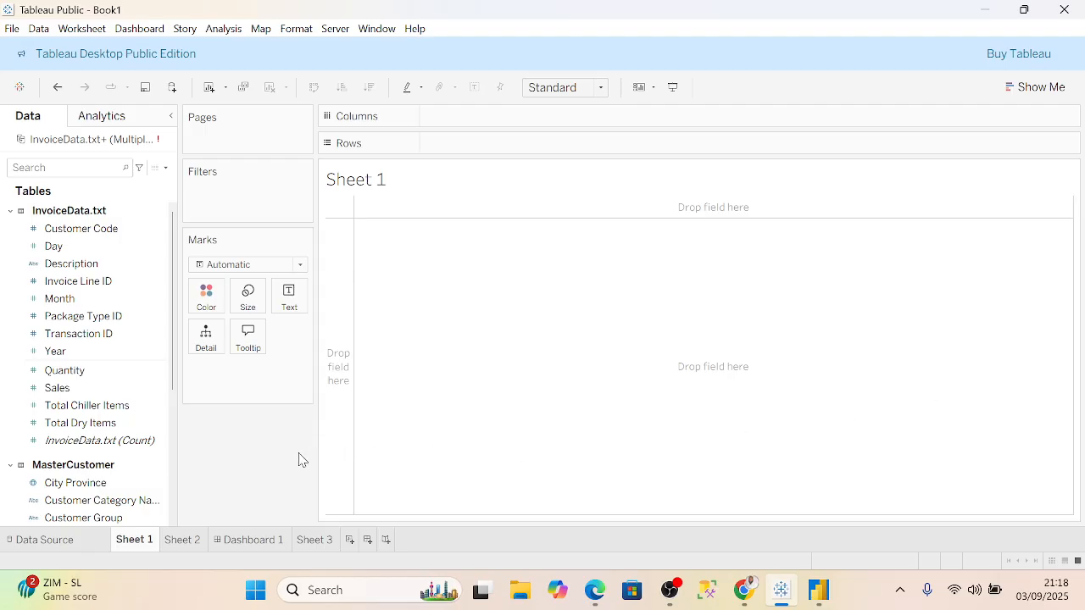
left_click(193, 543)
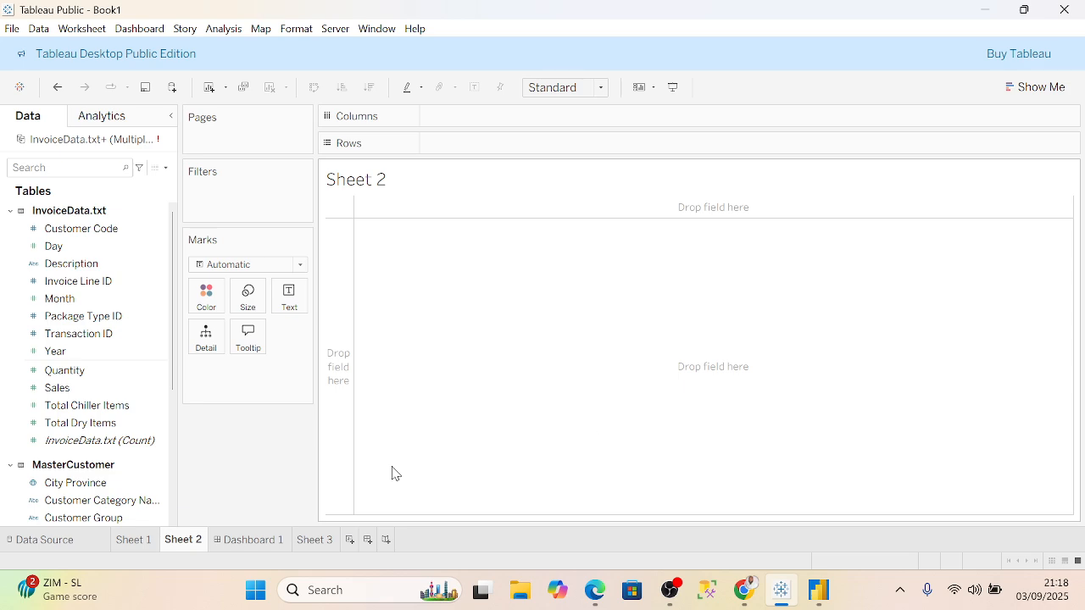
left_click(322, 550)
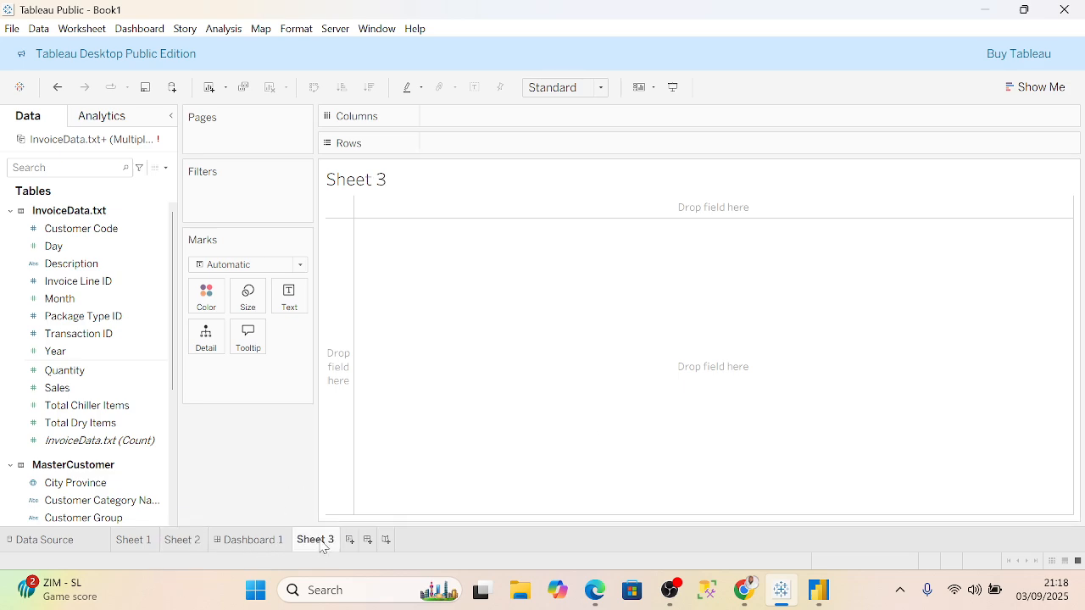
left_click_drag(321, 547, 219, 543)
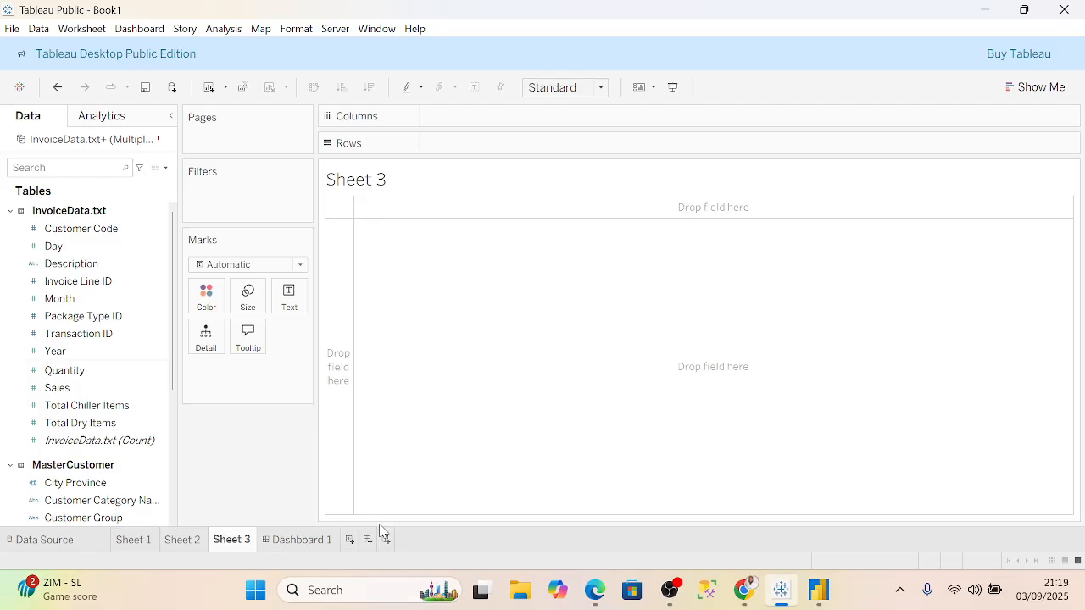
Check the sheet list of Dashboard 1 and return to Sheet 1
left_click(307, 545)
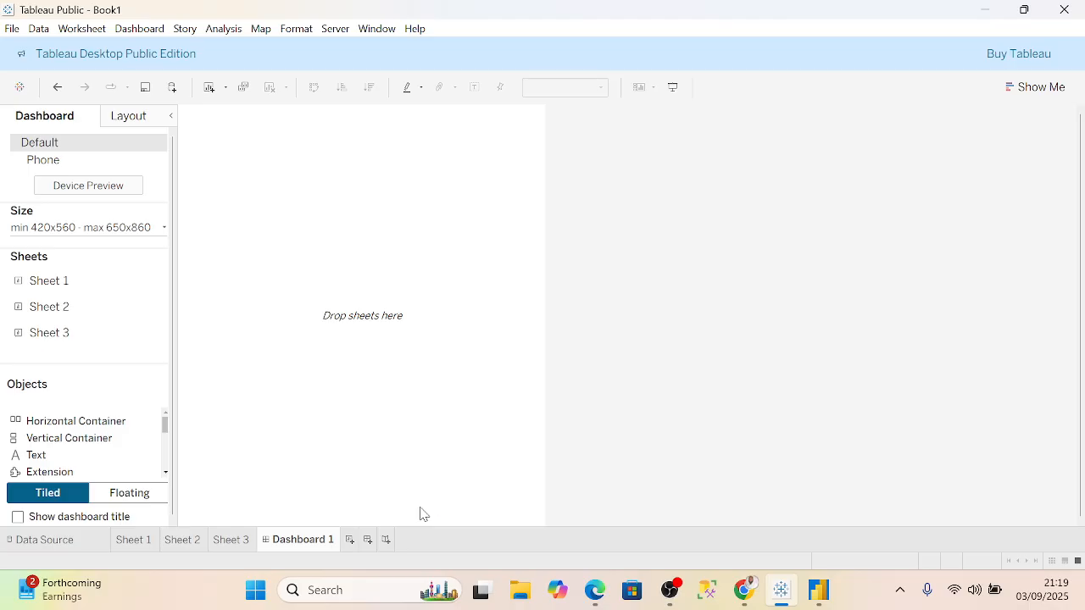
left_click(147, 544)
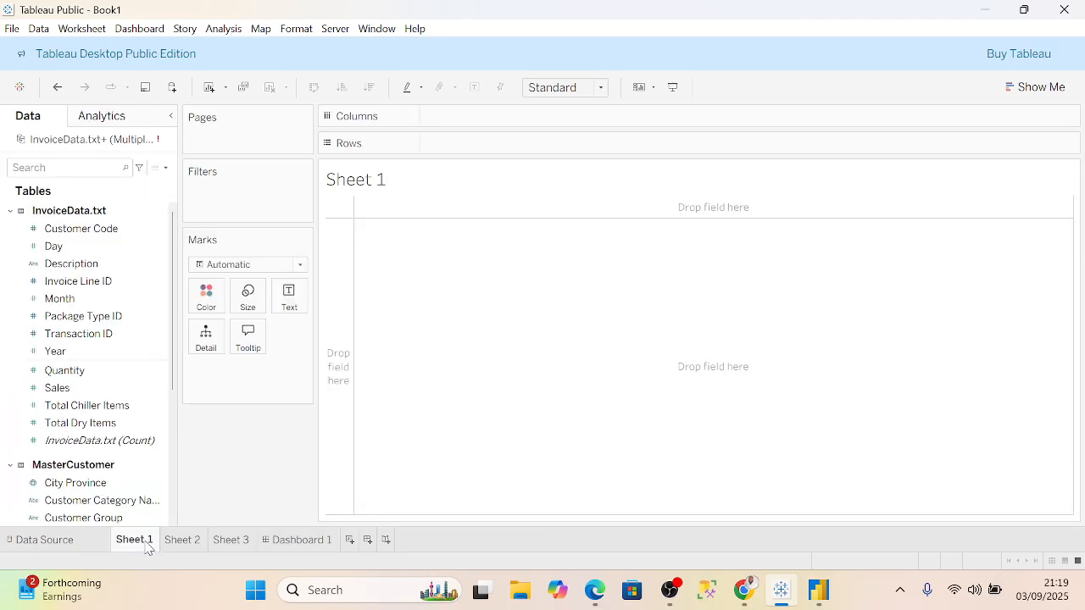
left_click(95, 247)
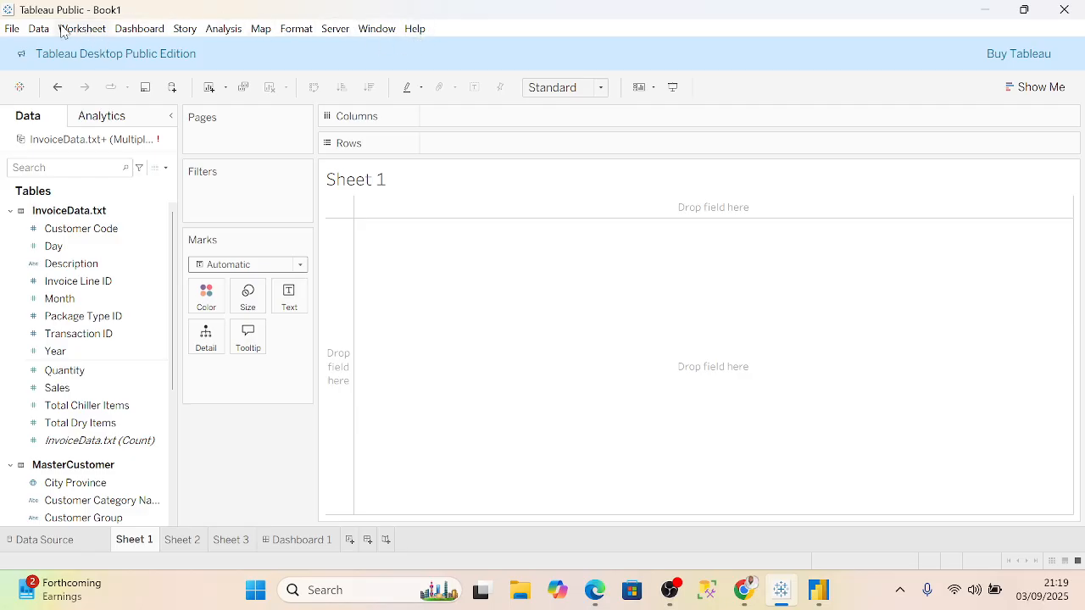
Look through the workbook's help, file and worksheet commands, including those for opening and saving
left_click(415, 30)
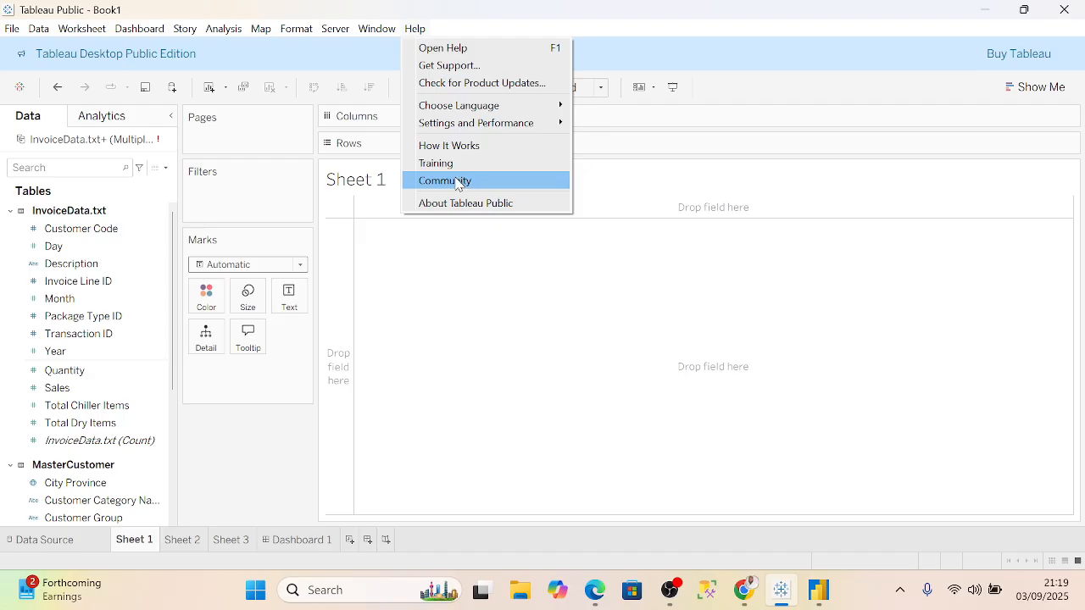
left_click(8, 30)
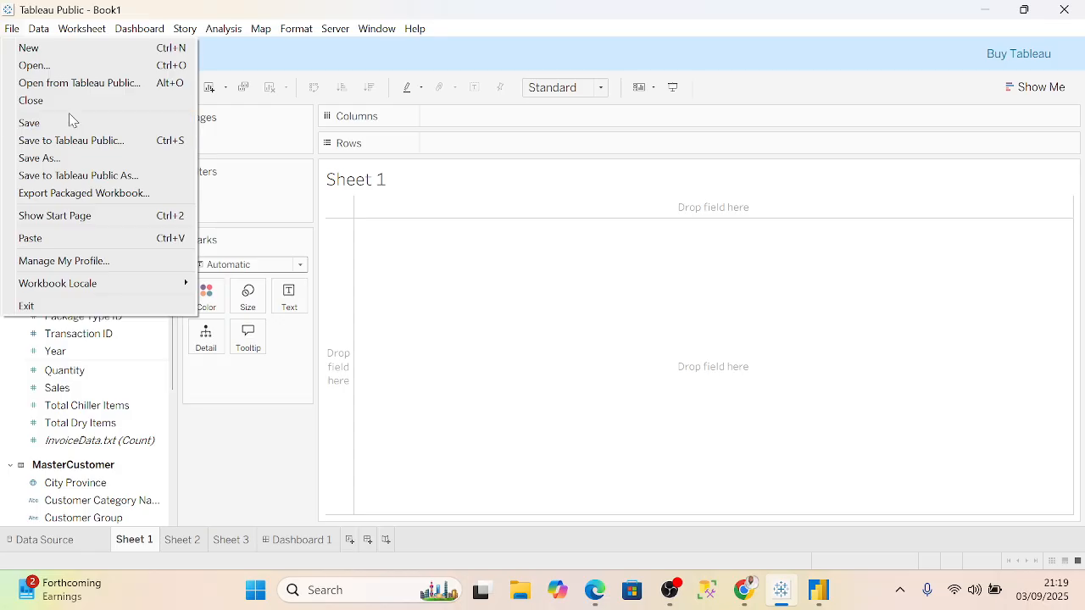
key("Right")
key("Right")
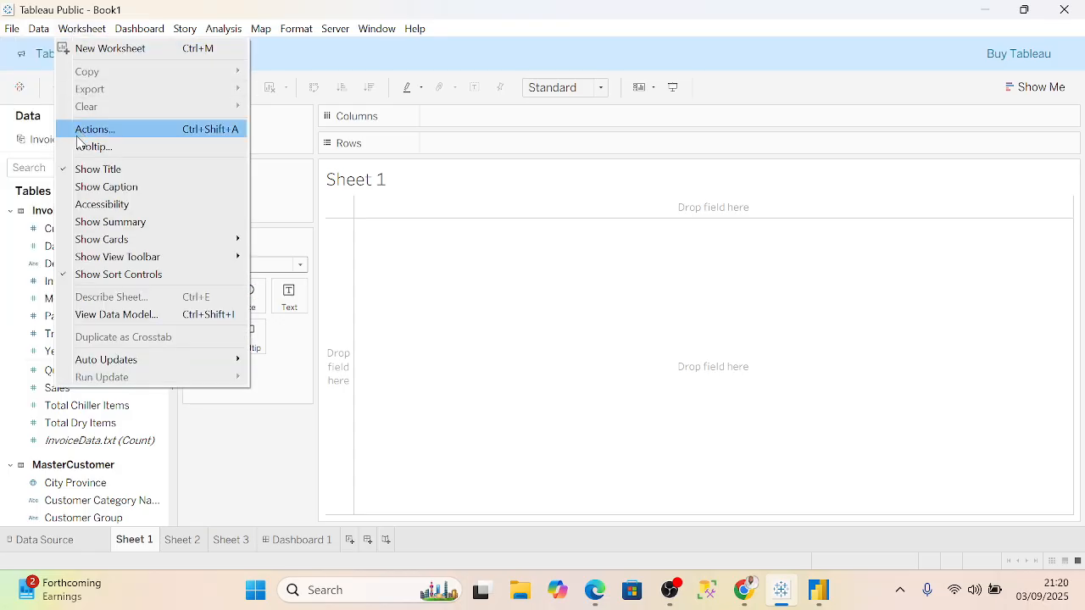
left_click(13, 30)
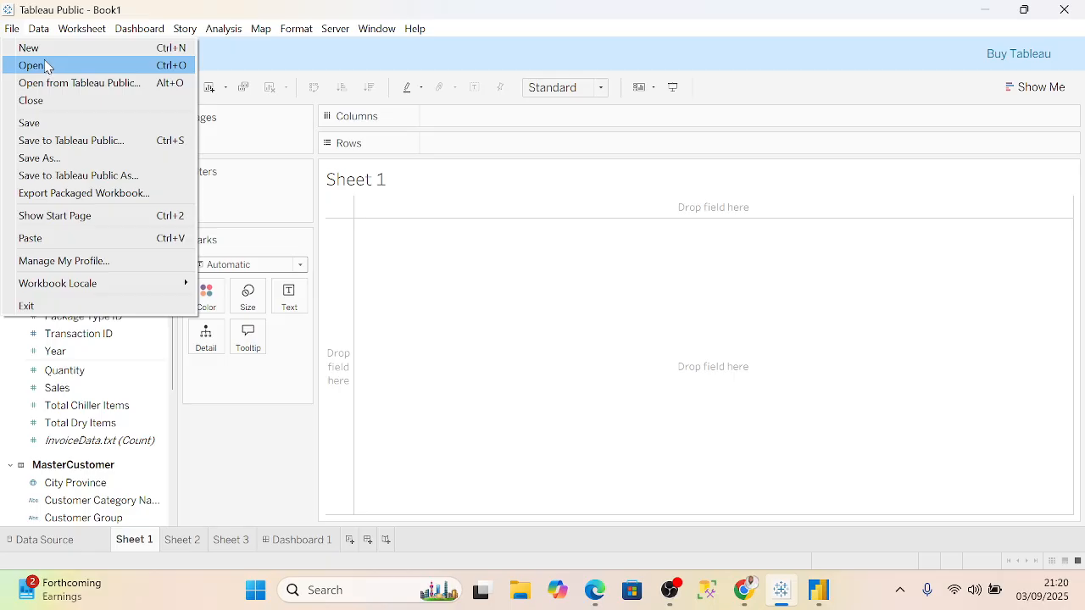
Examine the data commands and the file and server connection types offered for a new data source, without connecting to any
mouse_move(38, 35)
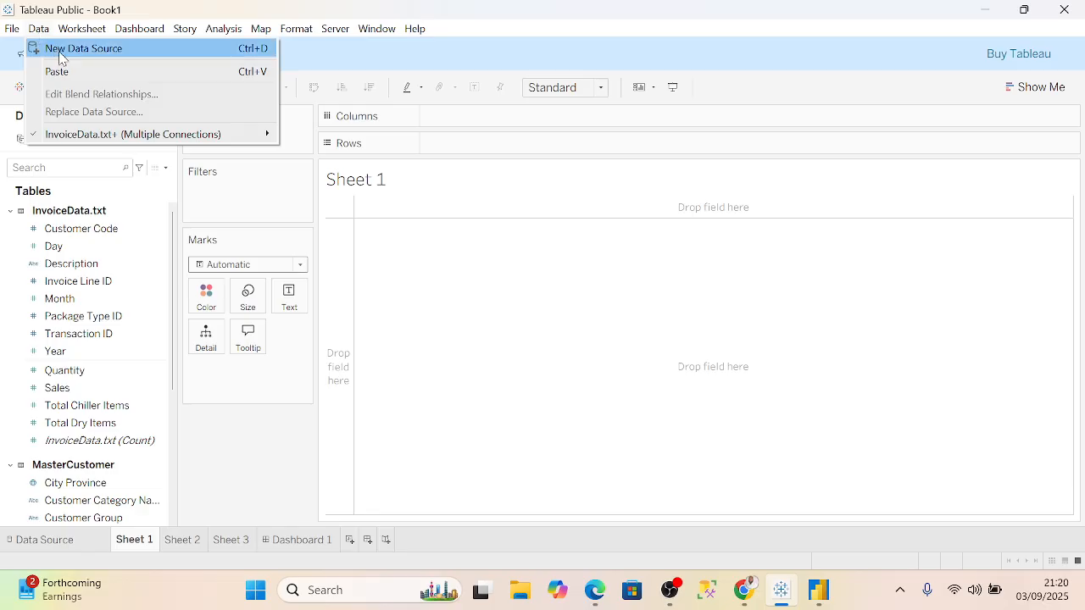
left_click(59, 49)
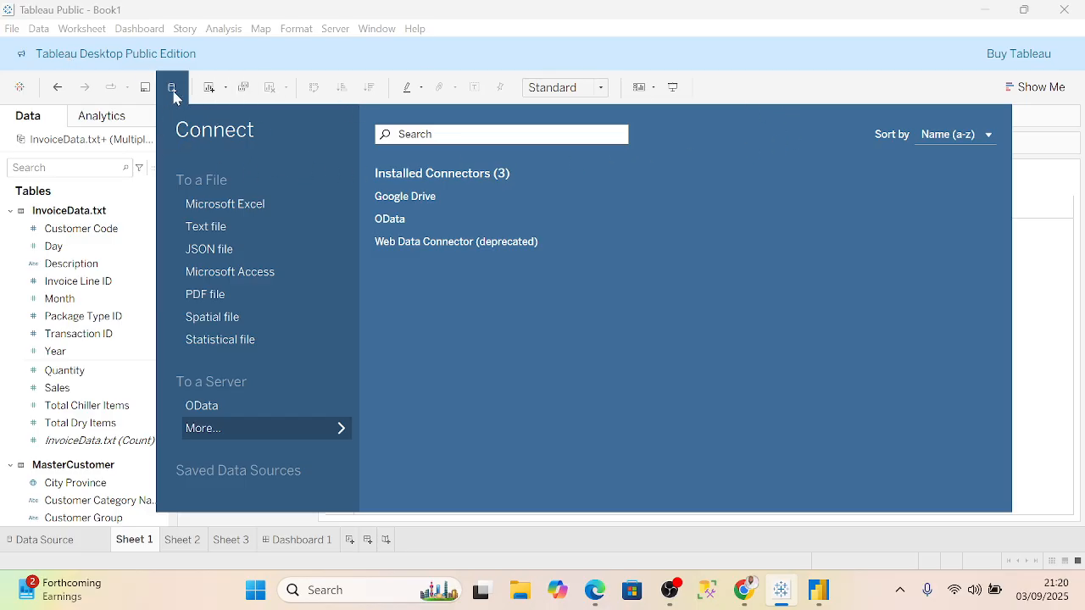
left_click(127, 228)
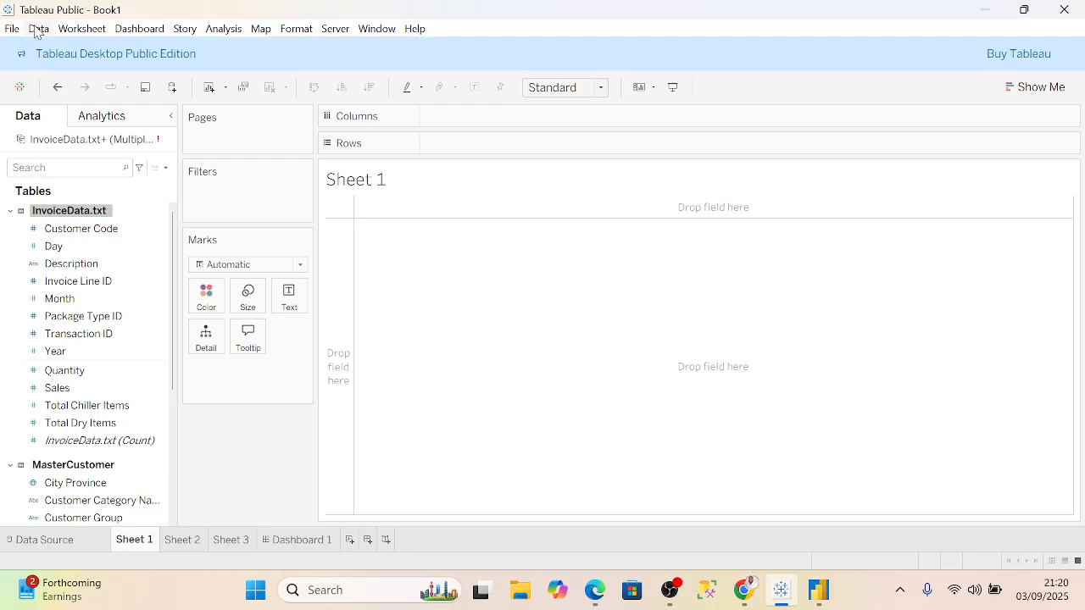
left_click(173, 90)
left_click(174, 93)
left_click(173, 93)
left_click(174, 93)
left_click(174, 94)
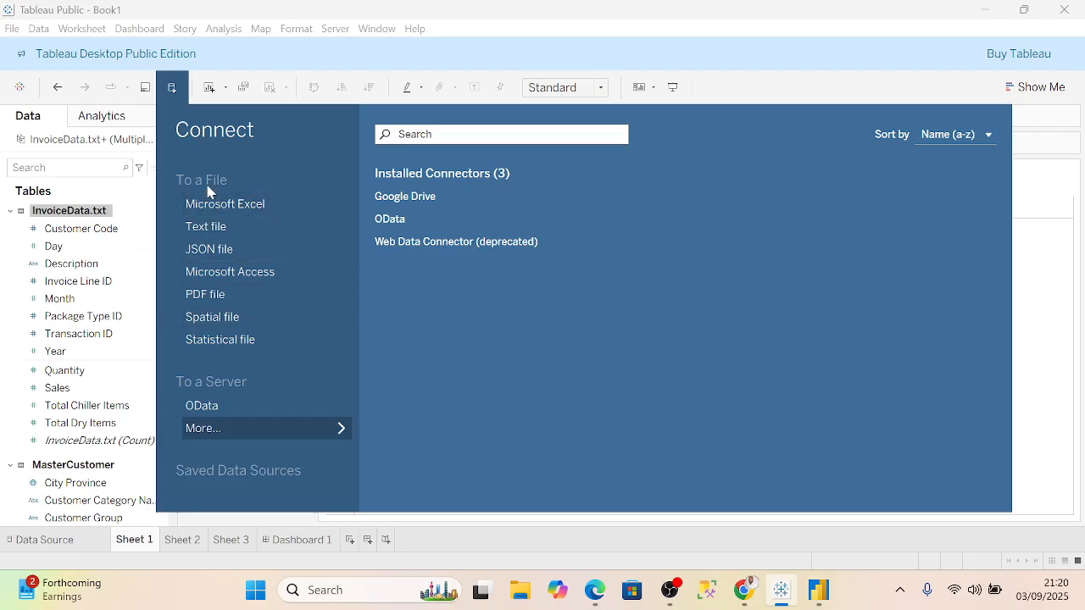
left_click(175, 90)
left_click(175, 90)
left_click(174, 90)
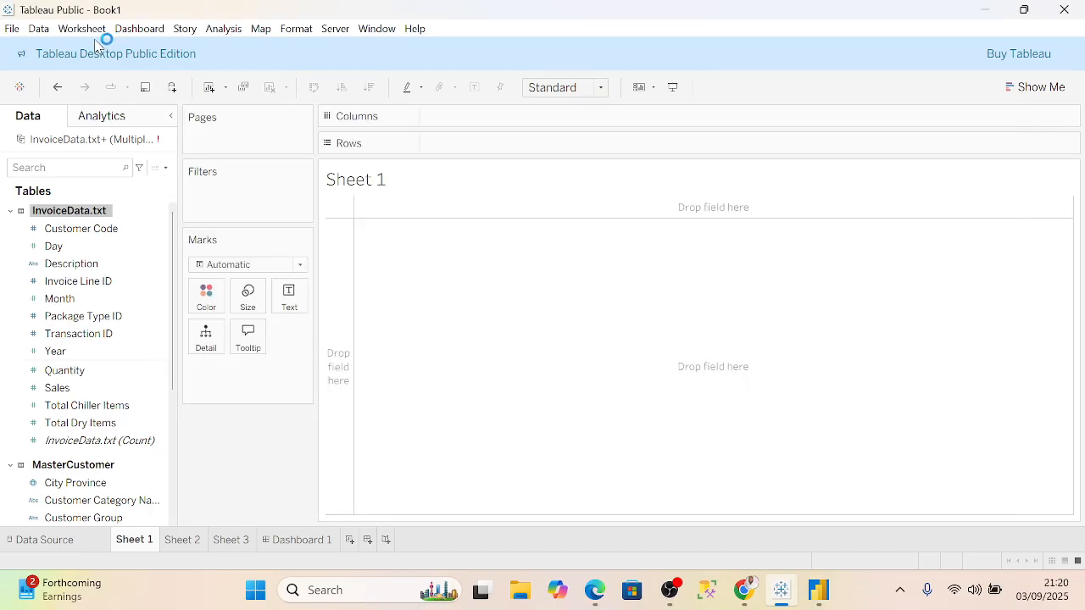
left_click(39, 29)
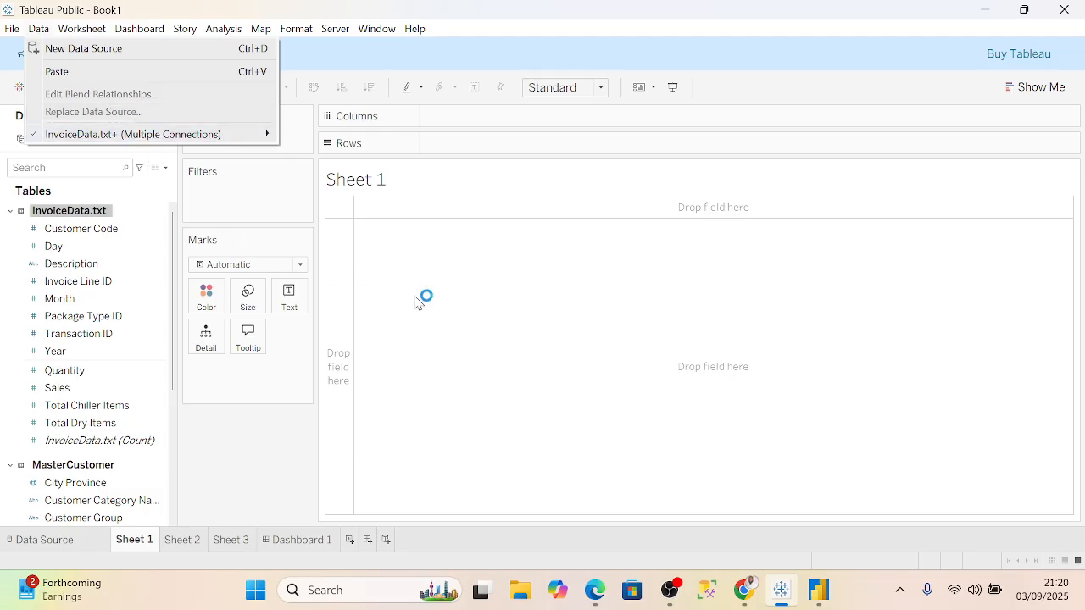
left_click(430, 317)
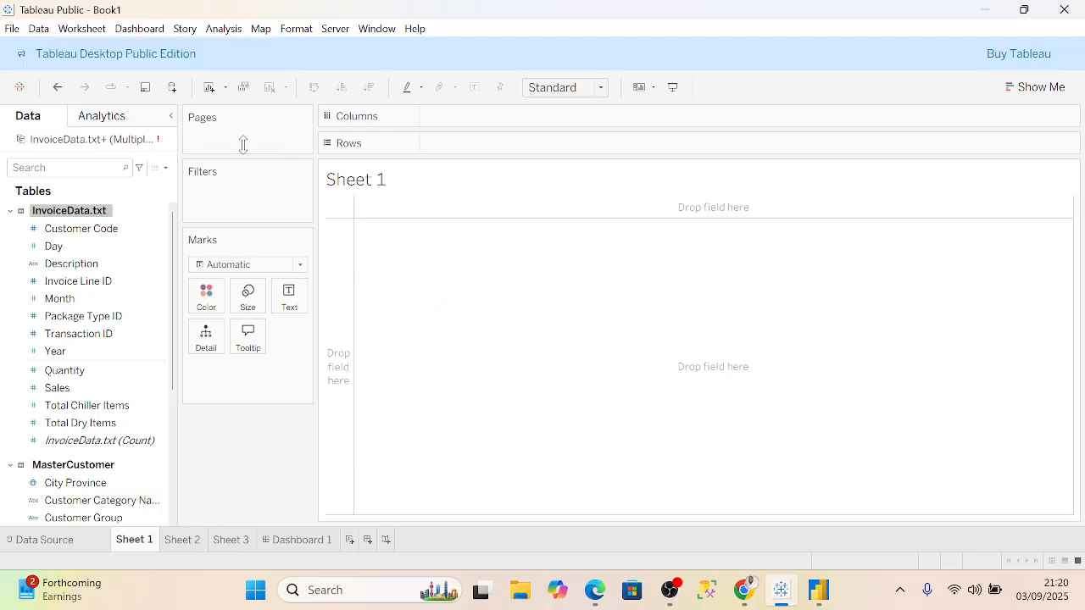
Review the worksheet, dashboard and story commands alongside the matching new-sheet controls of the workbook
left_click(78, 31)
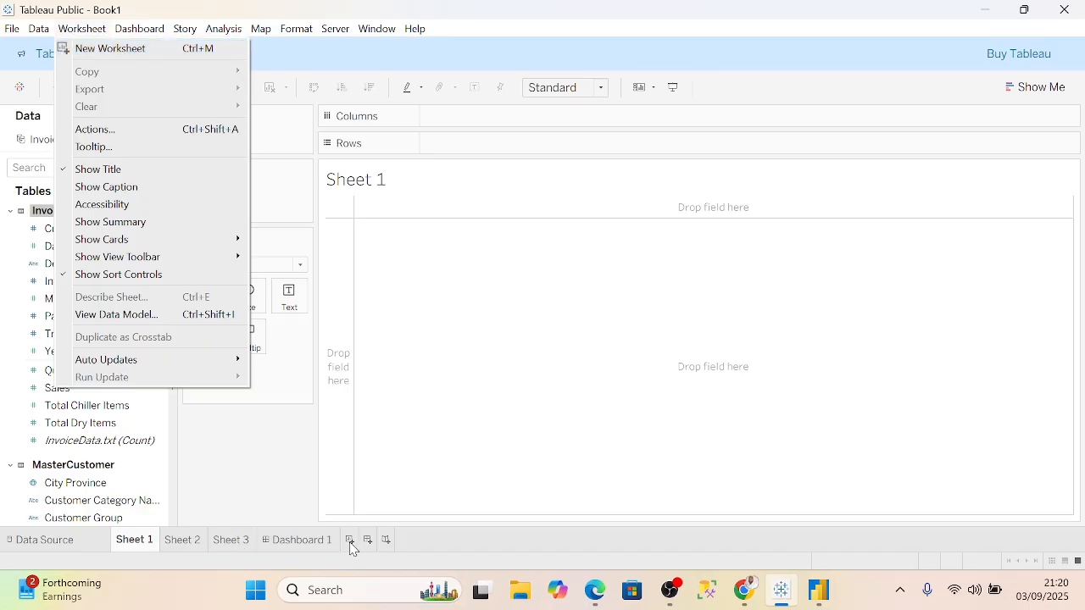
left_click(398, 386)
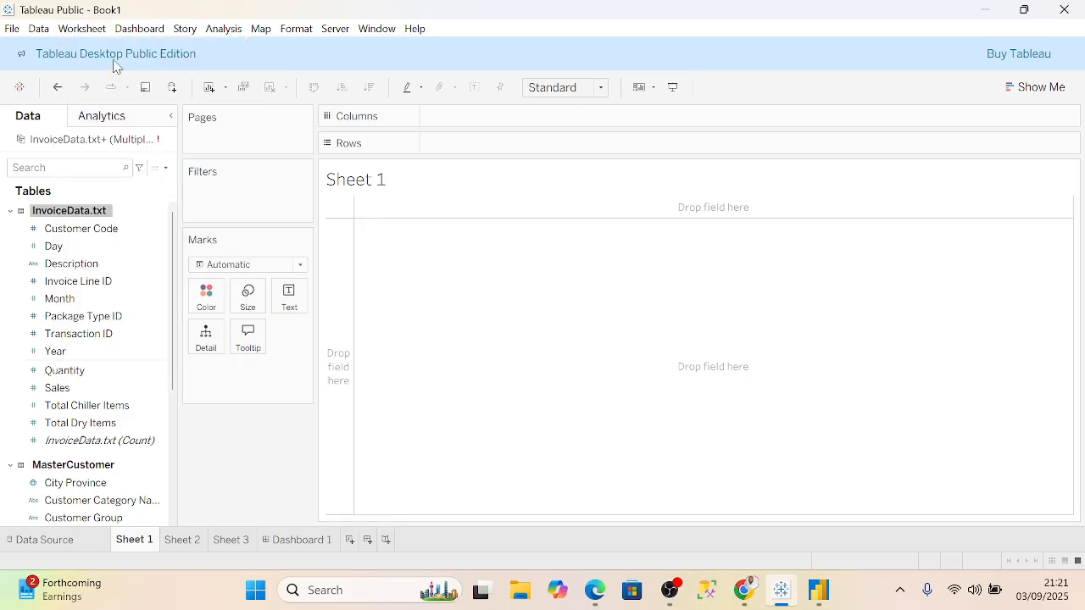
left_click(140, 29)
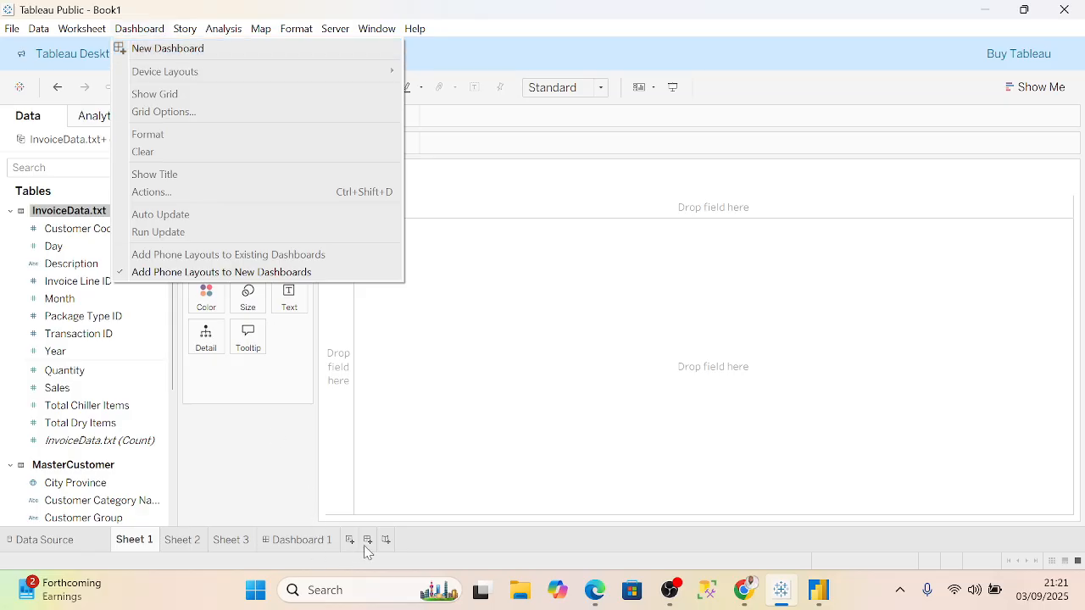
left_click(420, 434)
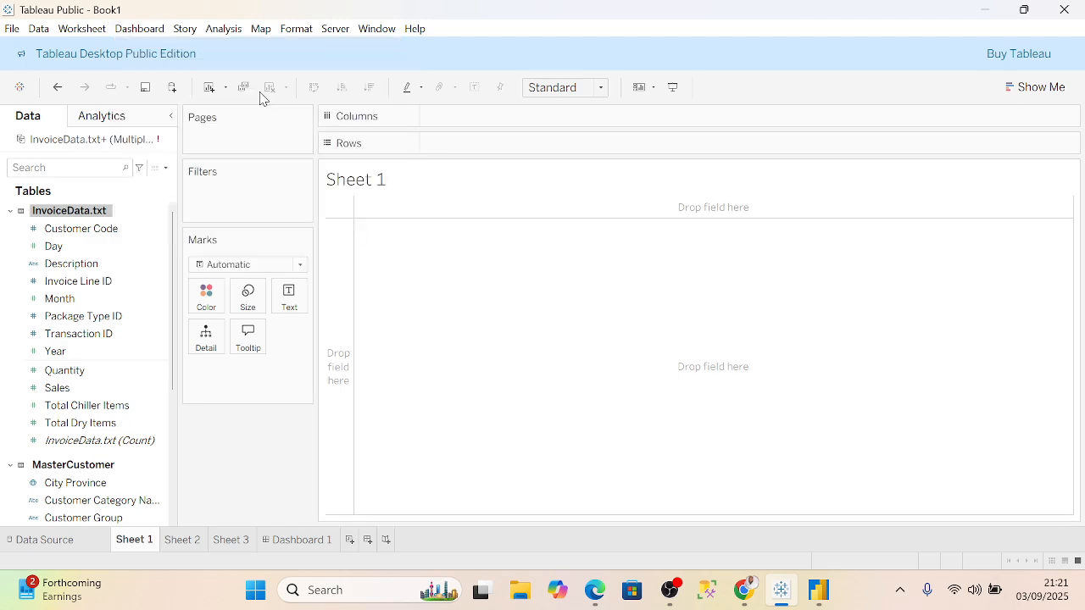
left_click(184, 29)
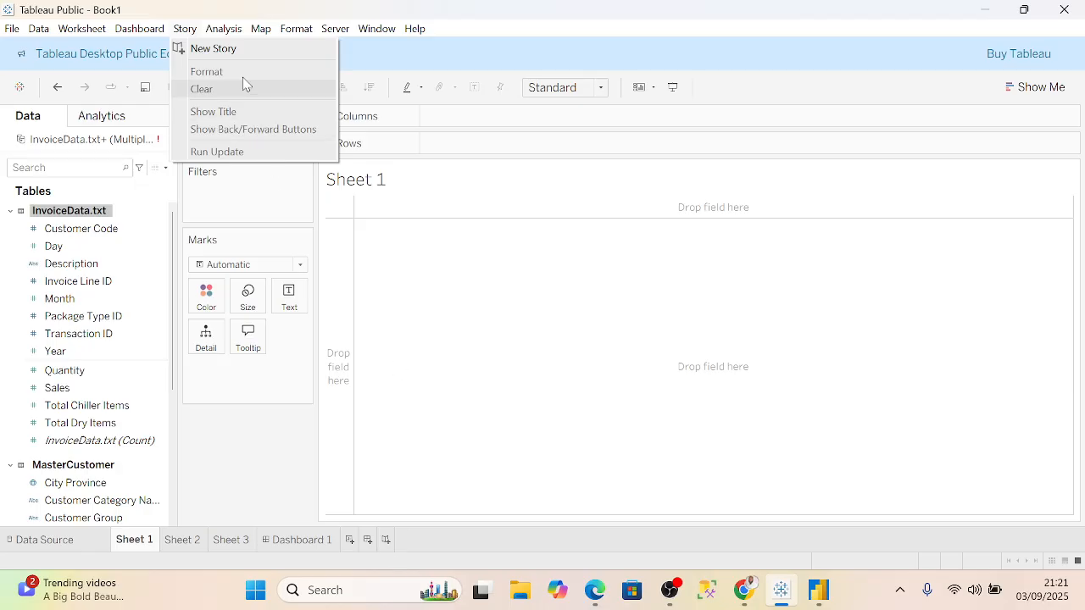
Look over the analysis commands and start a new calculated field
mouse_move(236, 28)
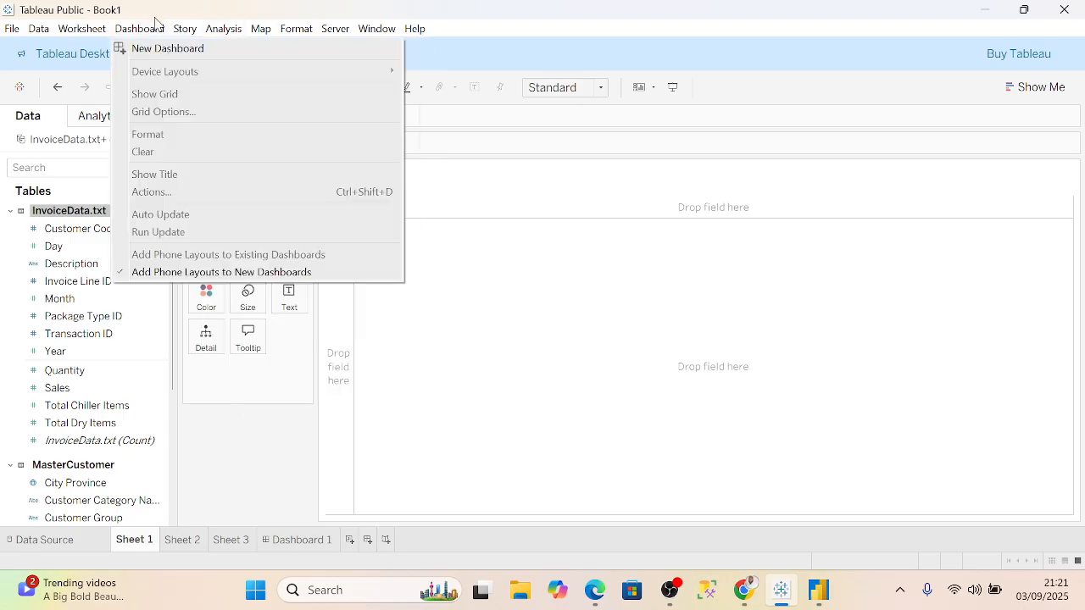
mouse_move(185, 31)
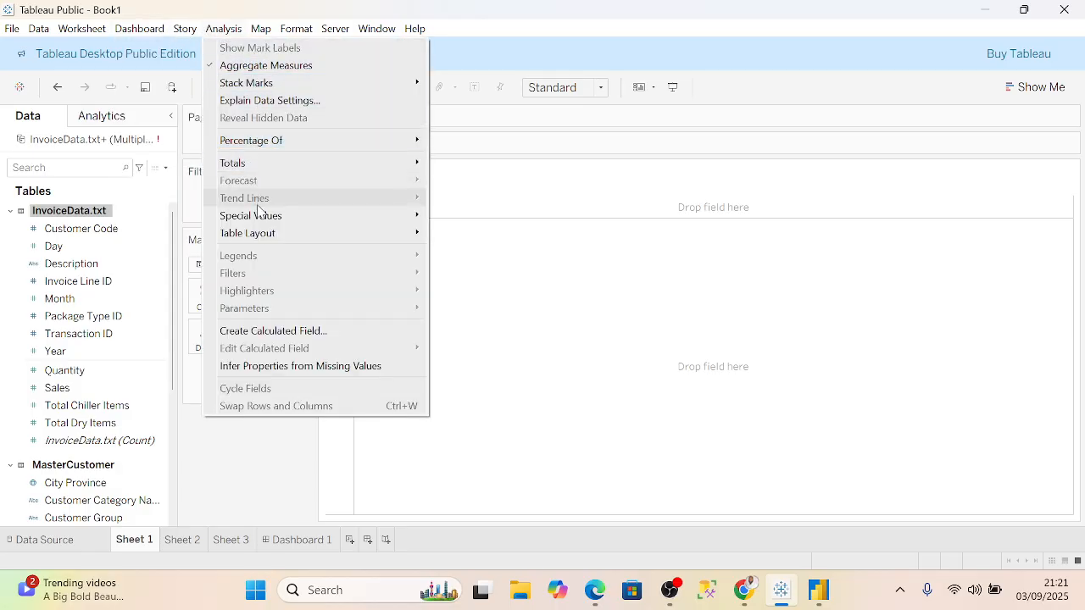
left_click(297, 338)
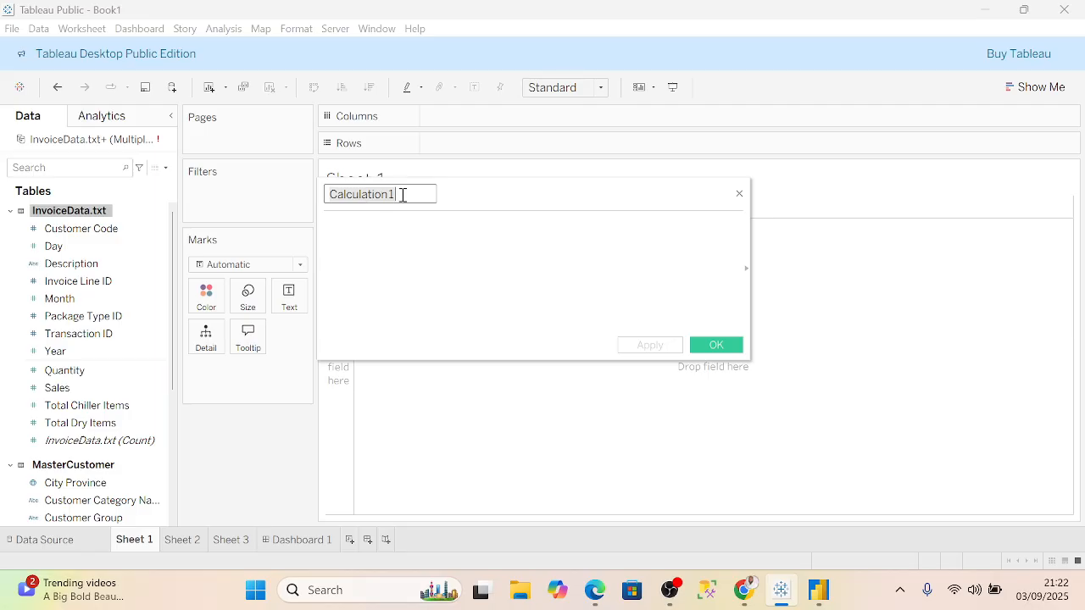
type("M")
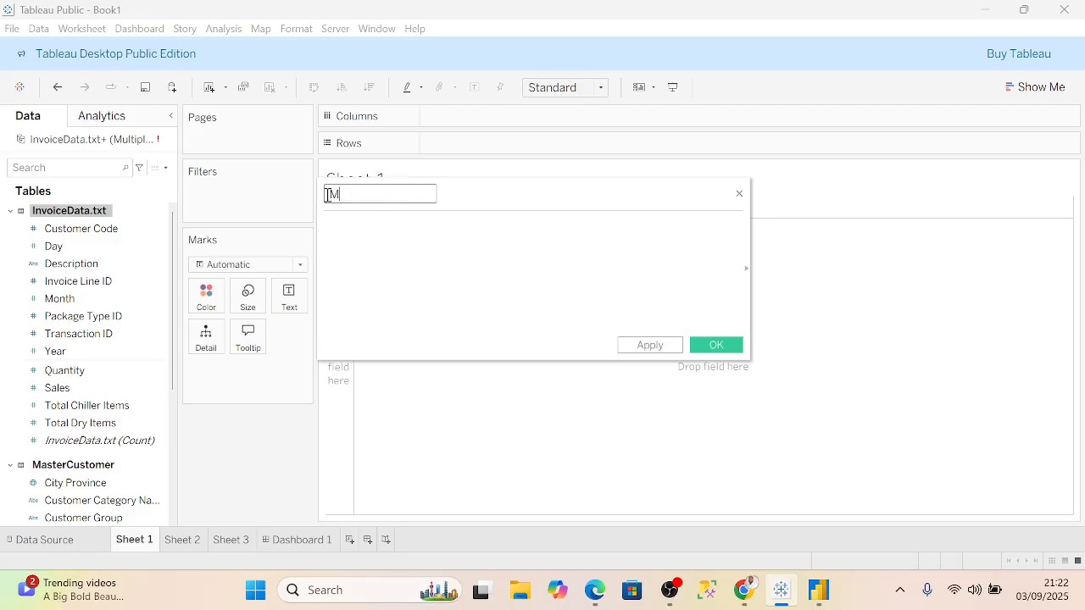
type("ont")
double_click(339, 195)
type("T")
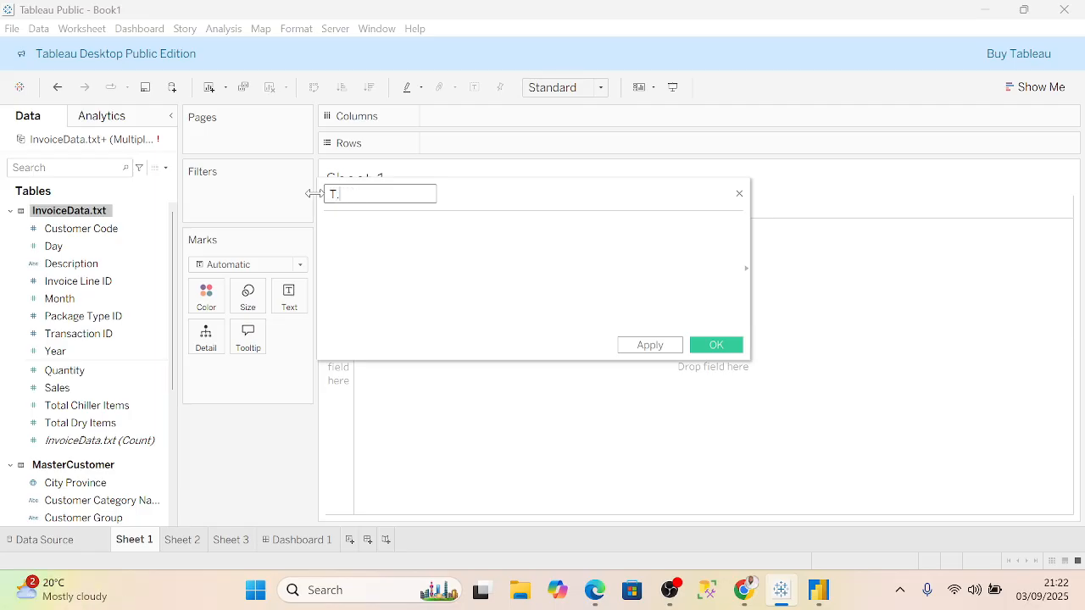
type(". S")
key("ctrl+v")
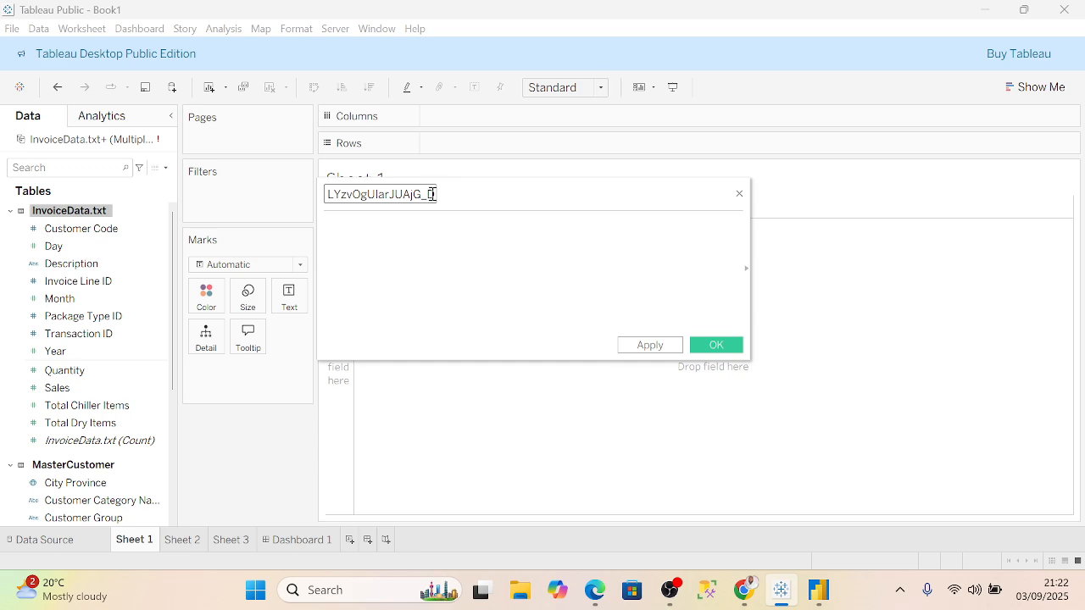
left_click_drag(432, 194, 200, 197)
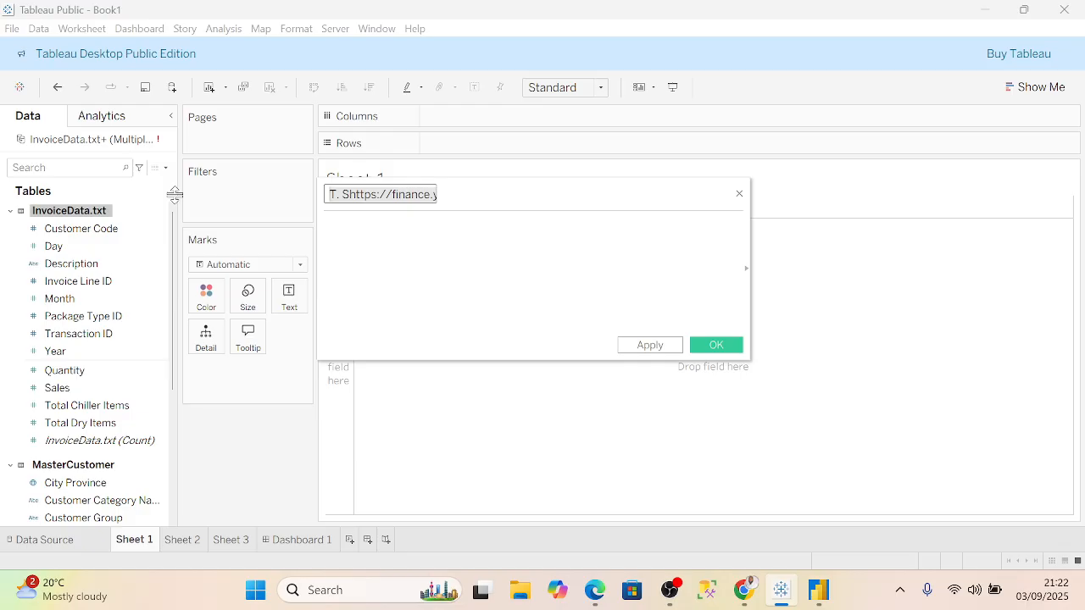
key("BackSpace")
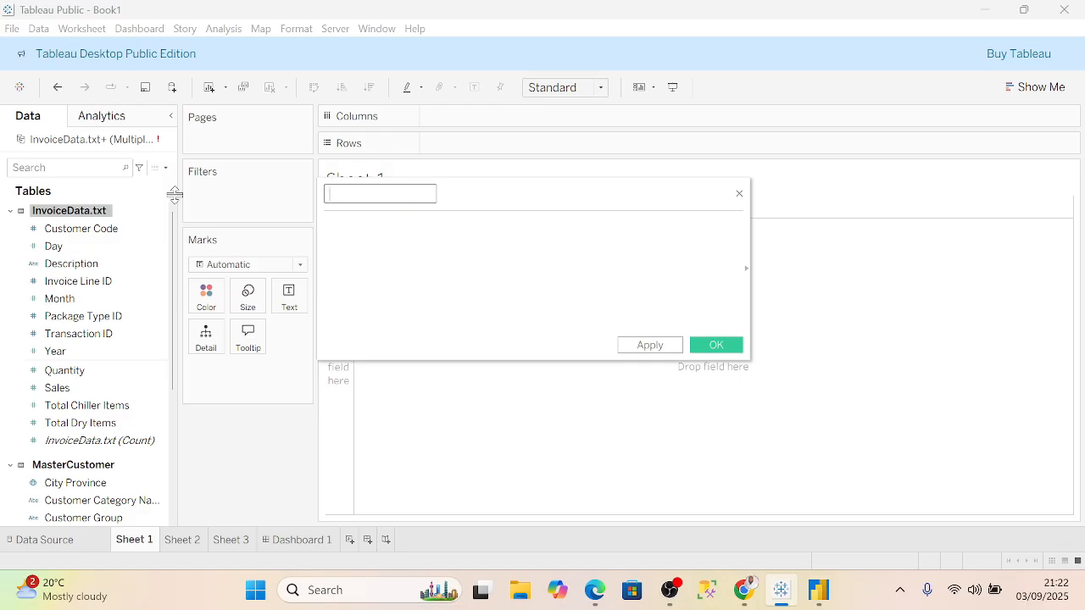
Name the calculated field T.Sales
type("T.")
key("alt+Tab")
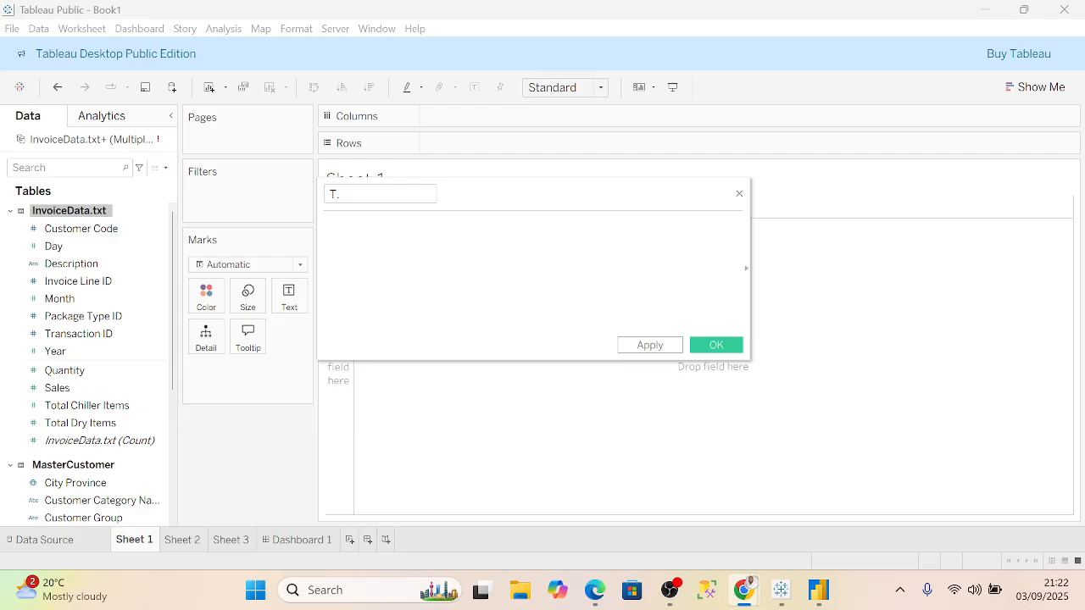
left_click(354, 194)
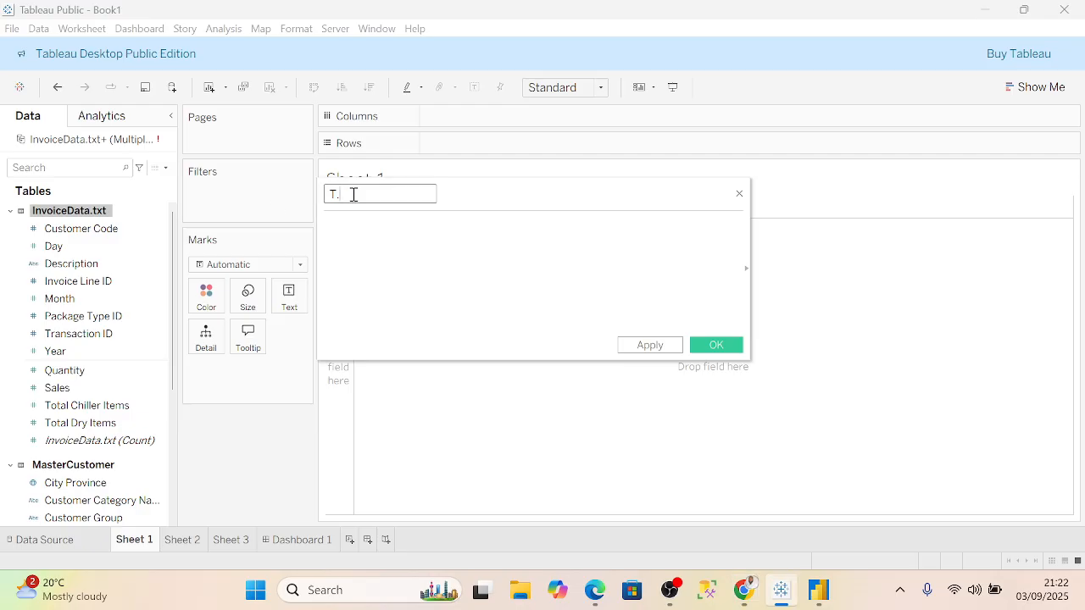
type("a")
type("S")
type("les")
Enter the formula =SUM([Sales]) for the T.Sales calculated field and check its error details
left_click(428, 228)
type("su")
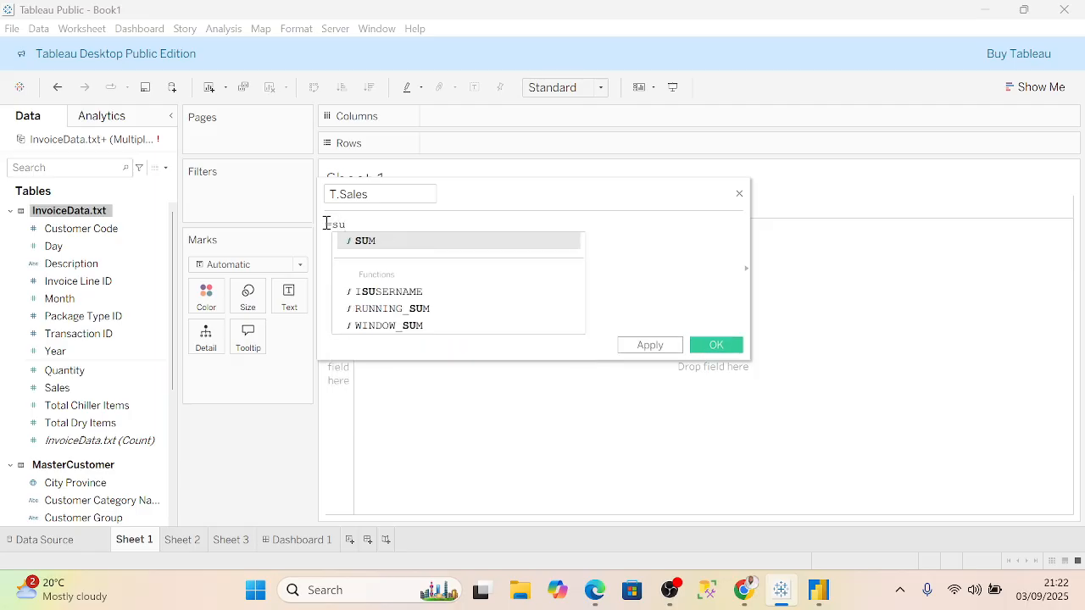
key("Down")
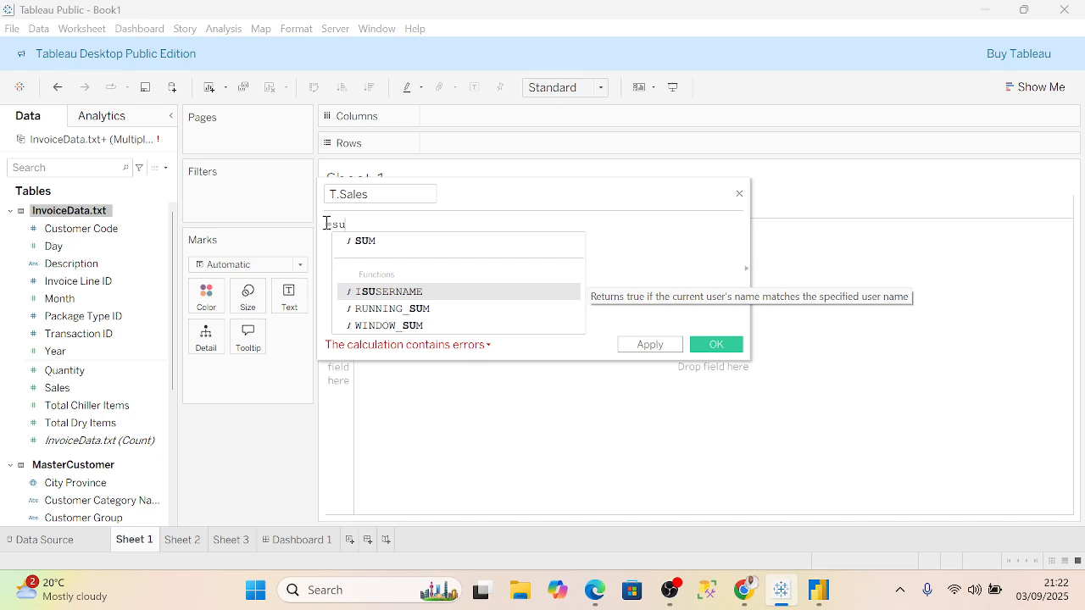
left_click(364, 246)
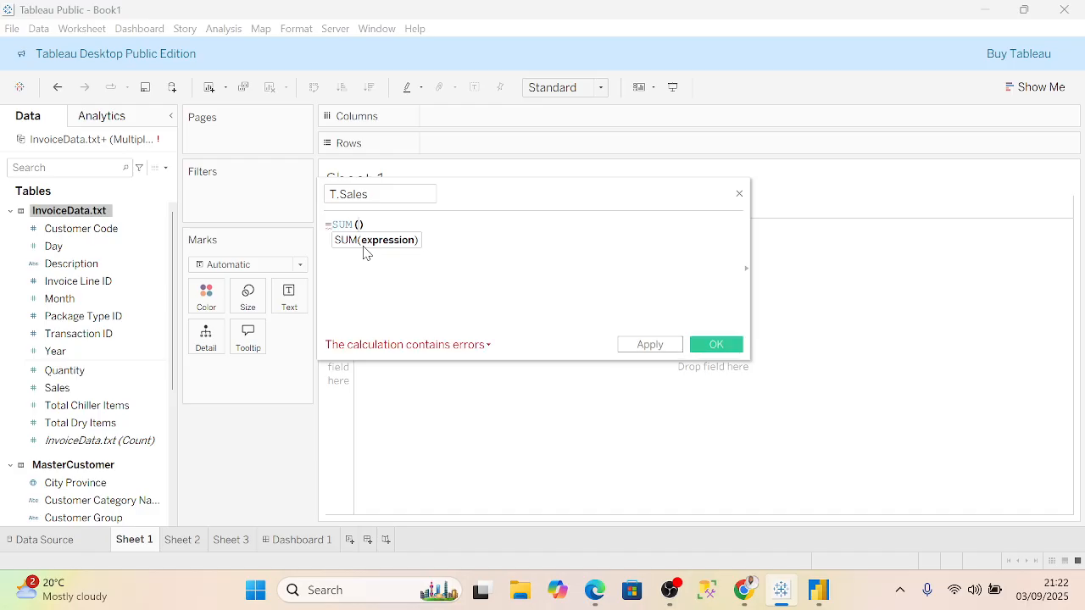
type("S")
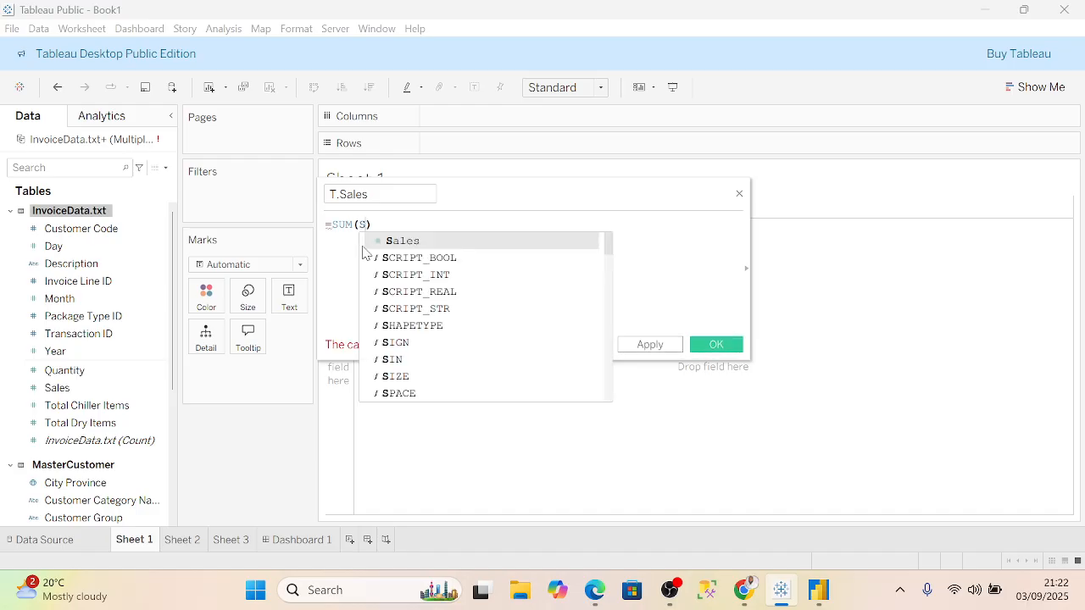
key("Return")
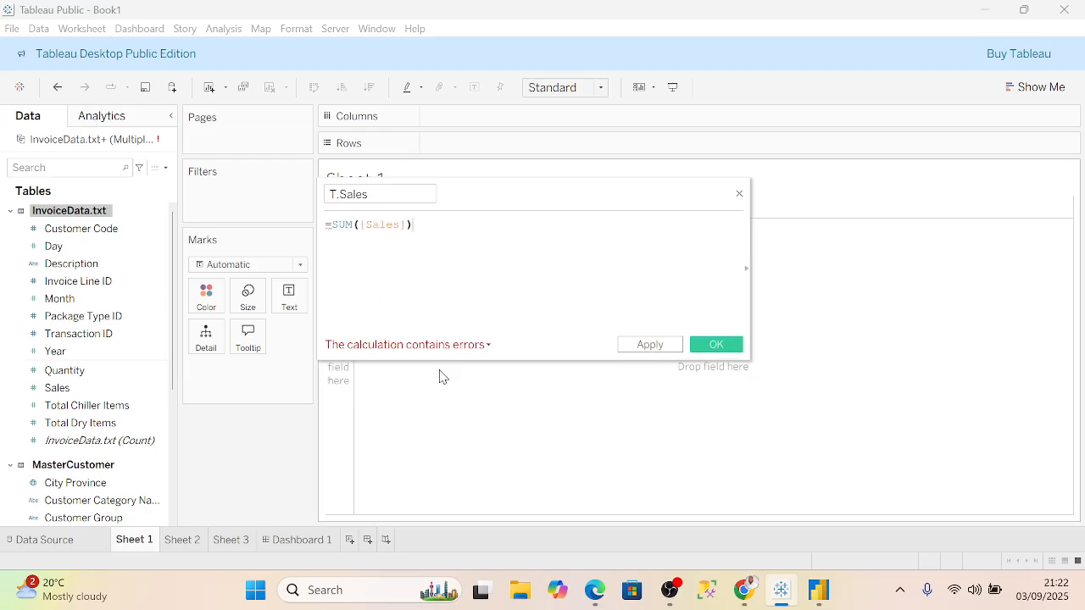
left_click(480, 348)
left_click(484, 346)
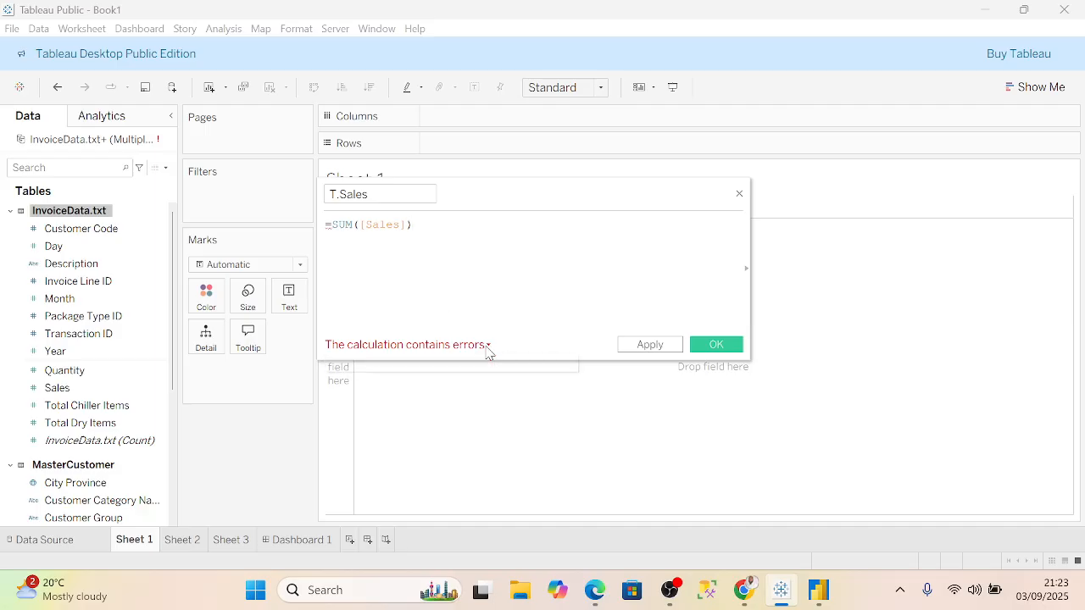
Close the error details and save the T.Sales calculated field
left_click(483, 346)
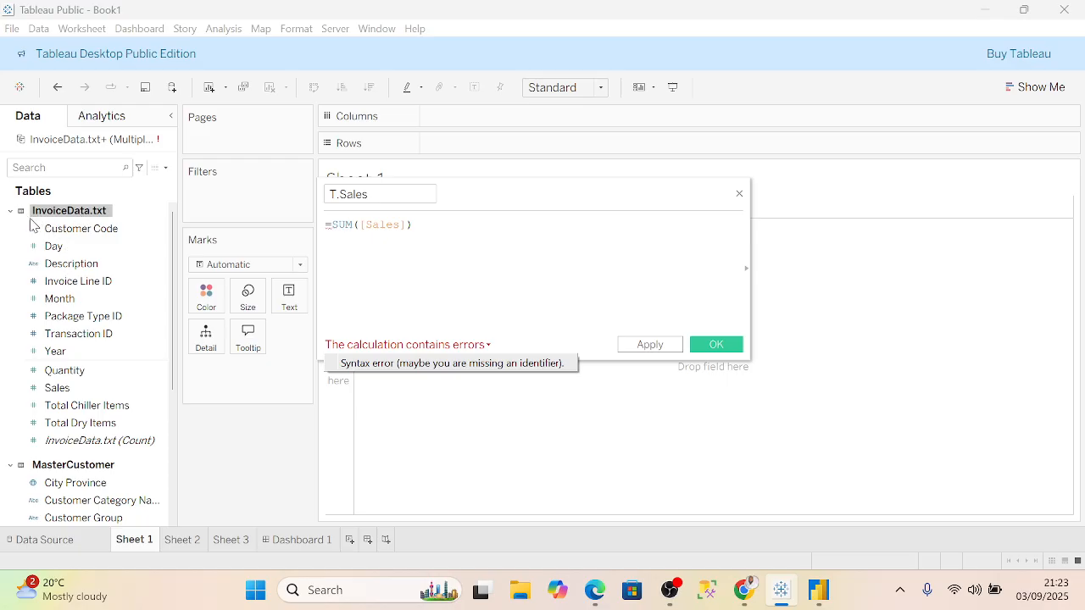
left_click(429, 226)
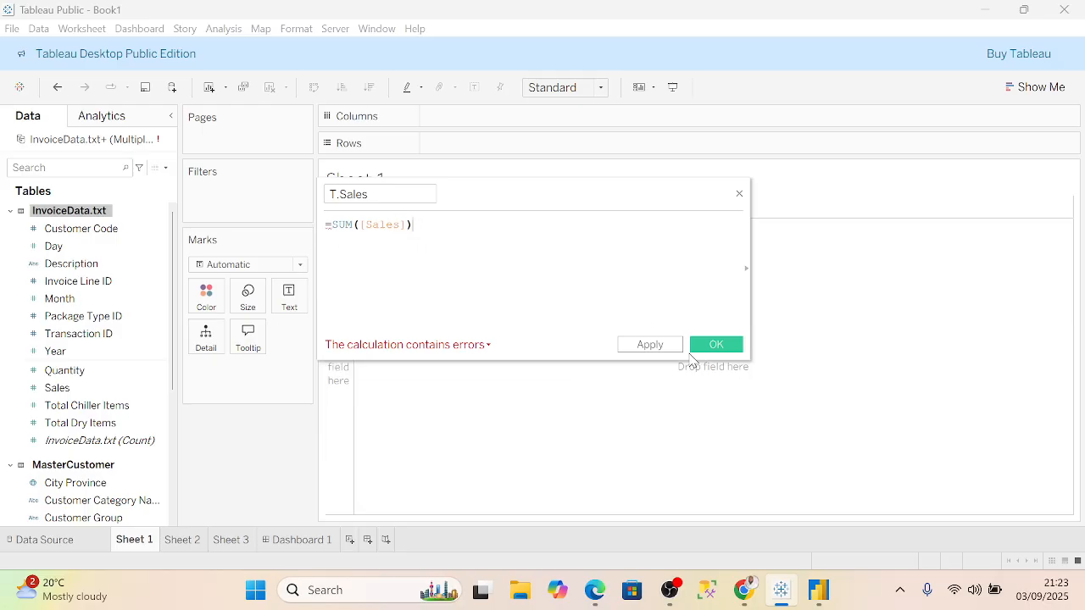
left_click(716, 345)
left_click(713, 346)
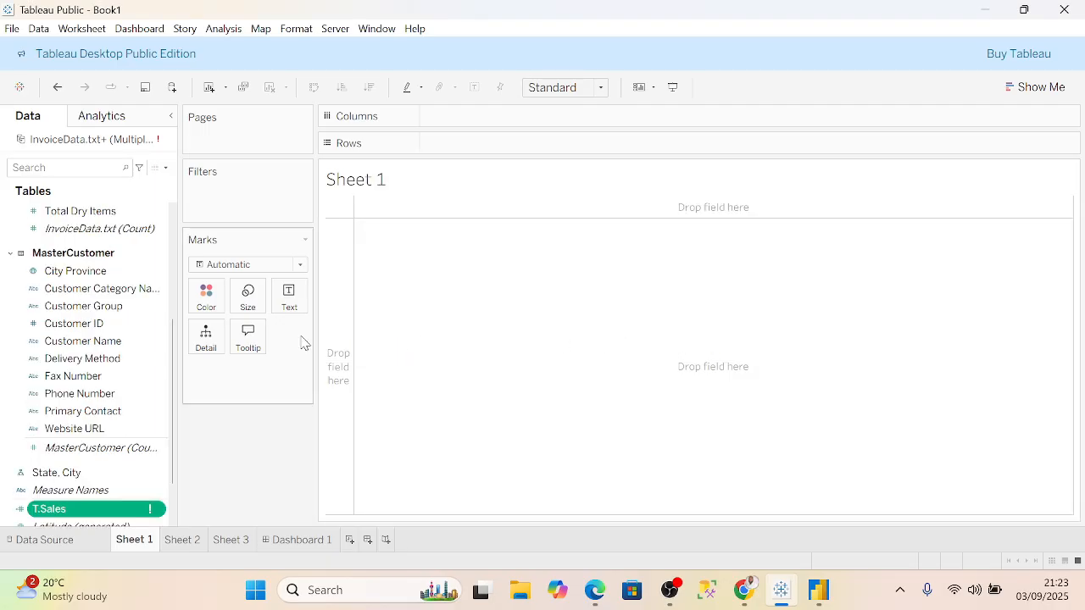
Delete the T.Sales calculated field from the data source's field list
scroll(149, 354, "down", 2)
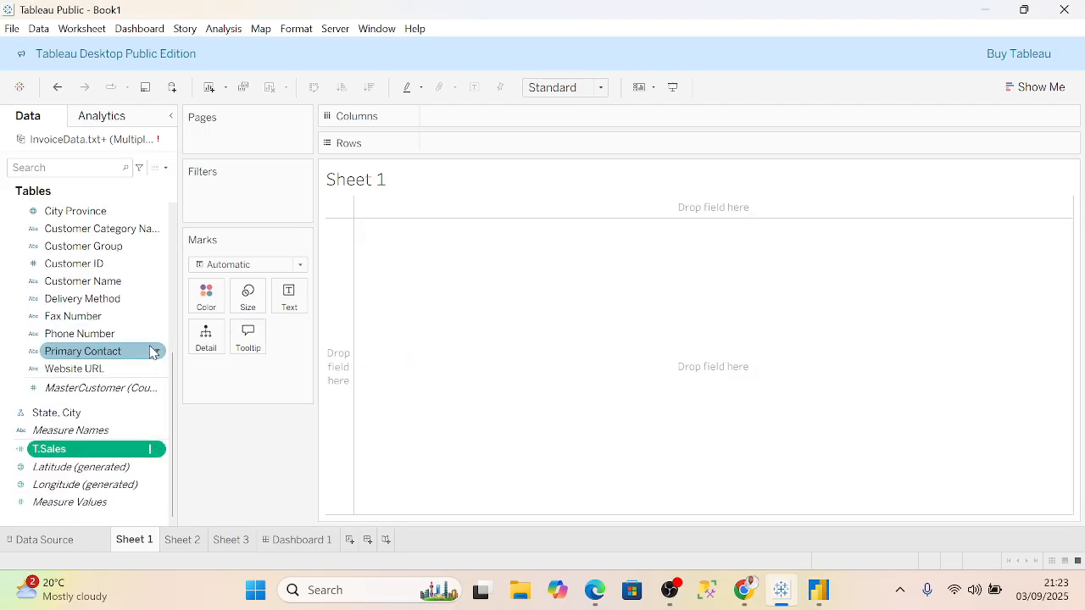
left_click(161, 454)
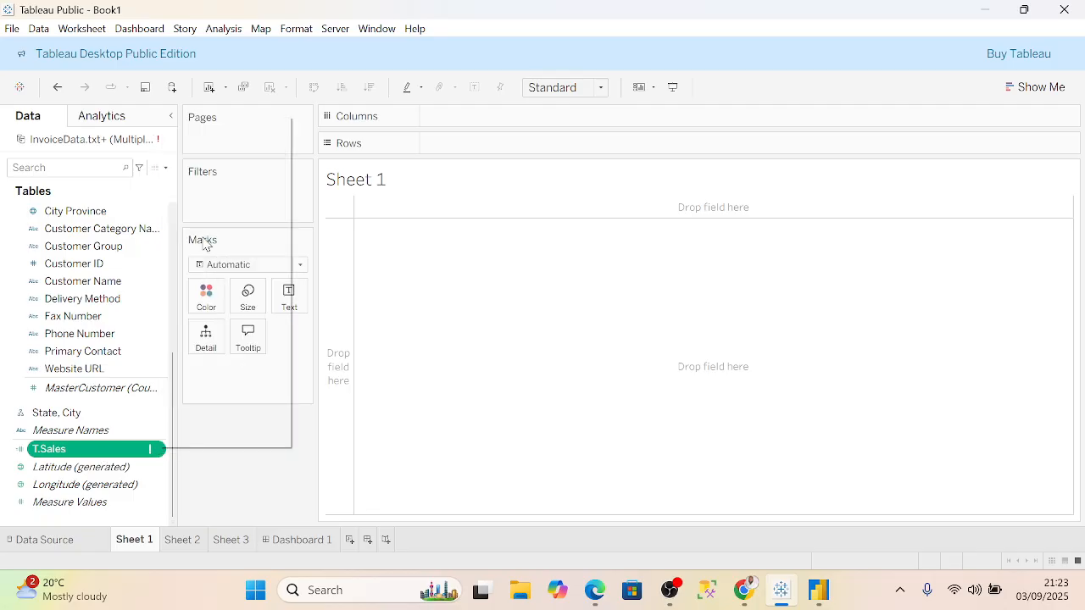
left_click(203, 242)
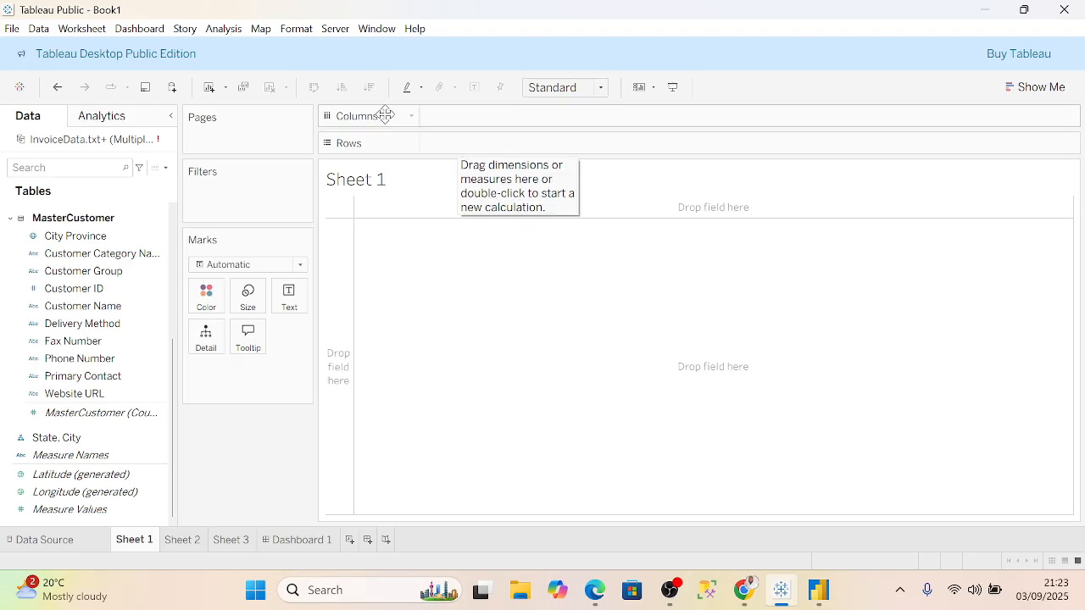
Look over the analysis, map, format, server, window and help commands available for the worksheet
left_click(230, 31)
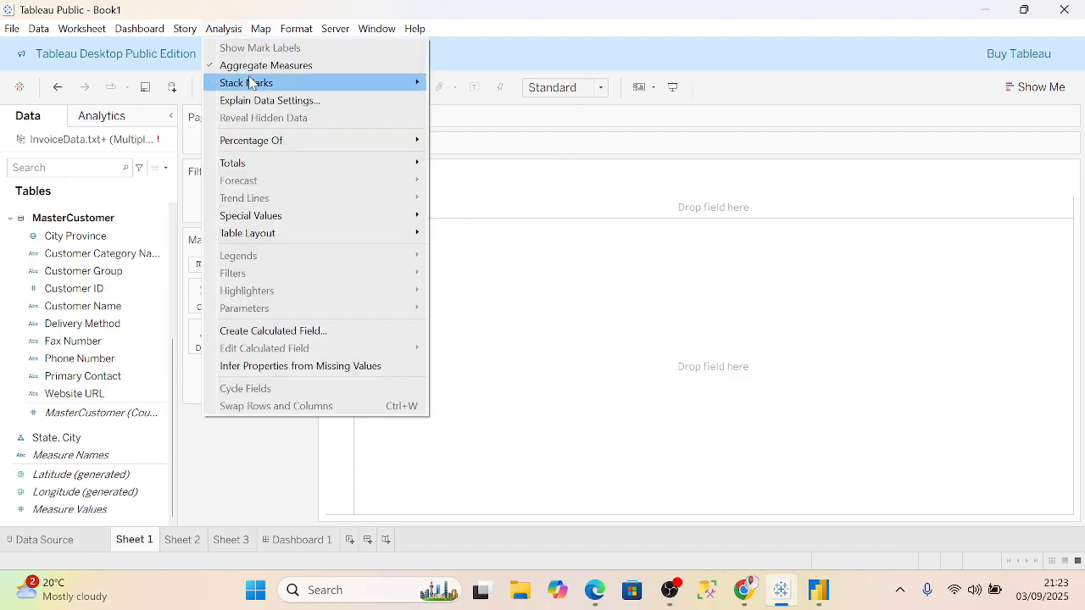
mouse_move(292, 162)
mouse_move(396, 85)
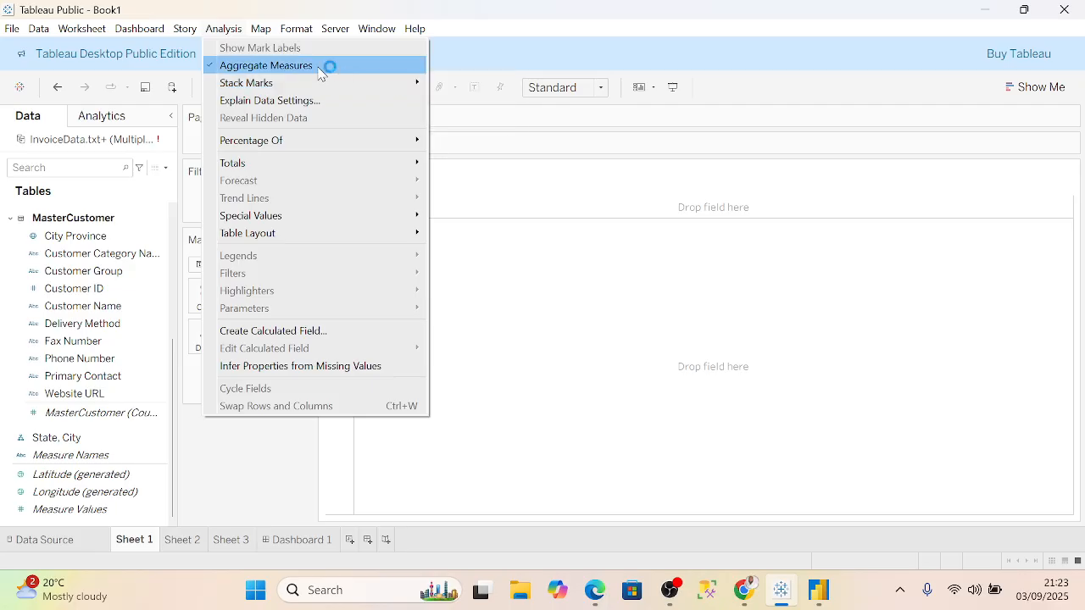
mouse_move(409, 163)
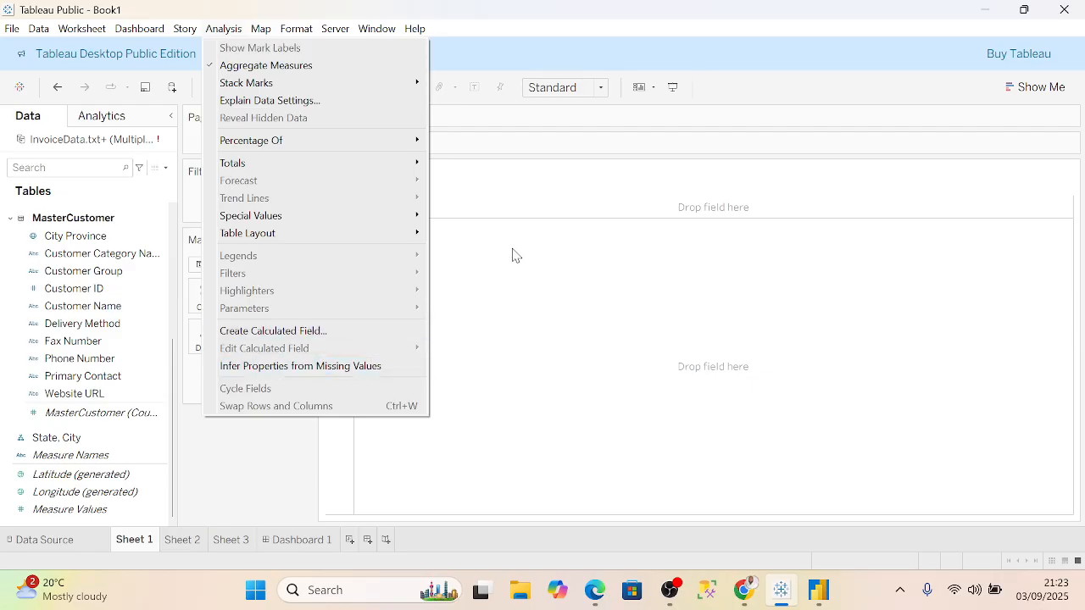
mouse_move(264, 34)
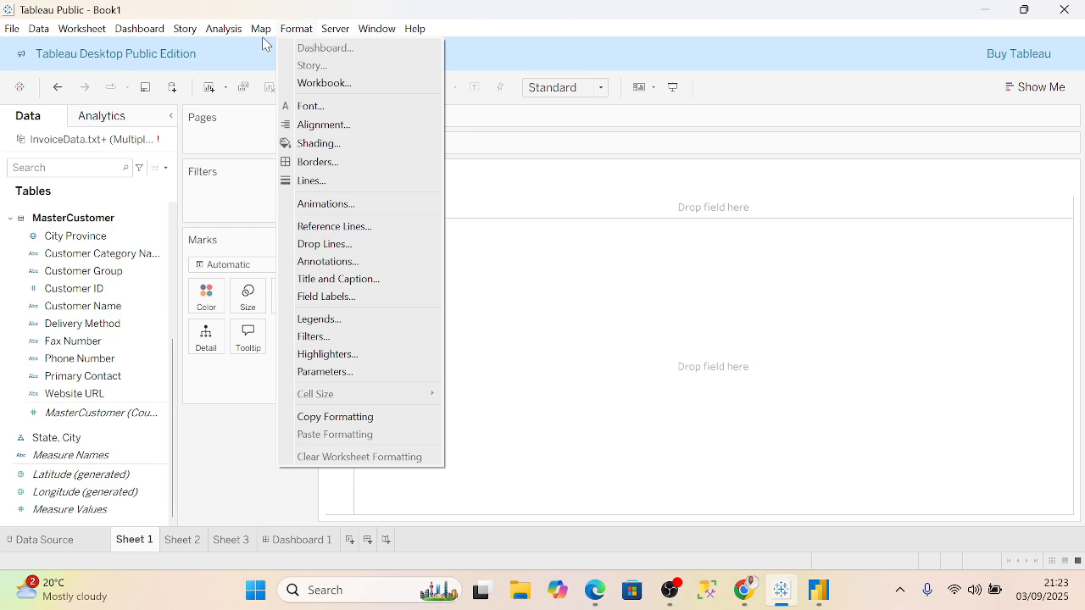
mouse_move(266, 53)
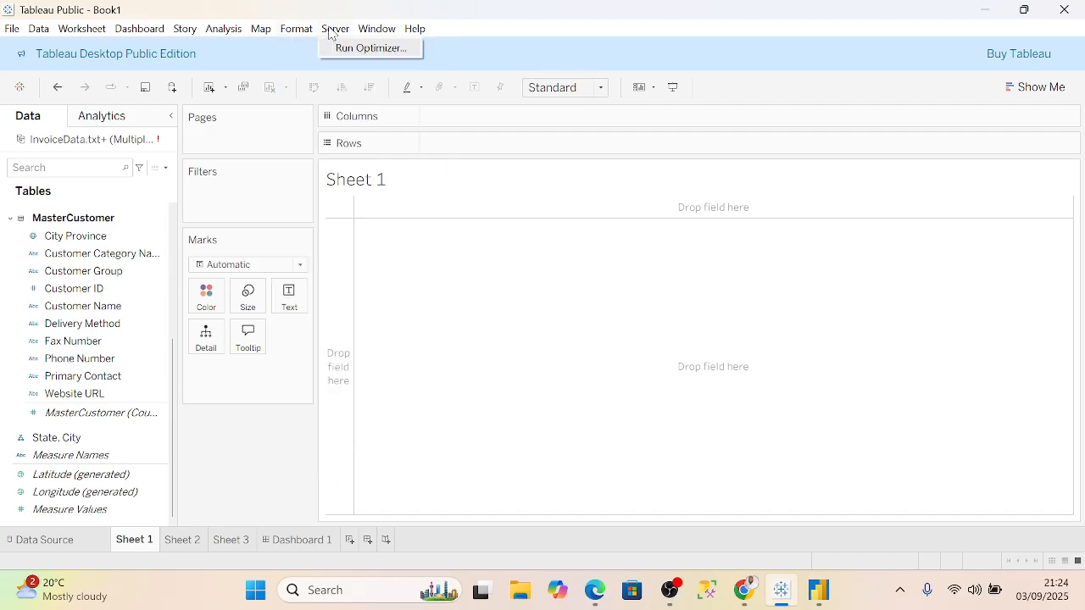
mouse_move(374, 36)
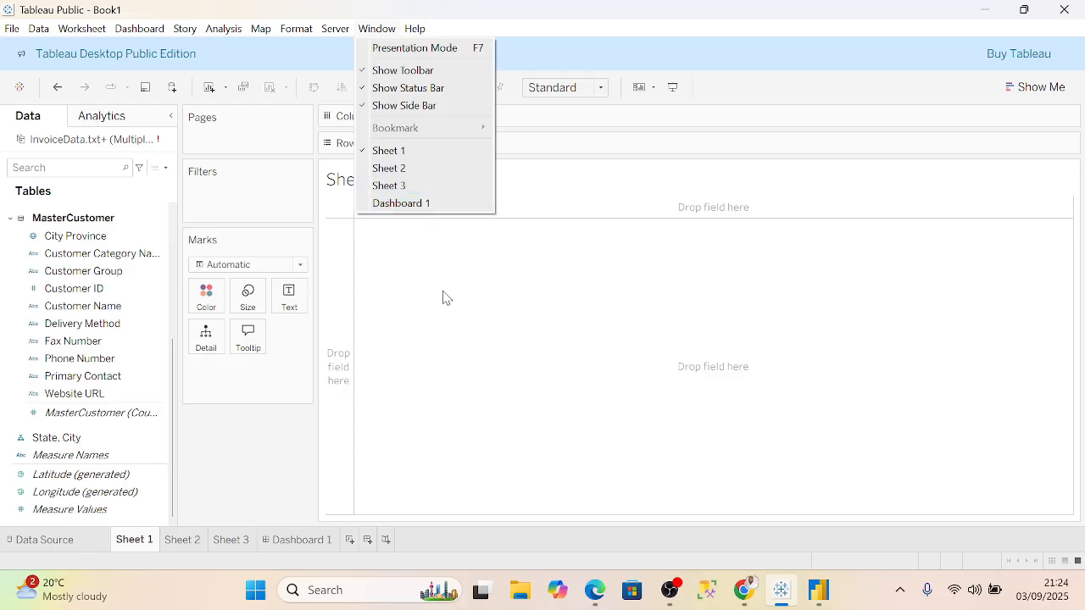
mouse_move(415, 29)
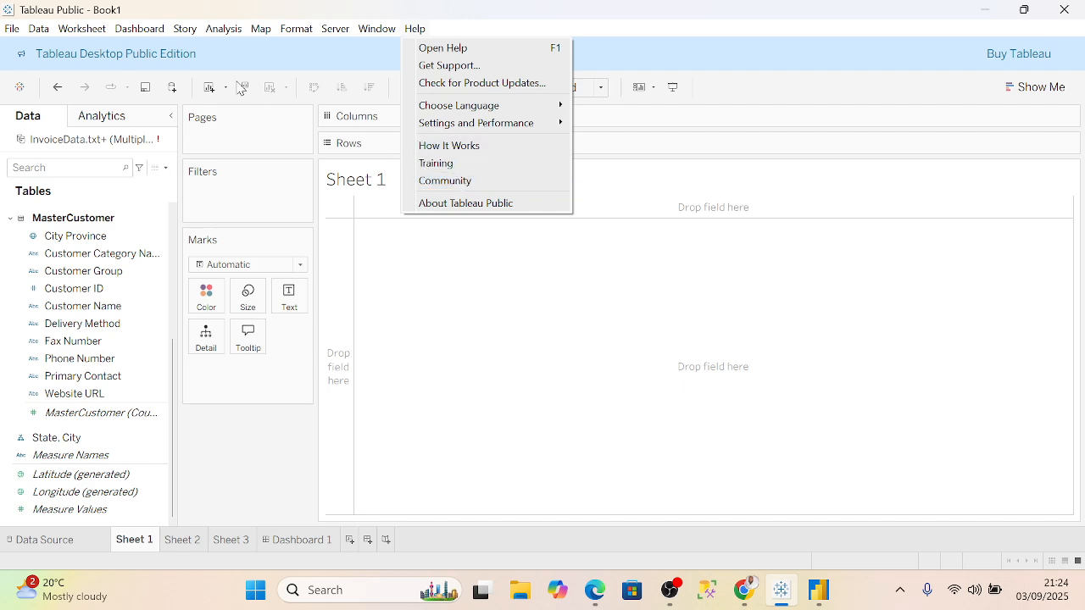
left_click(447, 313)
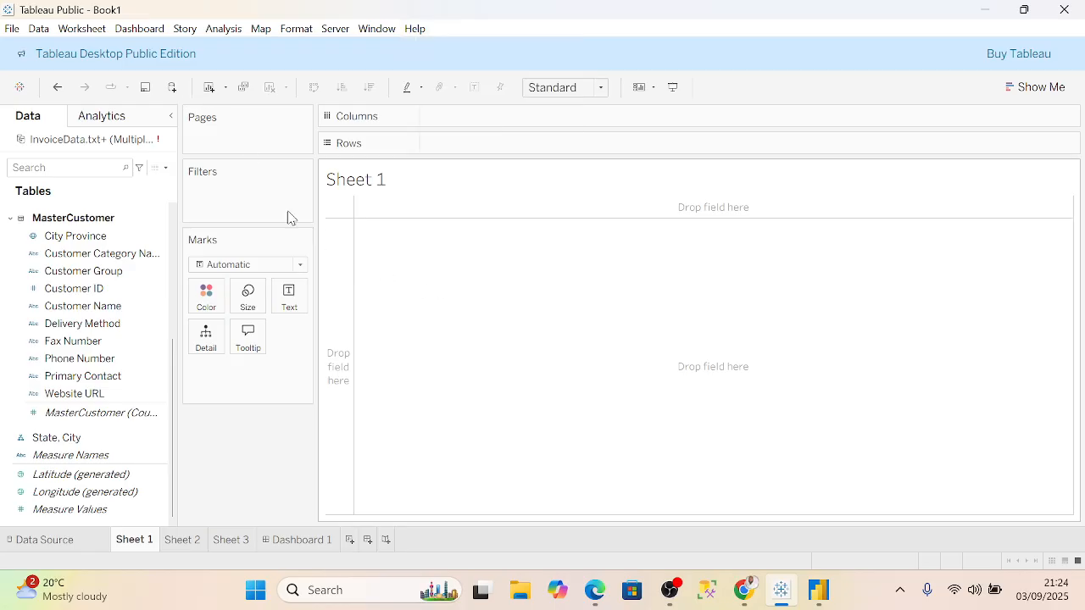
Start saving the workbook, look at the Tableau Public sign-in form and close it without signing in
left_click(146, 88)
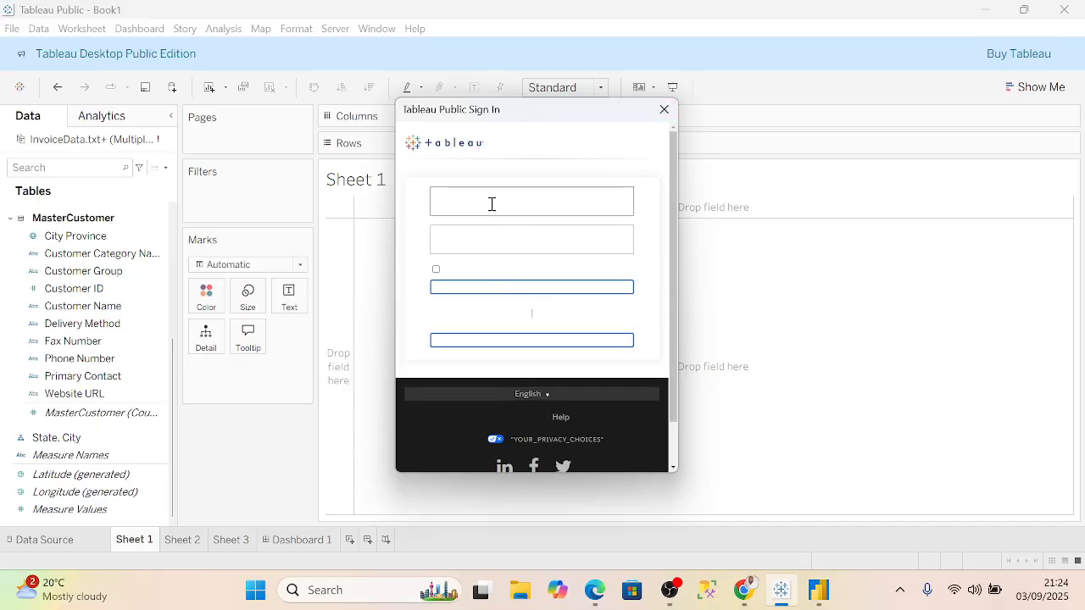
left_click(560, 263)
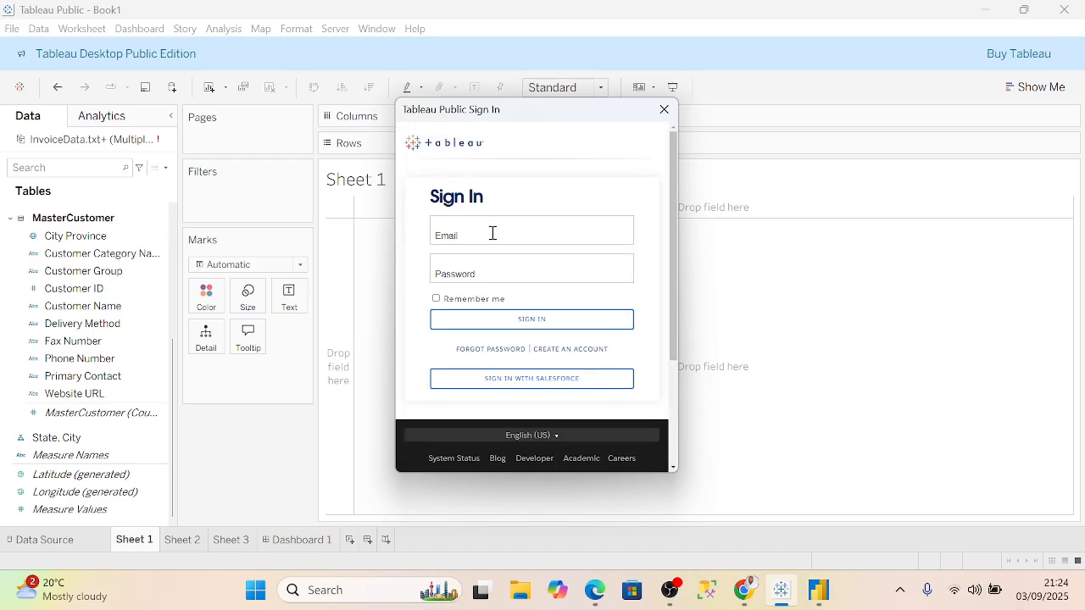
left_click(493, 233)
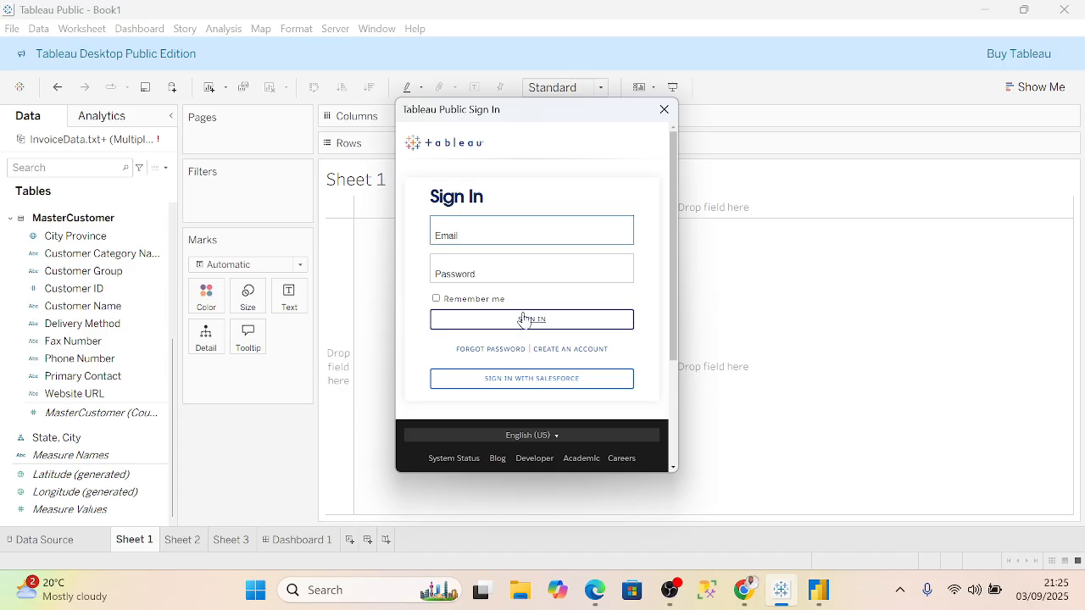
left_click(664, 110)
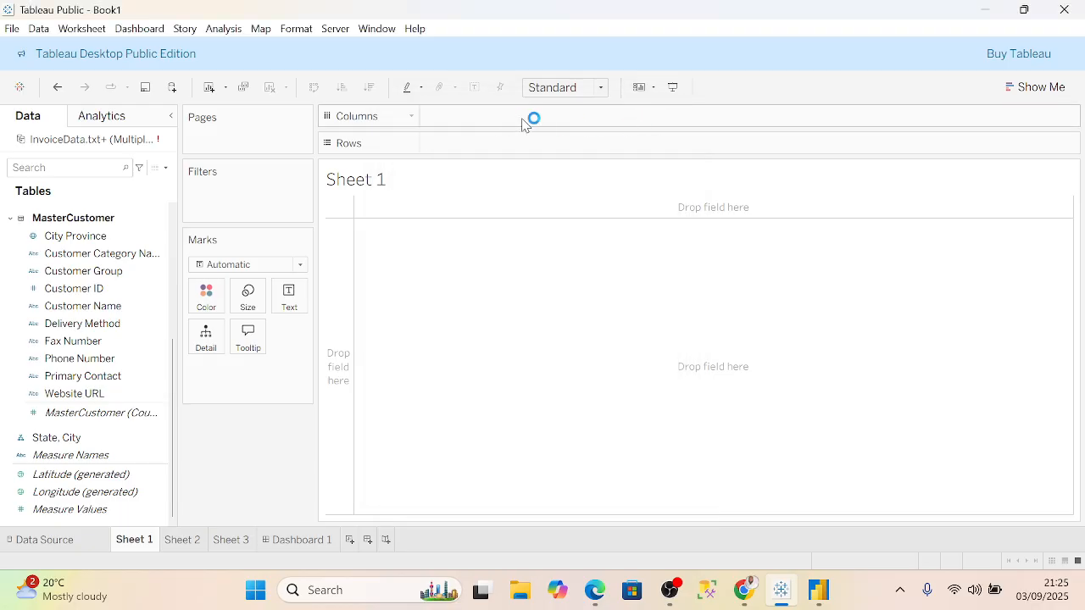
Try the Fit Height and Entire View display sizes on Sheet 1 and restore Standard
left_click(601, 88)
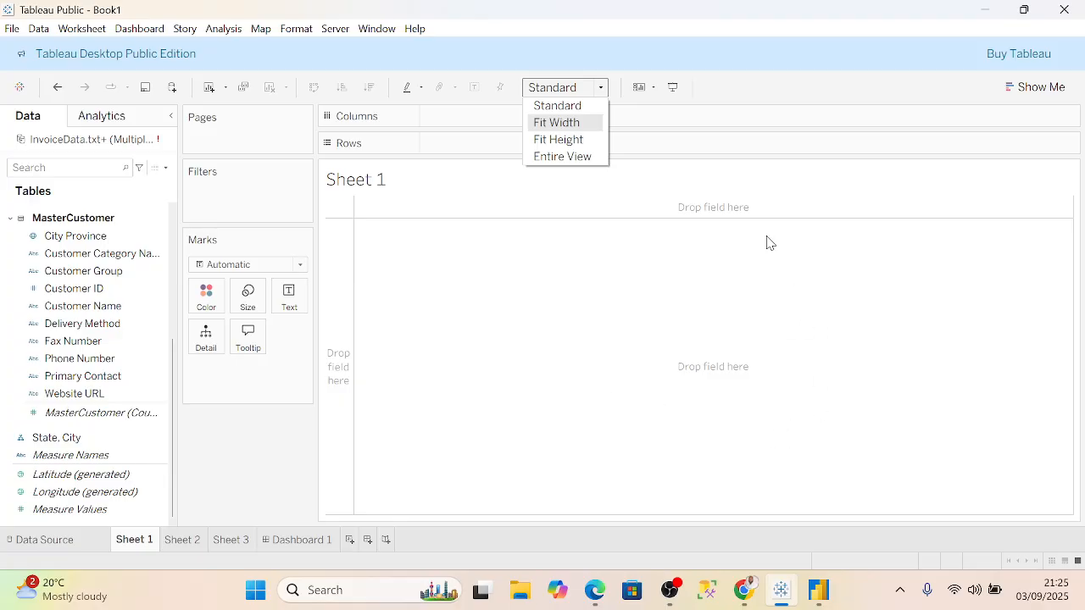
left_click(576, 140)
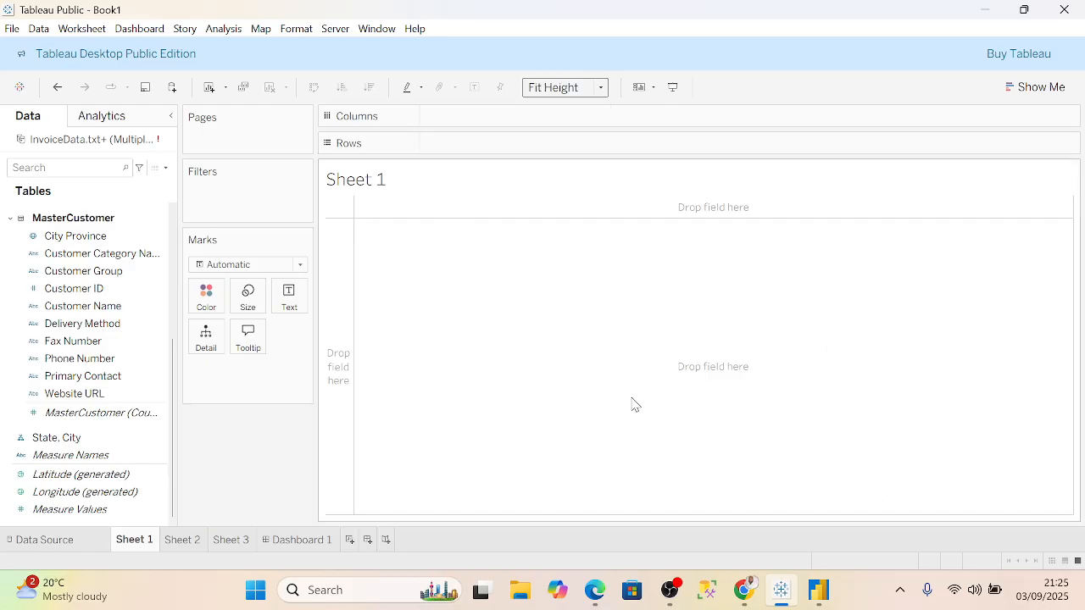
left_click(601, 88)
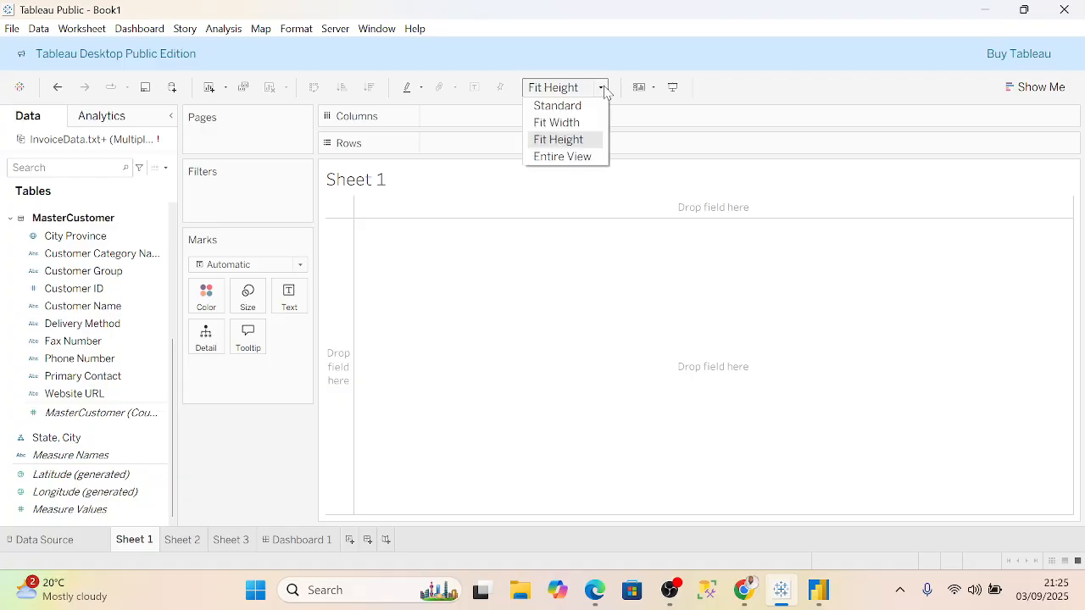
left_click(563, 157)
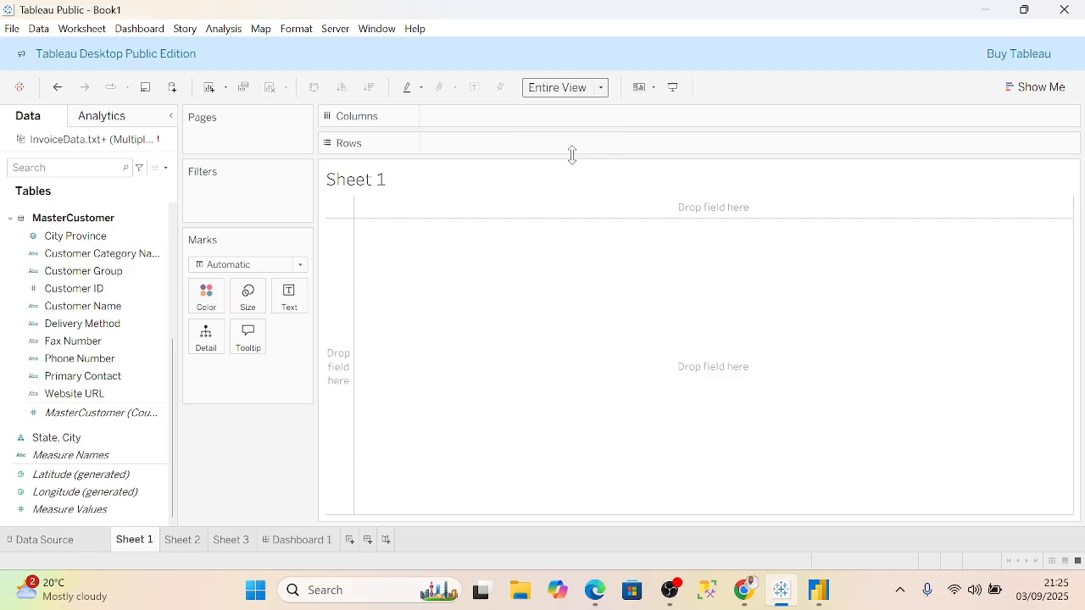
left_click(600, 88)
left_click(586, 107)
Collapse the MasterCustomer and InvoiceData.txt tables in the field list
left_click(10, 219)
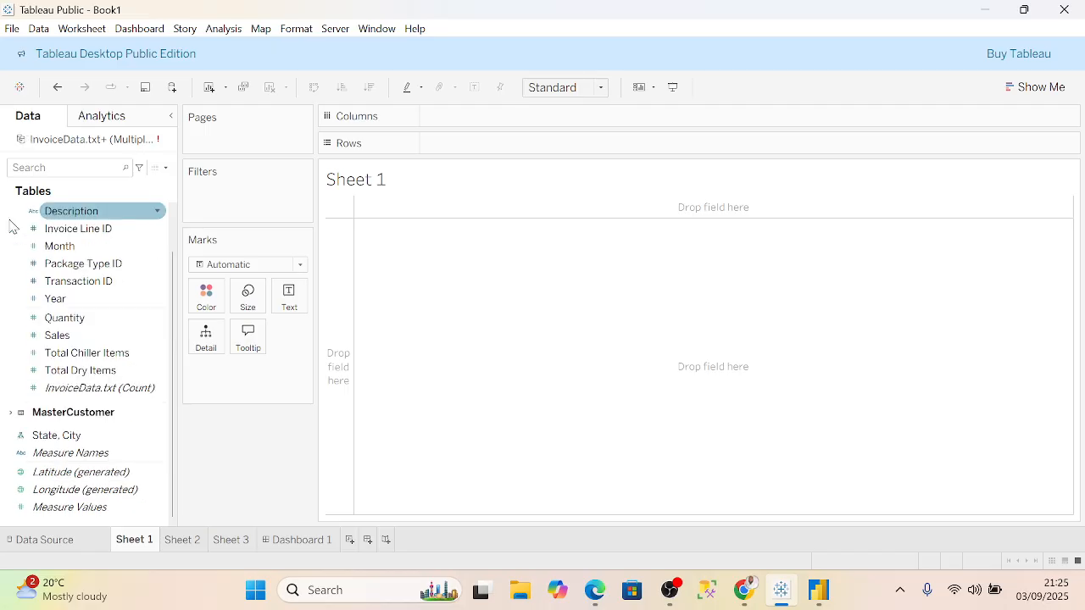
scroll(49, 218, "up", 2)
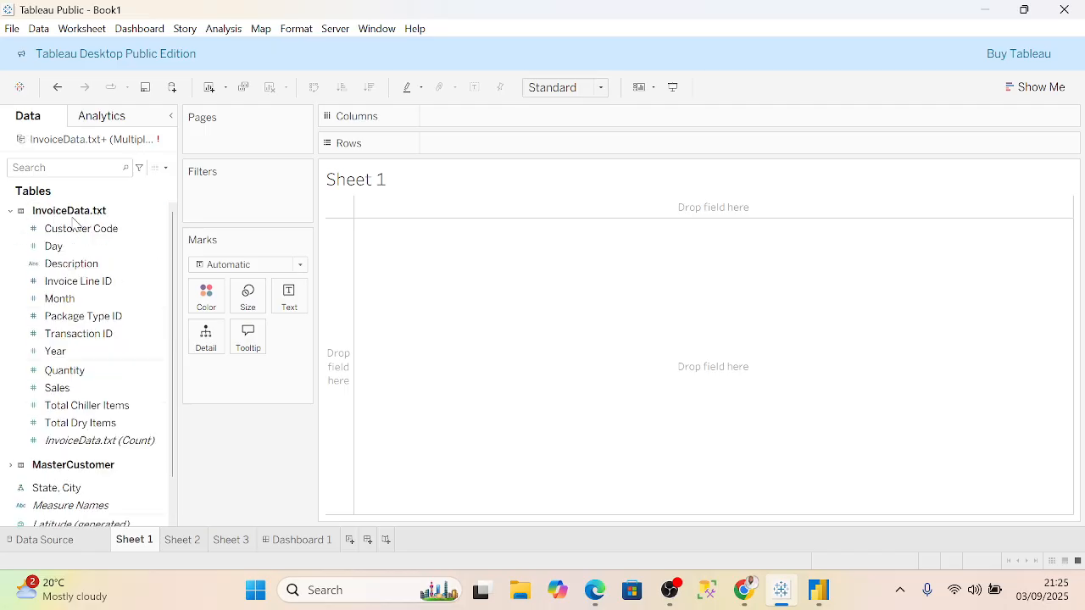
left_click(10, 212)
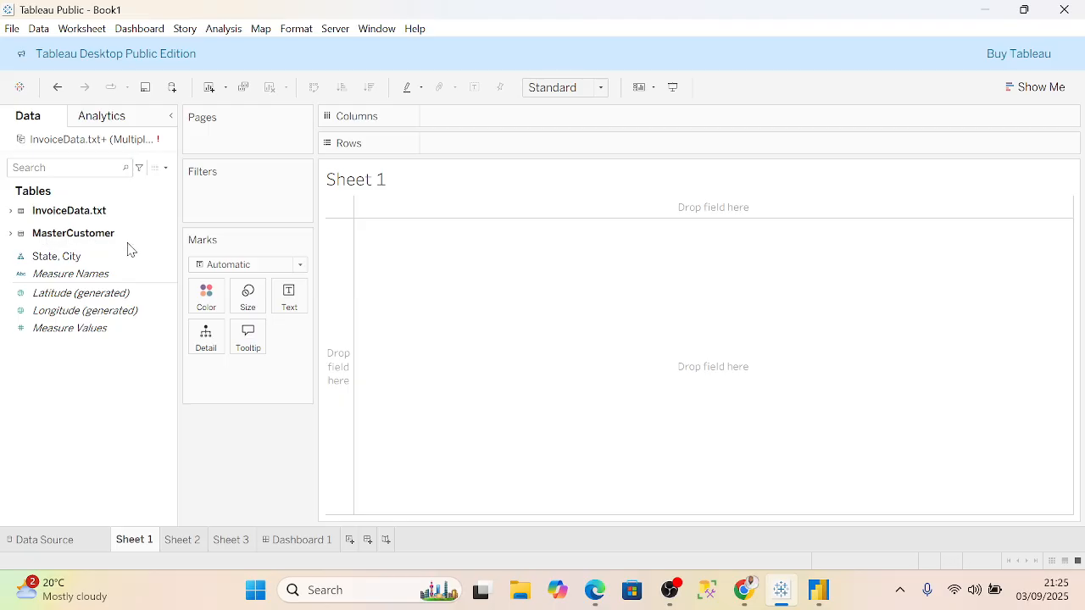
Open the data source page and preview the data of the MasterCustomer and InvoiceData.txt tables
left_click(72, 546)
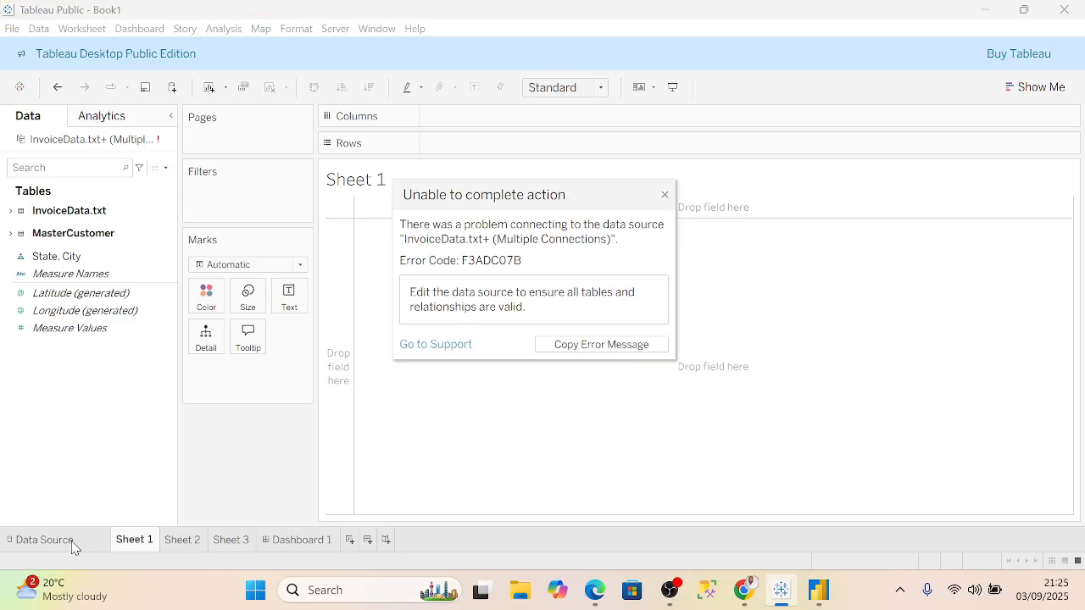
left_click(665, 194)
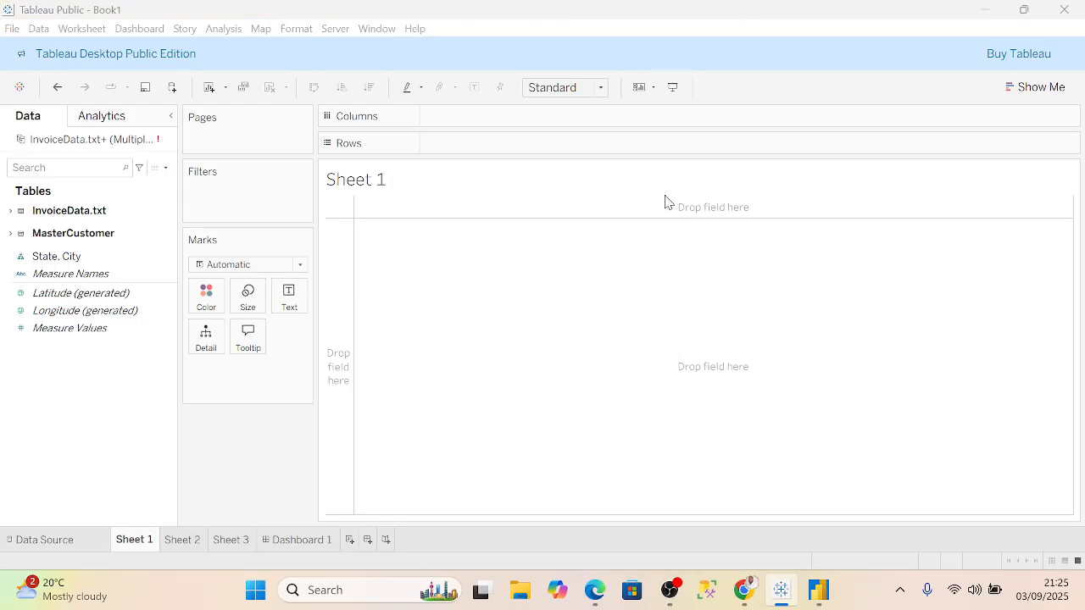
left_click(21, 540)
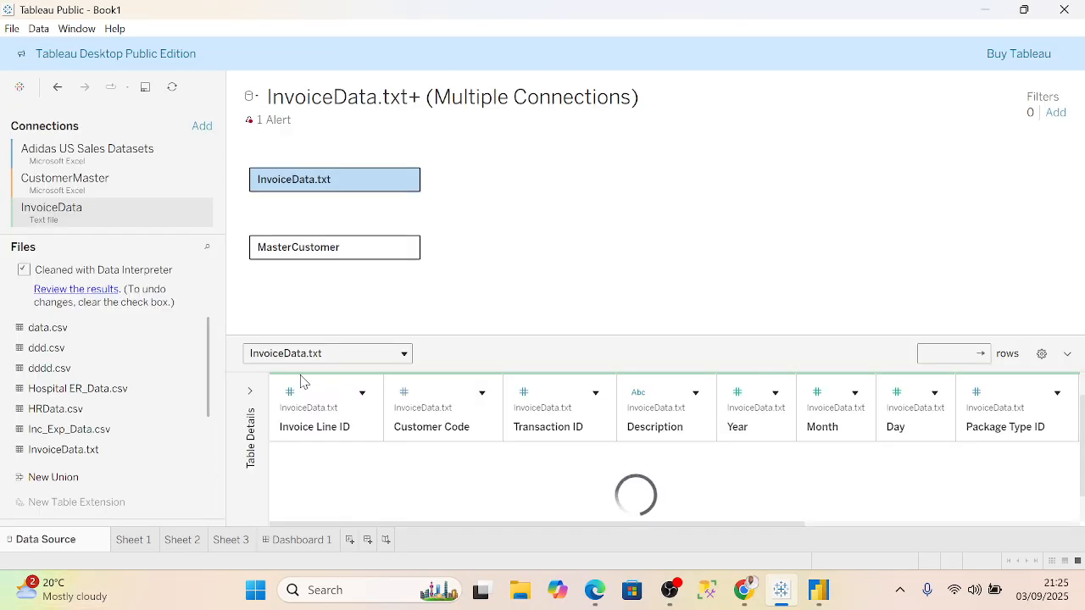
left_click(407, 249)
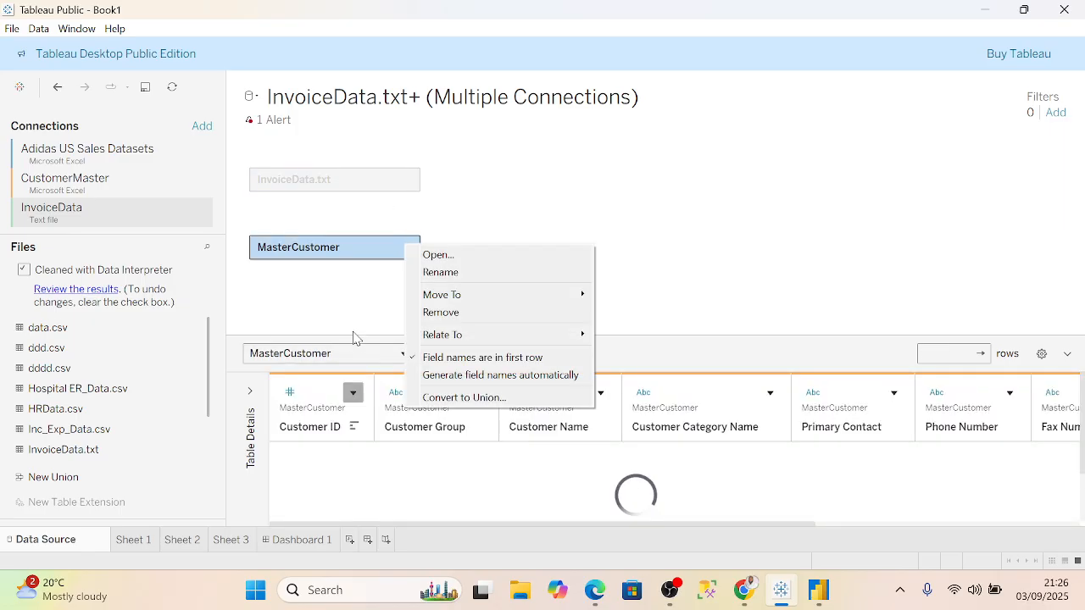
left_click(360, 184)
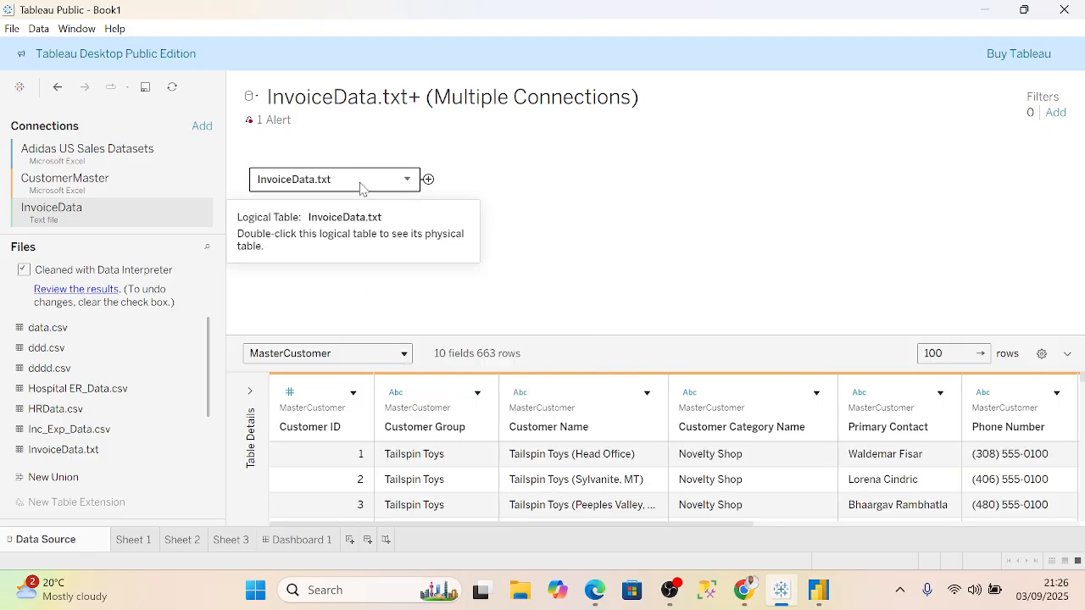
left_click(360, 188)
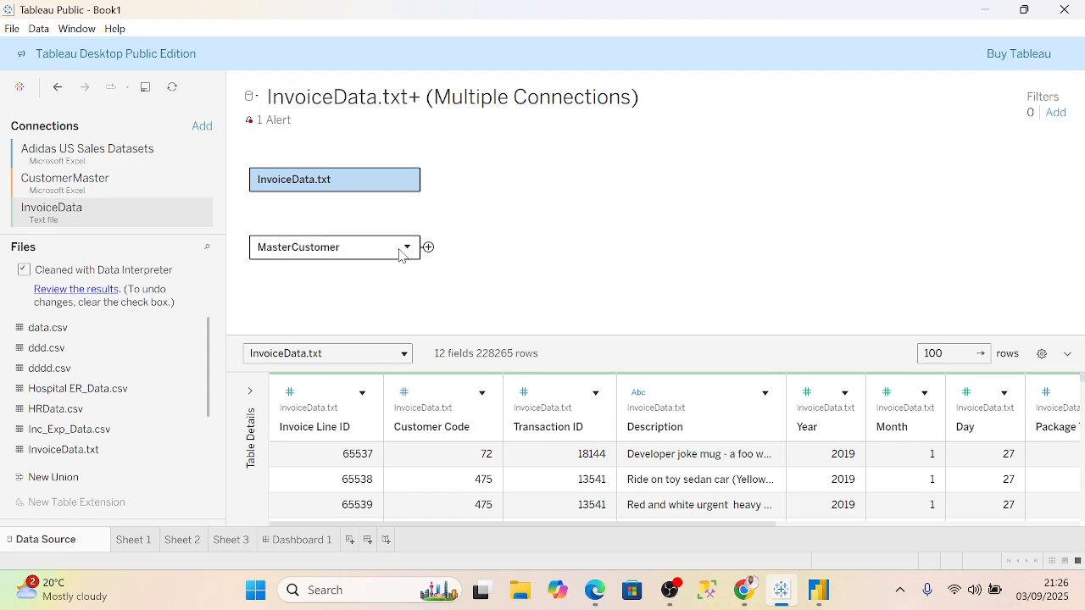
Remove the InvoiceData.txt and MasterCustomer tables from the data model
left_click(407, 180)
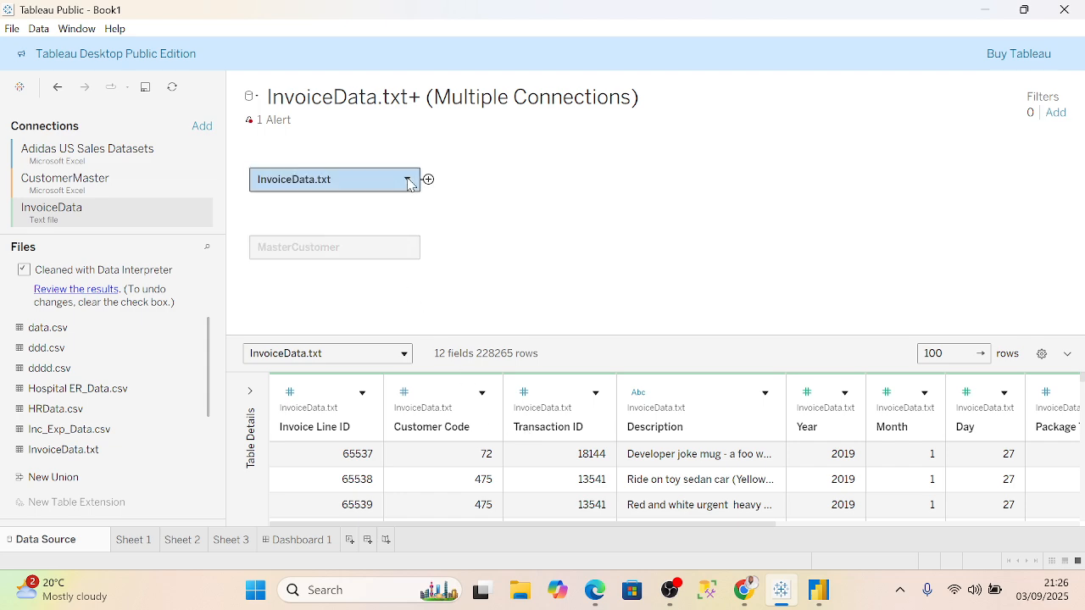
left_click(439, 254)
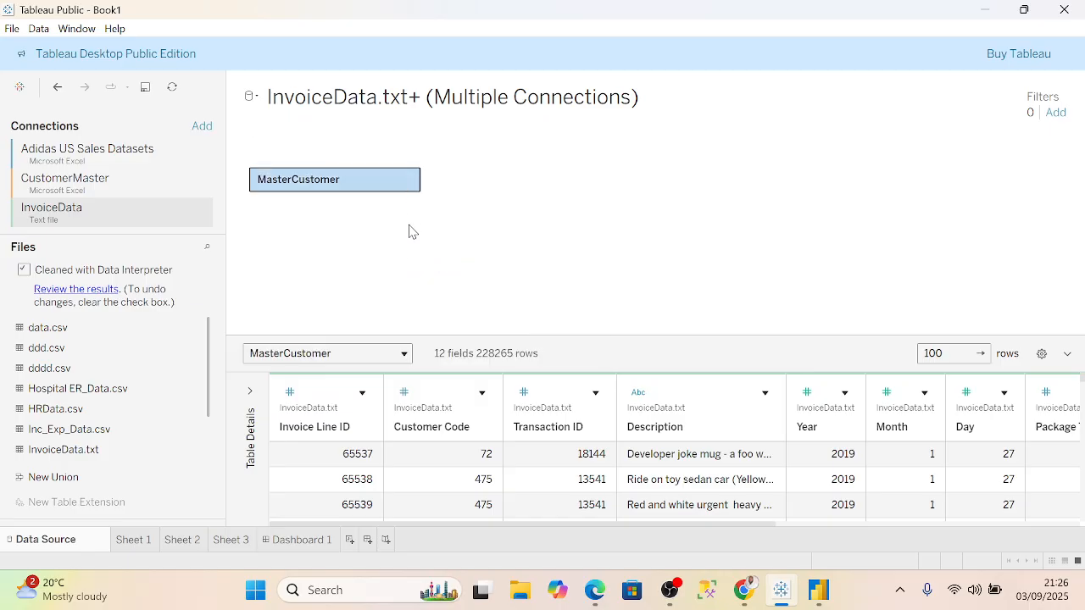
left_click(407, 180)
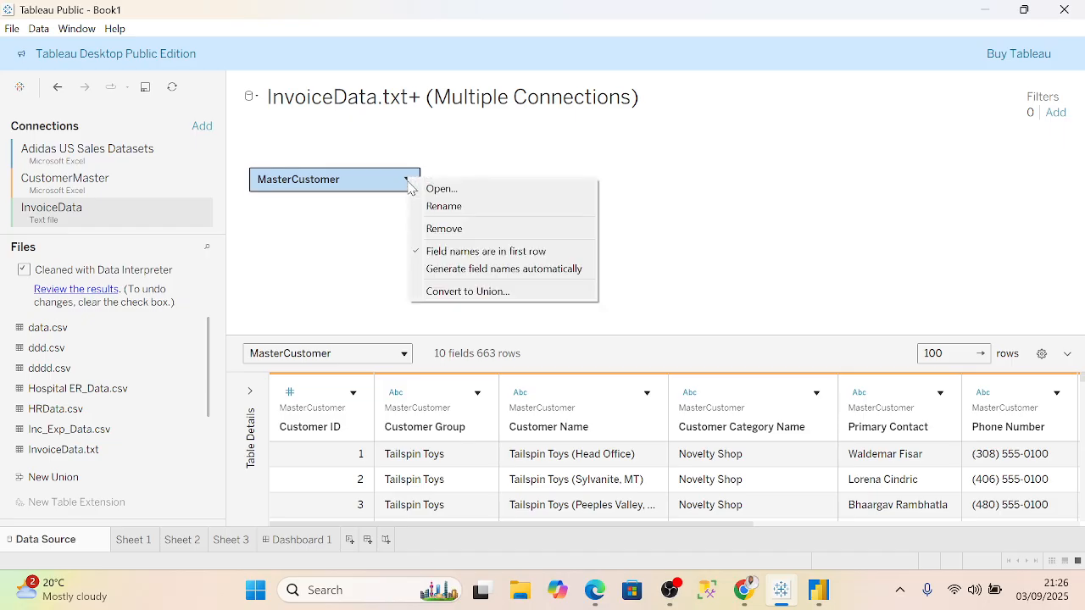
left_click(440, 229)
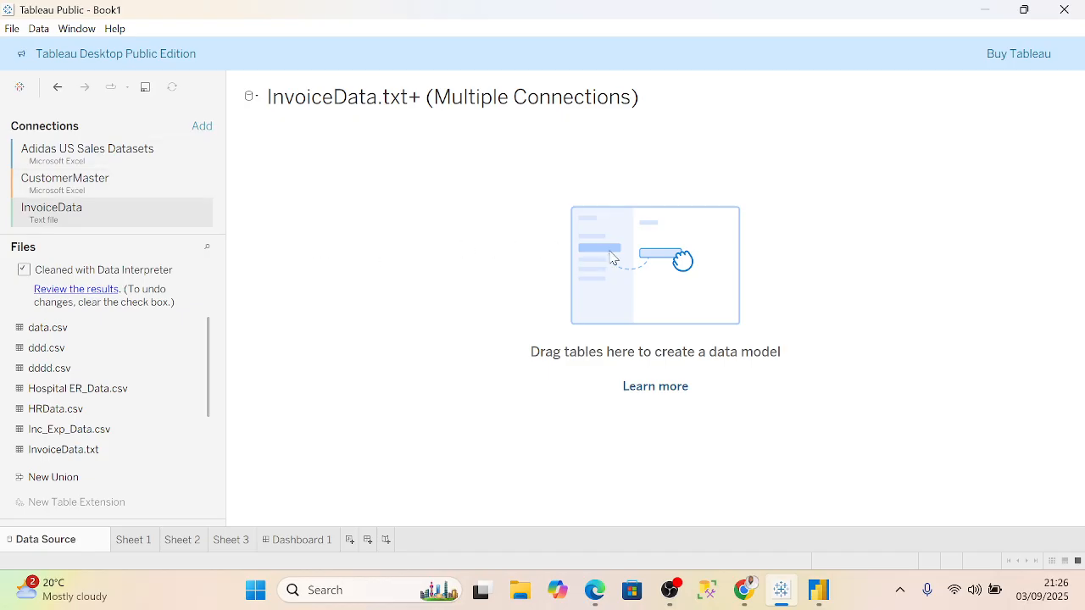
Add the Data Sales Adidas sheet from the Adidas US Sales Datasets connection to the empty data model
left_click(73, 153)
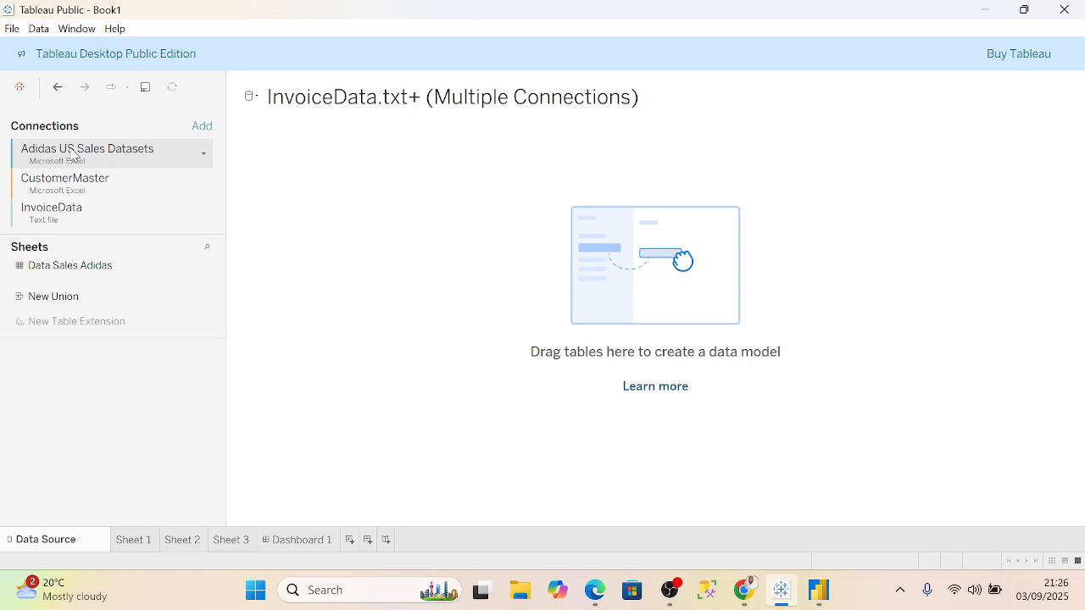
left_click_drag(61, 269, 449, 272)
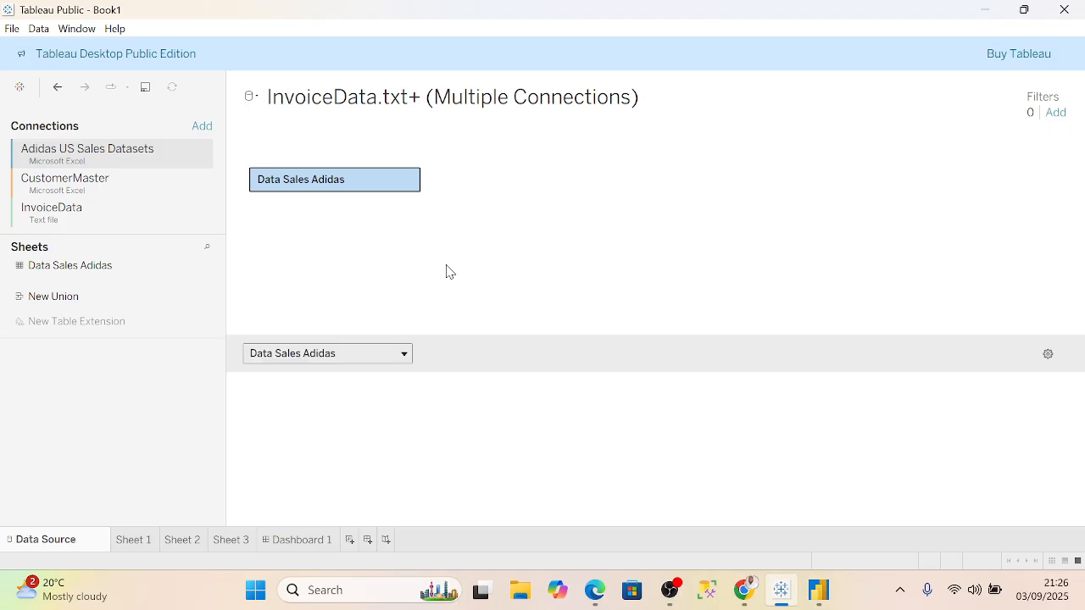
Compare Sheet 1's field list with the Data Sales Adidas preview in the data source
left_click(134, 543)
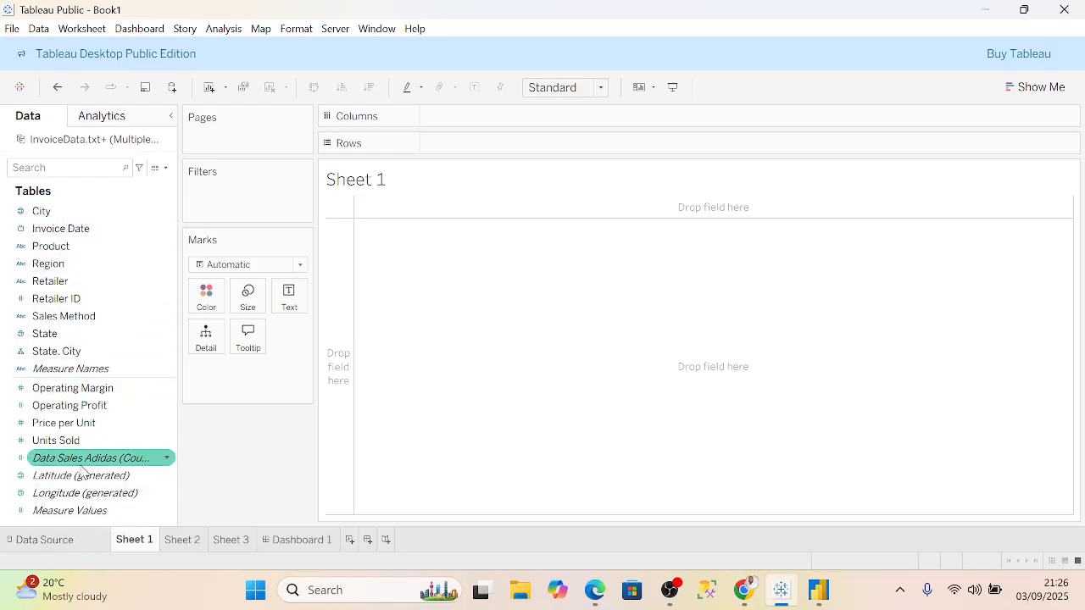
left_click(50, 540)
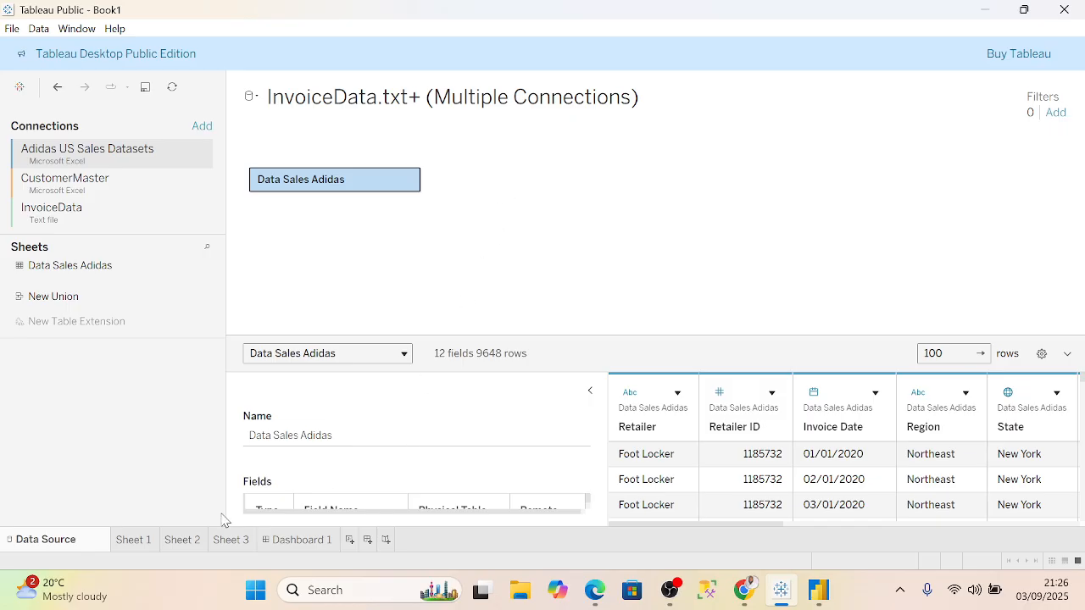
left_click(135, 541)
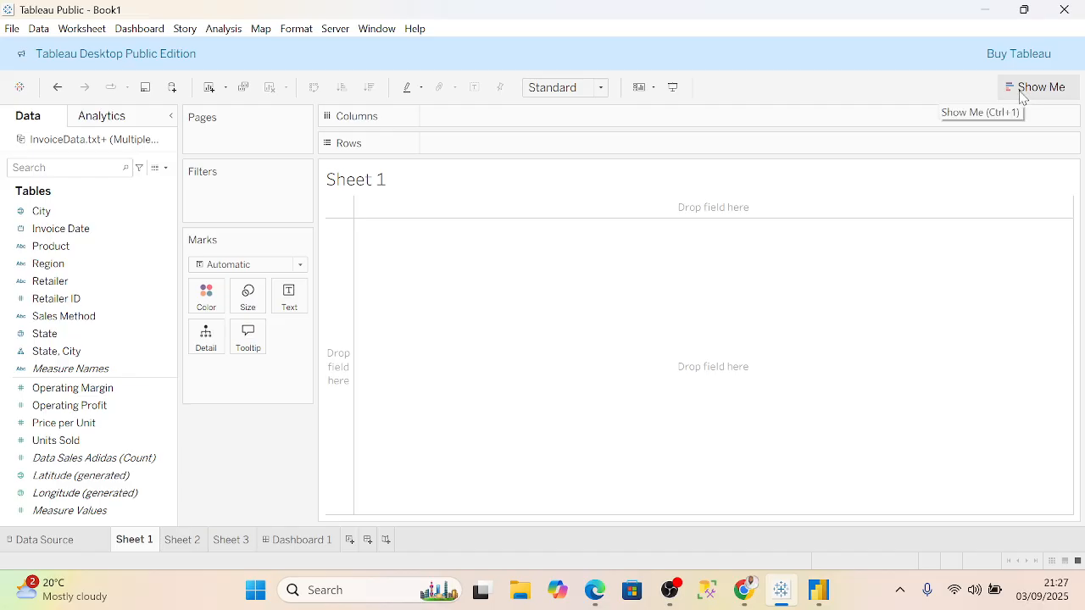
Review the worksheet's show/hide card options and the chart types offered by Show Me
left_click(651, 89)
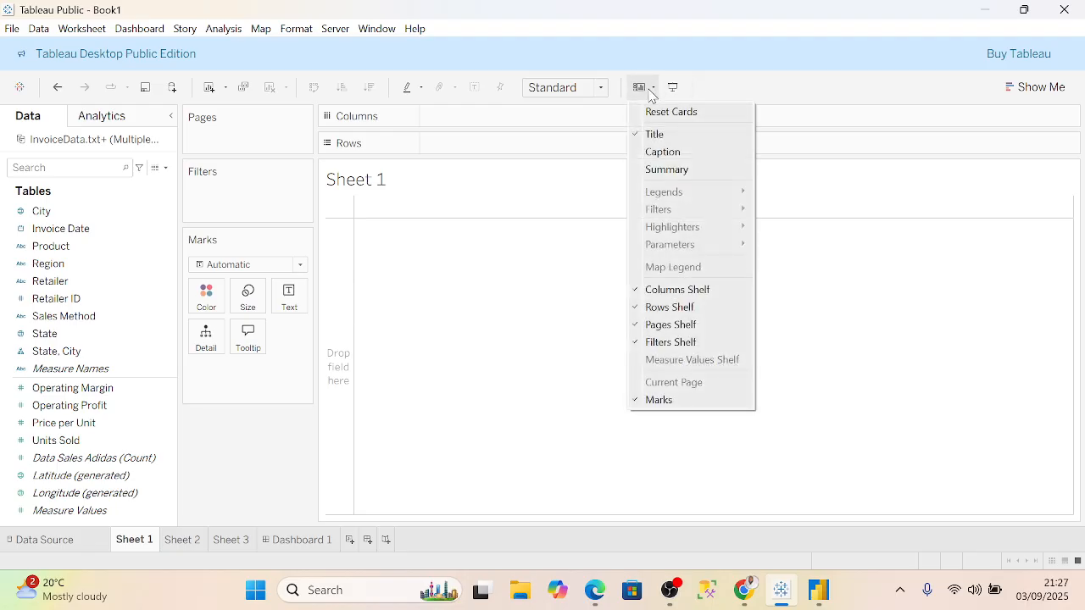
left_click(476, 279)
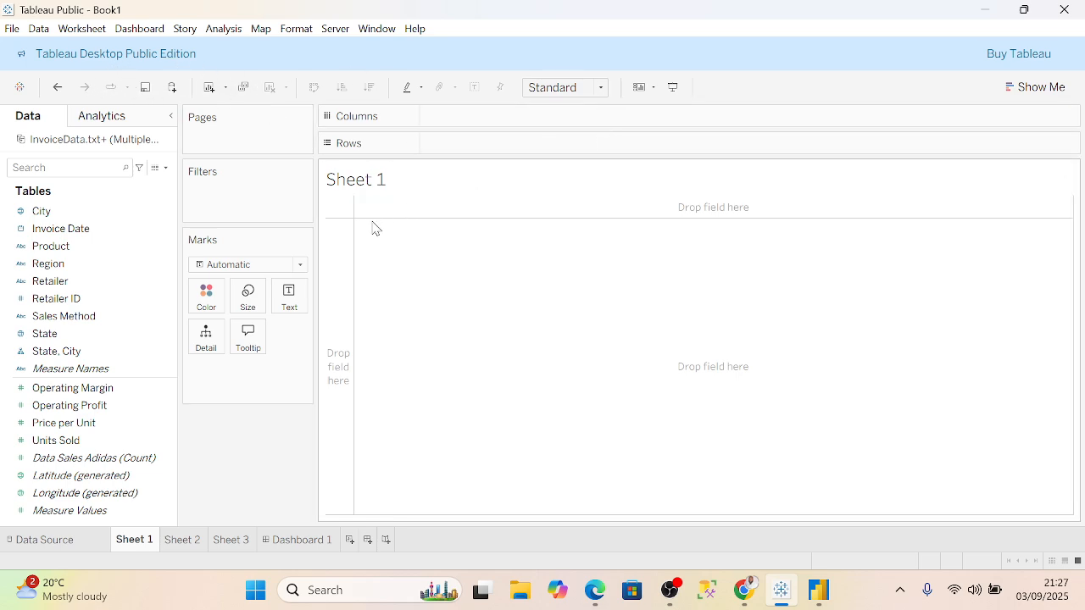
left_click(1036, 90)
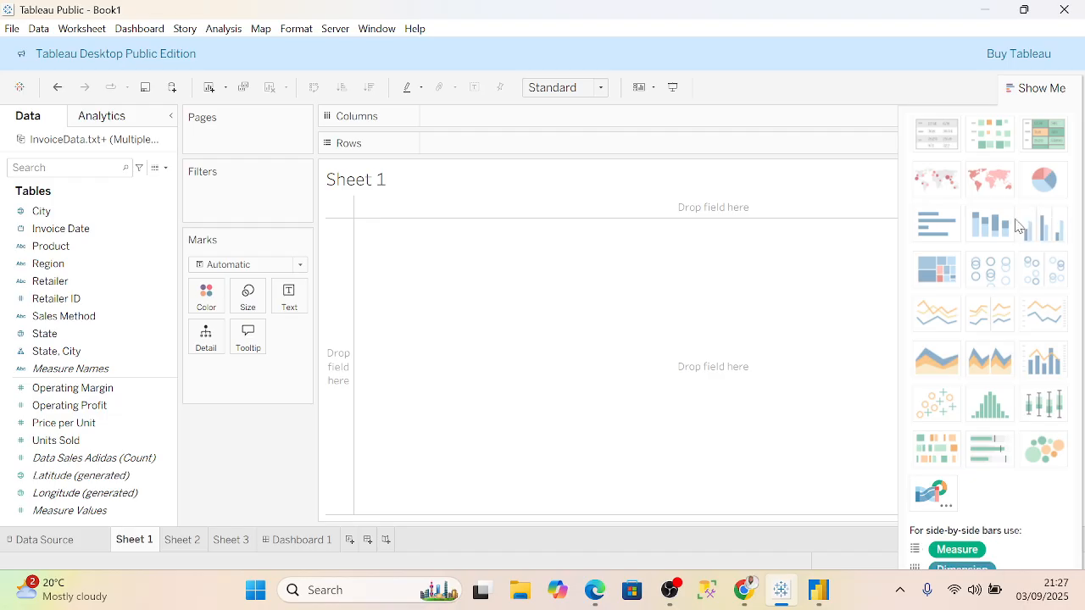
left_click(1031, 90)
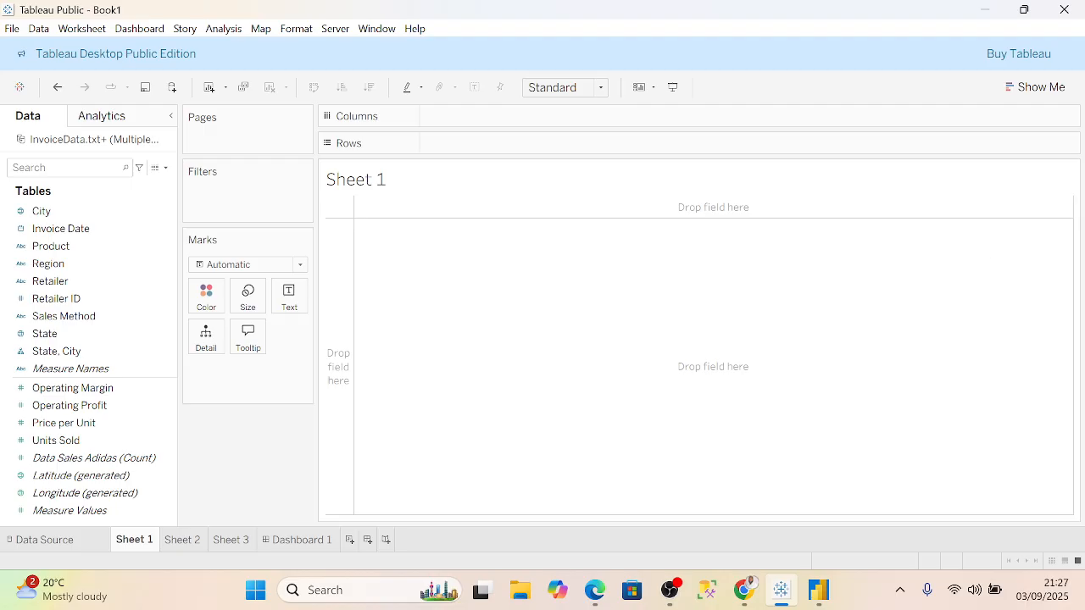
mouse_move(746, 587)
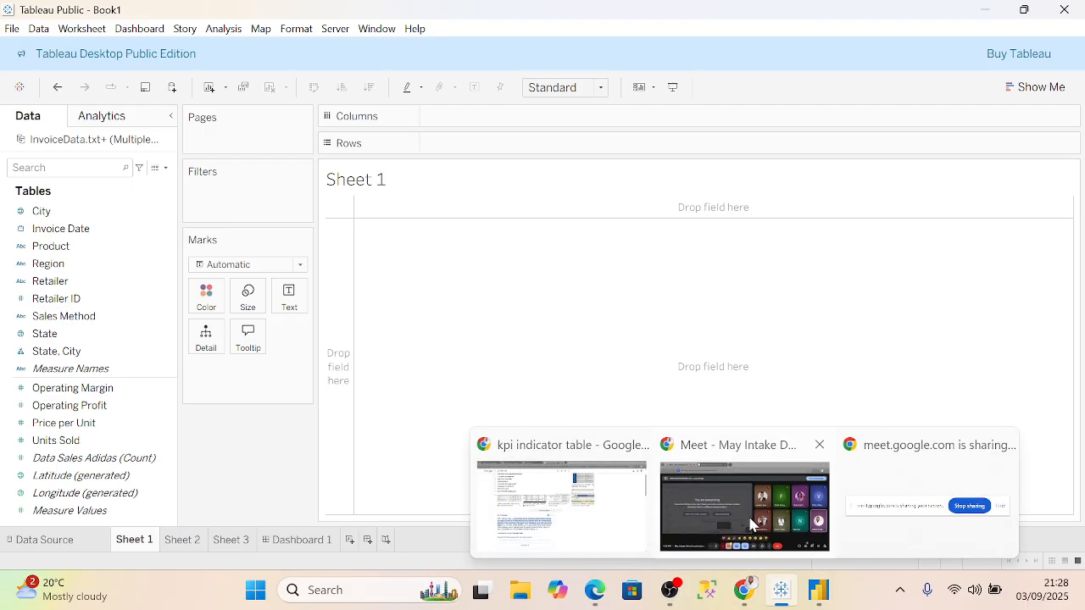
left_click(751, 525)
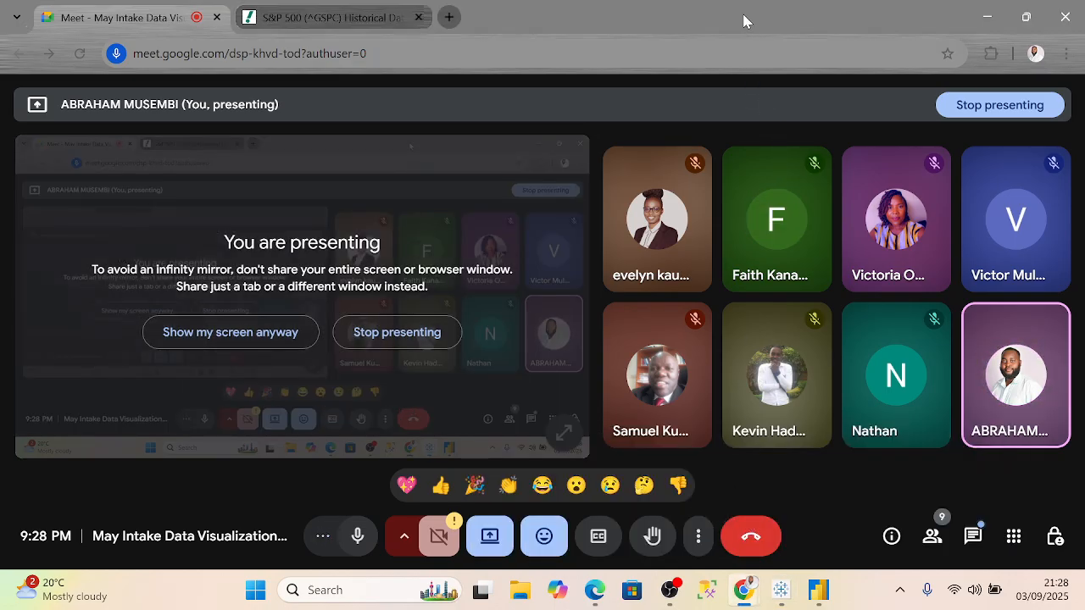
left_click_drag(746, 18, 1084, 26)
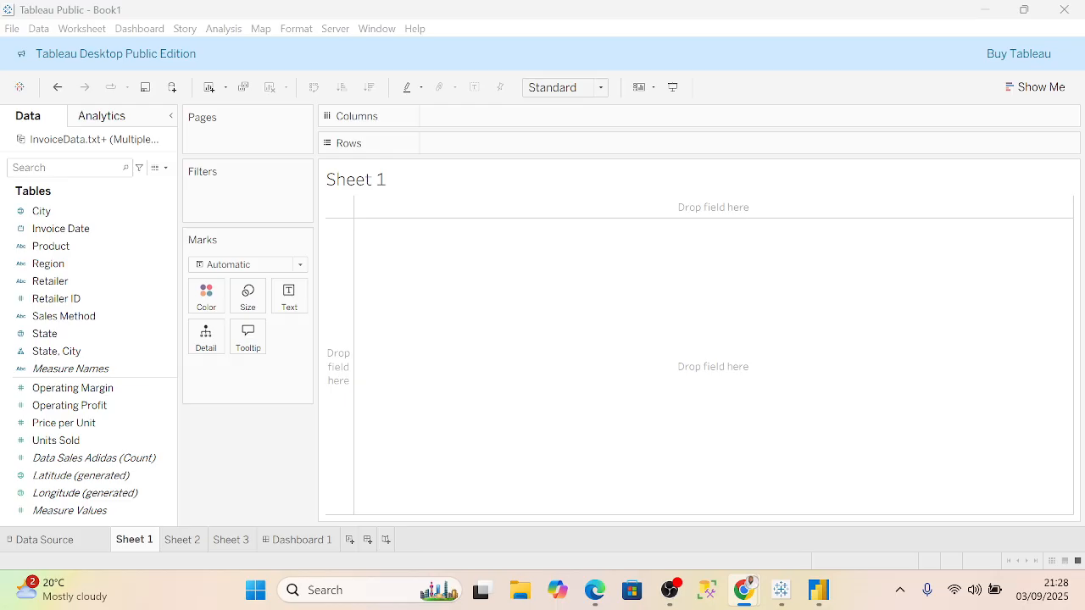
Look over the Show Me chart types and their field requirements for the empty Sheet 1
left_click(1042, 87)
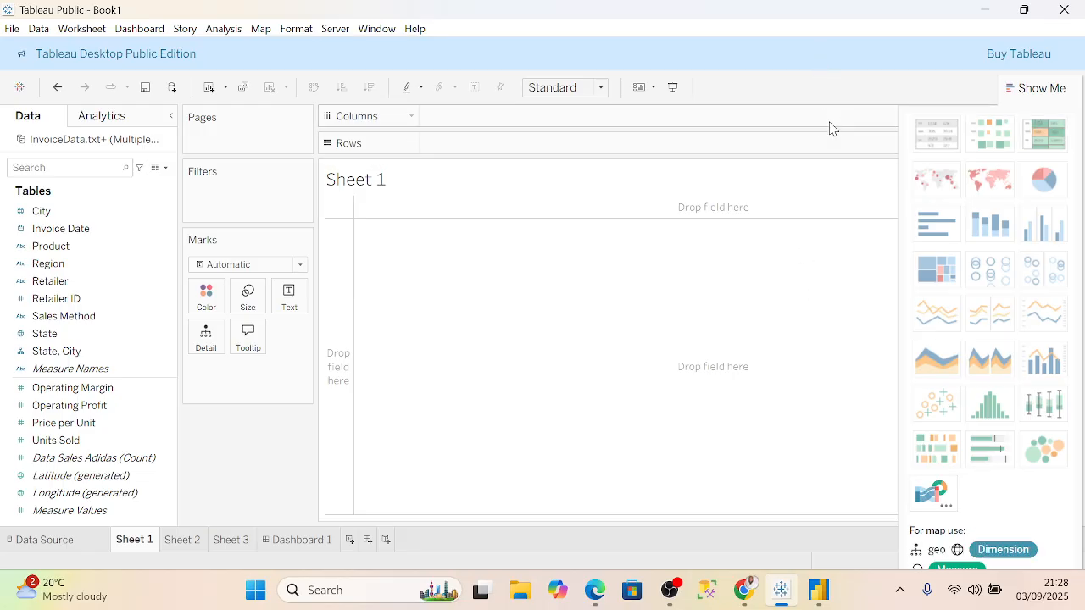
left_click(1031, 95)
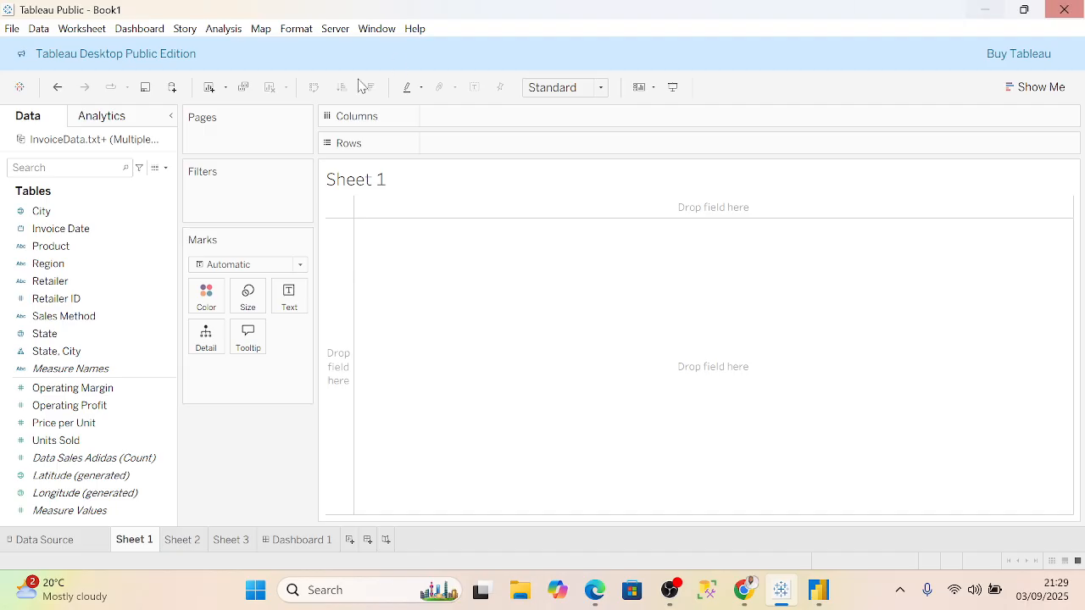
left_click(154, 461)
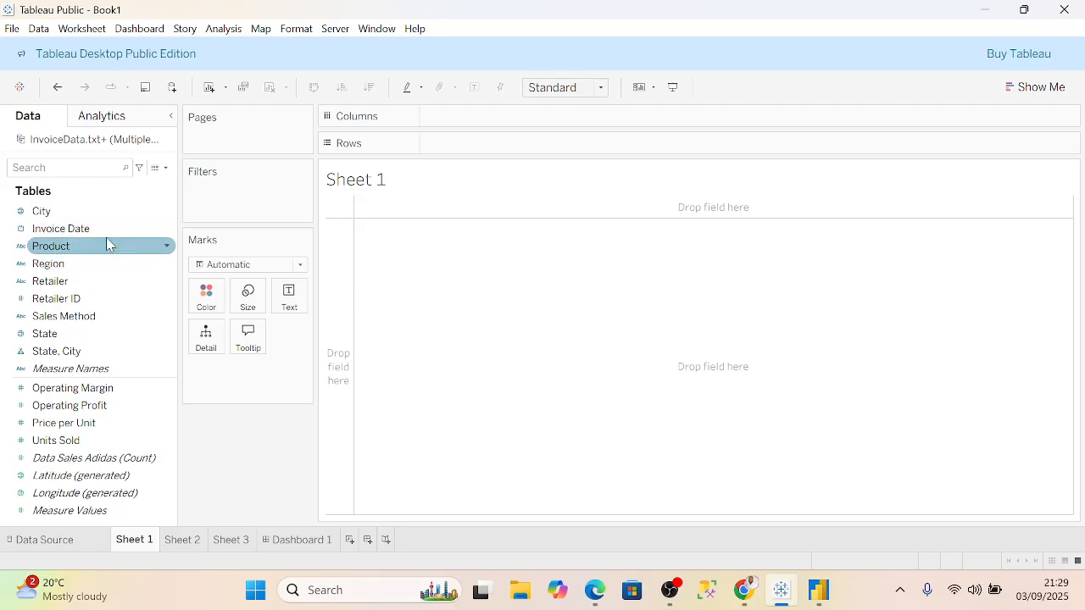
right_click(169, 229)
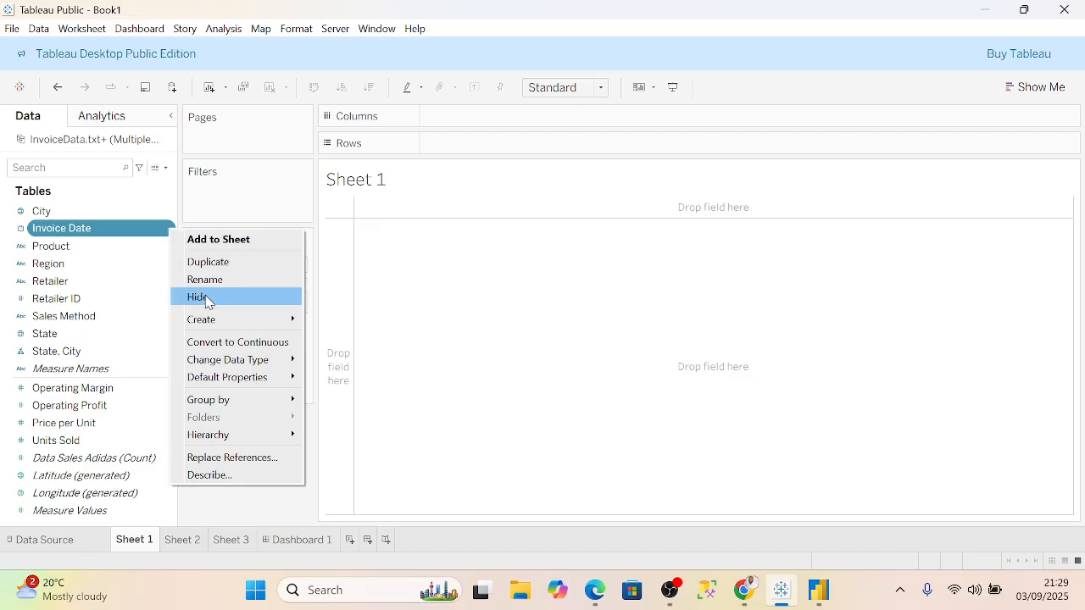
mouse_move(222, 328)
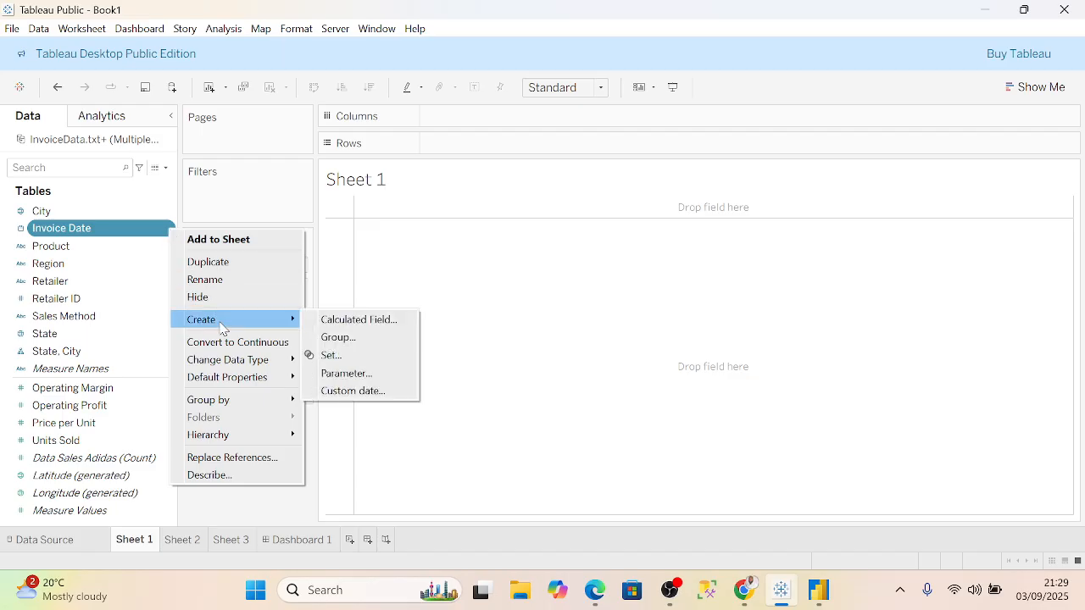
left_click(361, 327)
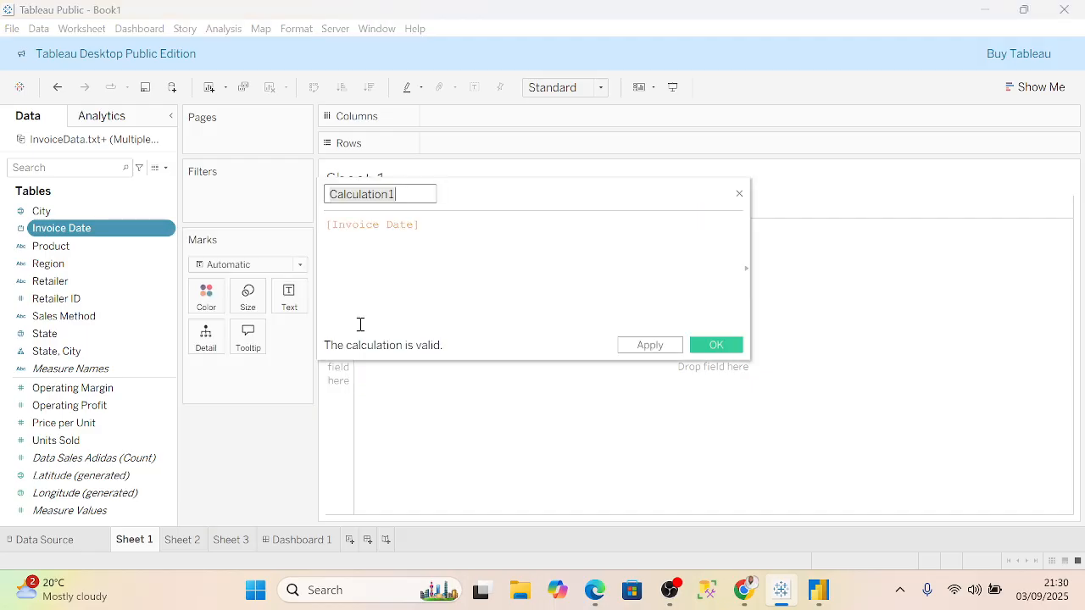
left_click(379, 251)
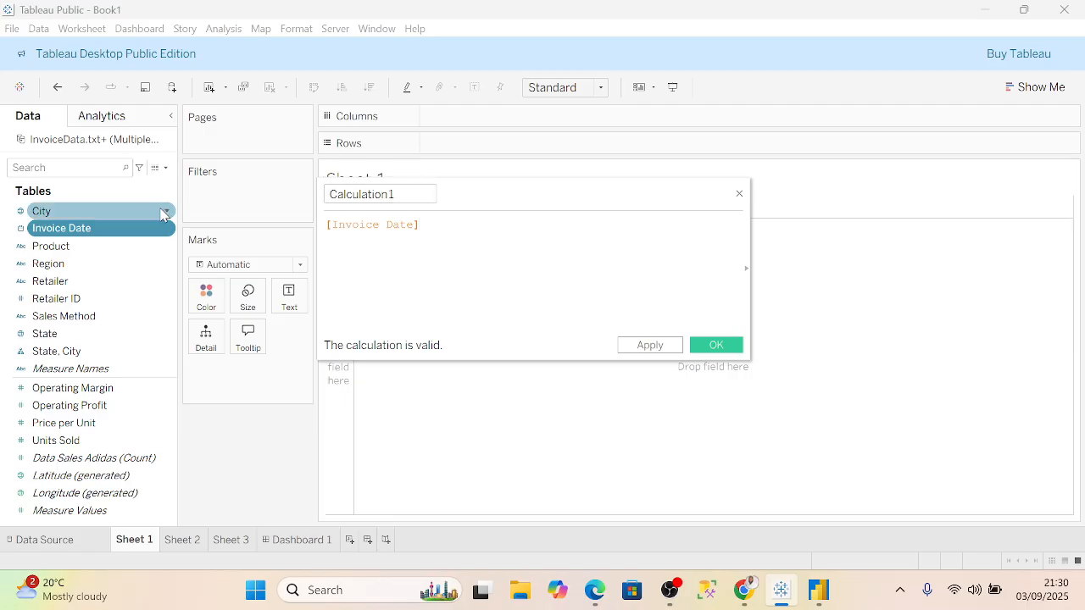
left_click(740, 195)
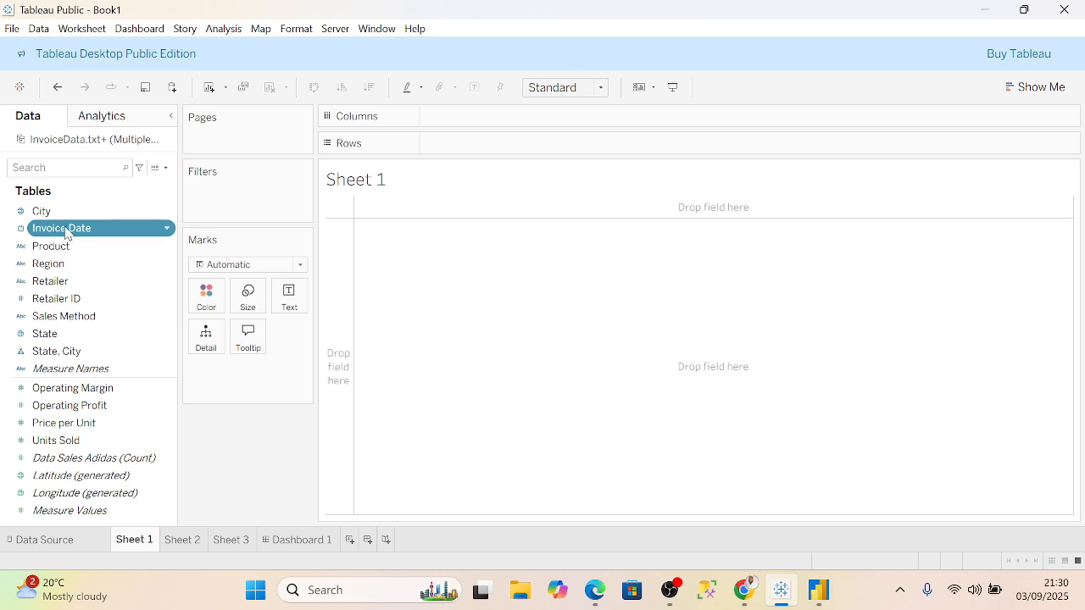
left_click(167, 234)
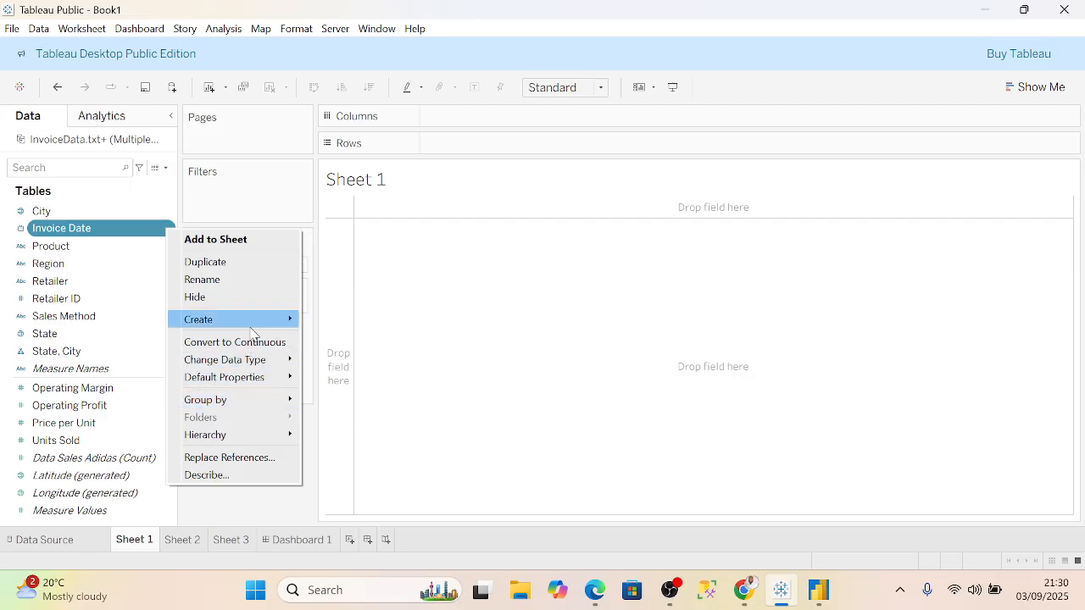
mouse_move(263, 322)
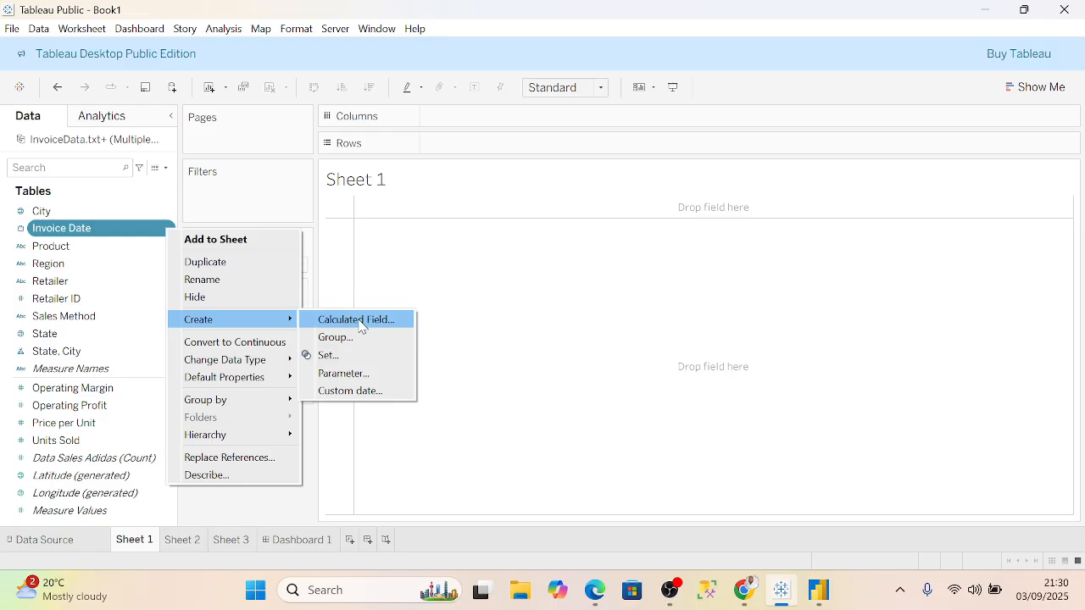
left_click(117, 230)
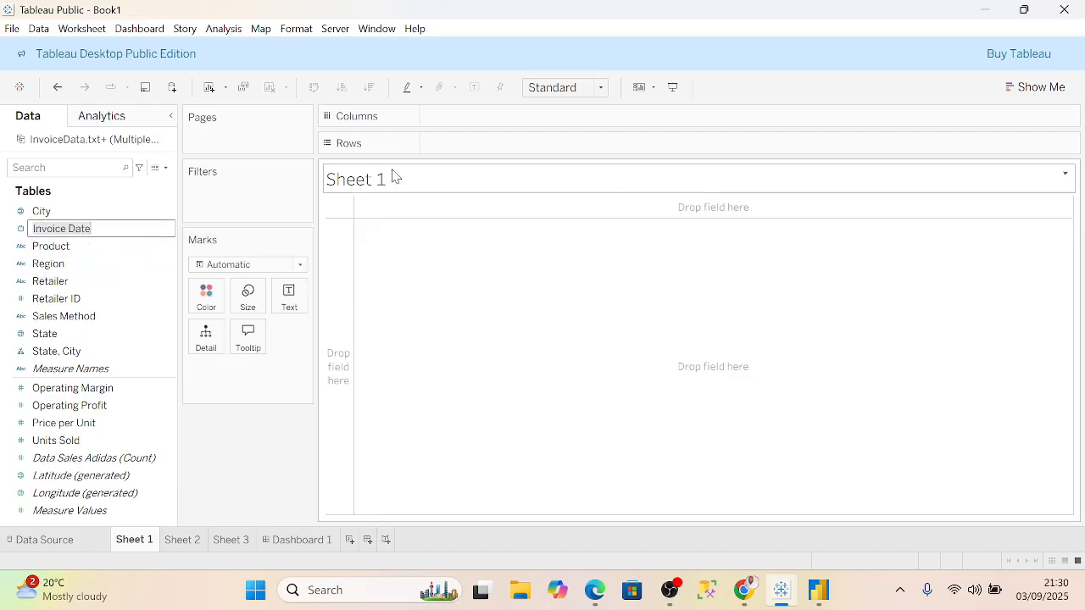
key("Return")
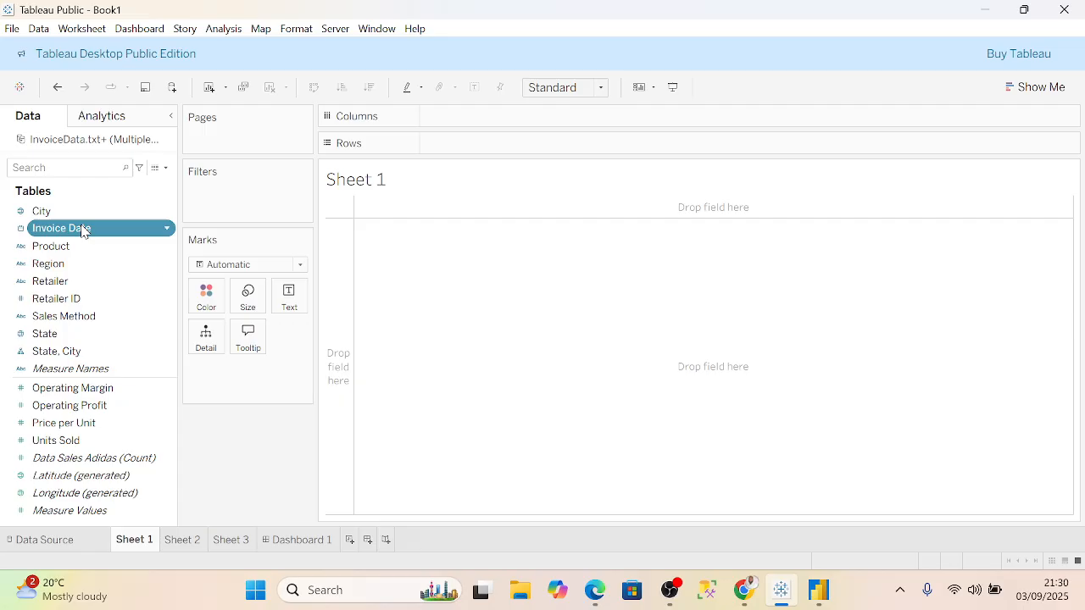
Add Invoice Date to the Sheet 1 rows by year and drill down to quarter and month
left_click_drag(80, 229, 492, 245)
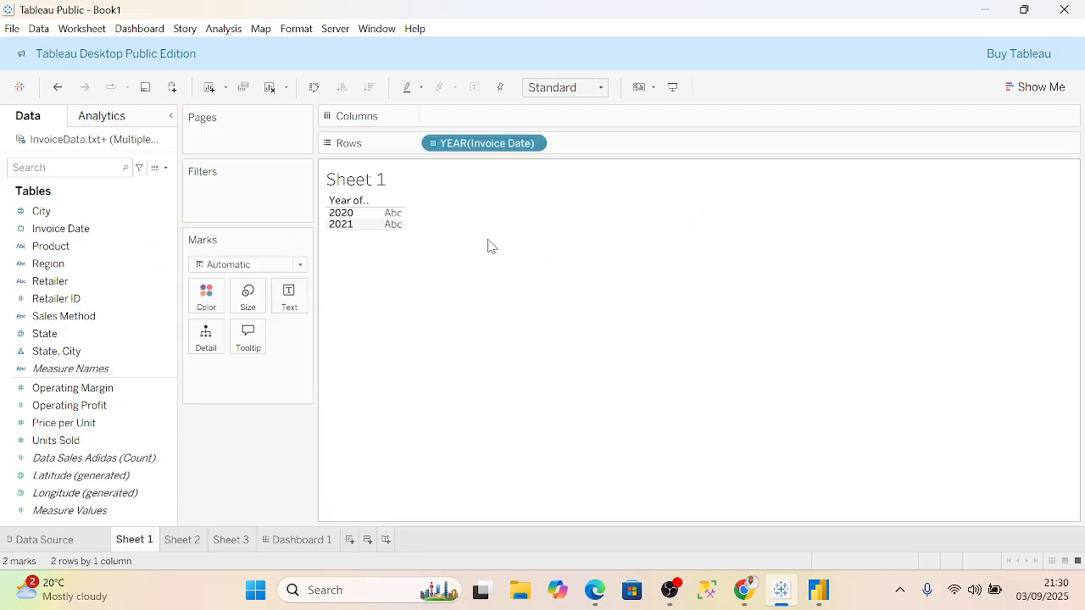
left_click(350, 204)
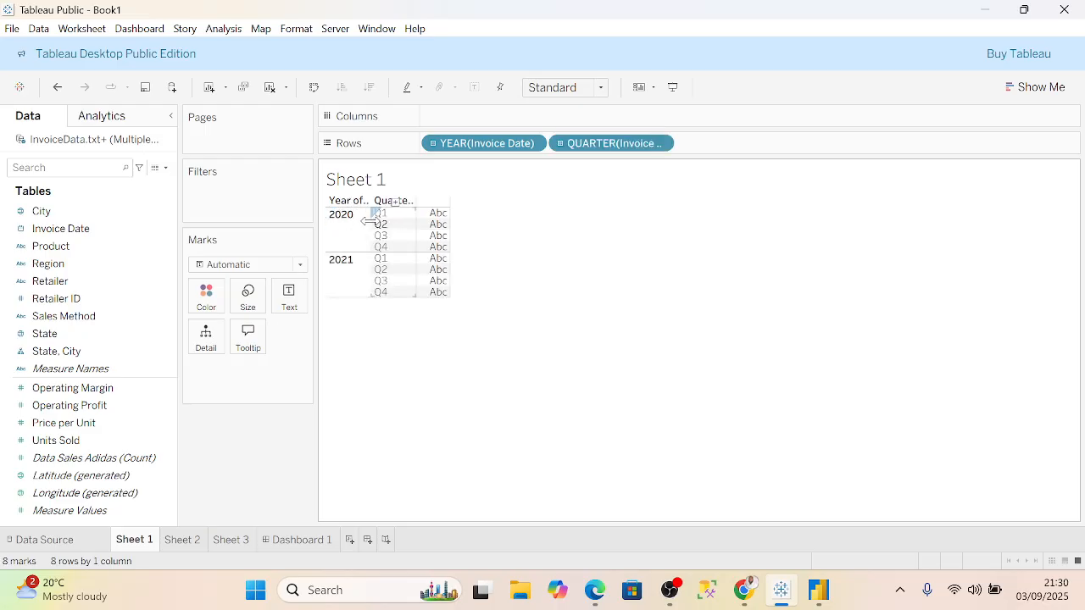
left_click(394, 203)
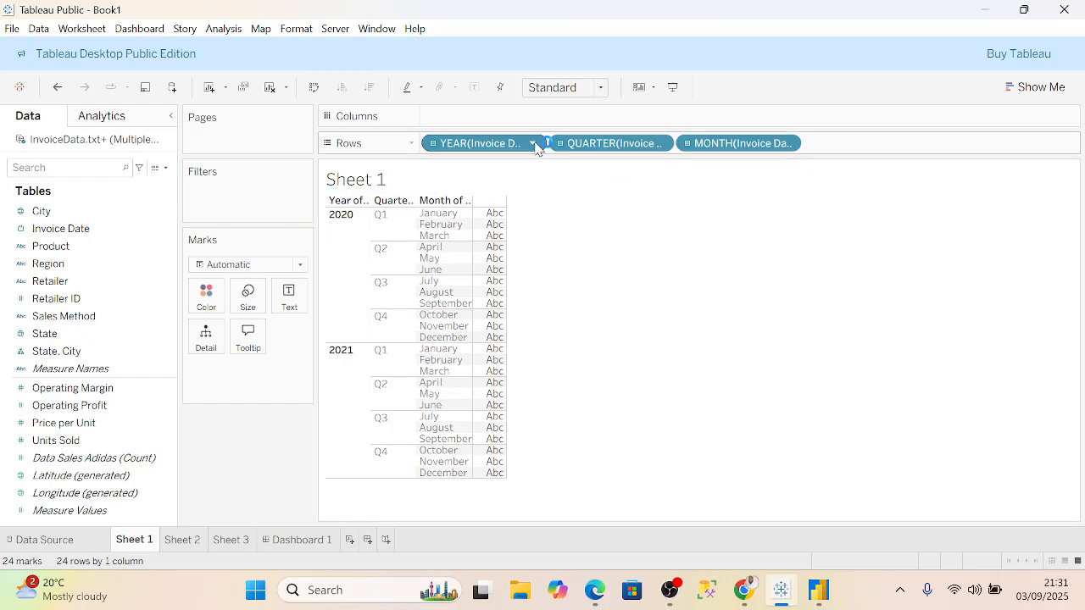
Collapse the Invoice Date hierarchy in the rows back to the year level
left_click(435, 147)
double_click(435, 145)
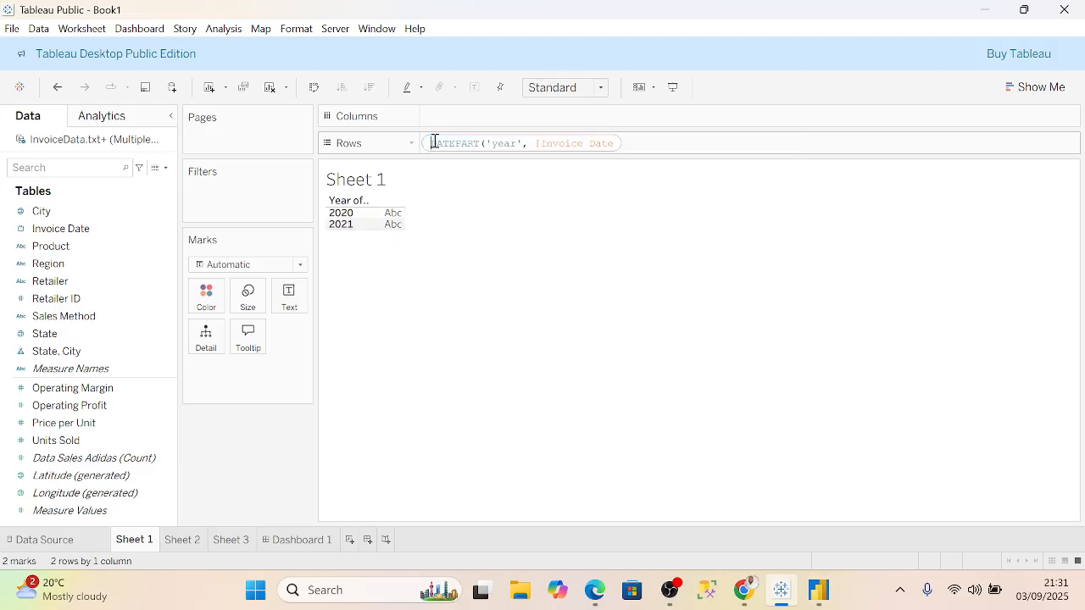
left_click(501, 254)
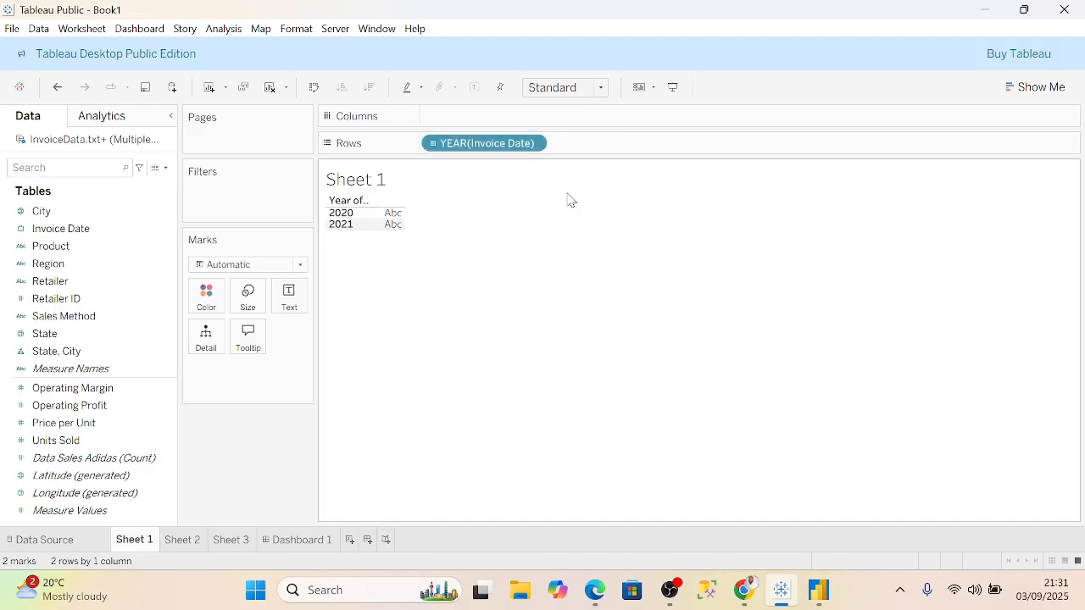
Remove the year of Invoice Date from the Sheet 1 rows
left_click(531, 144)
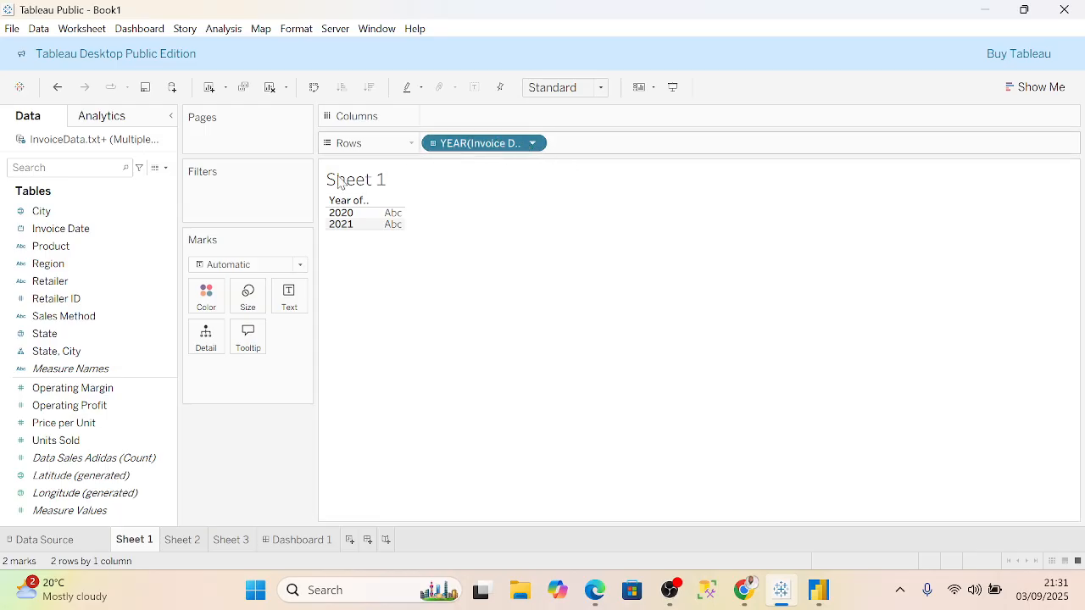
left_click(706, 273)
left_click(533, 144)
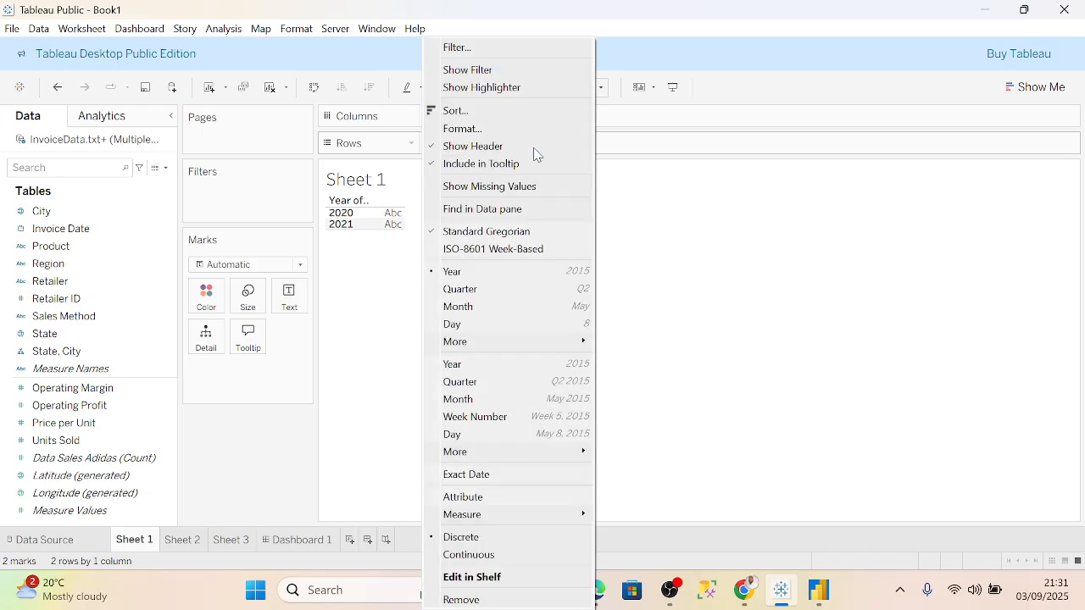
left_click(491, 598)
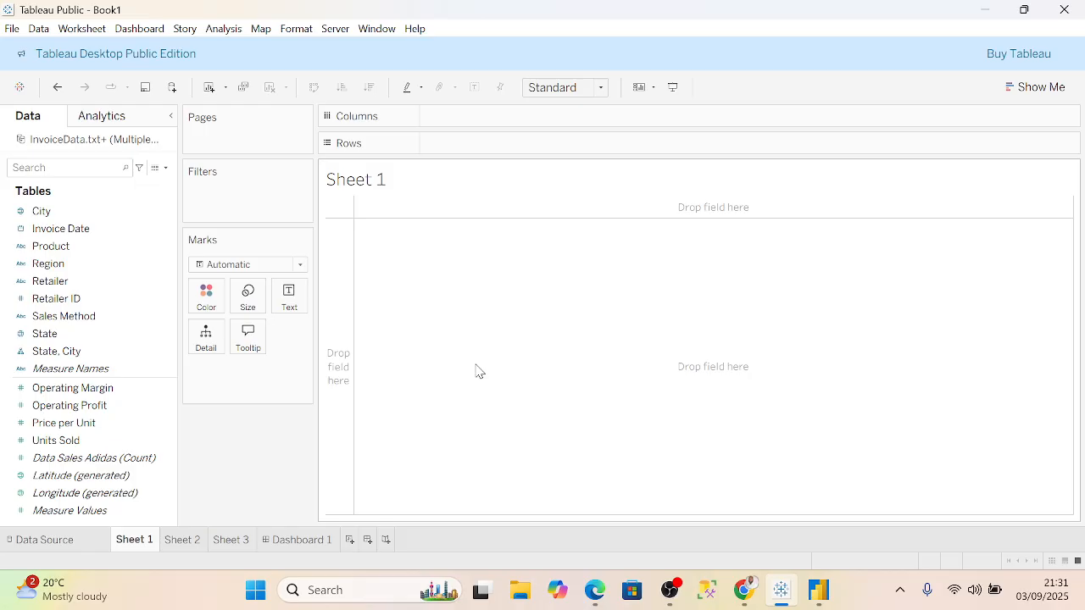
Examine the Invoice Date values in the Data Sales Adidas preview of the data source
left_click(57, 231)
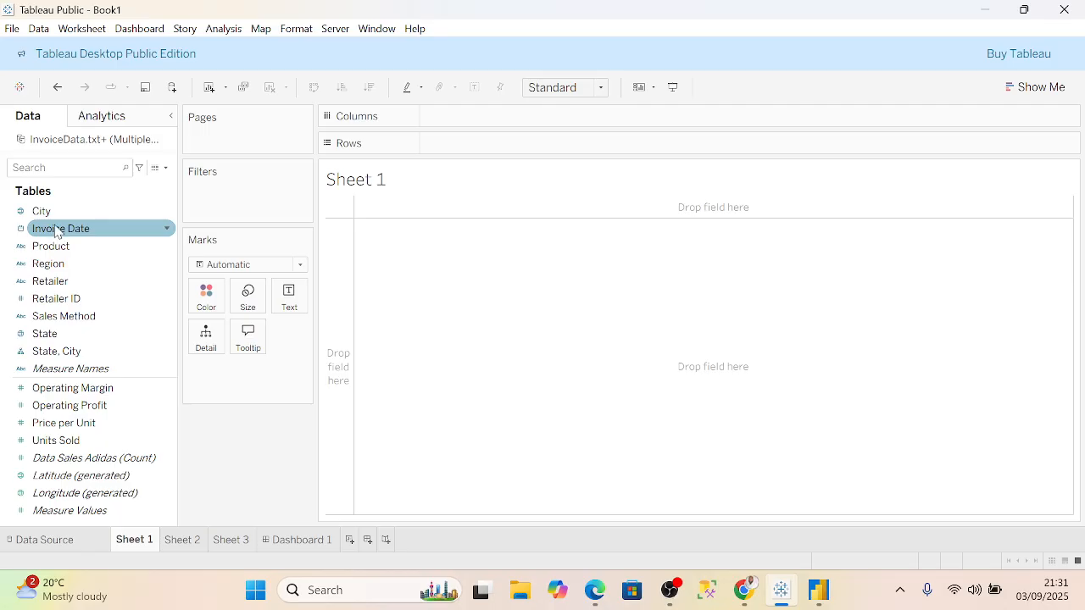
left_click(69, 544)
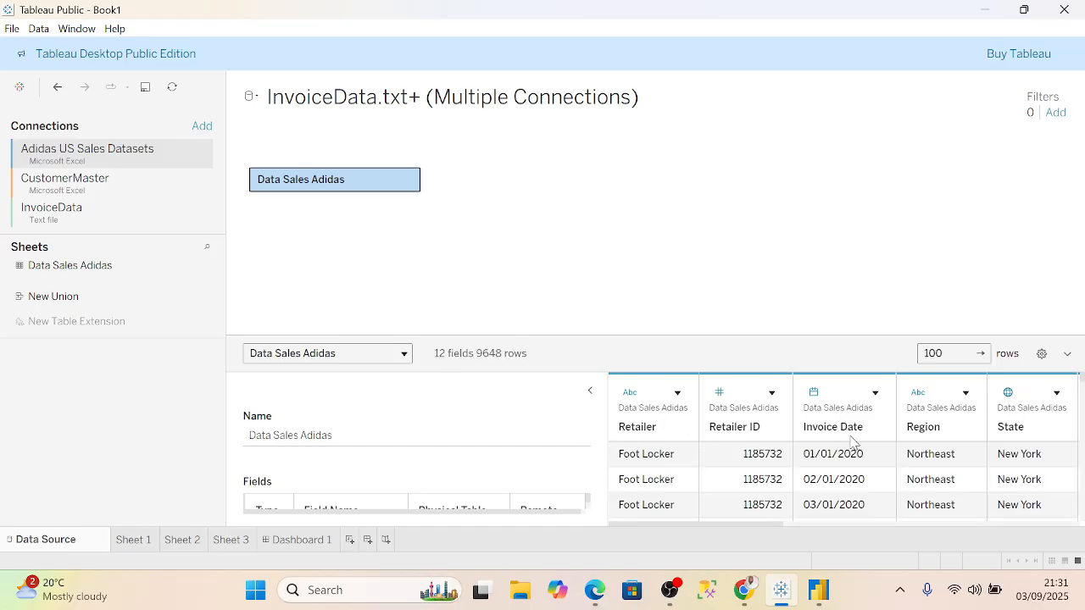
scroll(856, 466, "down", 1)
scroll(840, 464, "up", 1)
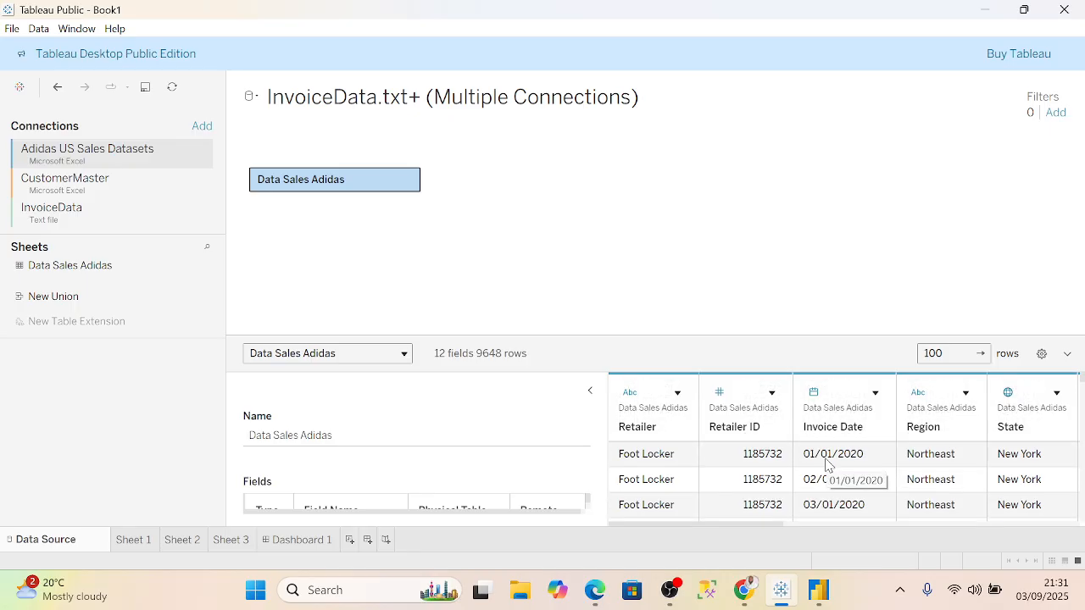
scroll(873, 462, "down", 12)
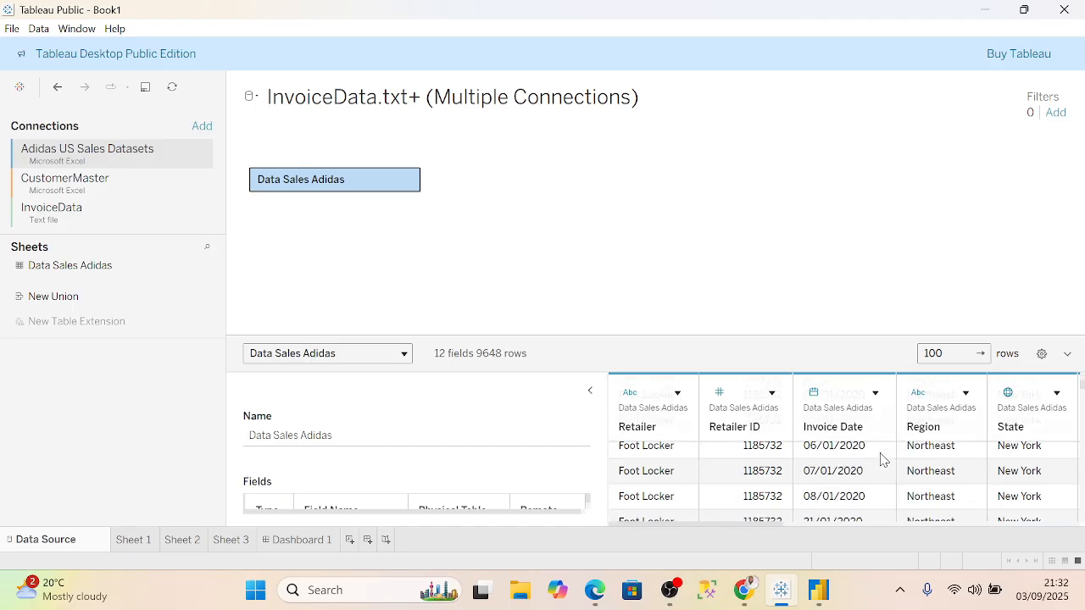
scroll(860, 462, "up", 12)
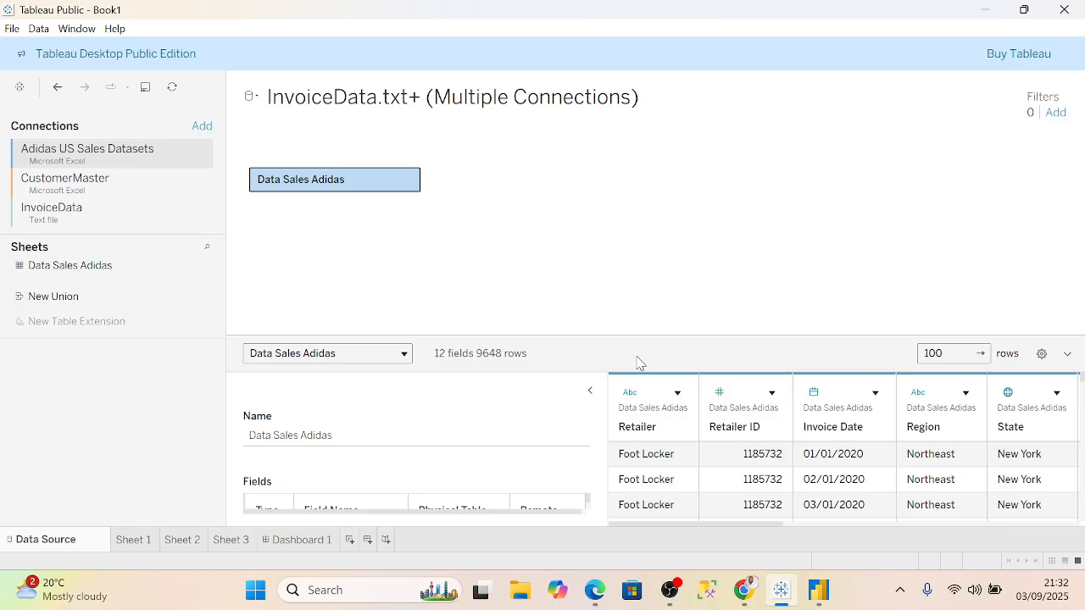
Add Invoice Date by year to the Sheet 1 rows and widen the year column to fit its full header
left_click(134, 540)
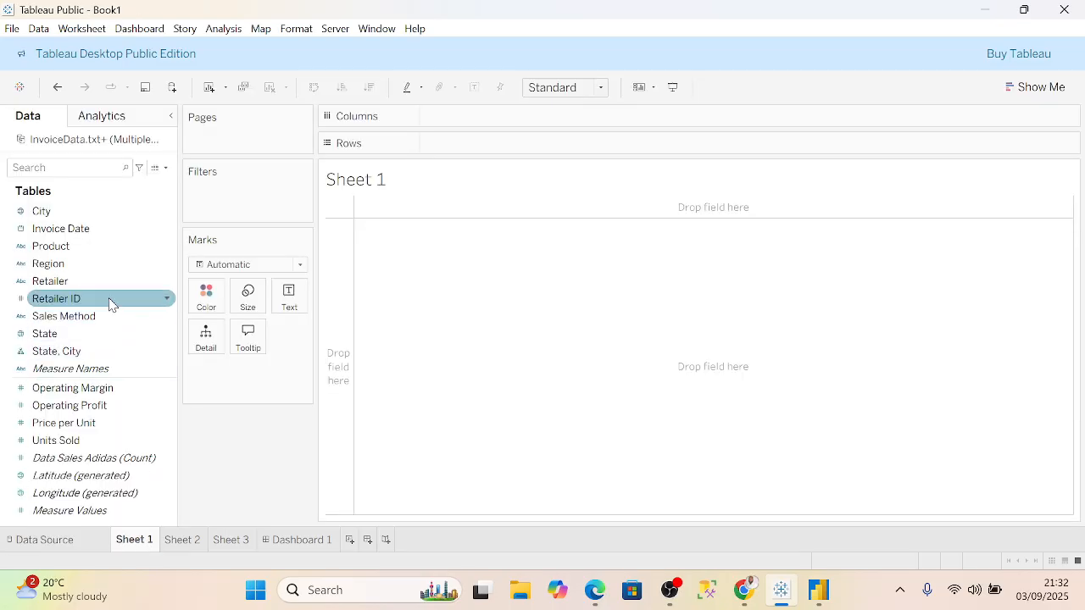
left_click_drag(68, 231, 517, 300)
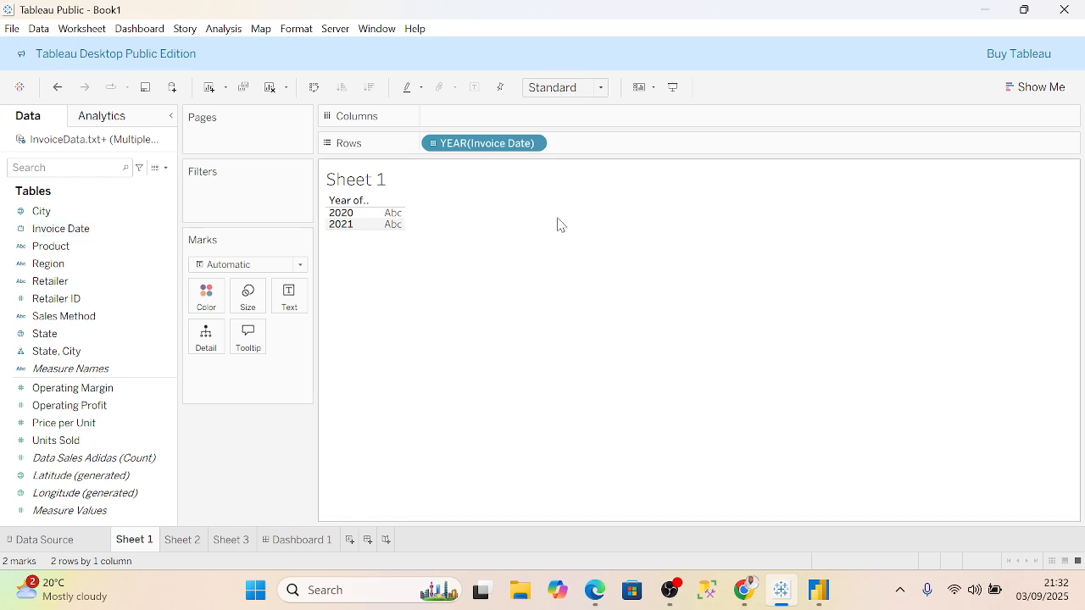
left_click(349, 203)
mouse_move(404, 236)
left_click_drag(371, 222, 438, 223)
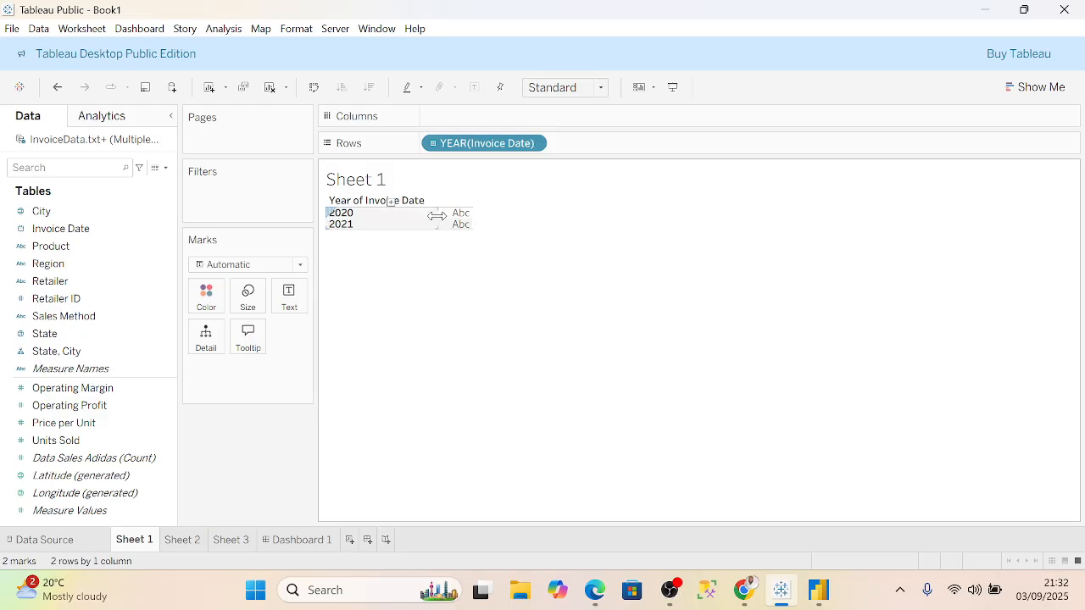
mouse_move(436, 216)
left_mouse_down()
mouse_move(365, 213)
mouse_move(416, 215)
left_mouse_up()
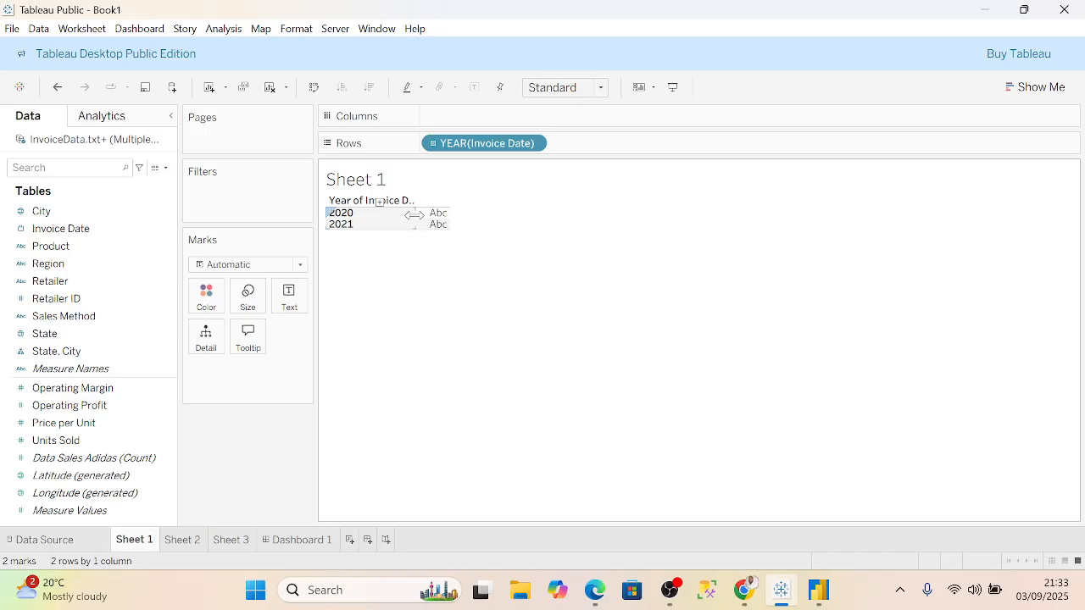
left_click_drag(413, 214, 446, 224)
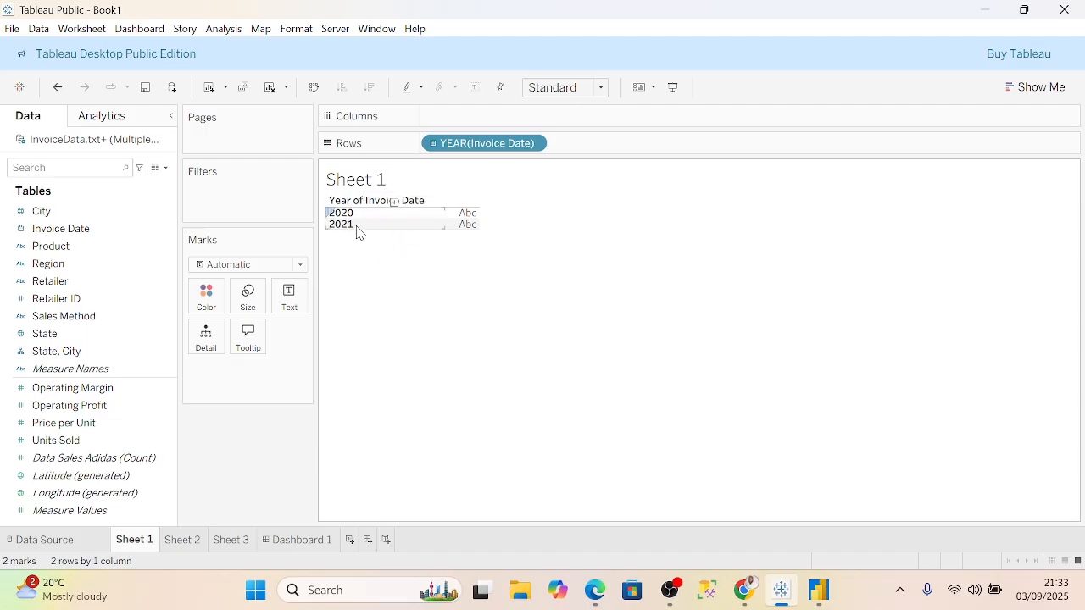
Drill the year of Invoice Date in the rows down to quarter and month
left_click(394, 202)
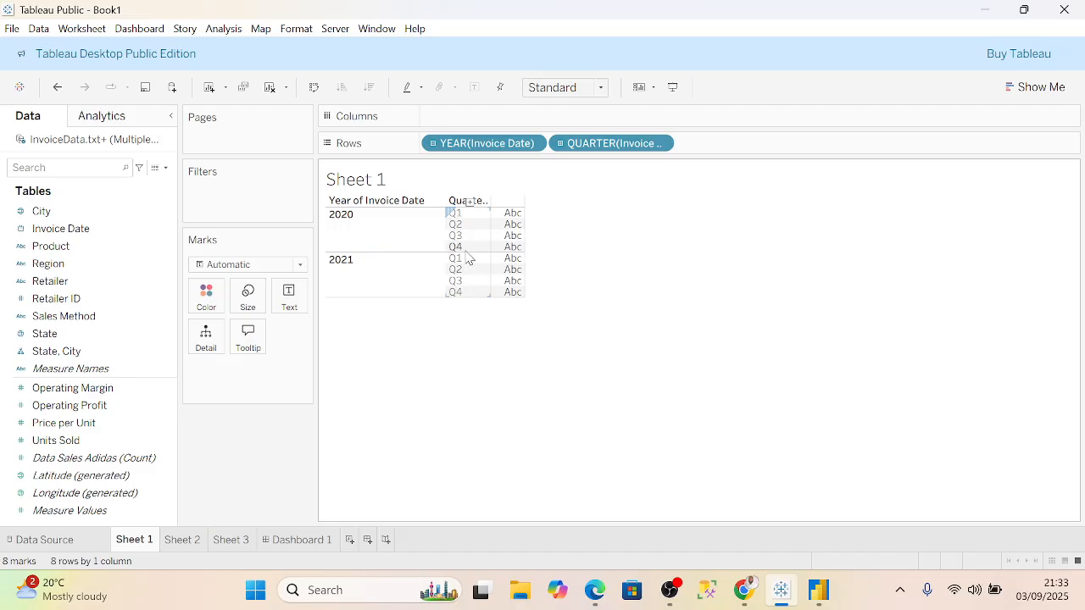
left_click(471, 201)
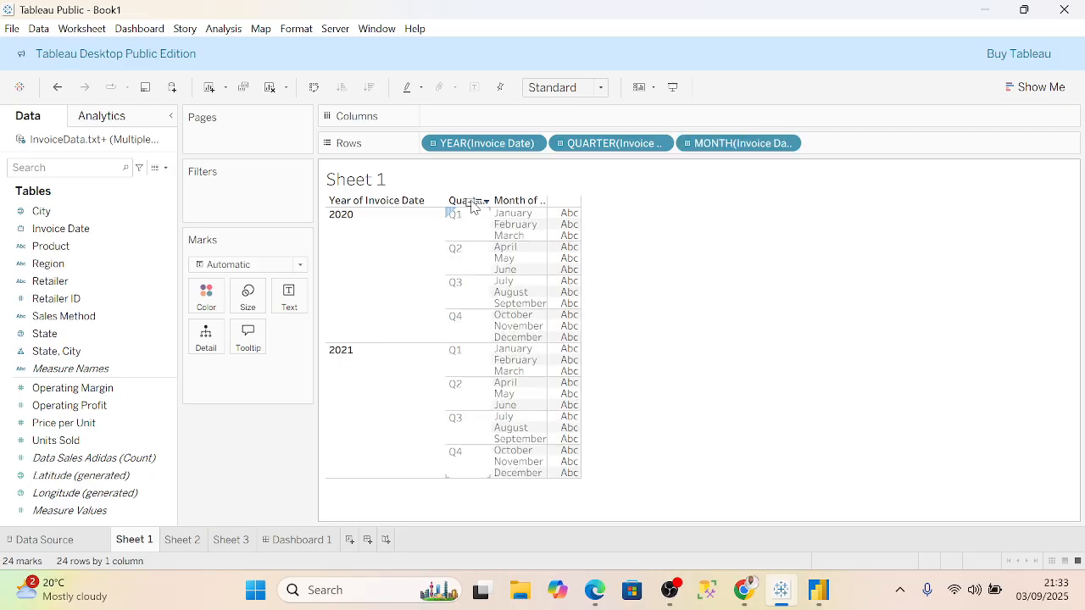
Expand the Invoice Date months into days to look through them, and collapse the rows back to month level
left_click(528, 201)
scroll(559, 339, "down", 10)
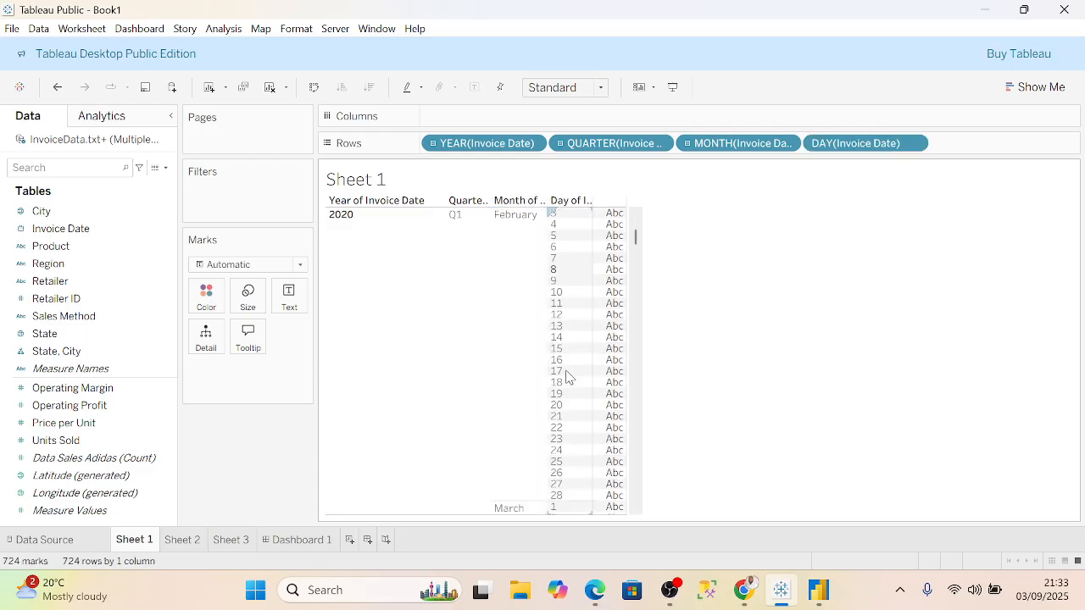
scroll(568, 377, "down", 8)
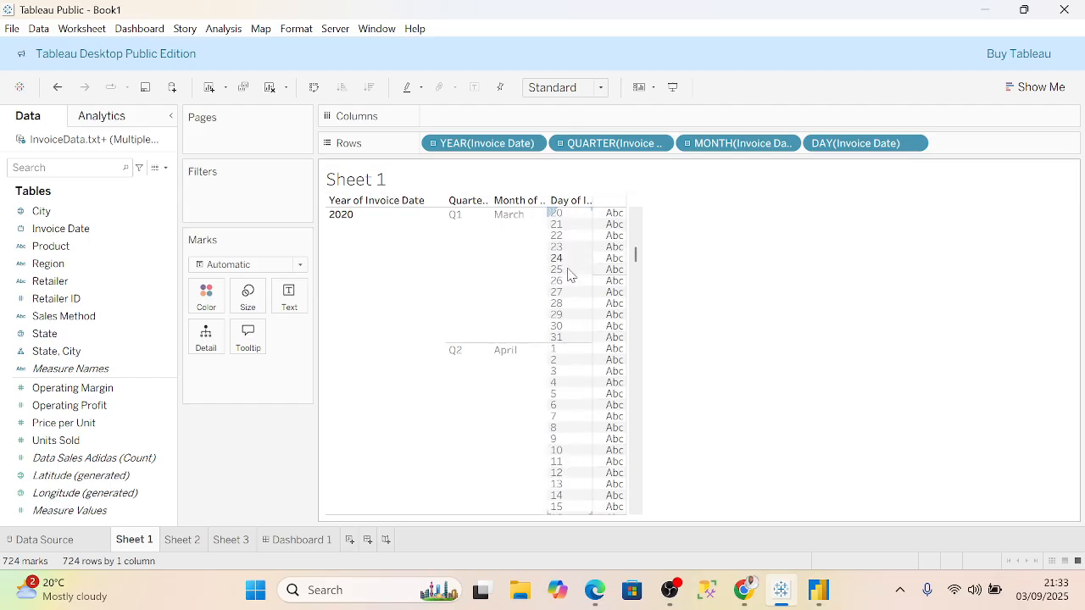
scroll(560, 254, "up", 3)
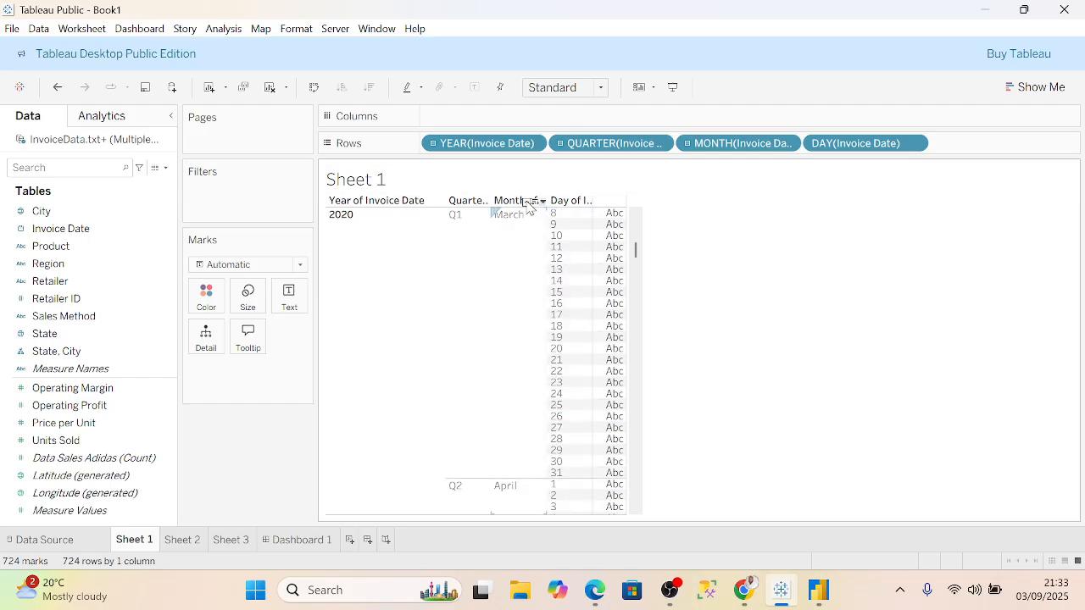
left_click(527, 201)
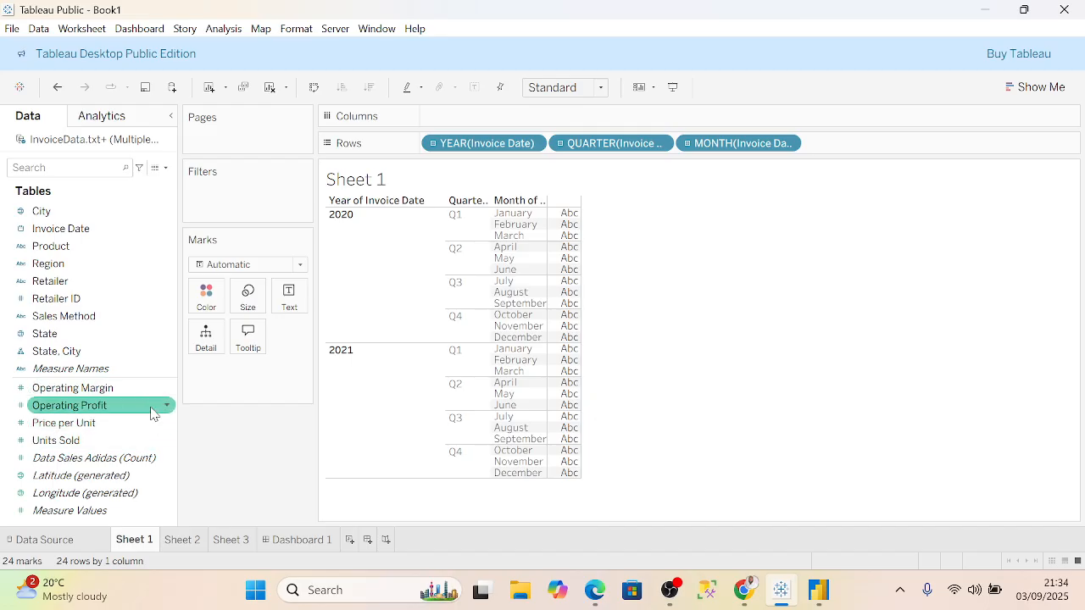
left_click(167, 429)
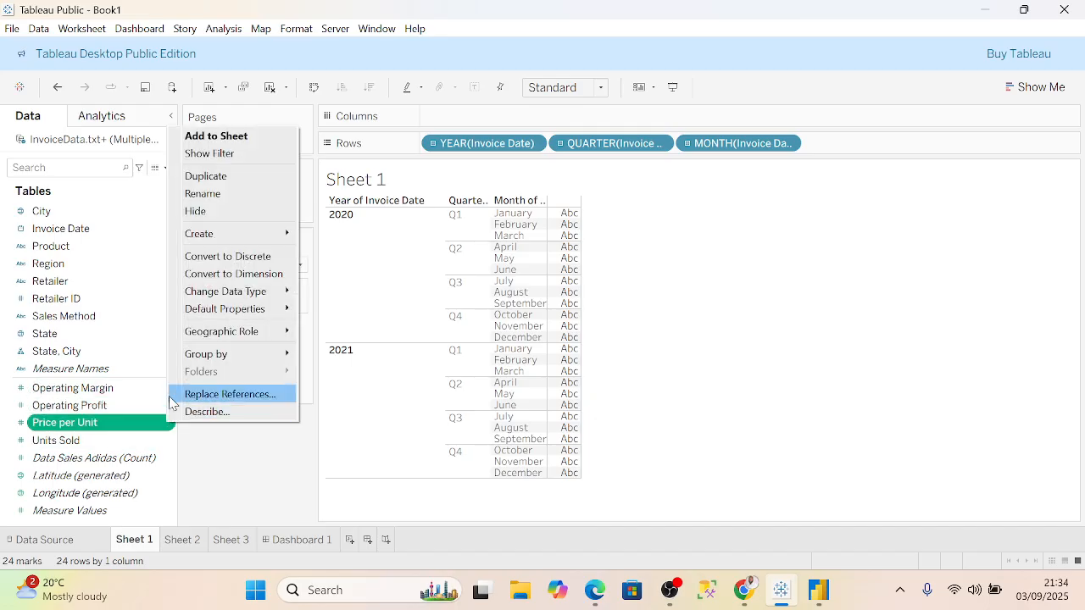
mouse_move(238, 234)
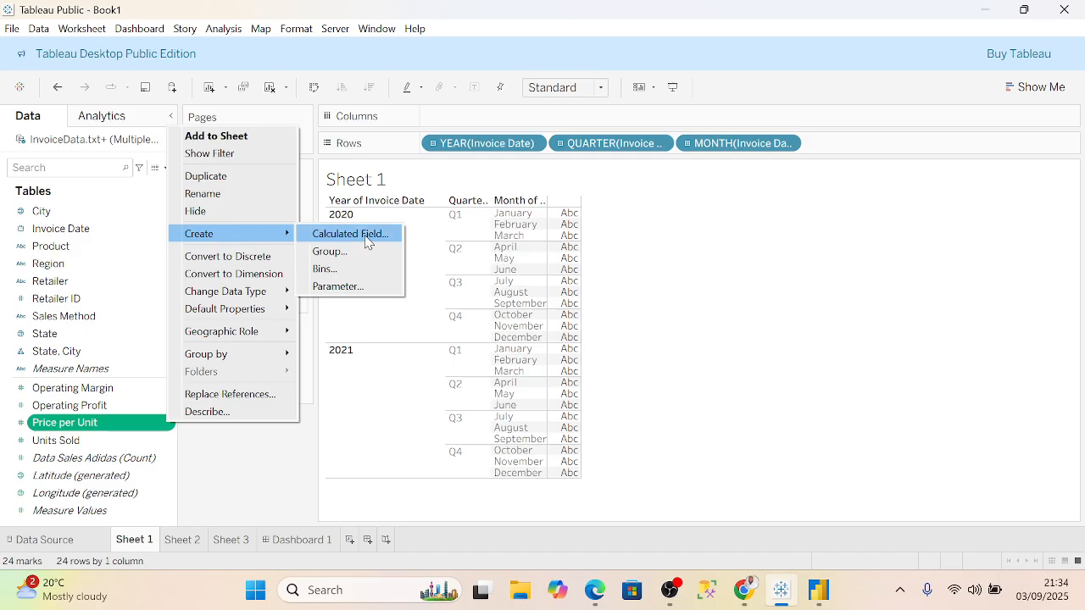
left_click(78, 443)
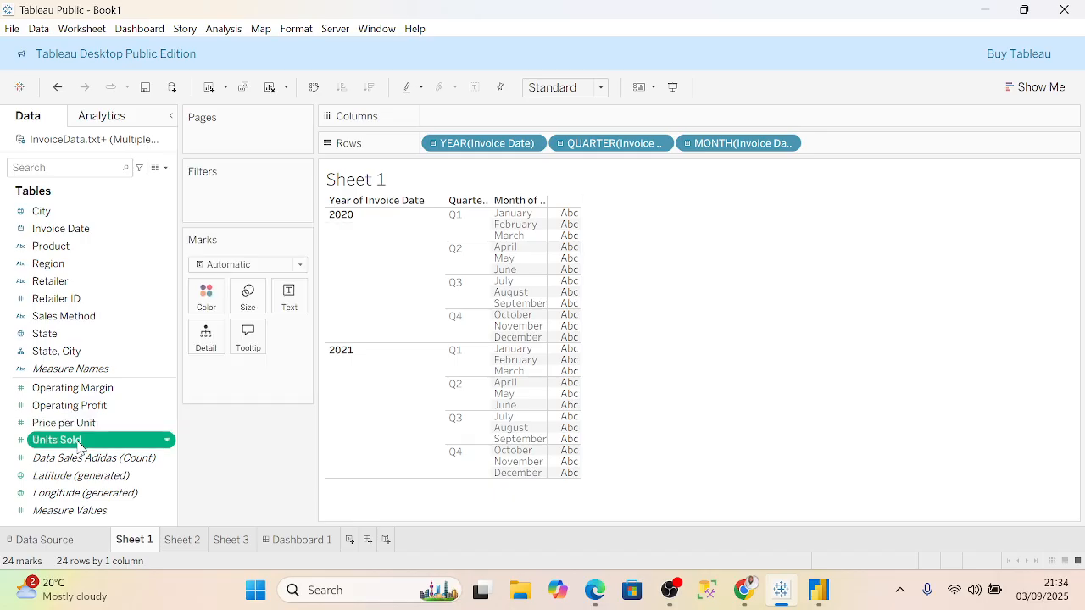
left_click(169, 442)
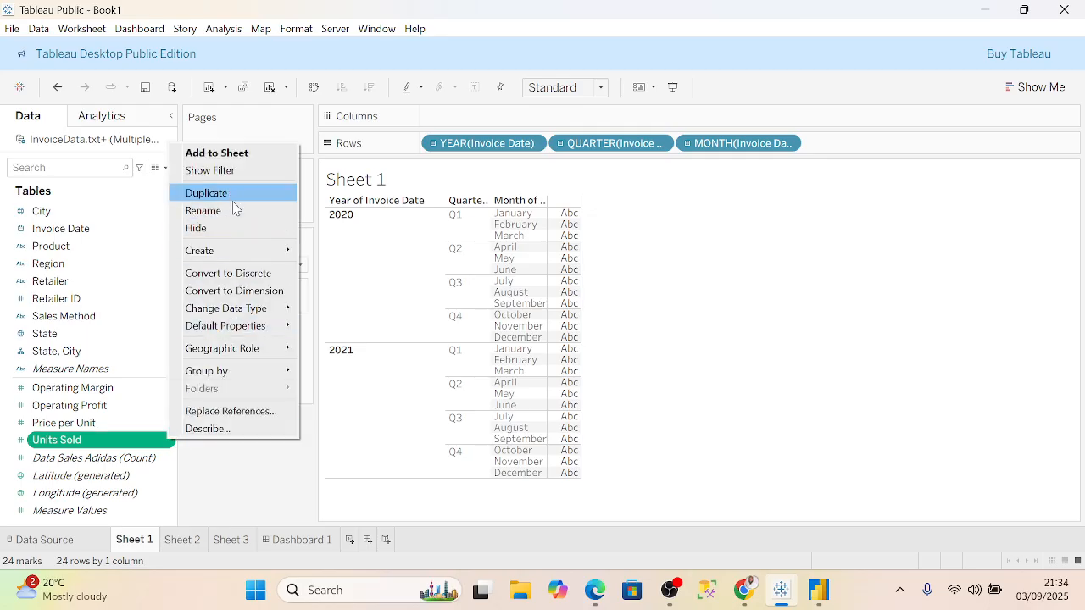
mouse_move(250, 257)
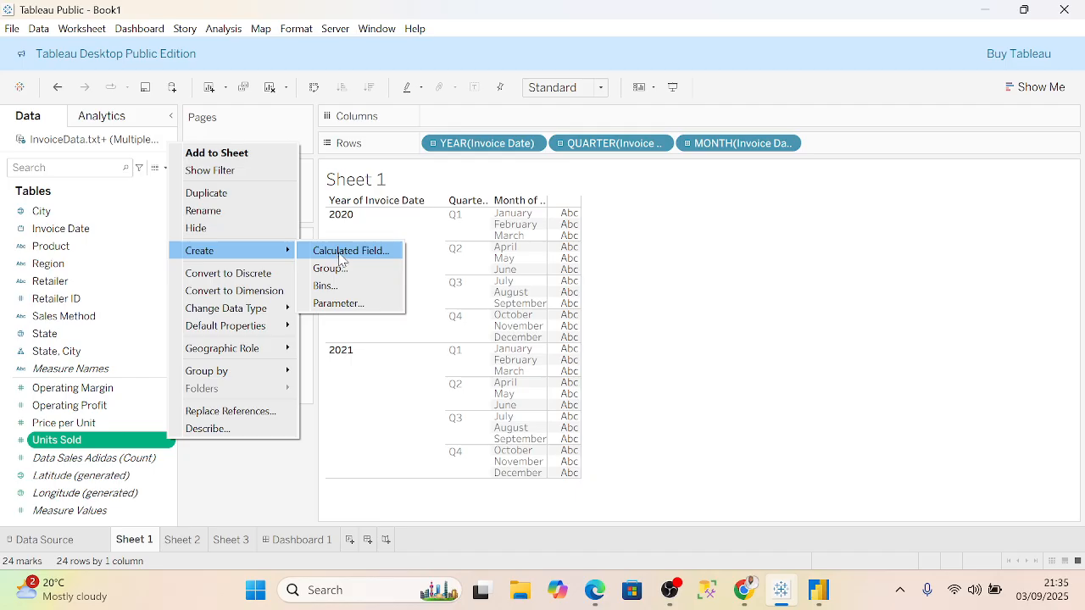
left_click(167, 442)
left_click(168, 442)
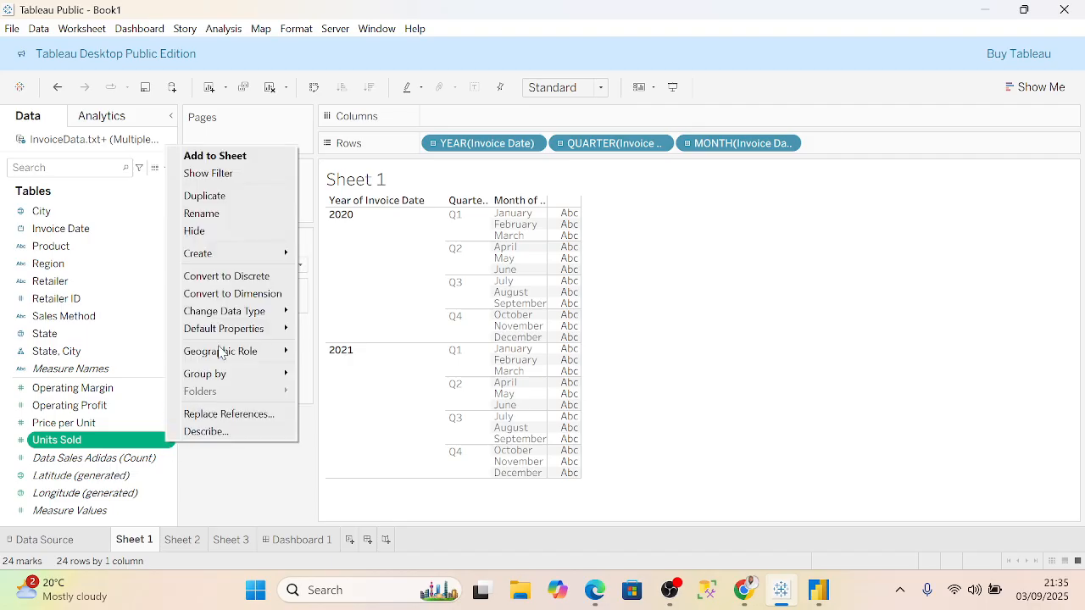
Start a new calculated field and name it T. Sales
mouse_move(259, 258)
left_click(226, 29)
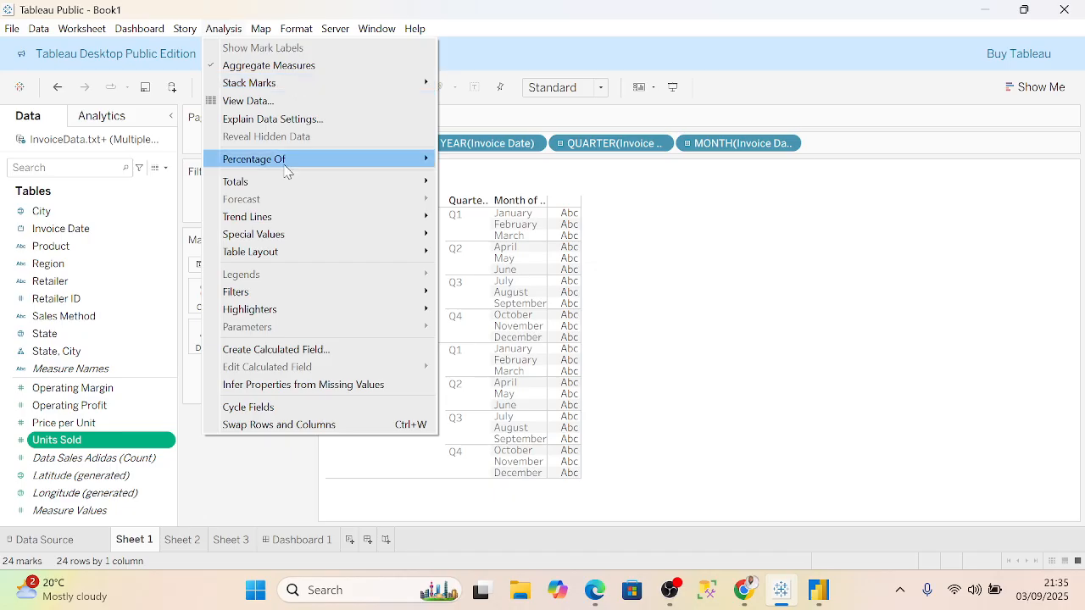
left_click(285, 351)
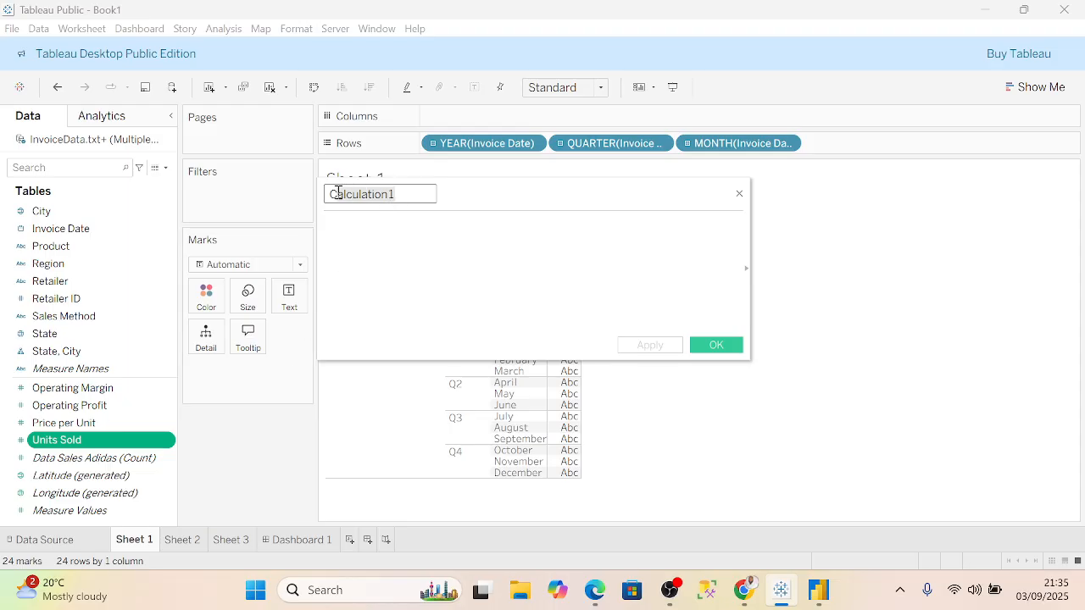
key("BackSpace")
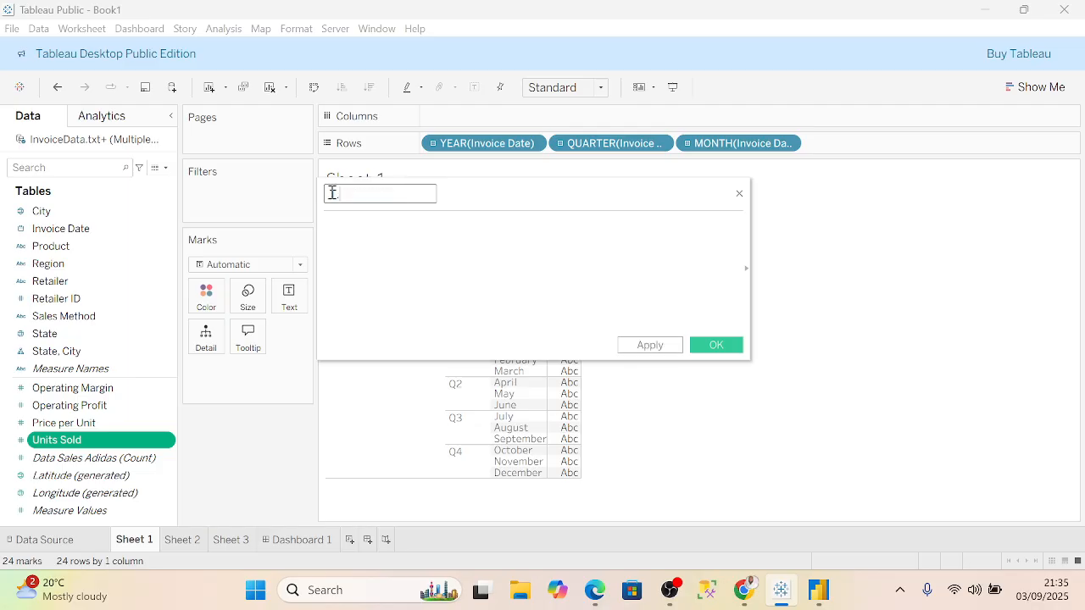
type("Sales")
Enter the T. Sales formula as =[Units Sold]*[Price per Unit]
left_click(381, 233)
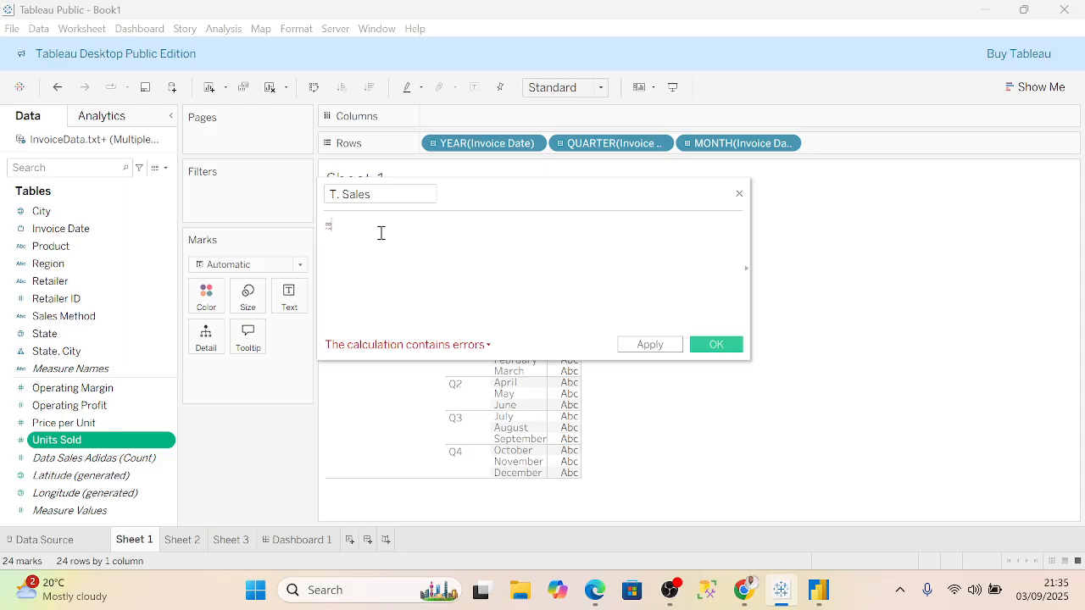
type("un")
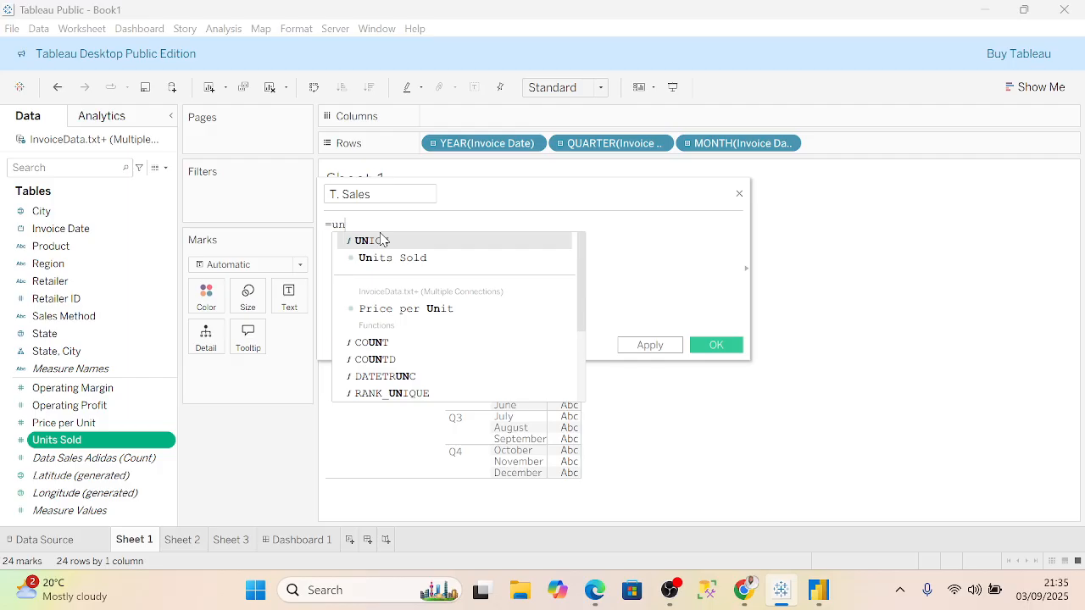
left_click(431, 257)
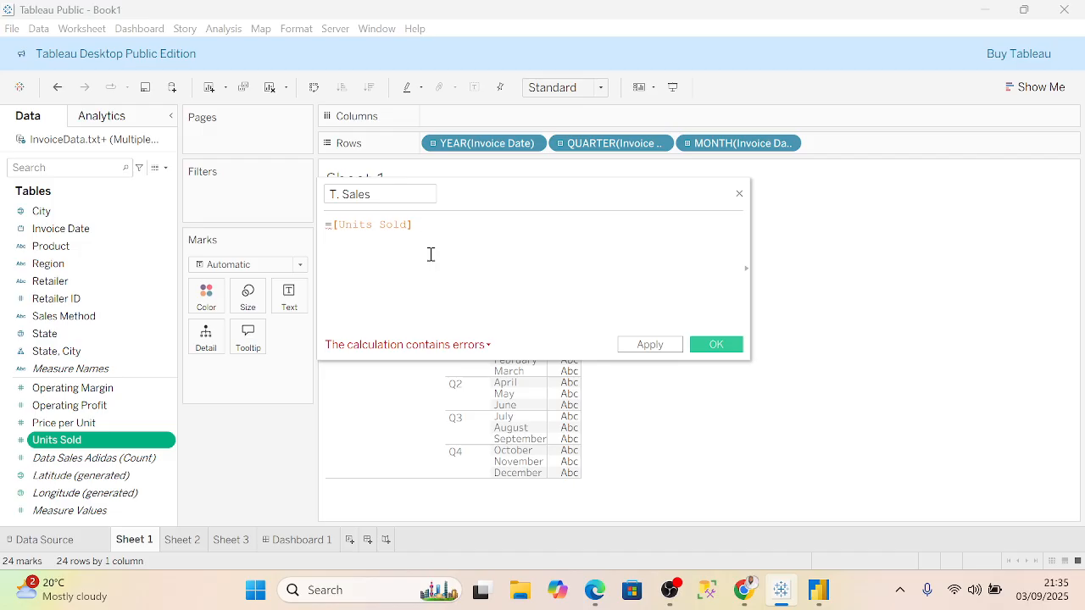
type("*")
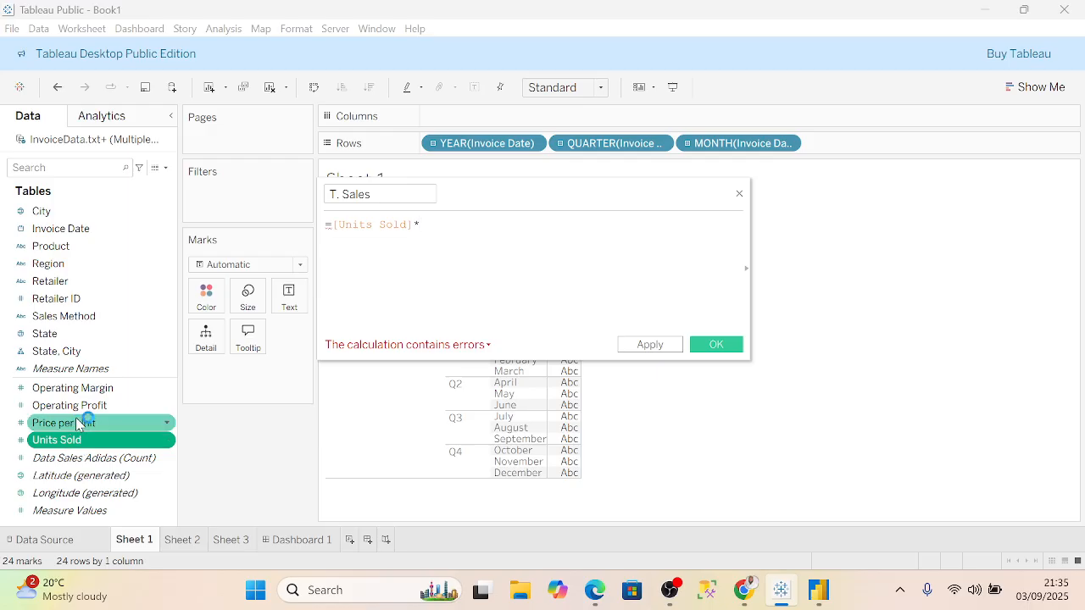
type("pr")
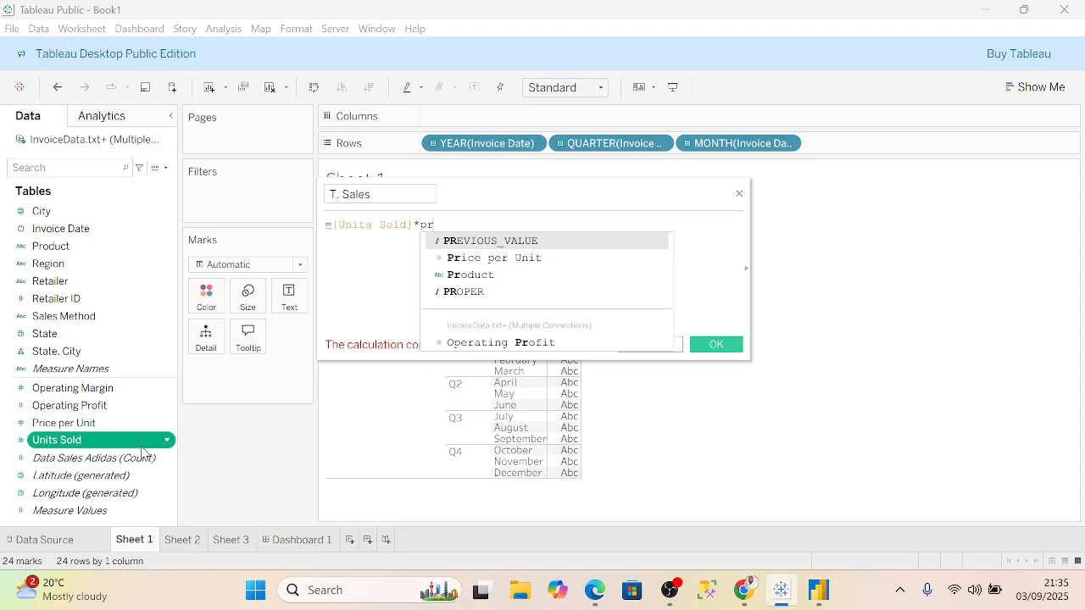
left_click(496, 261)
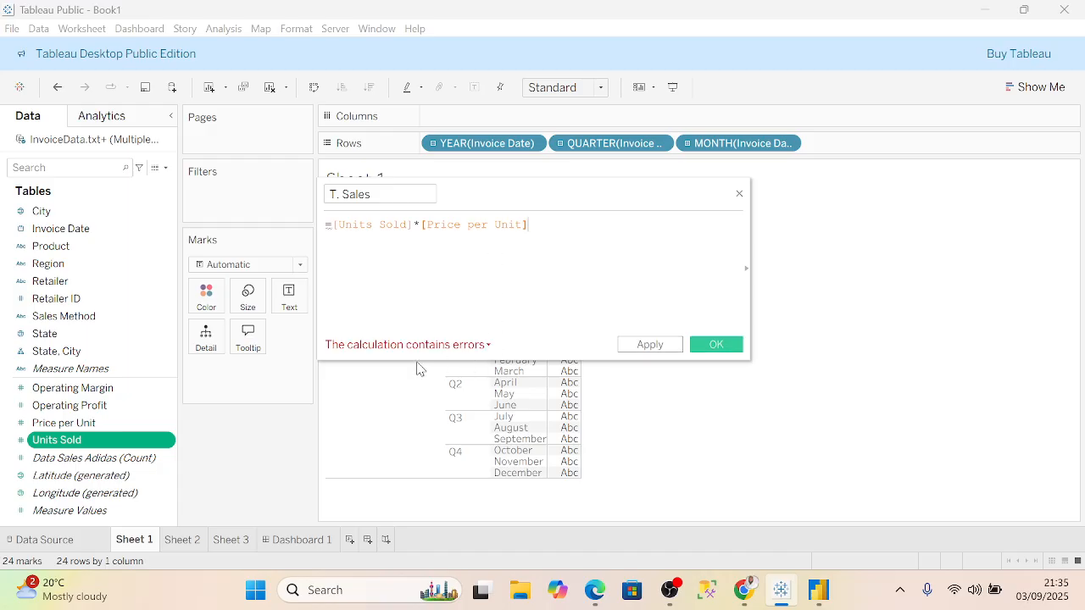
Check the calculation's error details and remove the leading equals sign from the T. Sales formula
left_click(489, 345)
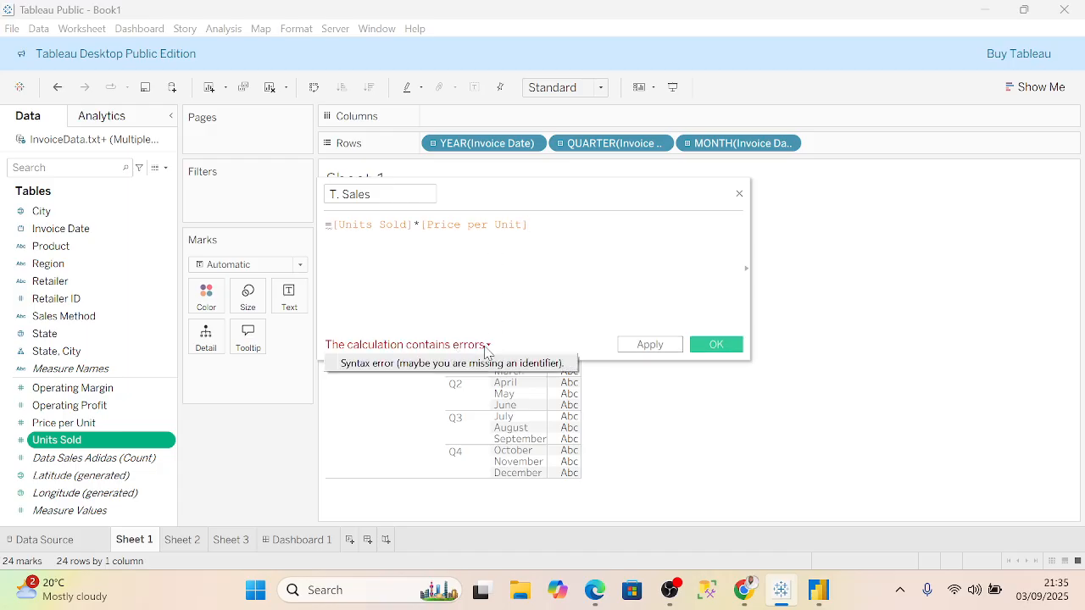
left_click(415, 368)
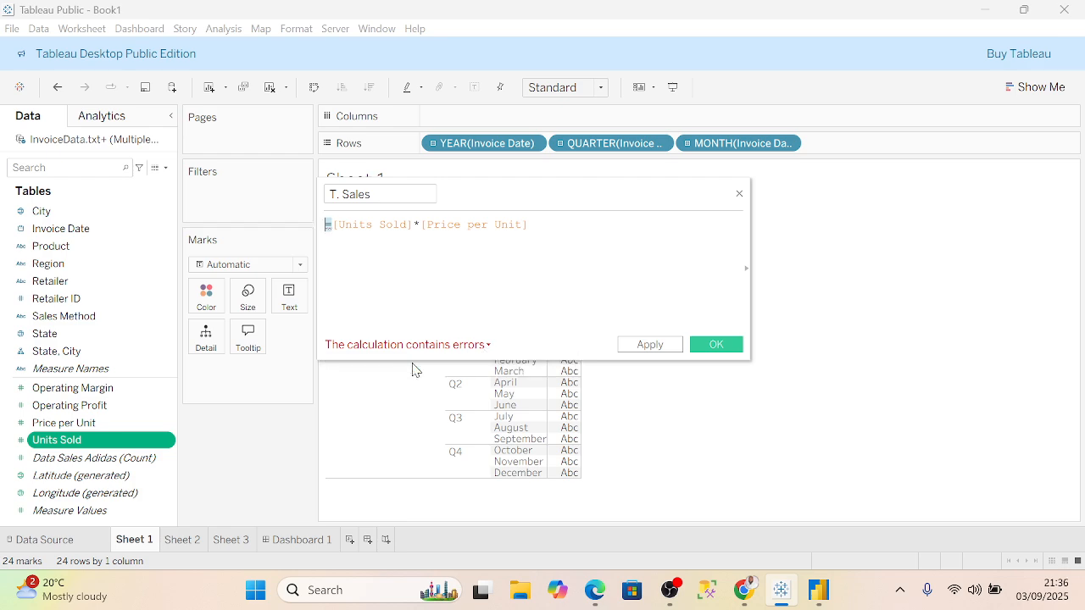
left_click(335, 224)
key("BackSpace")
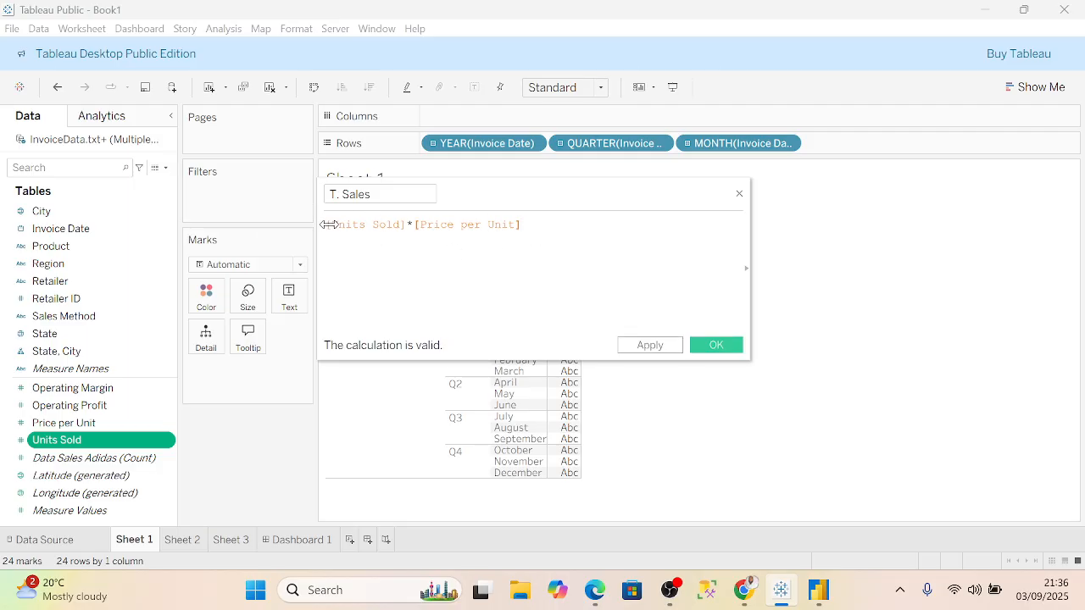
Put an equals sign back before the T. Sales formula to view the resulting error details, and delete it again
left_click_drag(326, 225, 521, 227)
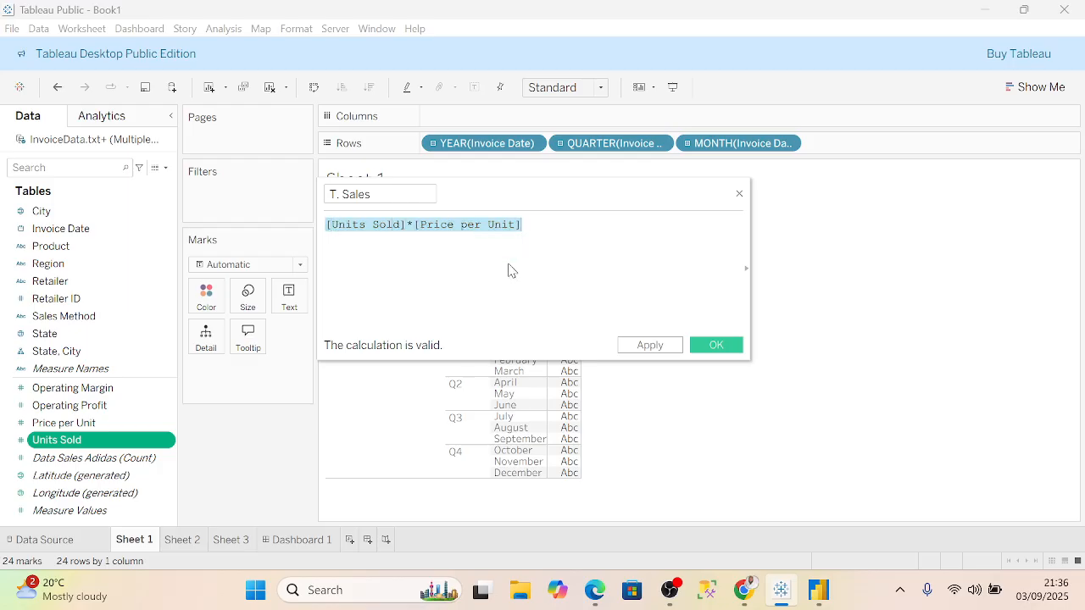
left_click(523, 225)
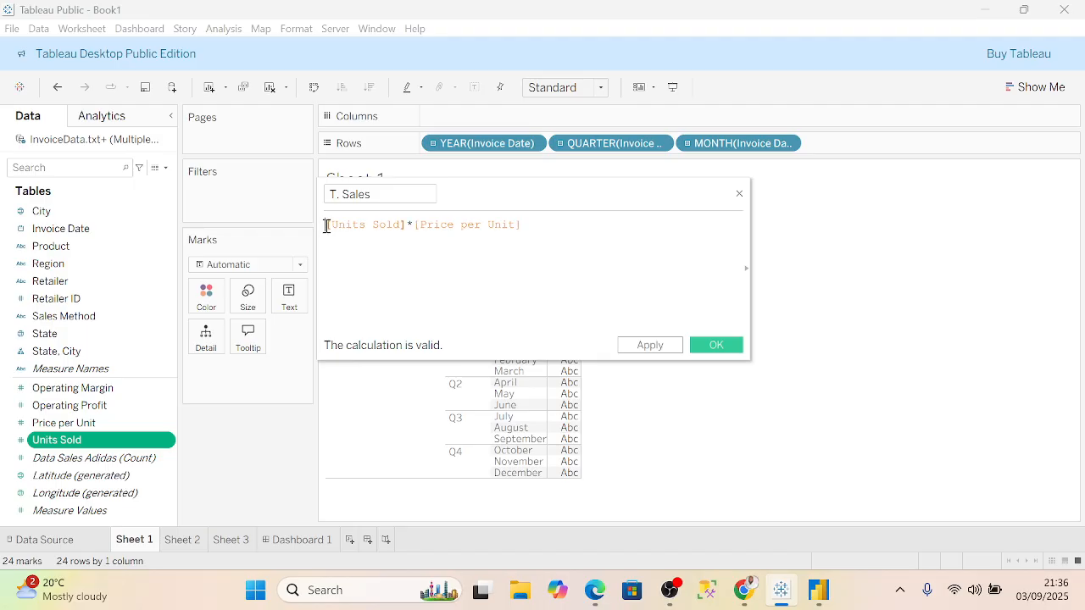
type("s")
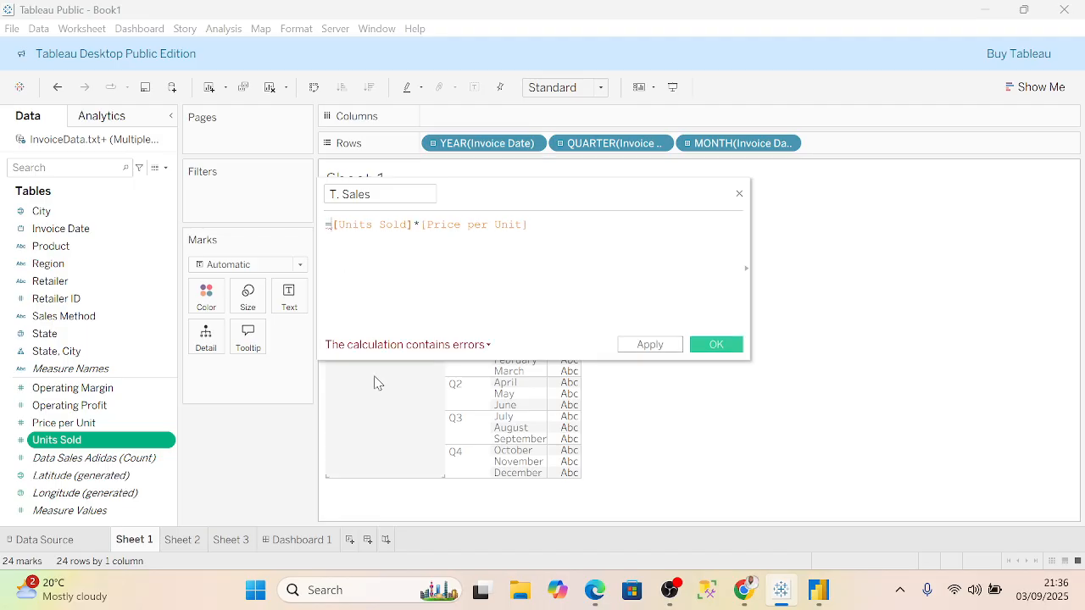
left_click(478, 347)
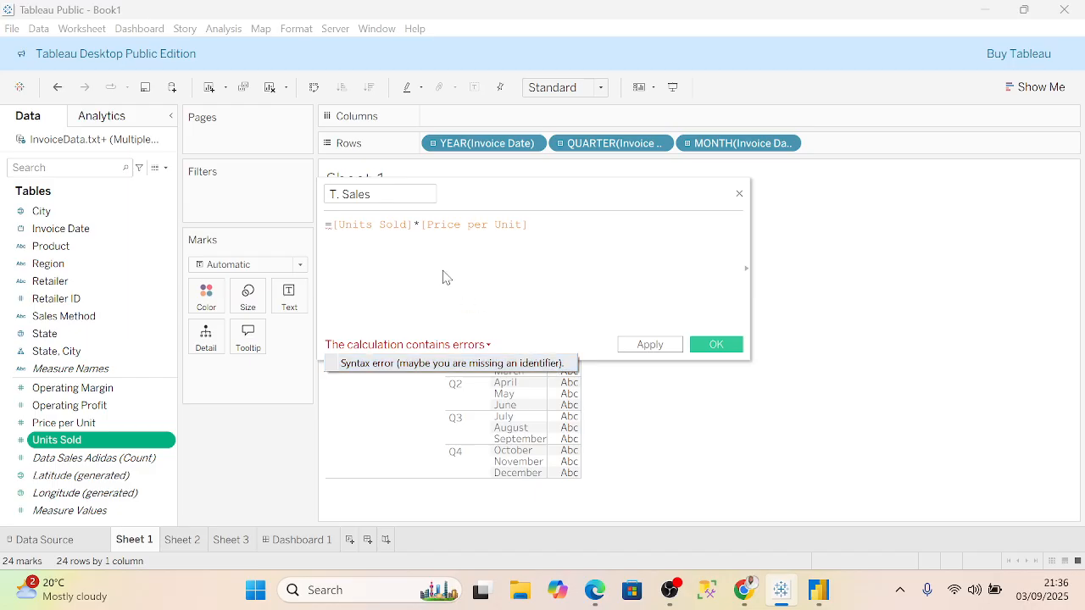
left_click(333, 224)
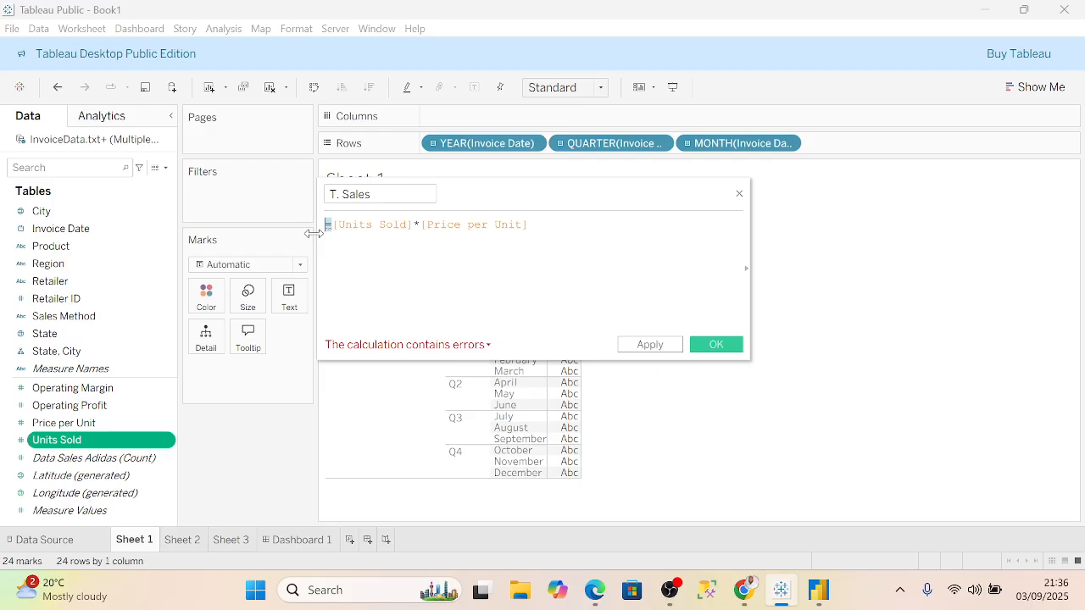
key("BackSpace")
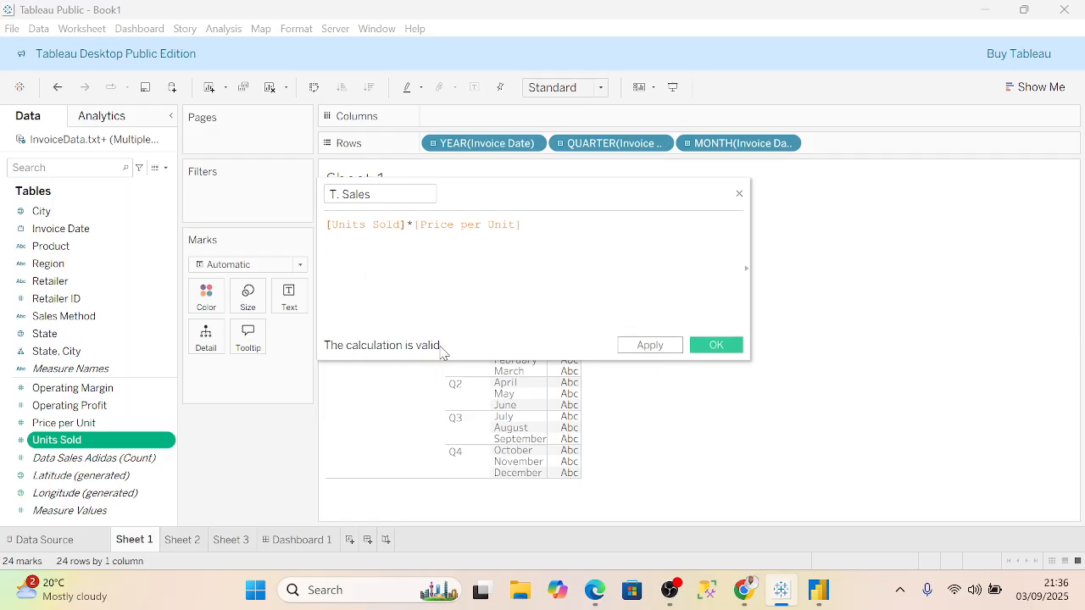
Apply the T. Sales calculation and close the calculation editor
left_click(673, 346)
left_click(677, 347)
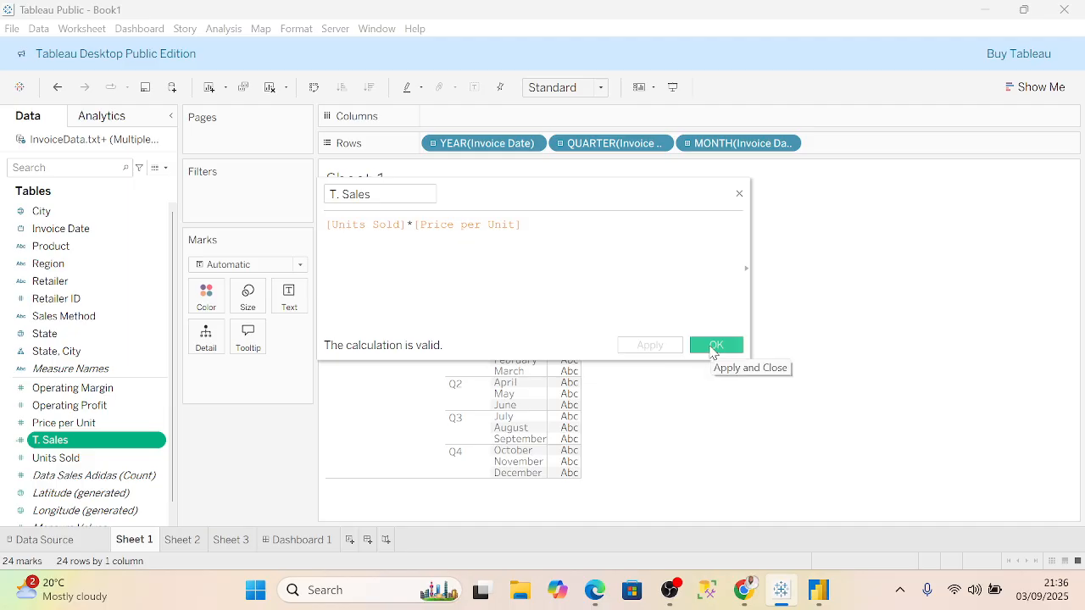
right_click(51, 459)
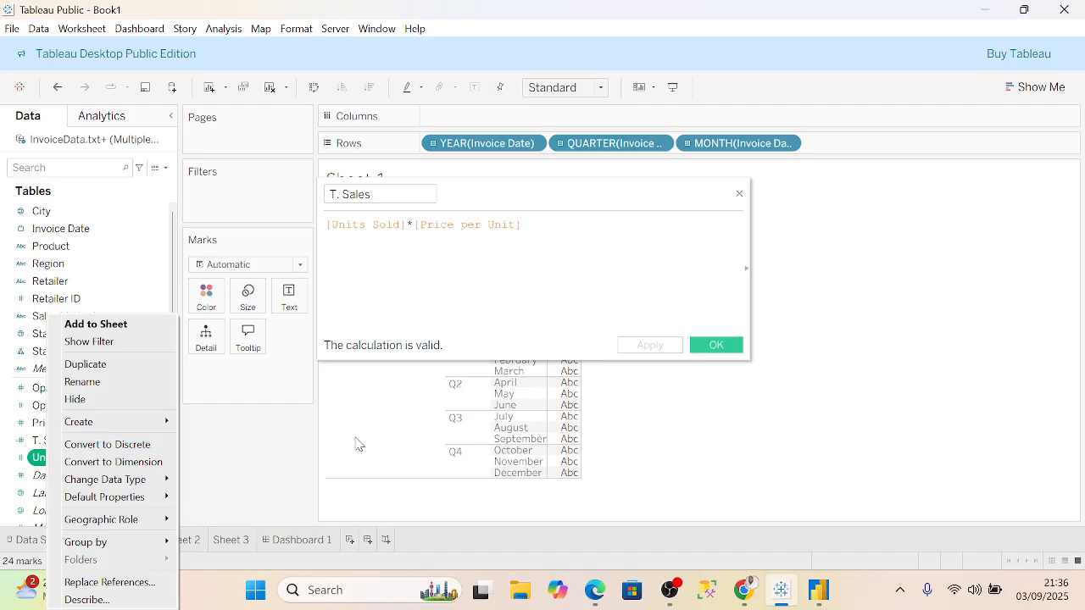
left_click(712, 348)
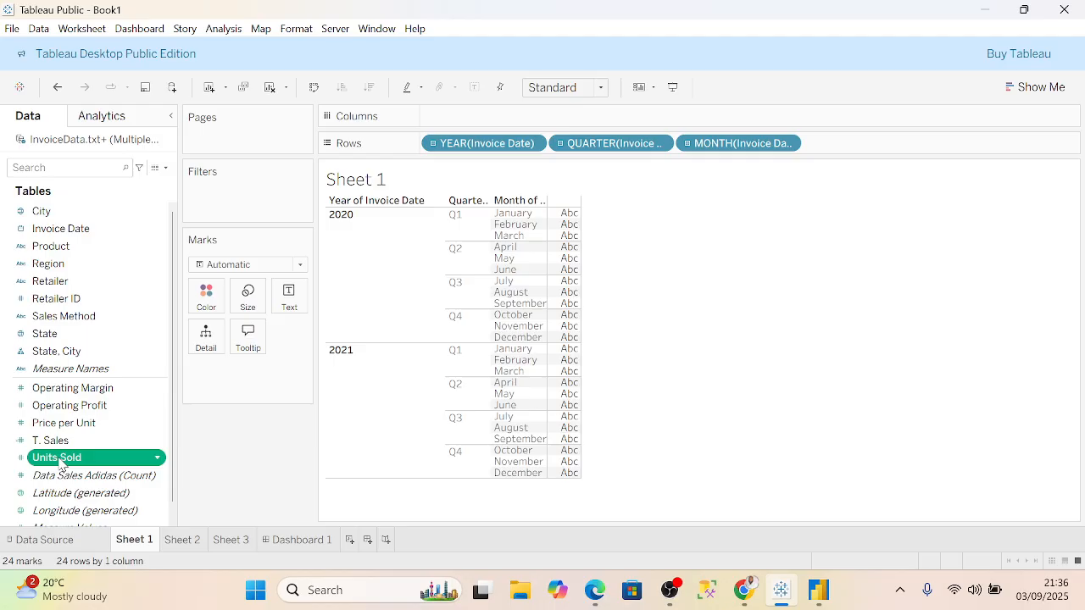
Add Units Sold as the values in the table of years, quarters and months, and look through its rows
left_click_drag(60, 462, 541, 119)
left_click_drag(556, 320, 564, 318)
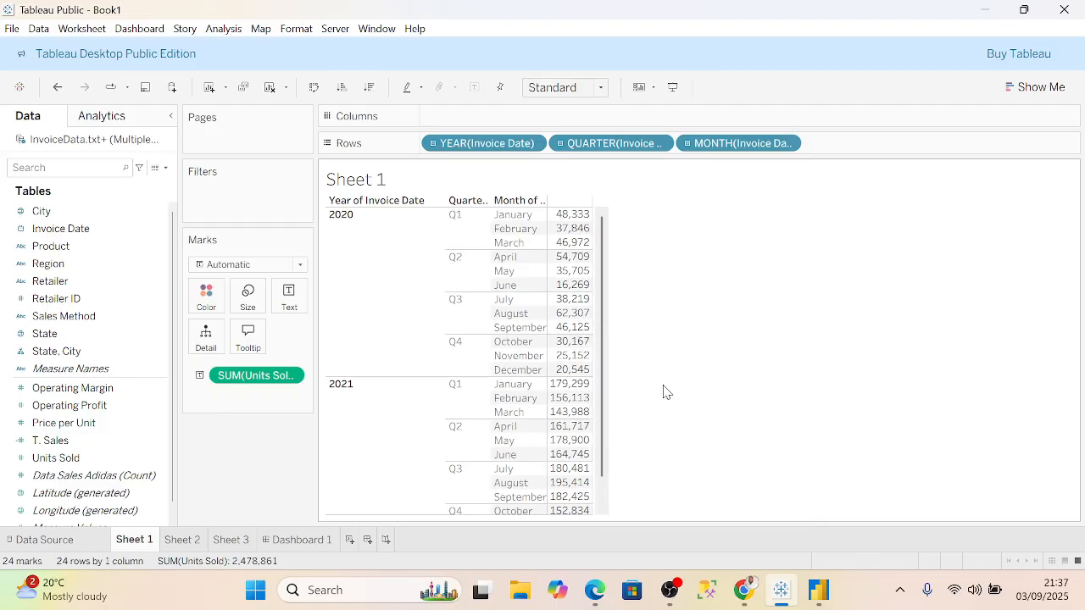
scroll(606, 500, "down", 2)
scroll(602, 458, "up", 2)
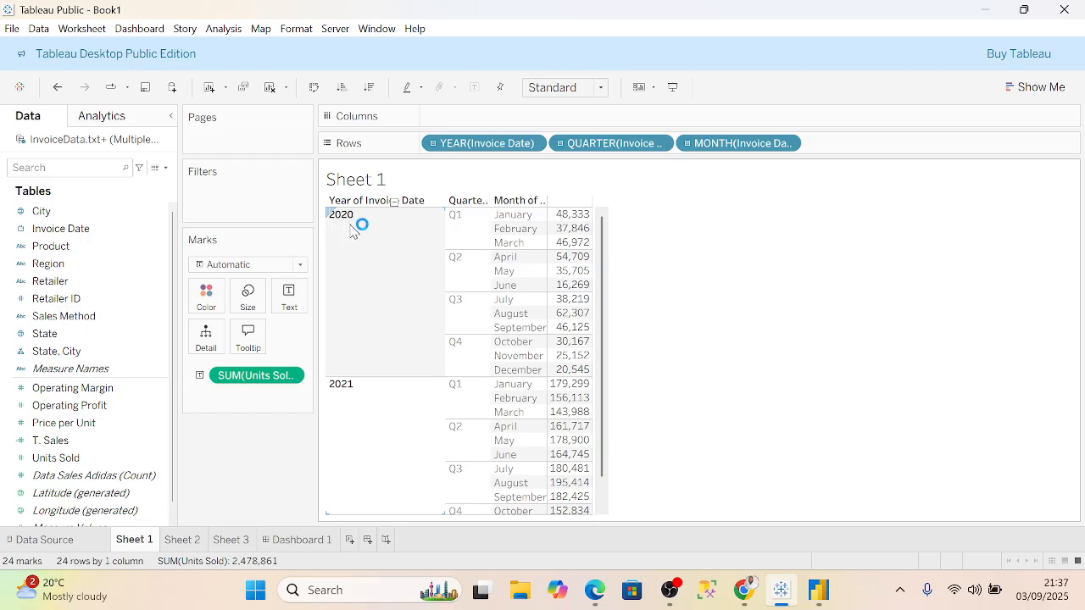
scroll(373, 430, "down", 1)
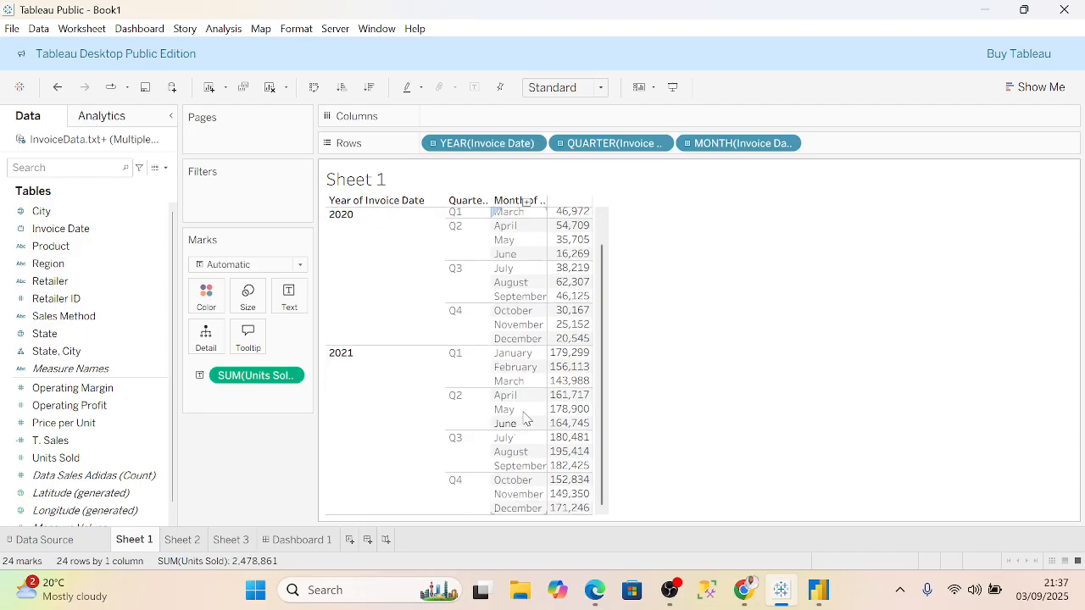
scroll(551, 407, "up", 1)
Widen the Units Sold value column of the table and review the monthly figures for both years
mouse_move(589, 221)
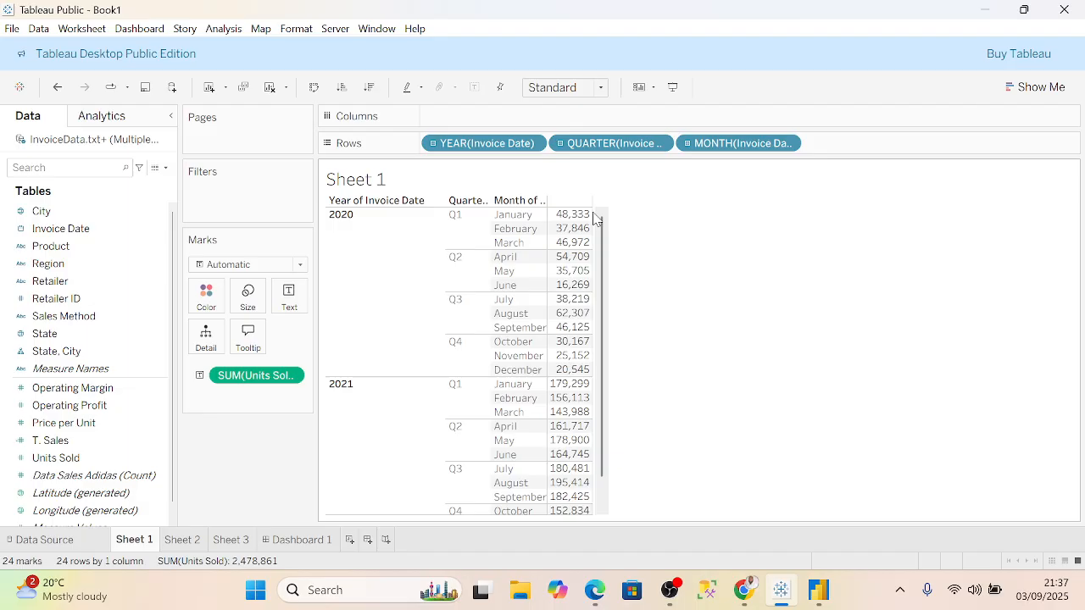
left_click_drag(595, 215, 627, 217)
mouse_move(613, 229)
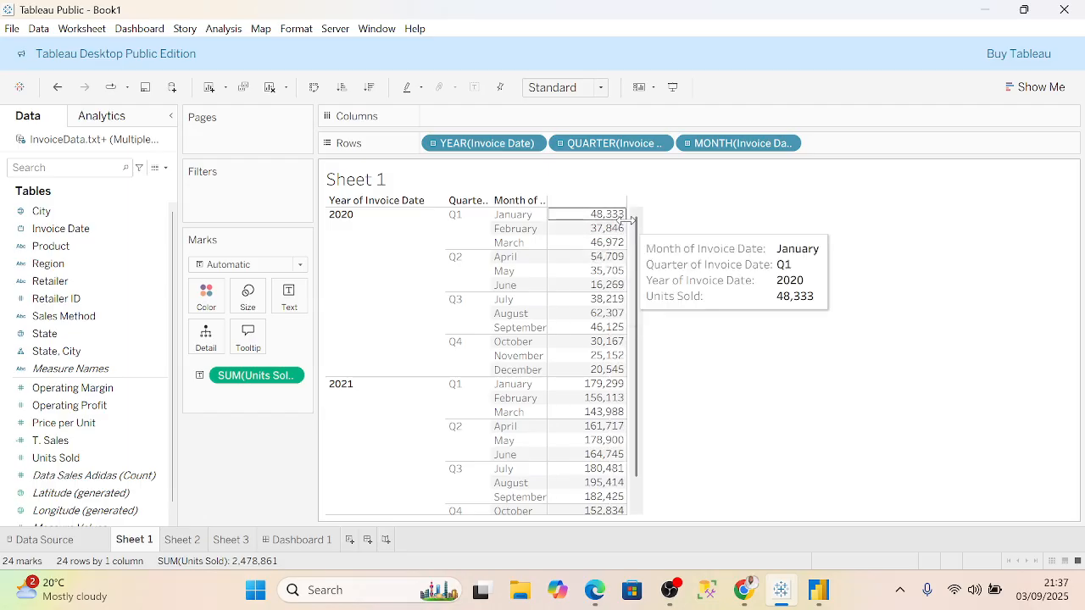
left_click_drag(627, 216, 657, 227)
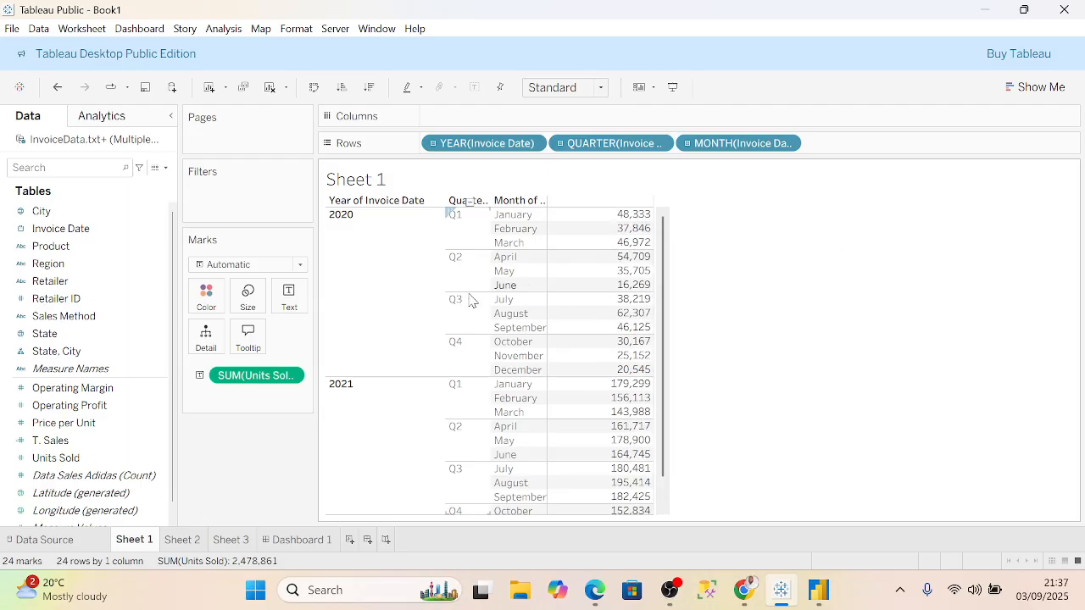
scroll(600, 416, "down", 2)
scroll(628, 429, "up", 2)
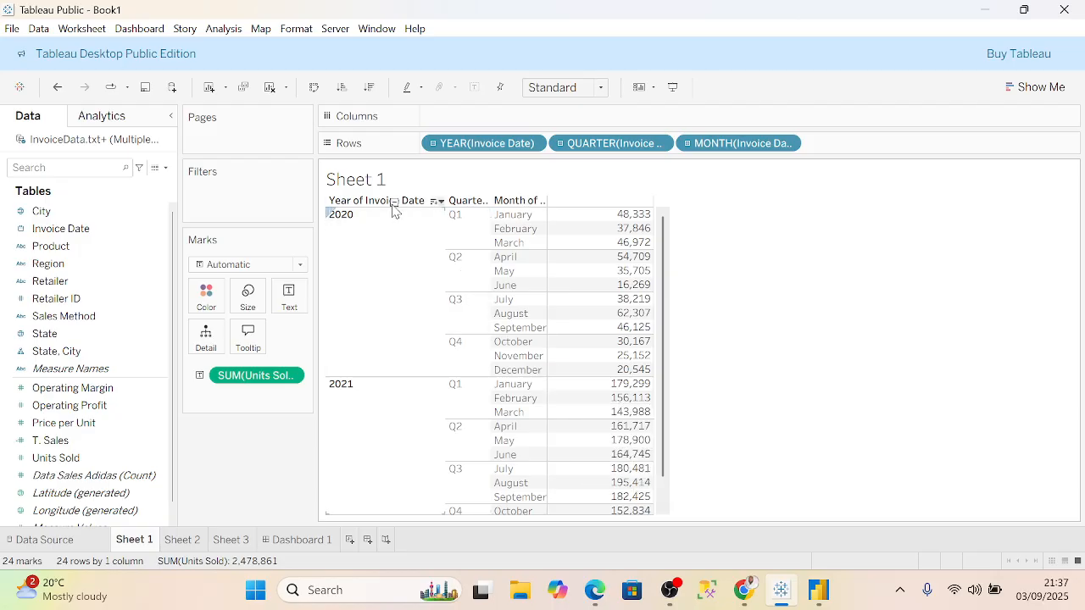
Collapse the Invoice Date rows from months to quarters, and roll them up to years
left_click(472, 202)
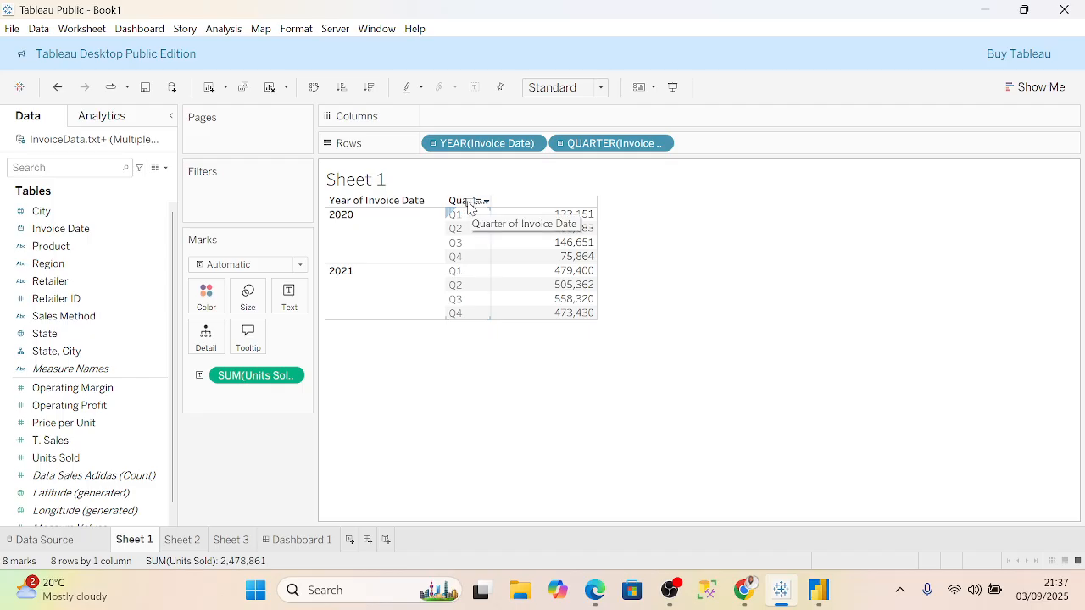
left_click(470, 203)
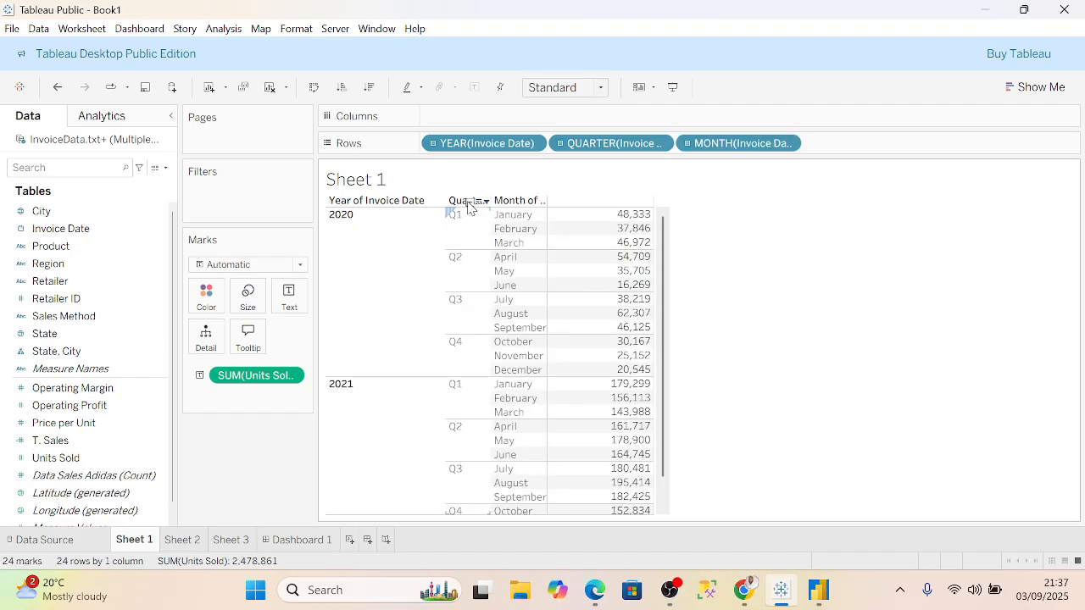
left_click(469, 203)
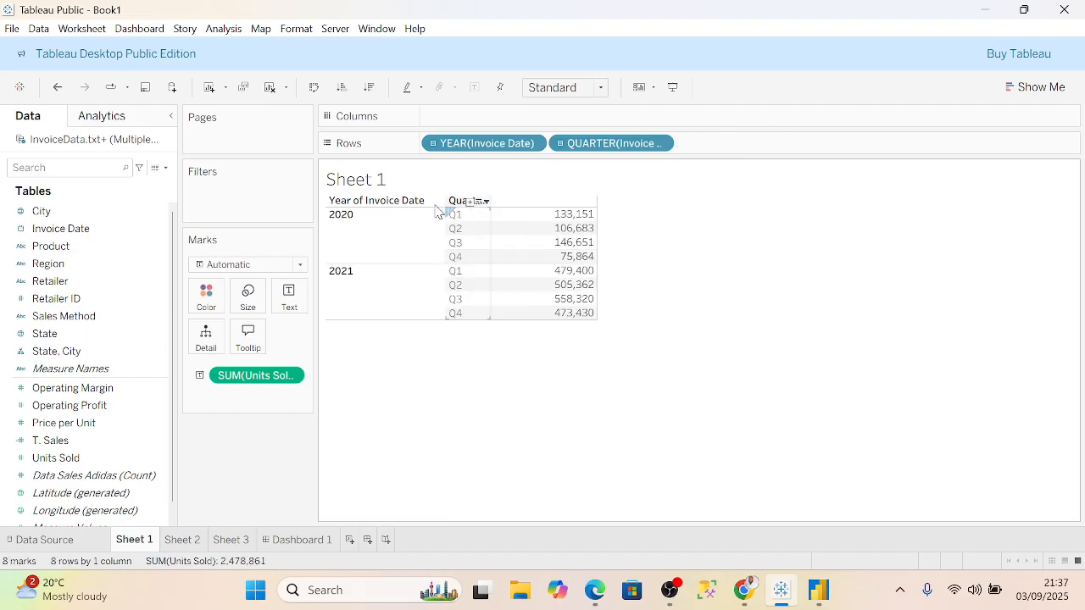
left_click(395, 203)
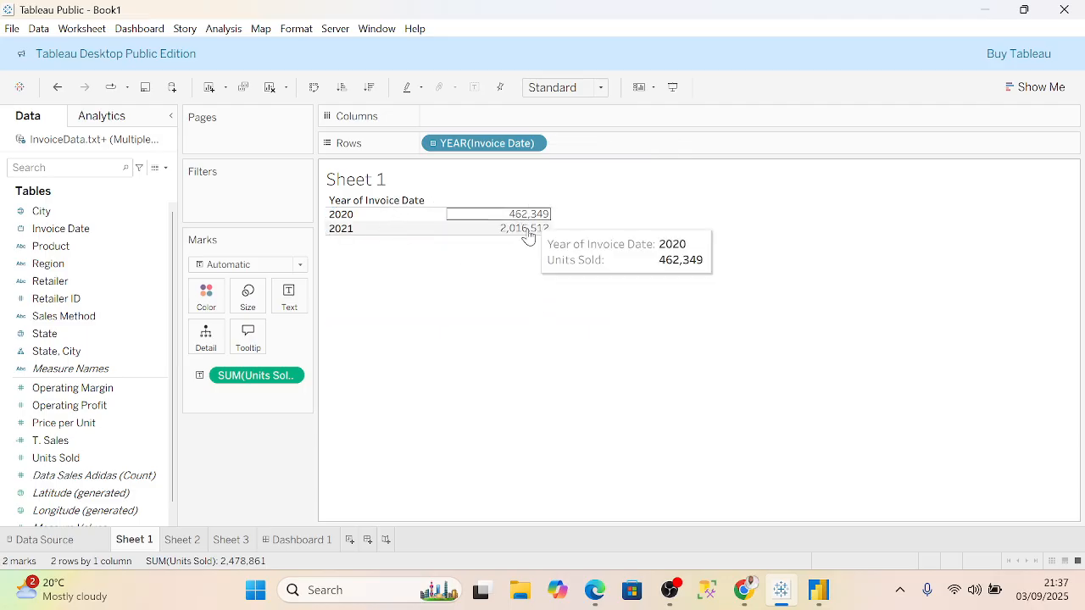
Expand the Invoice Date rows from years through quarters down to months, and check the lower rows
left_click(395, 202)
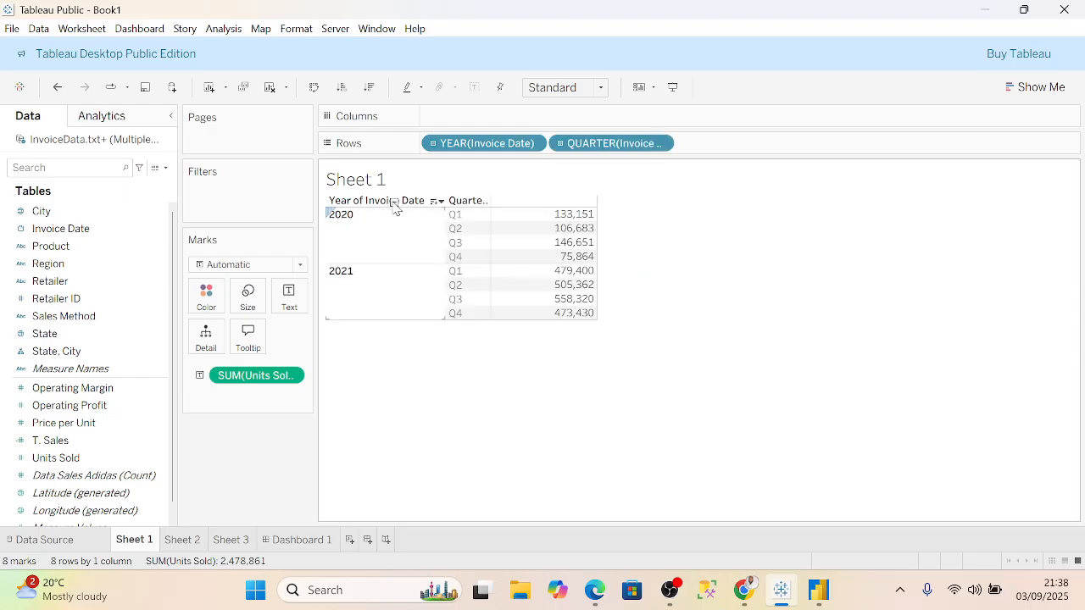
left_click(394, 203)
left_click(395, 203)
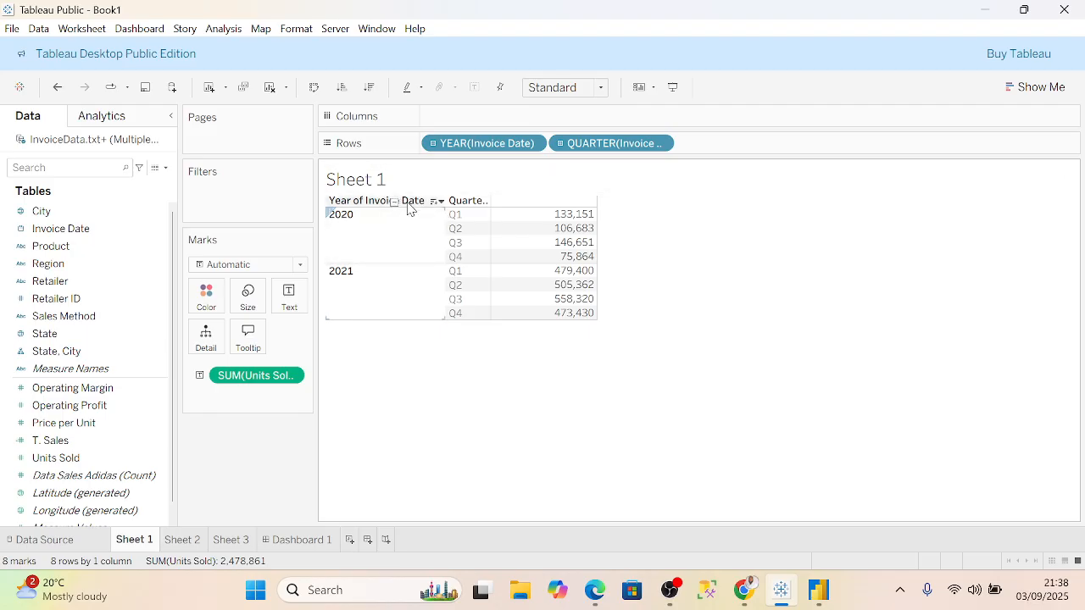
left_click(472, 204)
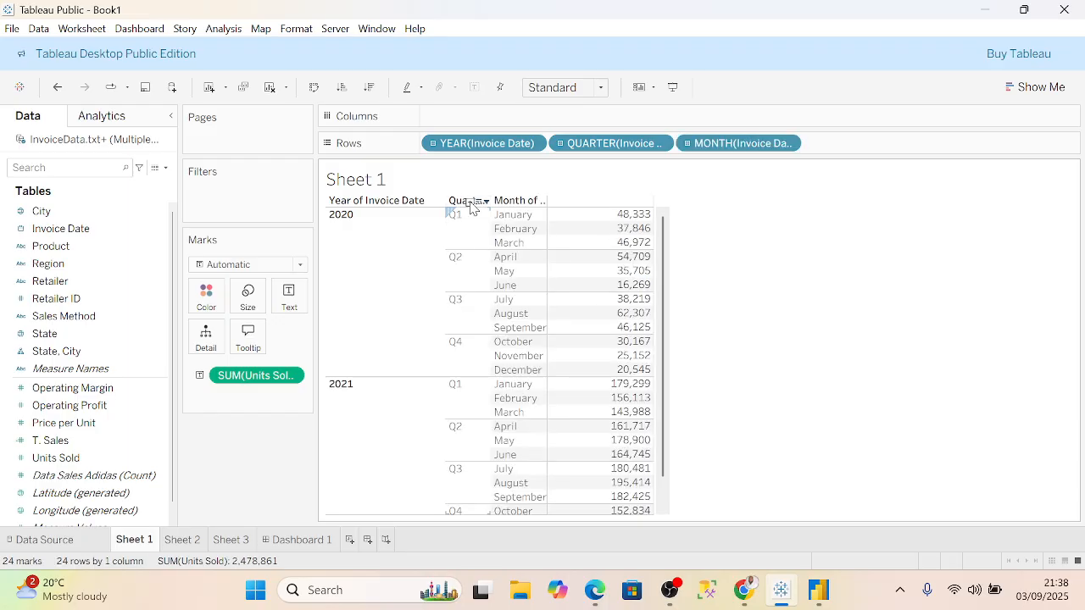
scroll(610, 308, "down", 1)
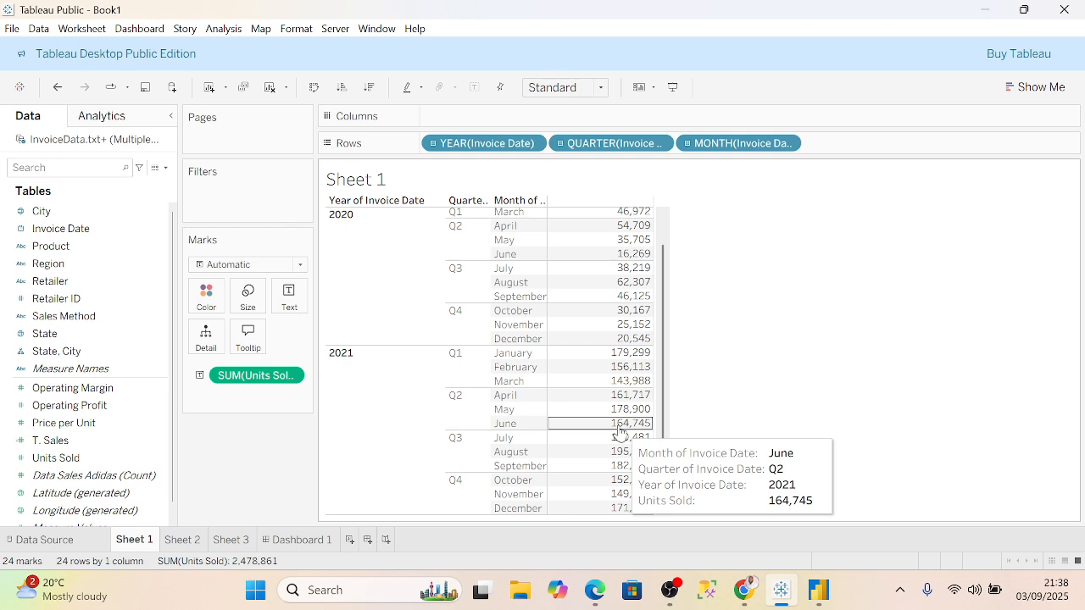
Use Show Me to convert the view to a text table with dates across the columns, and look along its months
left_click(1030, 94)
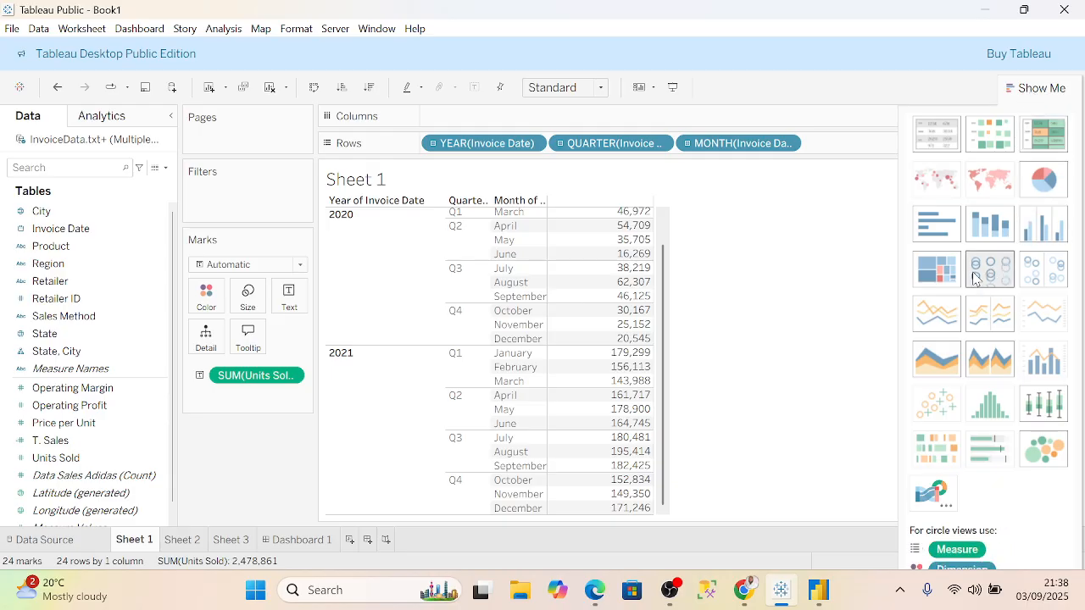
left_click(938, 146)
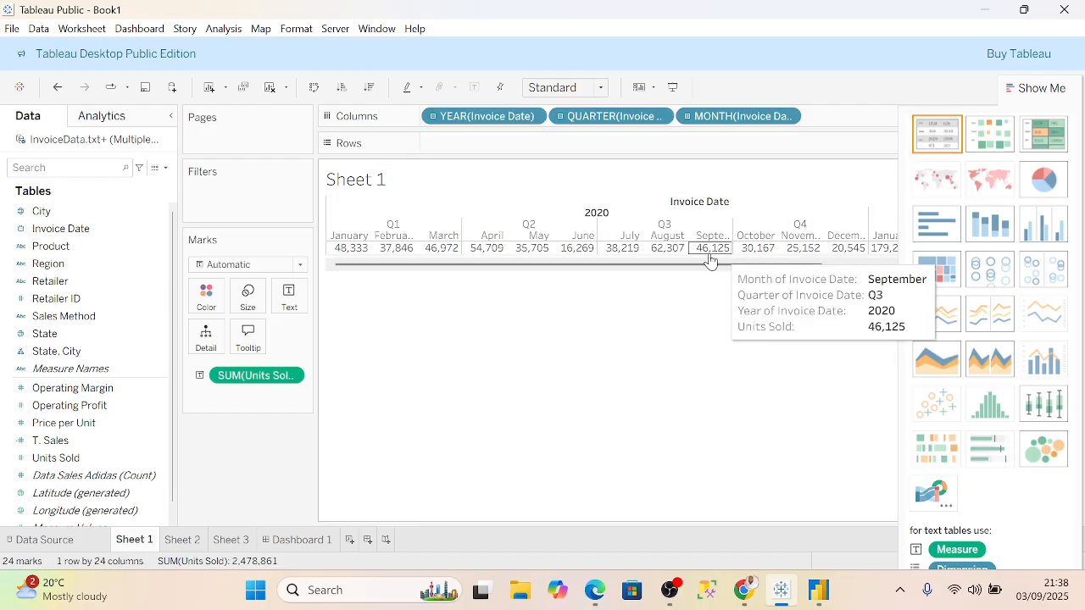
left_click_drag(648, 267, 430, 288)
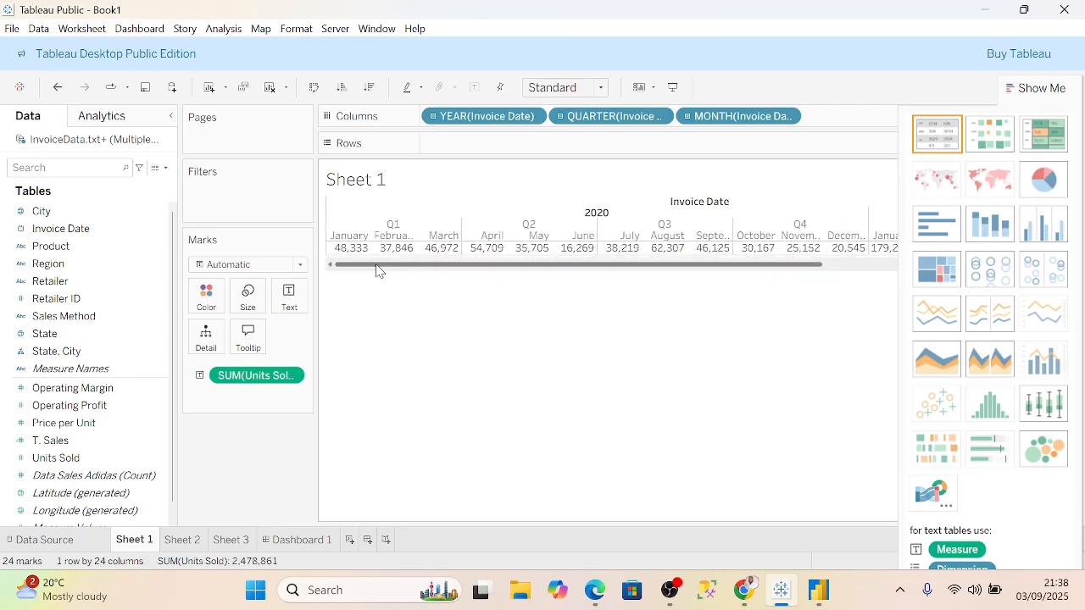
left_click_drag(379, 269, 384, 300)
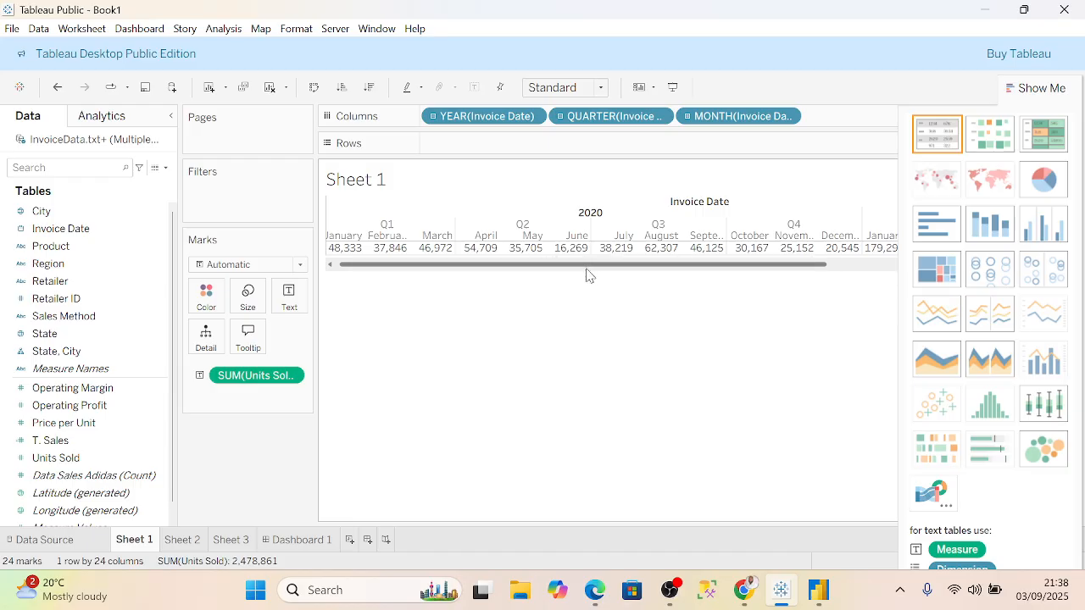
left_click_drag(589, 271, 567, 286)
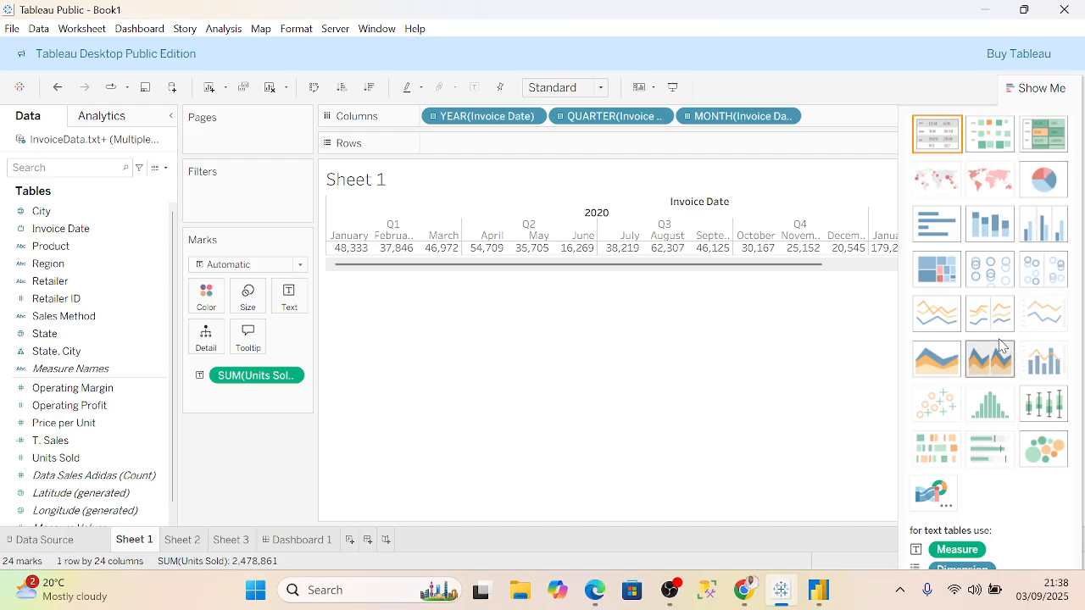
Convert the view to a continuous line chart of Units Sold and roll its date axis up from months to years
left_click(951, 323)
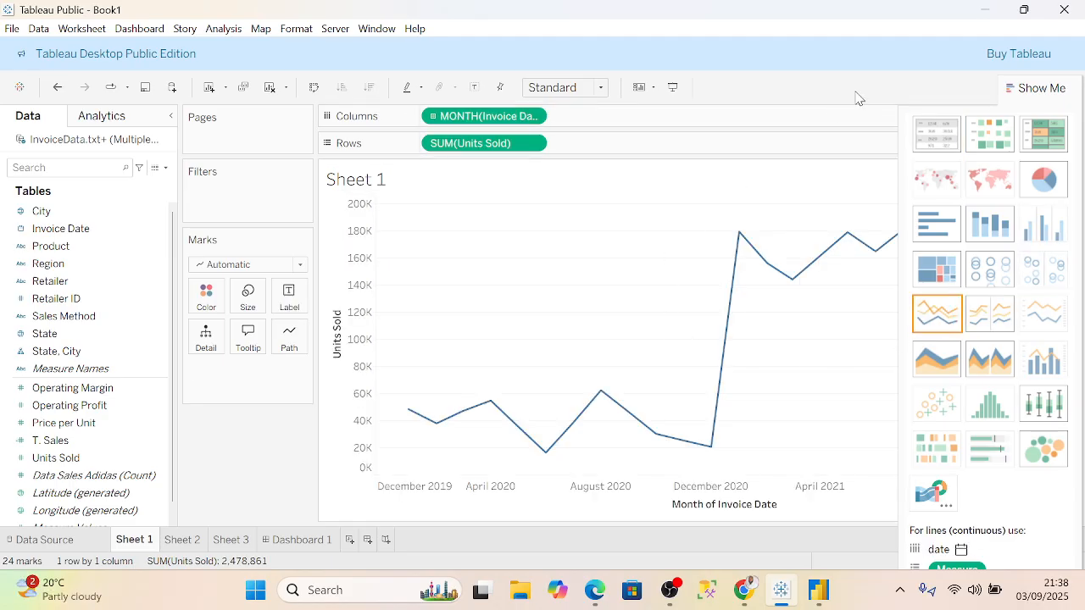
left_click(1031, 90)
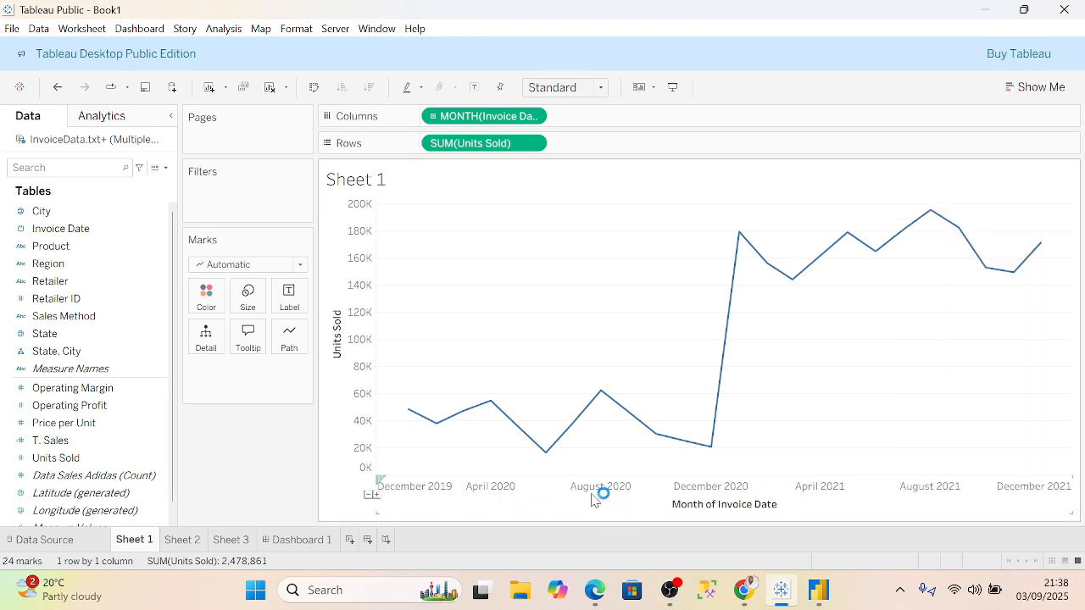
left_click(371, 495)
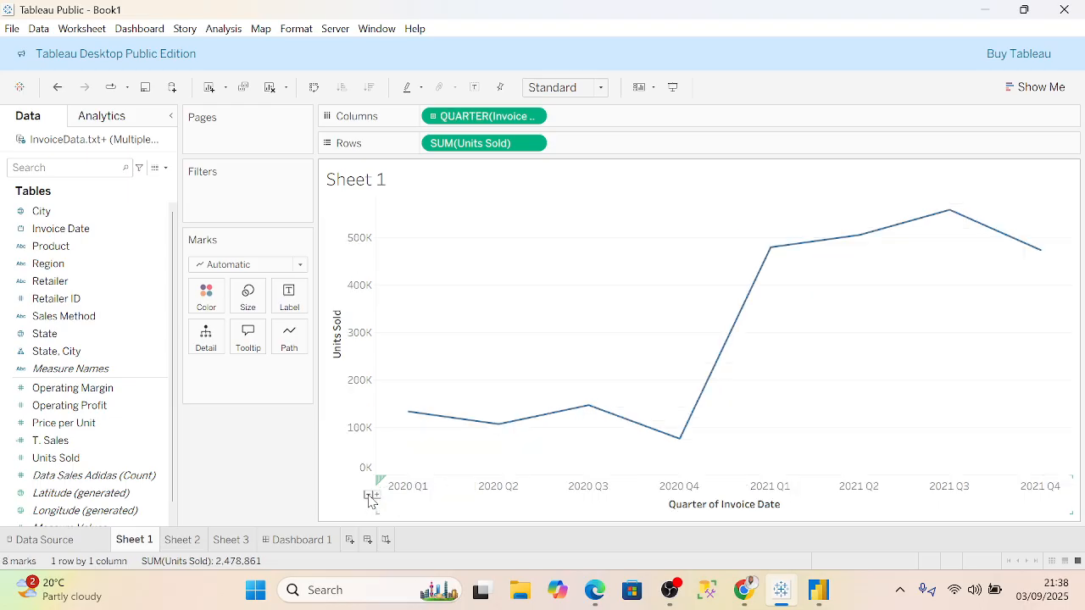
left_click(370, 495)
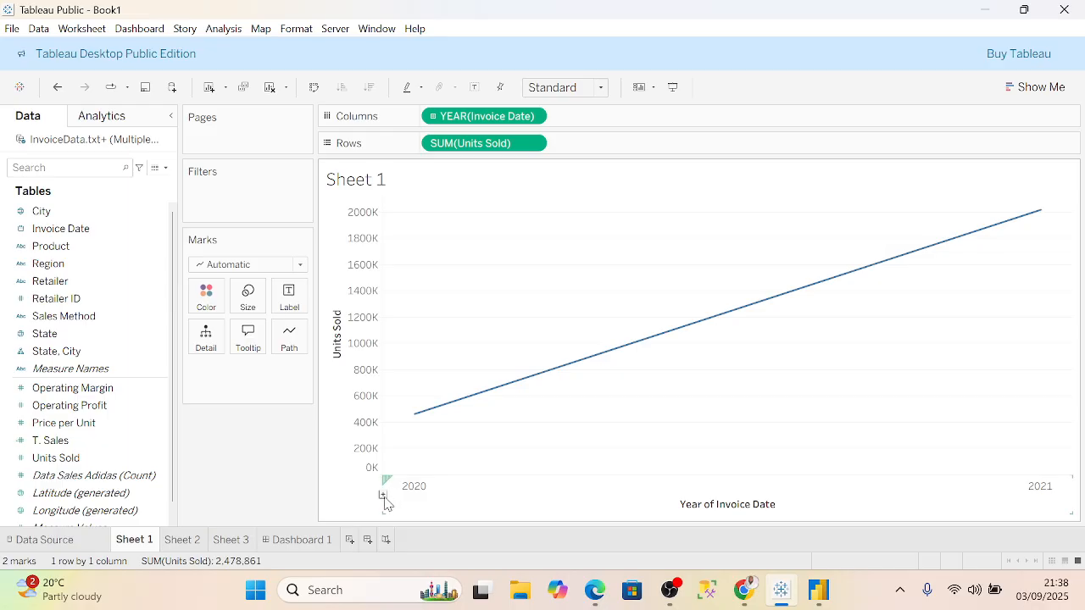
Drill the line chart's date axis down from years to weeks, and roll it back up to months
left_click(383, 497)
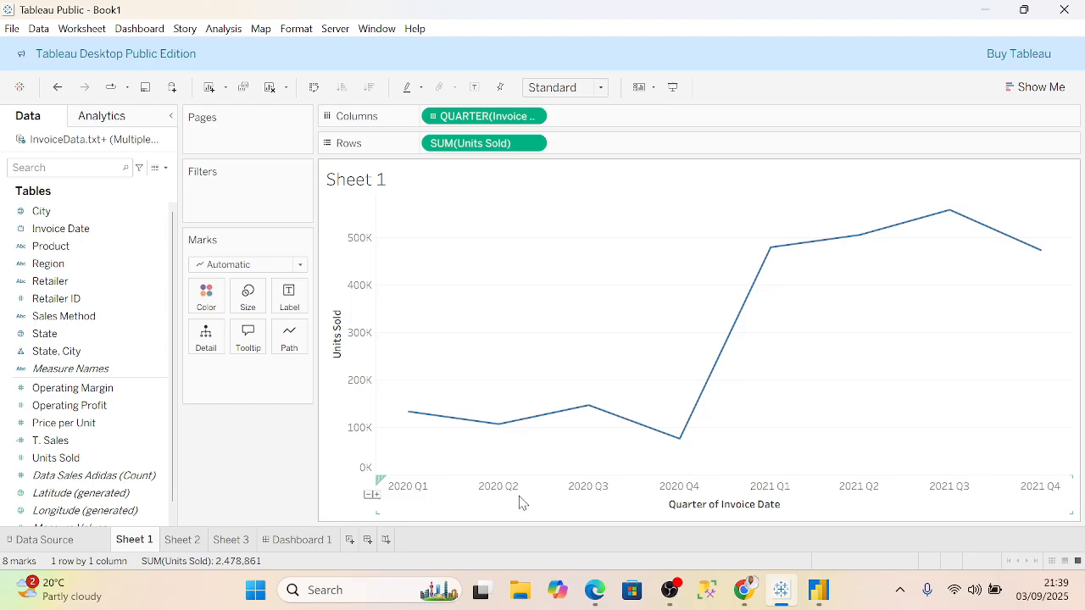
left_click(379, 497)
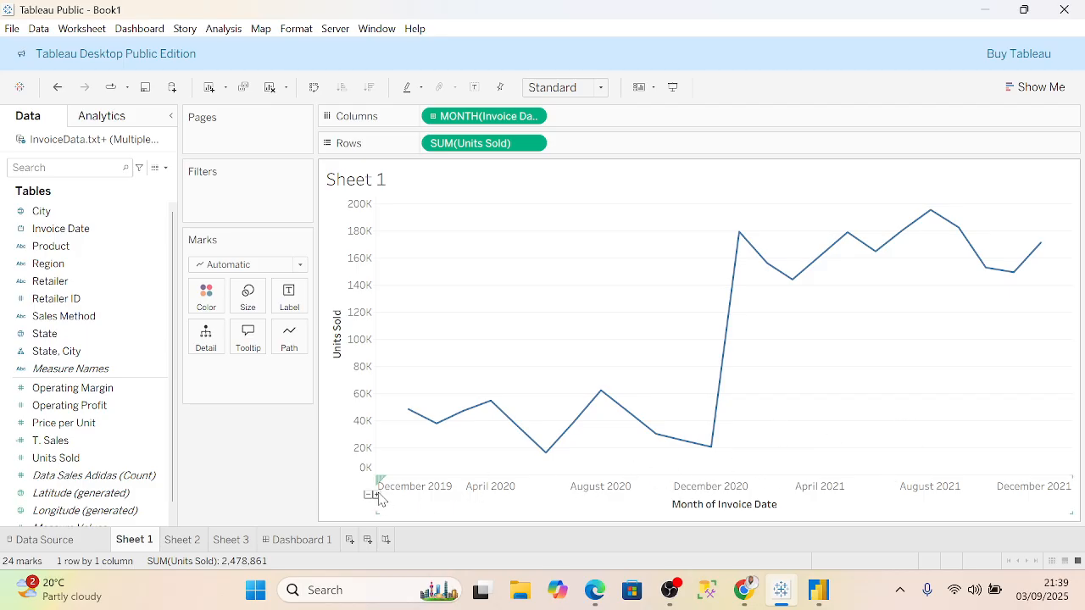
left_click(378, 495)
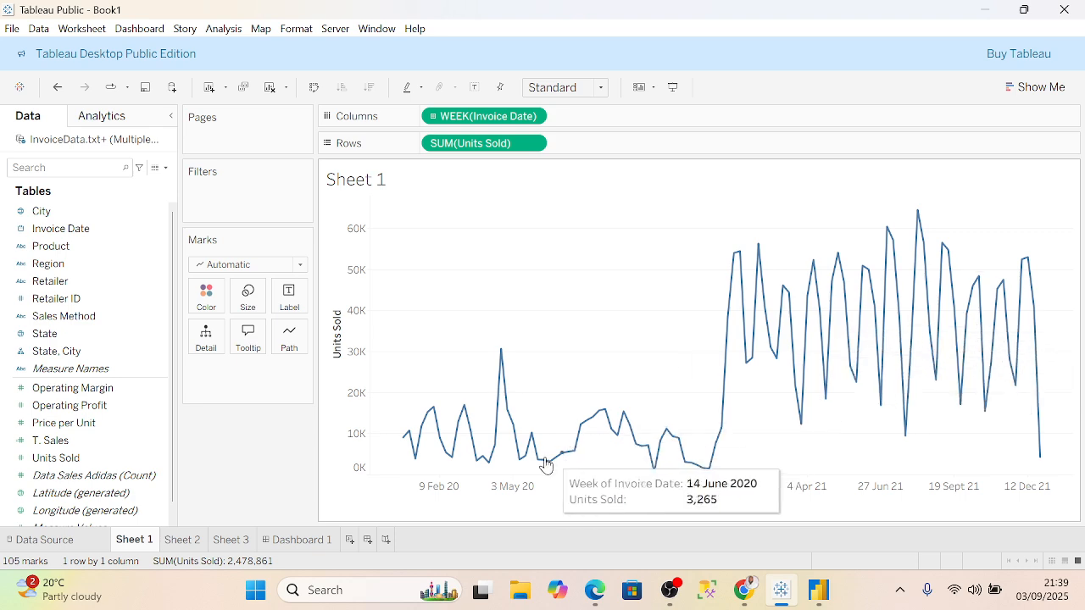
left_click(365, 495)
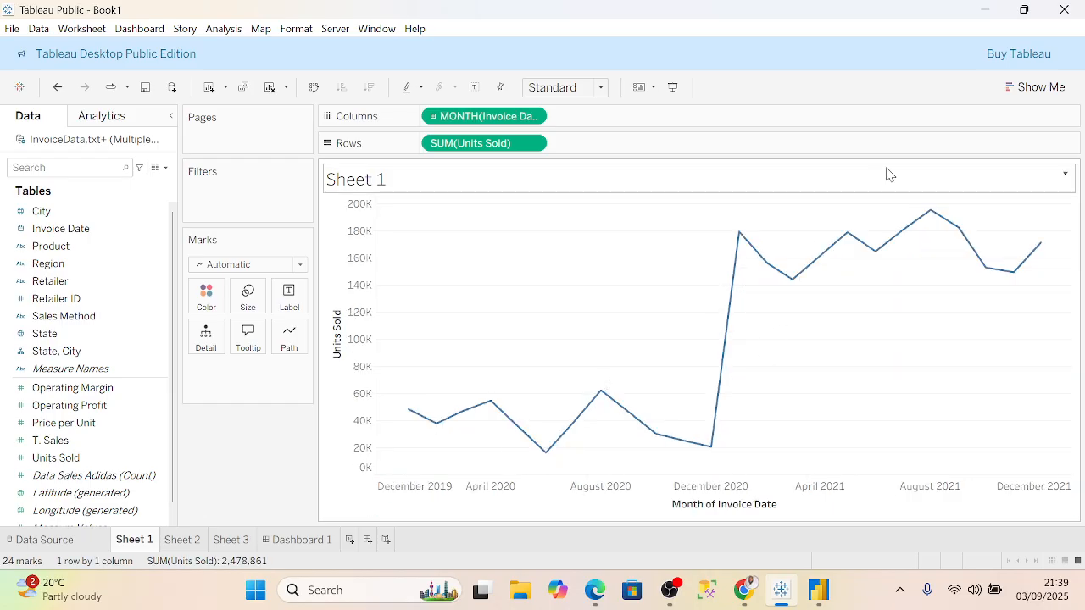
Convert the line chart to a continuous area chart, trying the discrete area chart before returning to the continuous one
left_click(1055, 90)
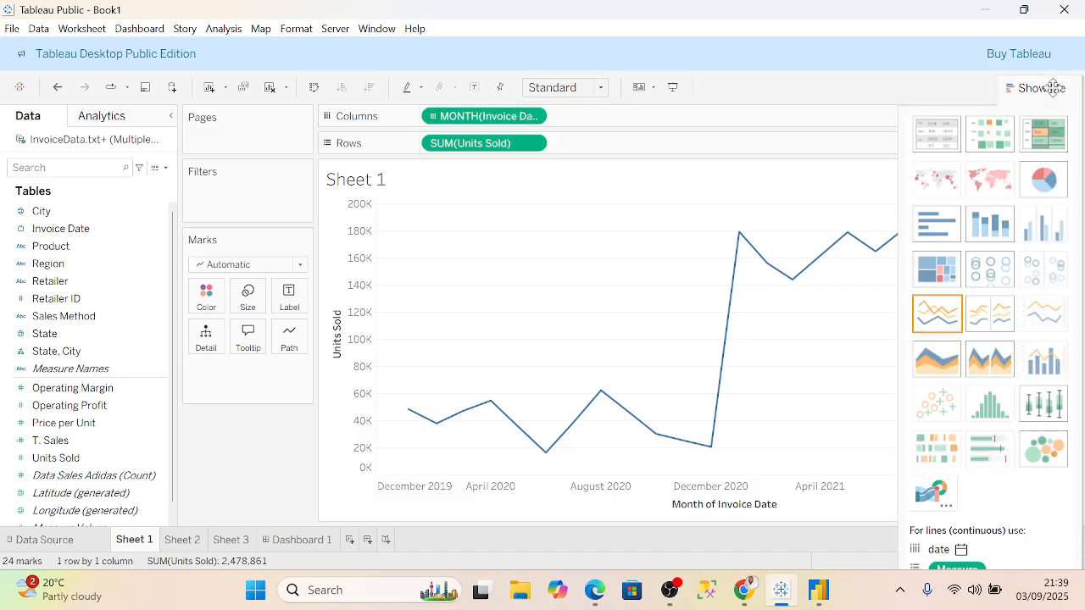
left_click(950, 368)
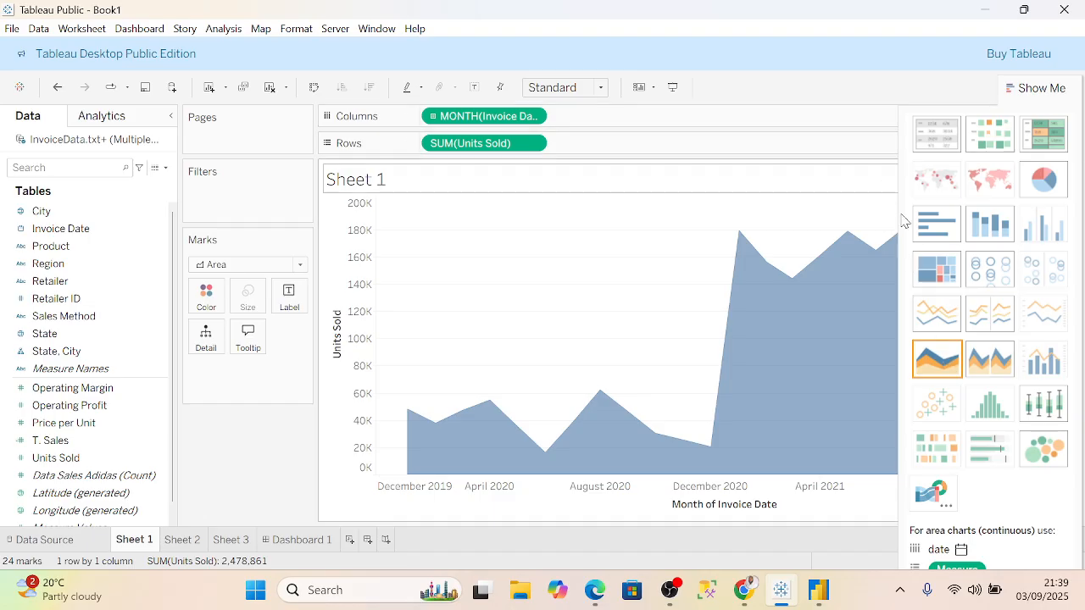
left_click(983, 365)
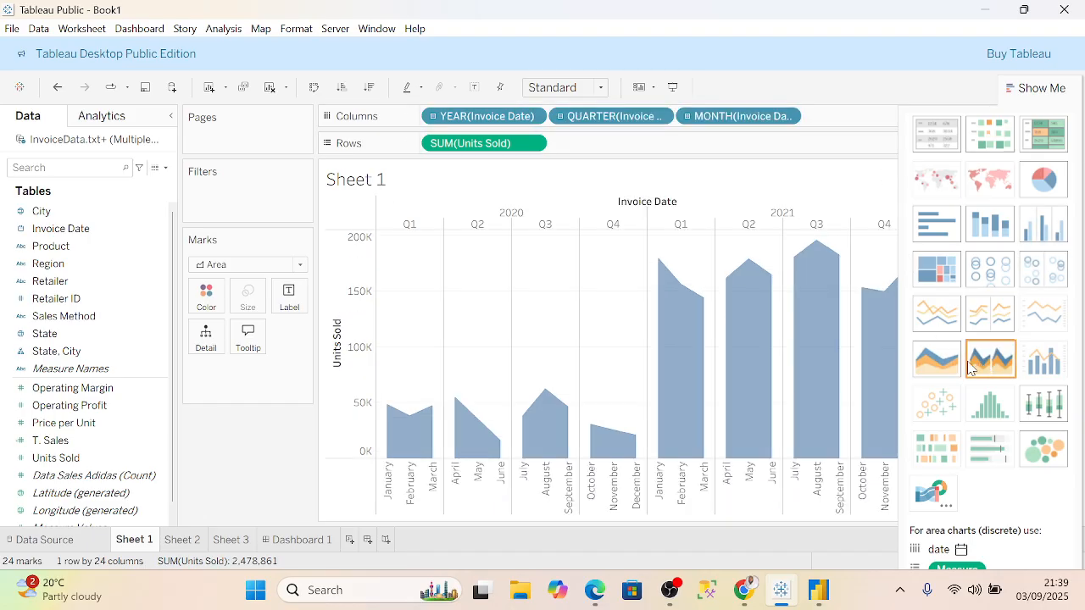
left_click(938, 359)
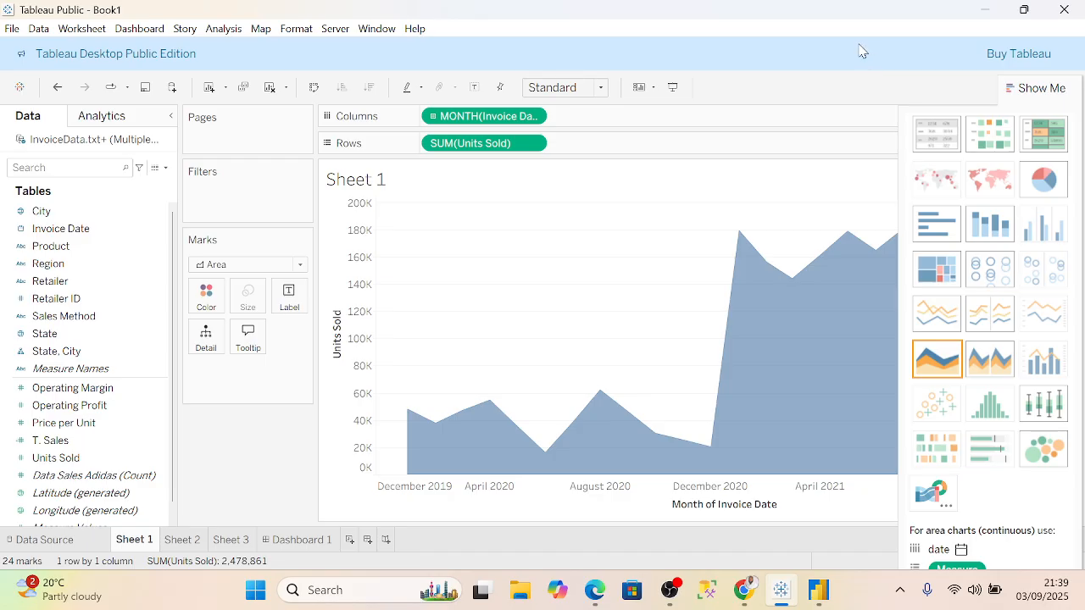
Color the area chart by T. Sales and label its marks with T. Sales
left_click(1034, 88)
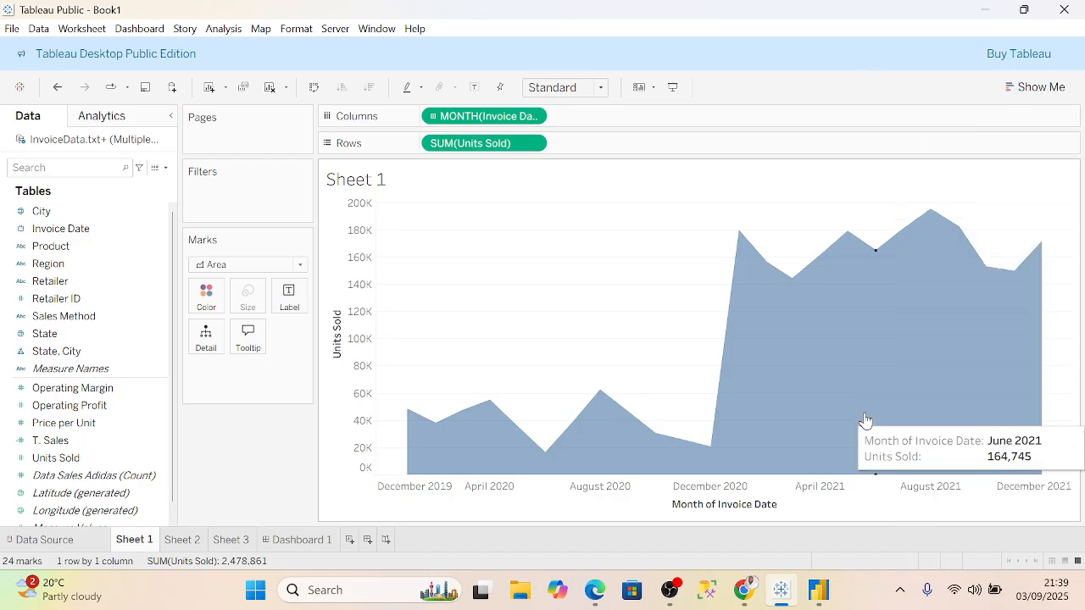
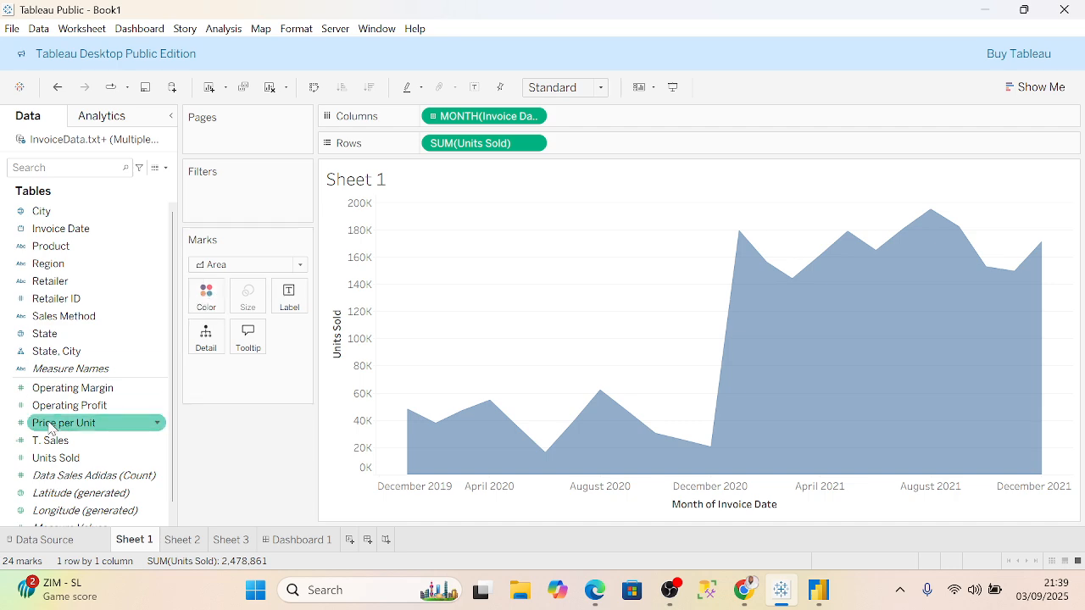
left_click_drag(125, 439, 201, 292)
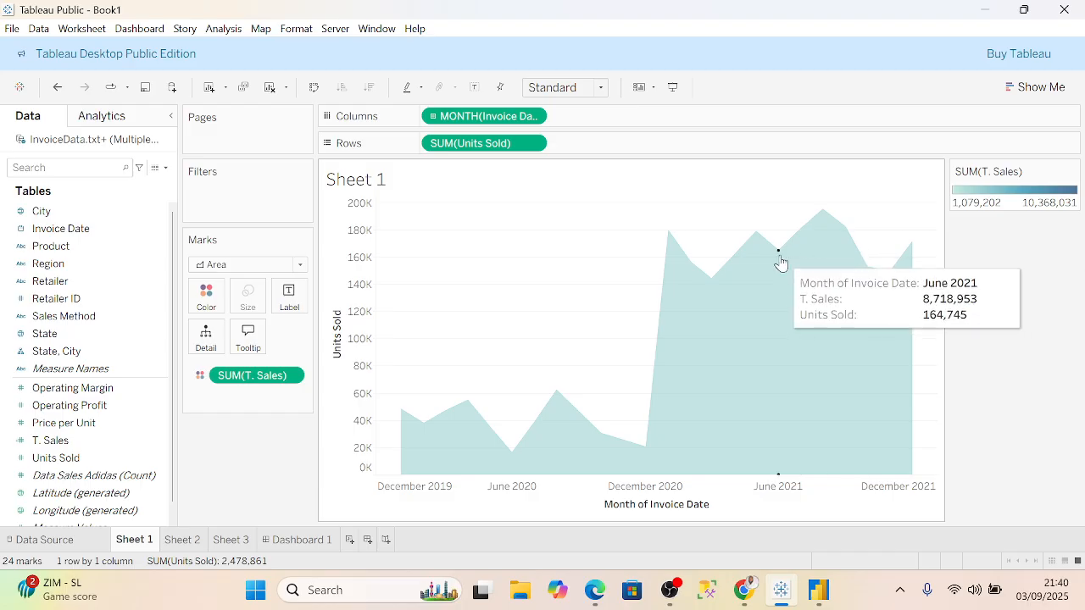
left_click(290, 376)
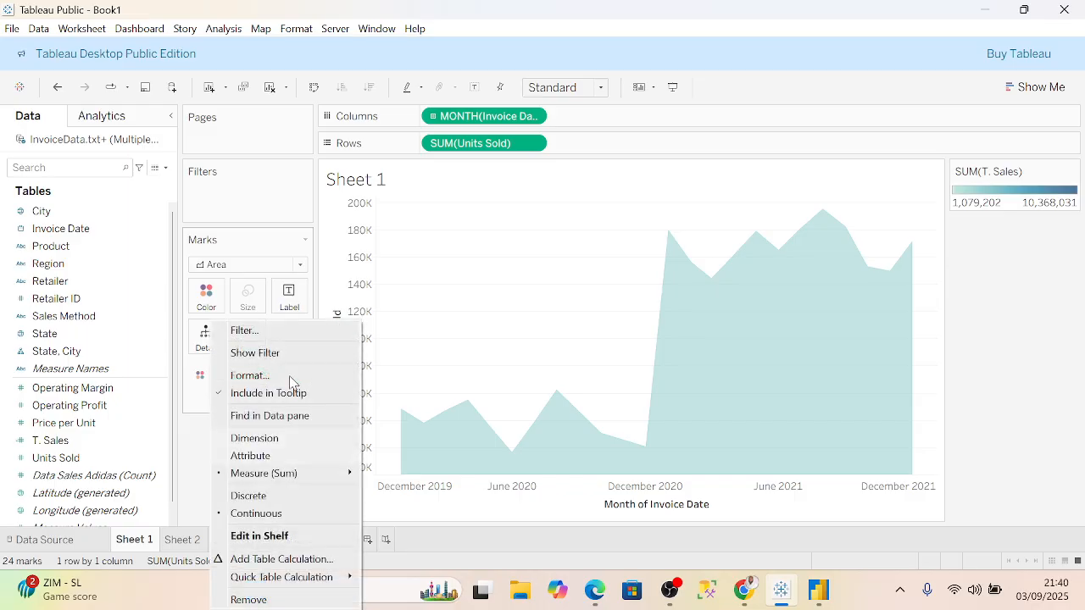
left_click(178, 463)
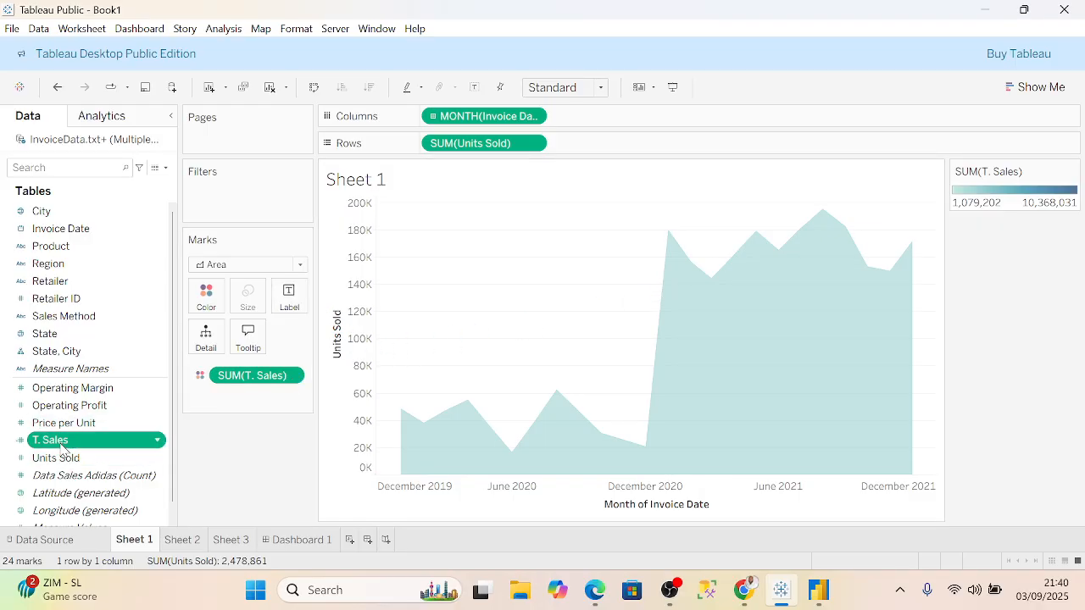
left_click_drag(62, 447, 292, 309)
left_click_drag(291, 308, 291, 312)
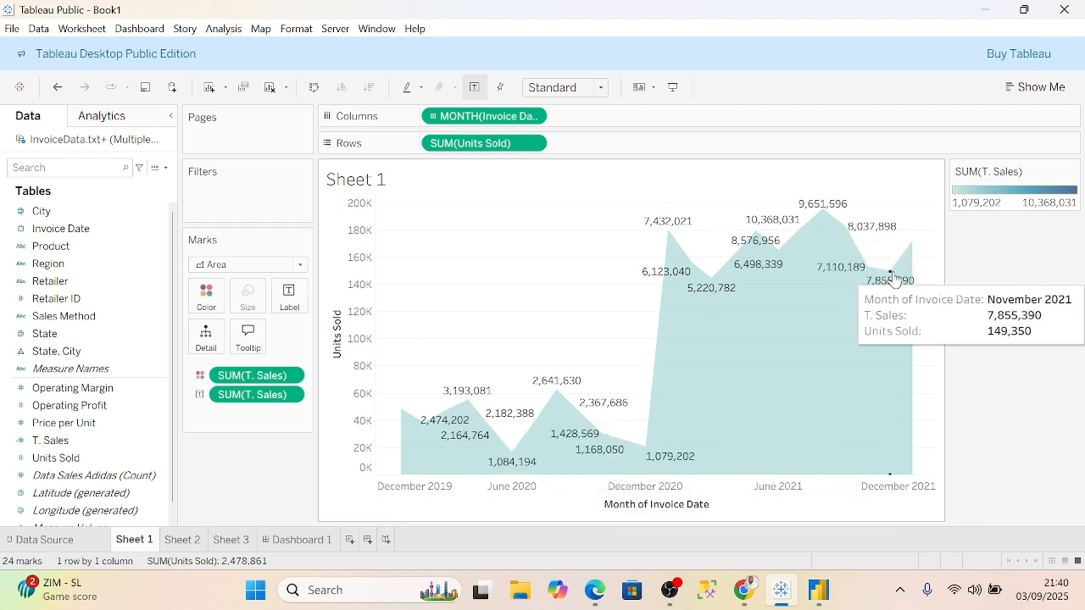
Remove T. Sales from both the label and the color of the marks
left_click(291, 395)
left_click(266, 600)
left_click(291, 377)
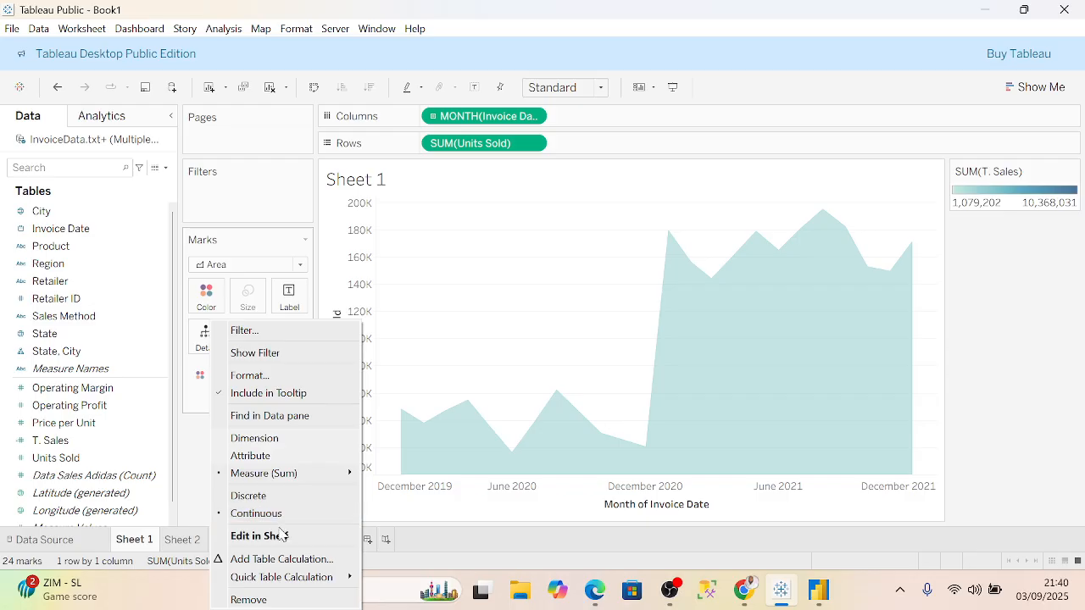
left_click(265, 600)
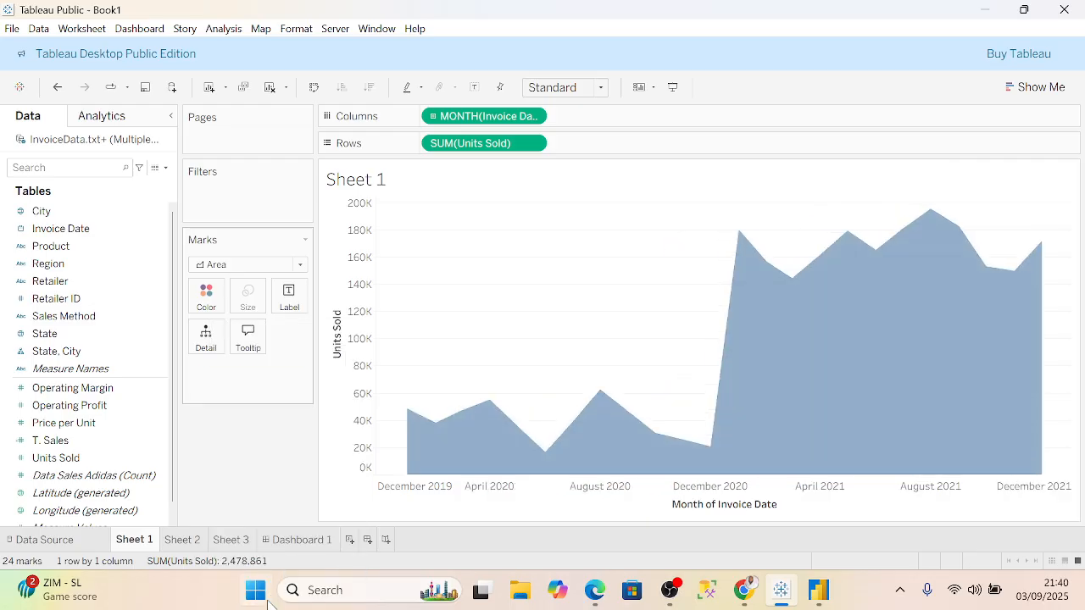
Try T. Sales as a detail of the area chart's marks and take it off again
scroll(51, 475, "down", 1)
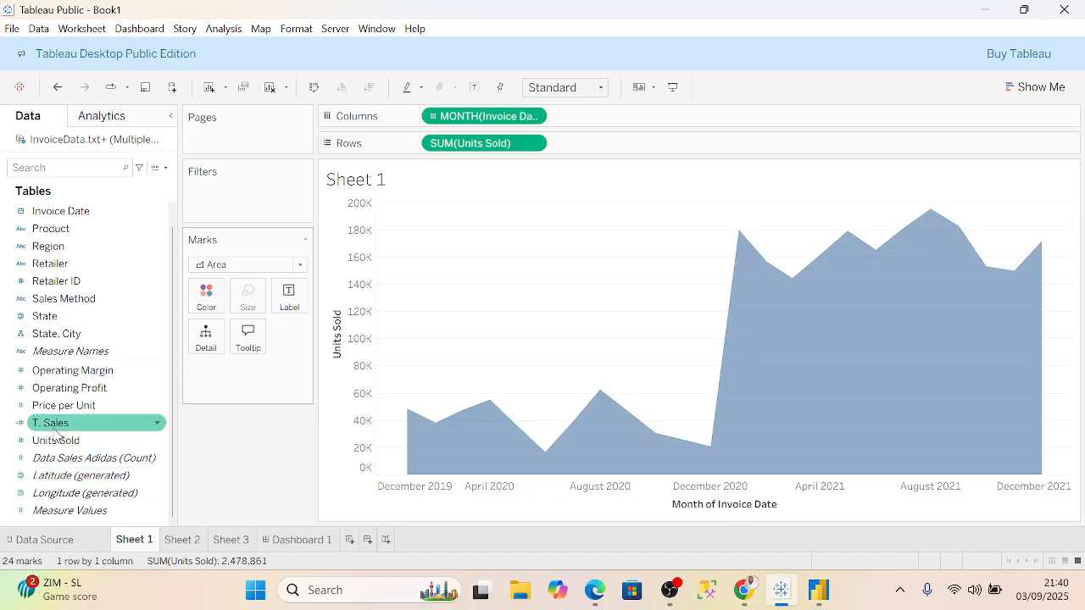
left_click_drag(51, 423, 194, 343)
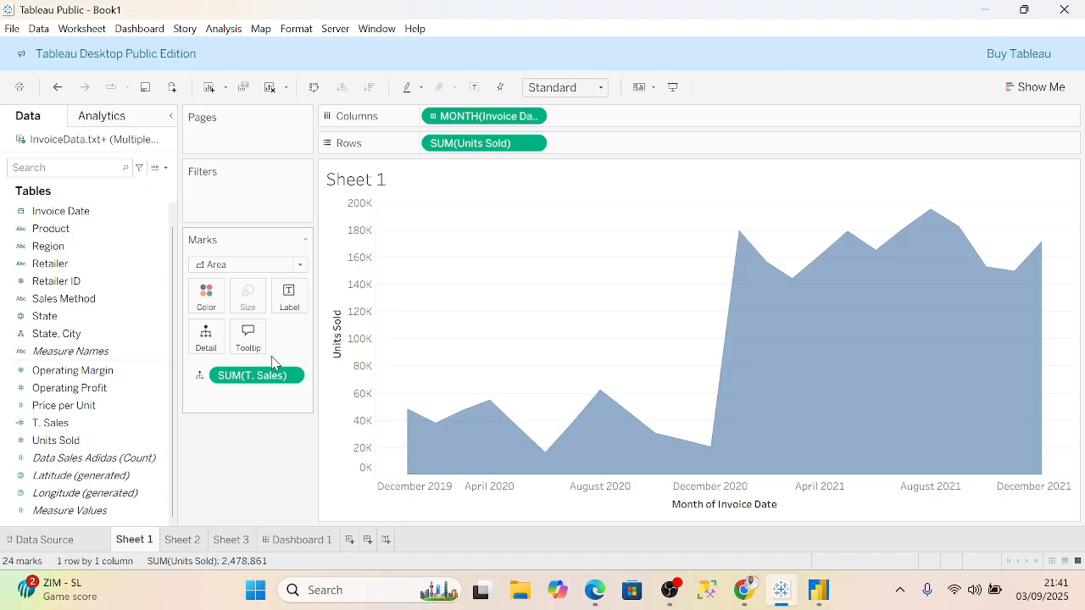
left_click_drag(271, 376, 83, 340)
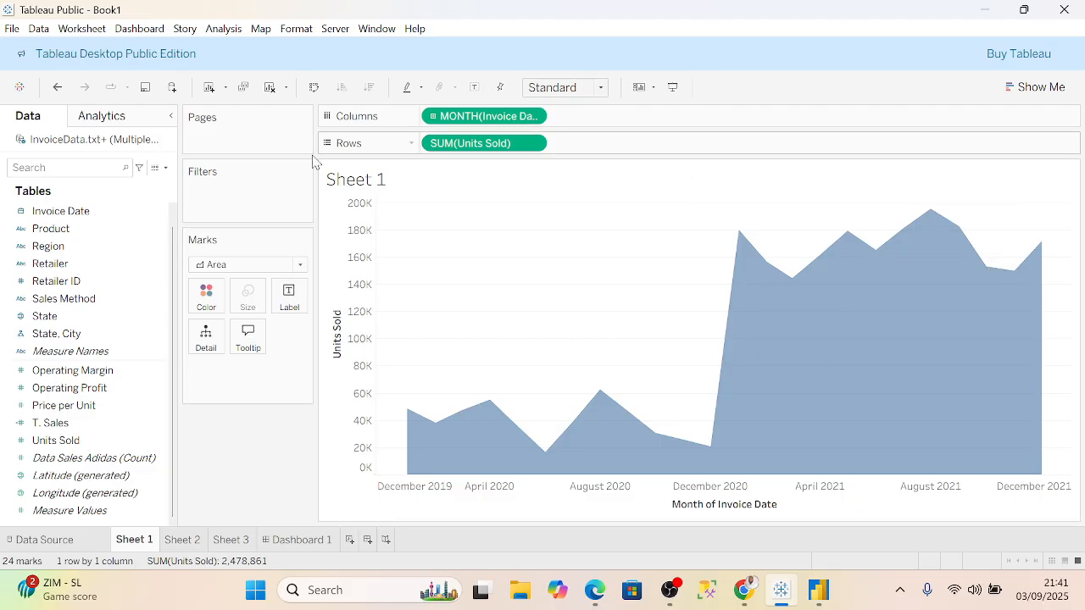
left_click(797, 371)
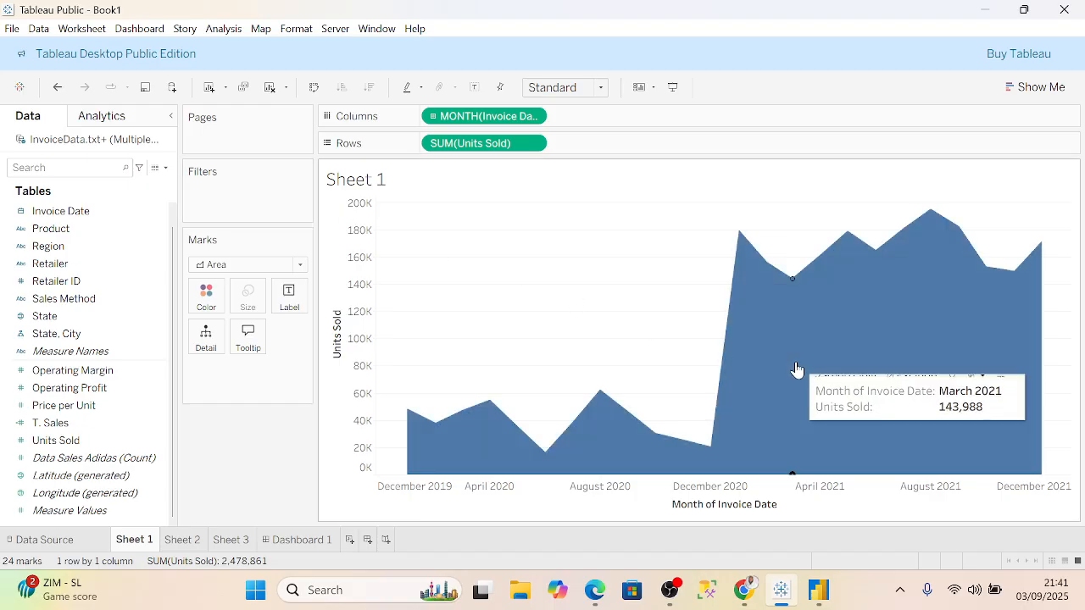
left_click(1024, 92)
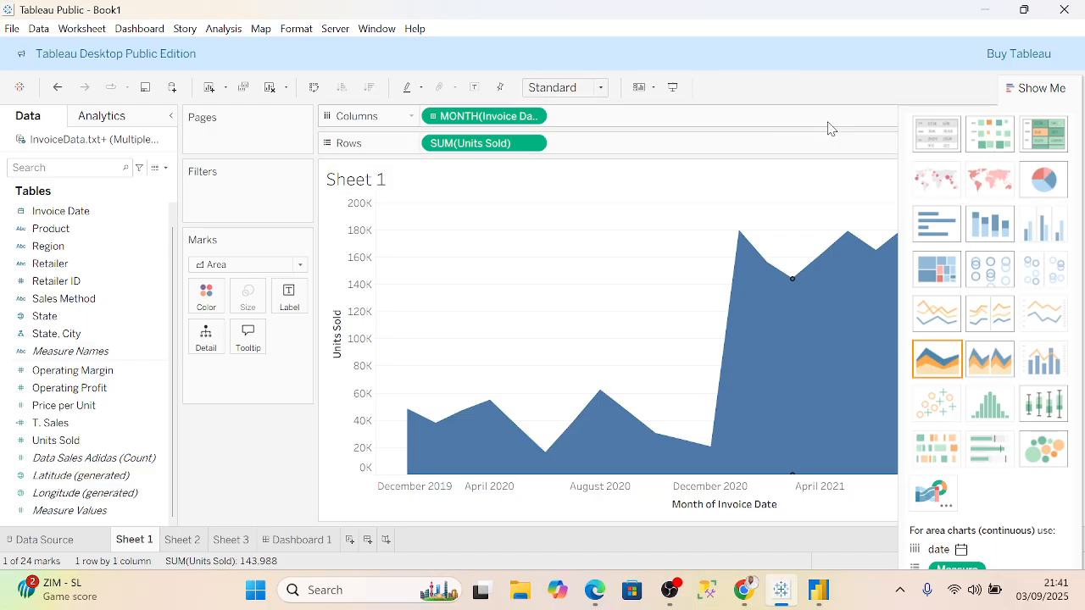
left_click(1029, 92)
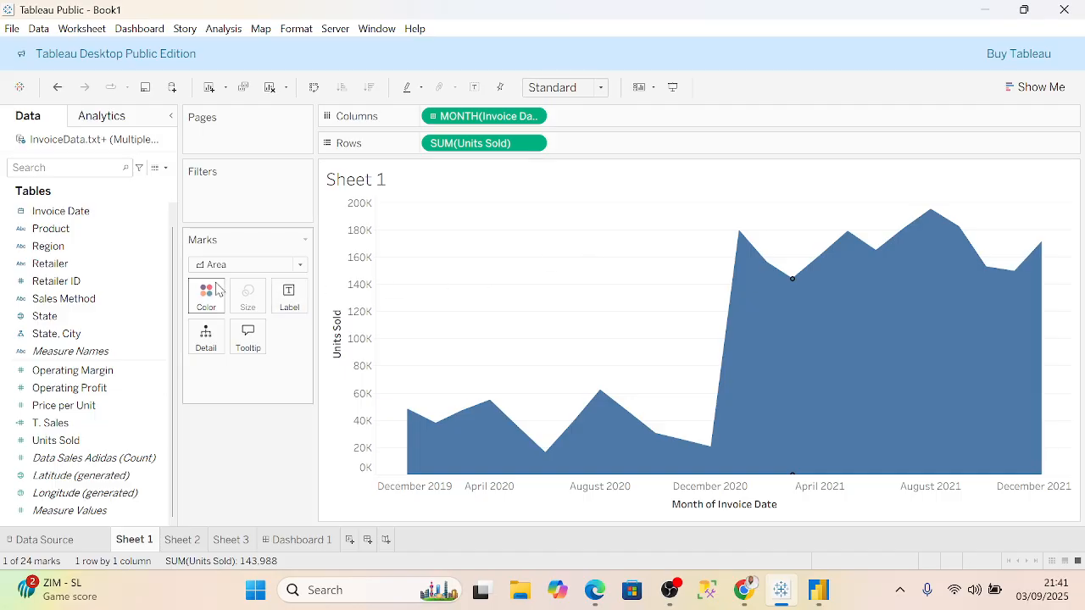
Filter the chart by Region with no region selected, looking through the wildcard, condition and top options
scroll(75, 414, "up", 1)
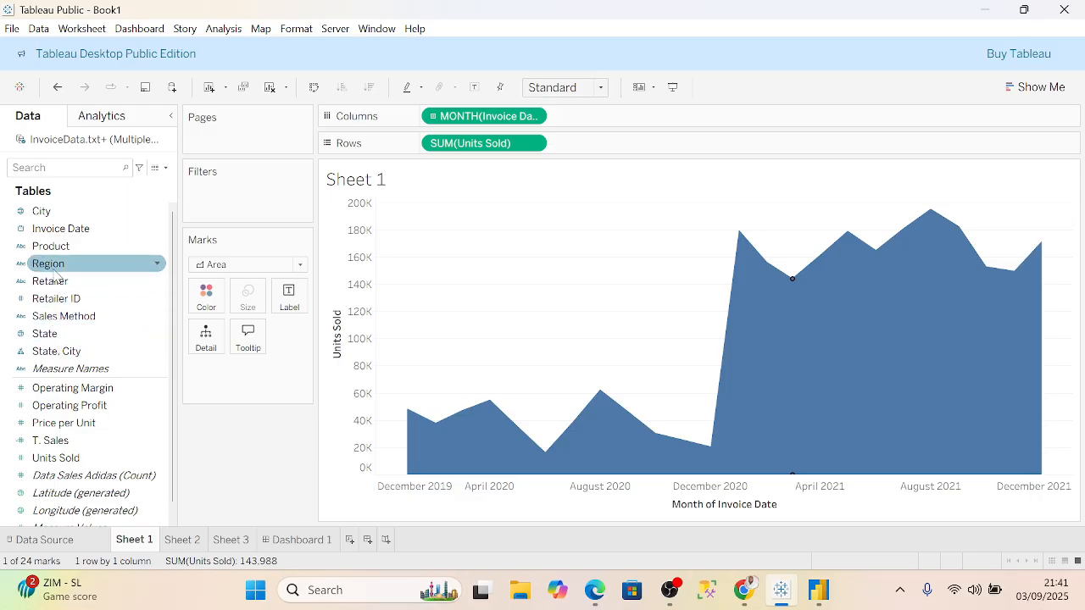
left_click_drag(51, 264, 204, 197)
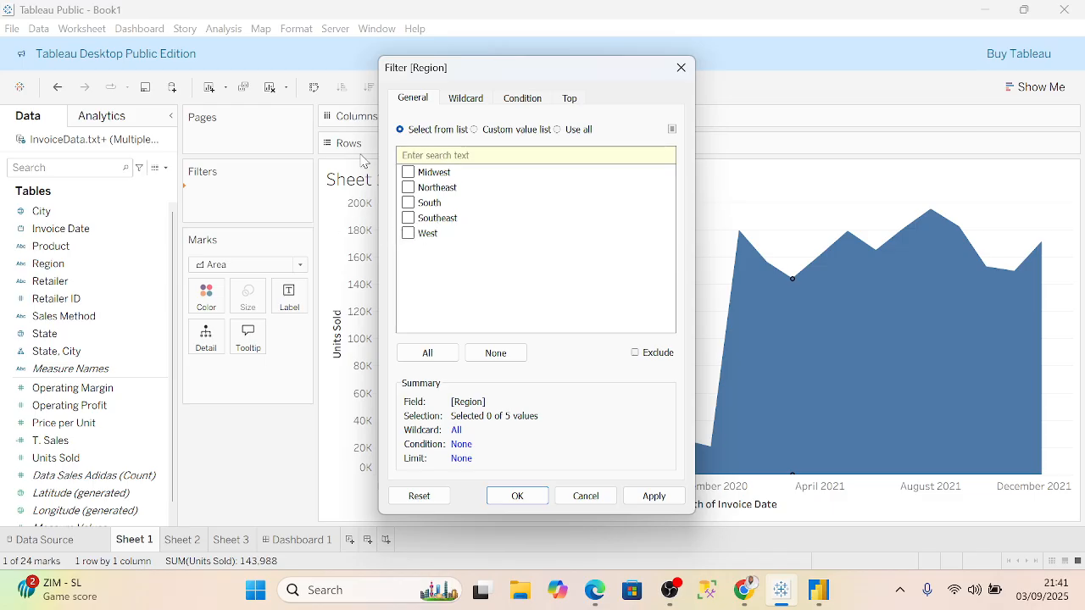
left_click(466, 99)
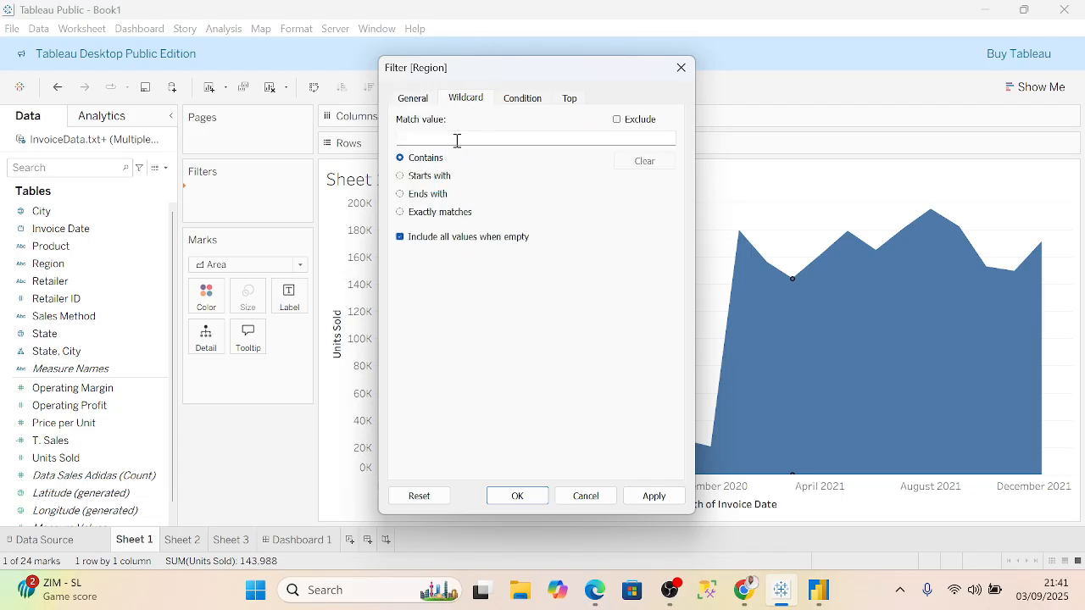
left_click(524, 100)
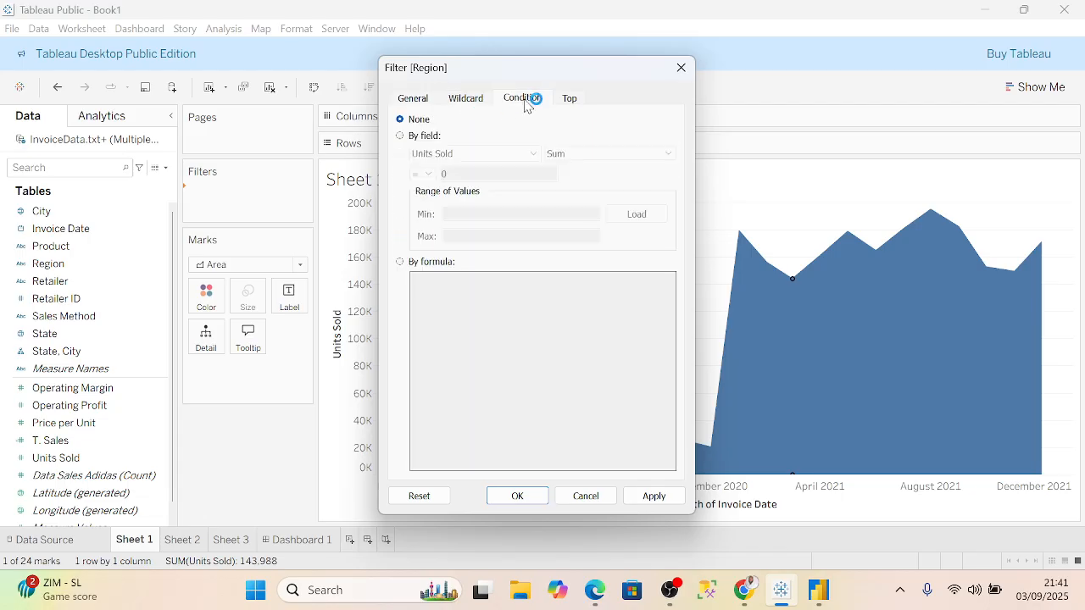
left_click(572, 99)
left_click(523, 99)
left_click(414, 99)
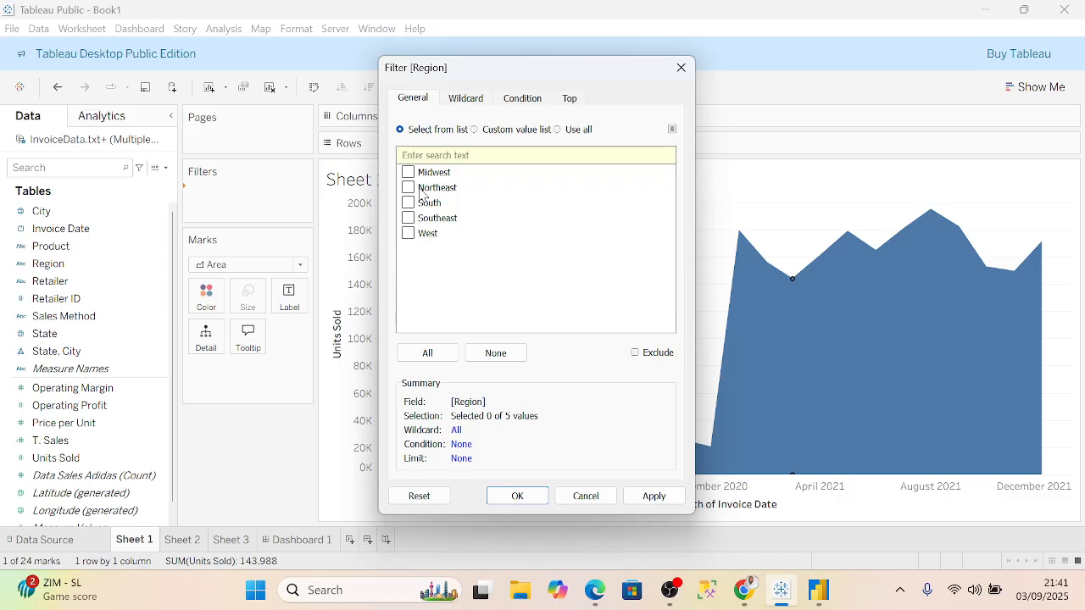
left_click(646, 500)
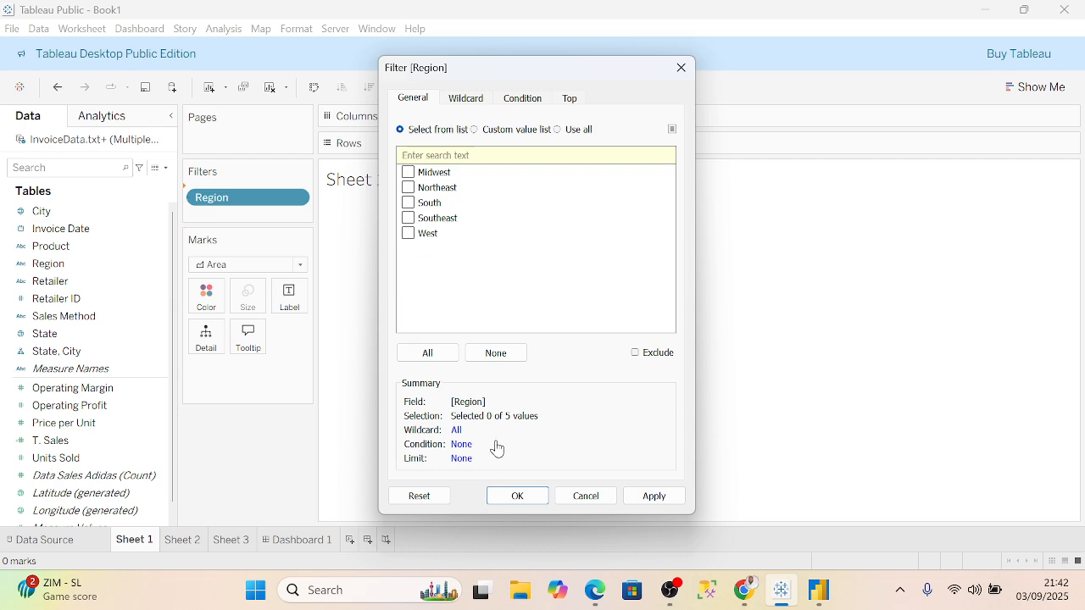
left_click(518, 497)
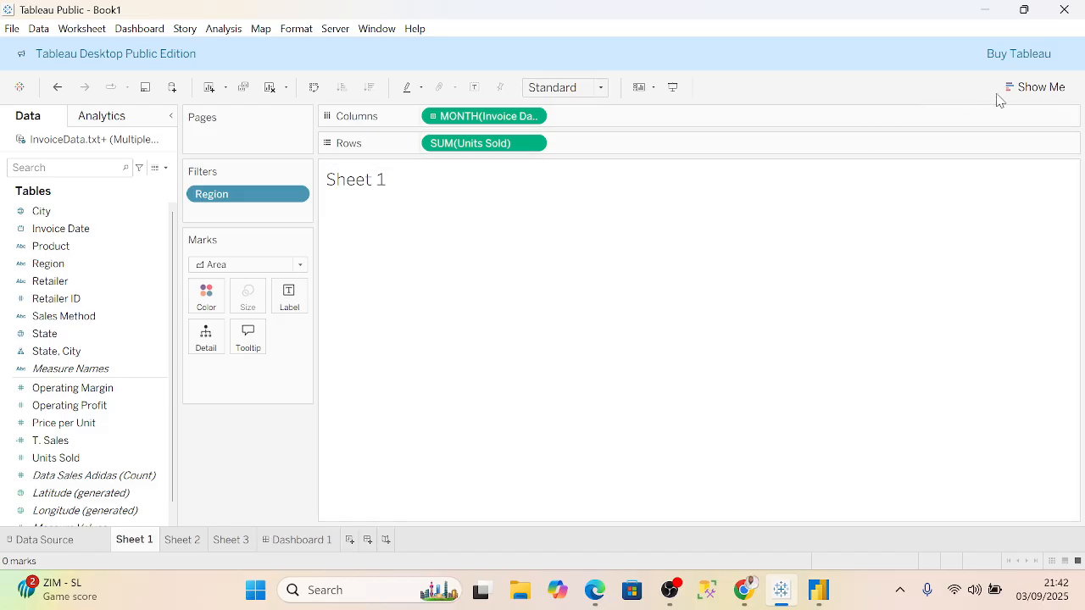
Undo the empty Region filter
left_click(1034, 87)
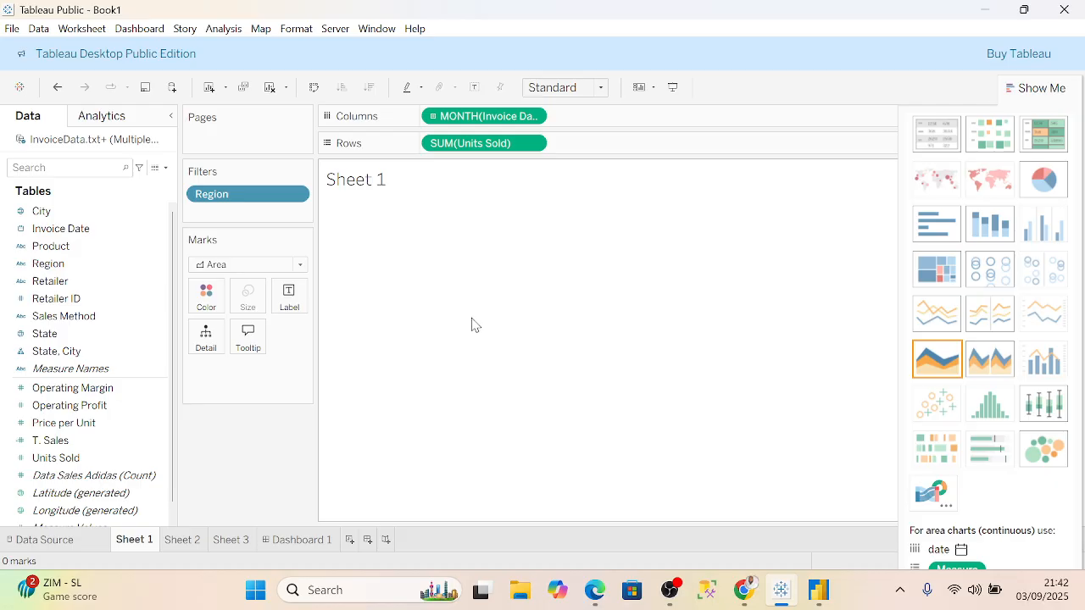
left_click(1036, 88)
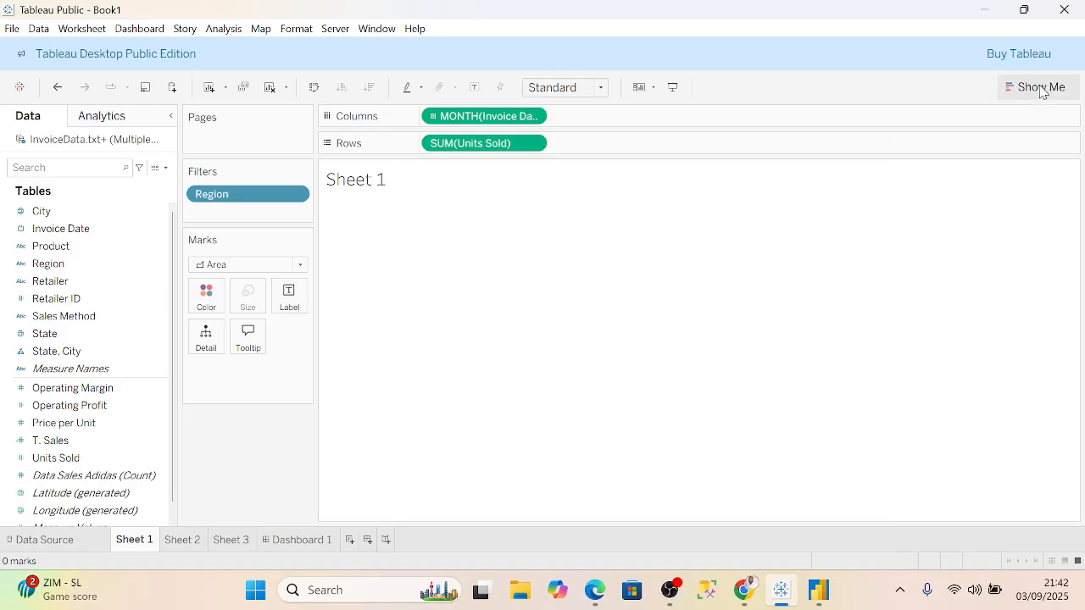
left_click(13, 30)
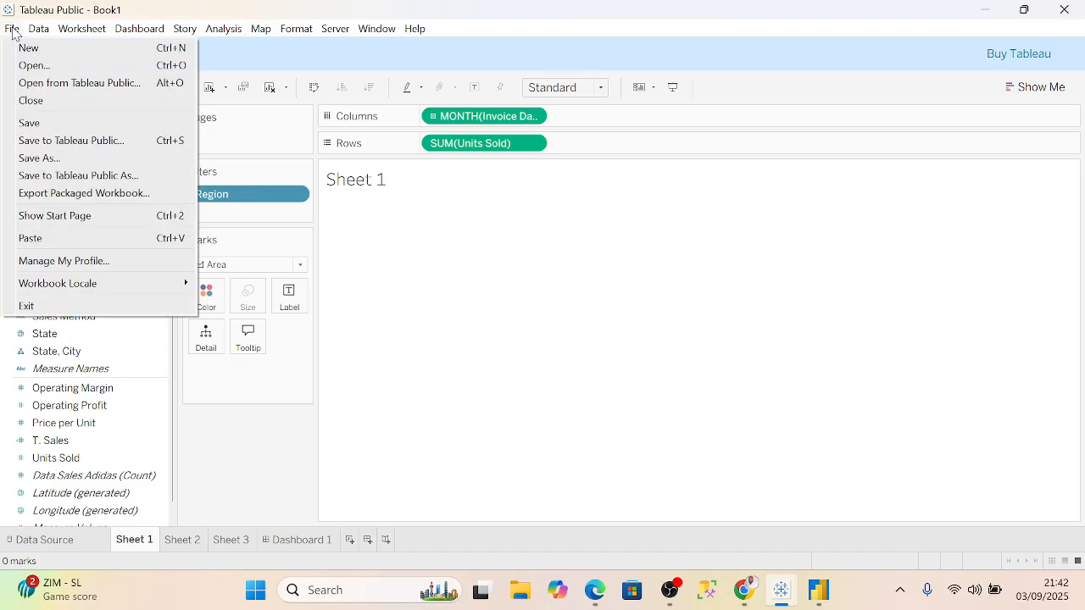
left_click(425, 332)
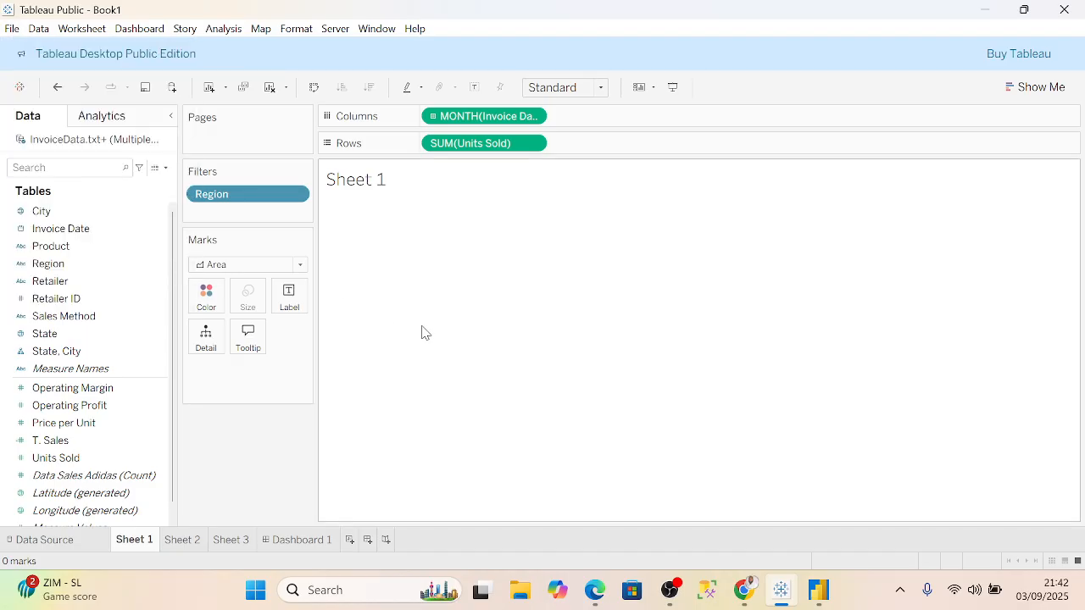
key("ctrl+z")
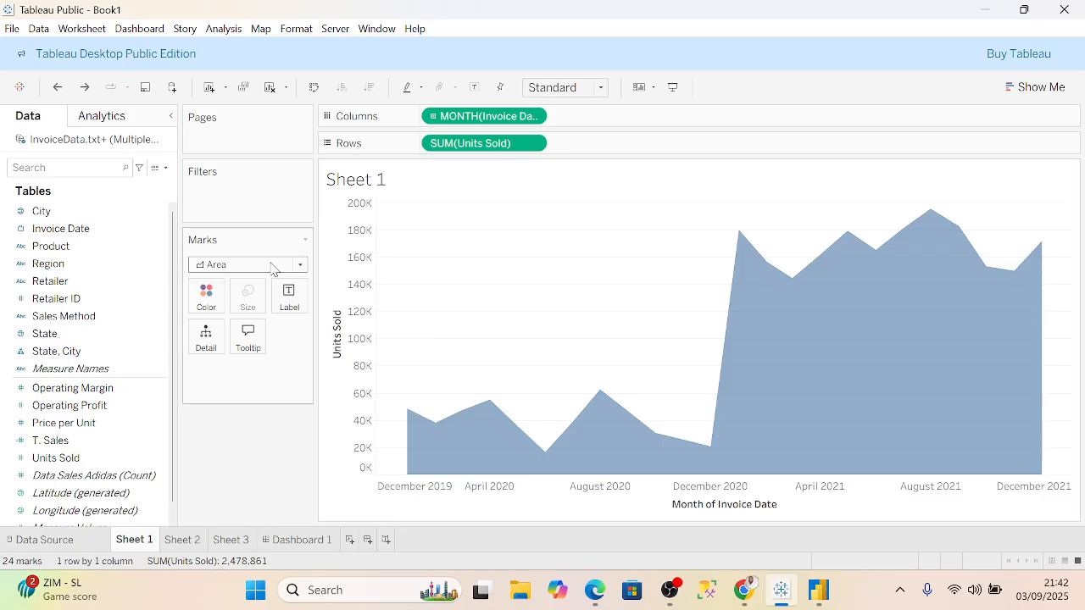
Filter the area chart by Region, trying all regions and none before keeping only Midwest
left_click_drag(56, 267, 209, 193)
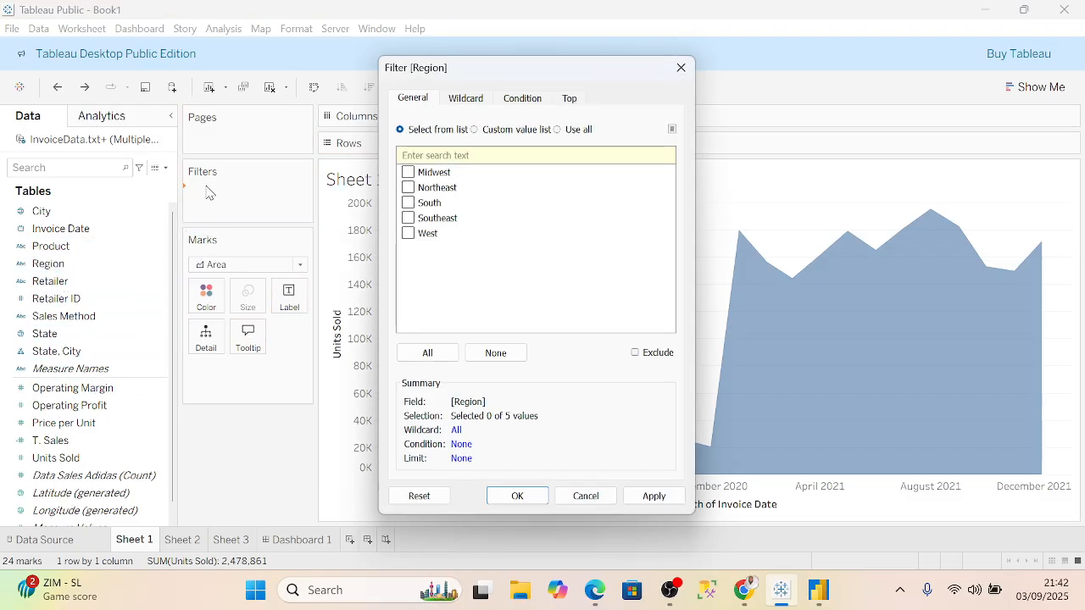
left_click(441, 354)
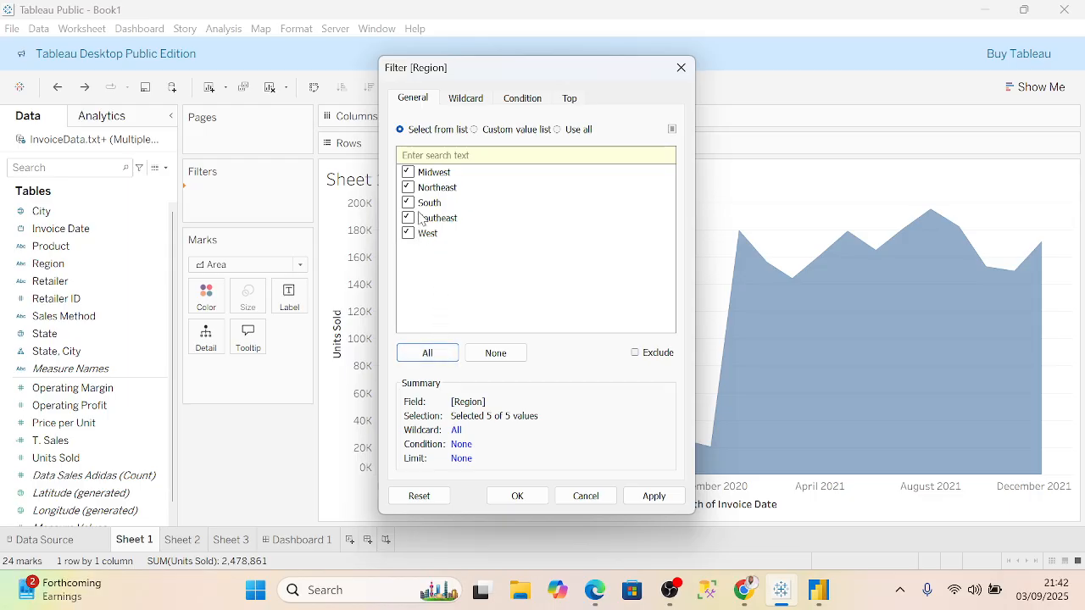
left_click(432, 347)
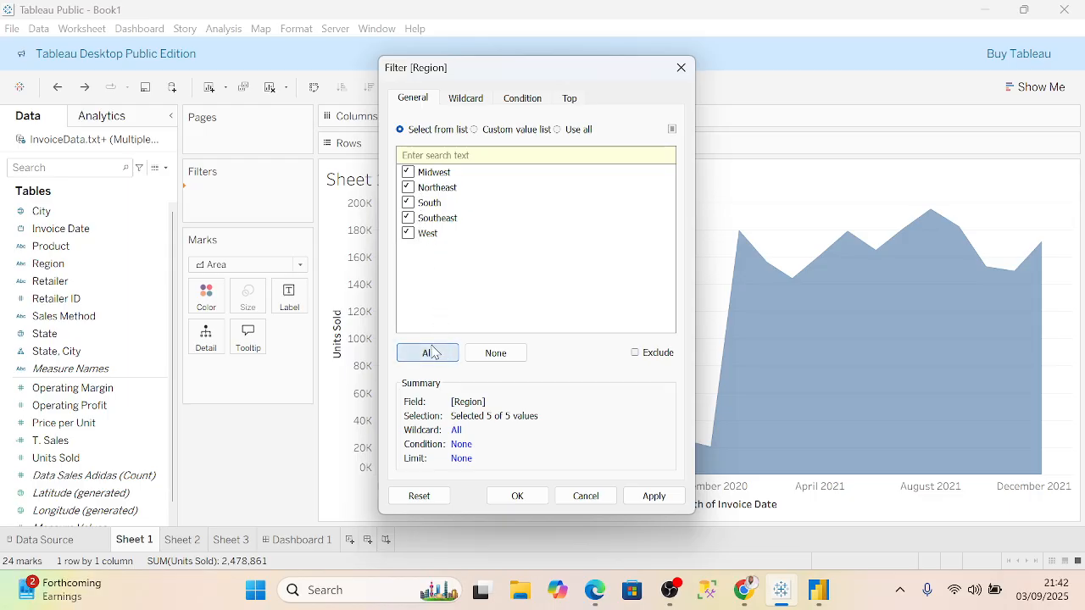
left_click(496, 352)
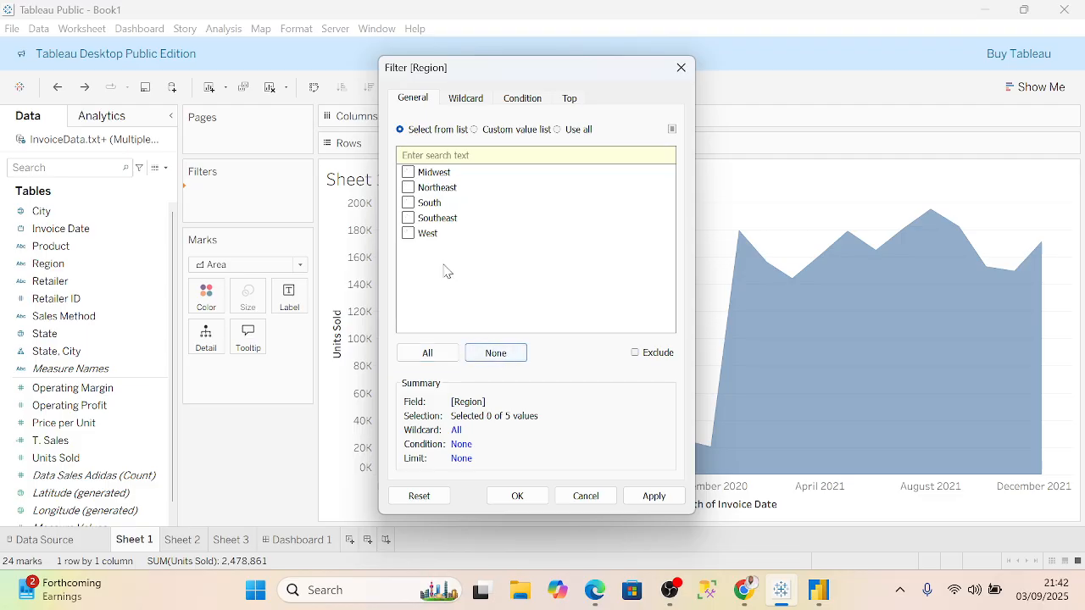
left_click(414, 173)
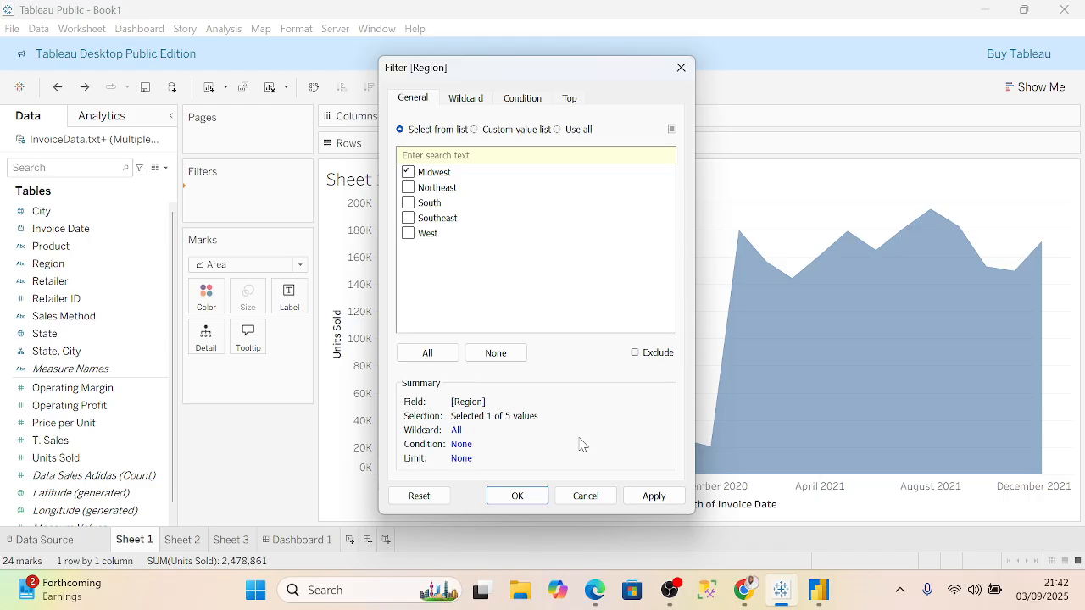
left_click(517, 496)
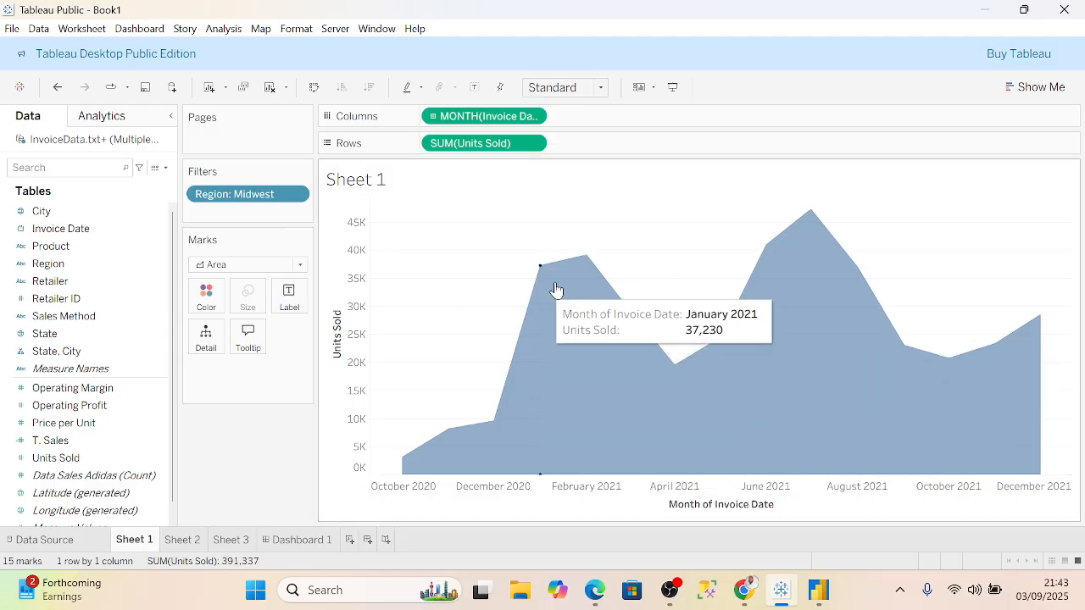
Show the Region filter control beside the chart and add Northeast, South, Southeast and West to the selection
left_click(295, 195)
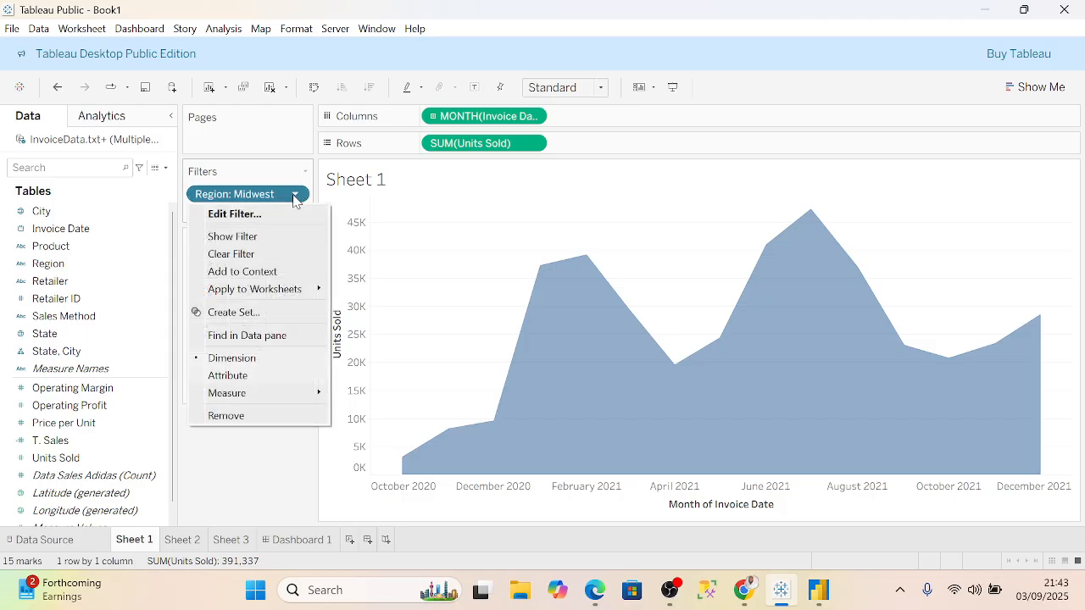
left_click(242, 237)
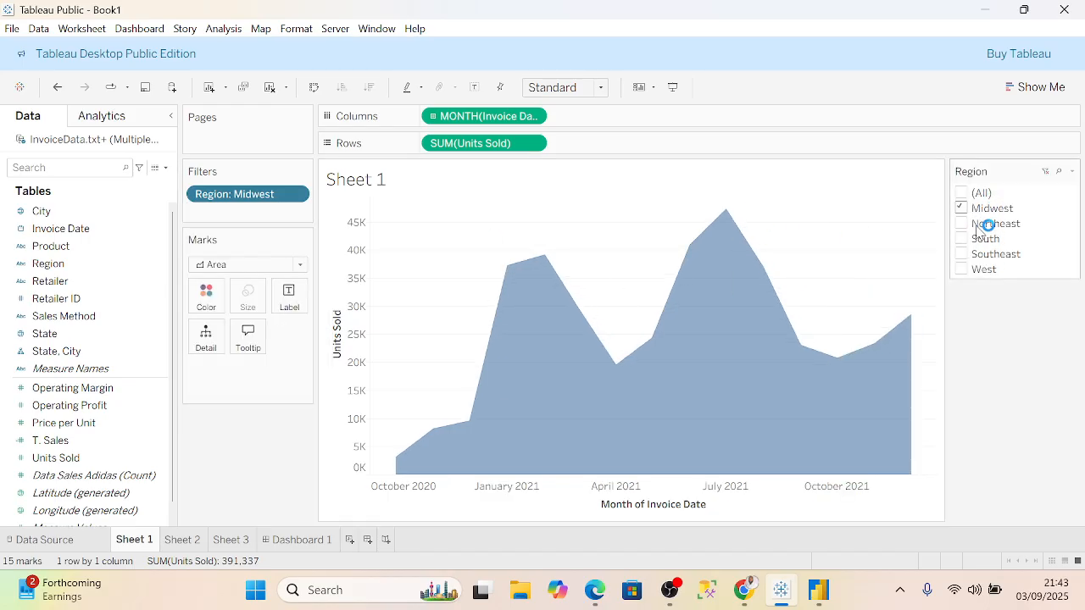
left_click(962, 223)
left_click(963, 240)
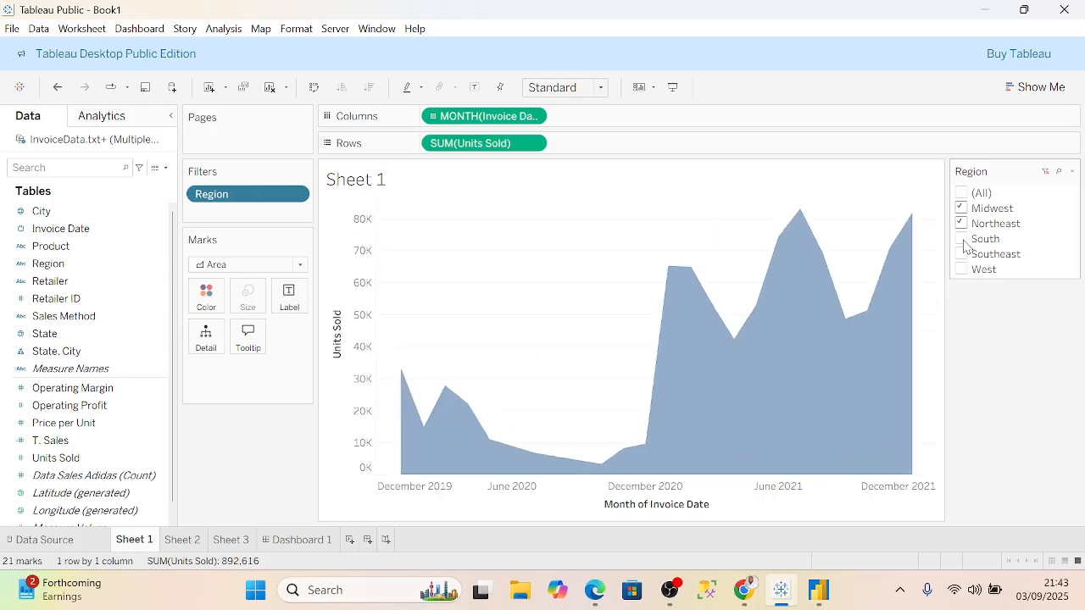
left_click(963, 255)
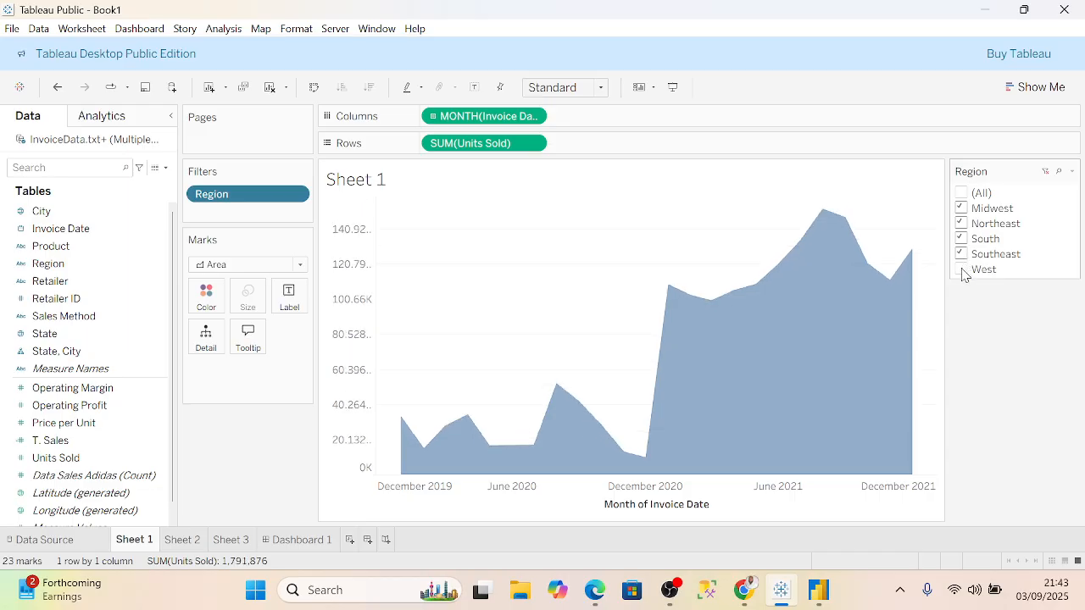
left_click(962, 269)
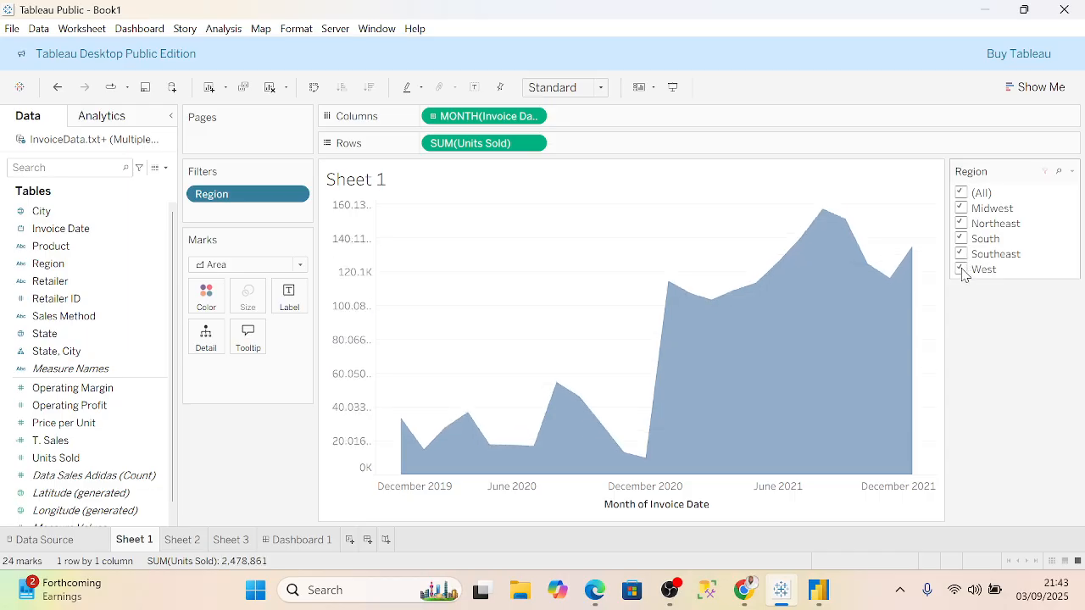
Toggle all regions off and on in the Region filter control, ending with only Midwest selected
left_click(962, 193)
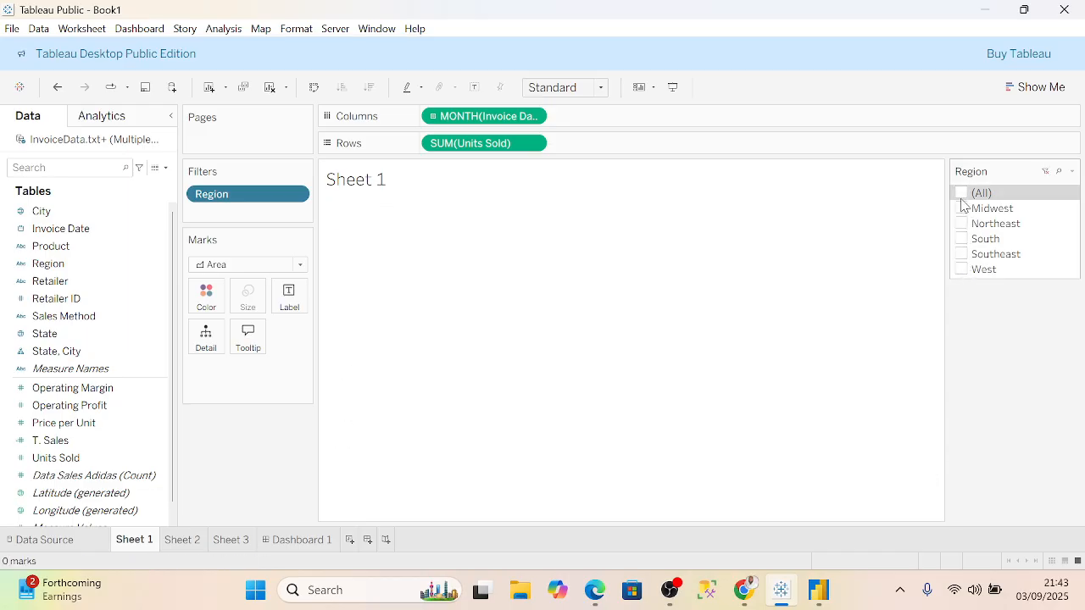
left_click(962, 193)
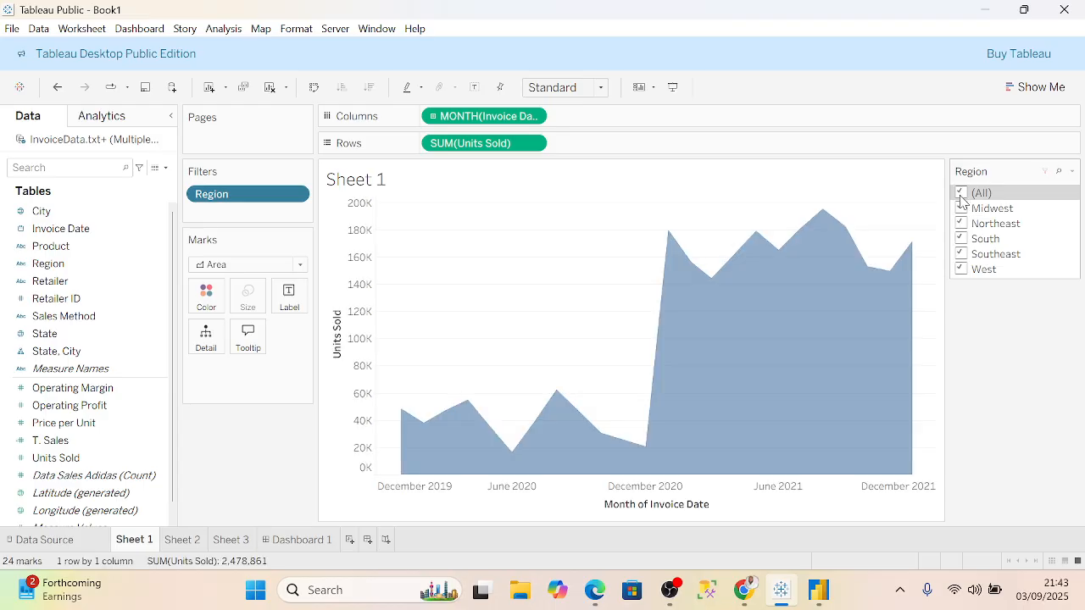
left_click(962, 195)
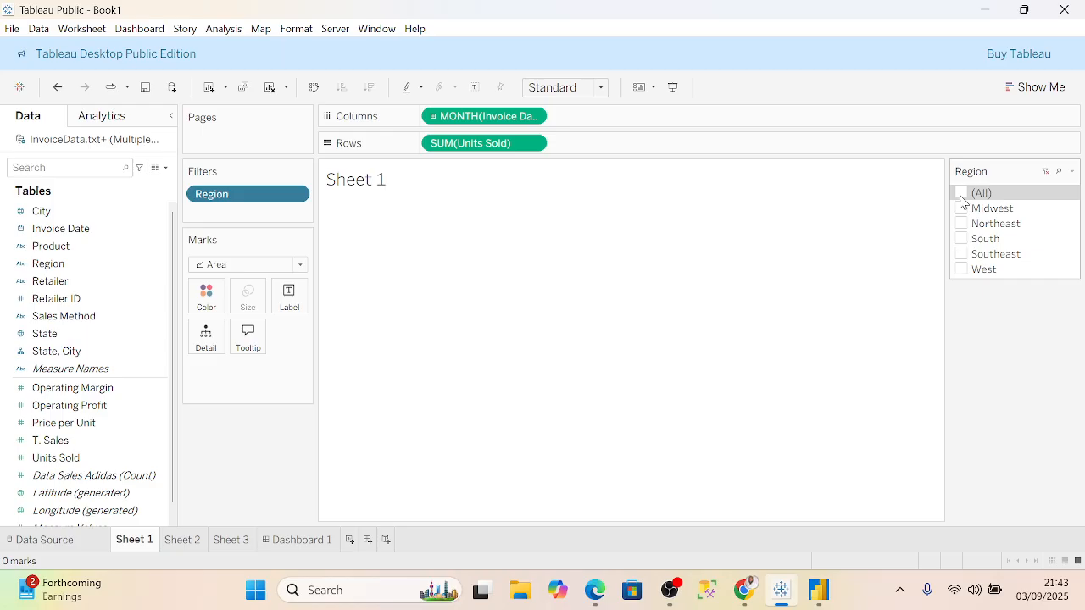
left_click(962, 208)
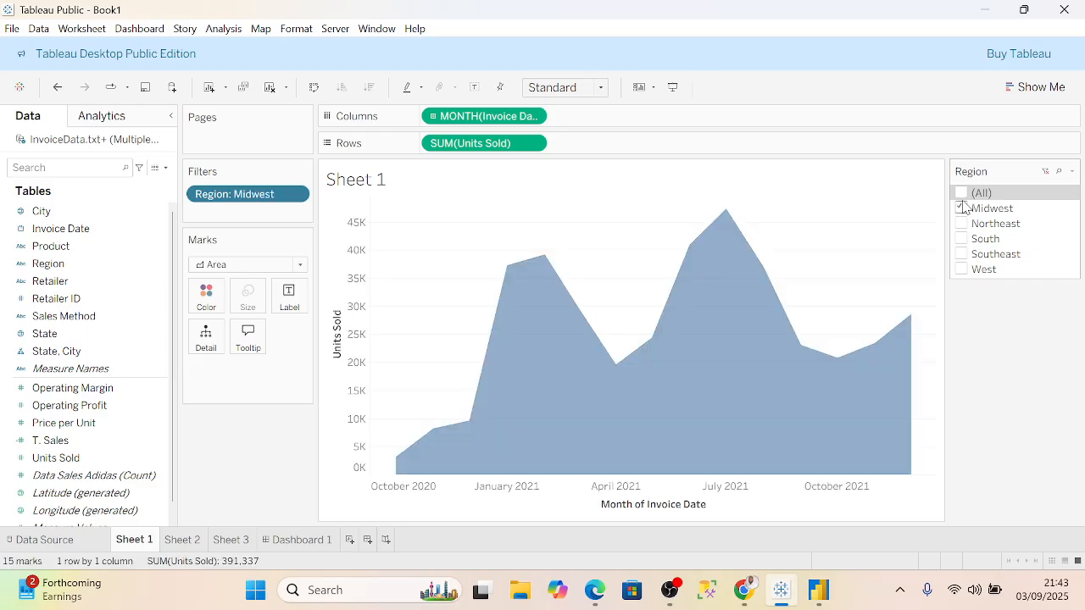
left_click(963, 197)
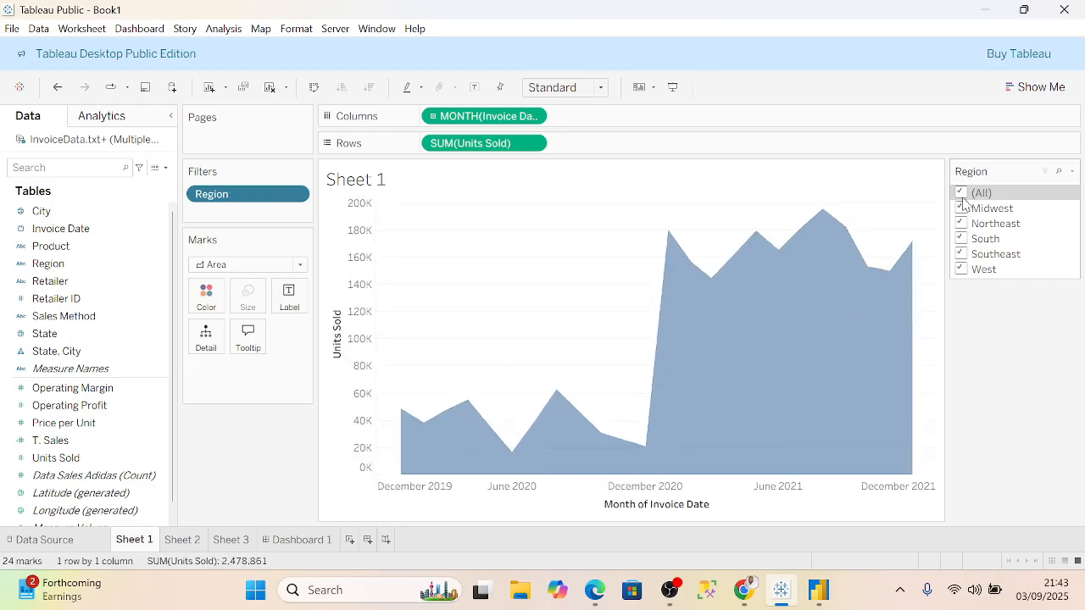
left_click(963, 195)
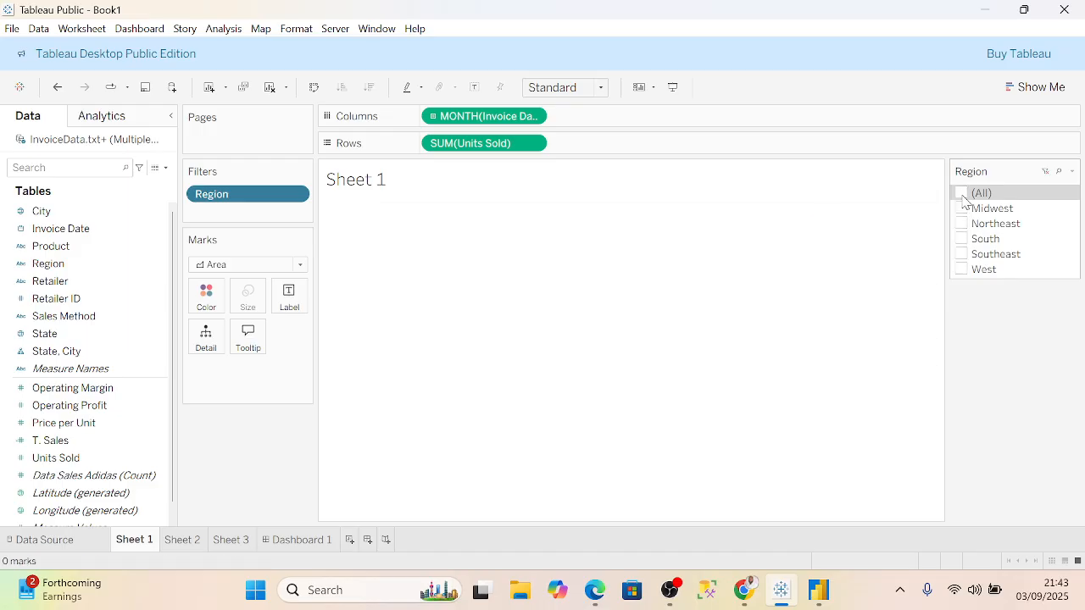
left_click(962, 209)
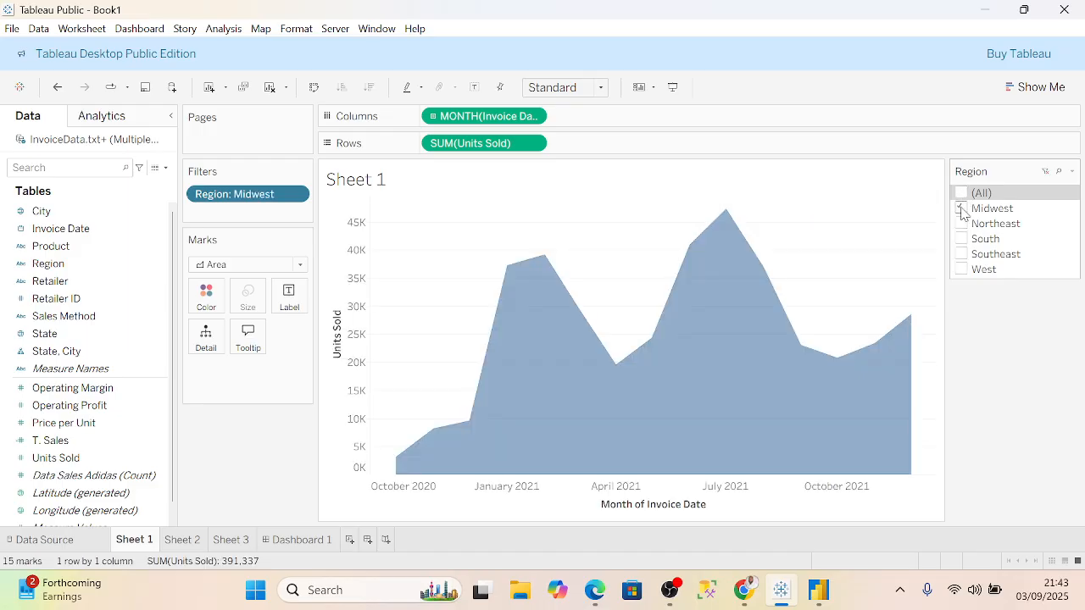
Clear the Region selection back to all values and remove the Region filter from the sheet
left_click(1043, 175)
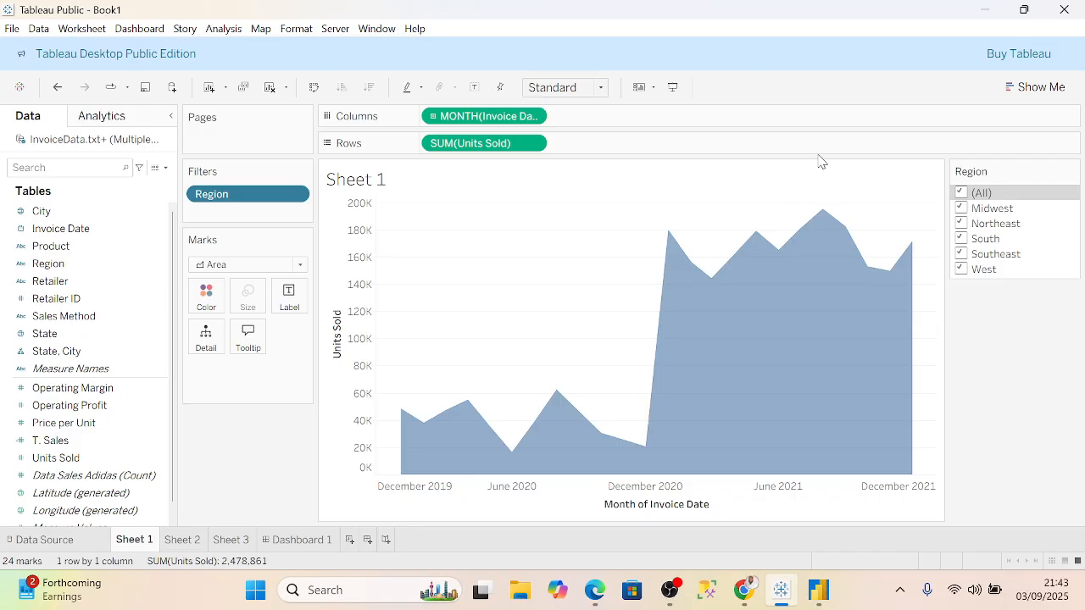
left_click(296, 194)
left_click(228, 415)
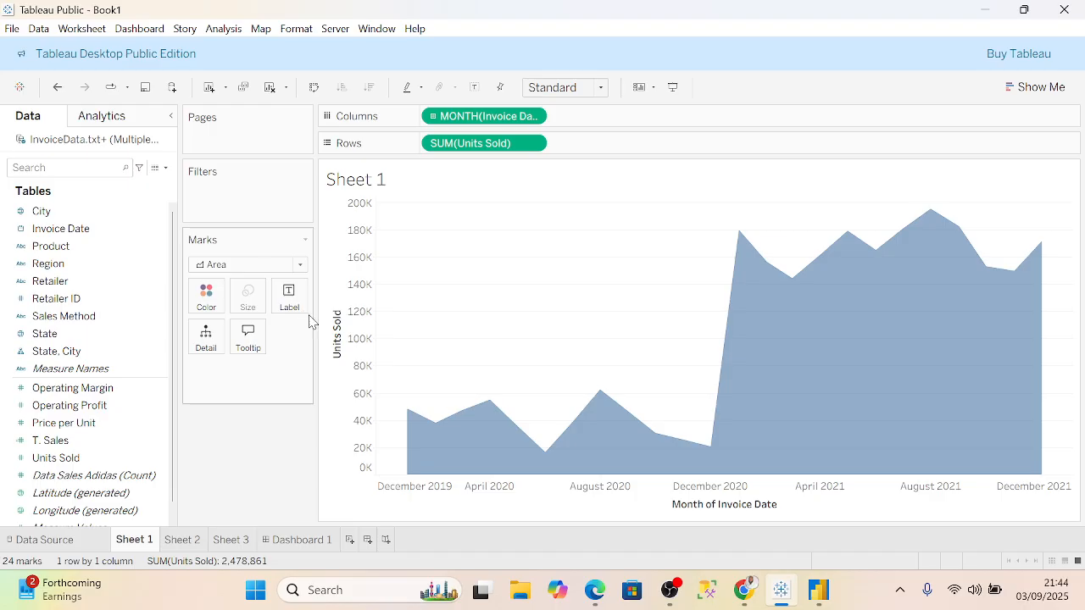
left_click(88, 265)
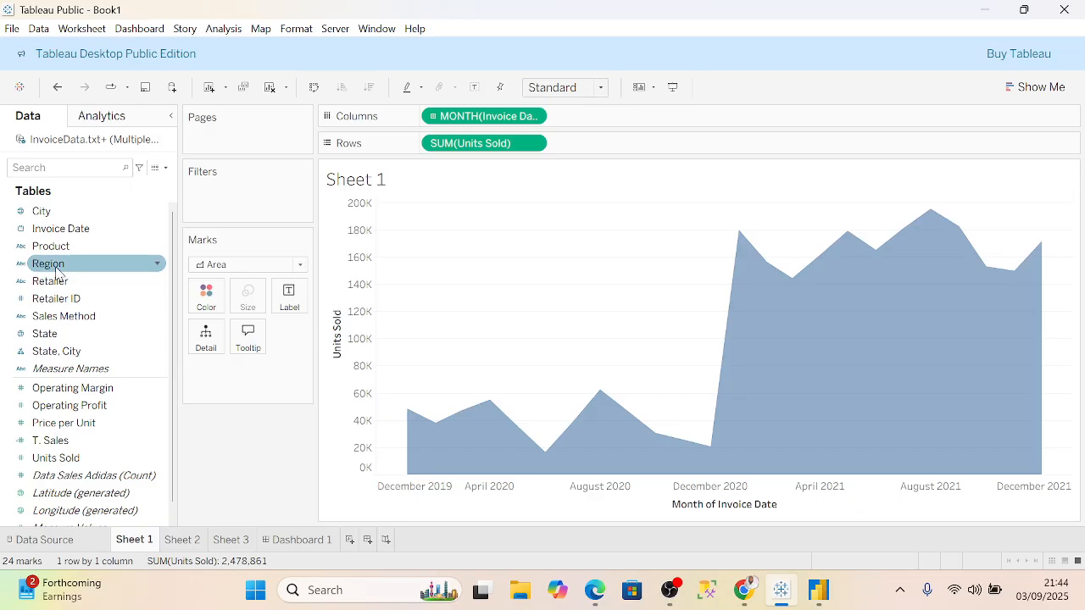
left_click(56, 270)
left_click(56, 272)
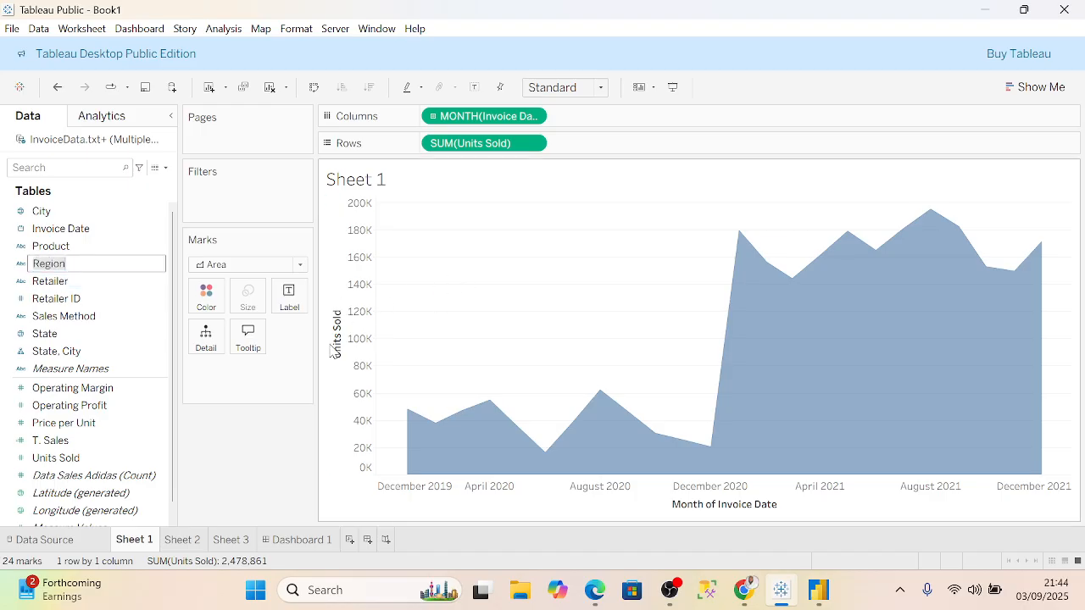
key("Return")
Filter the area chart by Region again, keeping only Midwest
left_click_drag(72, 269, 230, 175)
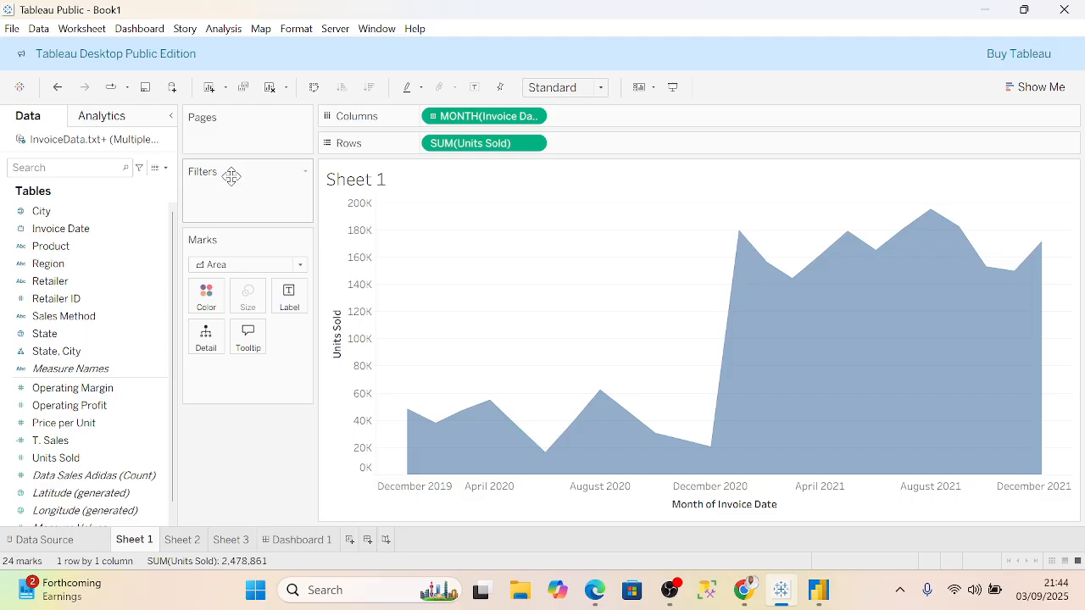
left_click(60, 268)
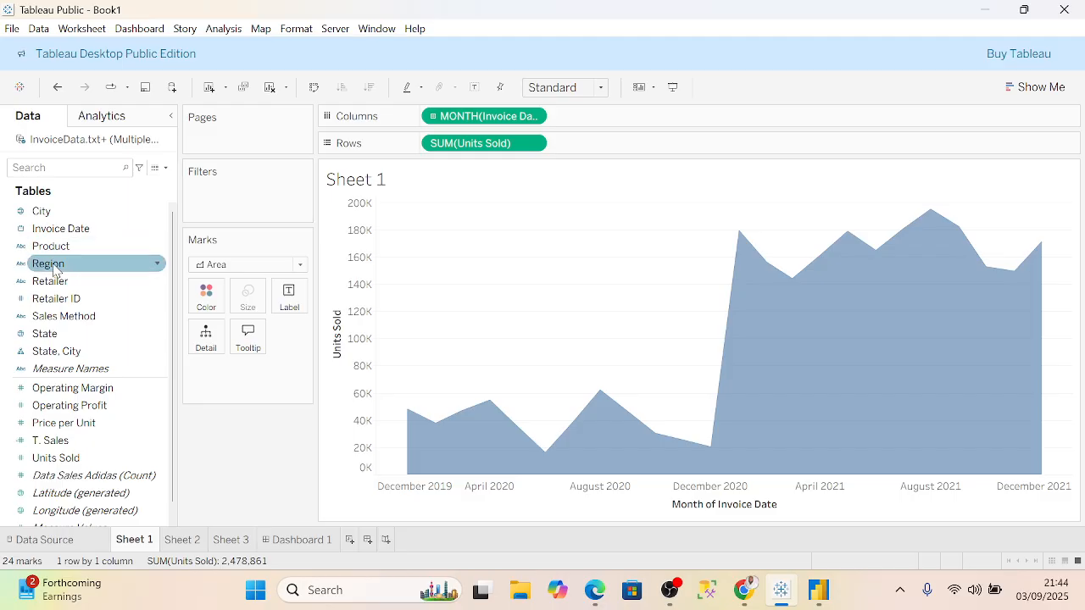
left_click_drag(53, 270, 211, 198)
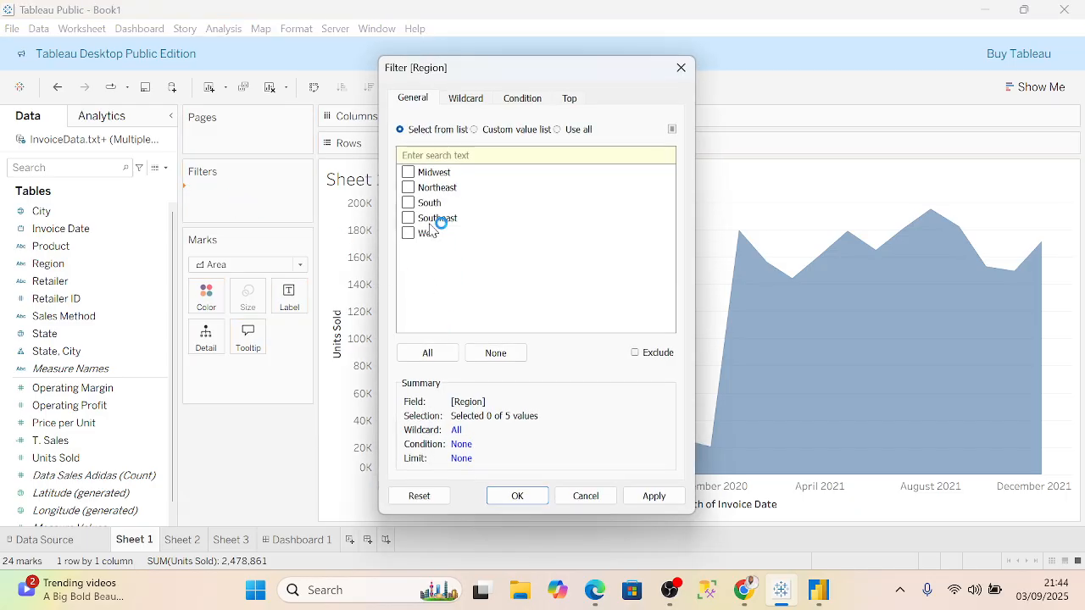
left_click(408, 173)
left_click(519, 496)
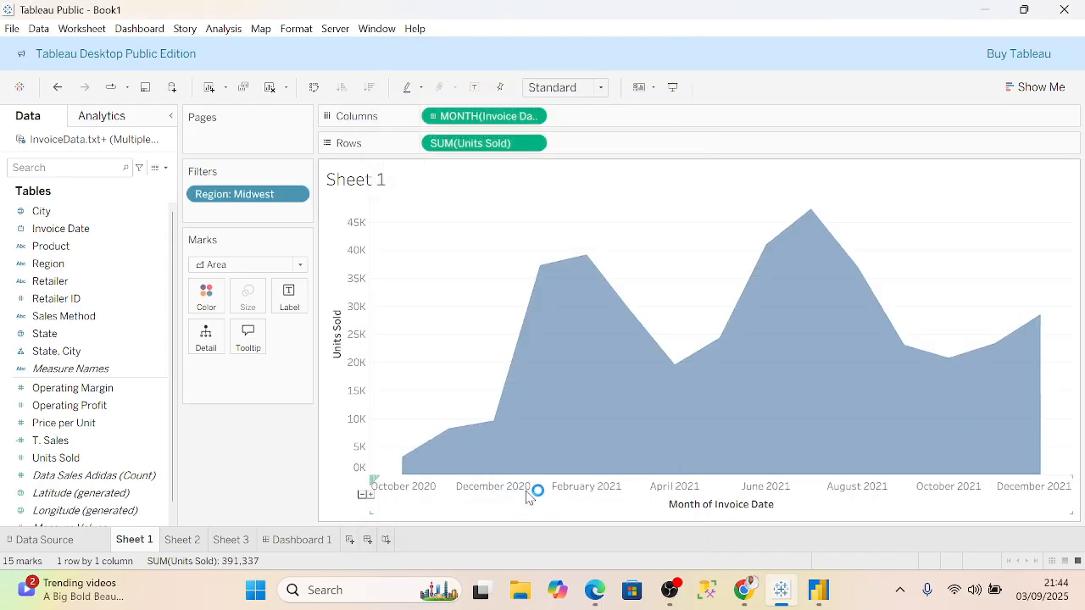
Edit the Region filter to keep Northeast instead of Midwest
left_click(295, 194)
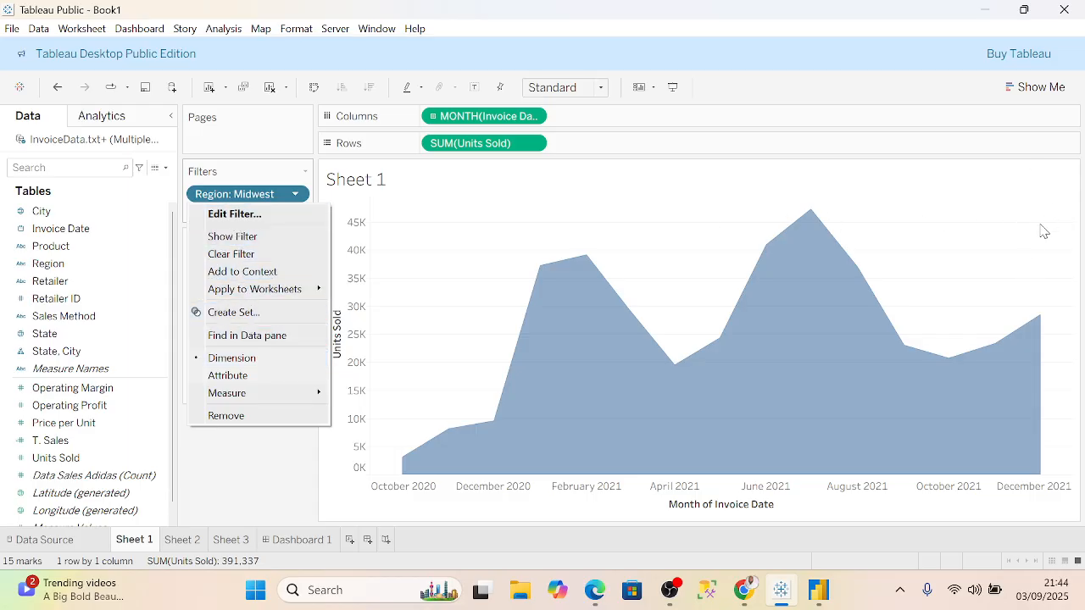
left_click(235, 214)
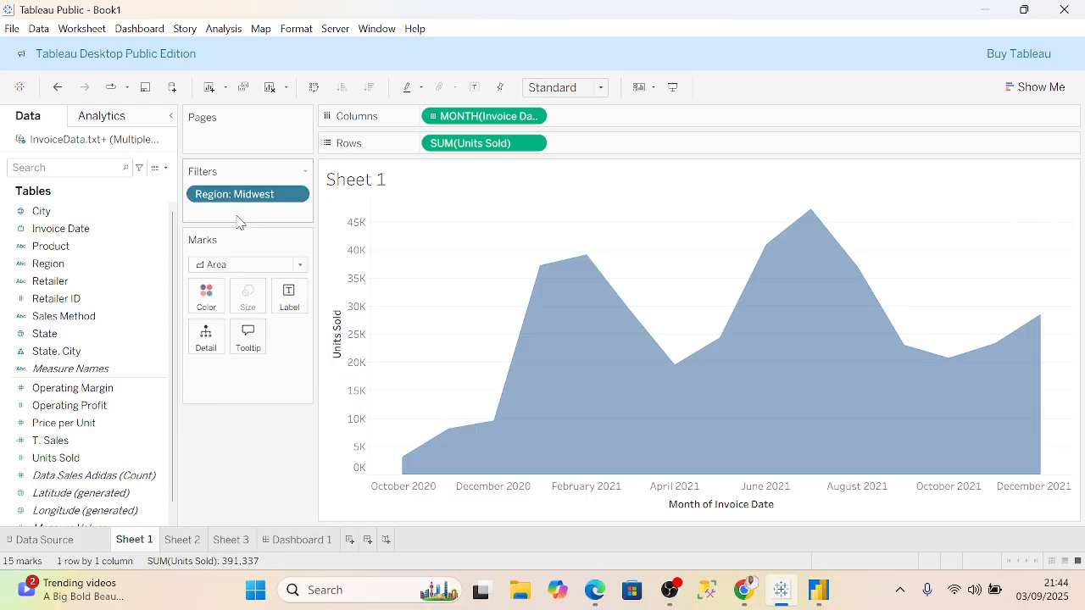
left_click(406, 177)
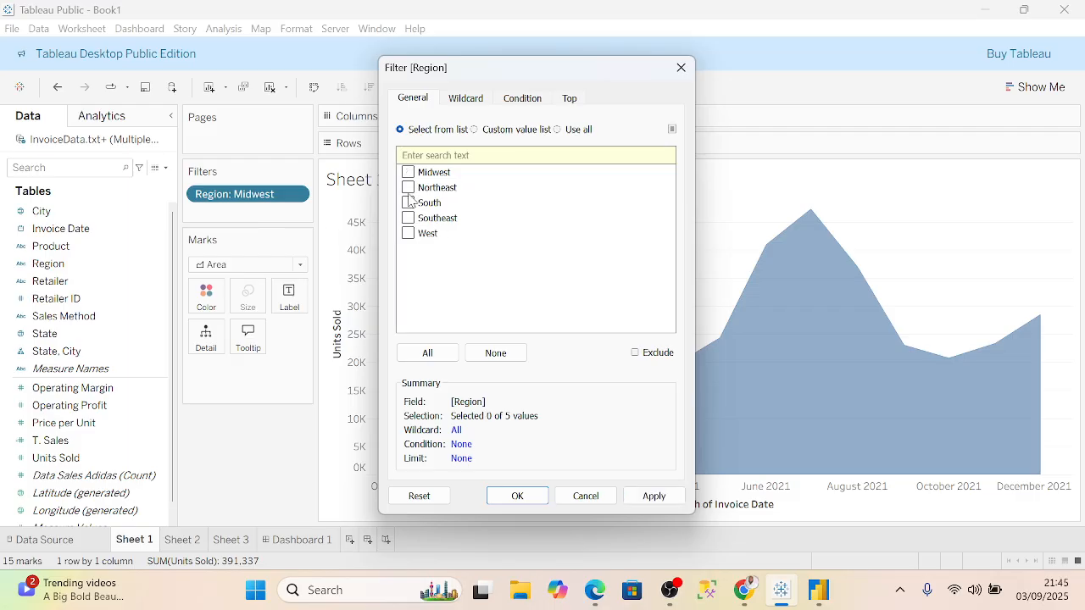
left_click(409, 190)
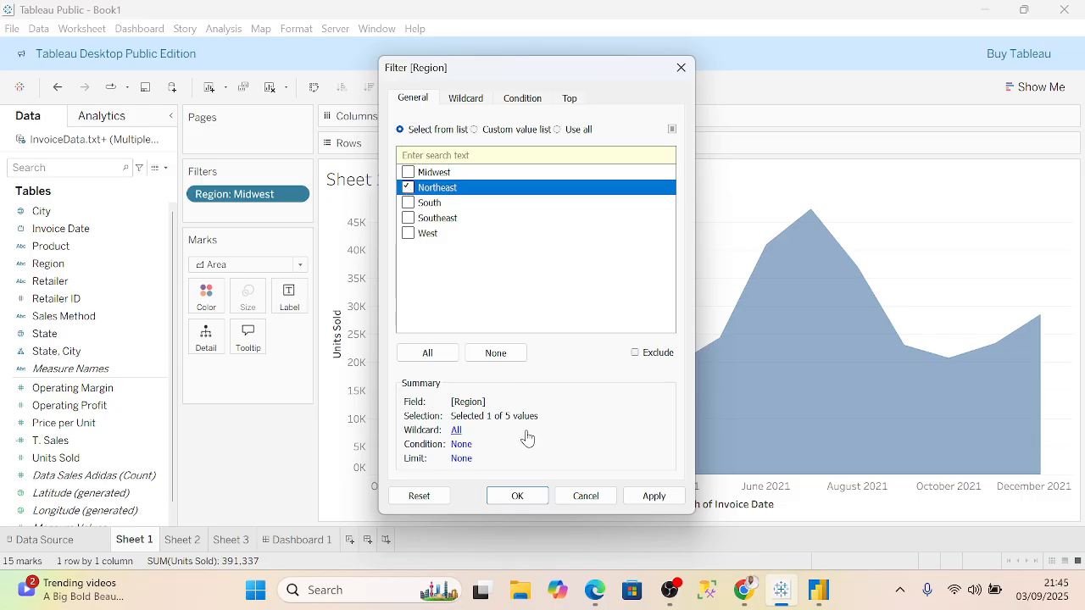
left_click(525, 497)
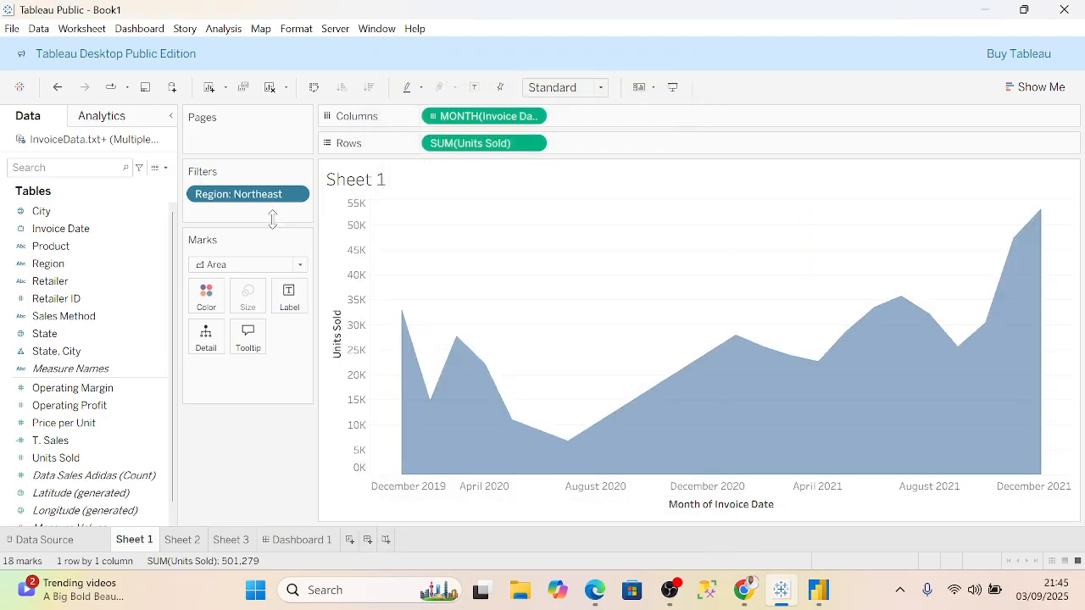
Show the Region filter control beside the chart and include all regions
left_click(296, 195)
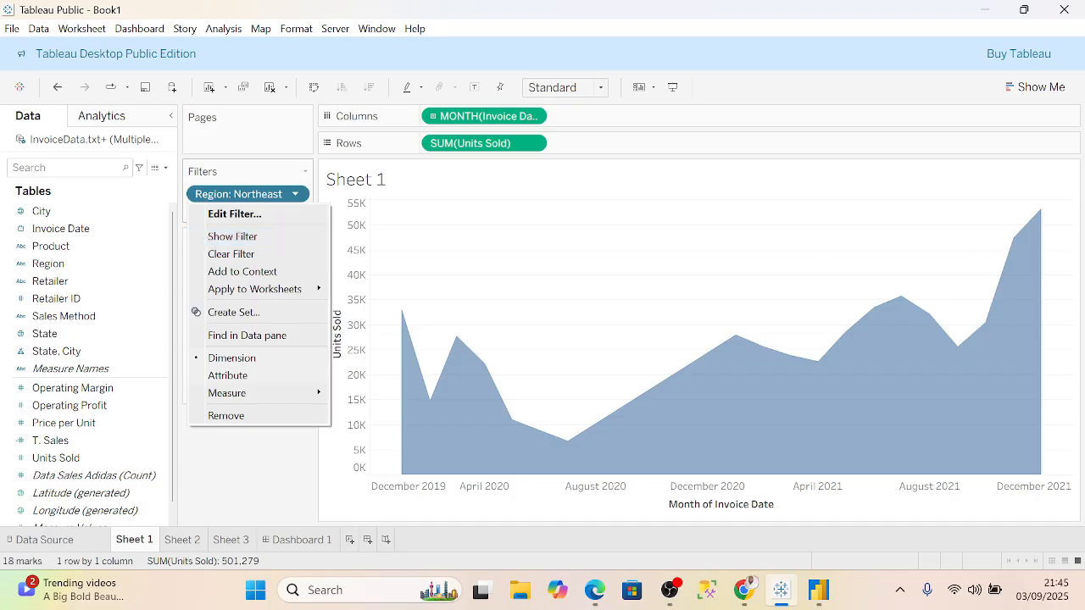
left_click(240, 242)
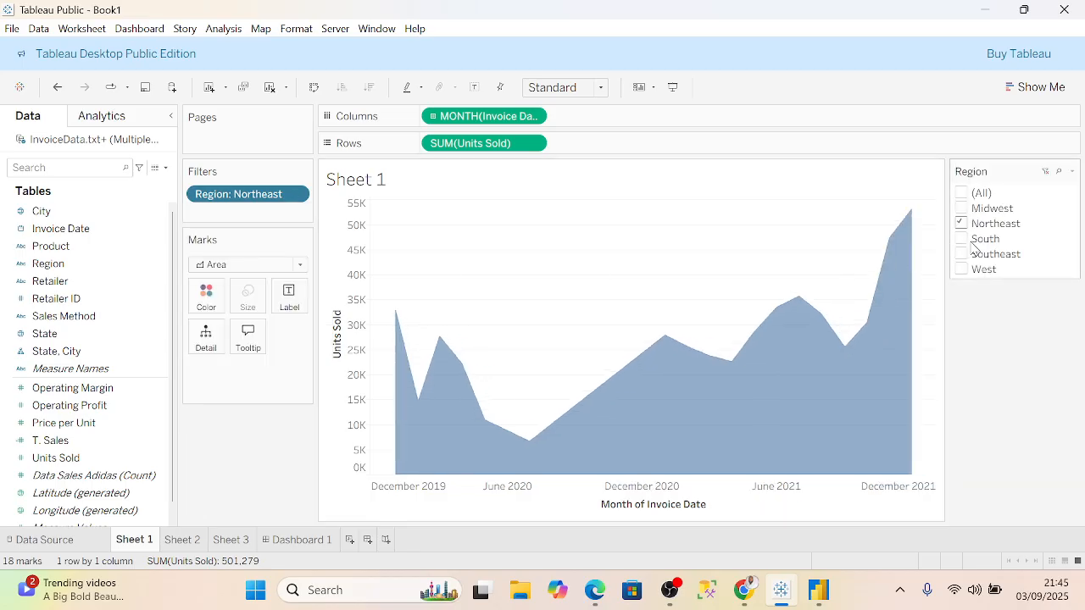
left_click(964, 194)
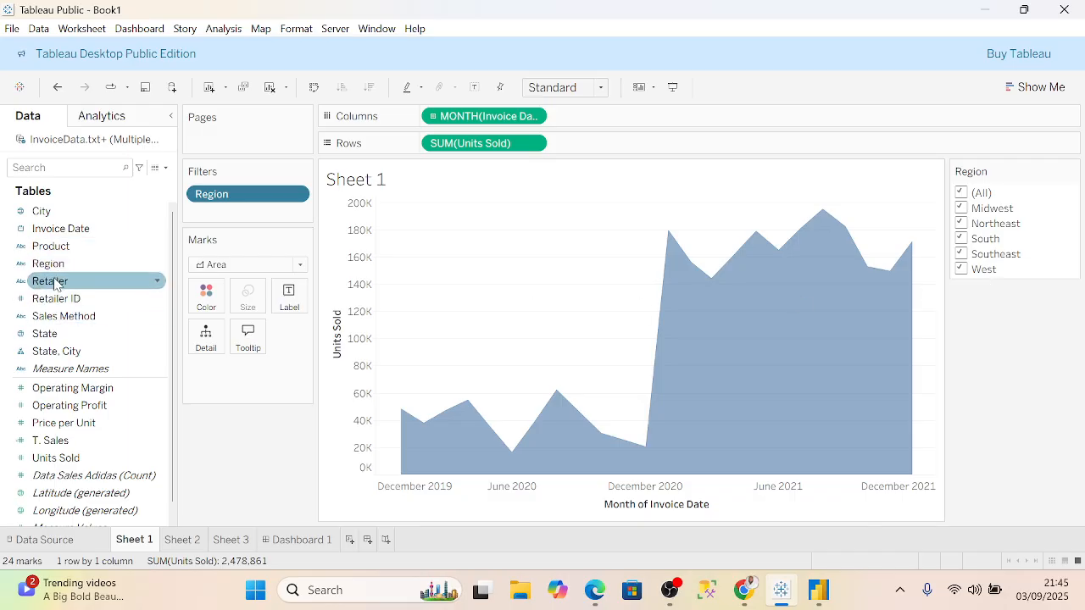
Filter the chart by Retailer, starting with Amazon and extending the selection to all retailers in the displayed filter control
left_click_drag(56, 287, 214, 219)
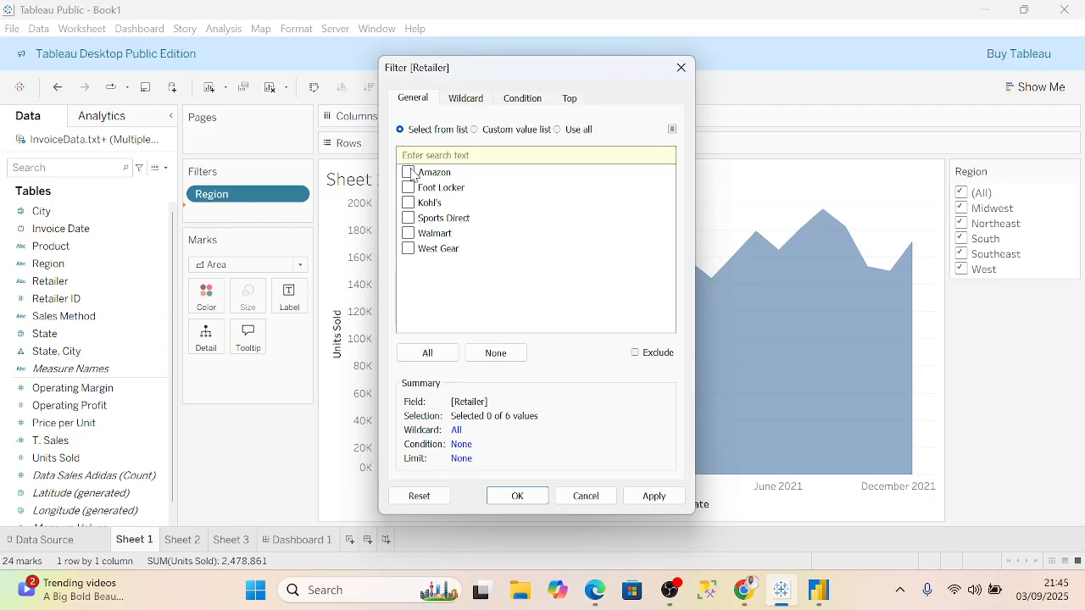
left_click(517, 496)
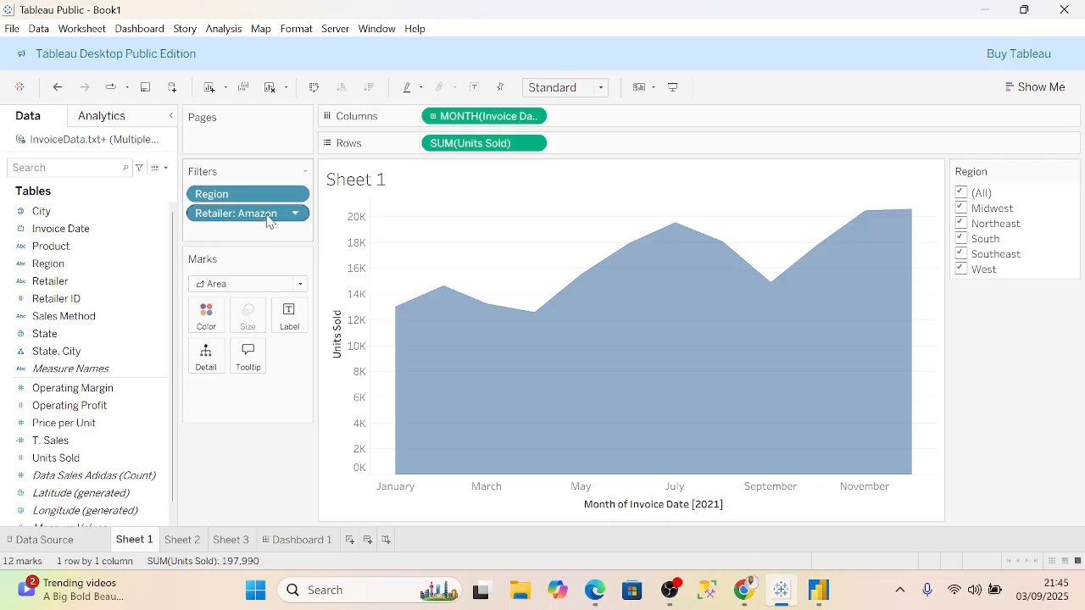
left_click(296, 214)
left_click(230, 254)
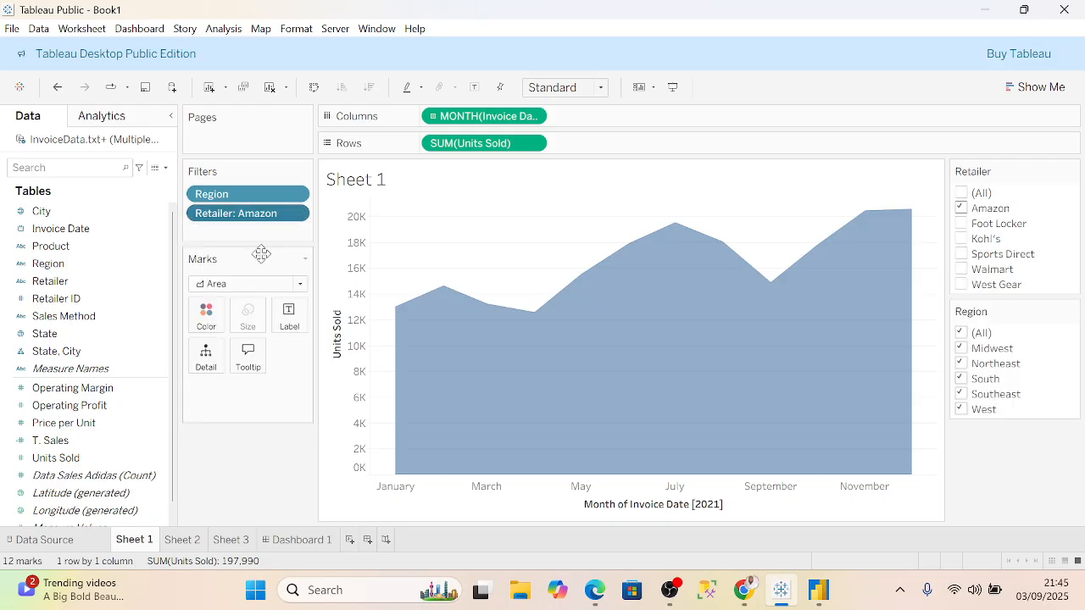
left_click(971, 196)
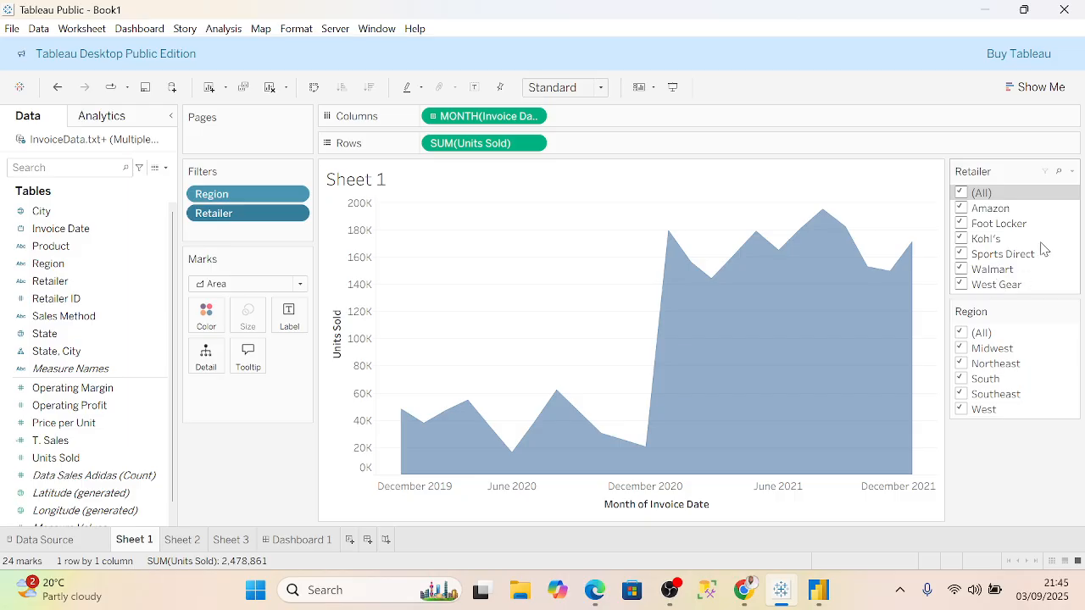
Change the area chart to continuous lines, followed by discrete lines
left_click(1032, 88)
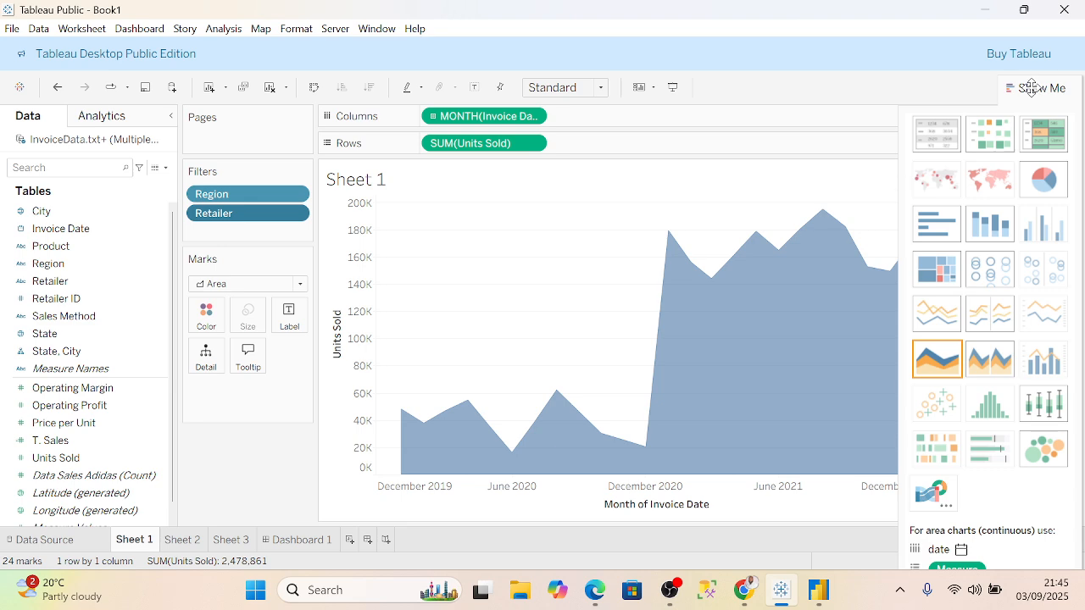
left_click(932, 316)
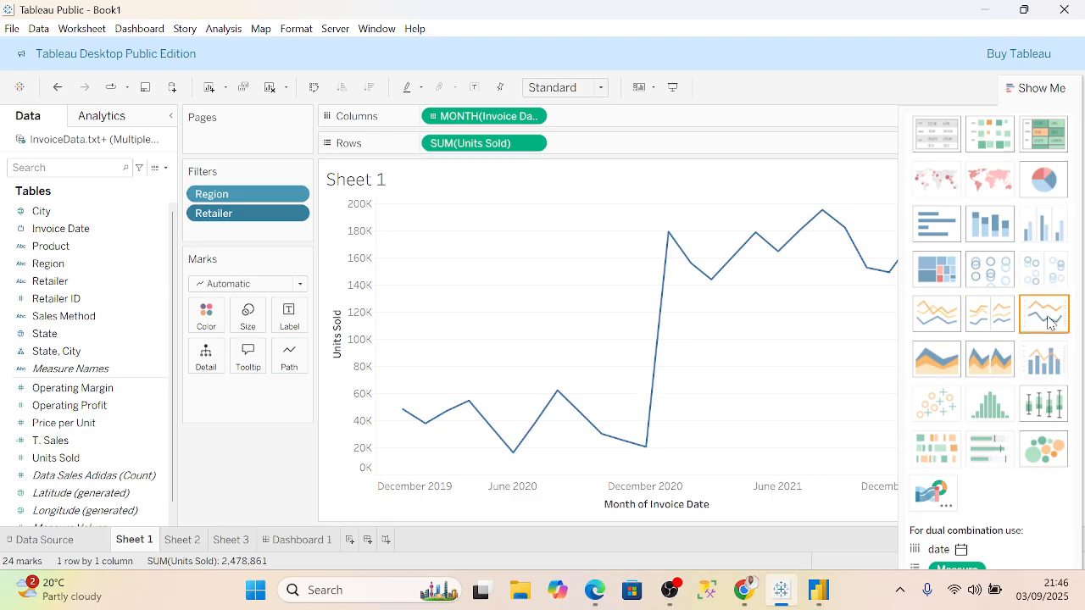
left_click(999, 317)
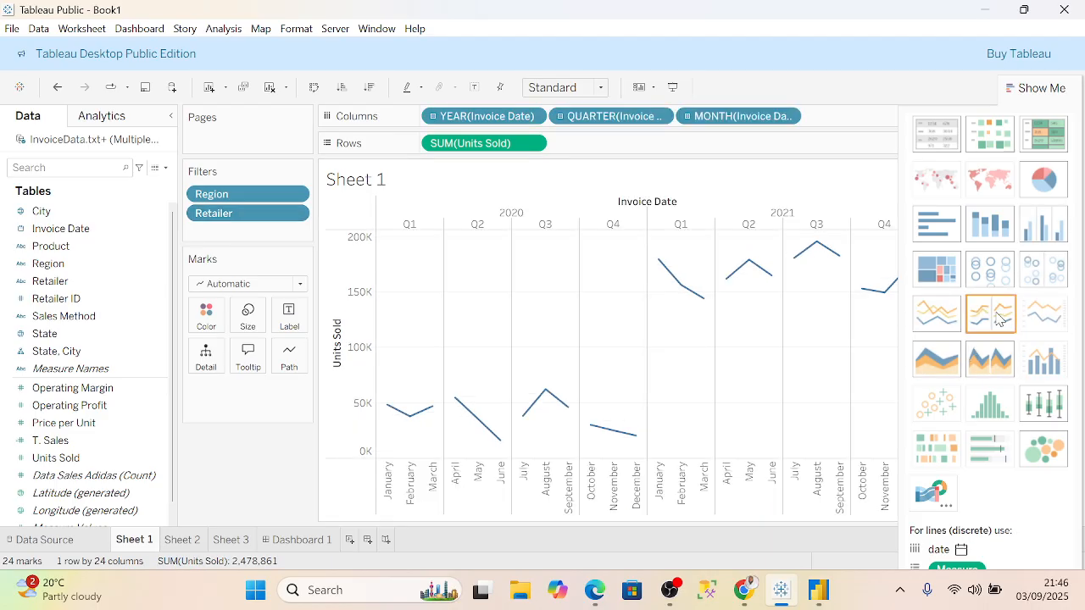
Show Units Sold by Invoice Date as packed bubbles, followed by side-by-side circles, circle views and a treemap
left_click(1042, 453)
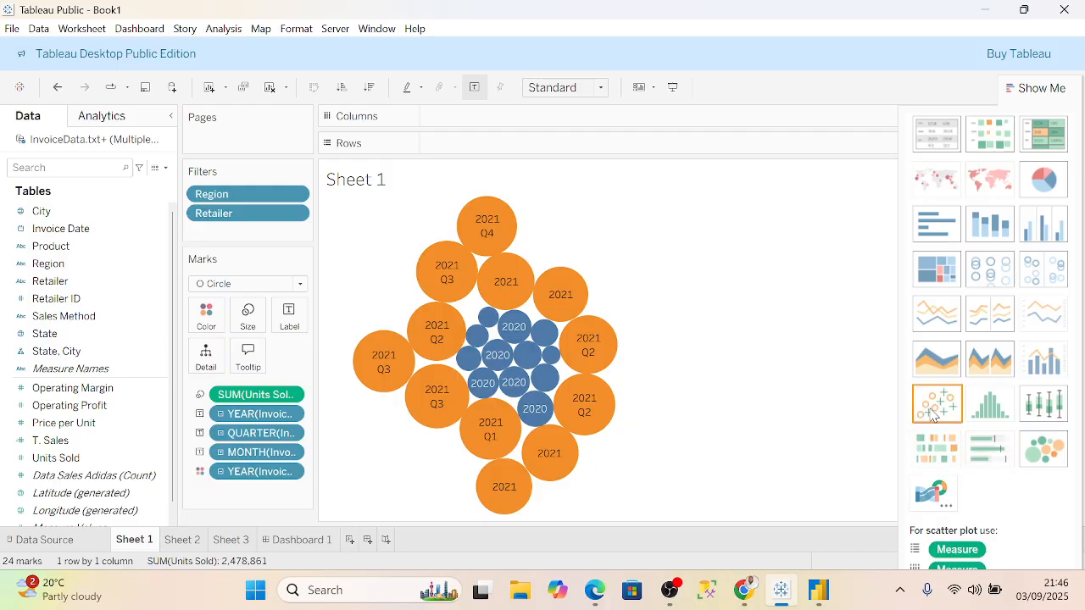
left_click(1050, 270)
left_click(988, 272)
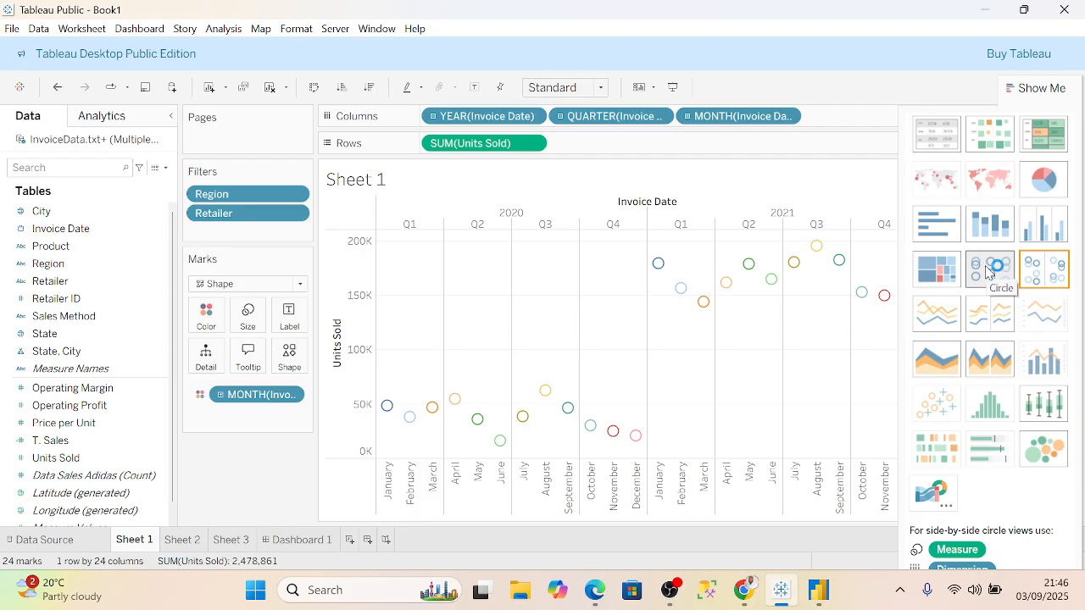
left_click(941, 278)
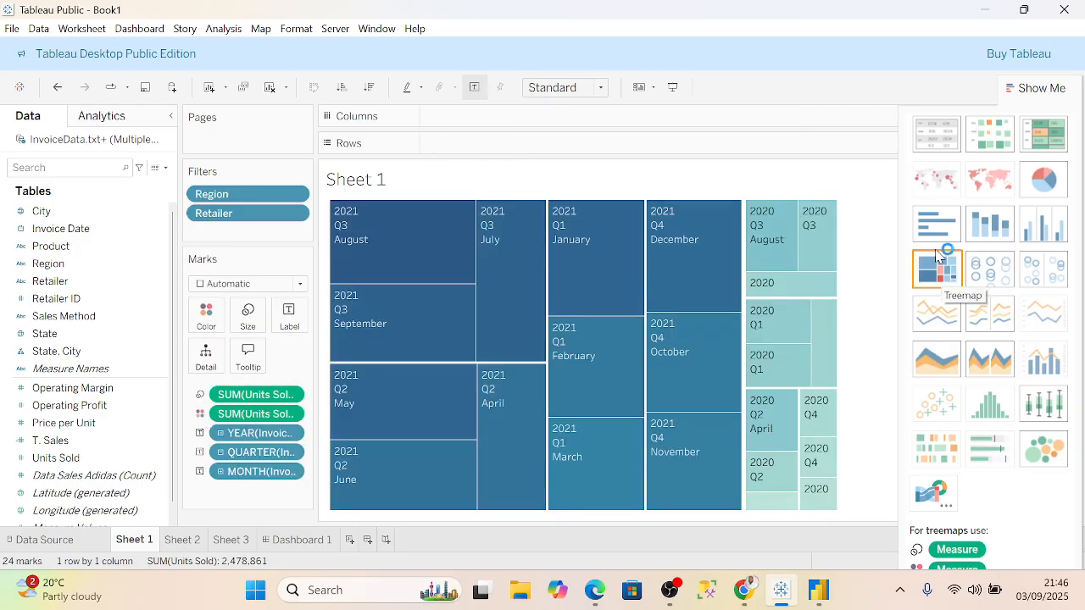
Change the treemap to horizontal bars, followed by stacked bars and side-by-side bars
left_click(929, 236)
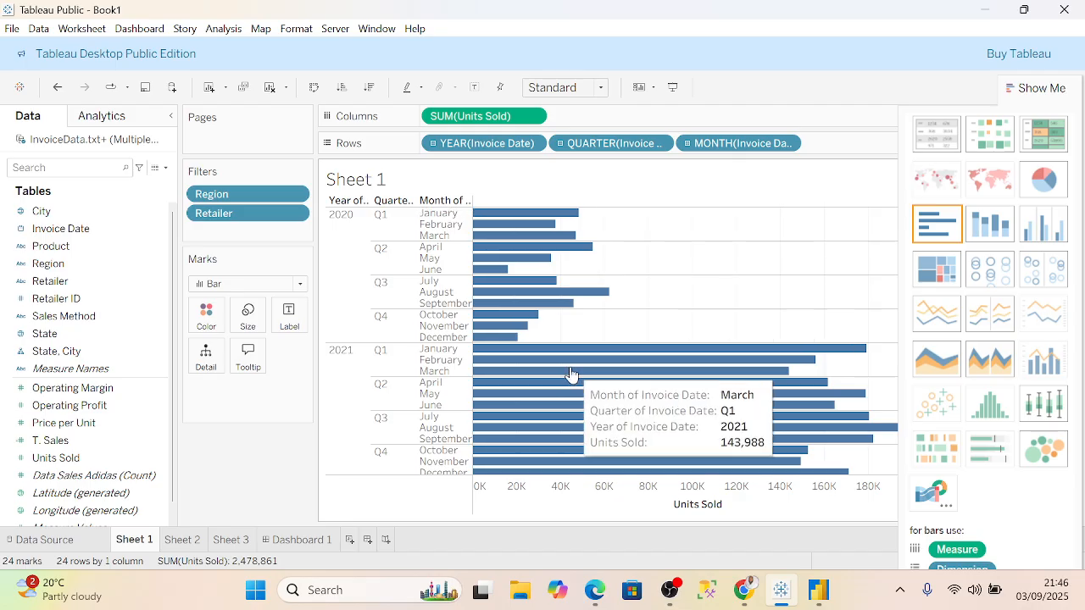
left_click(992, 234)
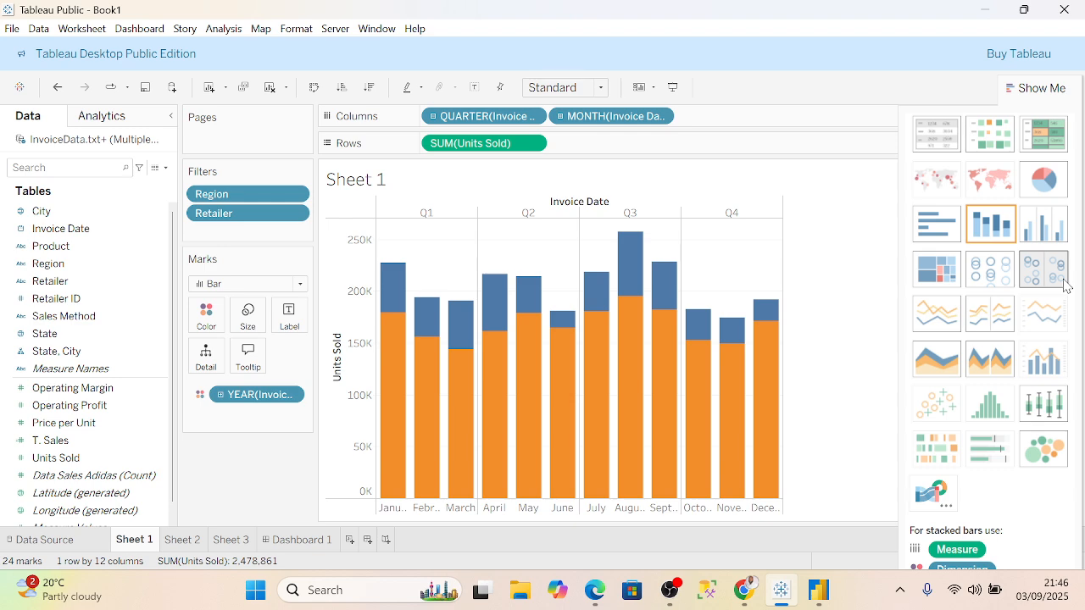
left_click(1045, 238)
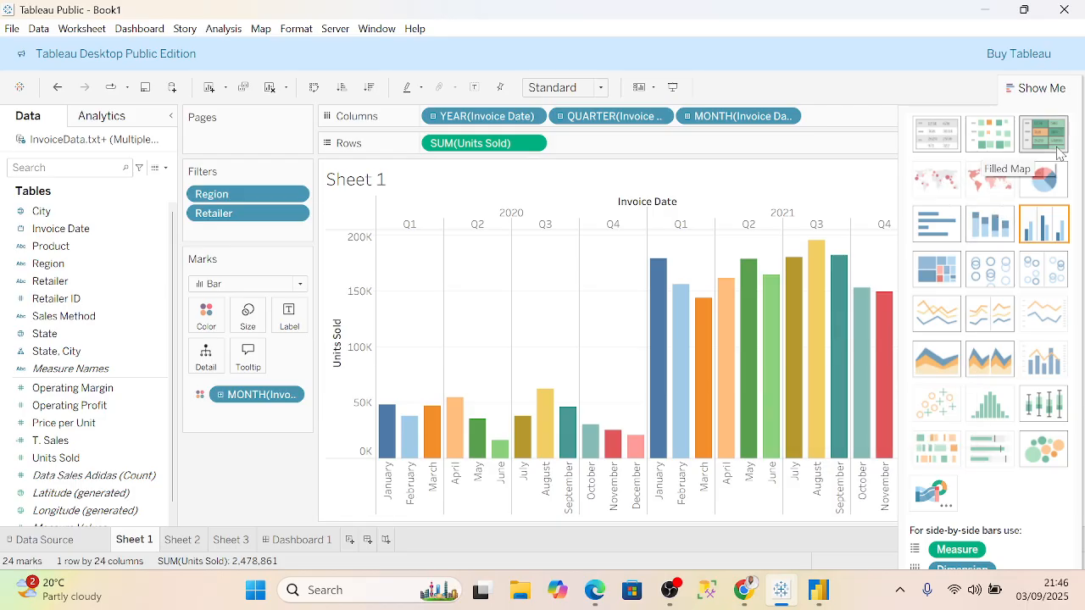
Try a symbol map, and show the Units Sold data as a text table, a heat map and a highlight table
left_click(955, 180)
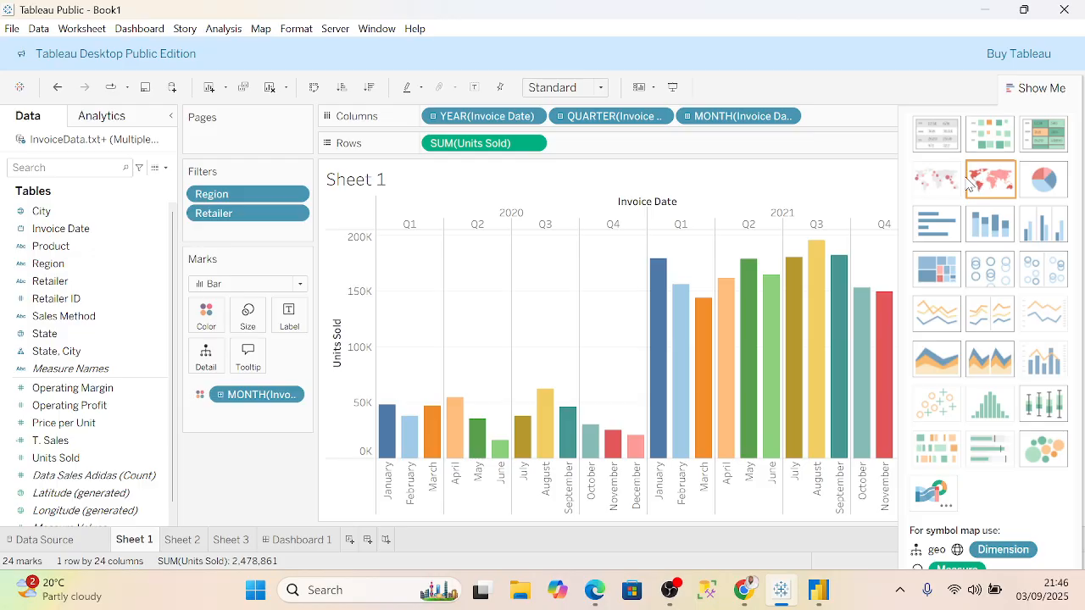
left_click(936, 138)
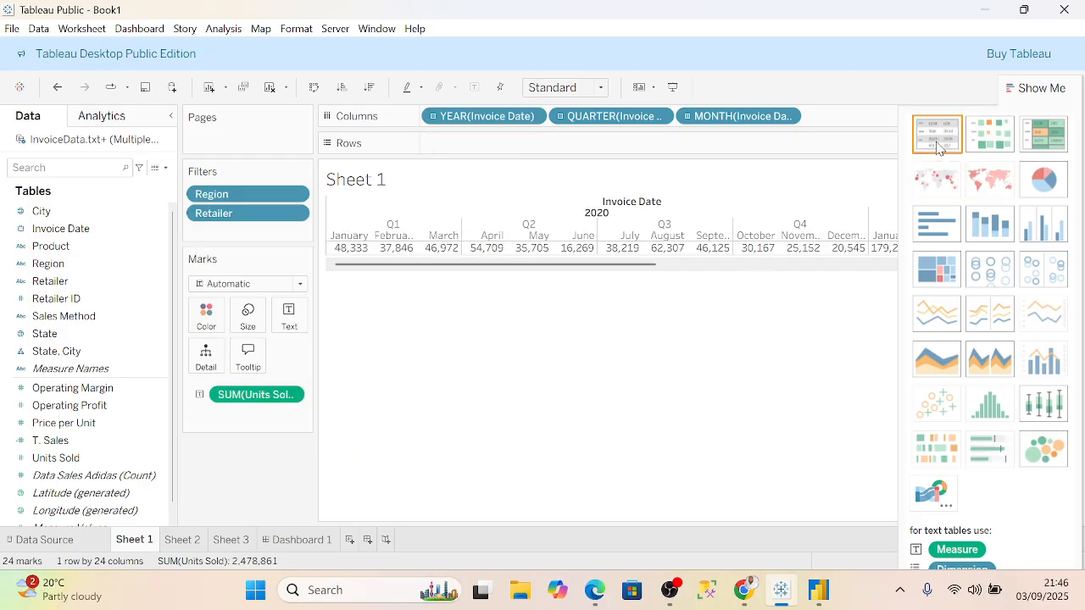
left_click(986, 132)
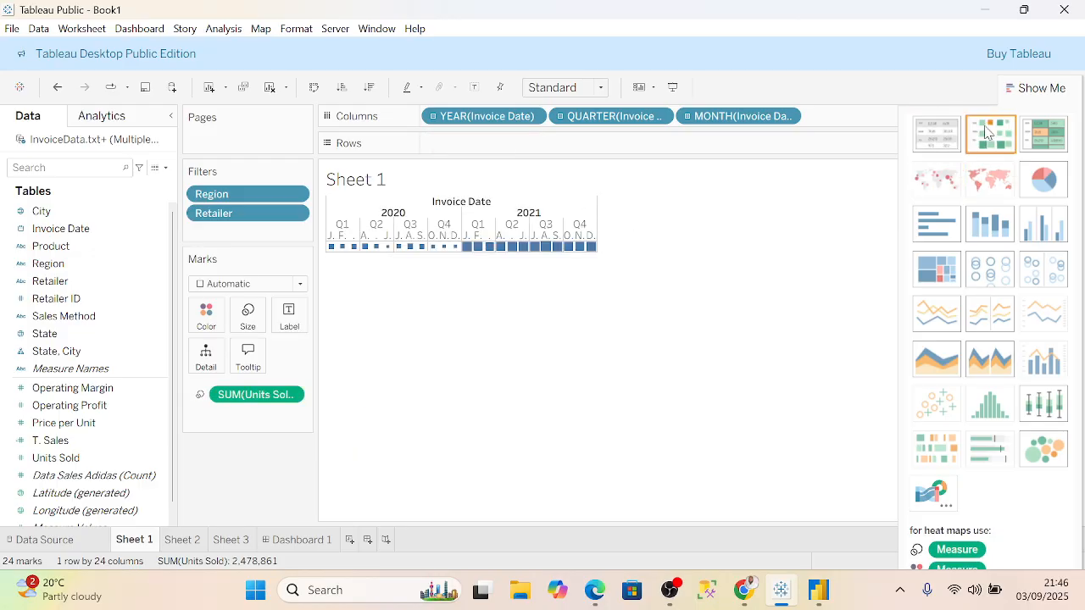
left_click(1038, 140)
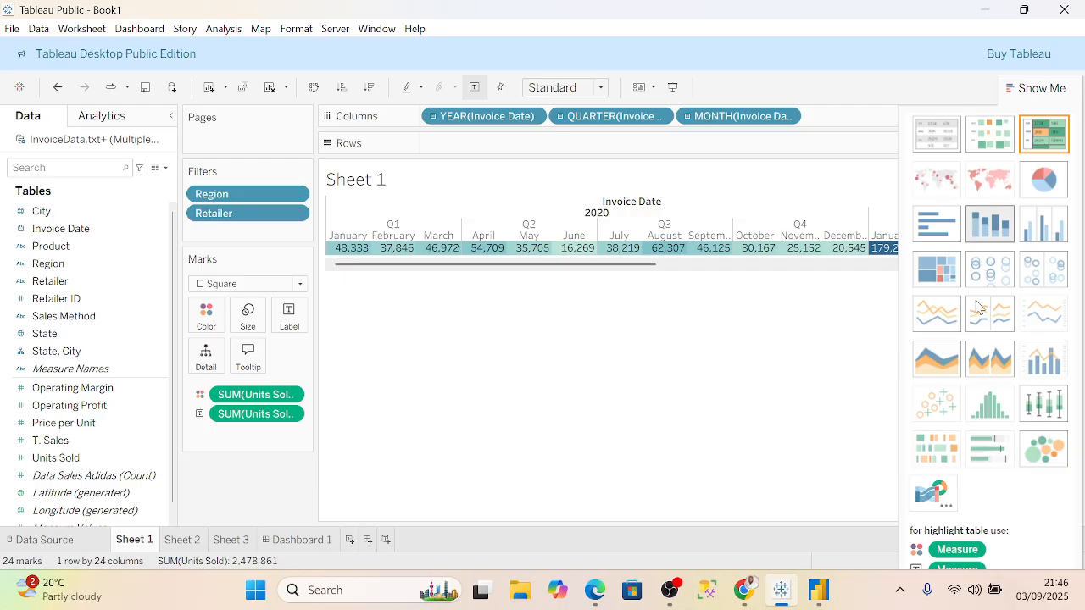
Change the highlight table to a continuous line chart and close the chart type chooser
left_click(943, 324)
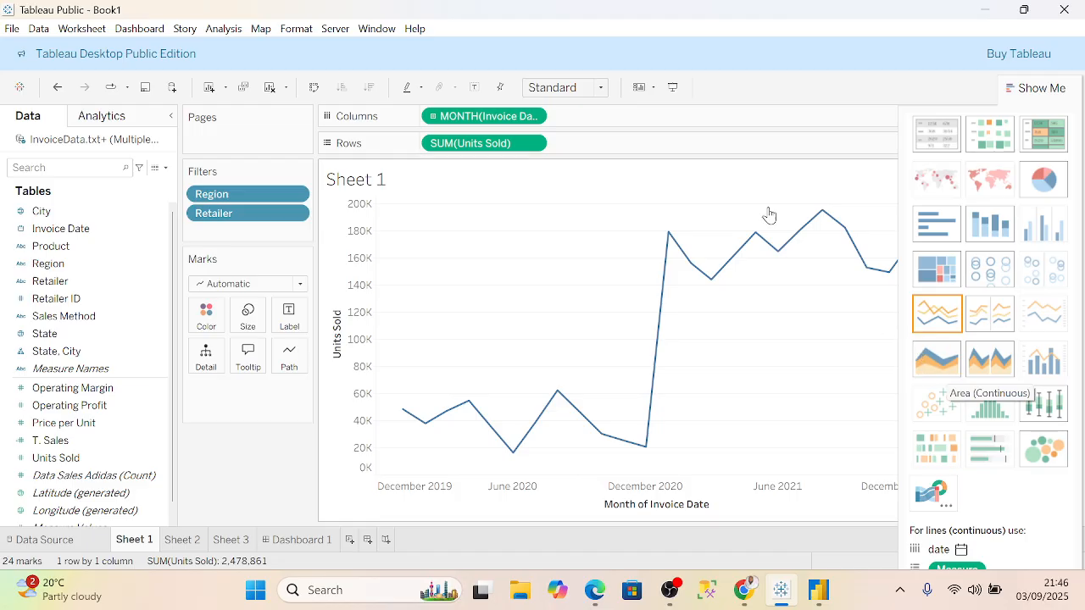
left_click(1035, 88)
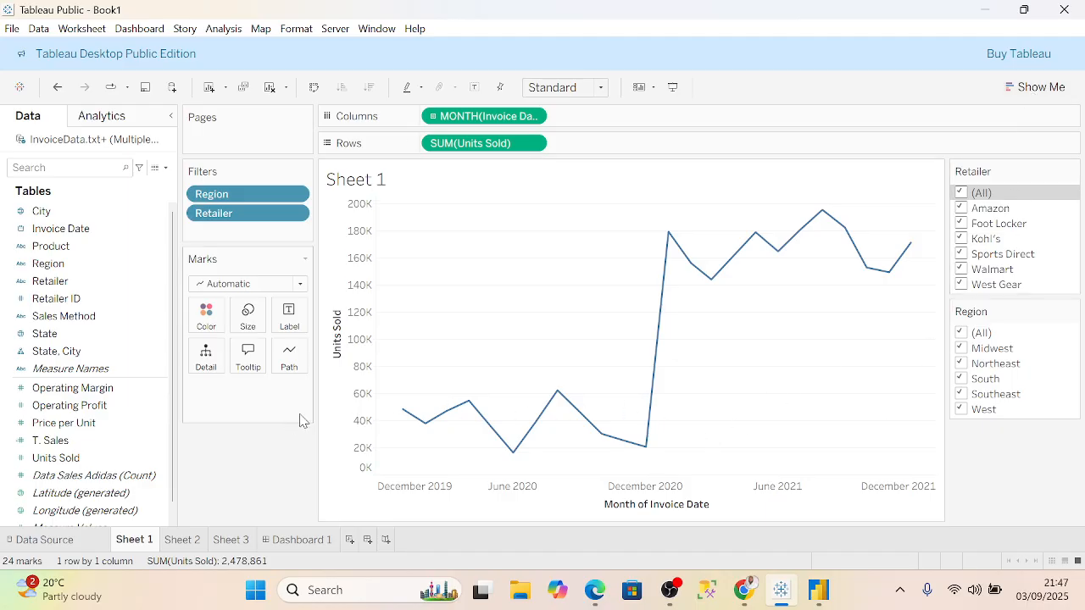
mouse_move(664, 293)
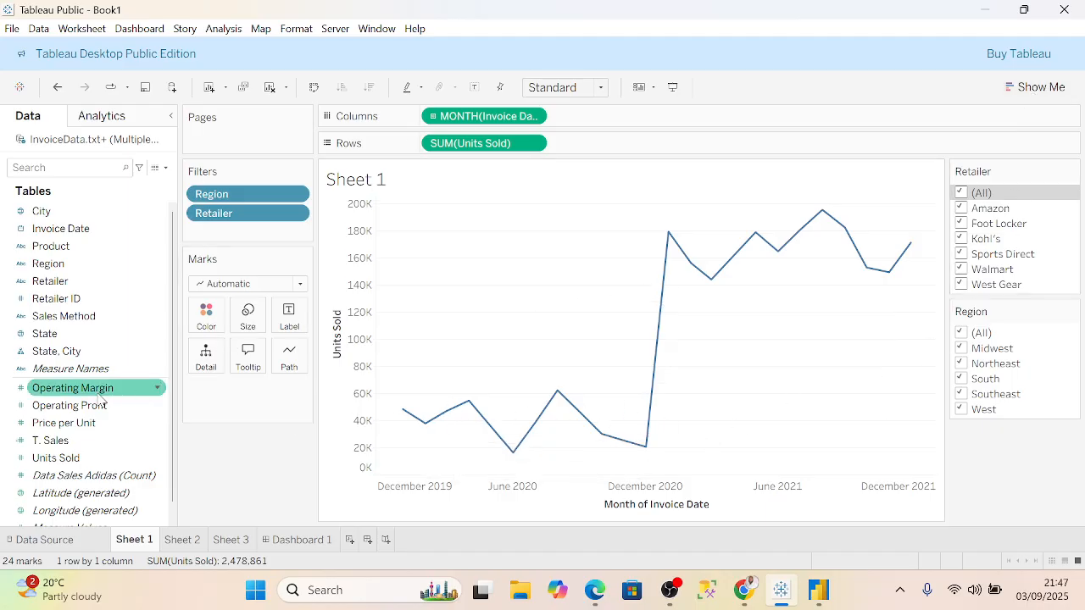
Label the Units Sold line with T. Sales and change the label's aggregation to Count
scroll(56, 399, "down", 1)
left_click_drag(58, 431, 283, 328)
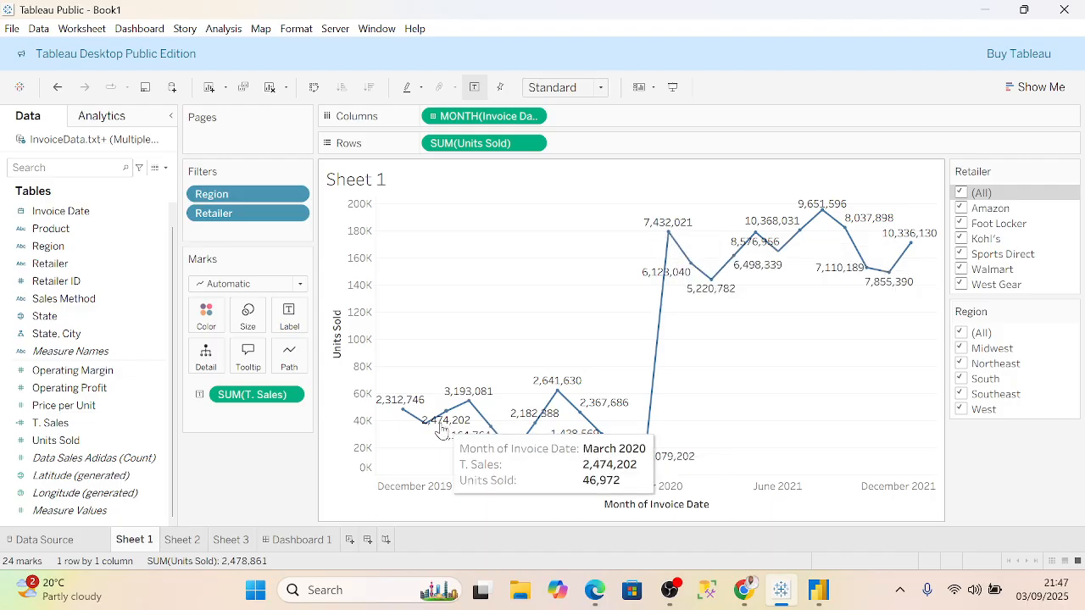
right_click(295, 395)
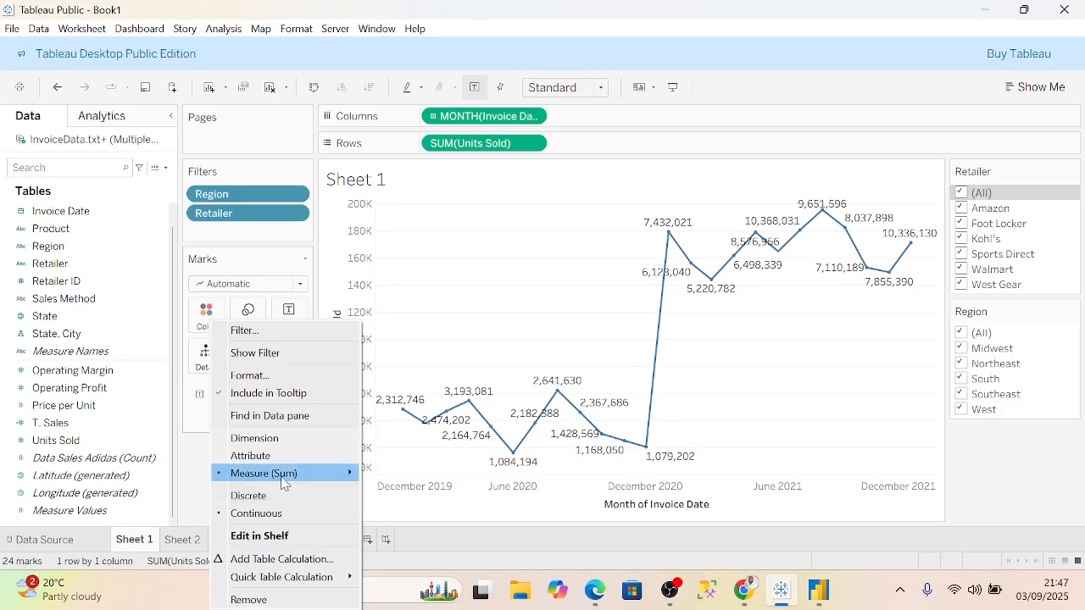
mouse_move(282, 483)
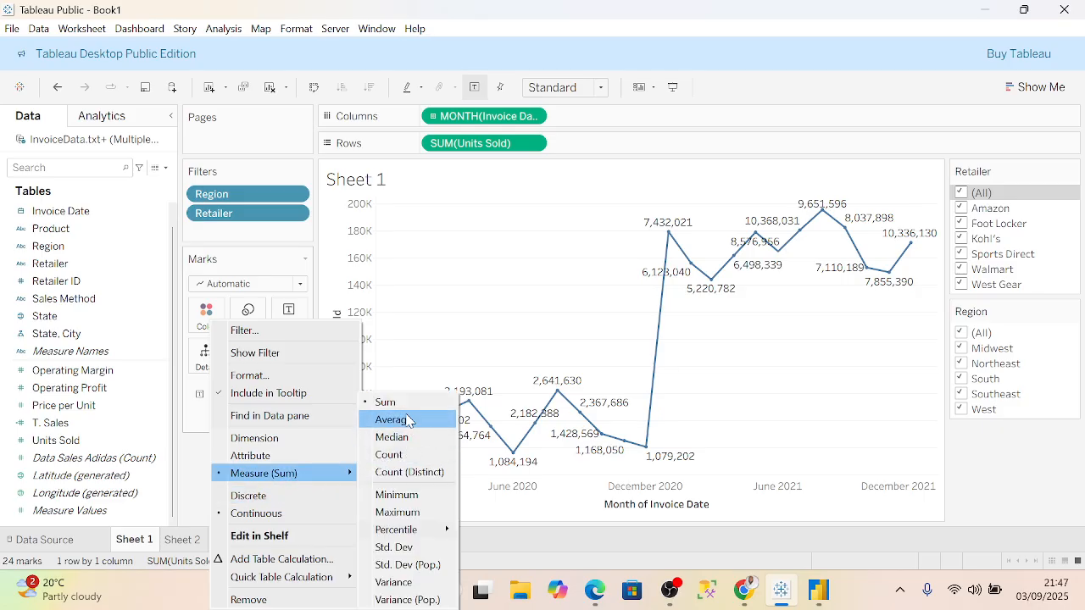
left_click(389, 455)
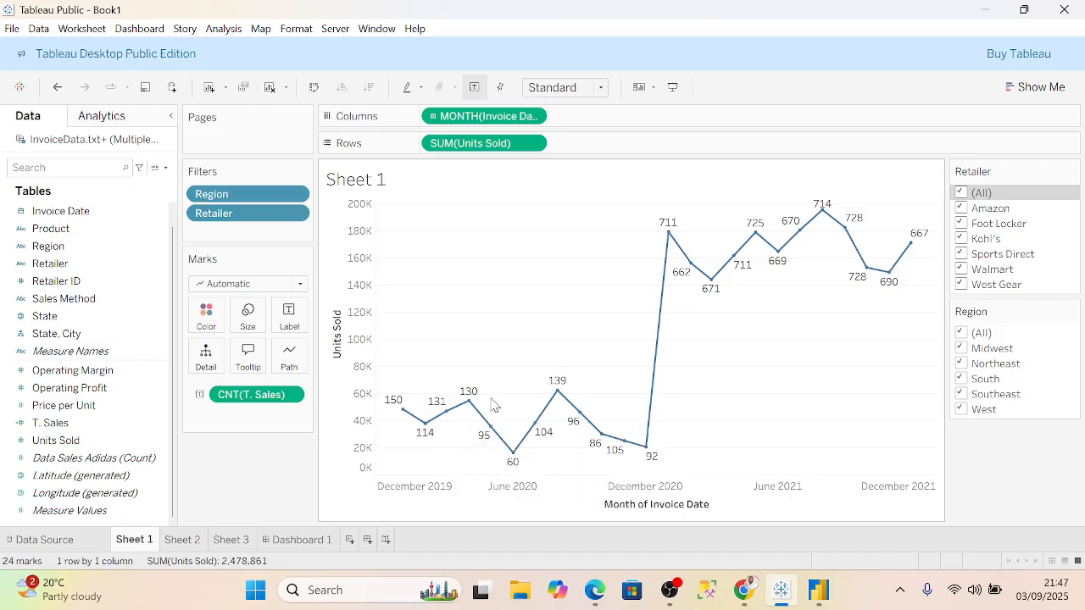
mouse_move(439, 405)
mouse_move(511, 451)
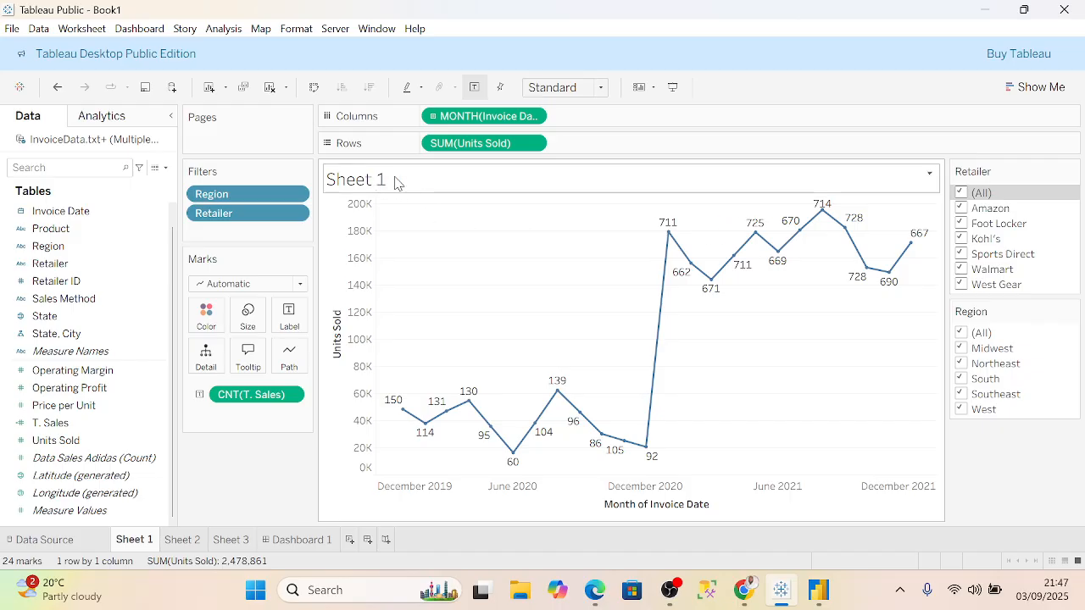
Replace the sheet name placeholder in the worksheet title with "Number Sales per month", keeping the angle brackets
left_click(929, 174)
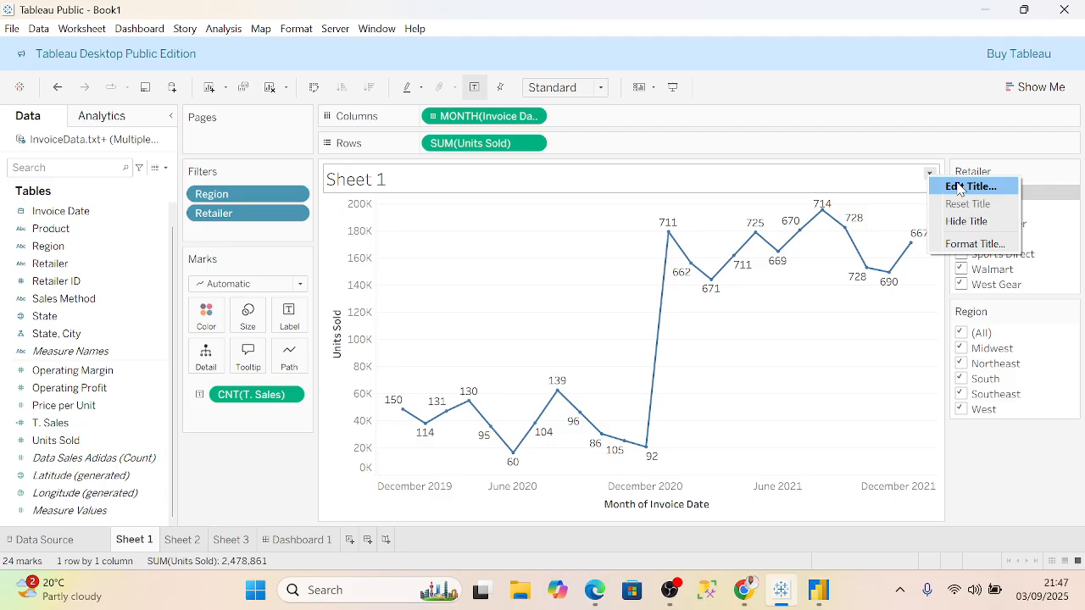
left_click(959, 188)
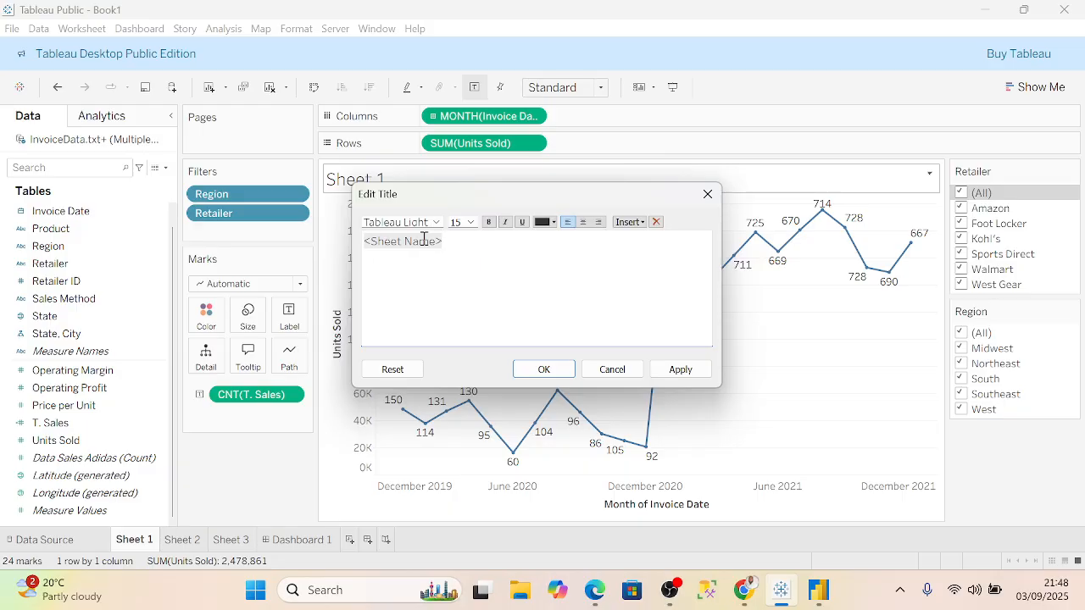
double_click(435, 241)
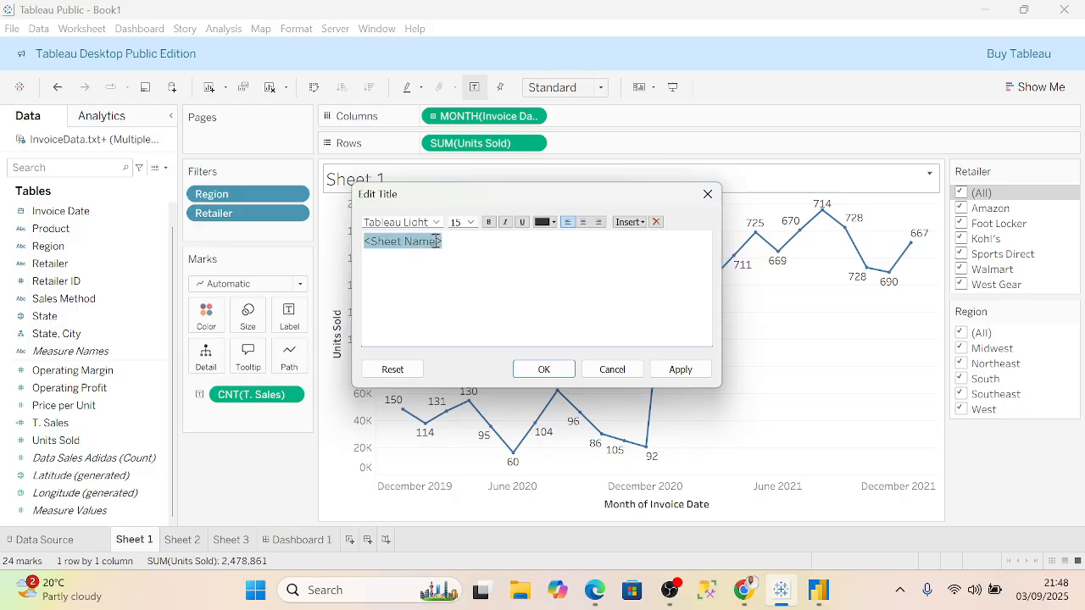
left_click_drag(435, 242, 373, 244)
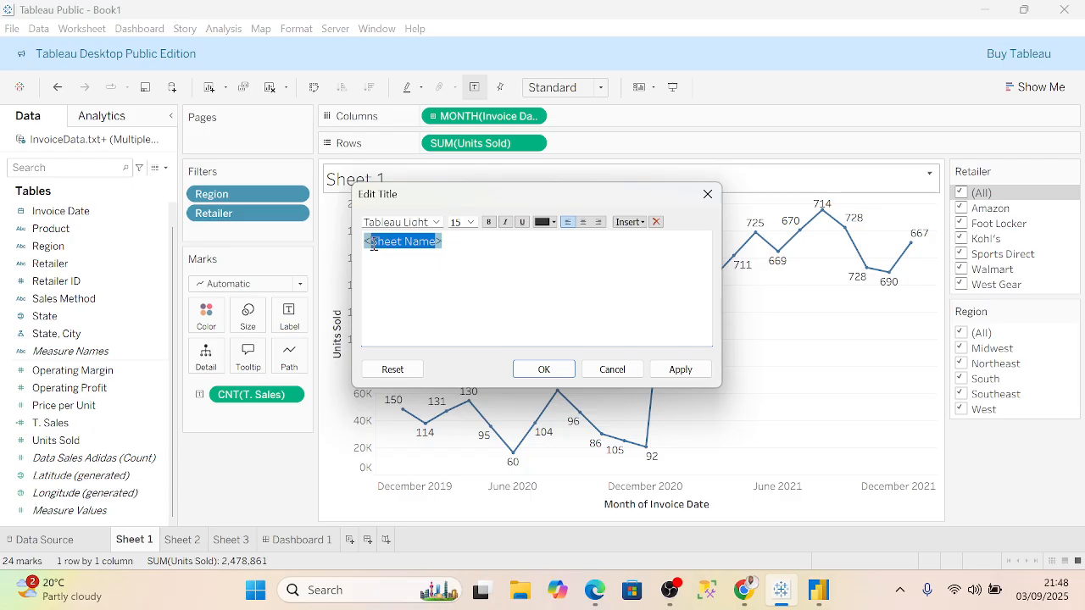
key("BackSpace")
type("Numbe")
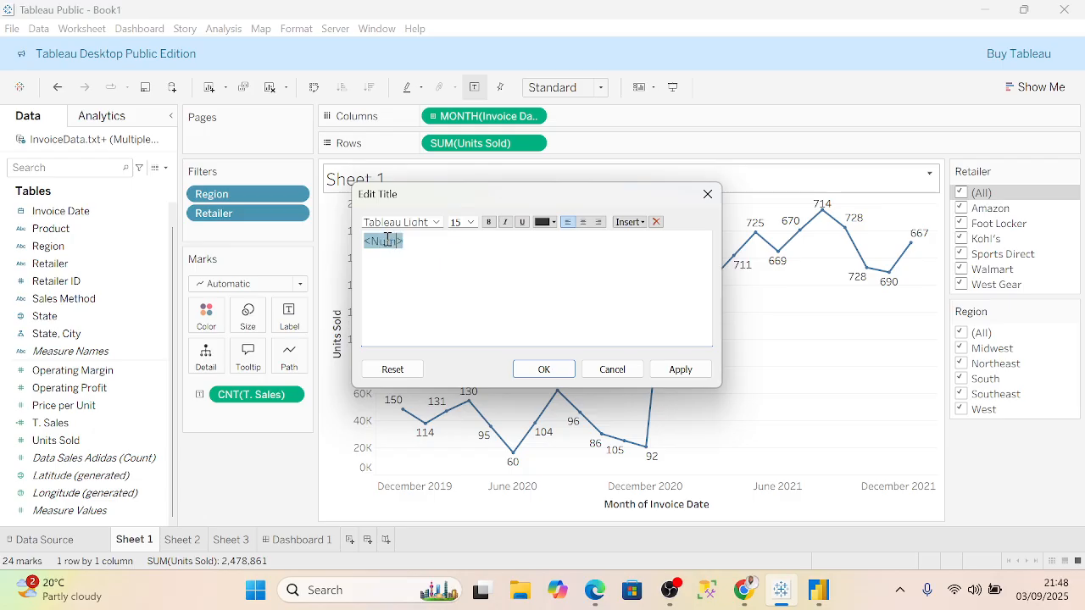
type("r Sles")
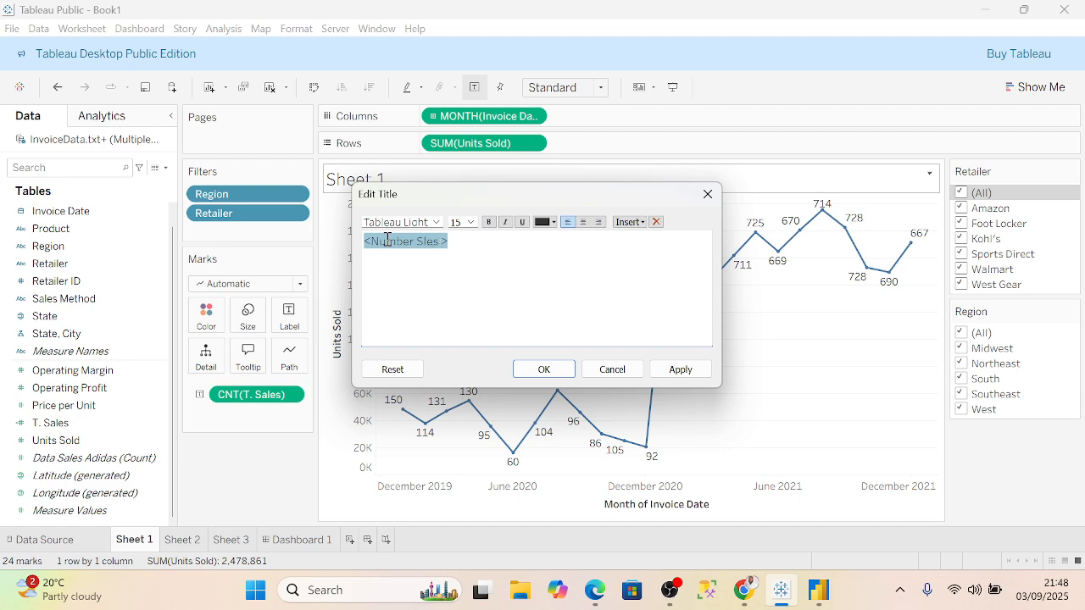
type(" per month")
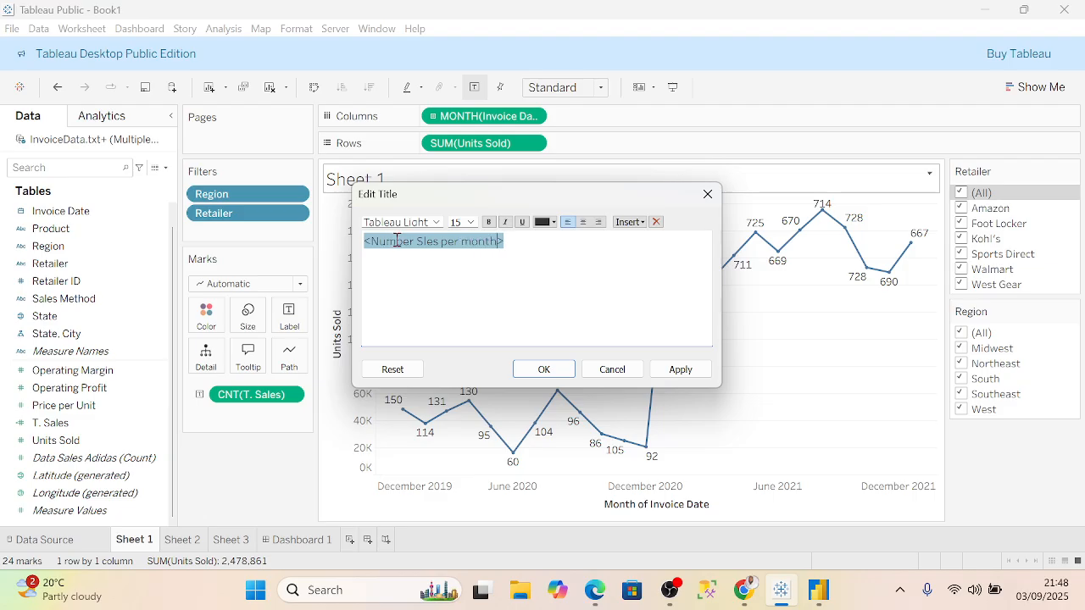
type("a")
Center the worksheet title text, make it bold and color it pink
left_click(584, 222)
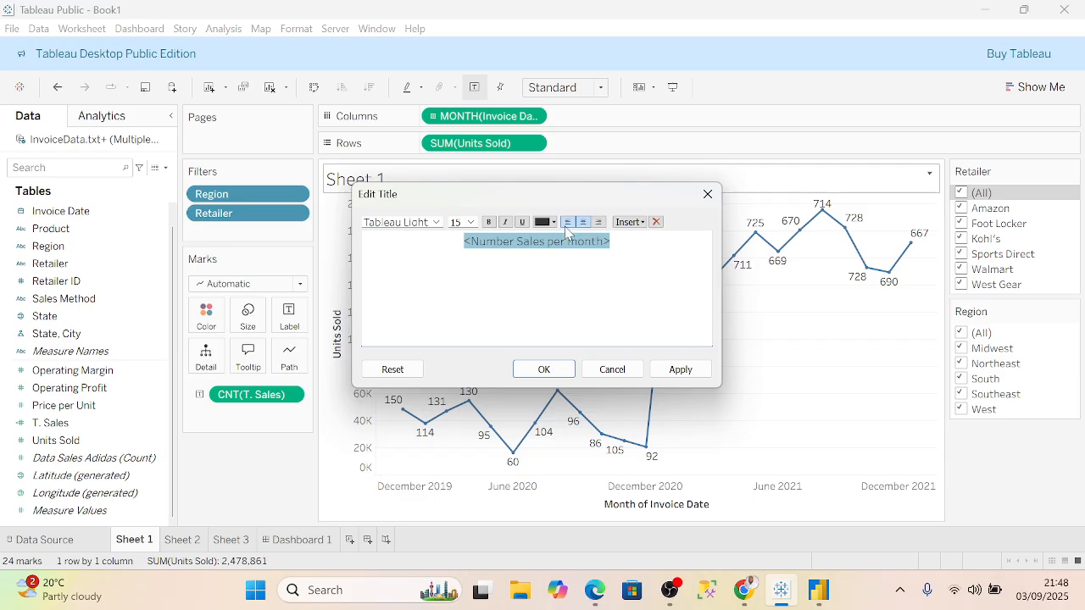
left_click(554, 223)
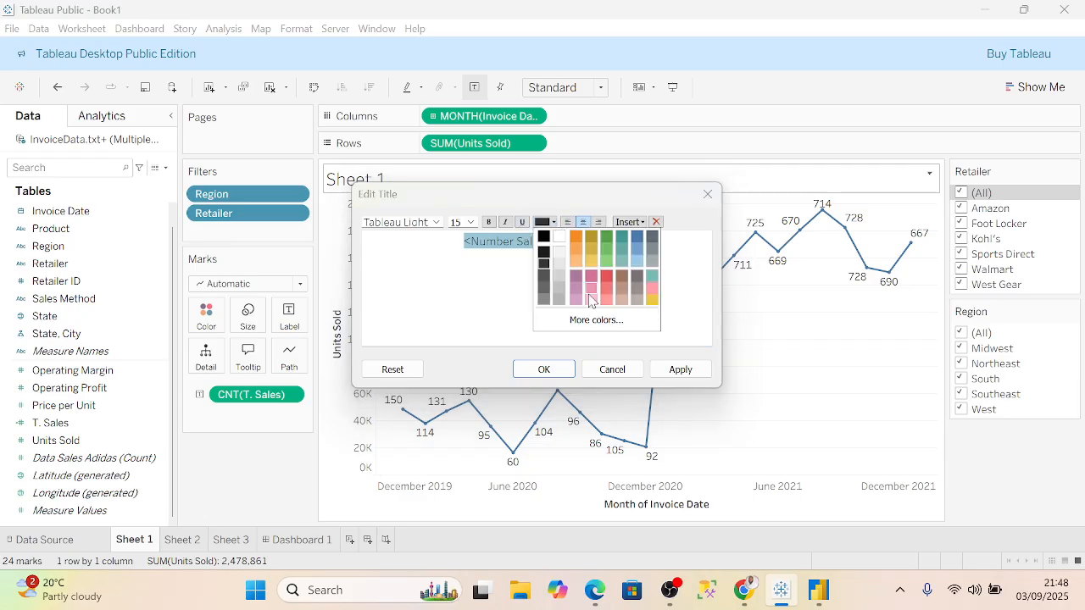
left_click(606, 275)
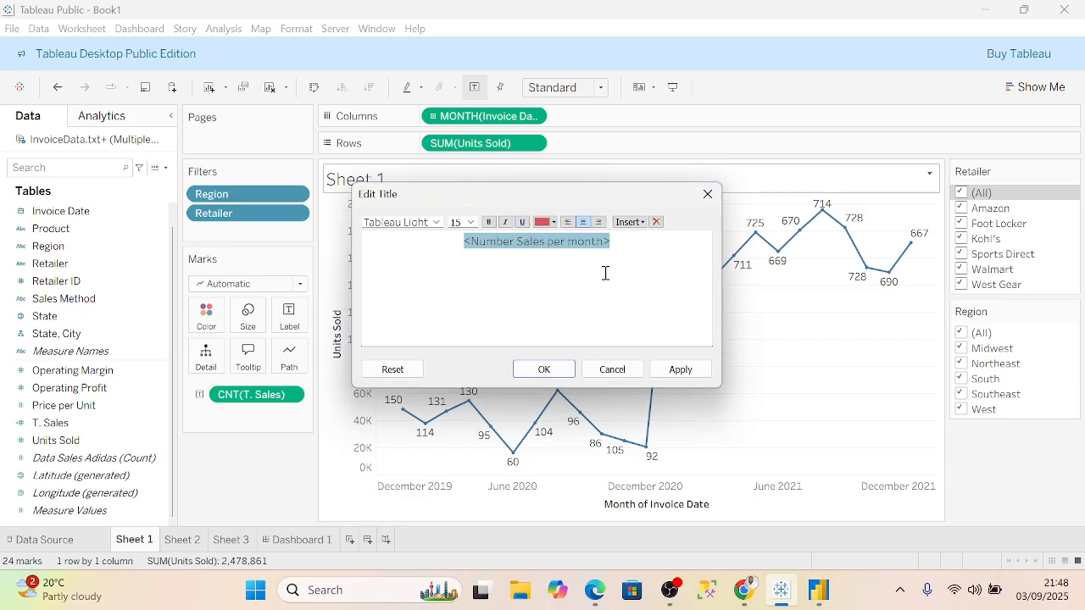
left_click(619, 242)
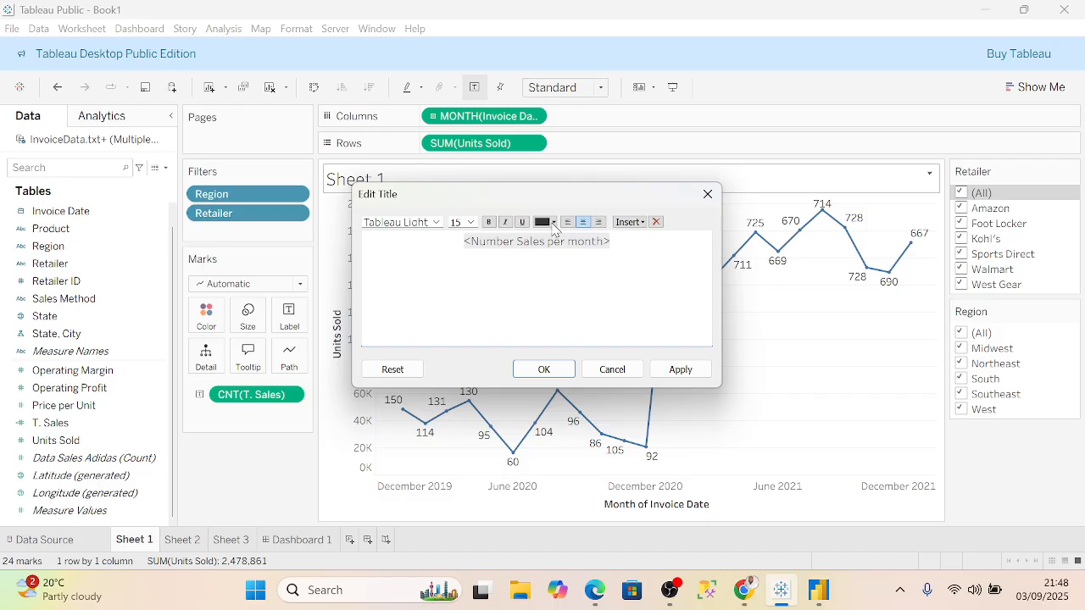
left_click(488, 222)
left_click_drag(619, 248, 466, 242)
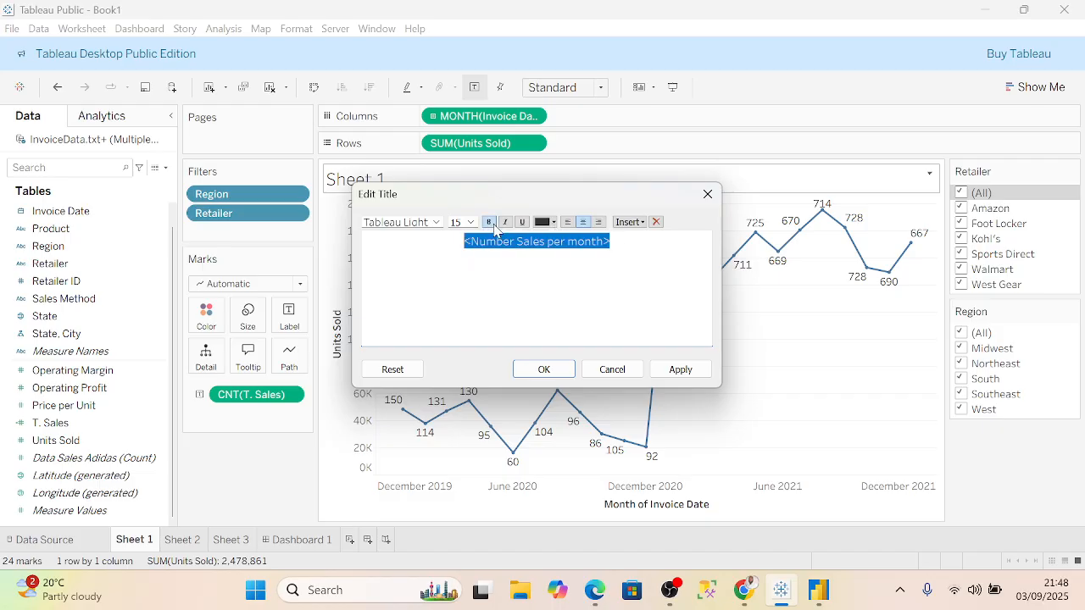
left_click(553, 222)
left_click(594, 281)
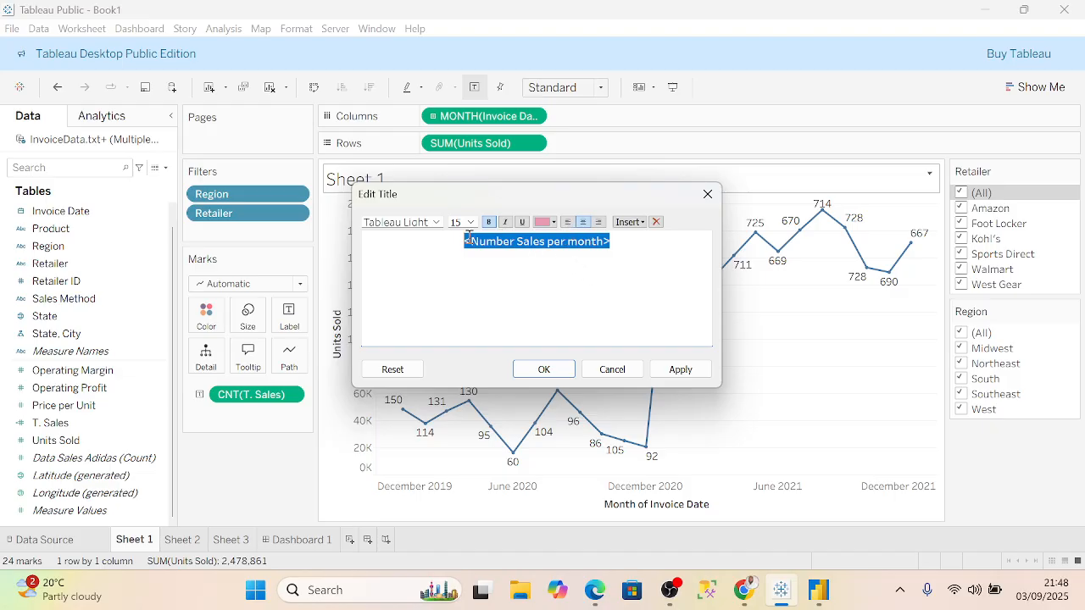
Set the worksheet title's font to Comic Sans MS and apply the title formatting
left_click(437, 223)
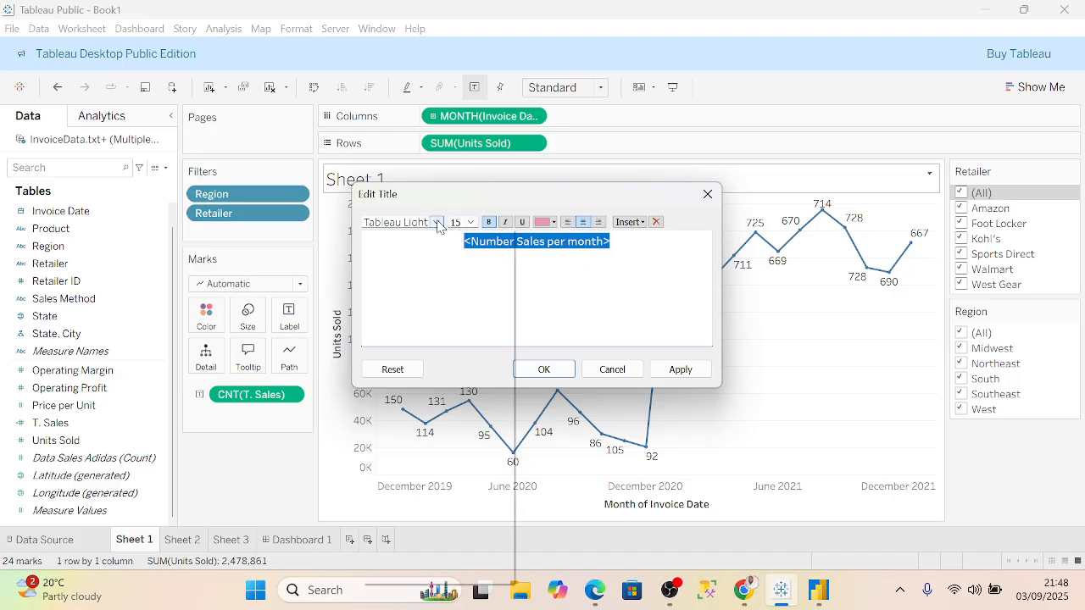
left_click(437, 225)
left_click(437, 222)
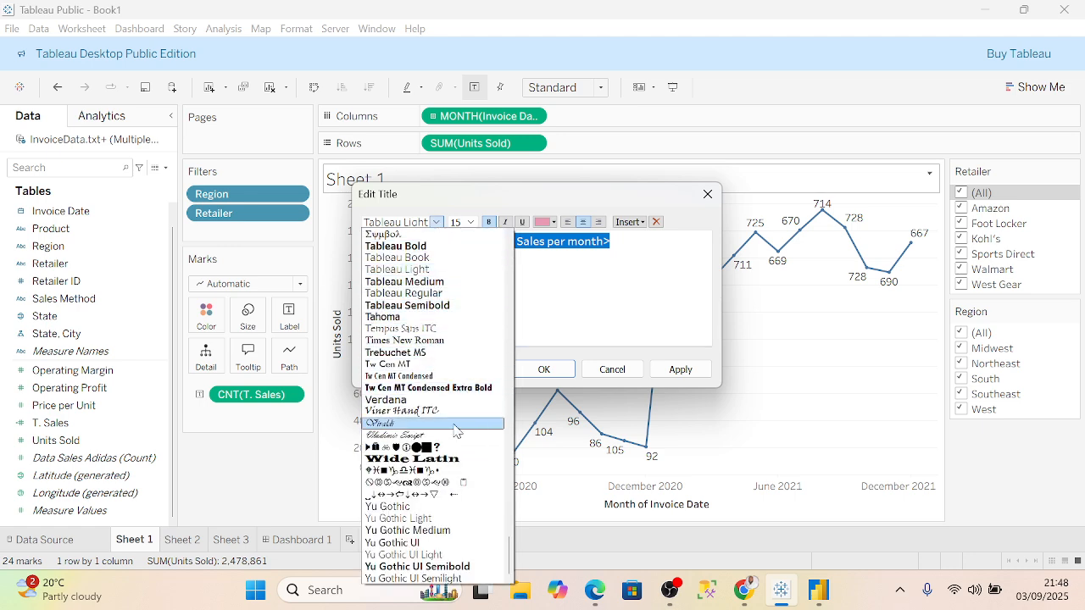
scroll(443, 402, "up", 3)
scroll(443, 400, "down", 3)
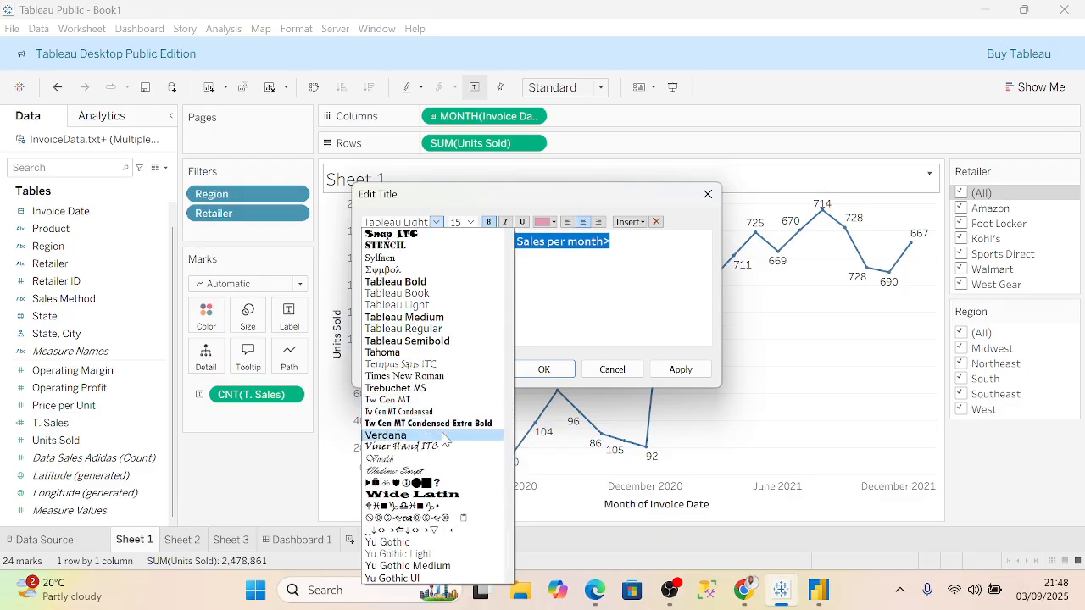
scroll(446, 451, "up", 4)
scroll(447, 451, "up", 10)
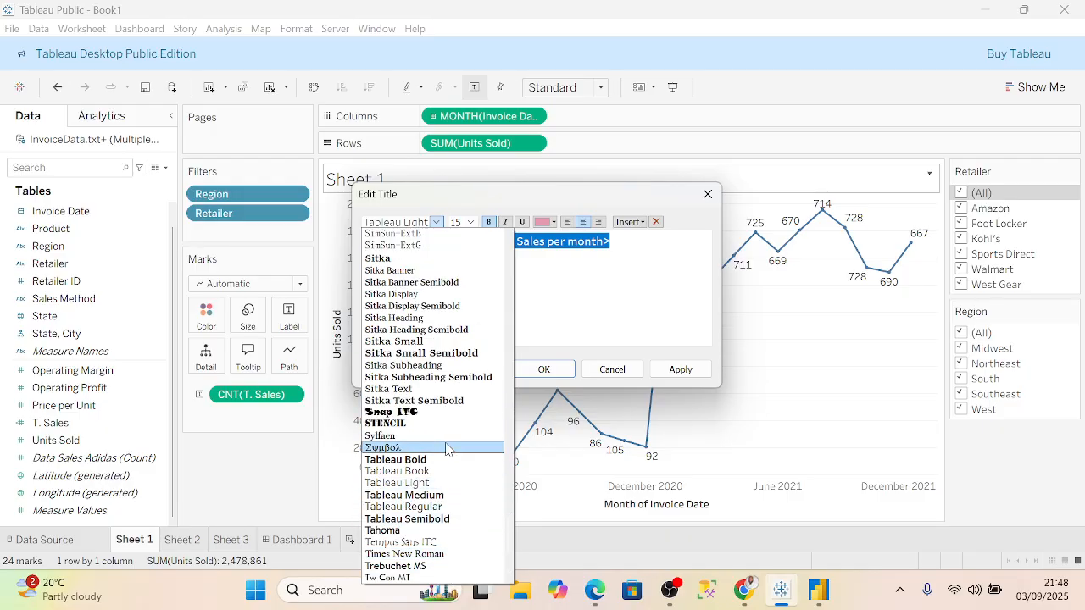
scroll(448, 432, "up", 2)
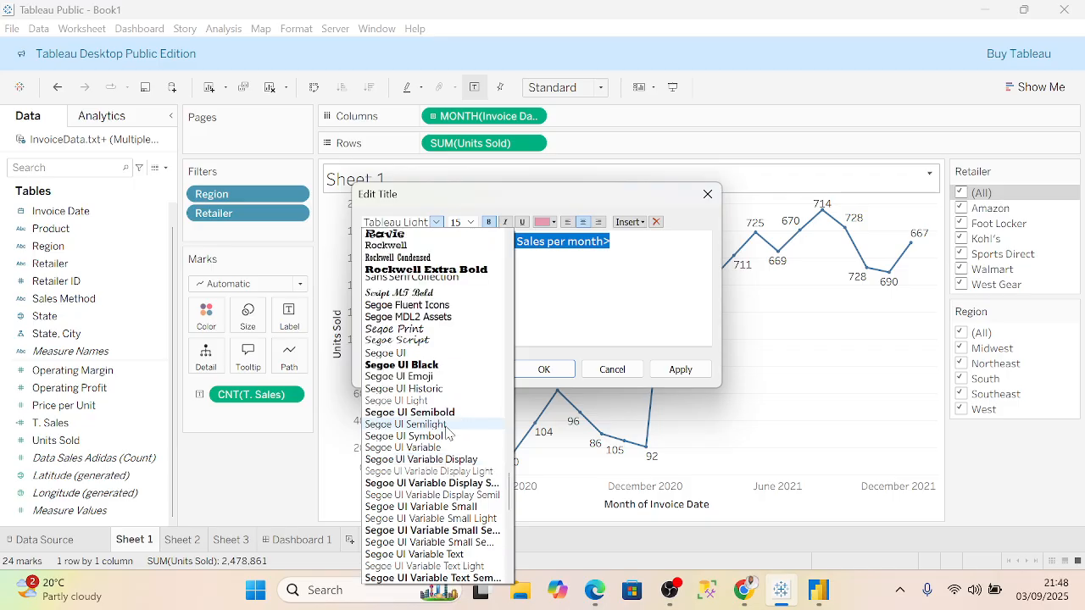
scroll(447, 431, "up", 13)
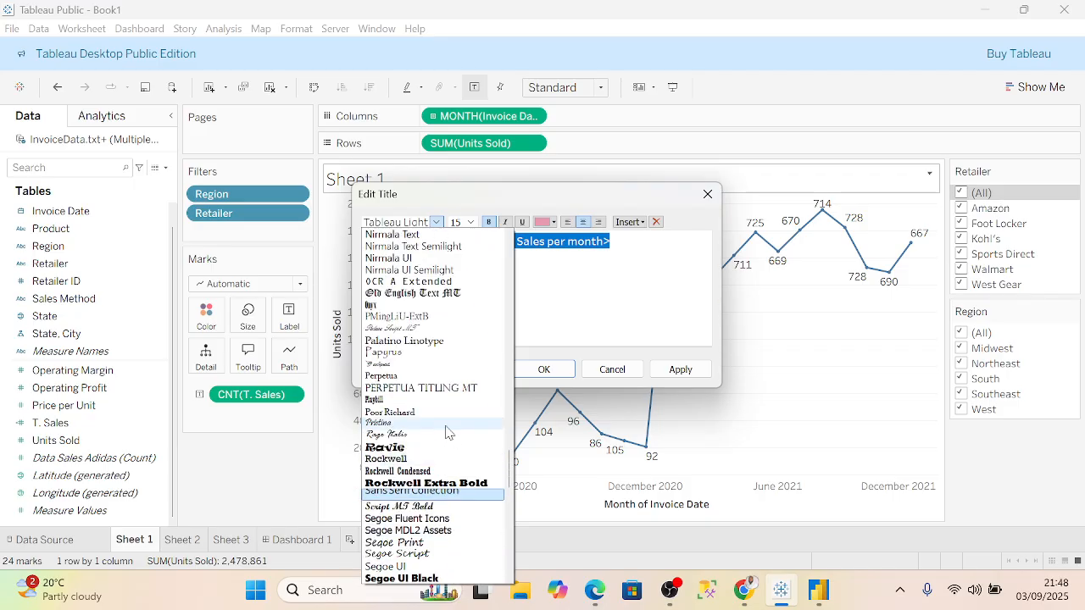
scroll(449, 428, "up", 15)
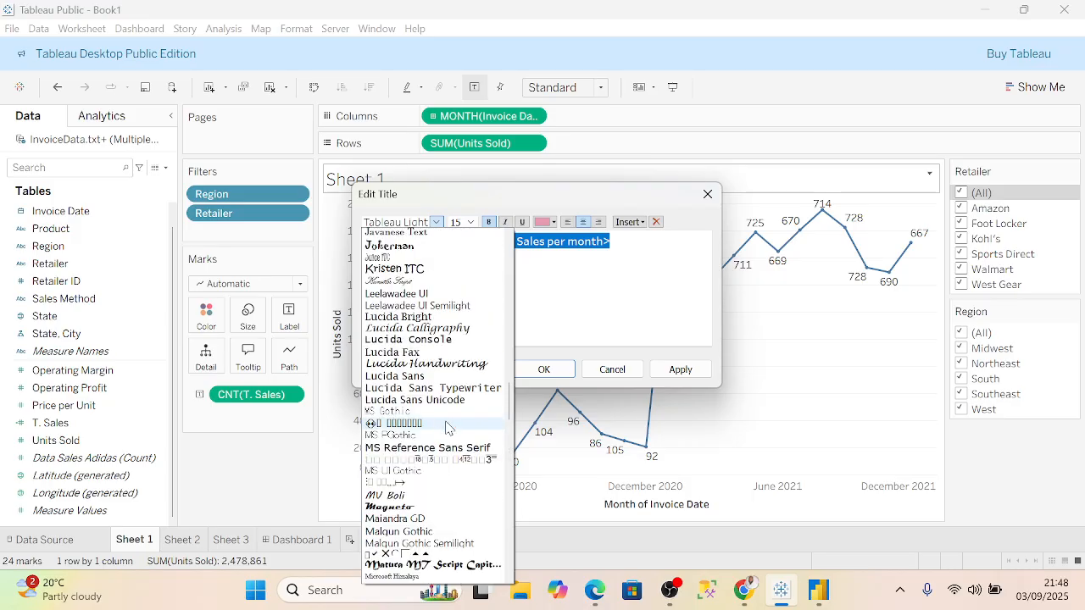
scroll(447, 427, "up", 11)
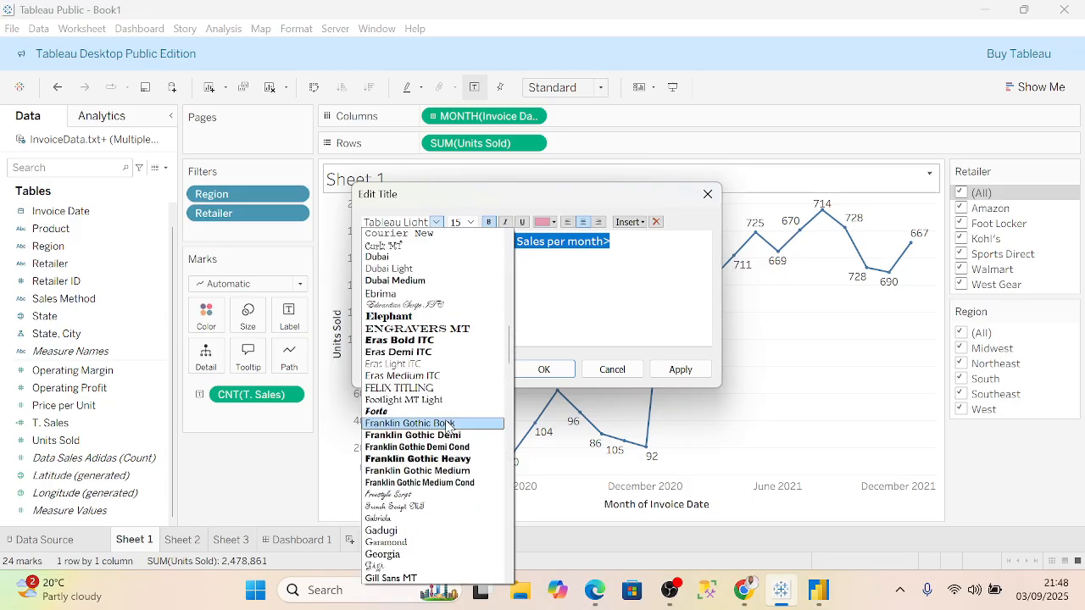
scroll(448, 426, "up", 2)
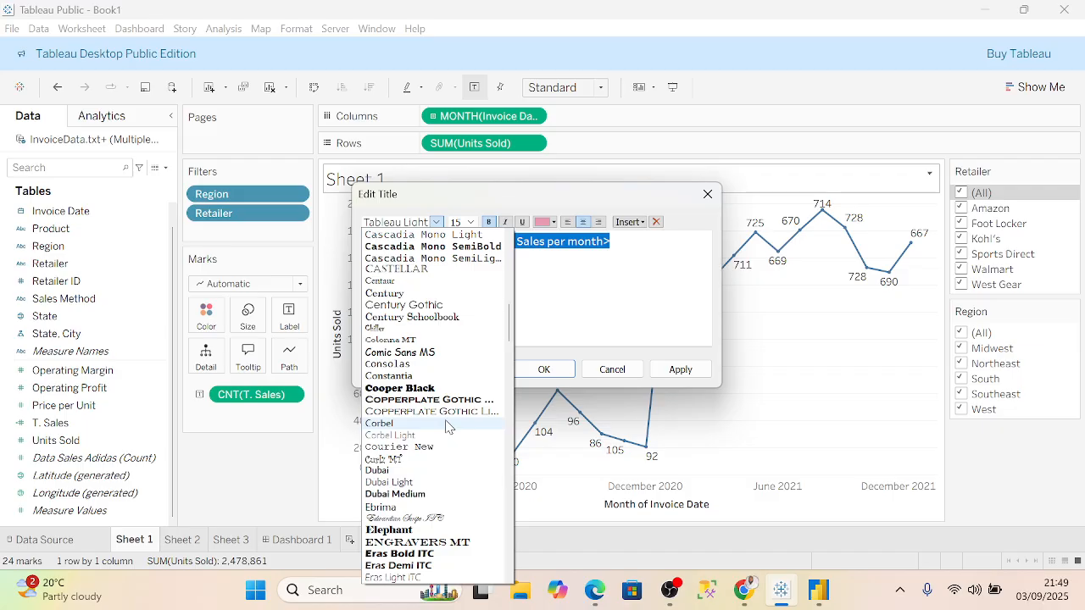
scroll(442, 413, "up", 5)
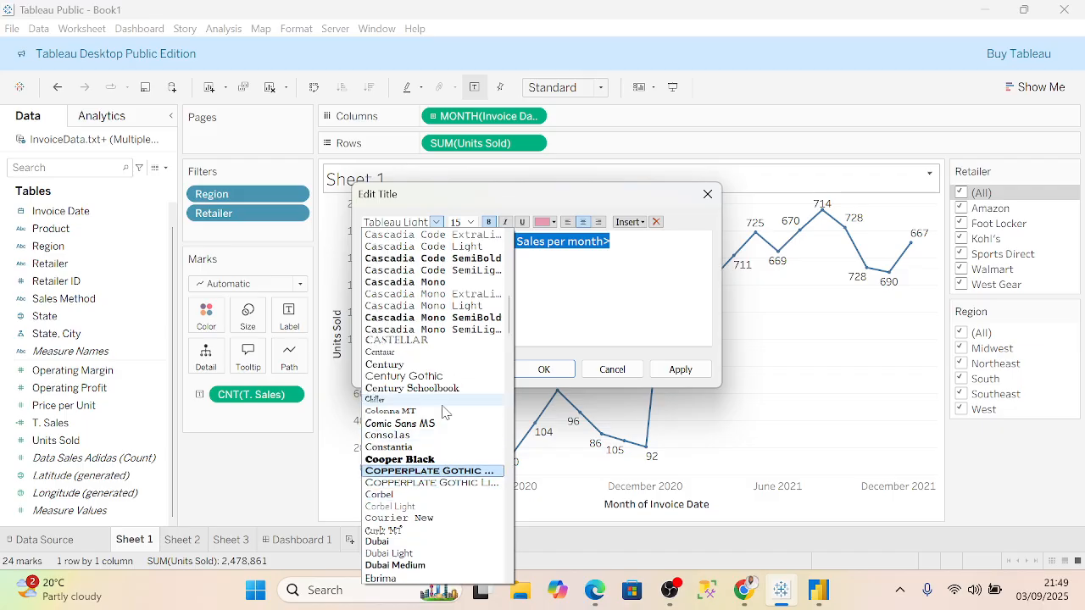
scroll(443, 413, "up", 2)
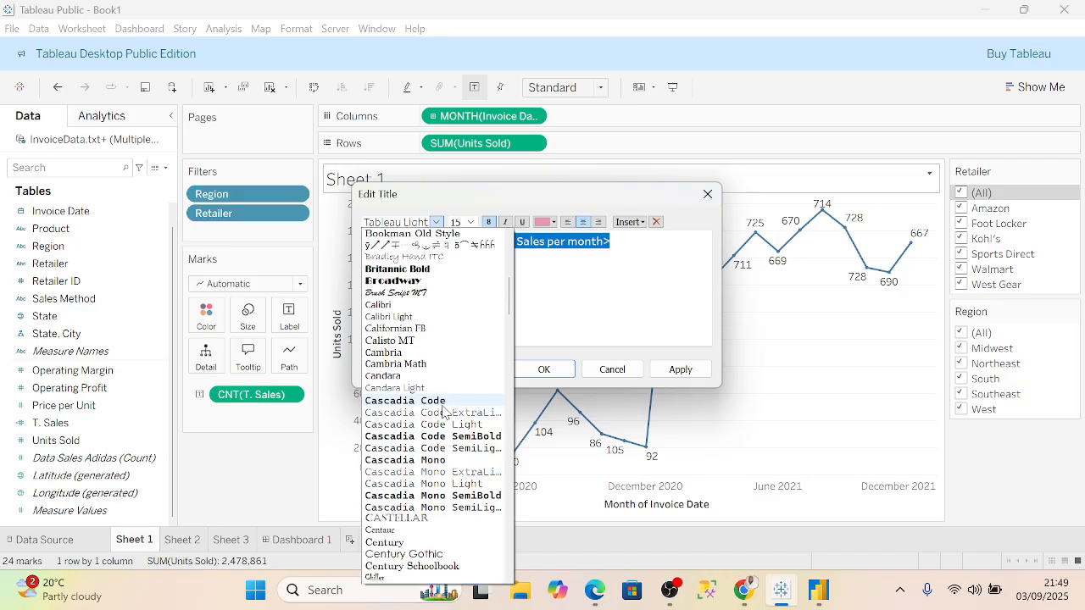
scroll(443, 412, "up", 2)
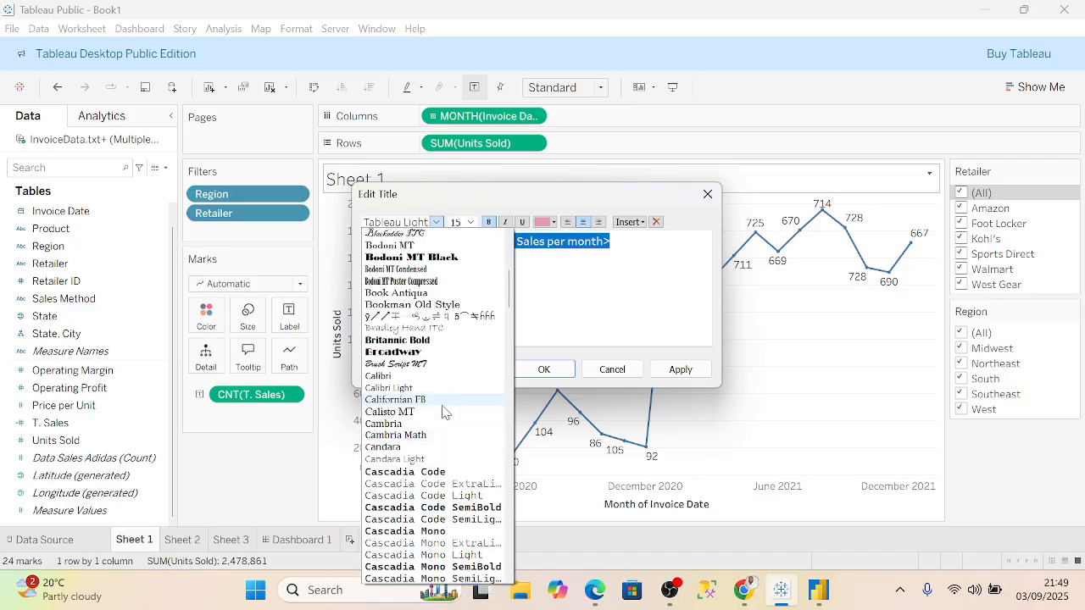
scroll(443, 413, "up", 2)
scroll(442, 413, "up", 5)
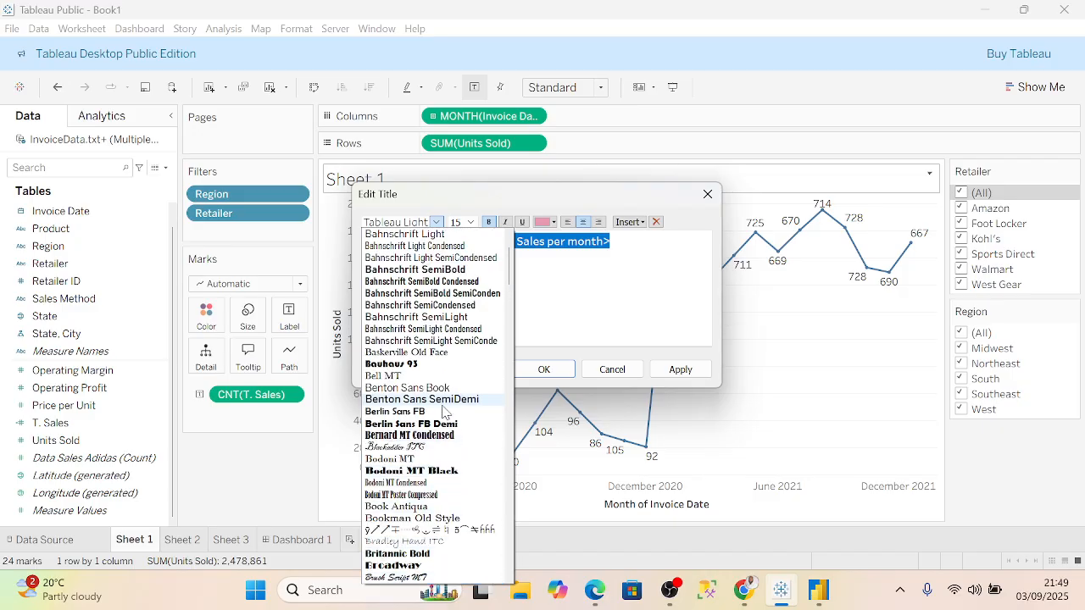
scroll(443, 413, "down", 4)
scroll(443, 413, "down", 6)
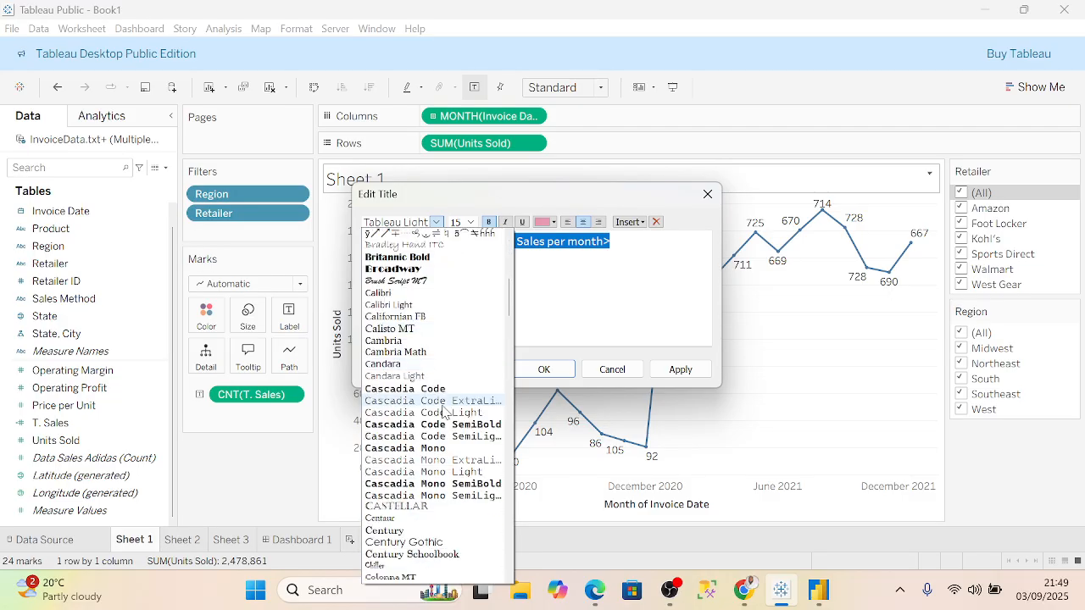
left_click(416, 555)
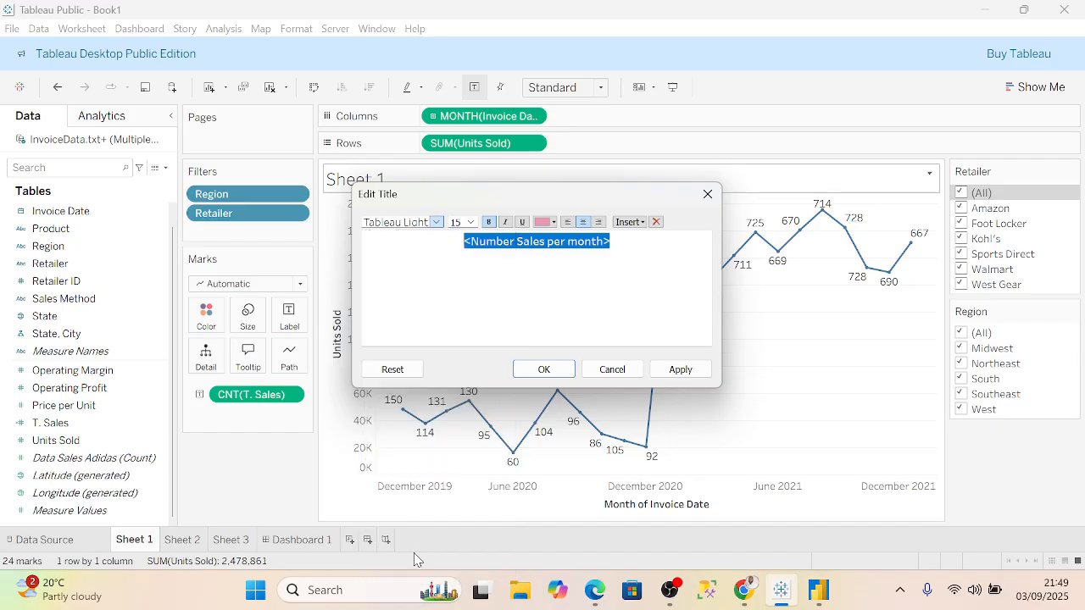
left_click(546, 371)
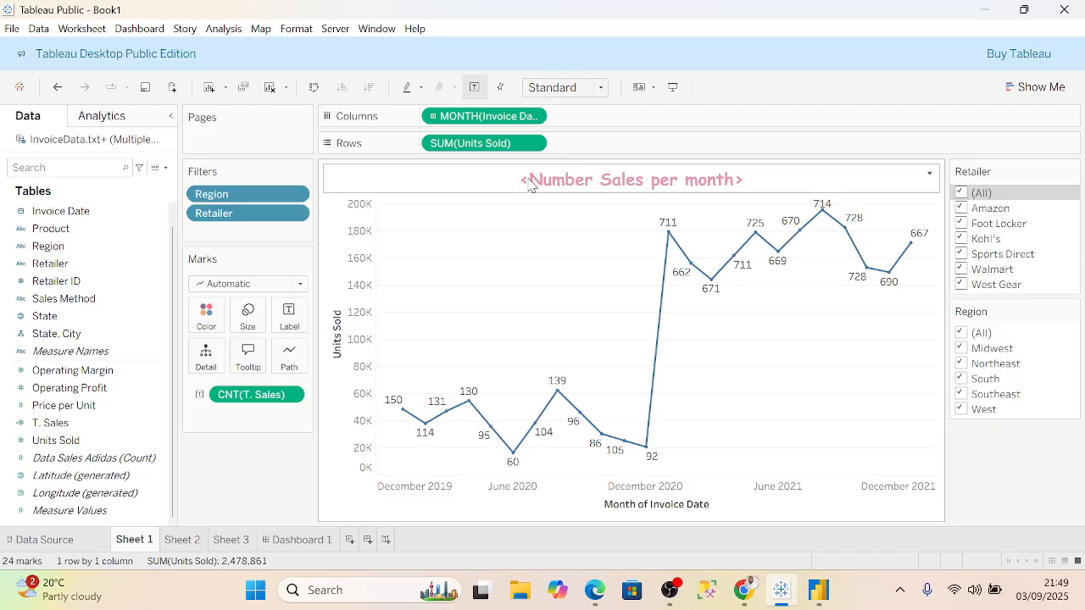
Remove the angle brackets around "Number Sales per month" in the worksheet title
double_click(739, 180)
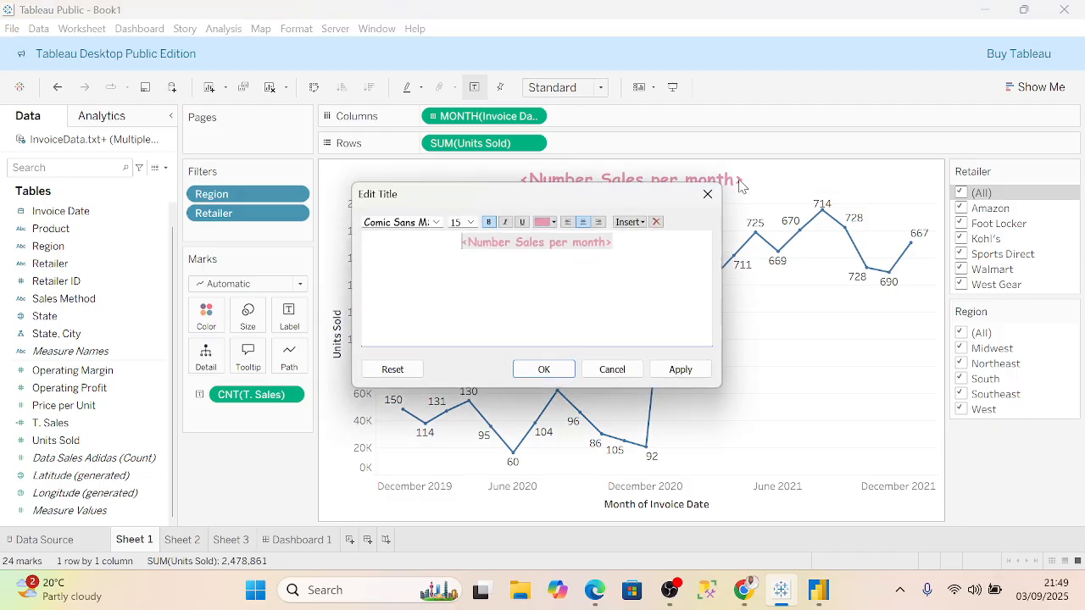
triple_click(610, 243)
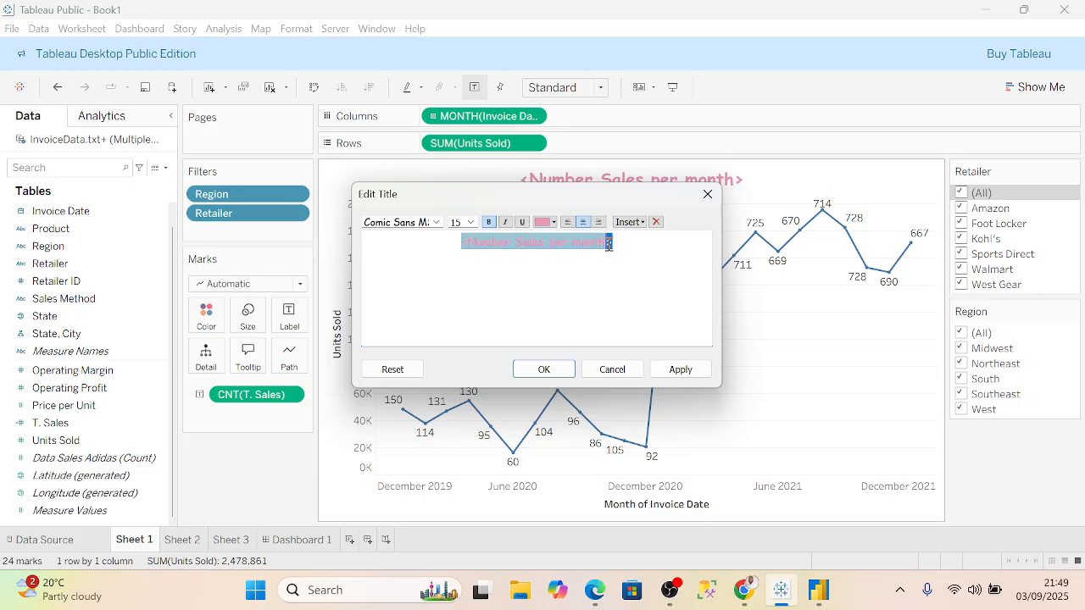
left_click(609, 242)
key("BackSpace")
left_click(472, 245)
key("BackSpace")
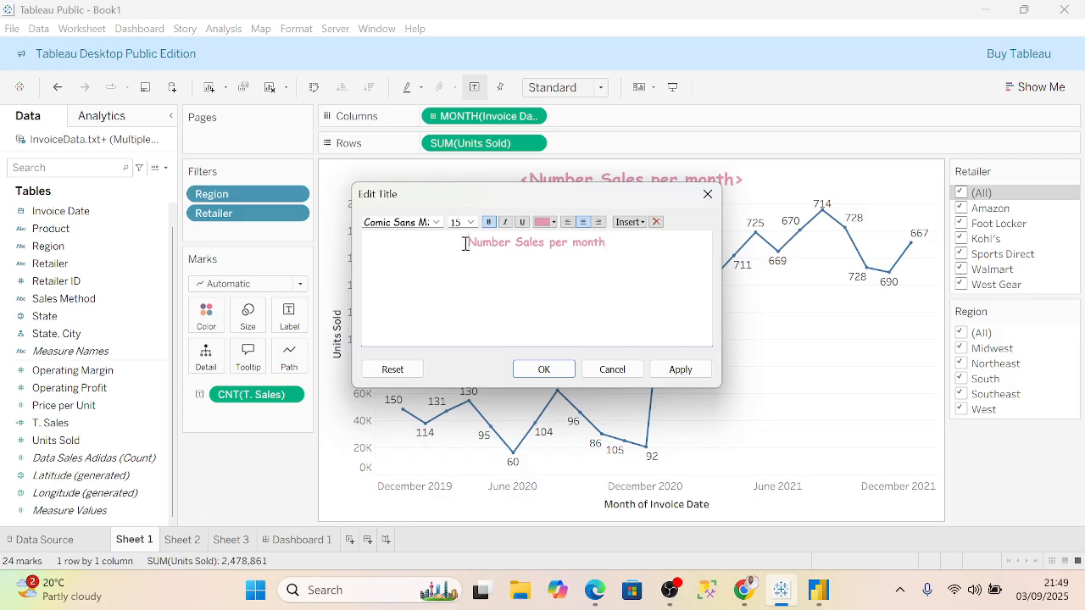
left_click(543, 369)
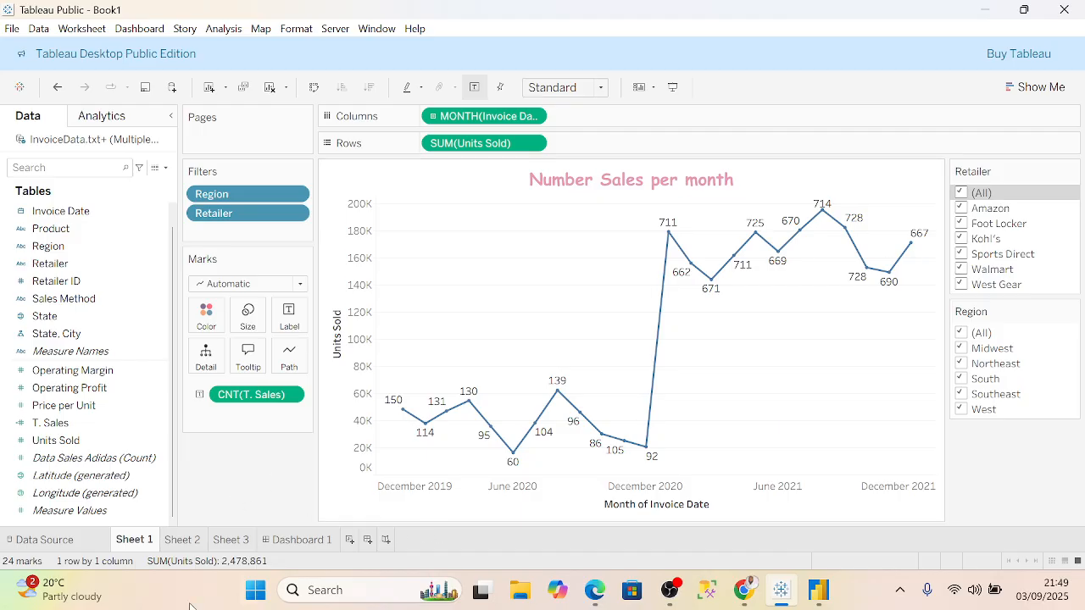
Rename Sheet 1 as "No. of Sales" and return to that sheet
right_click(149, 544)
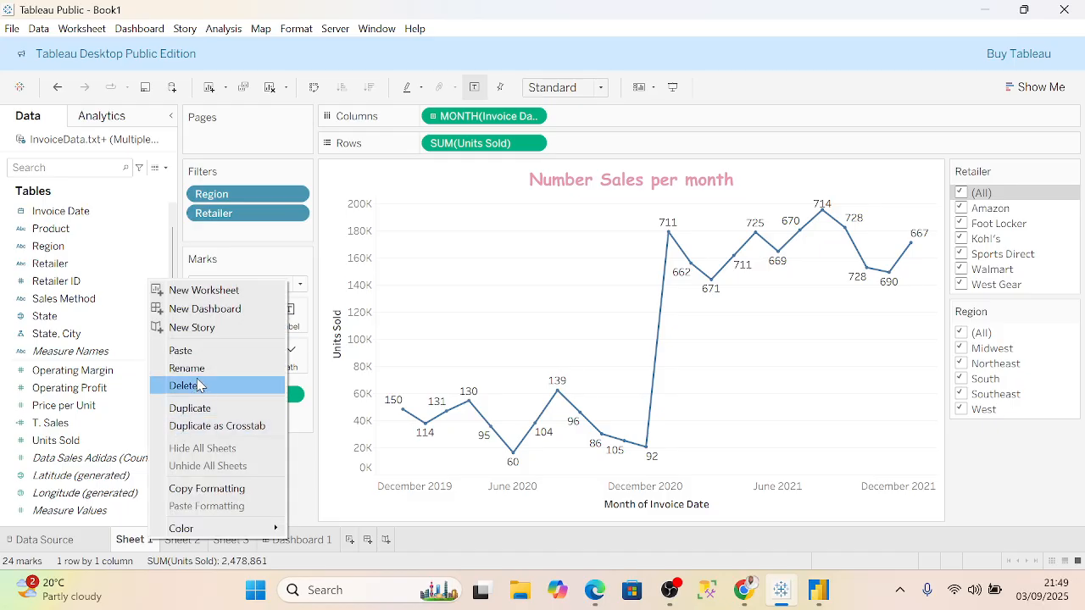
left_click(199, 371)
type("No. of")
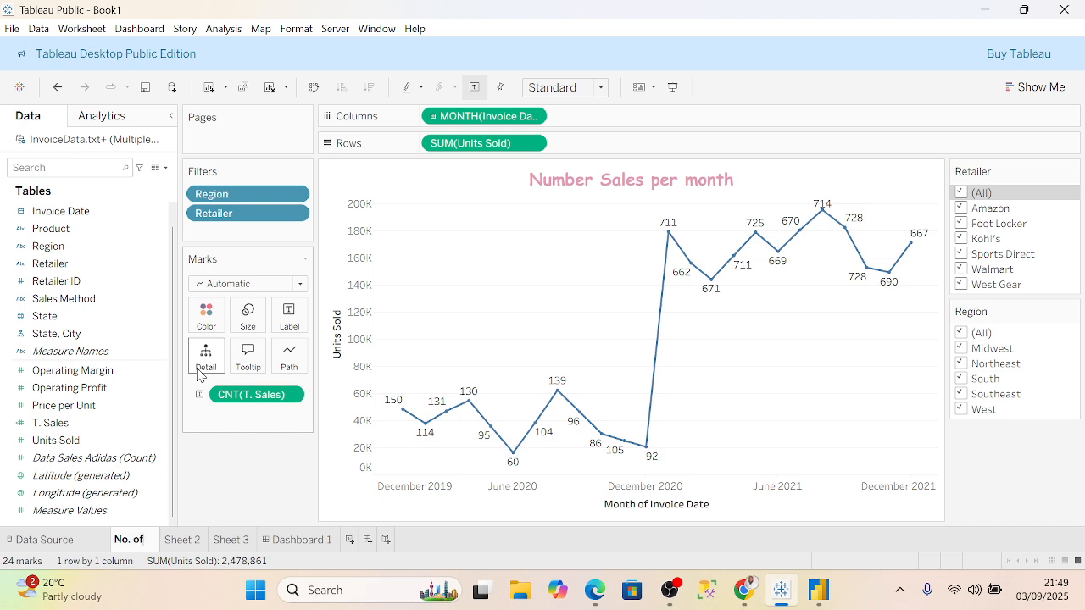
type(" S")
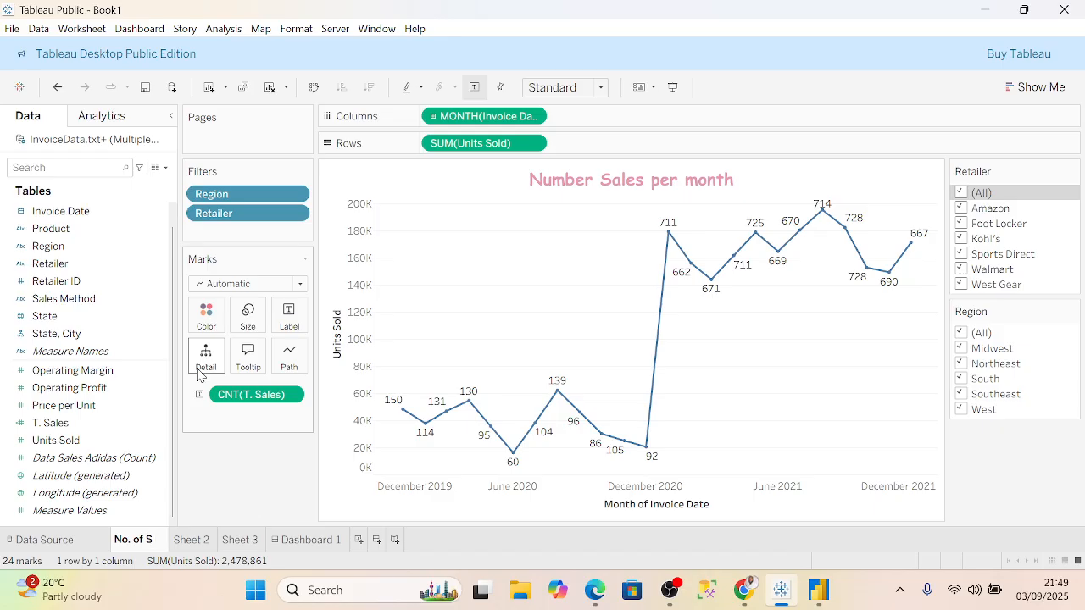
type("les")
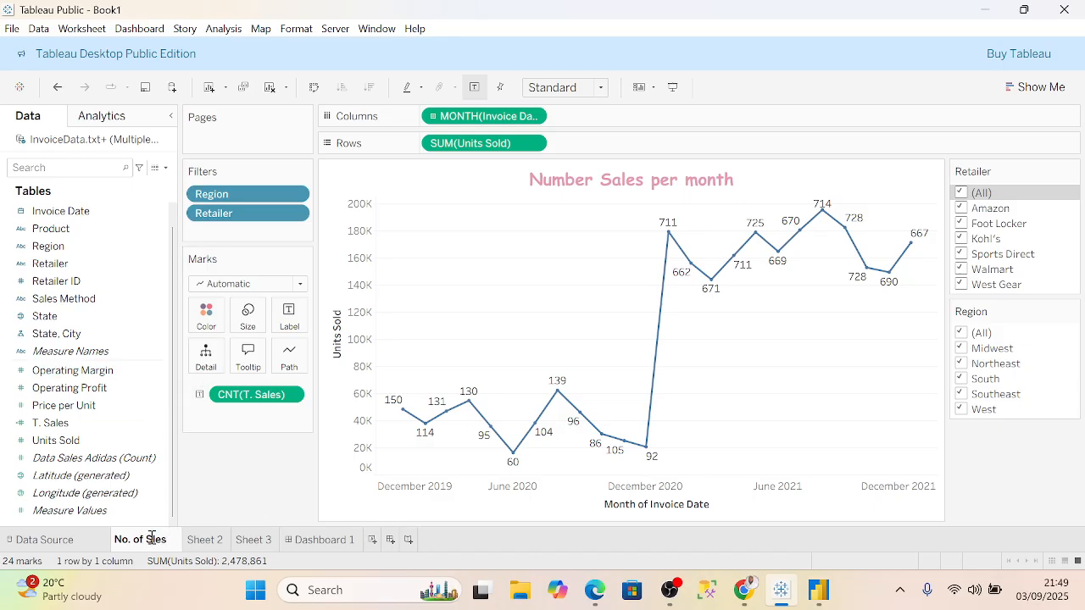
type("a")
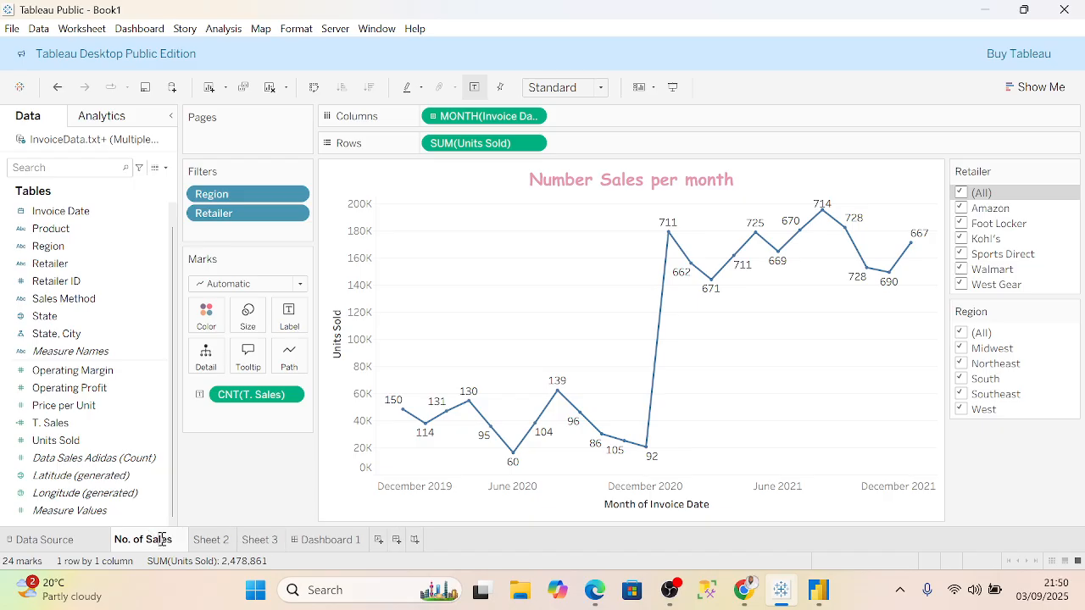
left_click(216, 543)
left_click(155, 540)
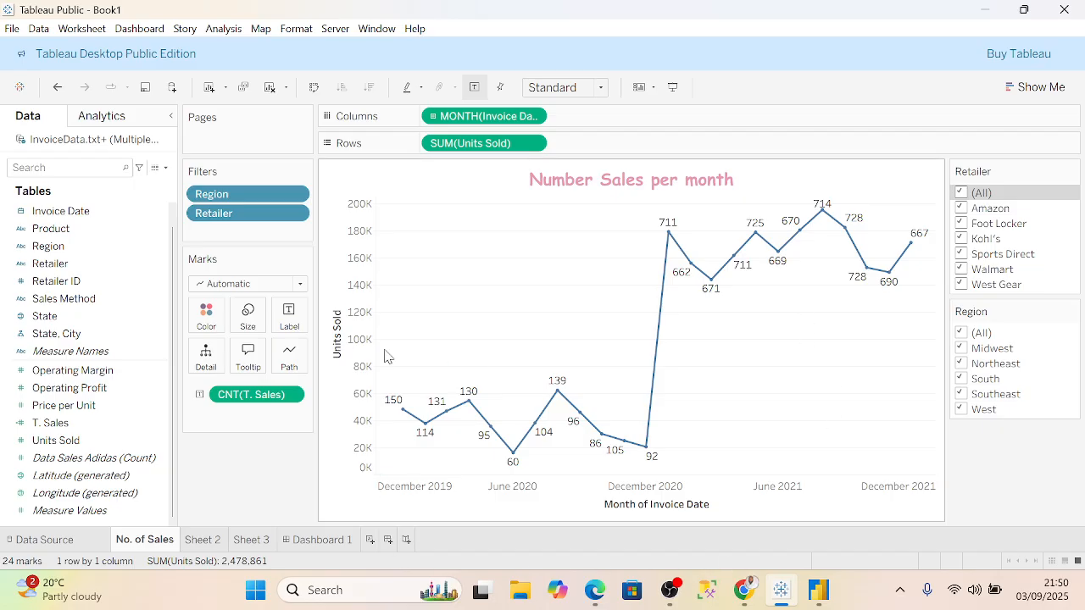
Compare the No. of Sales worksheet with Sheet 2, preview Dashboard 1, and return to No. of Sales
left_click(205, 547)
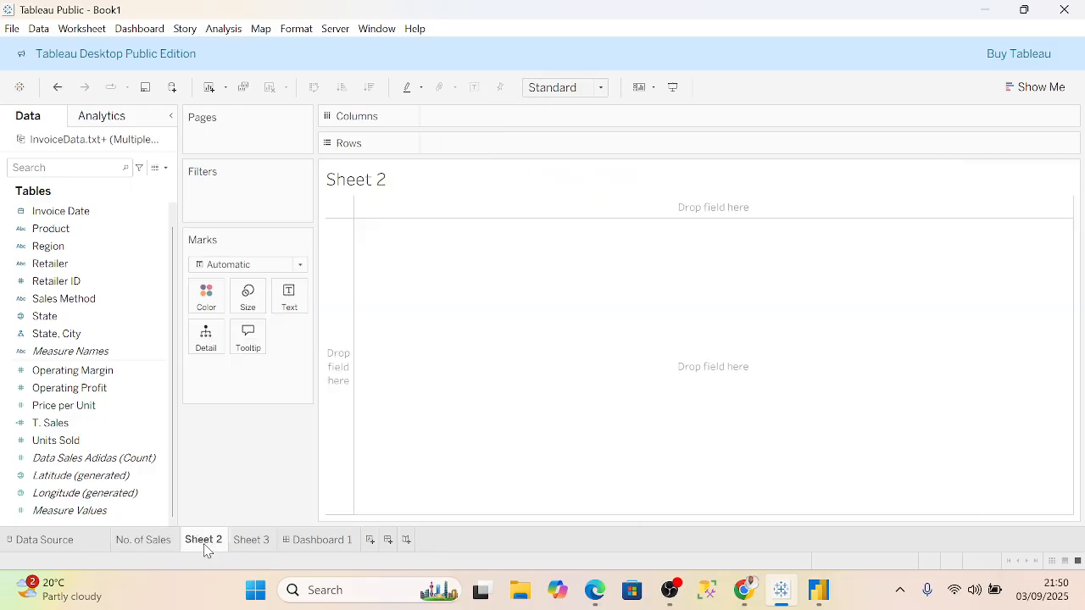
left_click(168, 546)
left_click(200, 546)
left_click(170, 547)
left_click(208, 547)
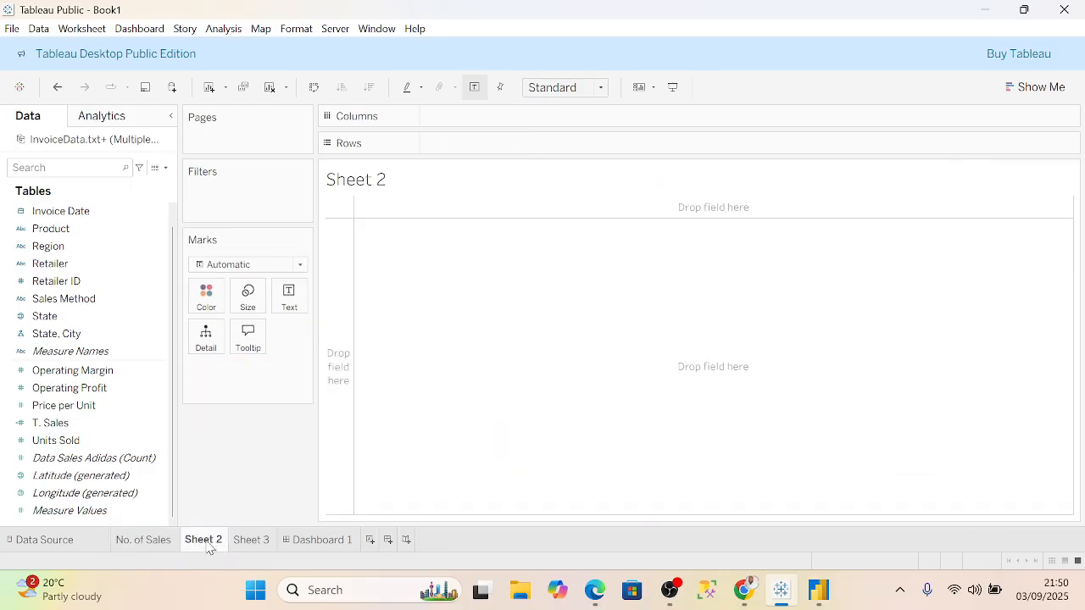
left_click(156, 543)
left_click(199, 547)
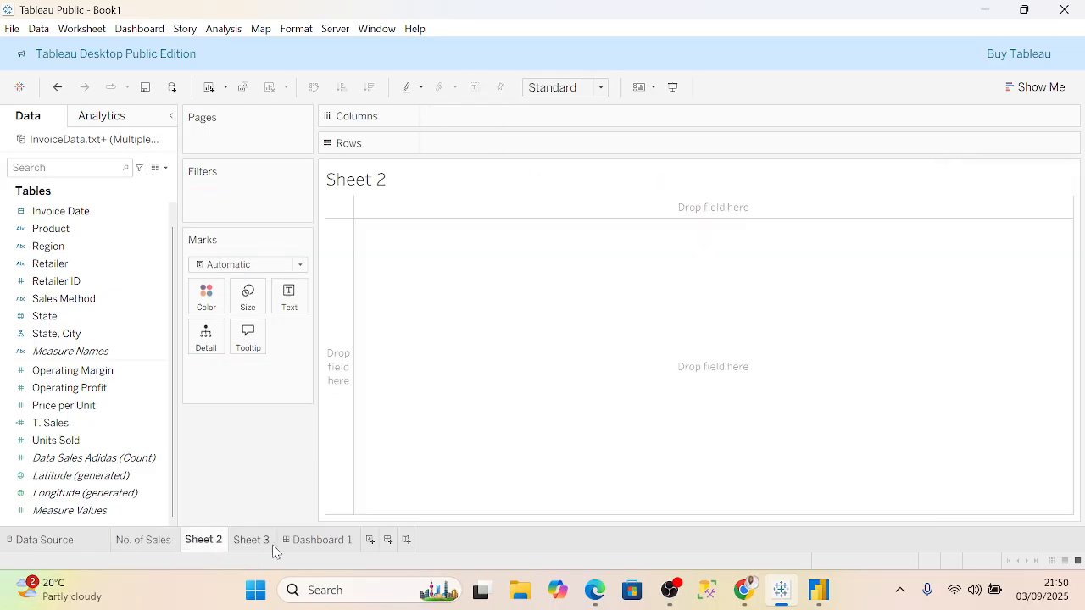
mouse_move(318, 545)
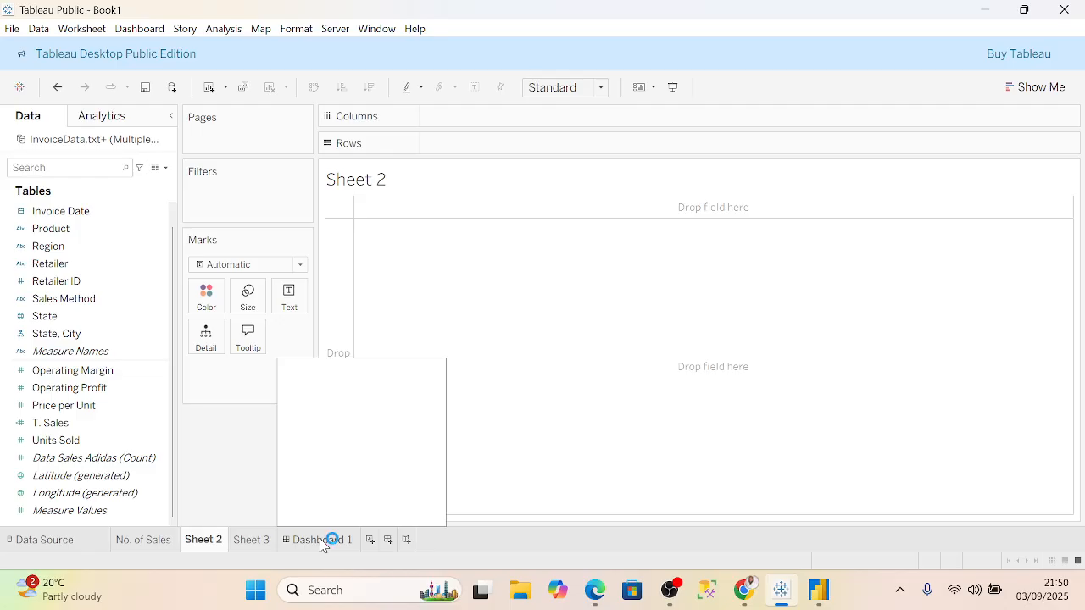
left_click(135, 542)
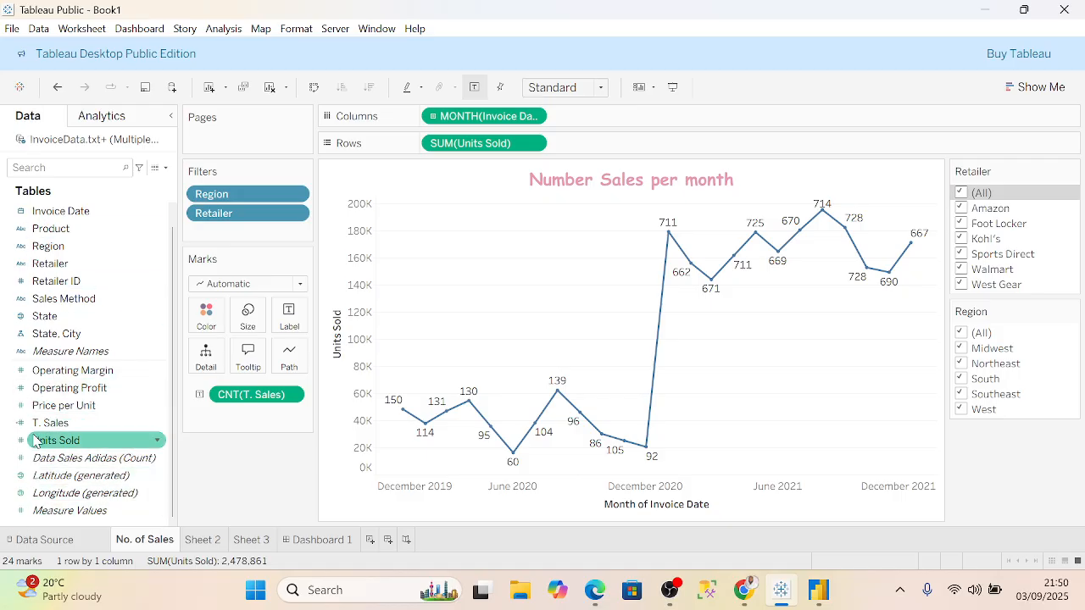
View the available data source connections for files and servers, and close the list without connecting
left_click(171, 88)
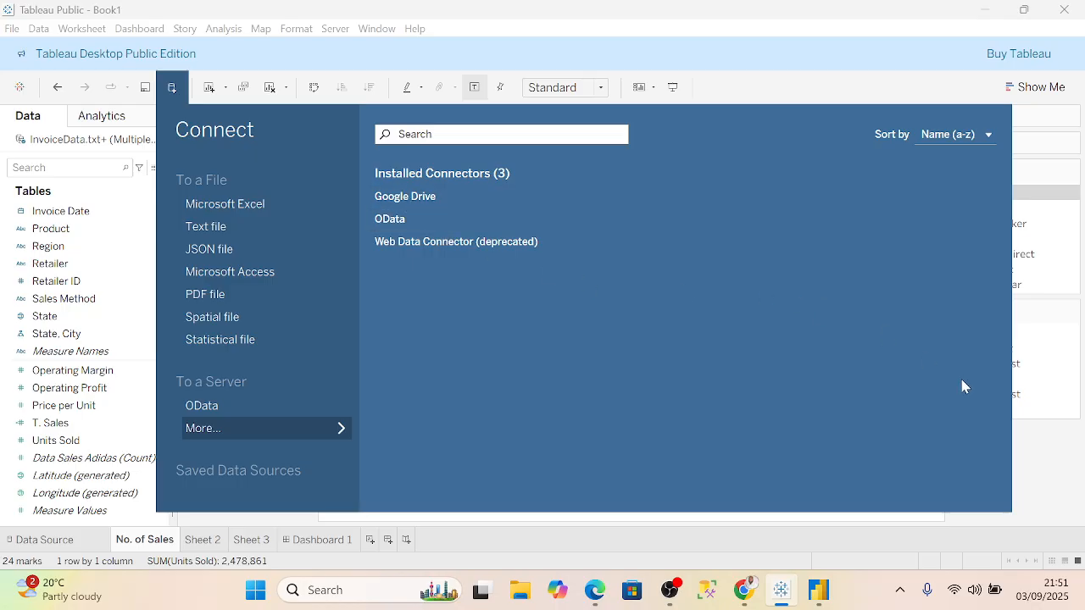
left_click(1054, 473)
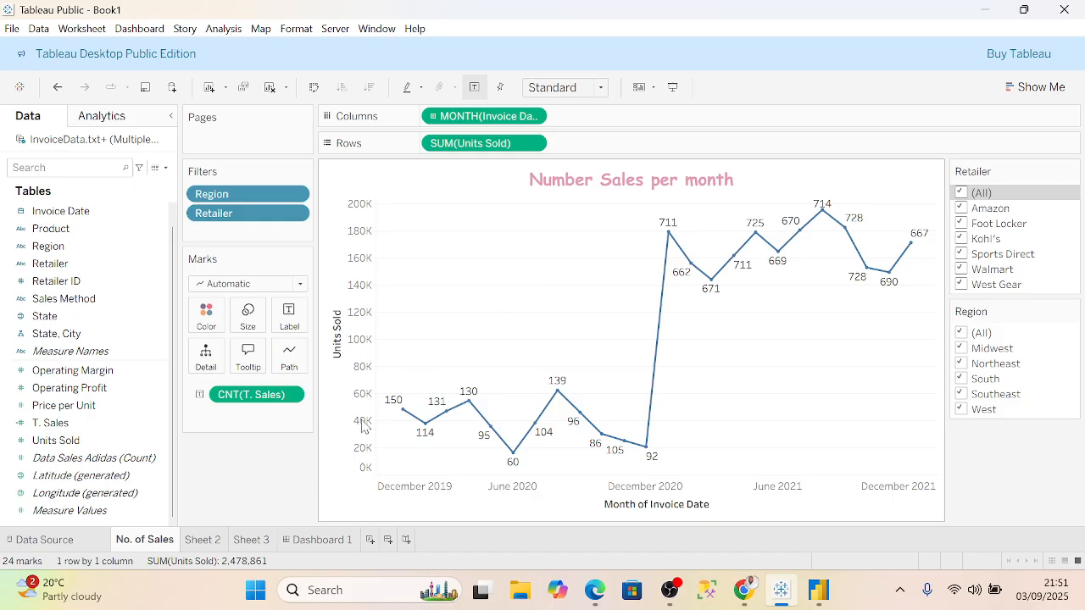
Display Sheet 2 and switch to the untitled report in Power BI Desktop
left_click(201, 541)
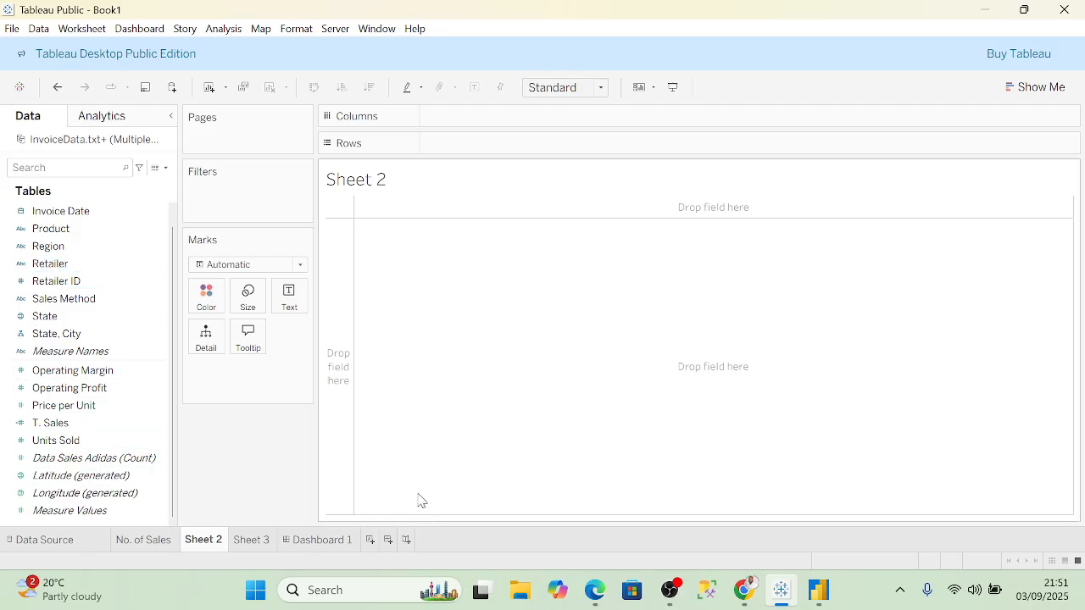
left_click(818, 590)
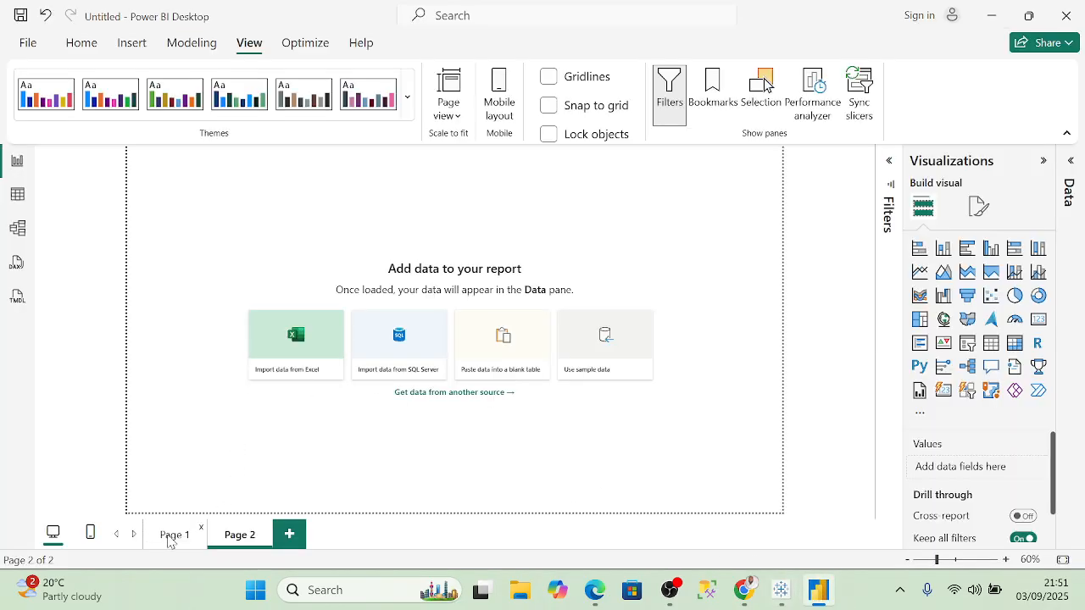
Show Page 1 of the Power BI report, close Power BI Desktop without saving, and return to Tableau's Sheet 2
left_click(169, 539)
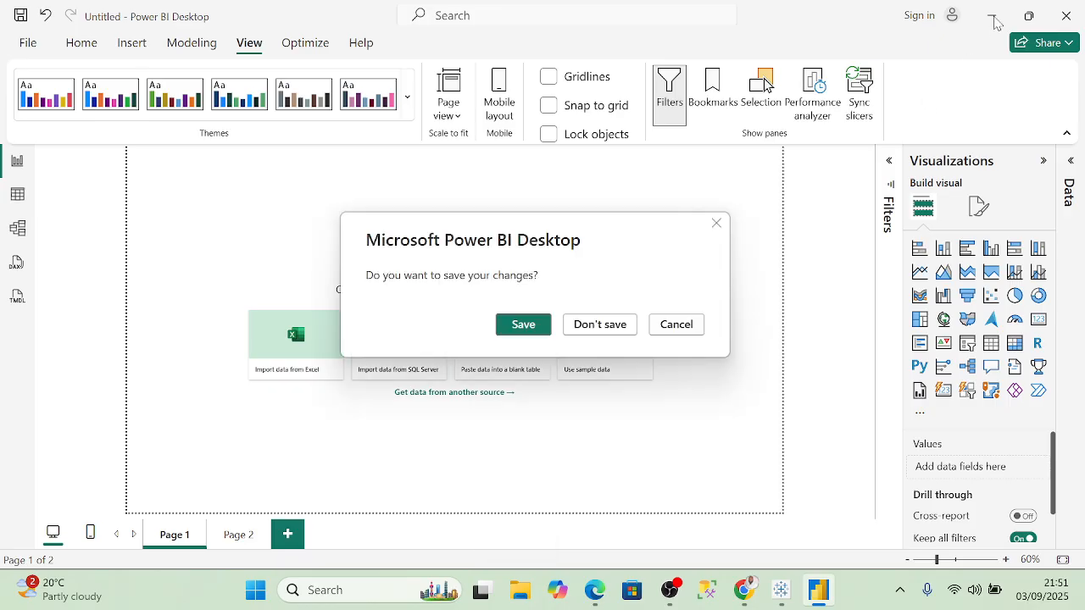
left_click(628, 325)
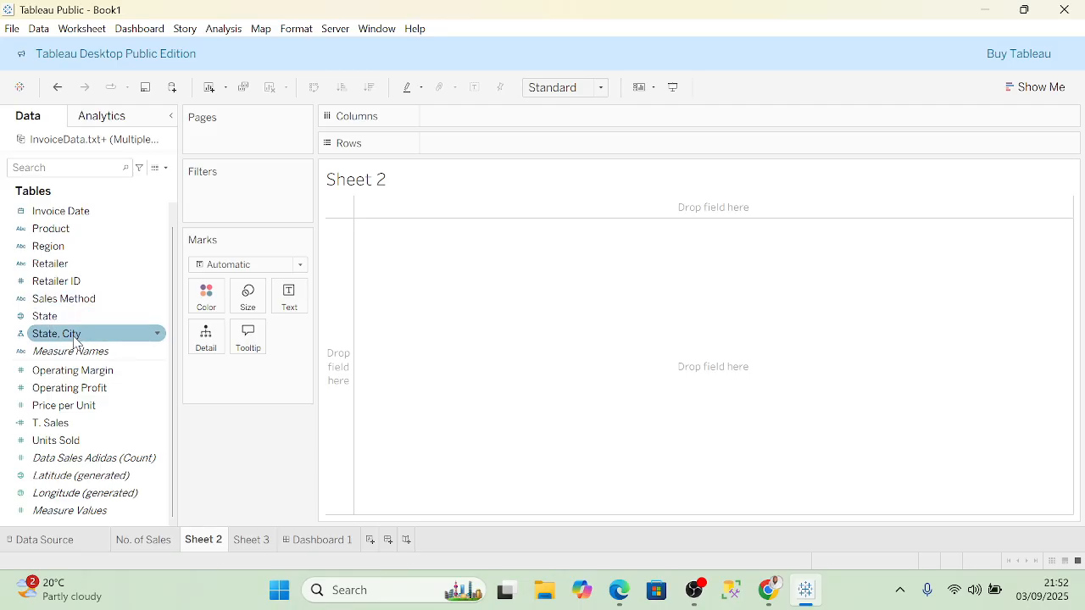
Try to plot State from the State, City hierarchy on Sheet 2 as a filled map
left_click_drag(69, 327, 409, 309)
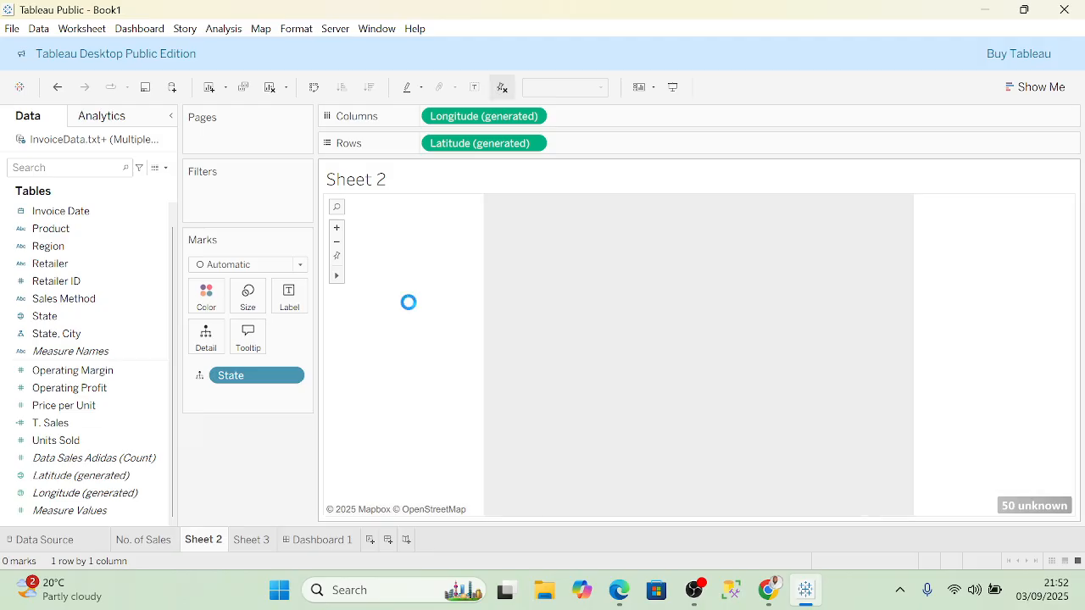
left_click(1041, 87)
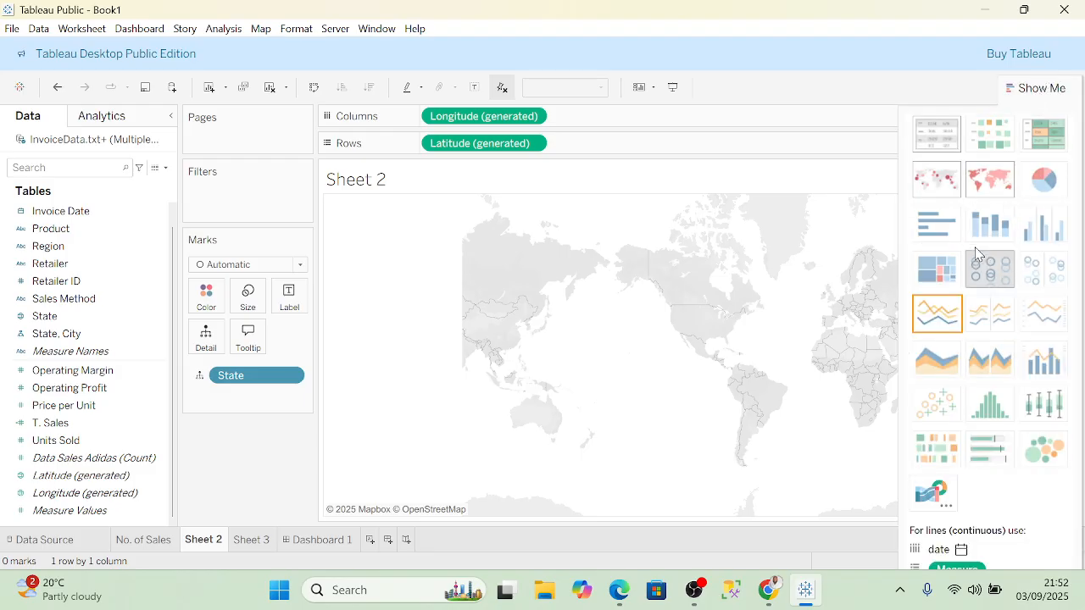
left_click(992, 193)
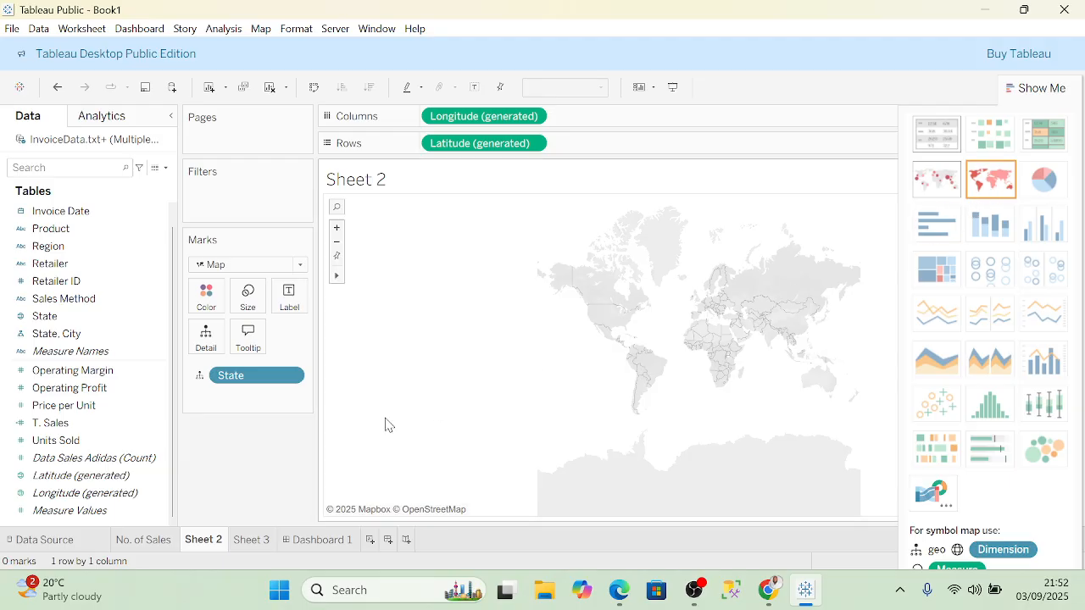
Try to shade the state map by T. Sales by assigning the measure to the map's color
left_click(89, 441)
left_click(75, 429)
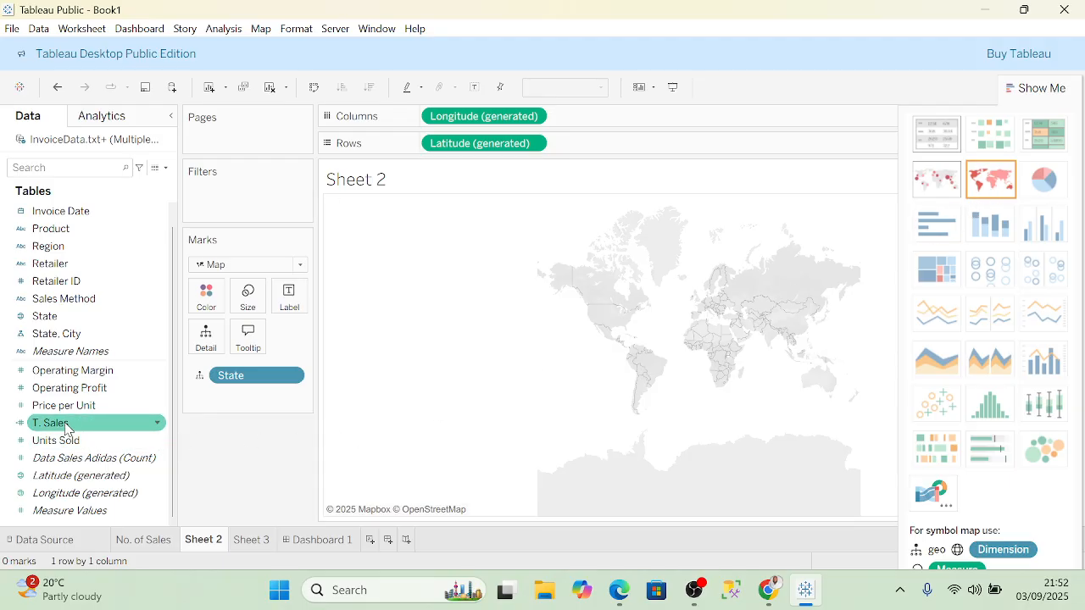
left_click_drag(66, 428, 508, 320)
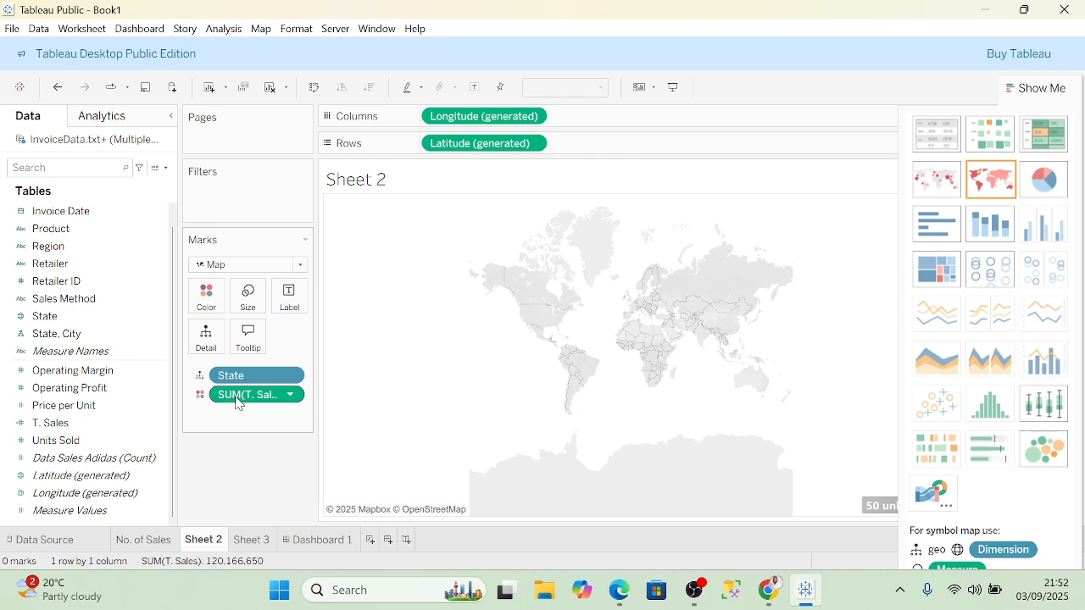
left_click_drag(237, 397, 212, 299)
scroll(630, 339, "up", 2)
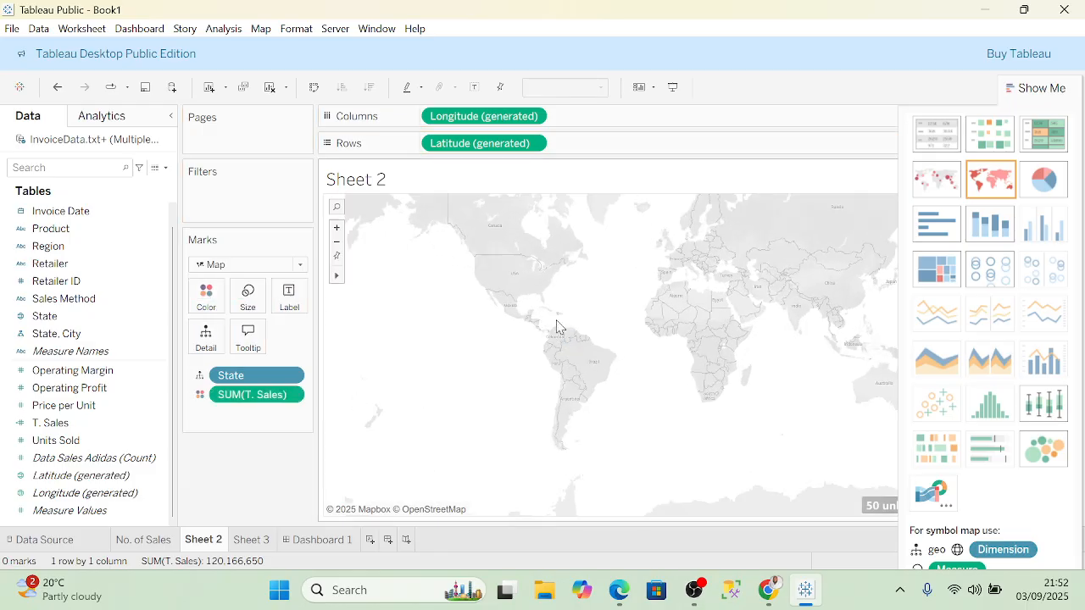
left_click_drag(557, 327, 602, 382)
scroll(580, 373, "up", 1)
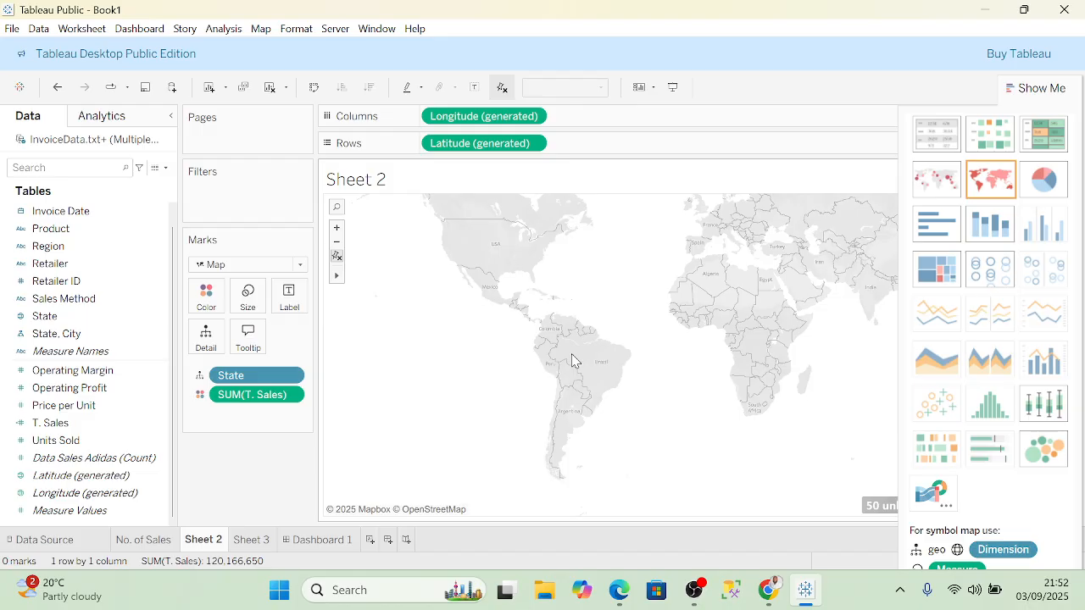
Try a symbol map instead and add T. Sales to its label and detail
left_click(933, 180)
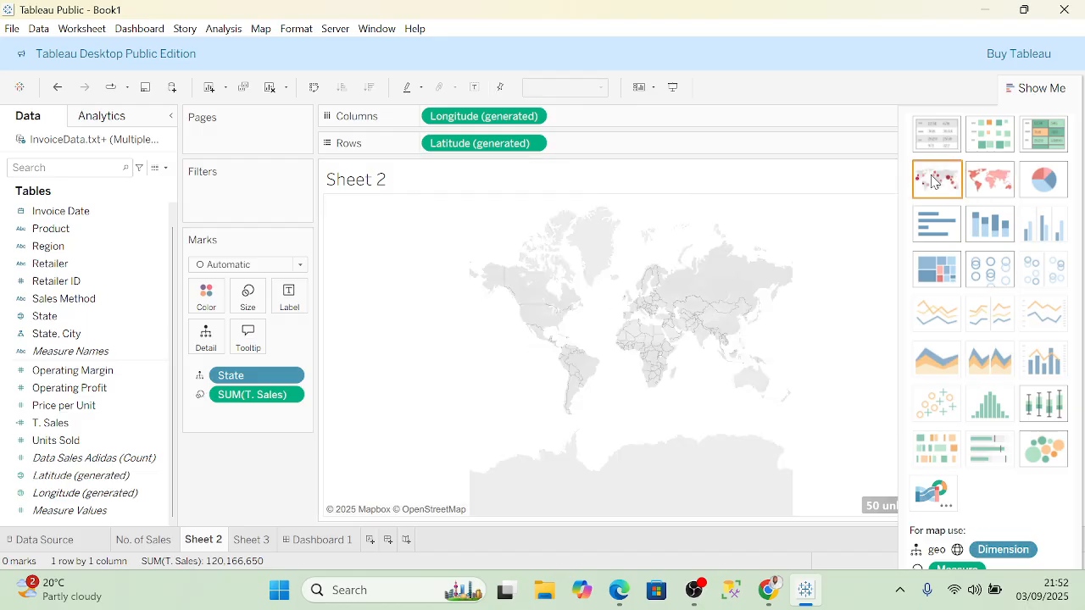
scroll(651, 309, "up", 1)
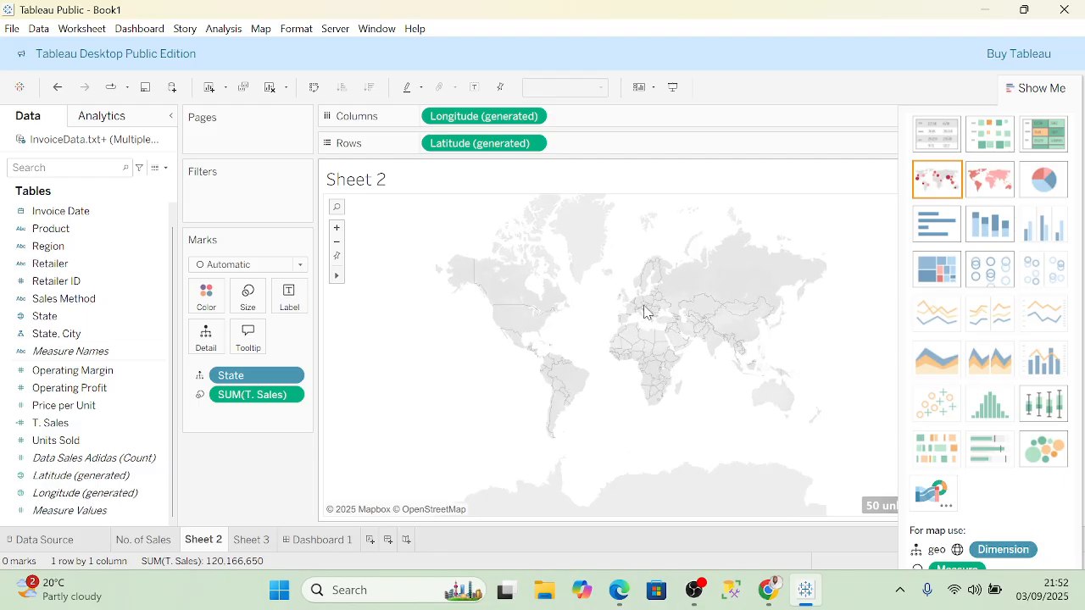
left_click(69, 443)
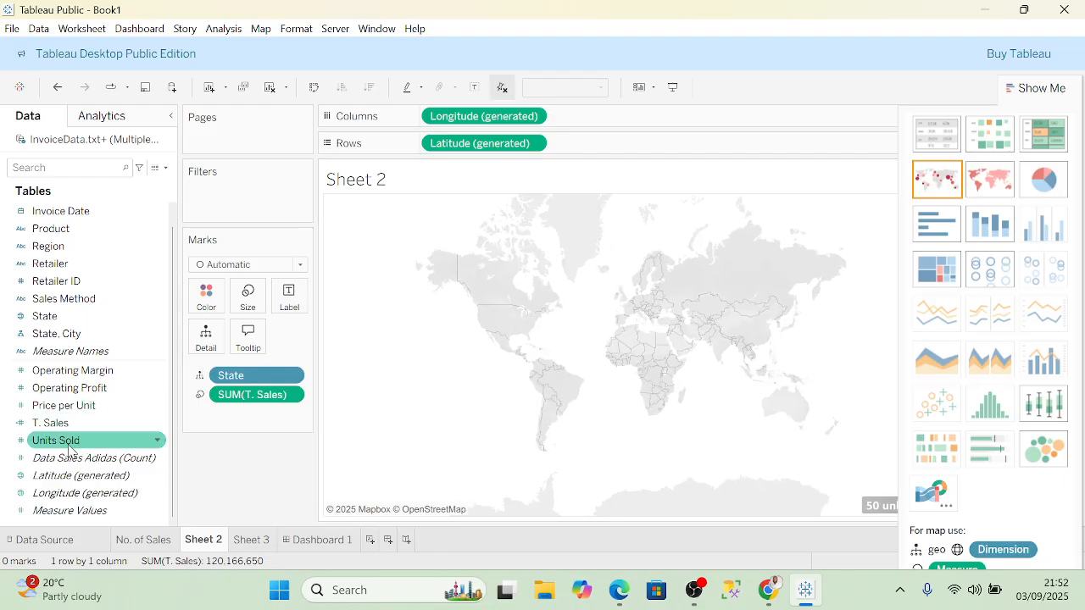
left_click_drag(51, 423, 287, 303)
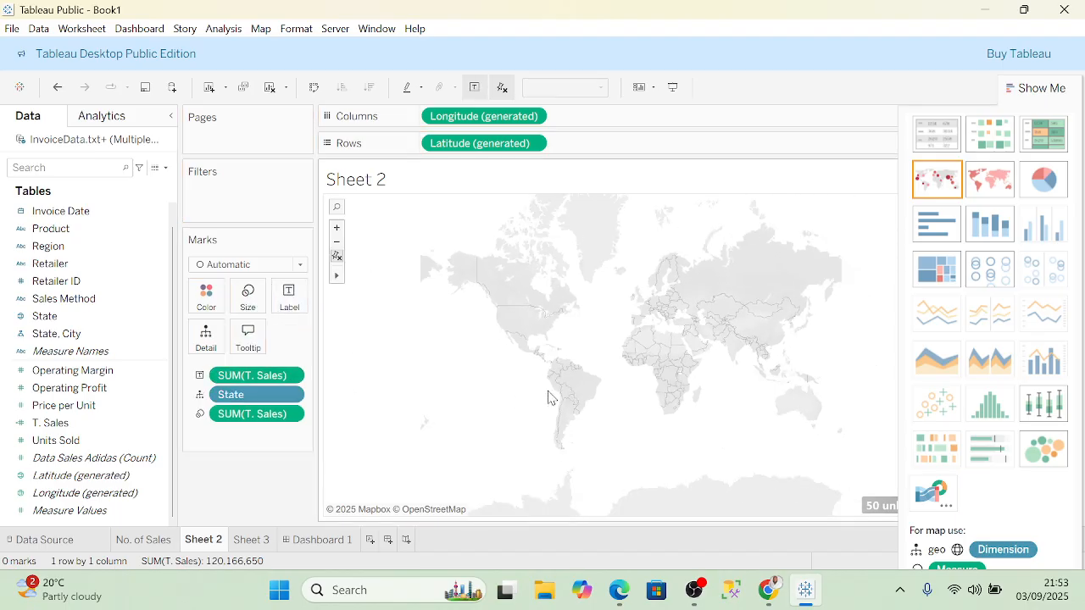
left_click(60, 444)
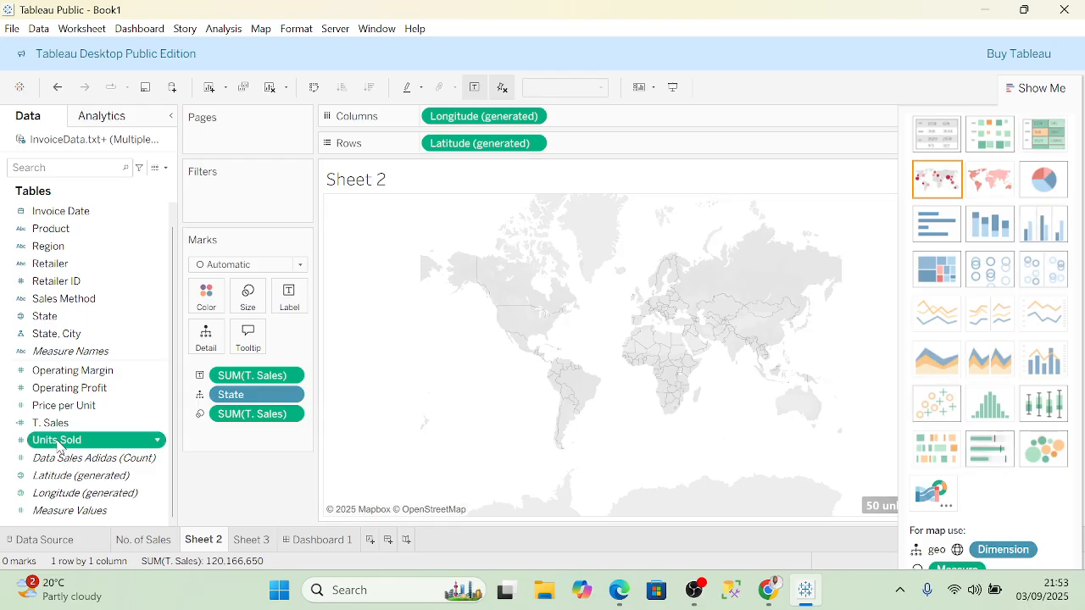
left_click_drag(51, 423, 203, 351)
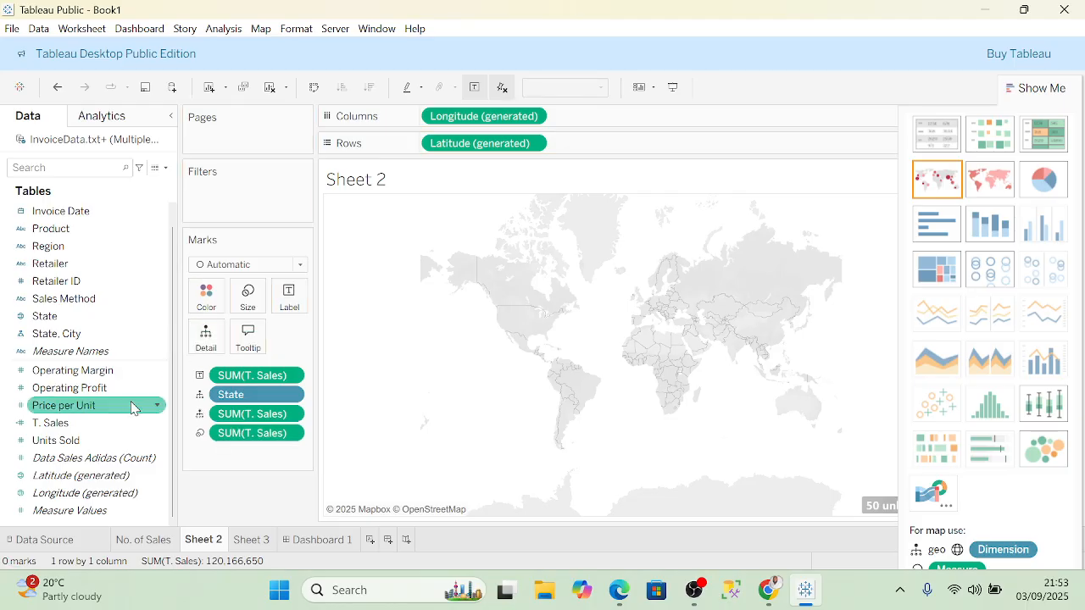
left_click_drag(151, 421, 246, 301)
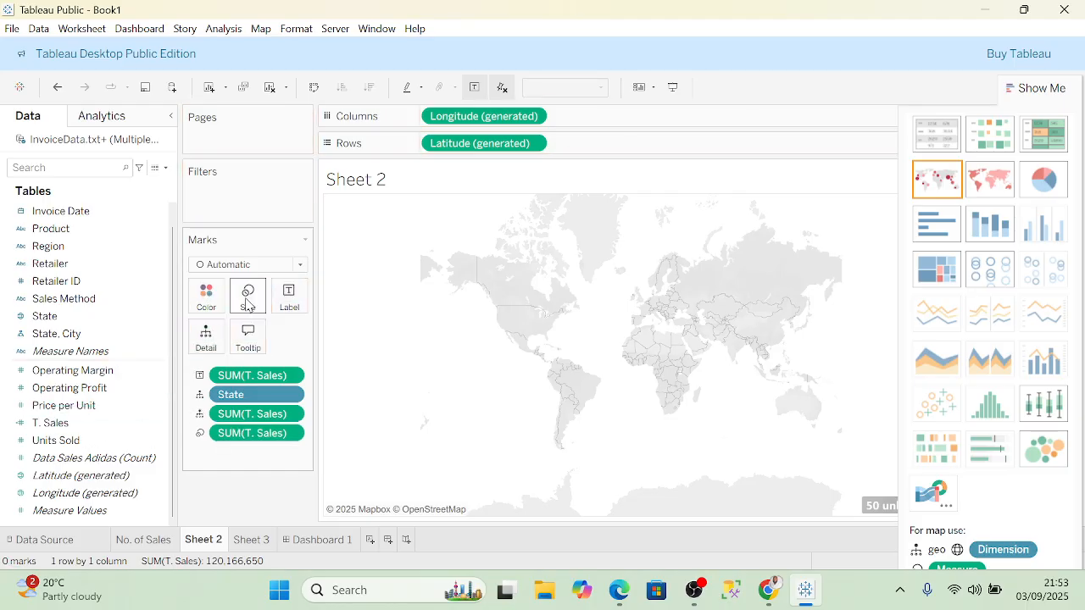
scroll(625, 407, "up", 2)
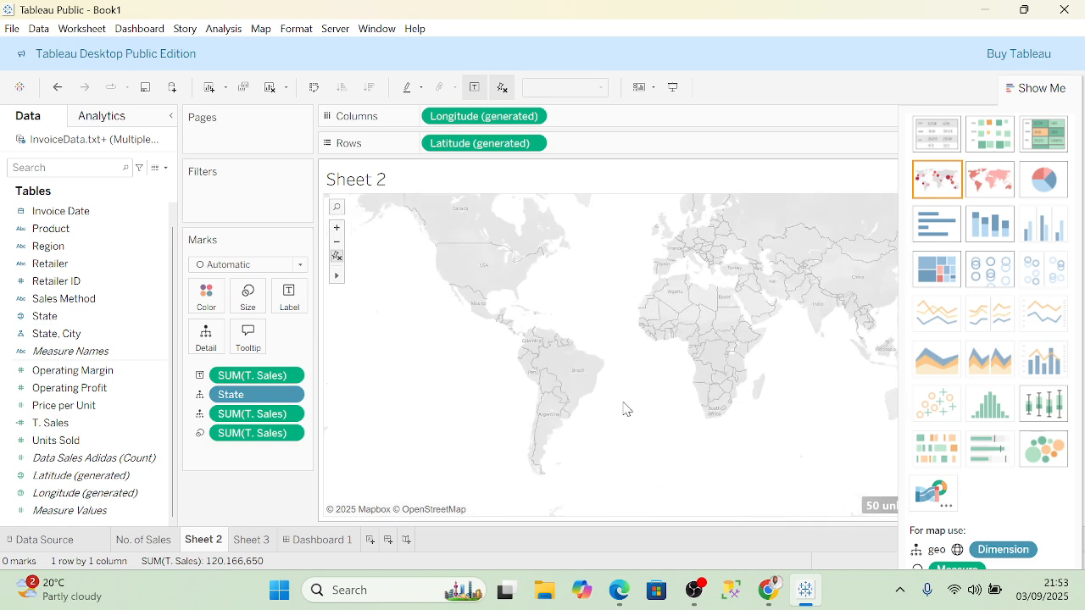
Try the filled map for T. Sales by State again, inspect it, and revert to the symbol map
left_click(990, 180)
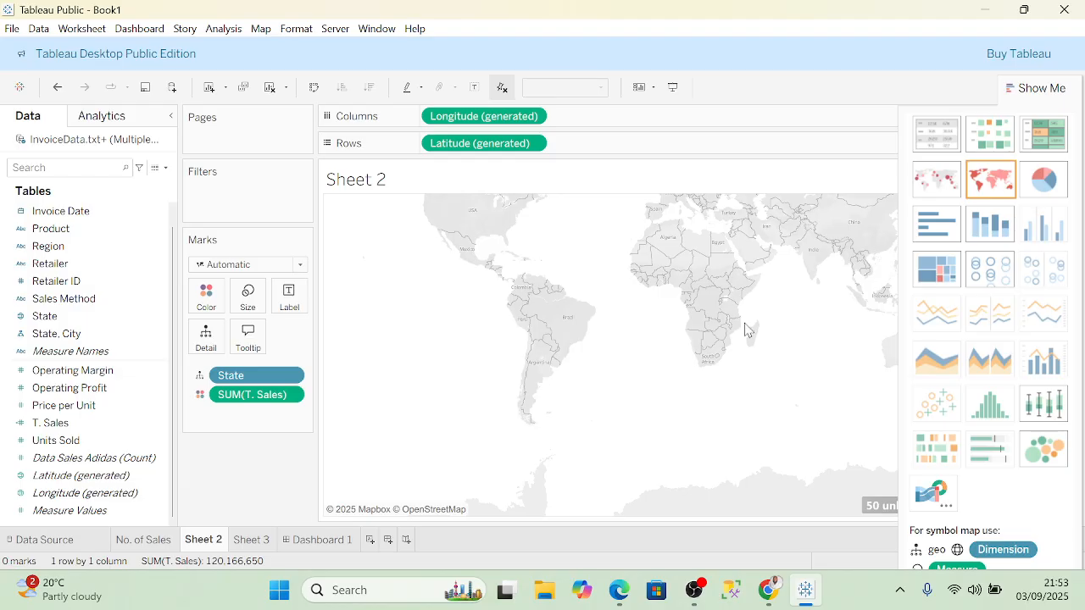
scroll(630, 359, "up", 2)
scroll(443, 308, "up", 3)
scroll(489, 351, "down", 4)
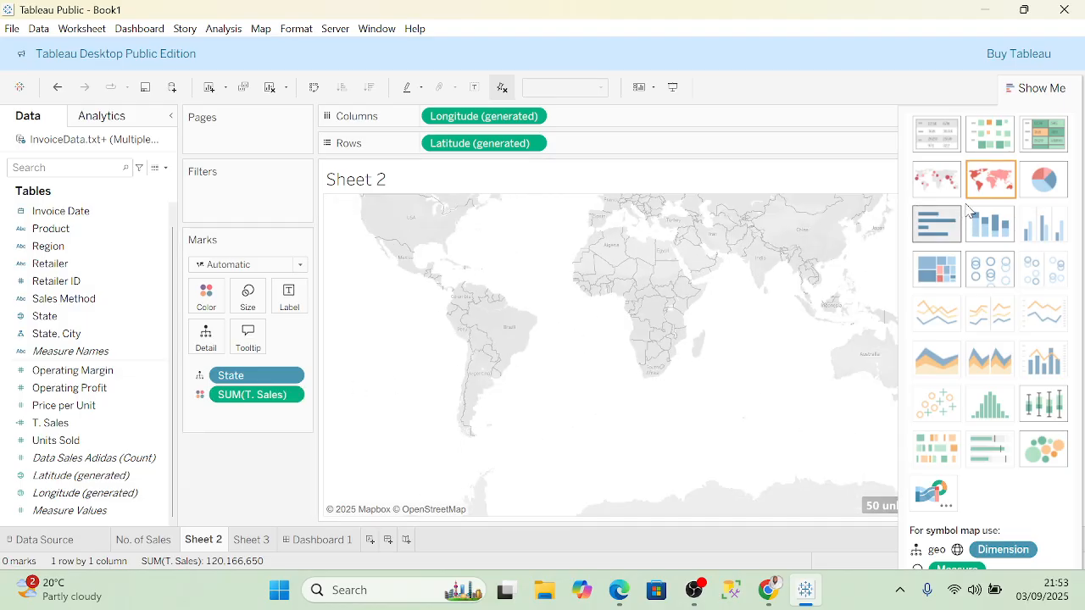
left_click(937, 179)
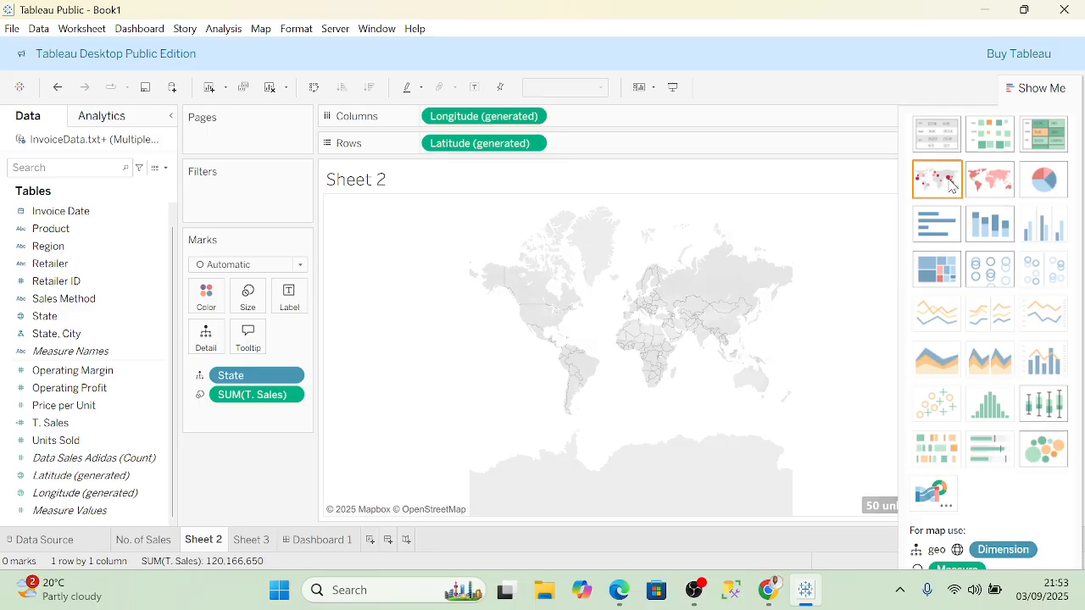
Remove State and the sum of T. Sales from the map's marks
right_click(294, 376)
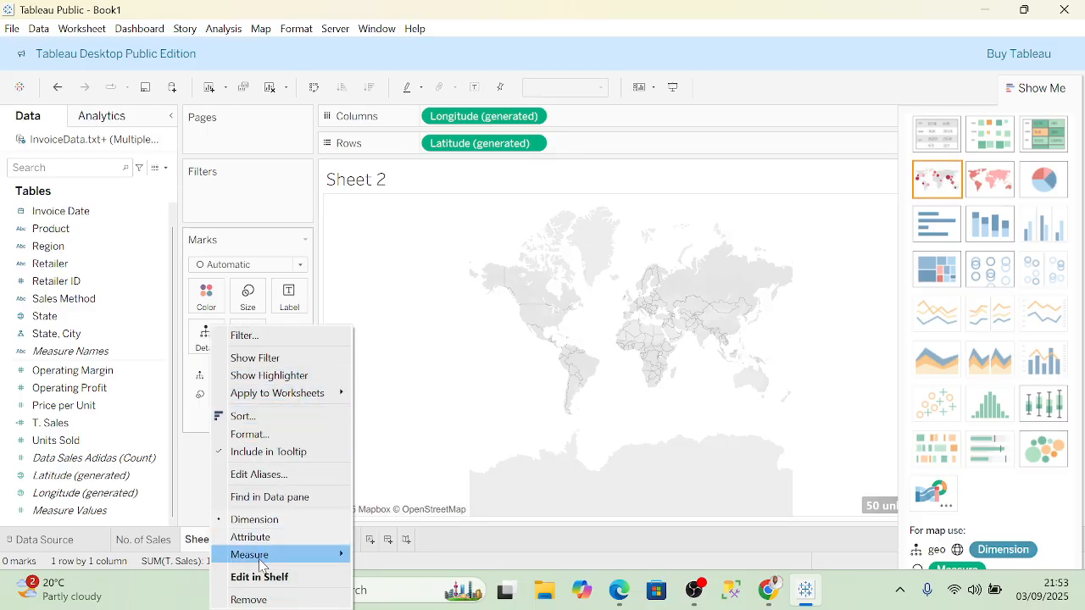
left_click(263, 600)
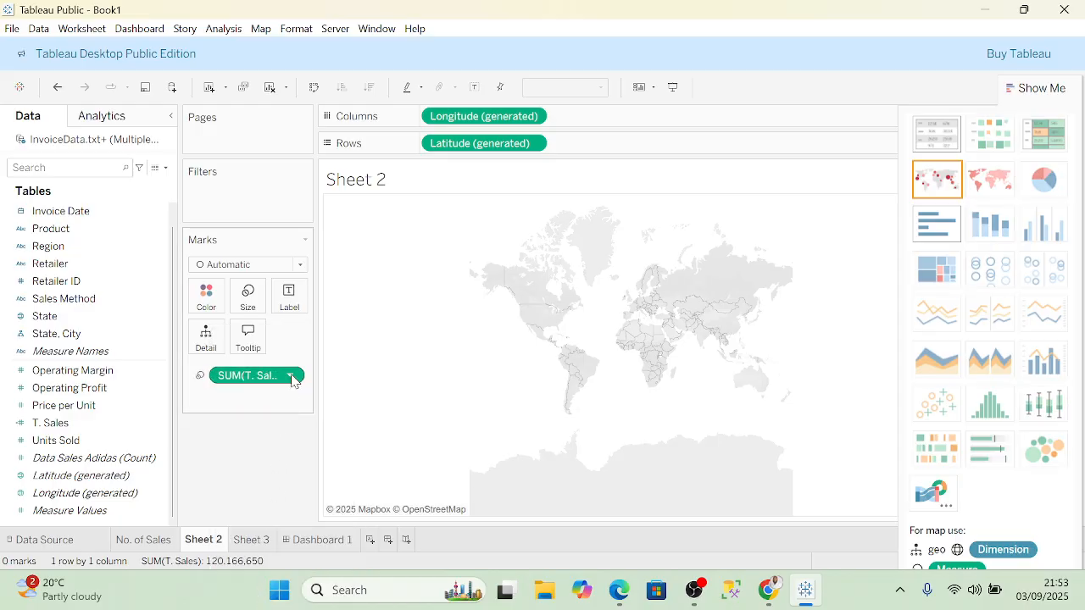
left_click(291, 377)
left_click(271, 600)
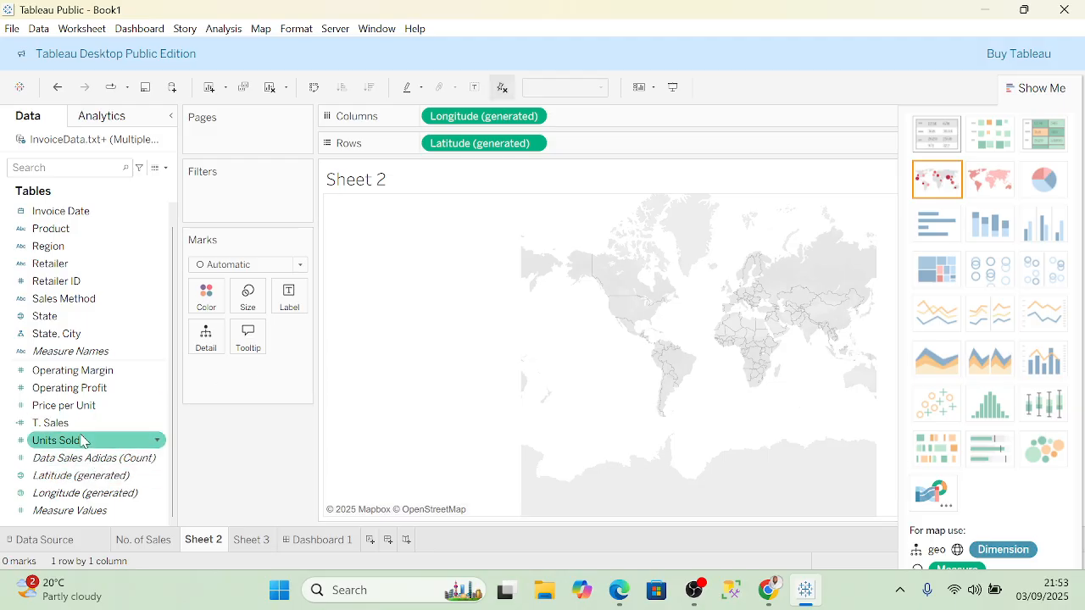
left_click(56, 333)
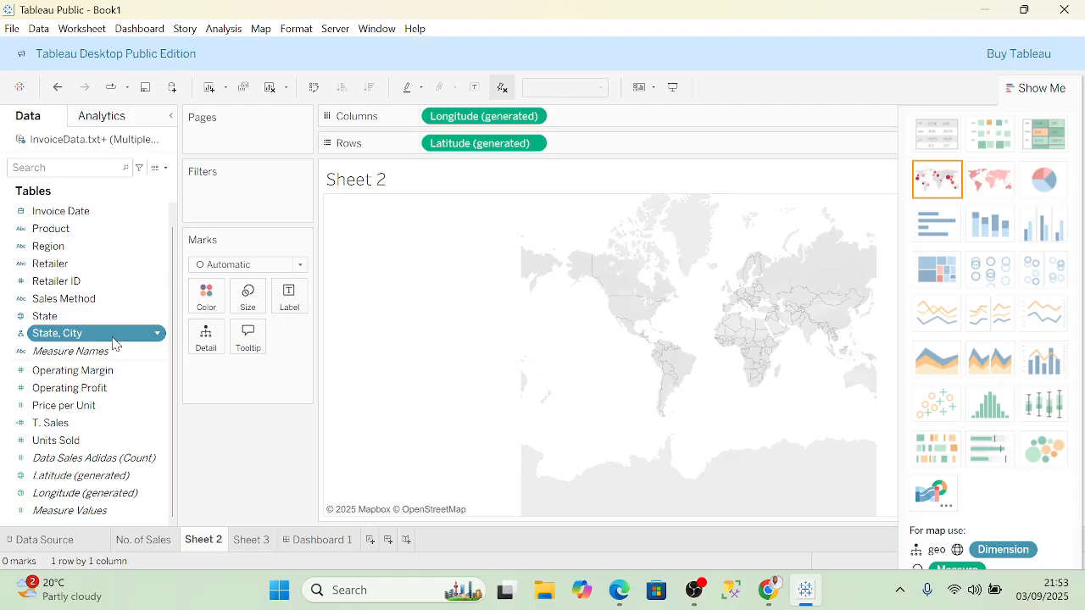
left_click(511, 373)
scroll(637, 383, "up", 5)
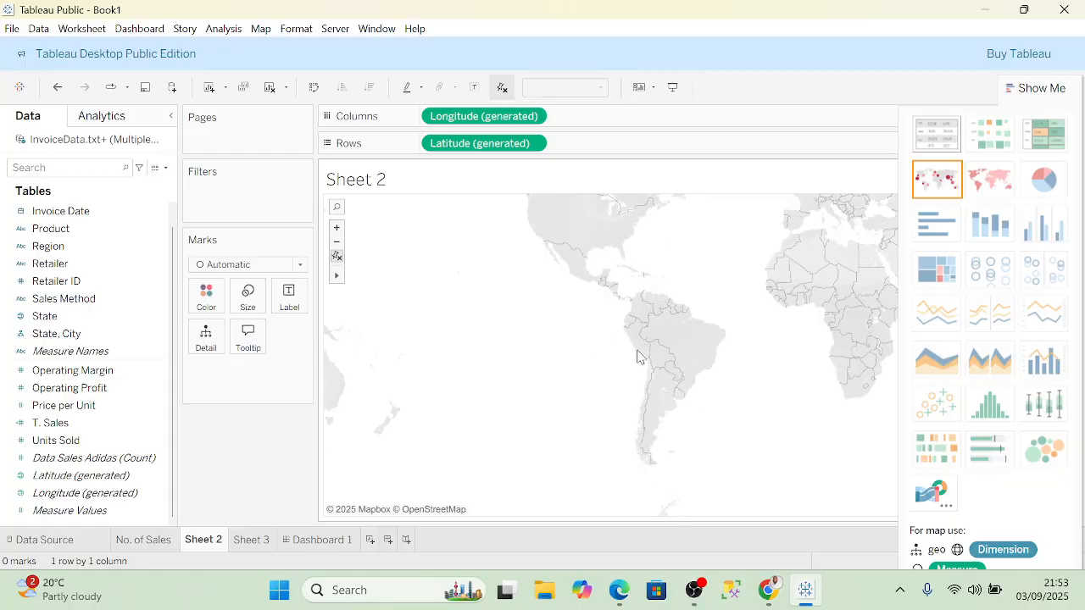
scroll(644, 355, "up", 2)
scroll(737, 338, "down", 5)
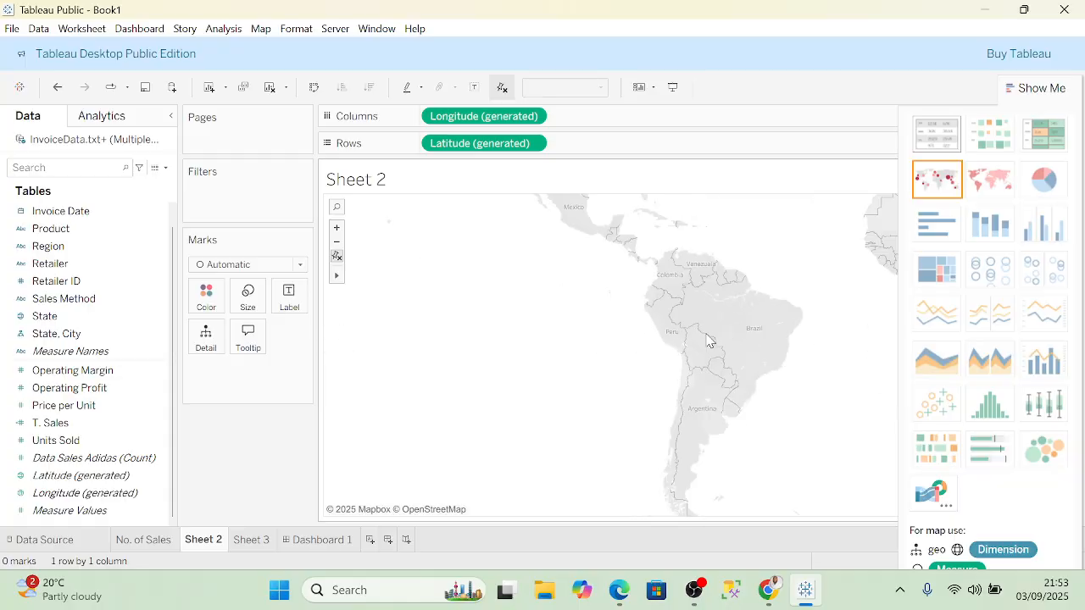
Clear Sheet 2 by removing the generated Latitude from the rows and the generated Longitude from the columns
left_click(532, 143)
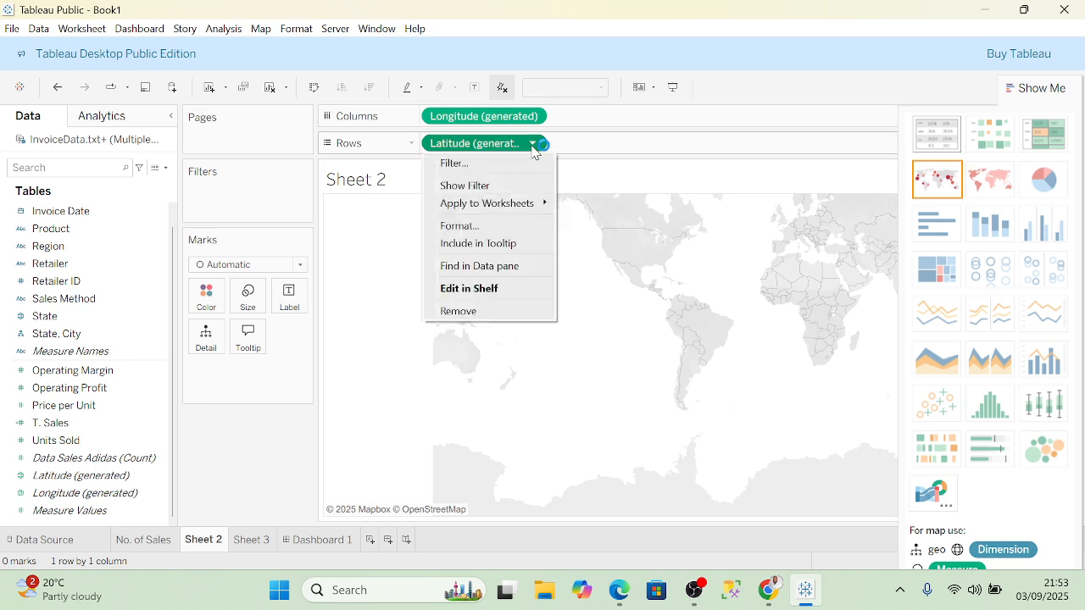
left_click(506, 308)
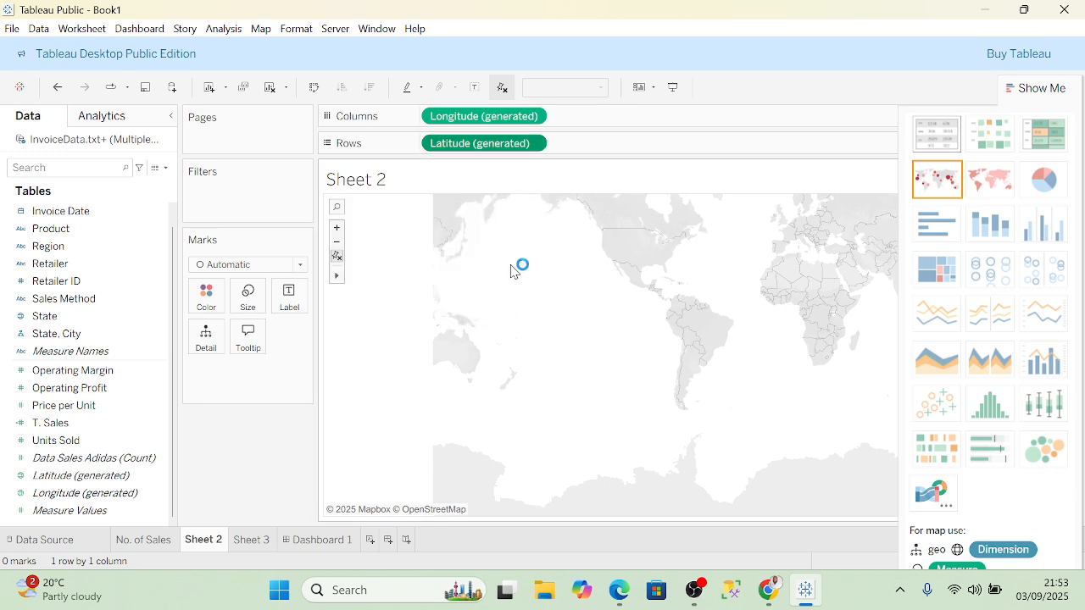
left_click(536, 117)
left_click(490, 300)
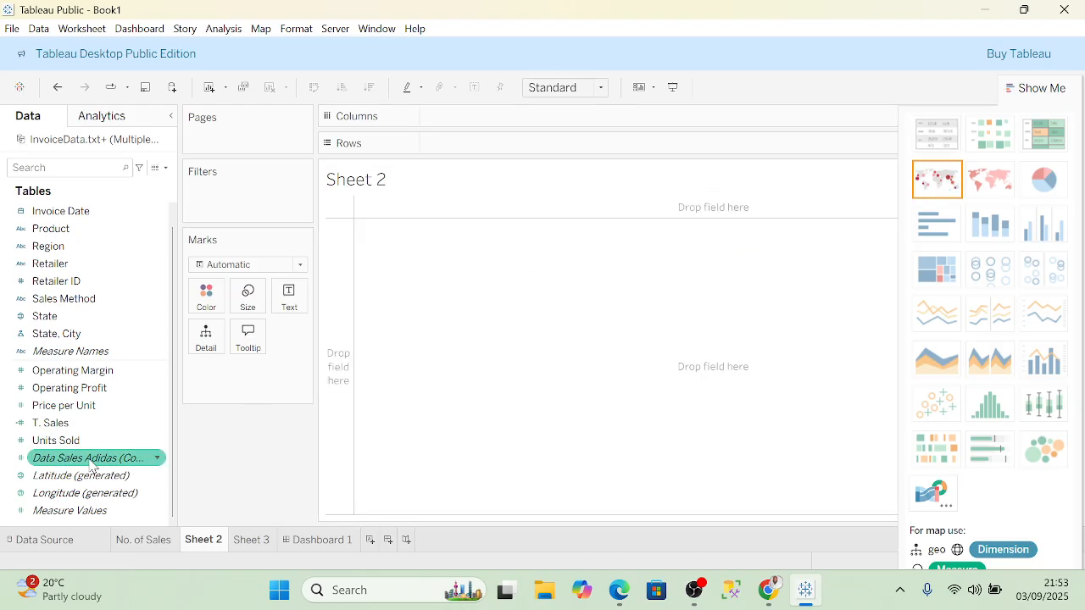
Add Invoice Date by year to the rows of Sheet 2
scroll(127, 462, "up", 1)
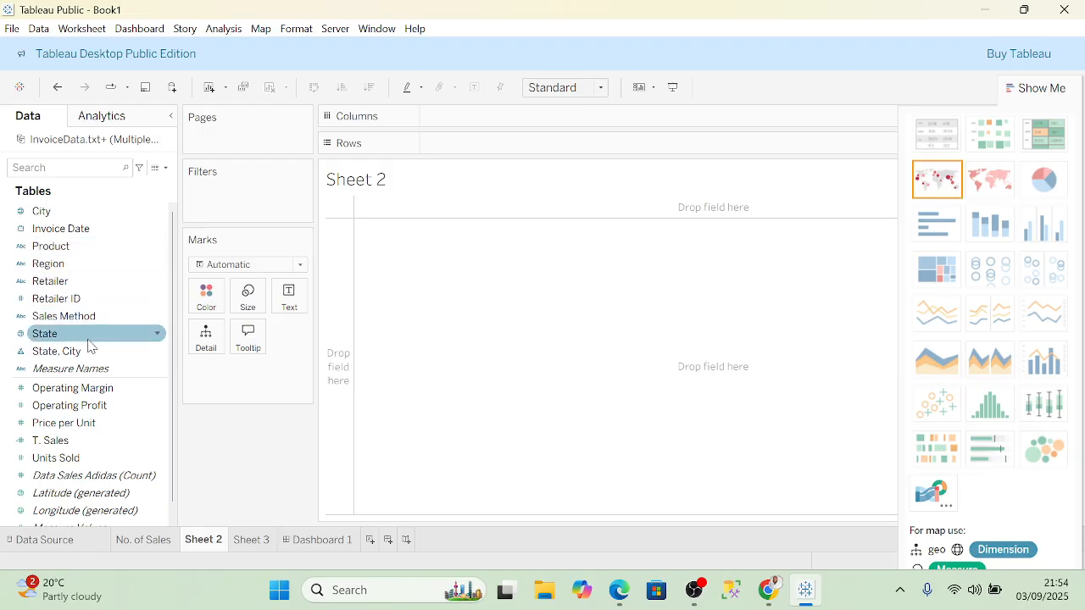
left_click(74, 234)
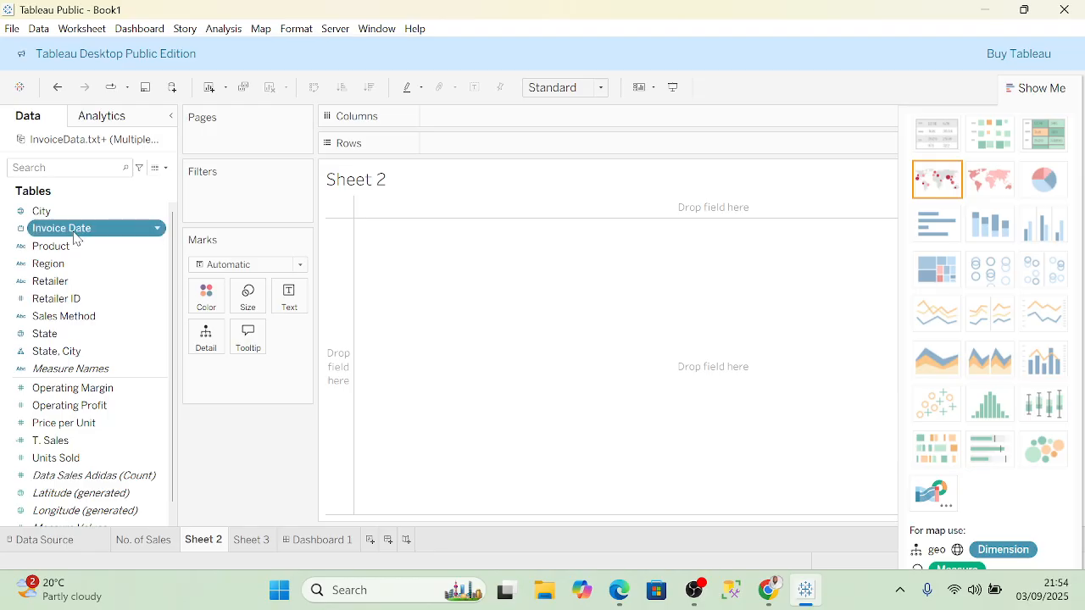
left_click_drag(74, 234, 433, 239)
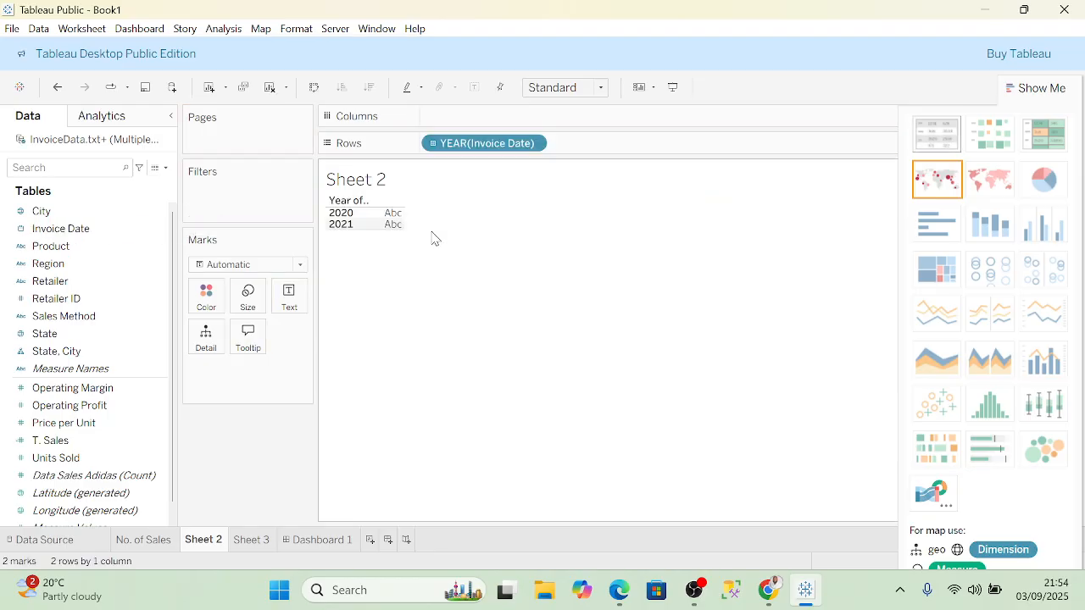
Drill the Invoice Date rows down from year to quarter and month, and widen the month column to fit its header
left_click(366, 203)
left_click(348, 270)
left_click(349, 203)
left_click(351, 203)
left_click(350, 203)
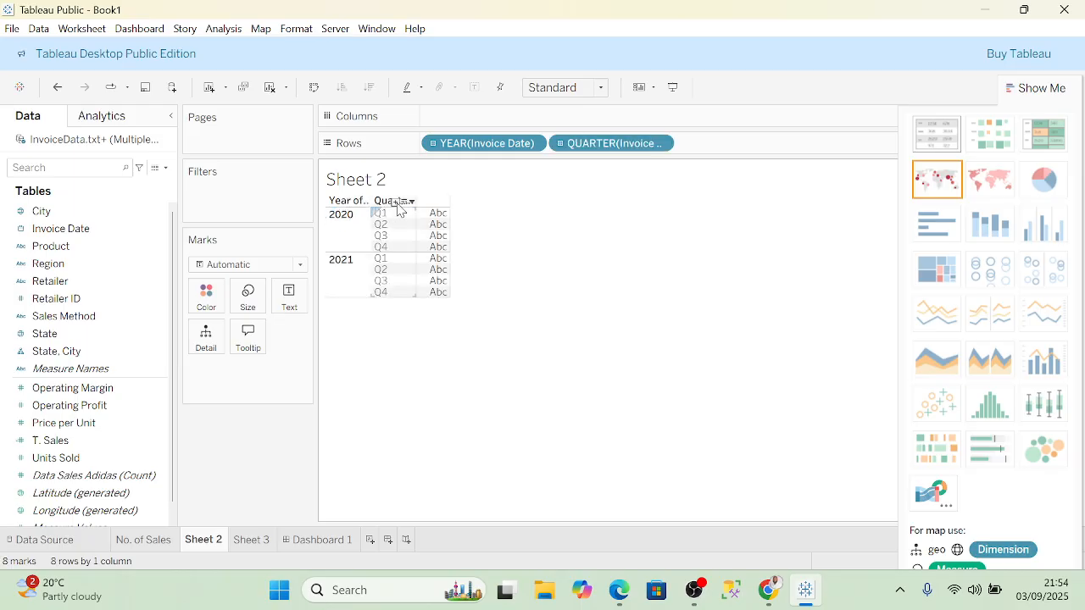
left_click(396, 203)
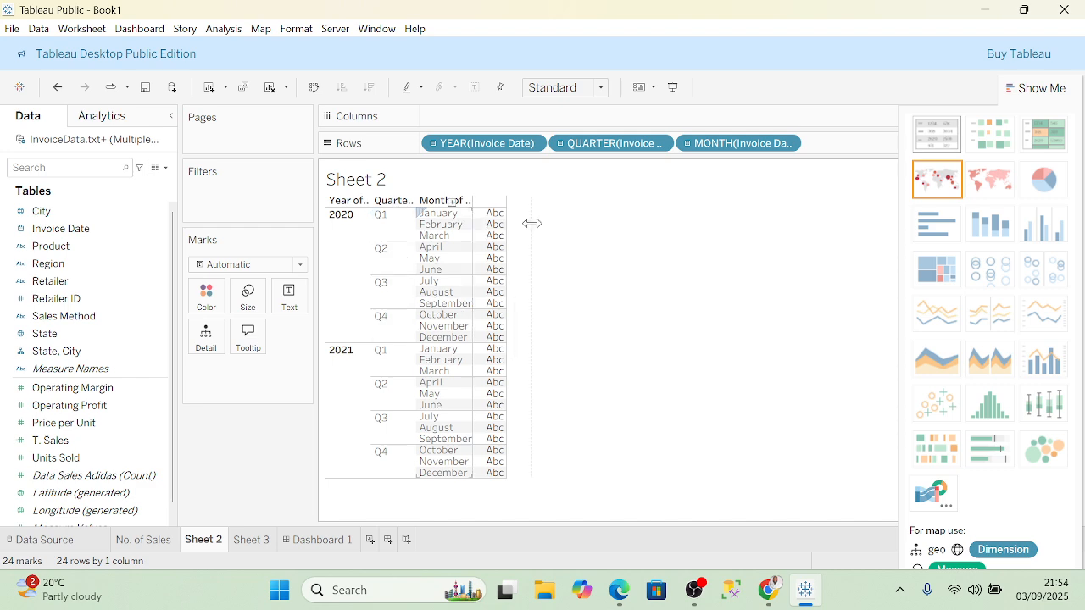
left_click_drag(533, 223, 537, 227)
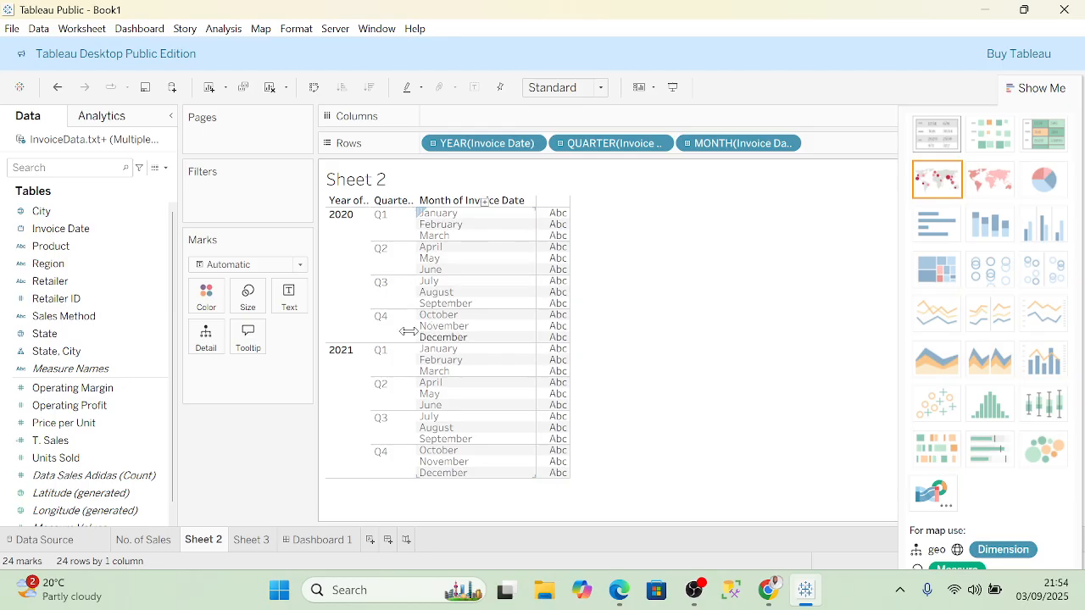
Add Operating Profit to the Sheet 2 table as the summed value for each month
scroll(127, 356, "down", 1)
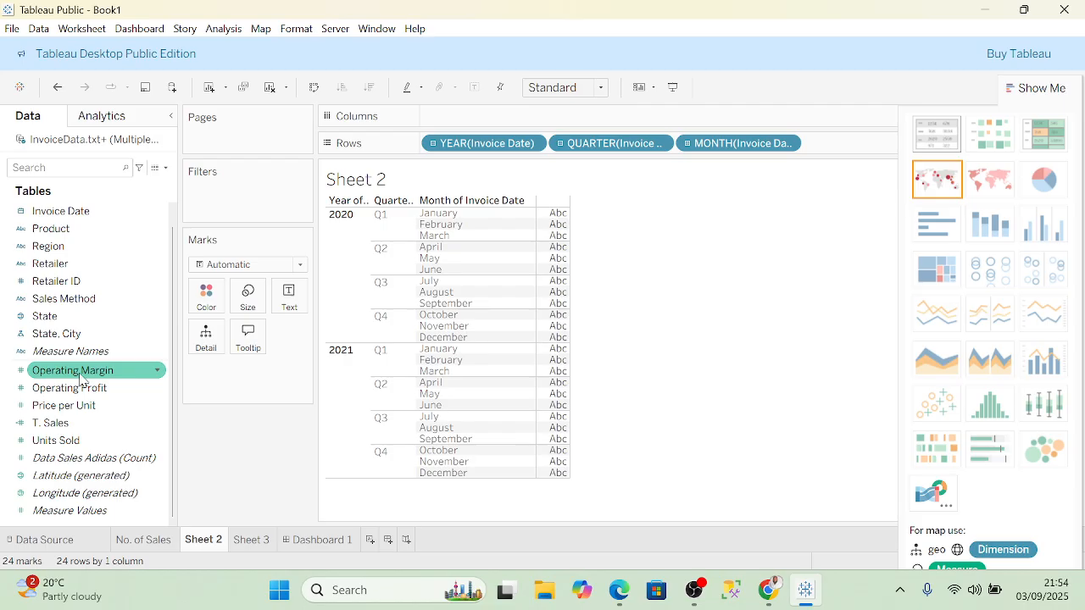
left_click_drag(81, 379, 607, 227)
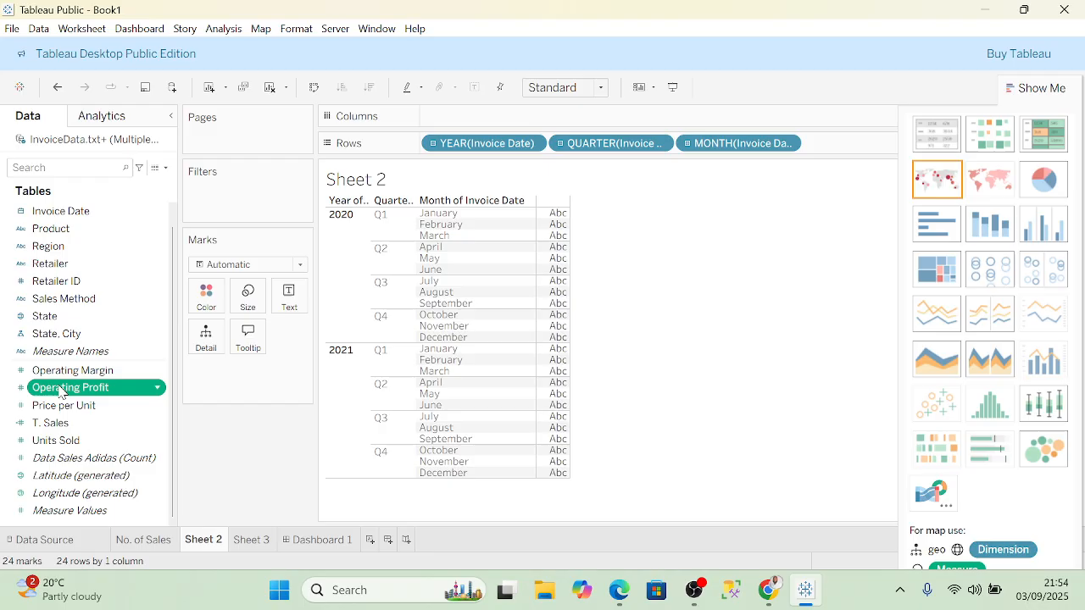
left_click_drag(60, 392, 556, 240)
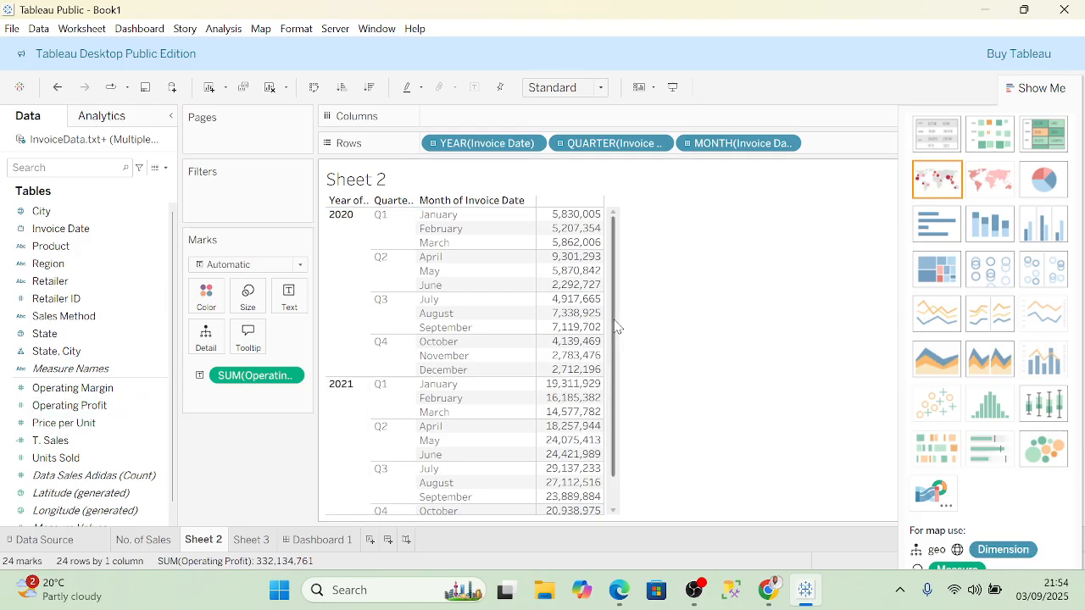
mouse_move(581, 280)
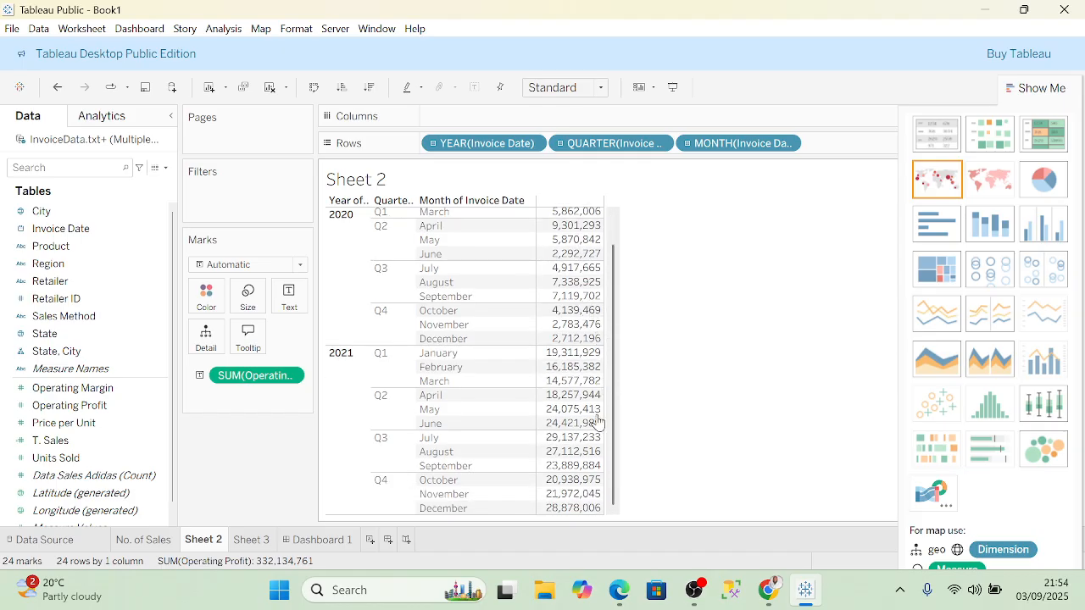
Change the aggregation of Operating Profit on the marks to Average
left_click(77, 413)
left_click(294, 376)
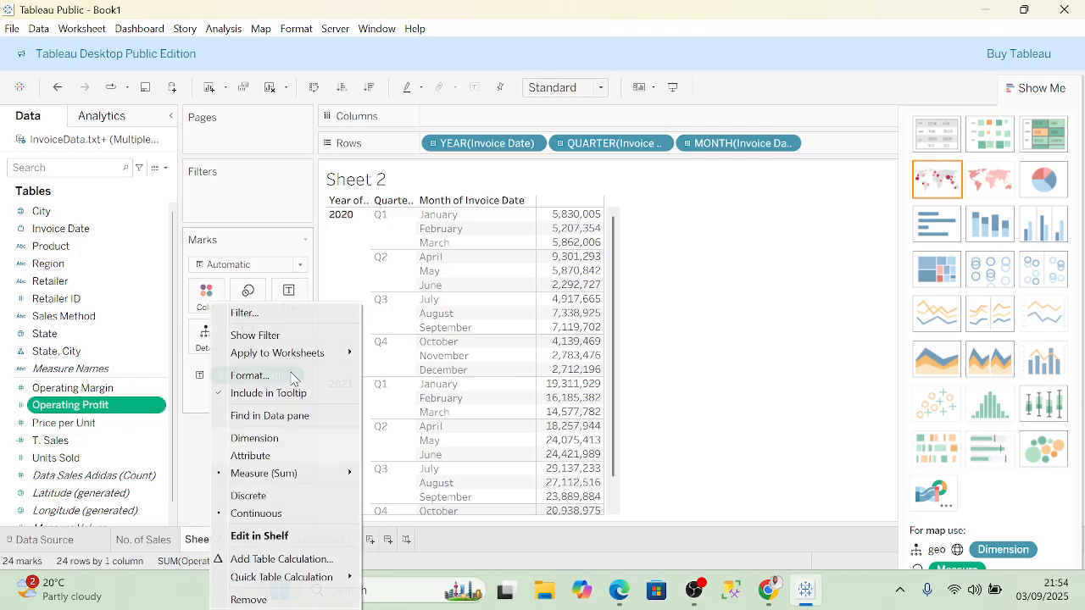
mouse_move(314, 479)
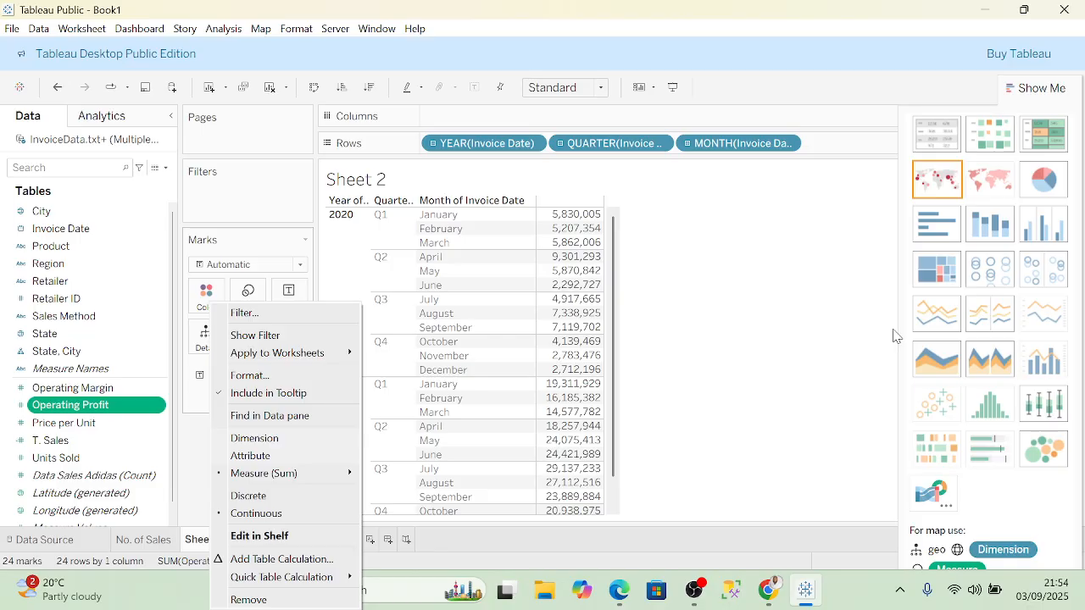
left_click(835, 325)
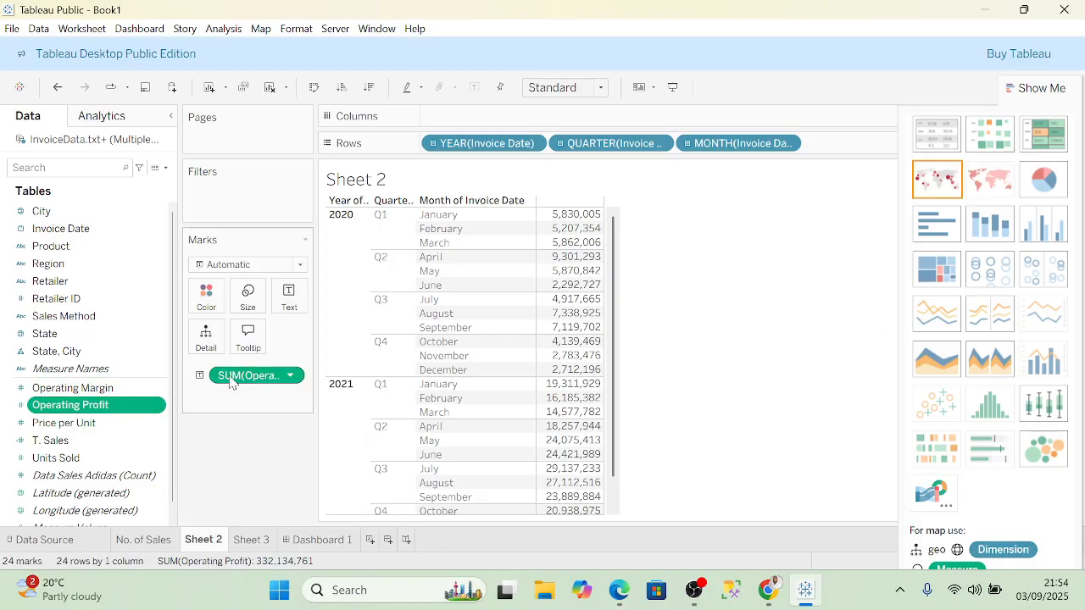
left_click(290, 378)
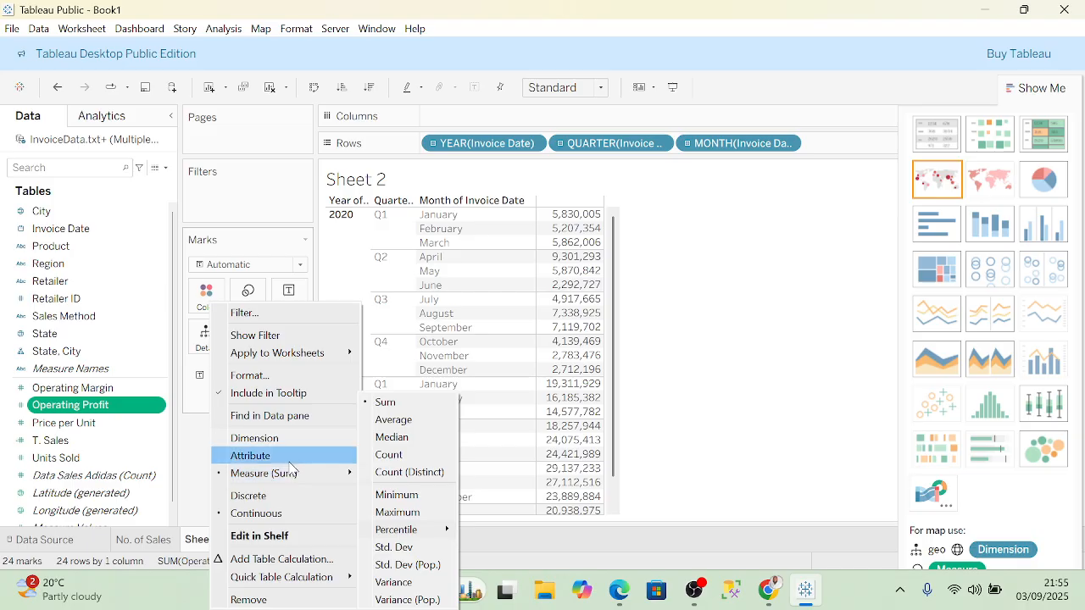
mouse_move(292, 477)
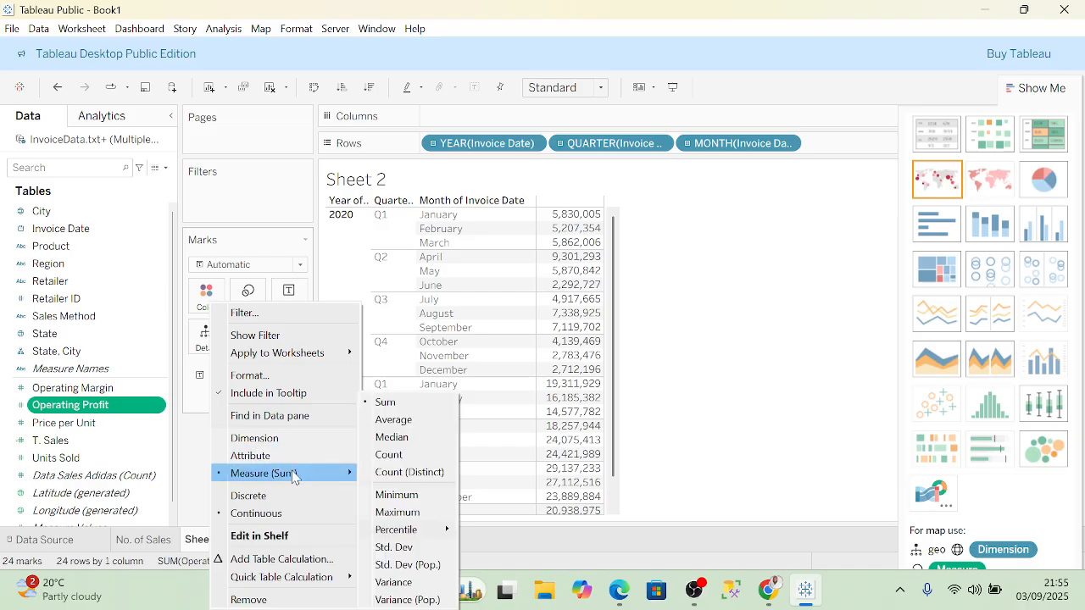
left_click(396, 421)
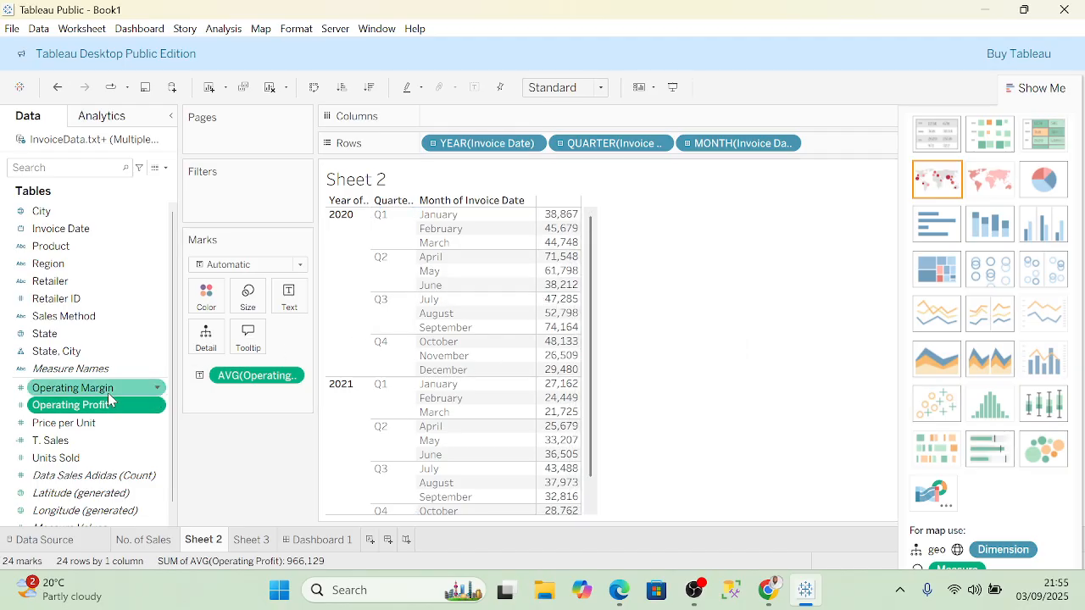
Add the sum of T. Sales to the text marks so it is stacked with the average Operating Profit in each cell
left_click_drag(82, 441, 562, 252)
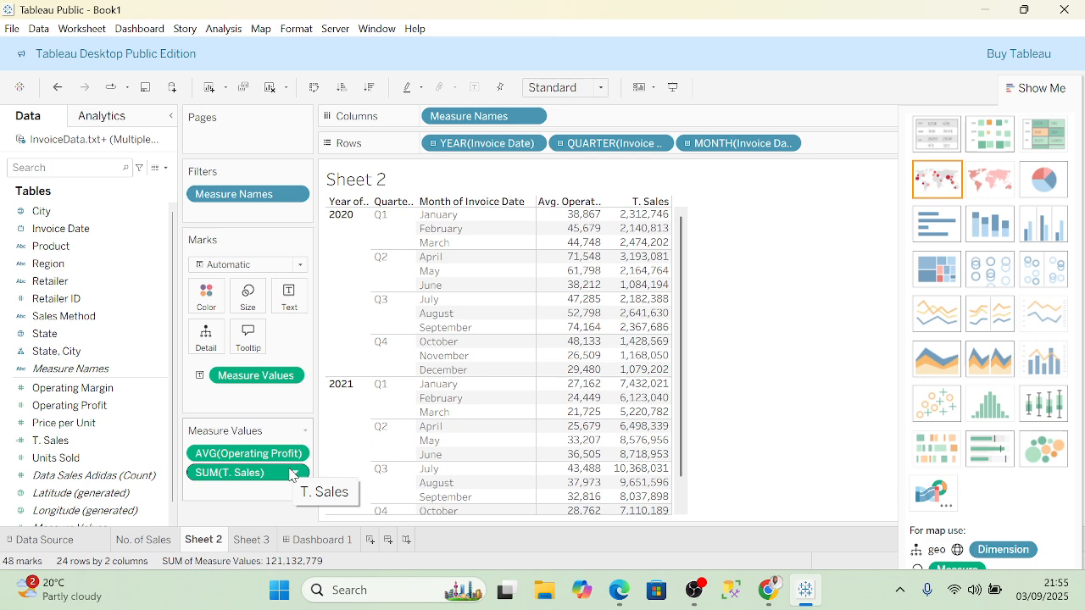
left_click_drag(291, 473, 293, 444)
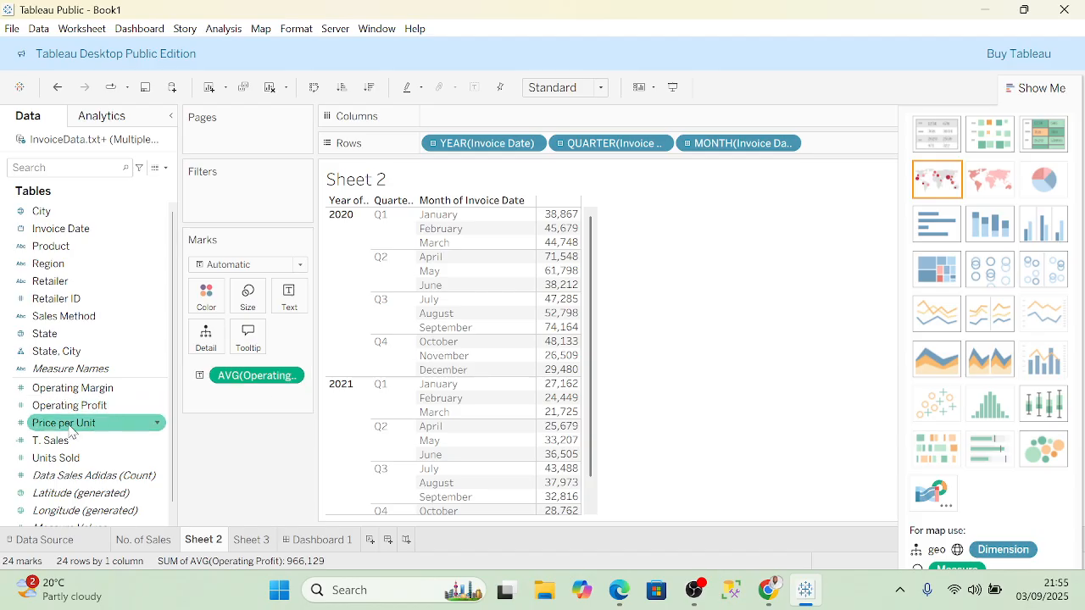
left_click_drag(66, 437, 238, 372)
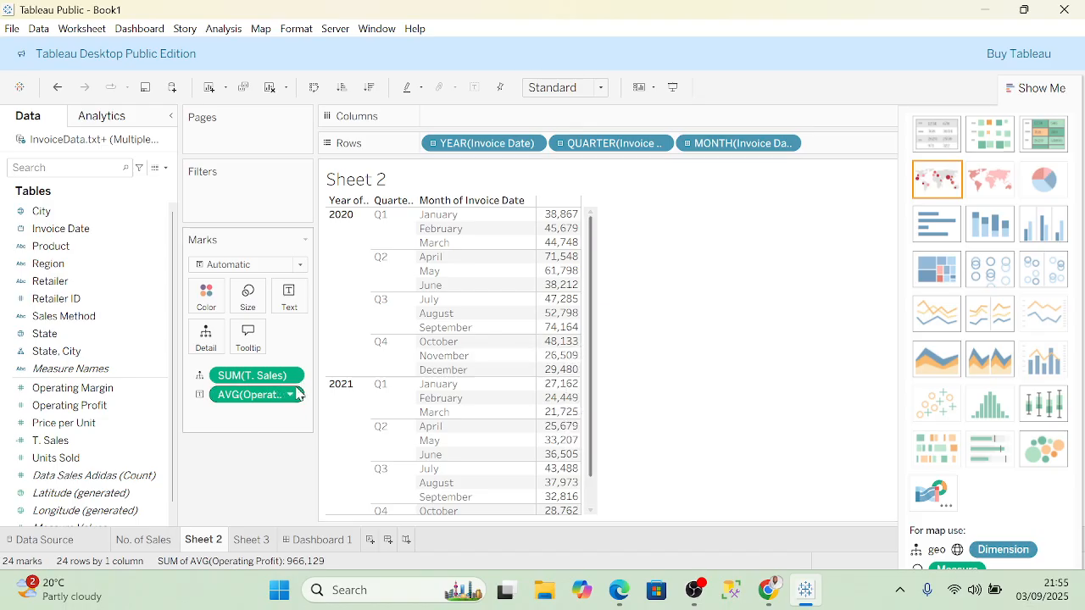
left_click_drag(267, 381, 290, 307)
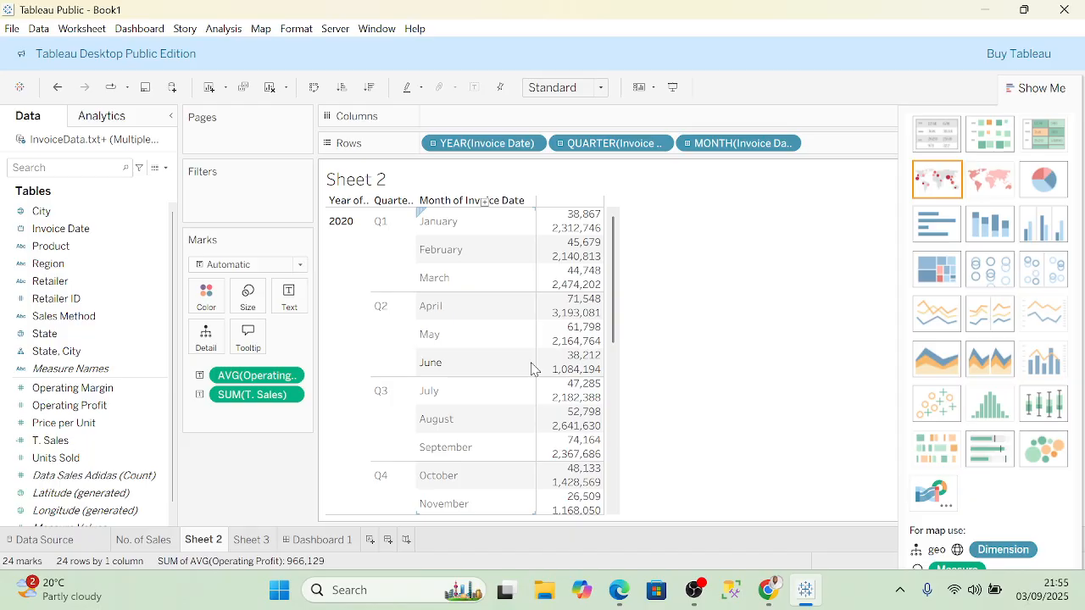
Move the average Operating Profit below T. Sales in the marks, and remove it from the table
mouse_move(574, 227)
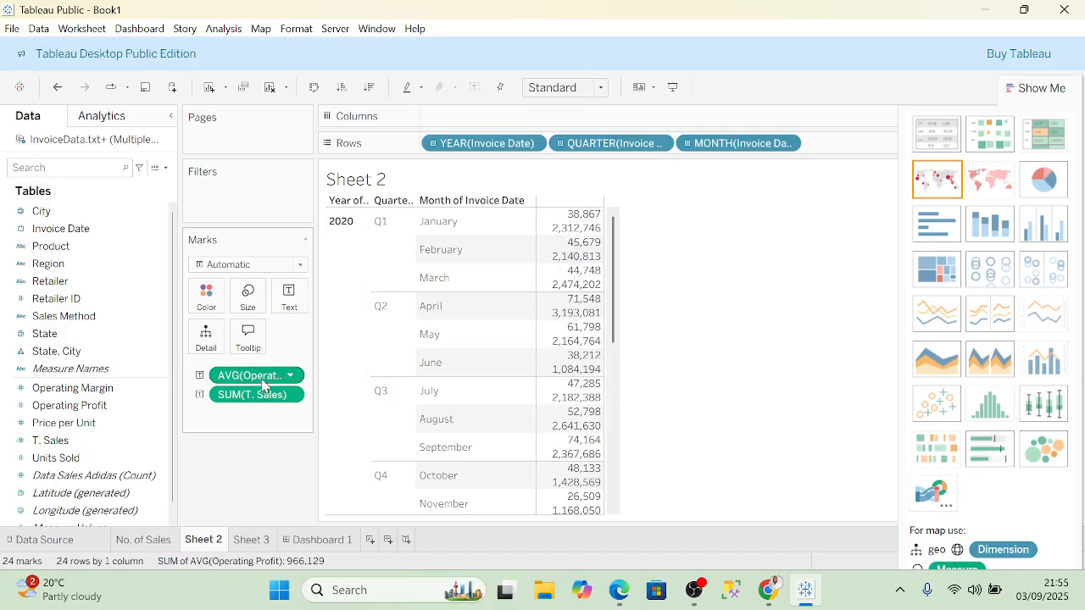
left_click_drag(257, 381, 238, 415)
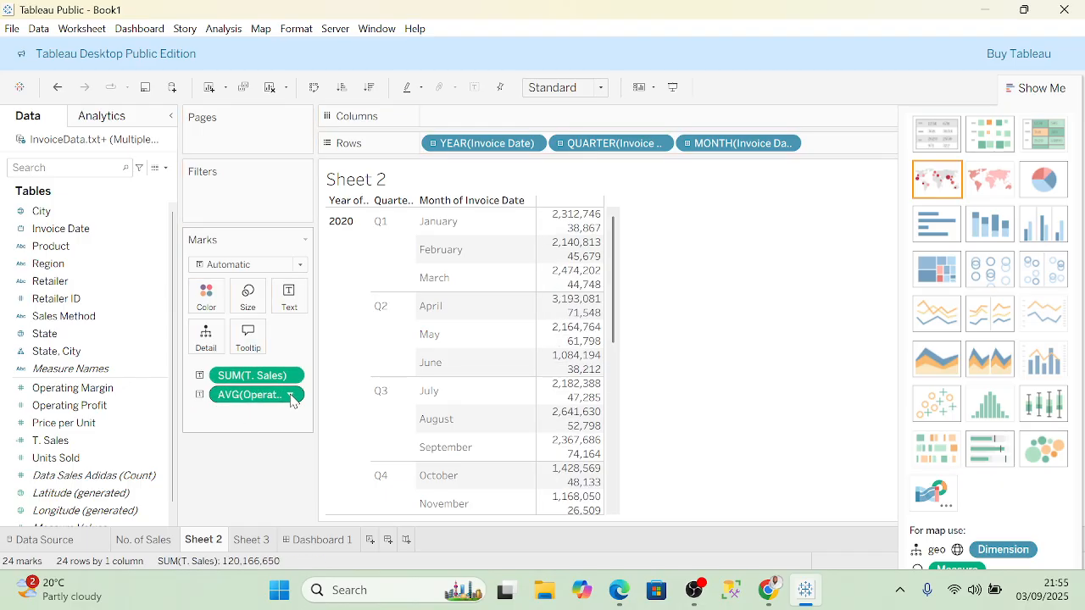
left_click(290, 396)
left_click(259, 594)
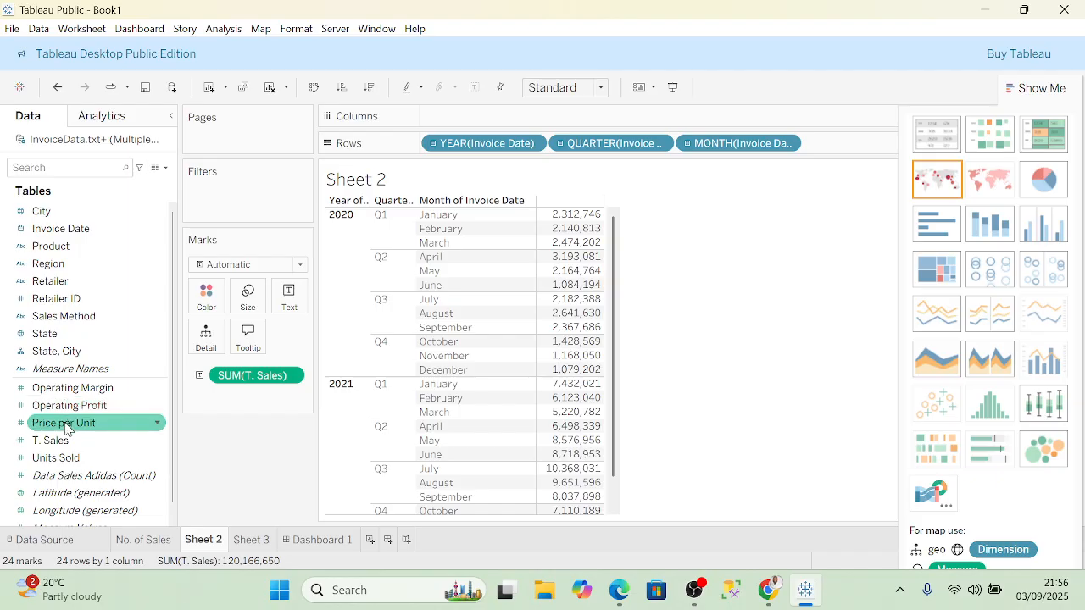
Add Operating Profit as a separate column beside T. Sales and aggregate it as an average
left_click_drag(76, 411, 605, 356)
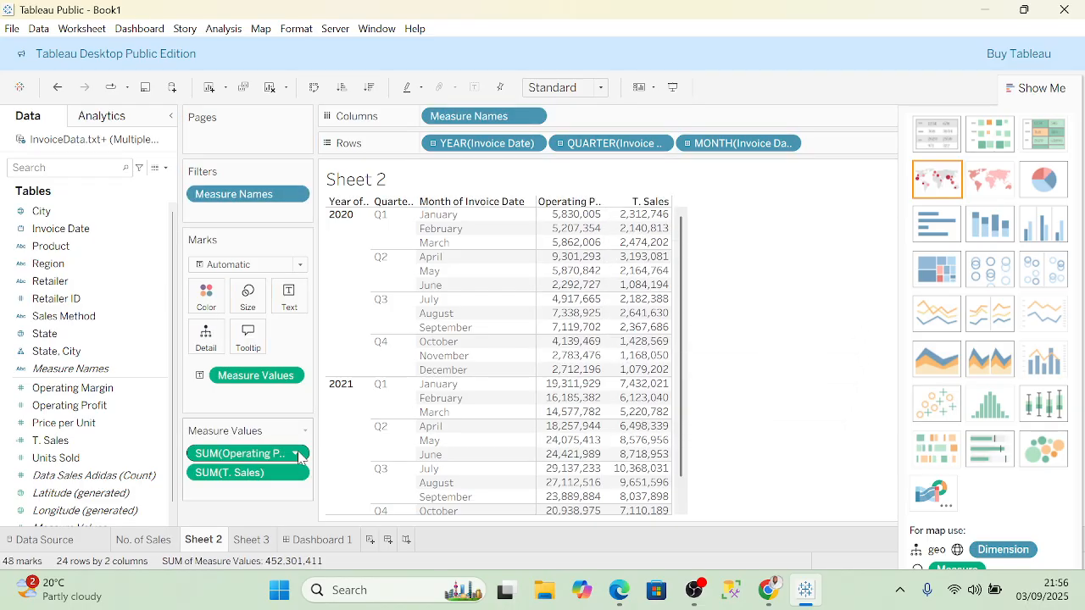
left_click(297, 454)
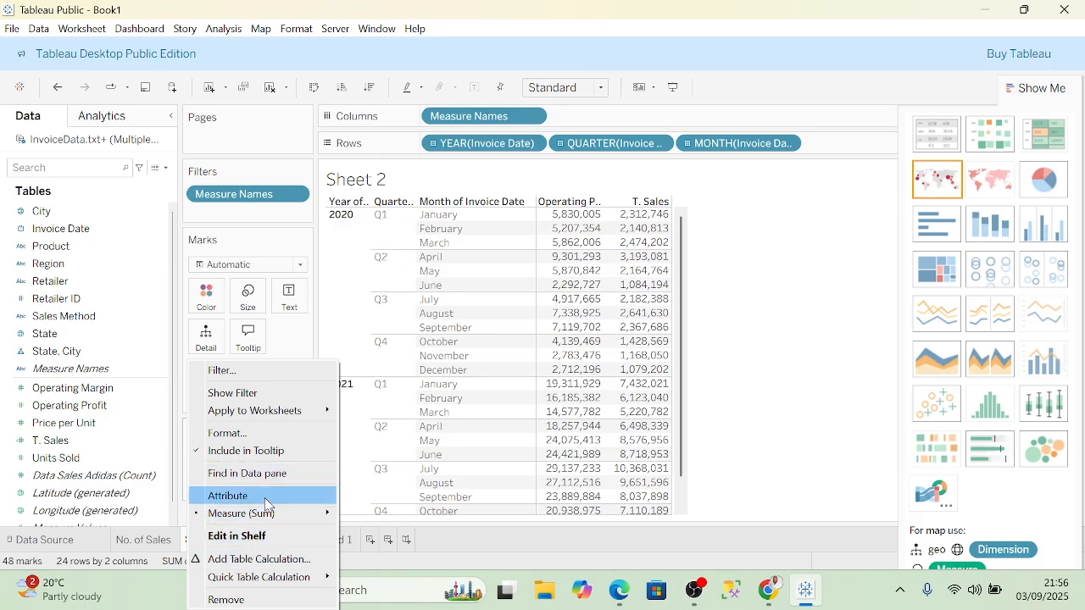
mouse_move(268, 518)
left_click(395, 421)
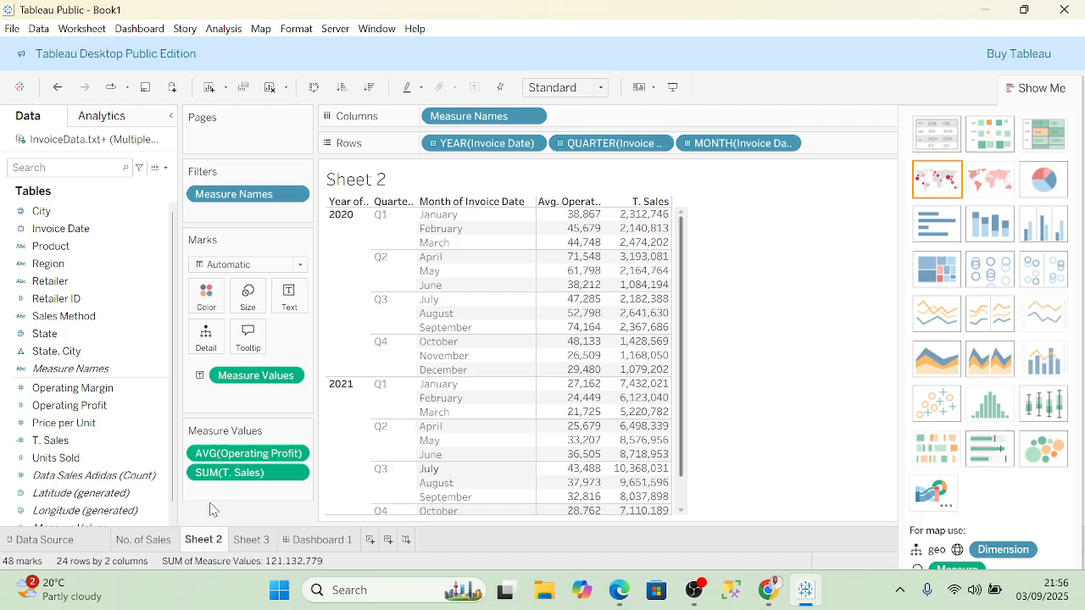
Add Operating Margin to the table as an average and widen the measure columns slightly
scroll(110, 490, "down", 1)
scroll(110, 486, "up", 1)
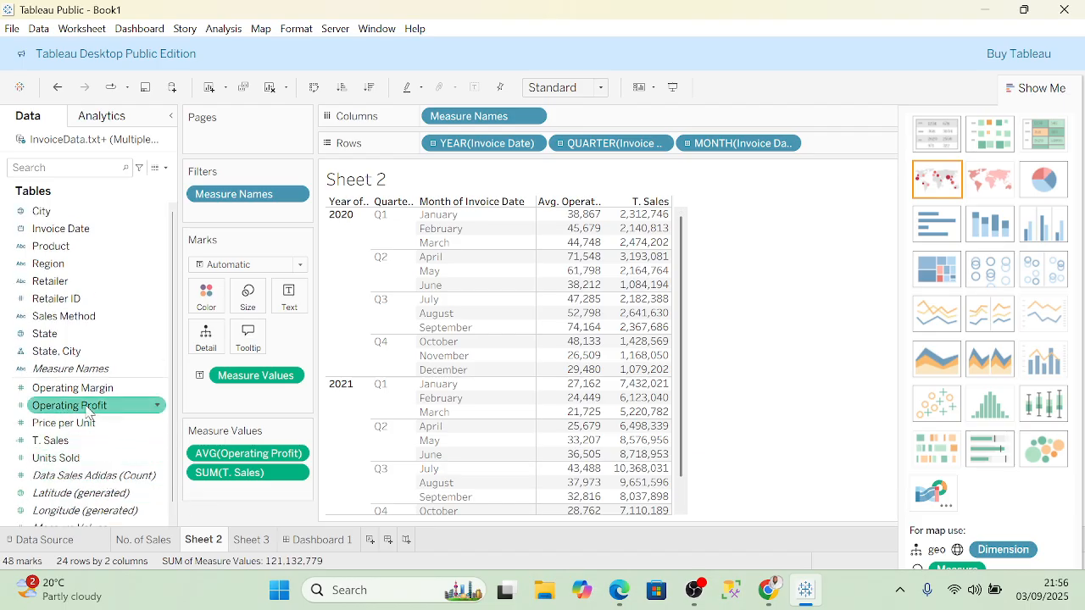
left_click_drag(82, 395, 674, 399)
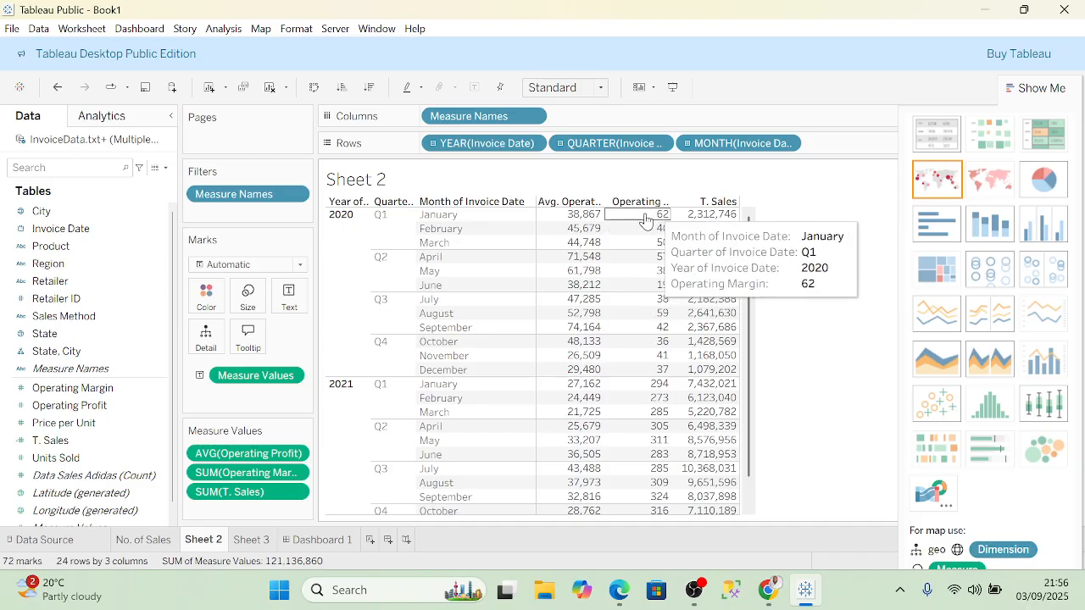
left_click(296, 472)
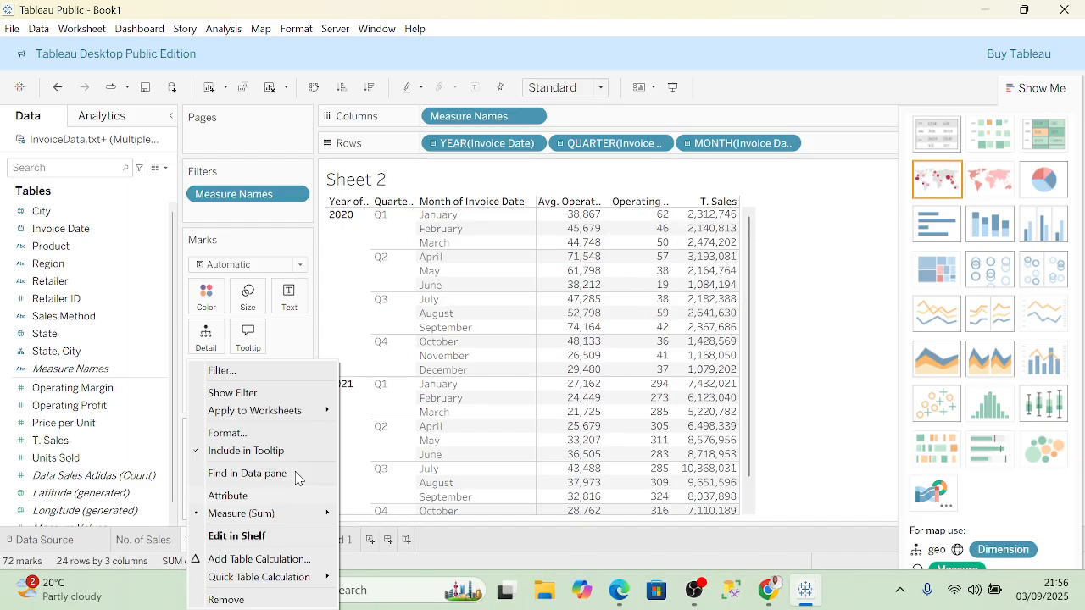
mouse_move(285, 514)
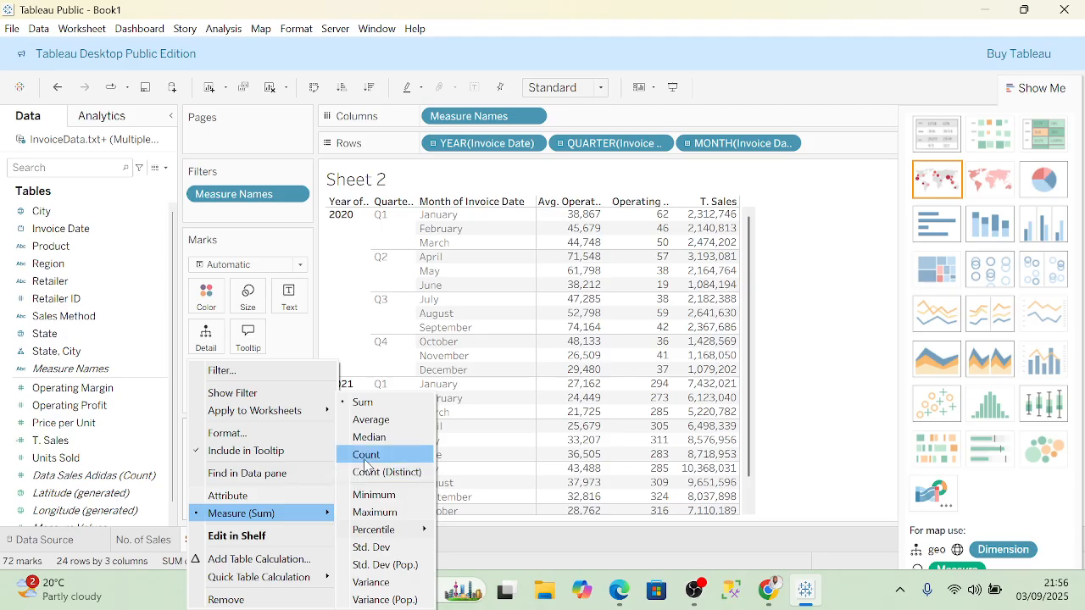
left_click(373, 420)
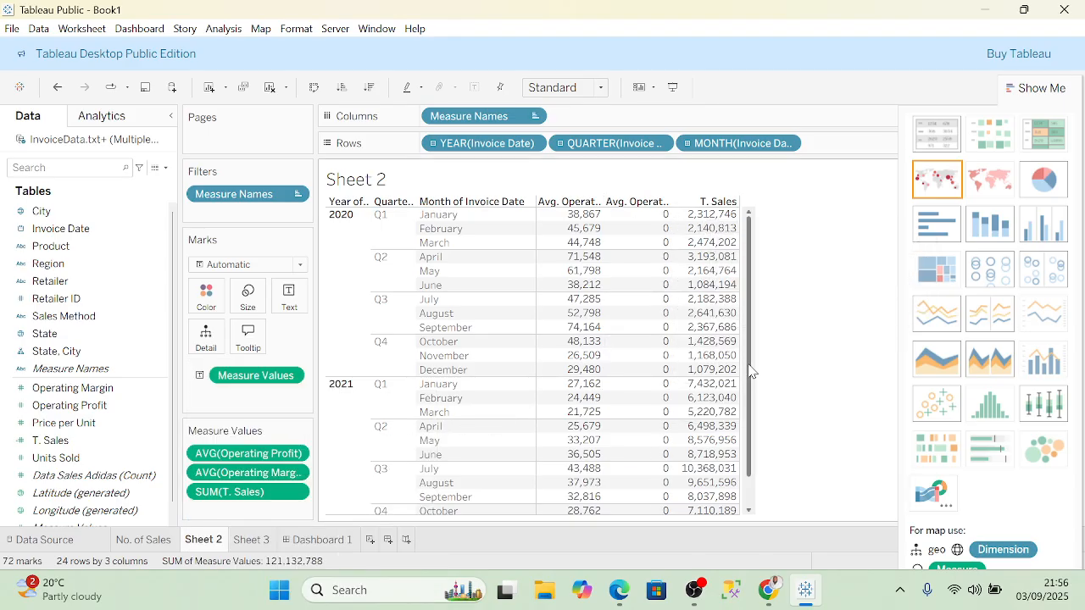
left_click_drag(741, 368, 759, 366)
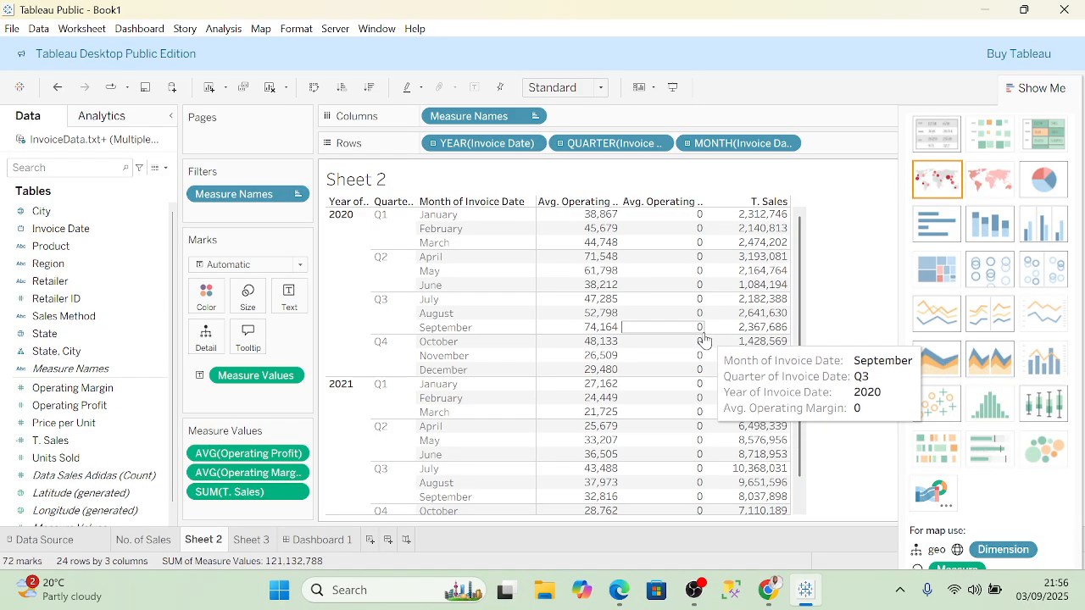
Format the average Operating Margin values as percentages with 2 decimal places
left_click(296, 473)
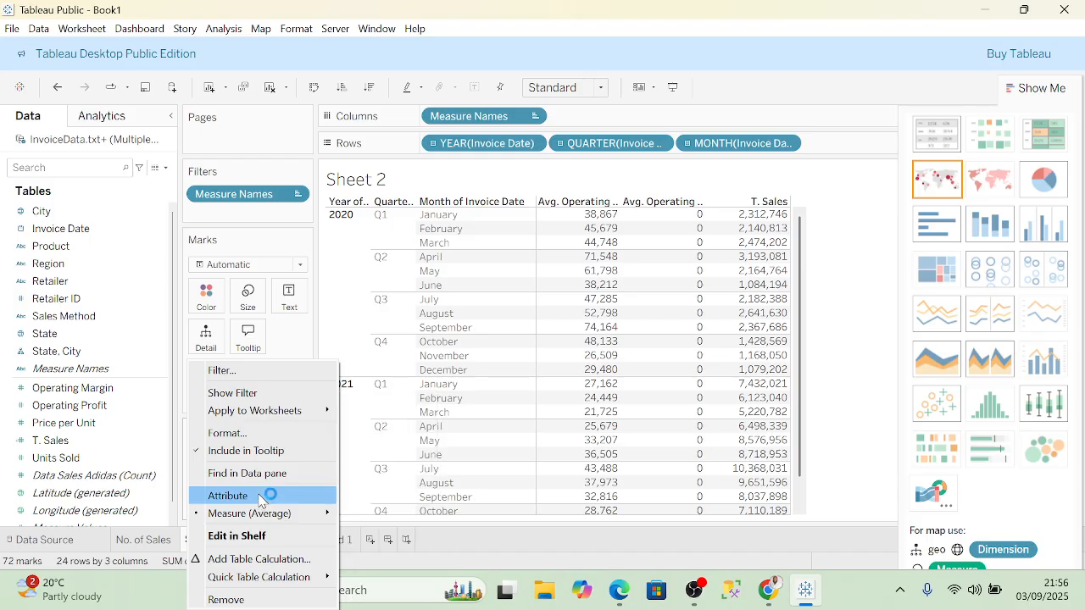
mouse_move(266, 519)
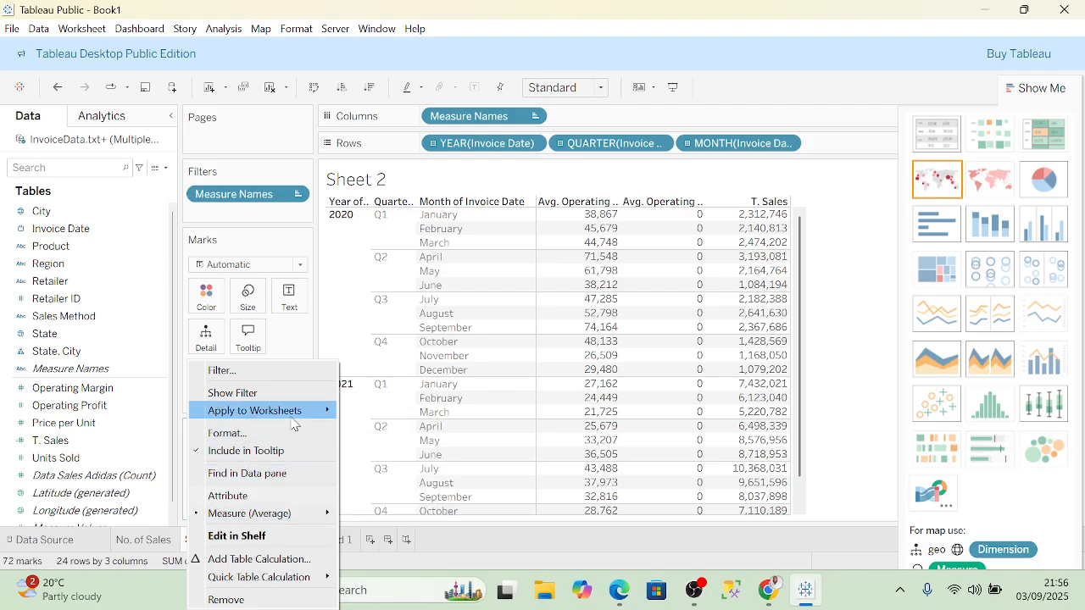
left_click(225, 434)
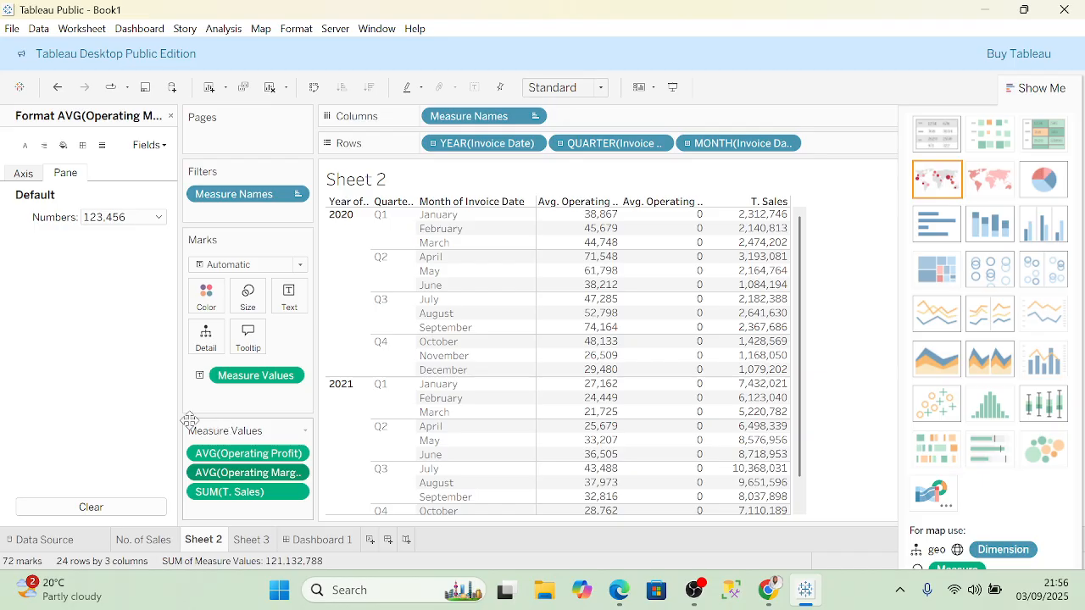
left_click(157, 217)
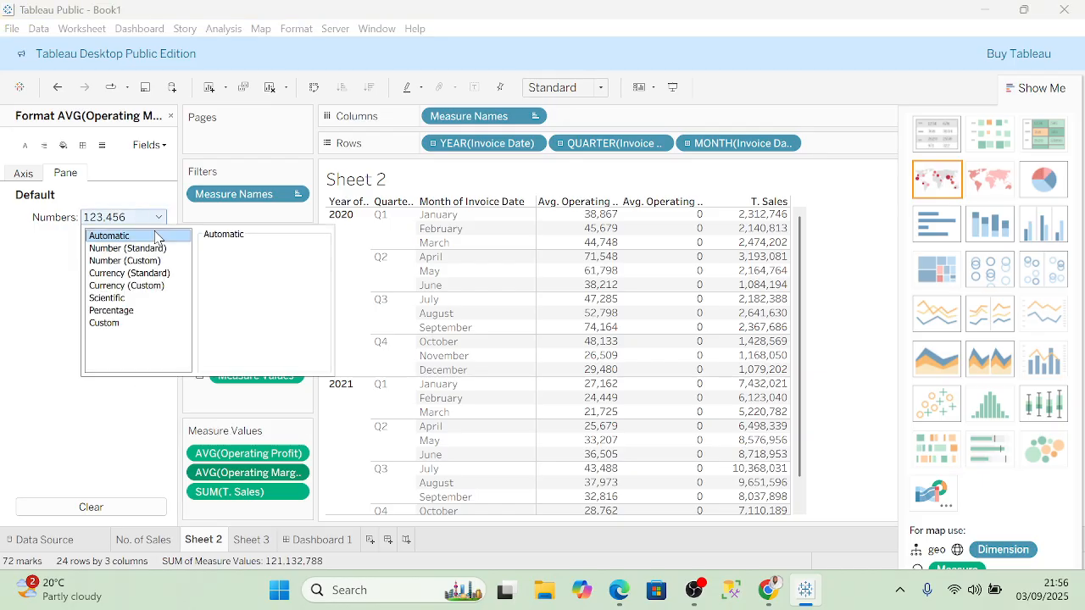
left_click(117, 311)
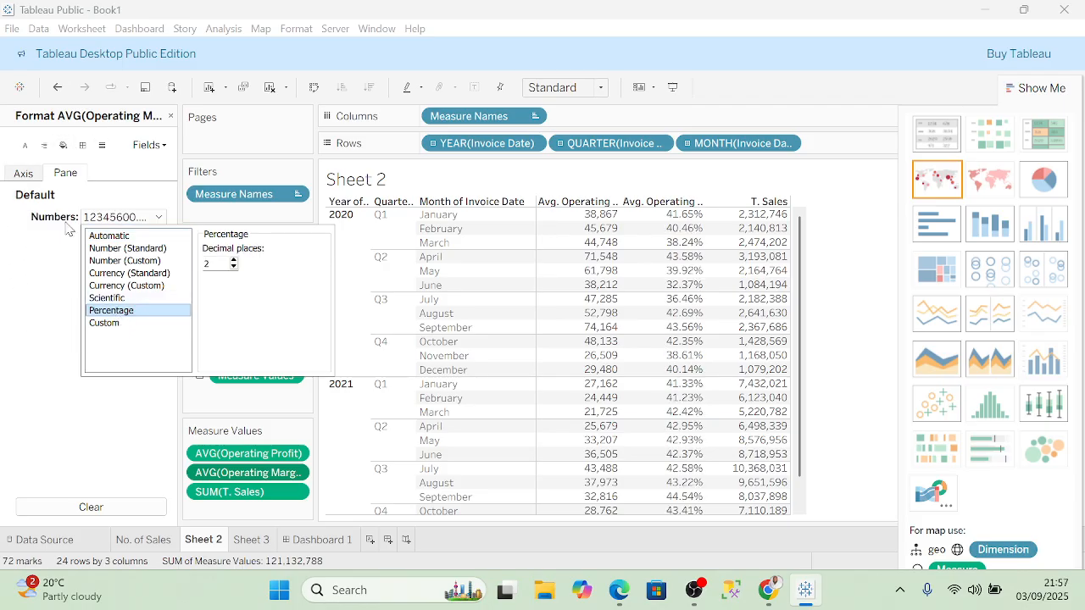
left_click(156, 549)
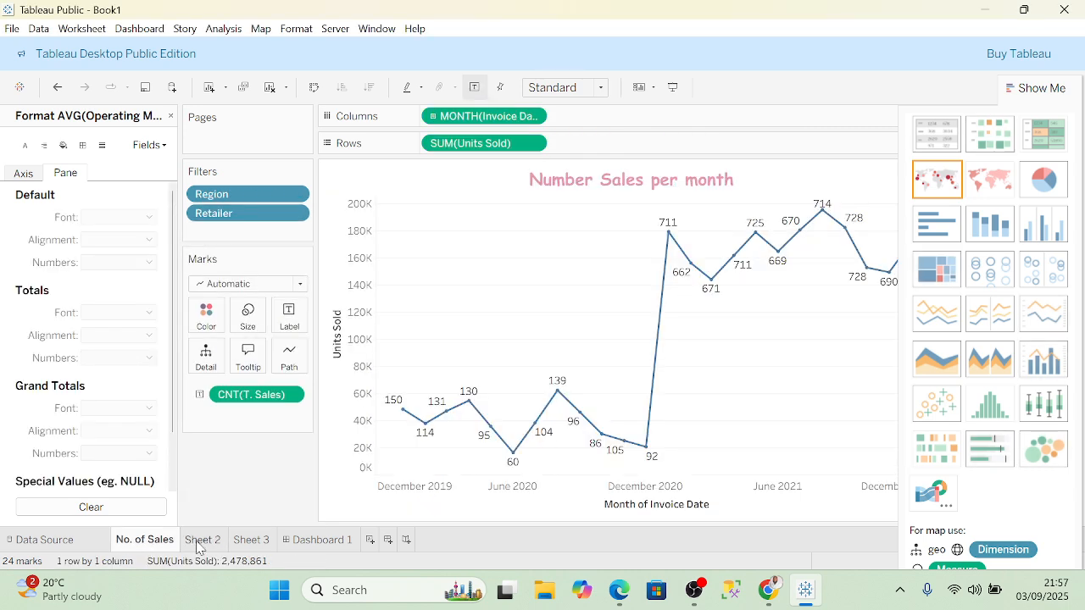
left_click(198, 543)
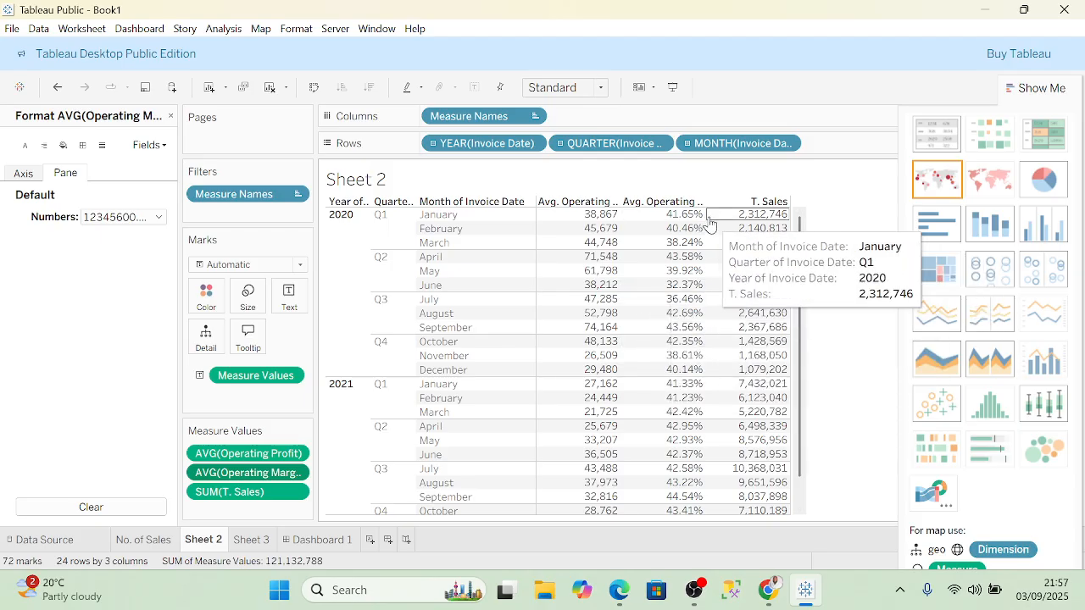
Widen the measure columns to fit their full headers and select the Avg. Operating Profit column
left_click_drag(708, 216, 773, 208)
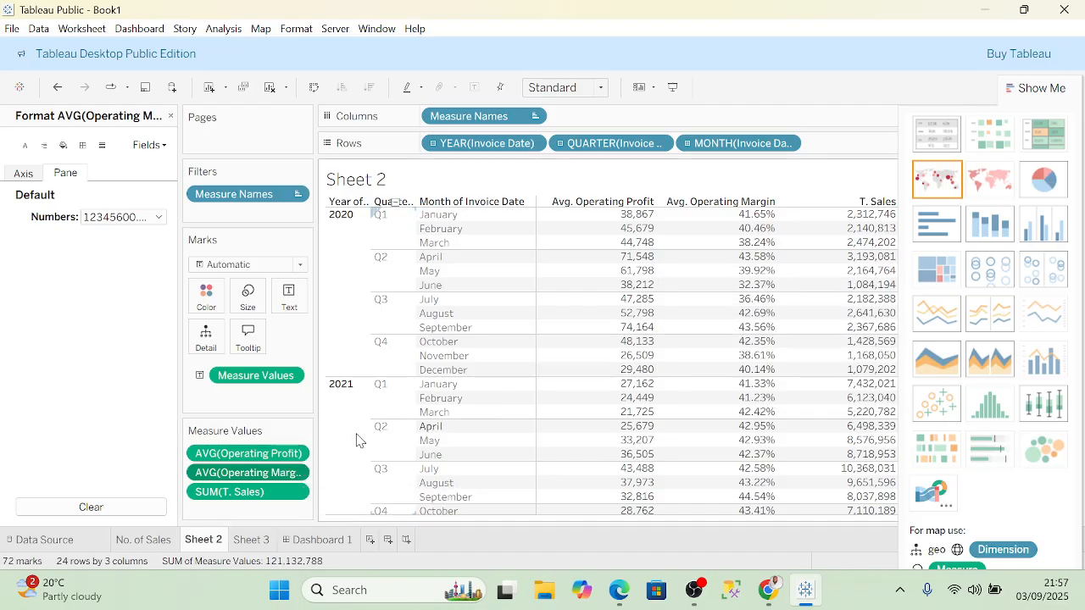
left_click(596, 203)
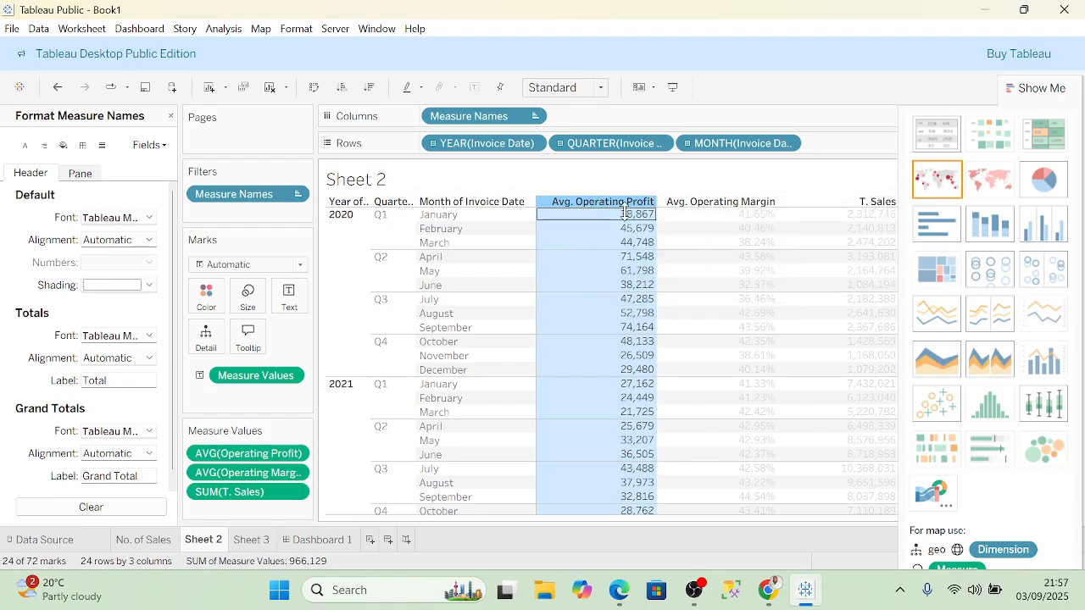
Select the Avg. Operating Margin column and review the number format of the average Operating Margin measure
left_click(726, 206)
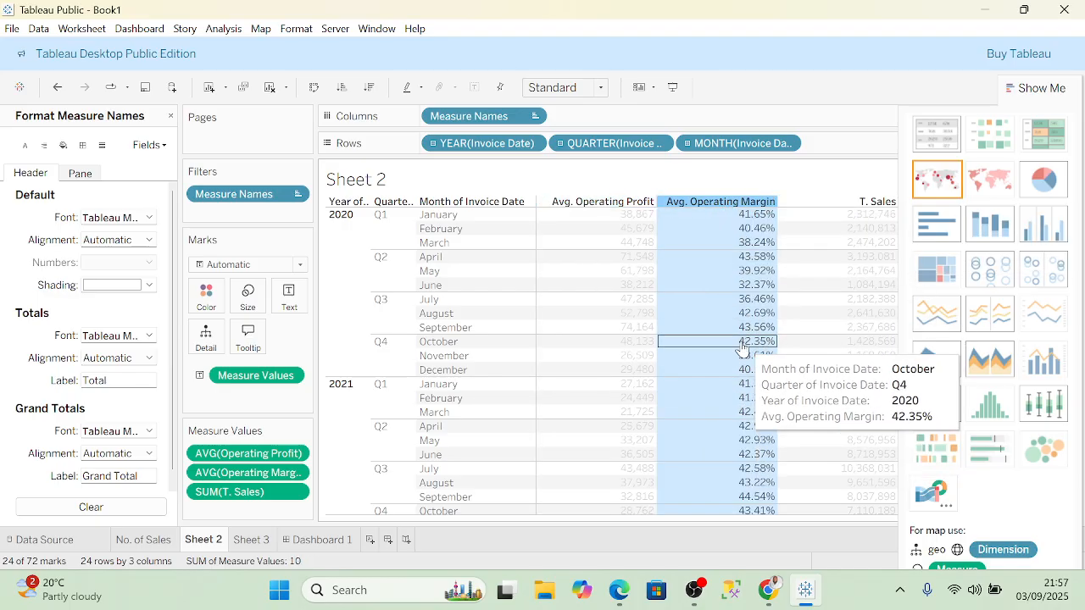
left_click(296, 474)
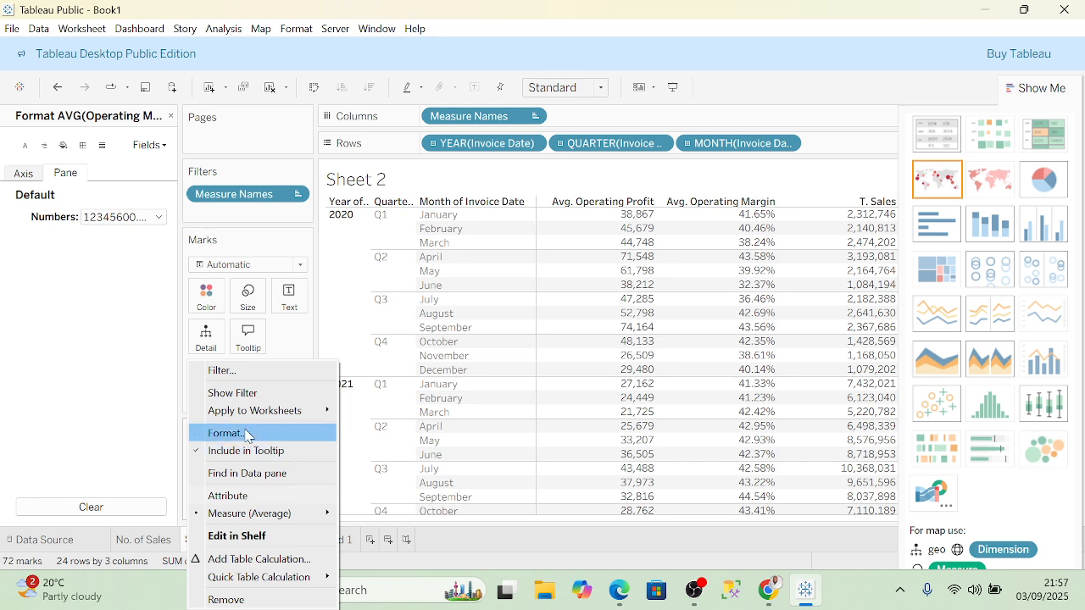
left_click(247, 434)
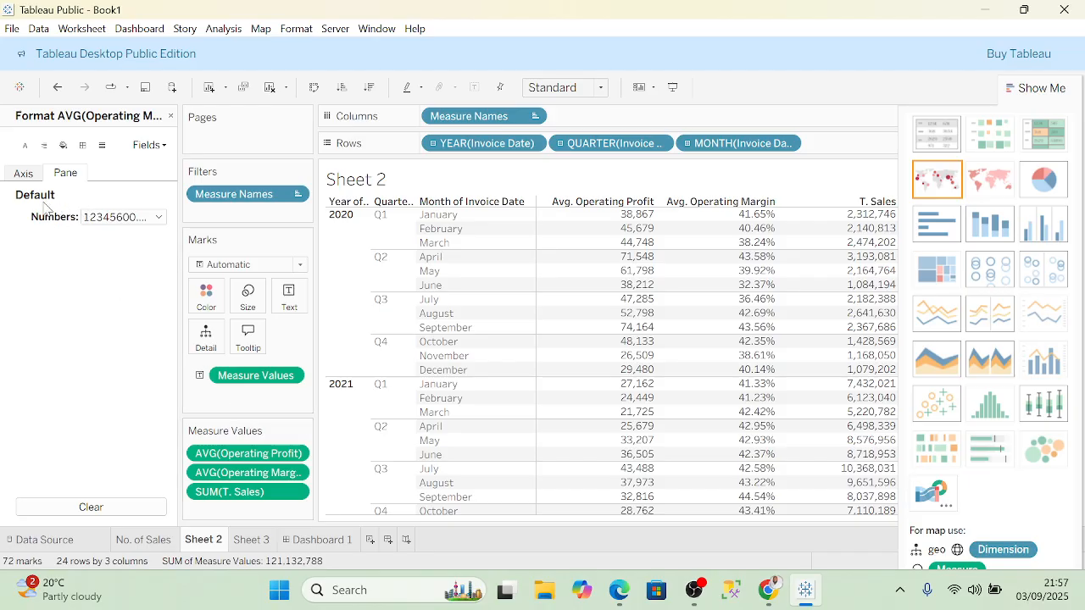
left_click(158, 219)
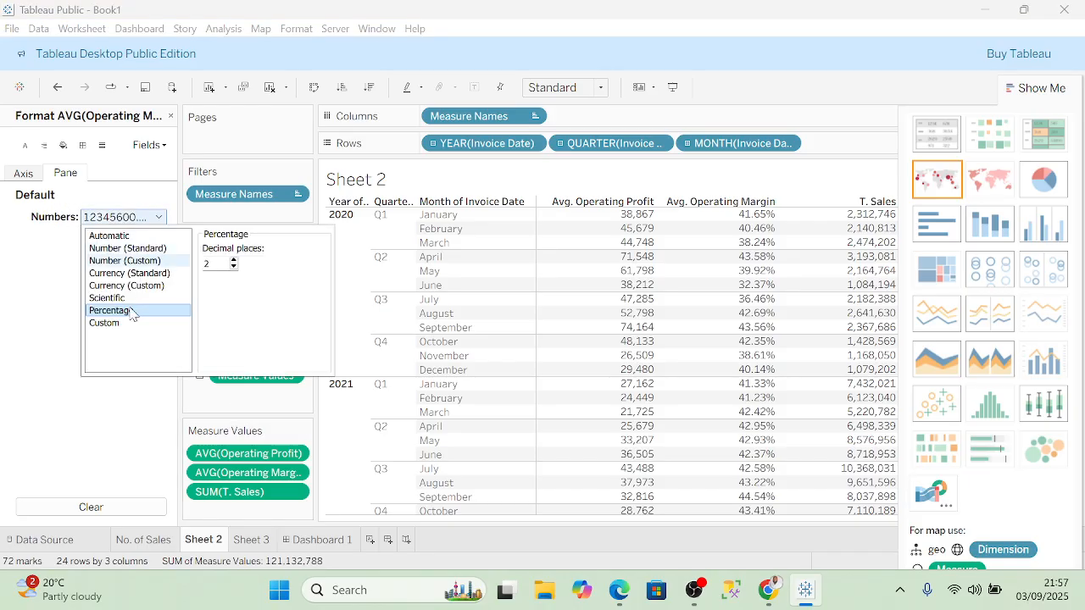
left_click(18, 371)
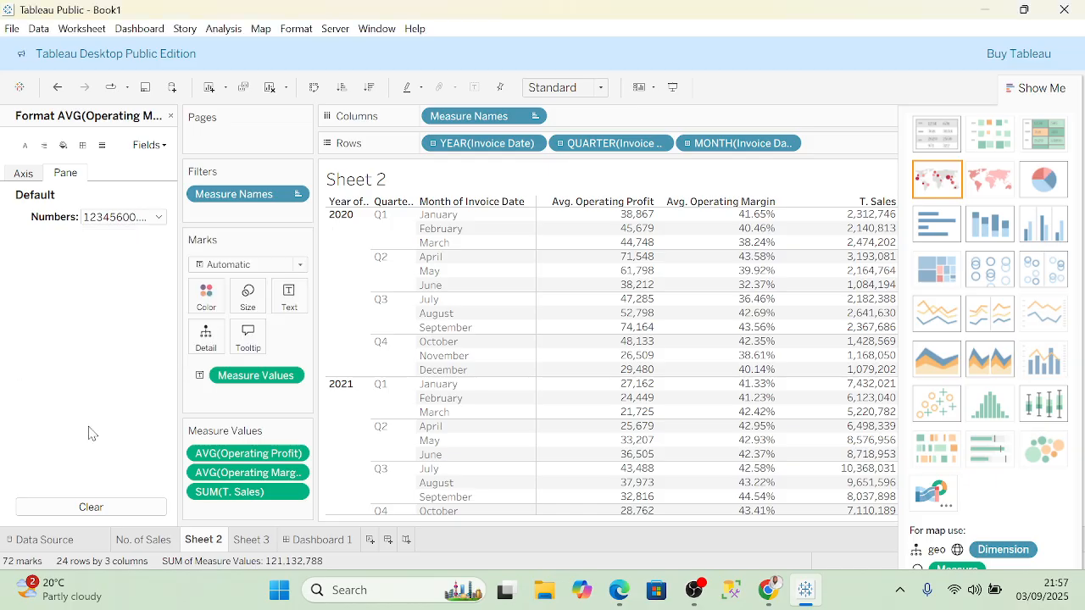
Format the average Operating Profit values as Currency (Custom) with the Ksh prefix, 2 decimal places and thousands separators
left_click(298, 455)
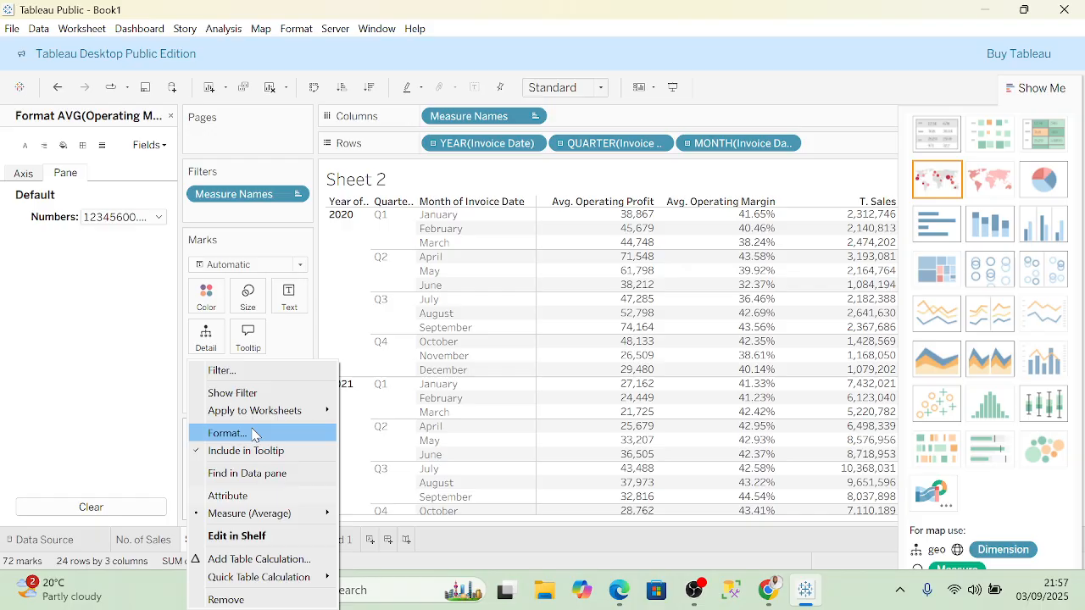
left_click(247, 434)
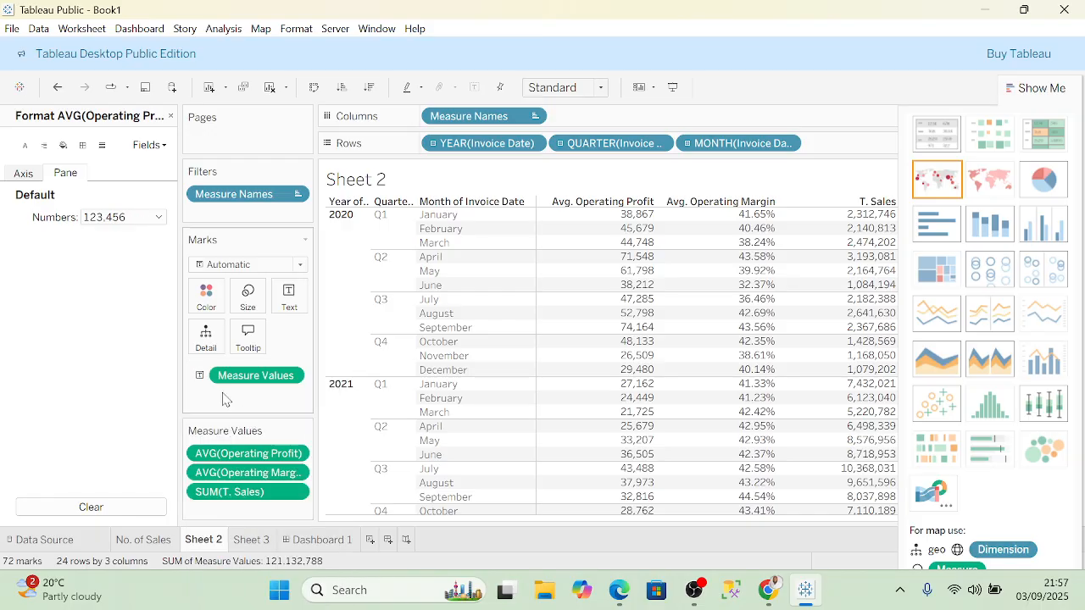
left_click(158, 217)
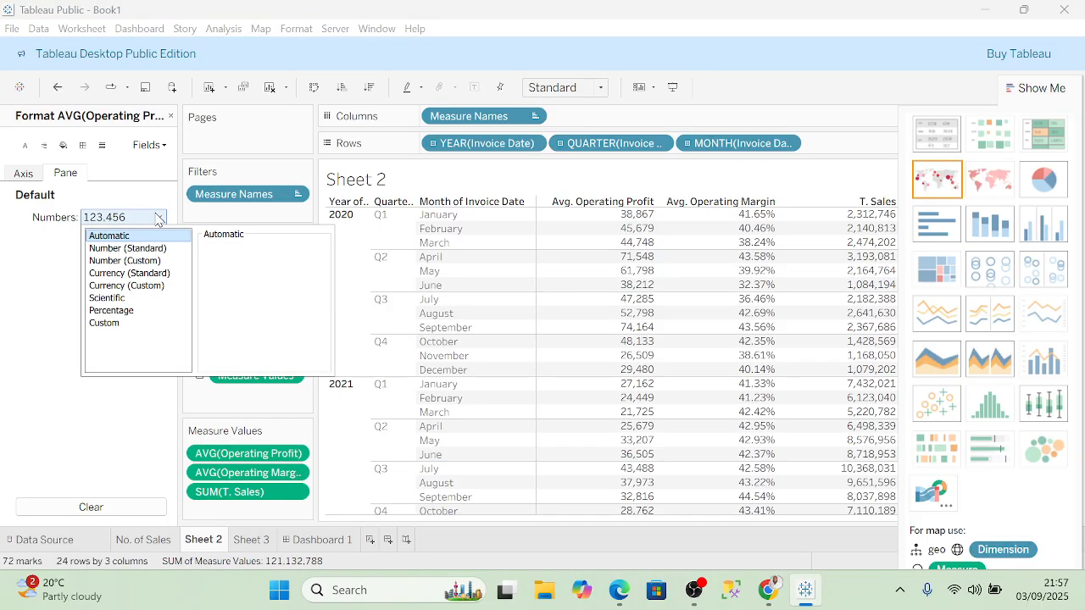
left_click(123, 287)
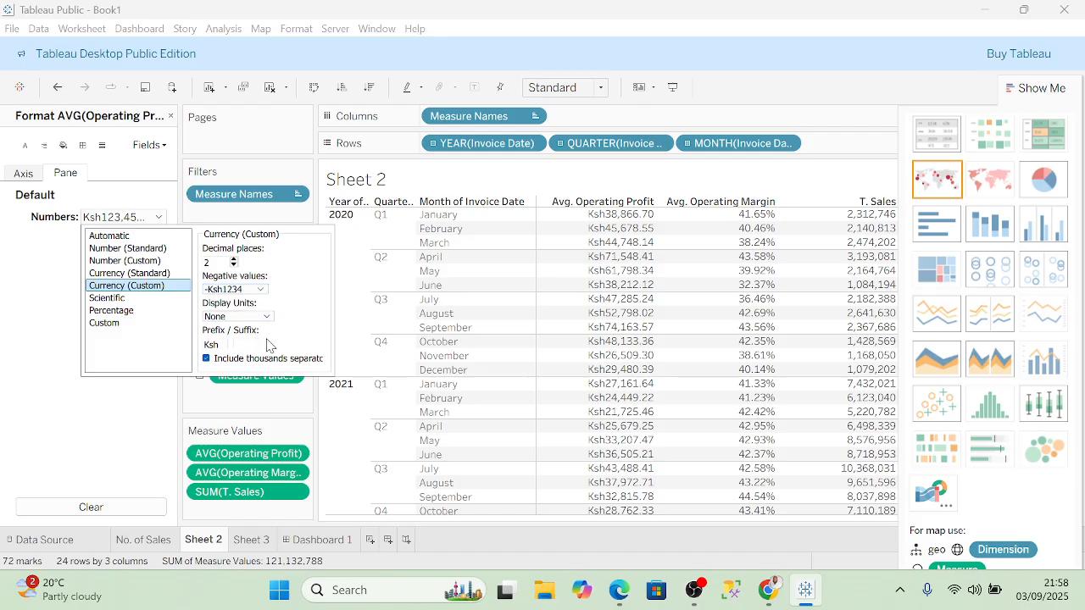
left_click(263, 289)
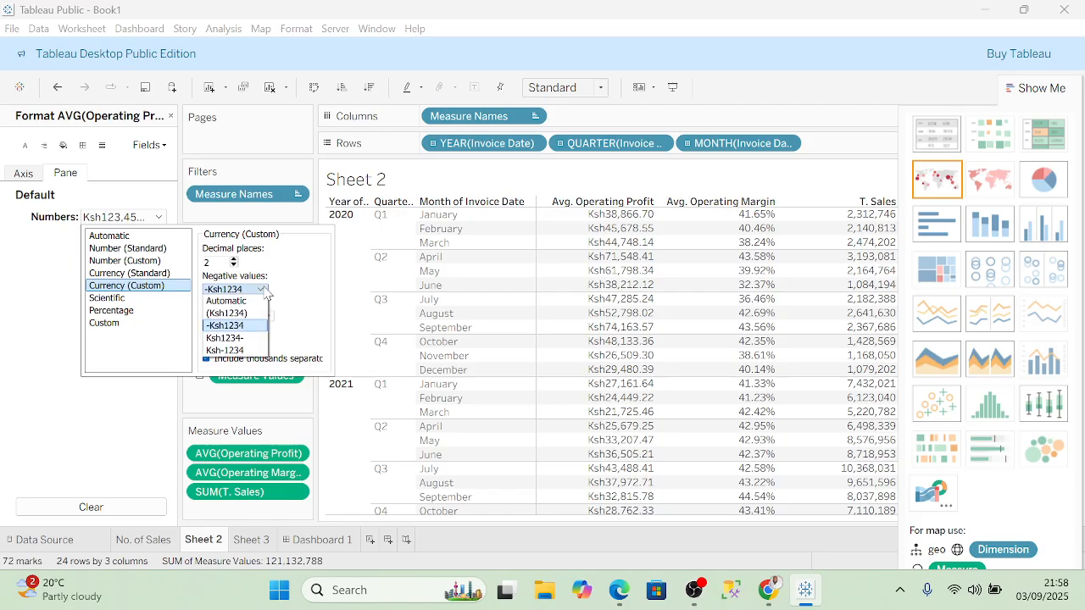
left_click(309, 297)
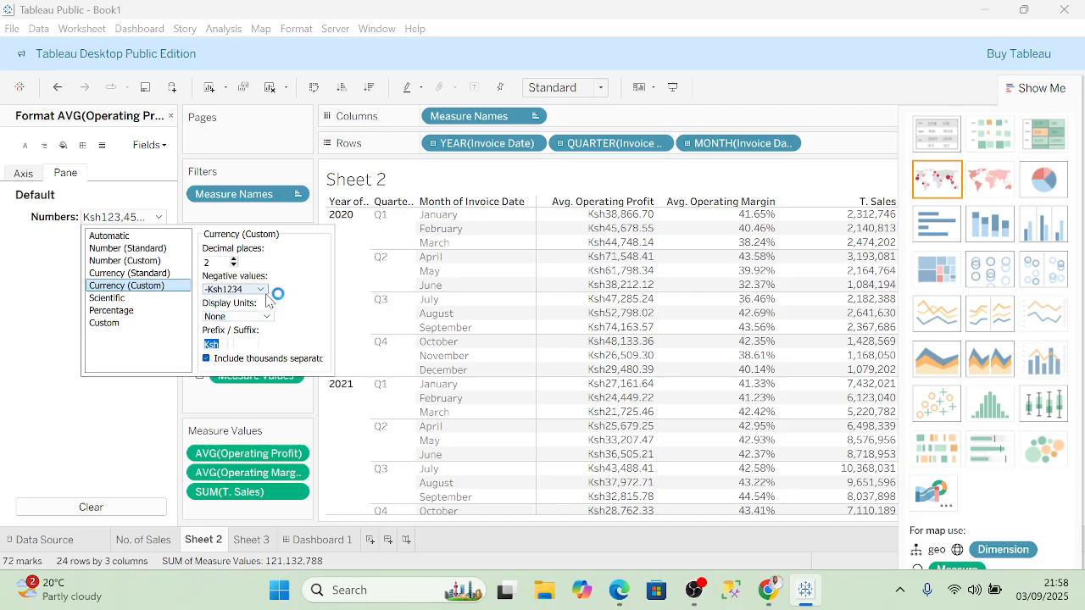
left_click(102, 416)
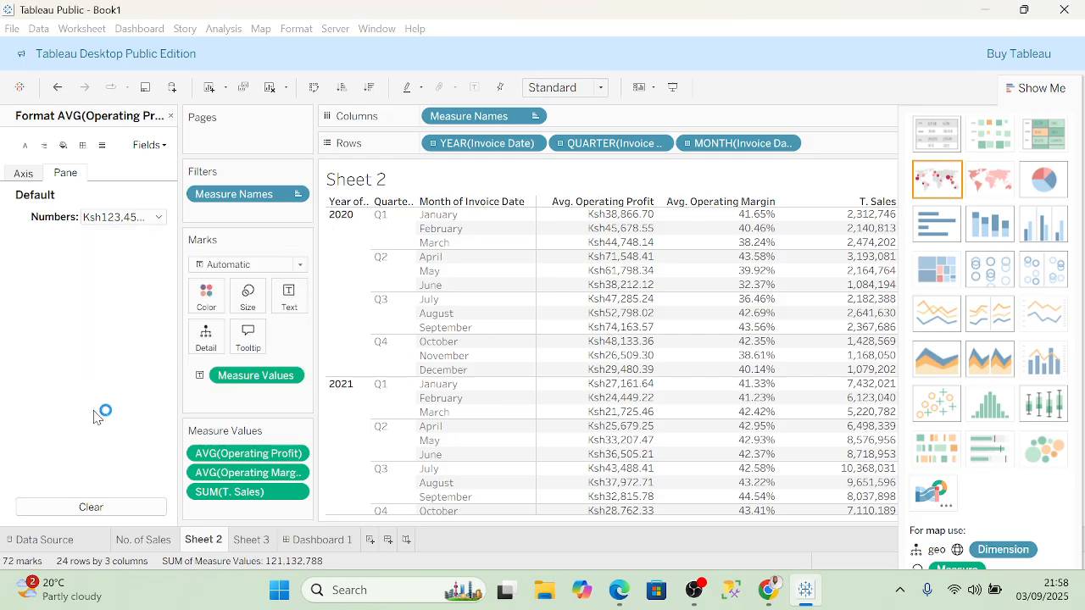
Format the summed T. Sales values as Currency (Standard) with the English (Kenya) locale
left_click(297, 492)
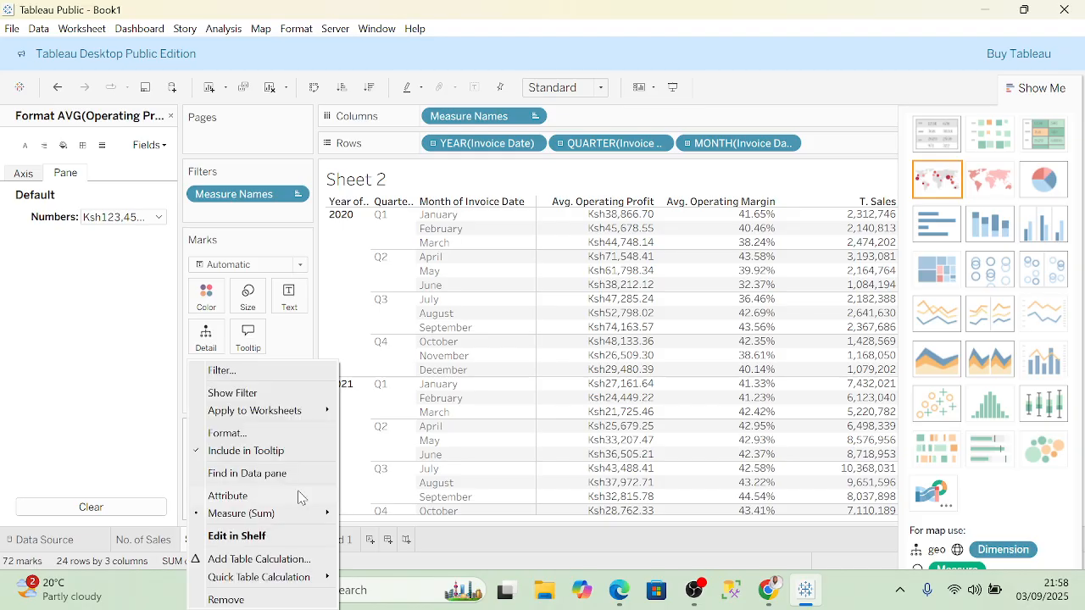
left_click(240, 434)
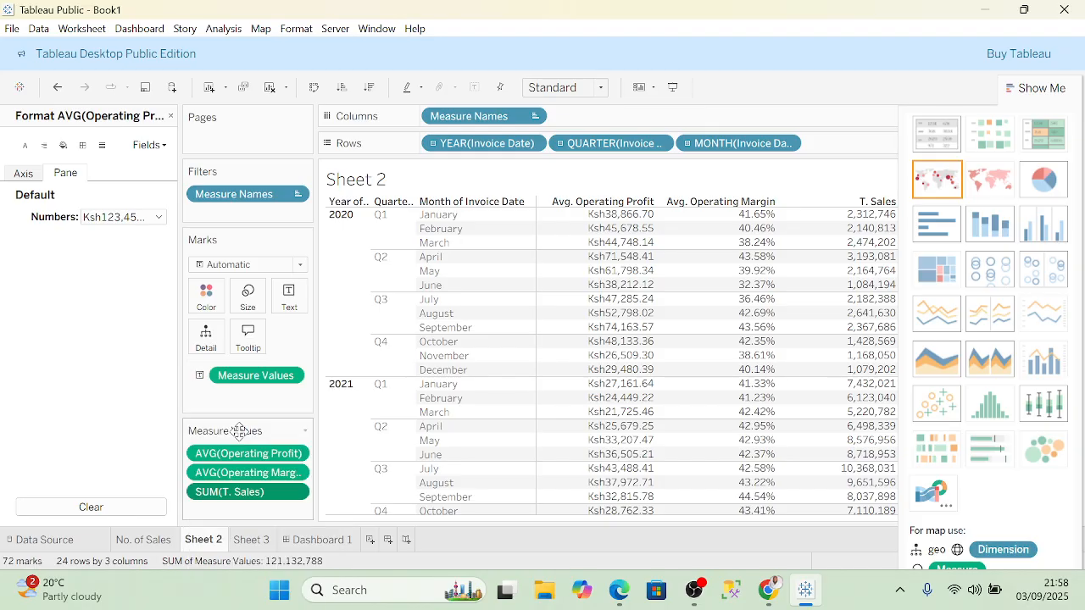
left_click(159, 218)
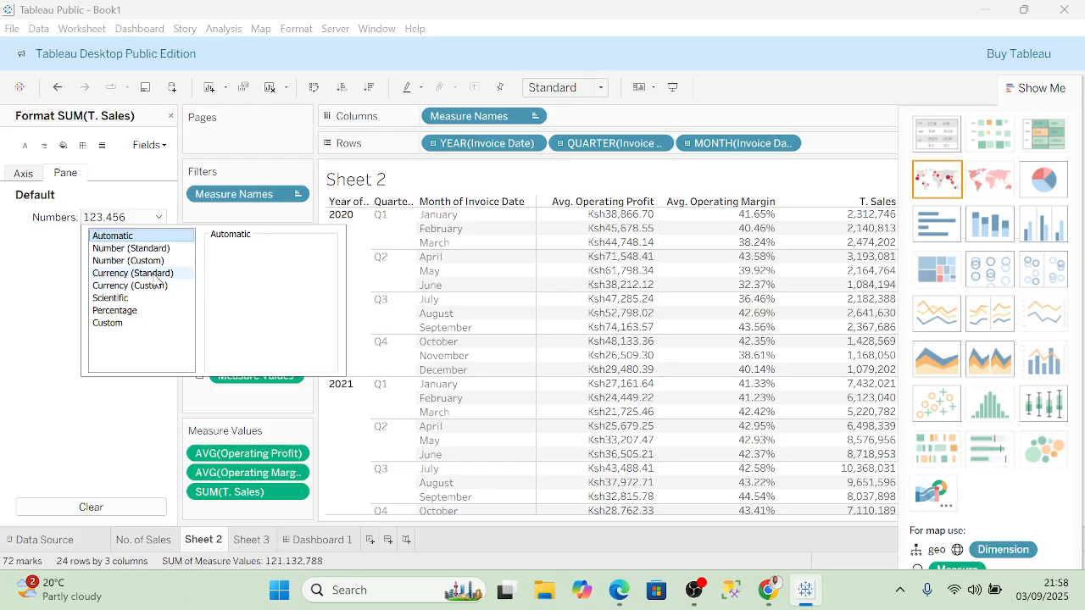
left_click(156, 273)
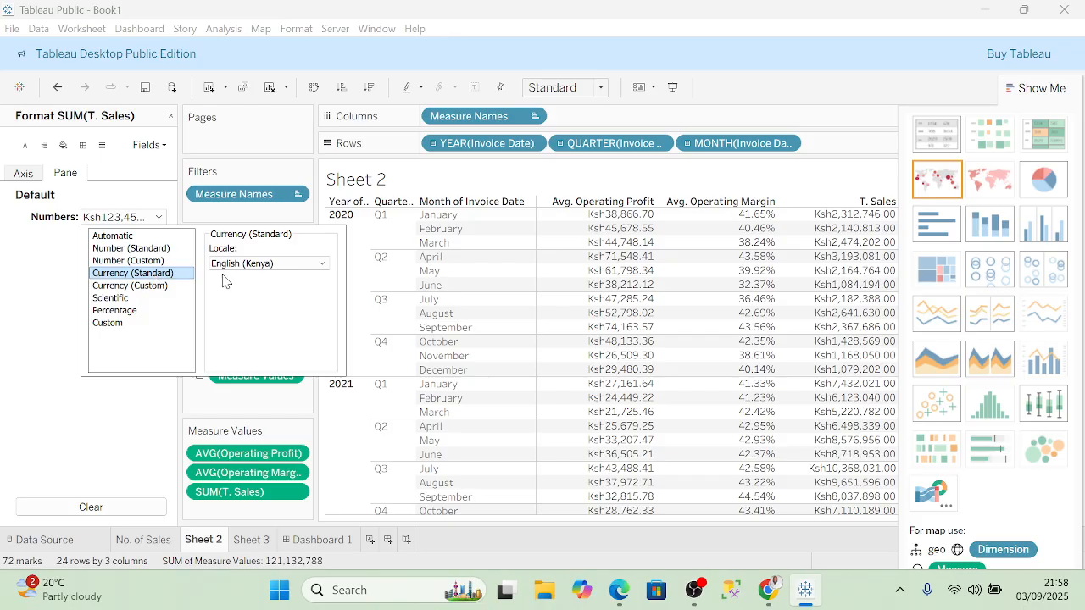
Browse the locales available for the T. Sales standard currency format
left_click(273, 265)
scroll(305, 436, "down", 6)
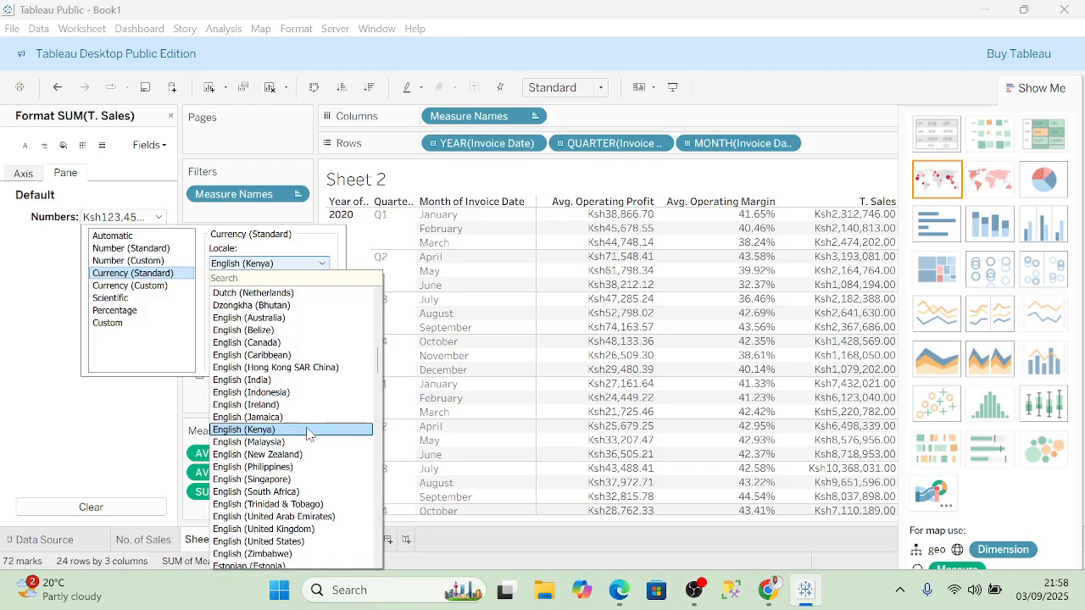
scroll(305, 436, "down", 20)
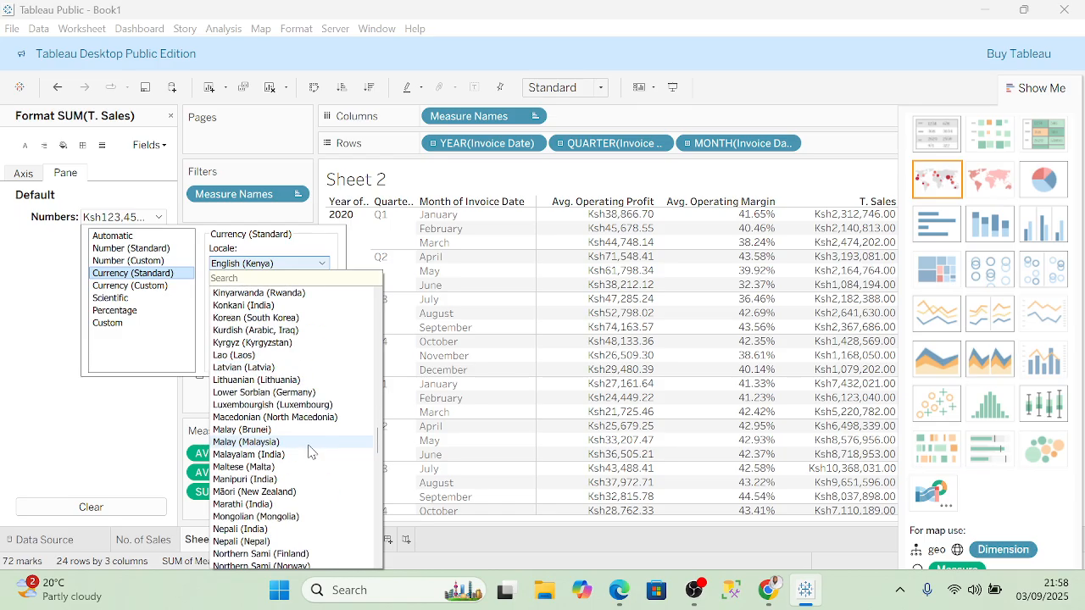
scroll(308, 436, "down", 20)
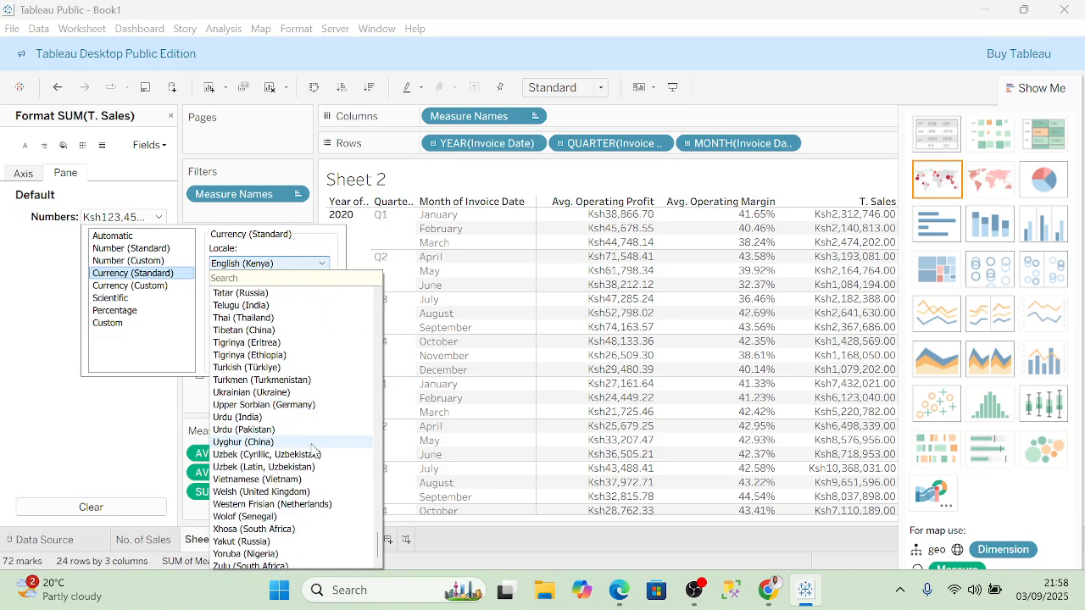
scroll(312, 454, "up", 20)
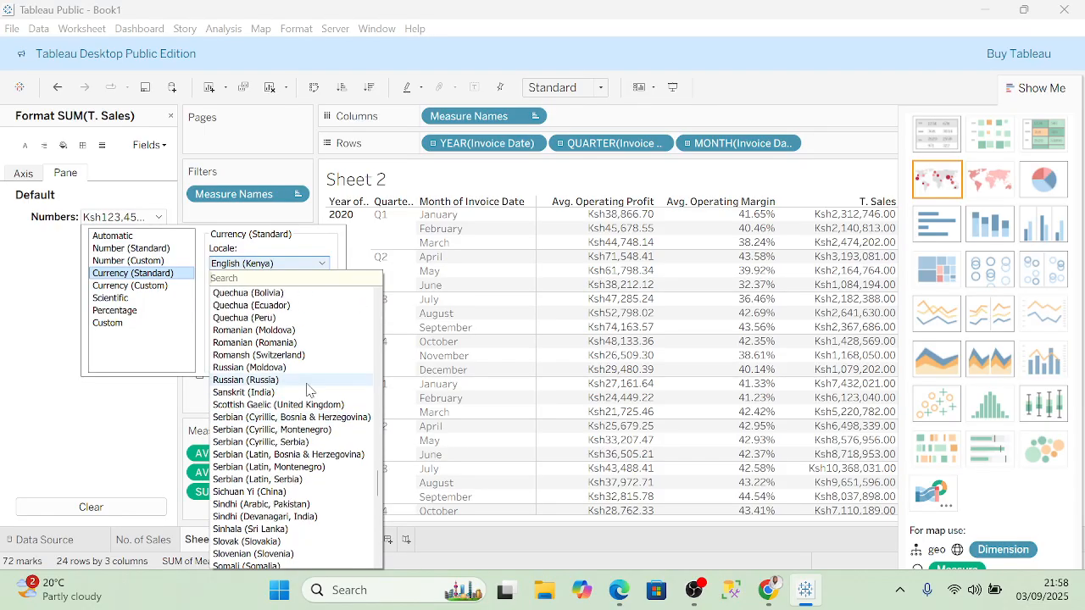
scroll(312, 386, "up", 20)
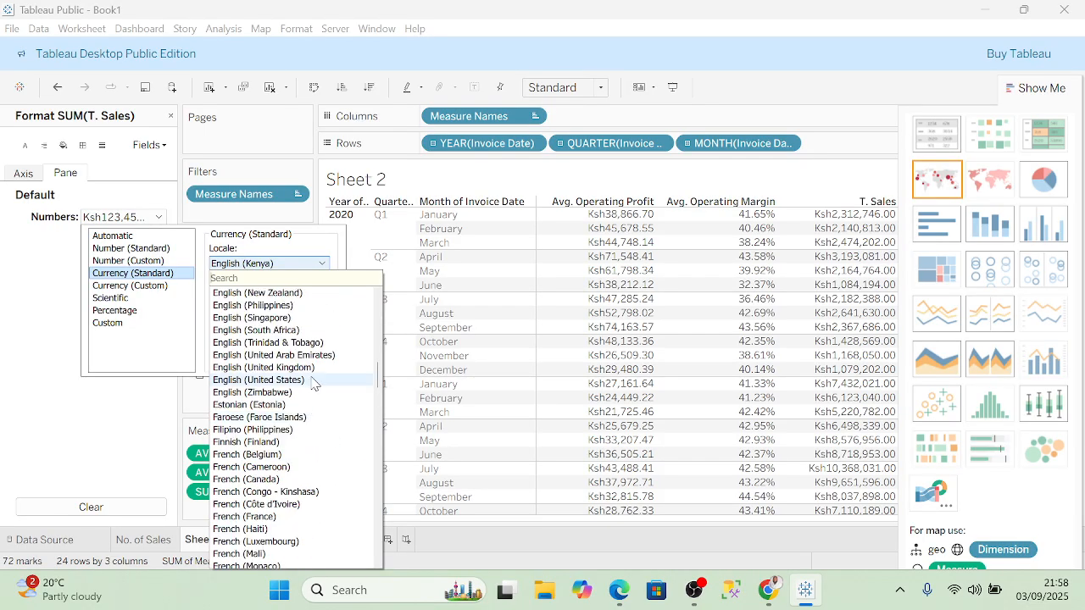
scroll(311, 377, "up", 7)
scroll(318, 382, "down", 6)
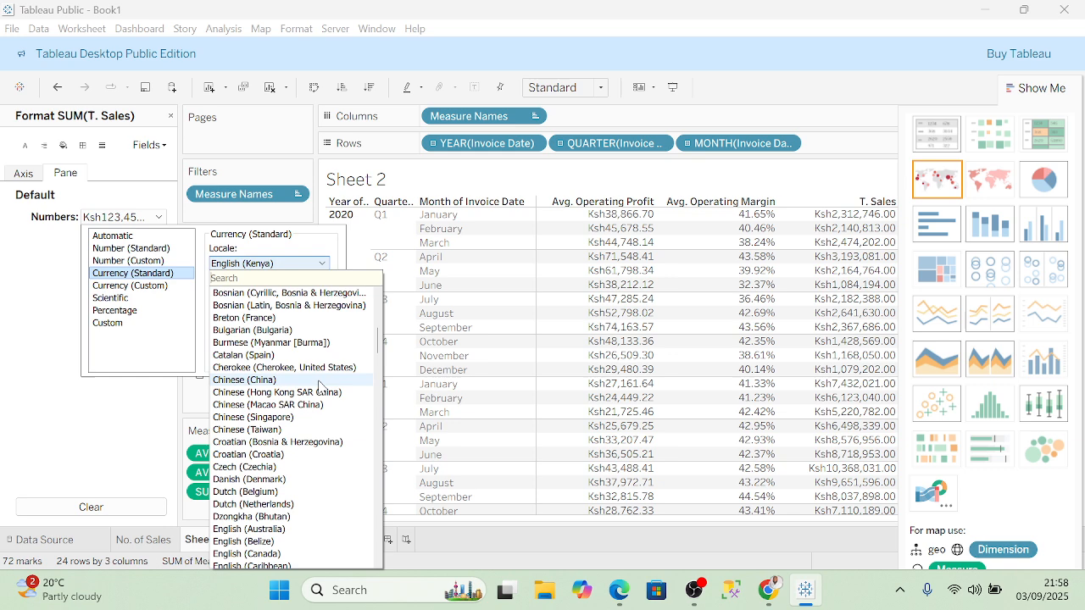
scroll(321, 387, "up", 8)
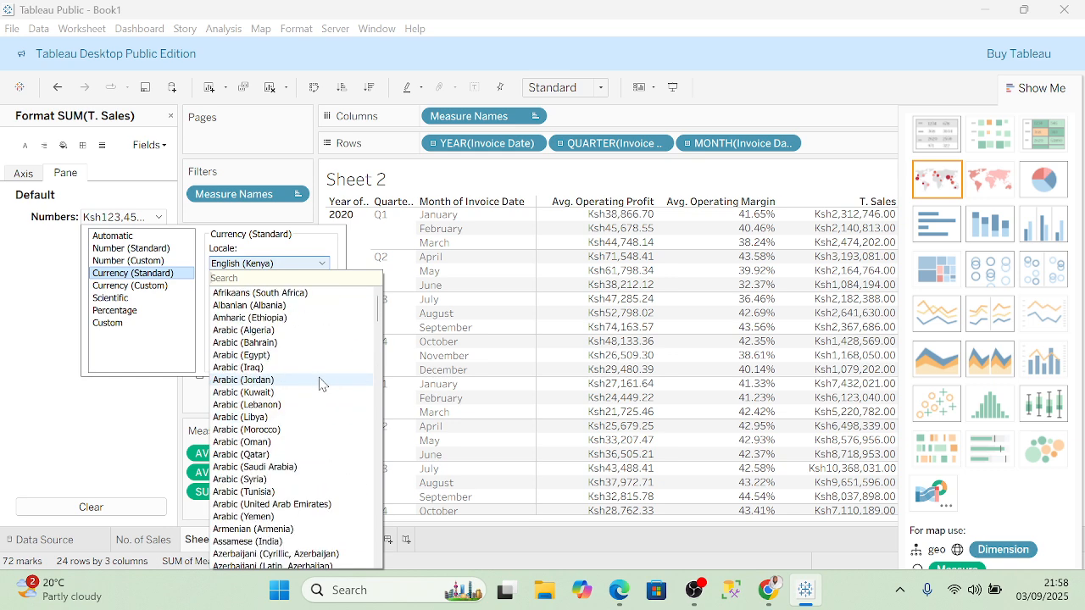
scroll(323, 390, "down", 3)
scroll(322, 390, "down", 11)
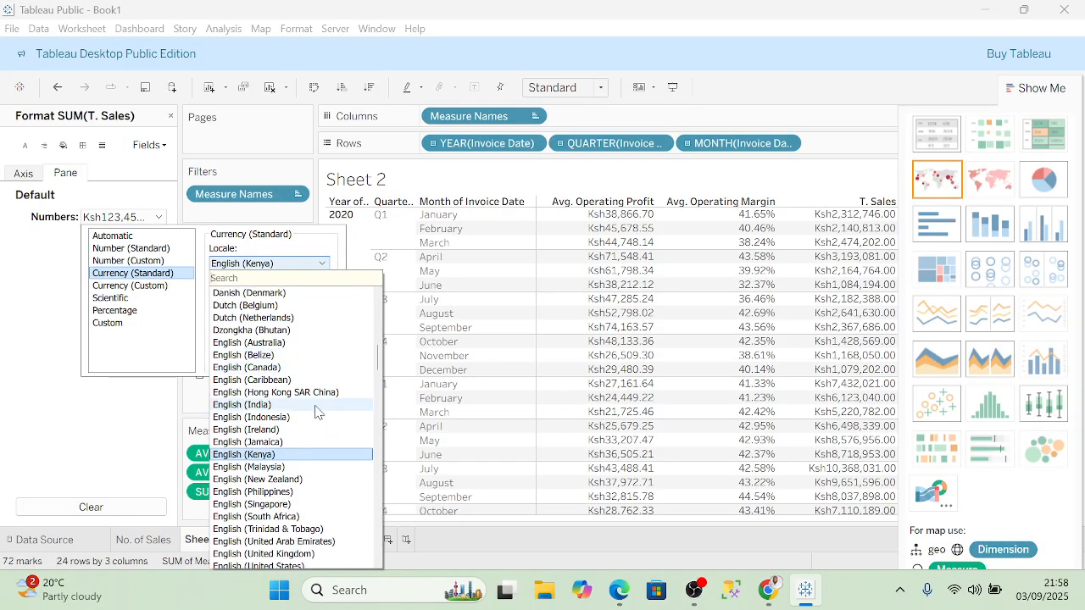
scroll(313, 415, "down", 17)
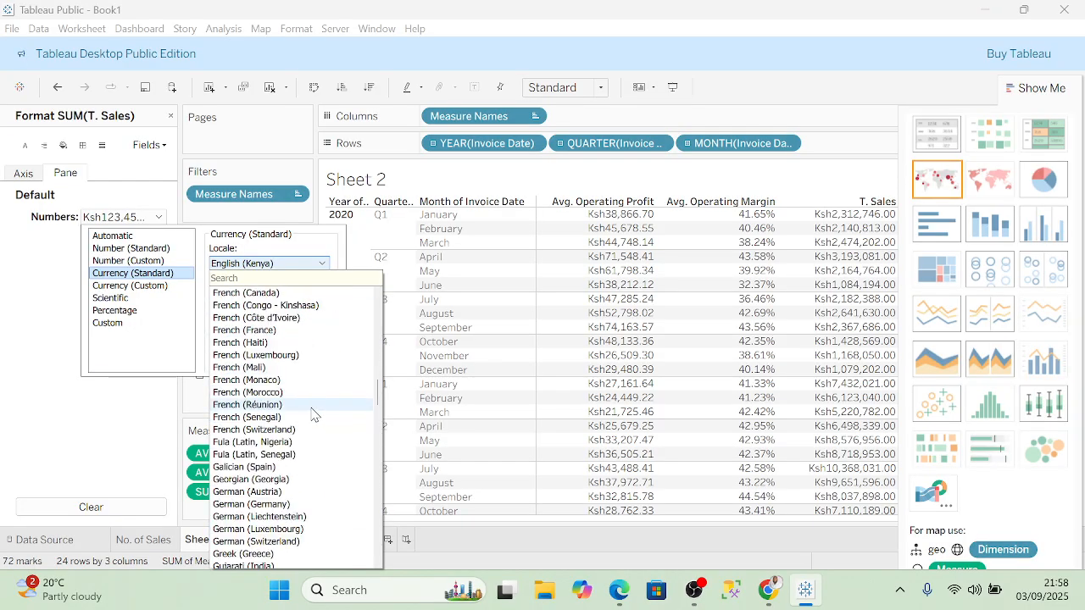
scroll(312, 413, "down", 7)
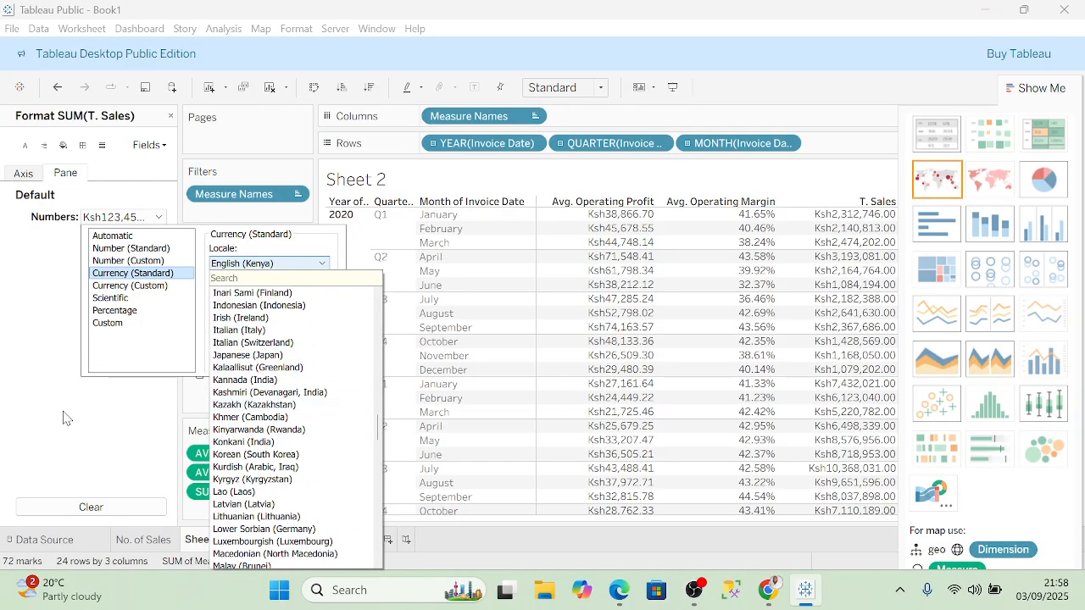
Switch the T. Sales format to Currency (Custom) with the Ksh prefix and 2 decimal places, and hide the Show Me chart options
left_click(142, 286)
left_click(143, 286)
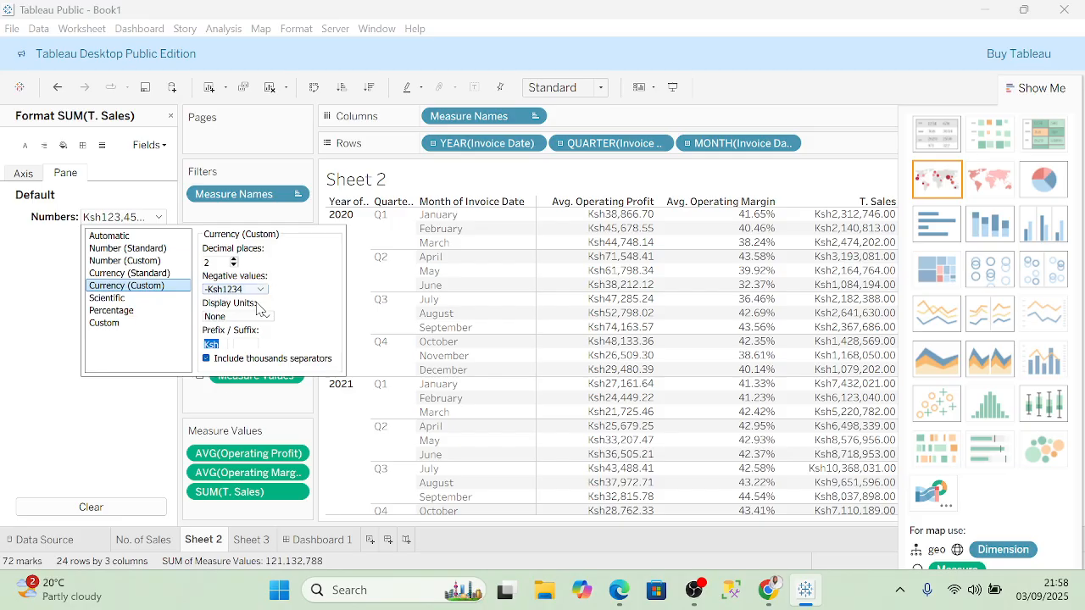
left_click(148, 431)
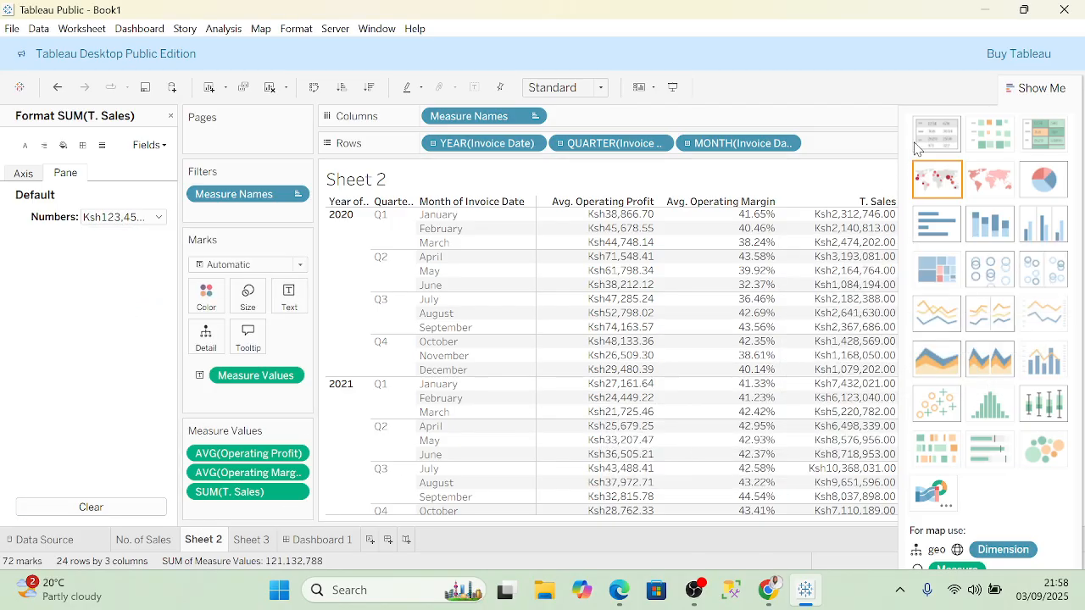
left_click(1042, 88)
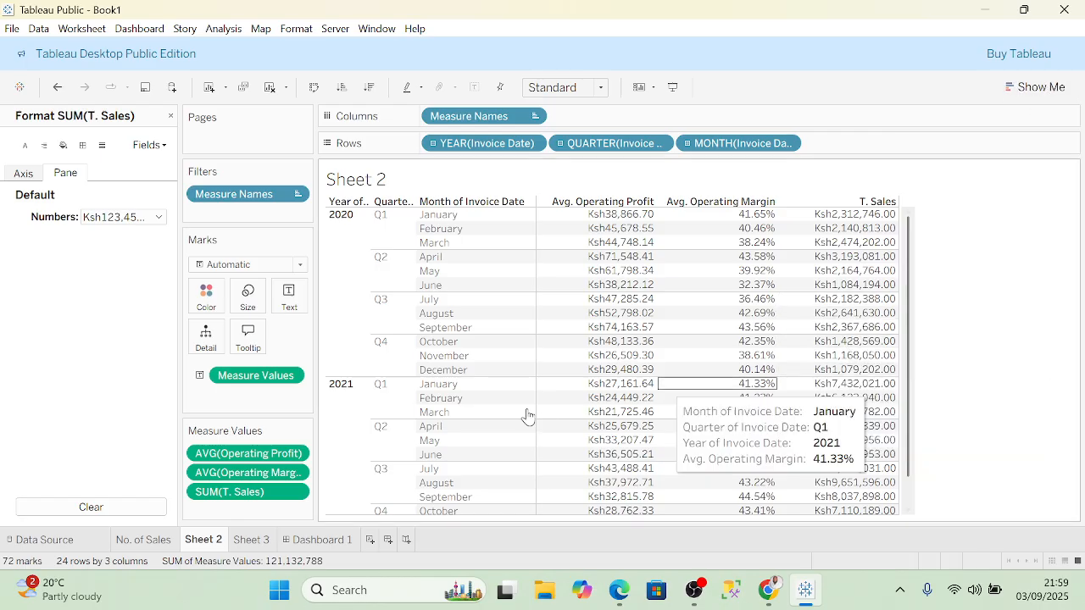
scroll(453, 429, "down", 1)
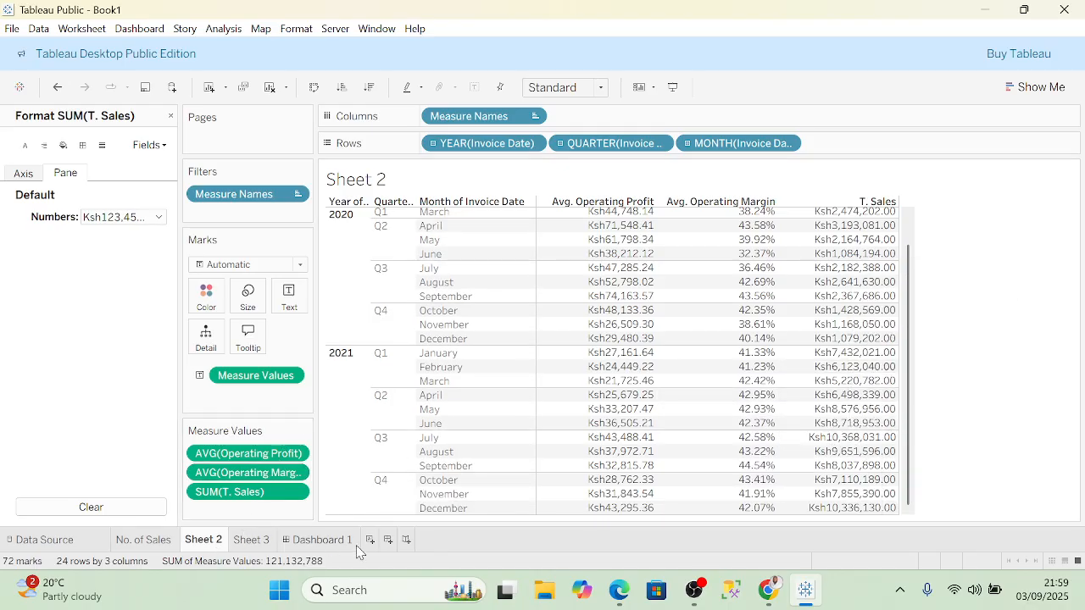
Open Dashboard 1 and close its formatting options to return to the dashboard's sheet and object list
left_click(323, 540)
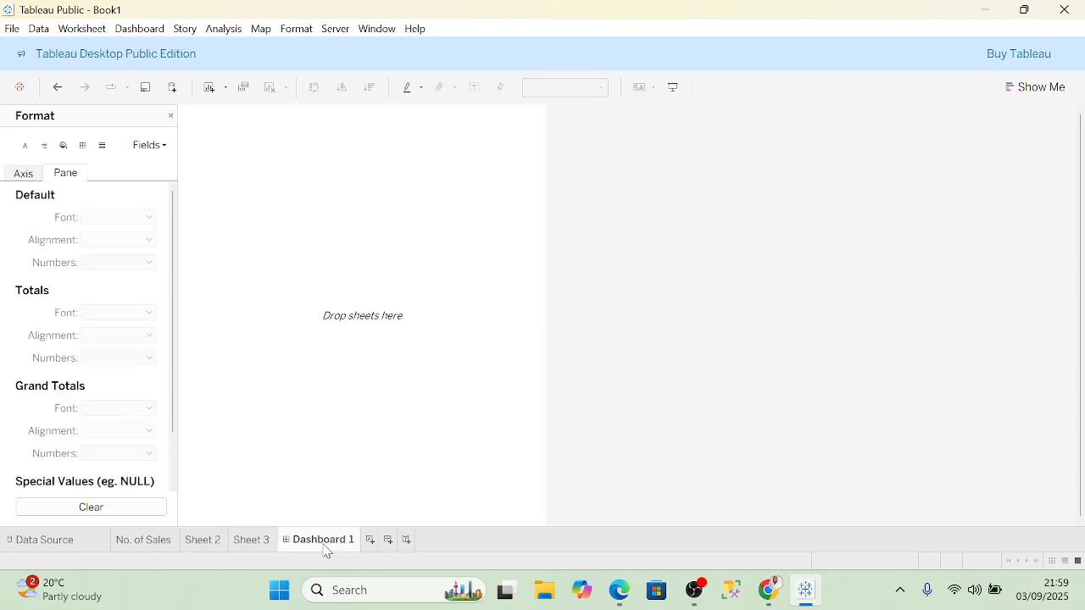
left_click(23, 174)
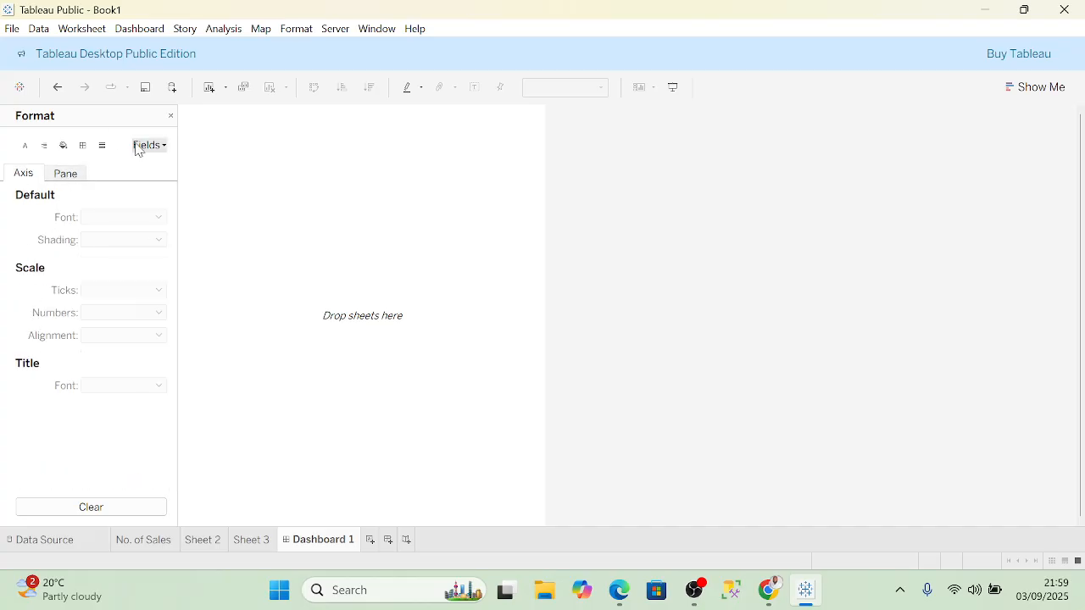
left_click(83, 148)
left_click(101, 148)
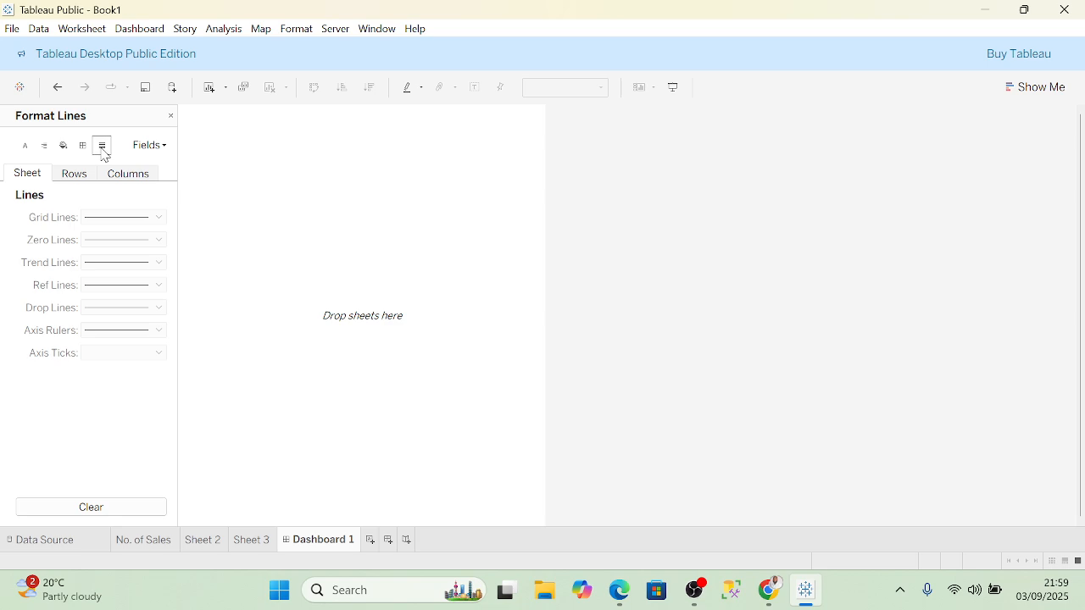
left_click(43, 146)
left_click(25, 146)
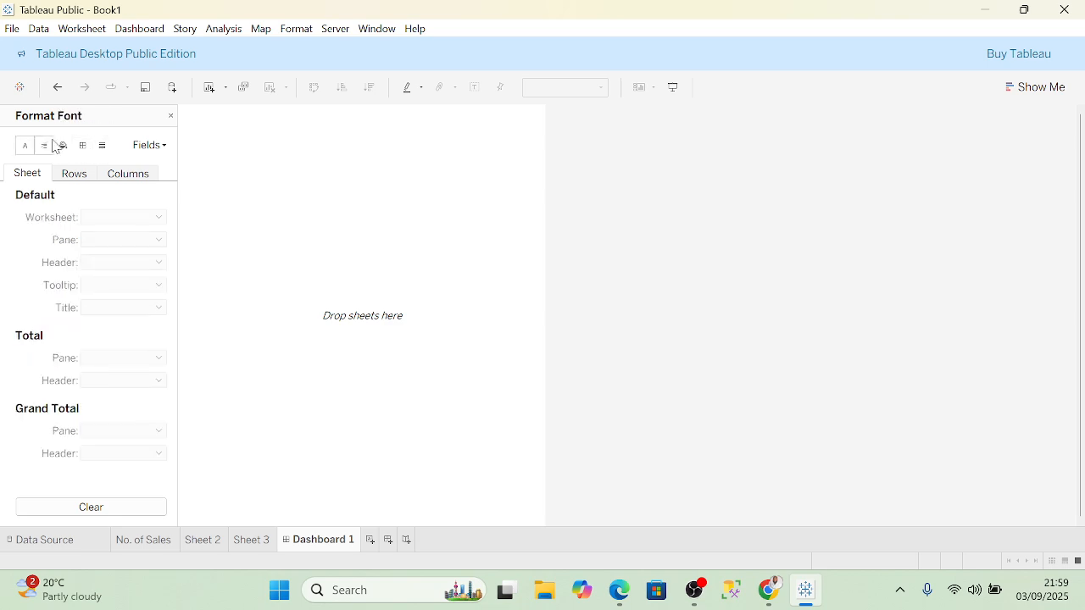
left_click(169, 117)
mouse_move(74, 292)
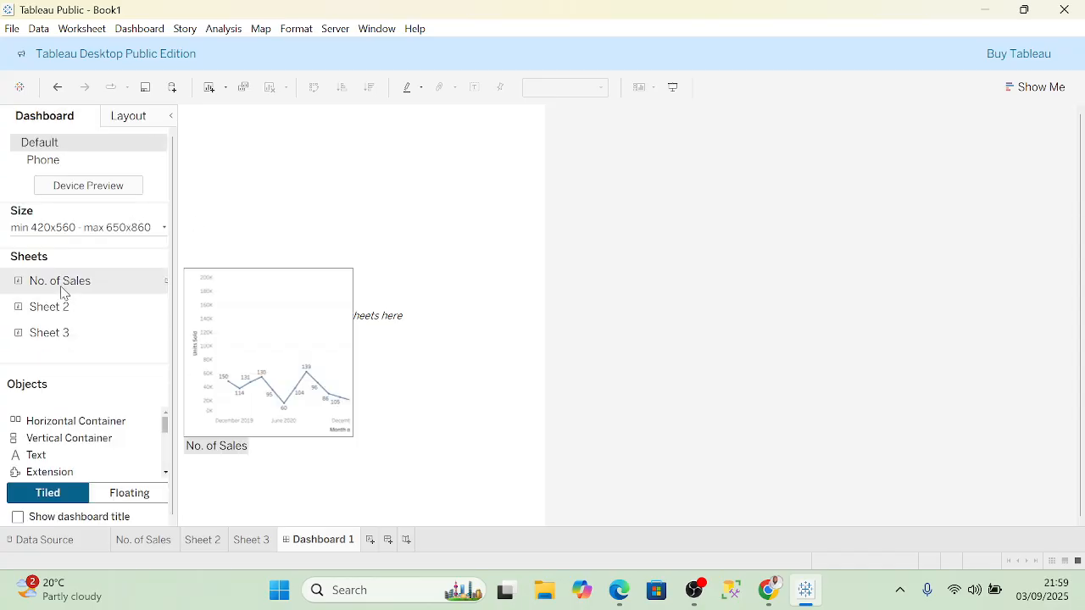
Add the No. of Sales sheet to Dashboard 1 and narrow its chart slightly to widen the filter column
mouse_move(64, 311)
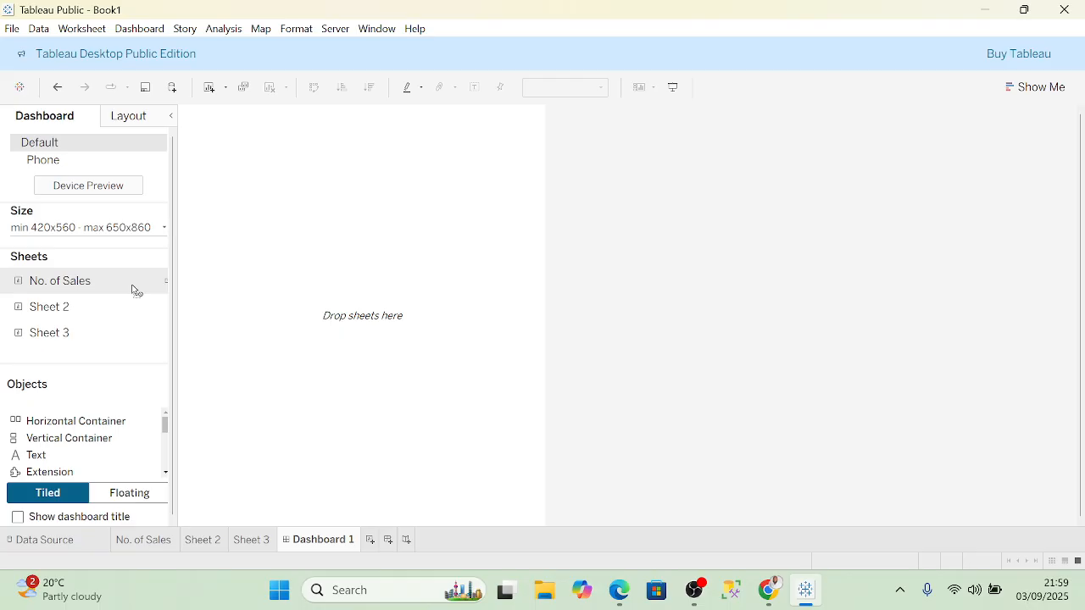
left_click_drag(133, 291, 234, 292)
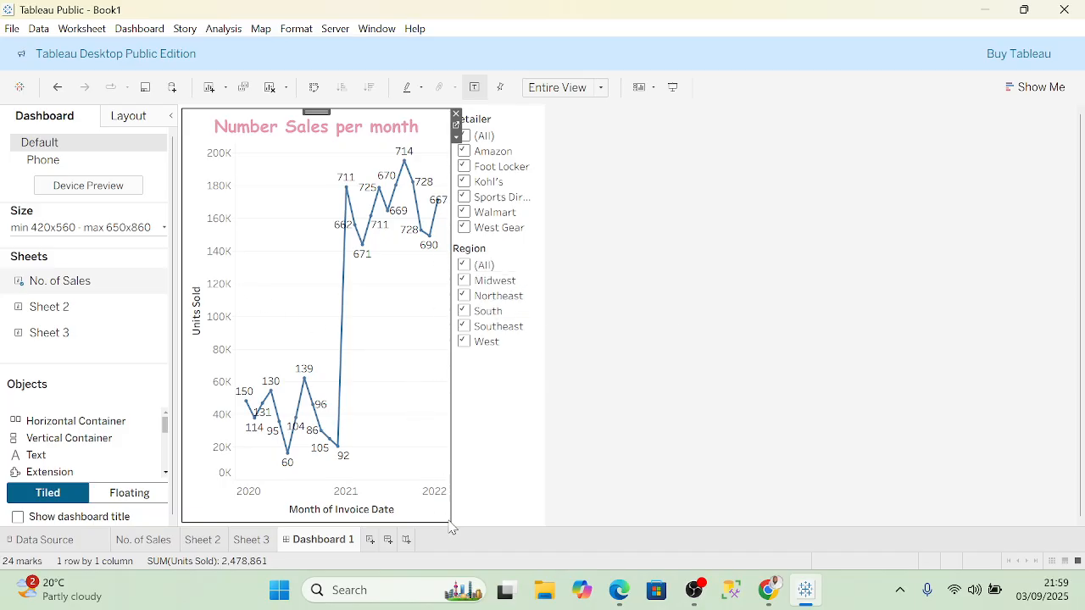
left_click_drag(450, 513, 431, 363)
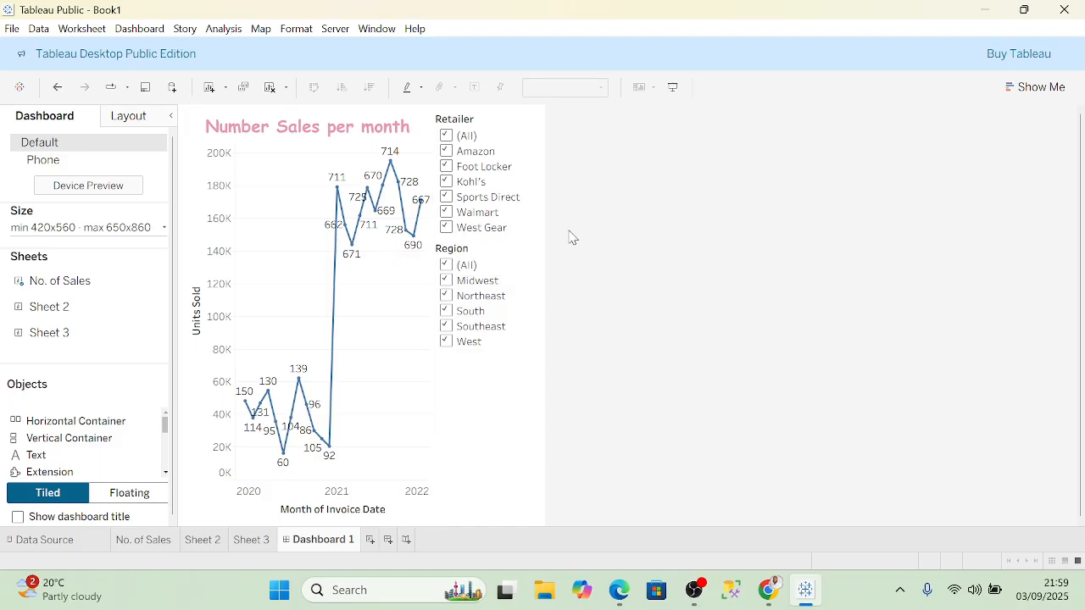
Add Sheet 2 to the dashboard below the Region filter and fit it to Entire View
mouse_move(95, 319)
left_click_drag(75, 306, 476, 404)
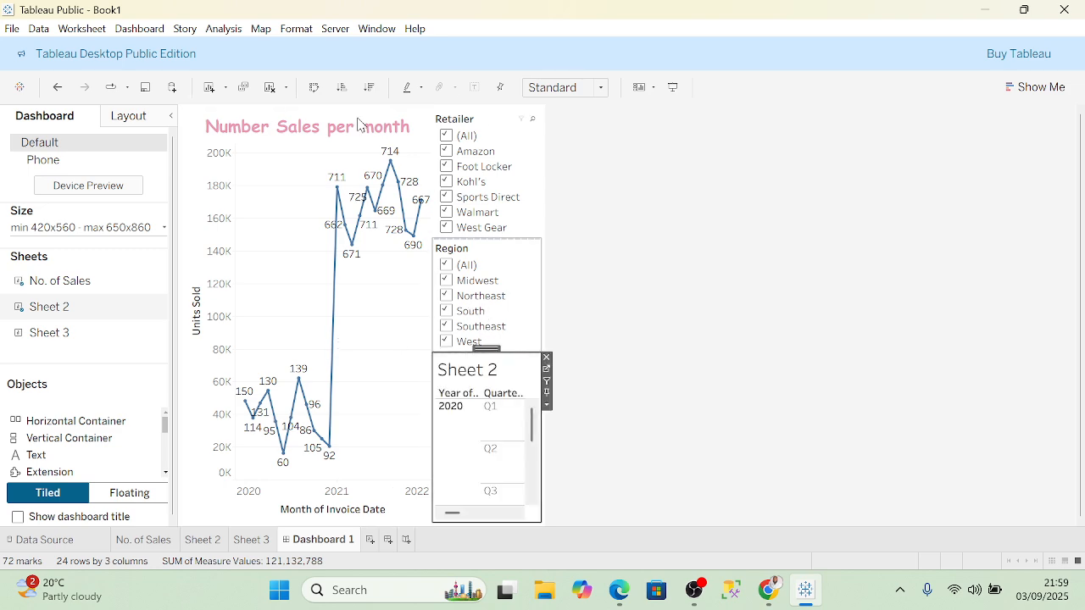
left_click(605, 87)
left_click(584, 158)
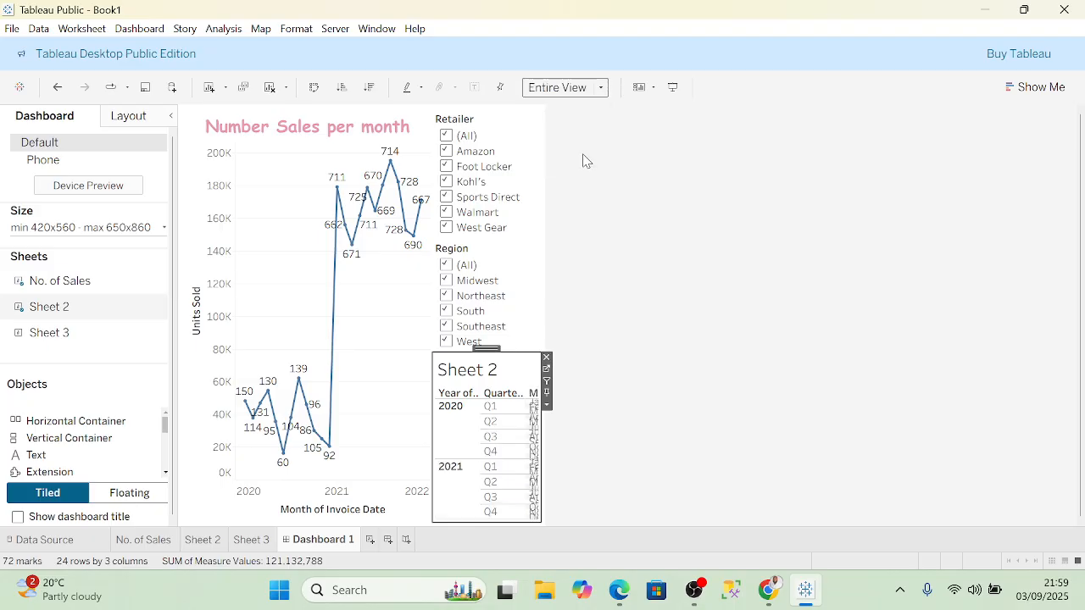
left_click(536, 151)
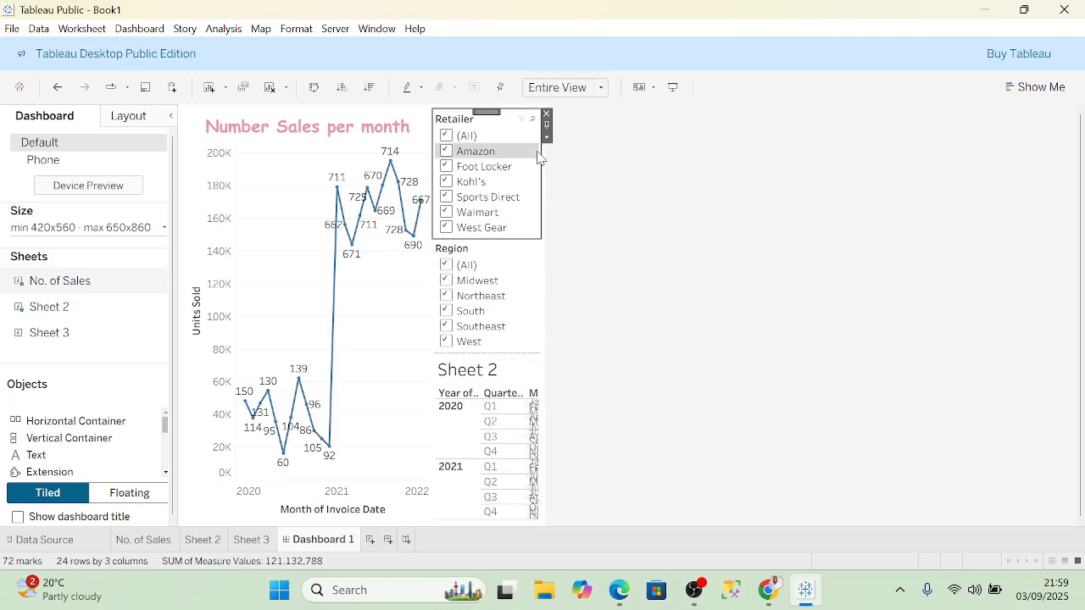
left_click(534, 268)
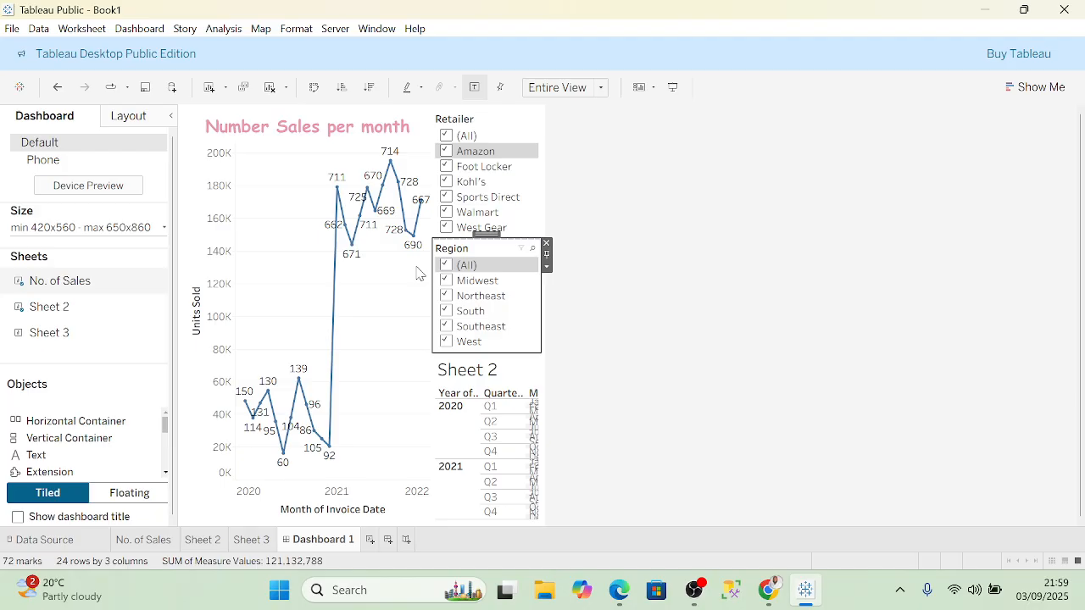
Increase the minimum height of the dashboard's size range to 1360 px
left_click(190, 164)
left_click(163, 228)
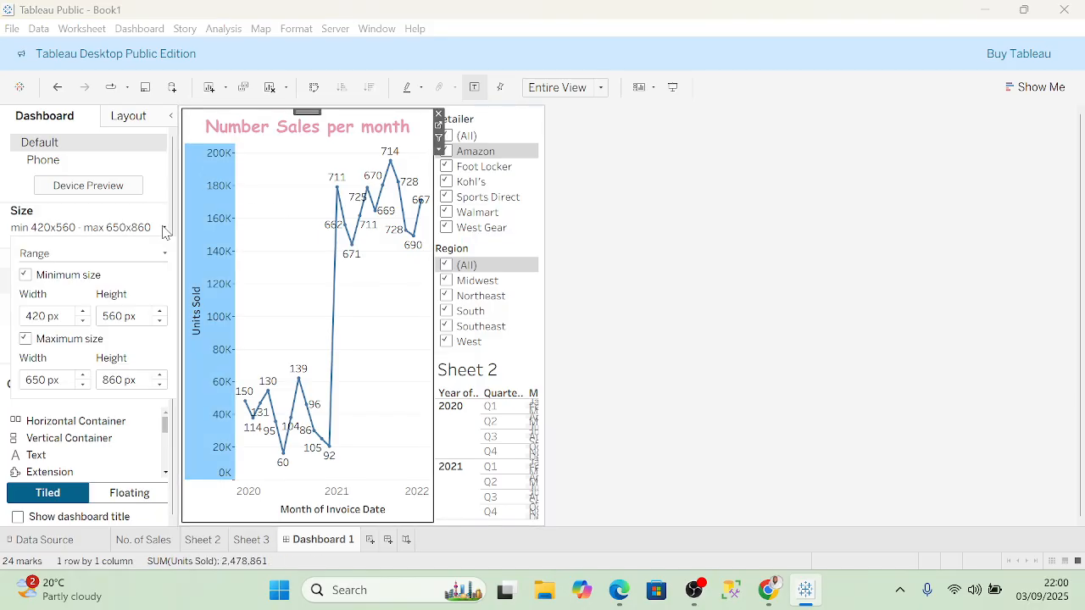
left_click(161, 311)
left_click(162, 312)
left_click(162, 311)
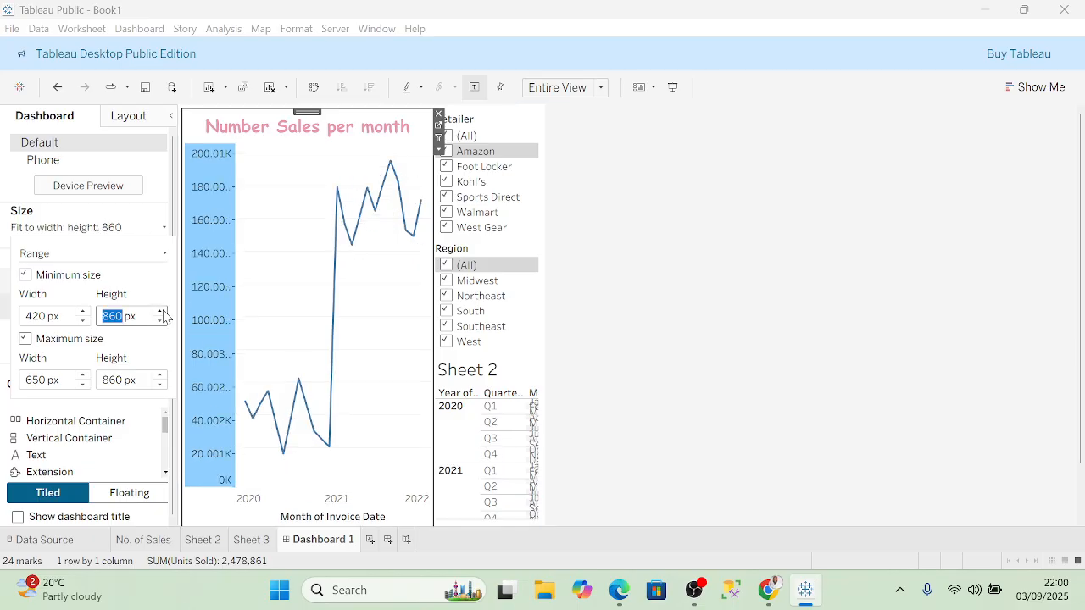
left_click(162, 312)
left_click(162, 312)
left_click(162, 312)
left_click(162, 312)
left_click(162, 312)
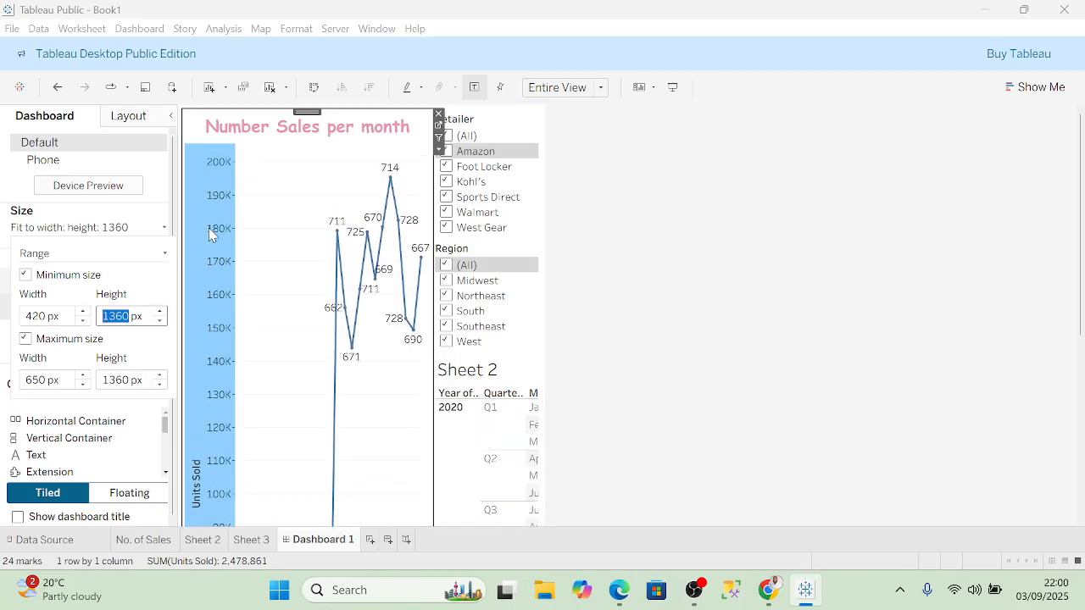
Remove the No. of Sales chart and the Sheet 2 table from the dashboard
left_click(438, 113)
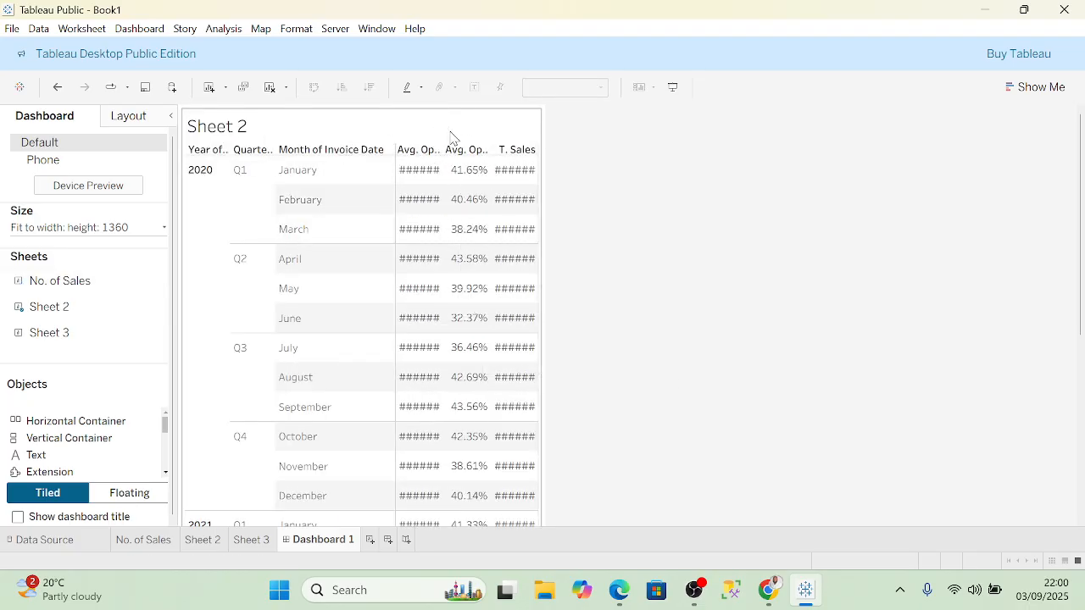
left_click(488, 138)
left_click(546, 113)
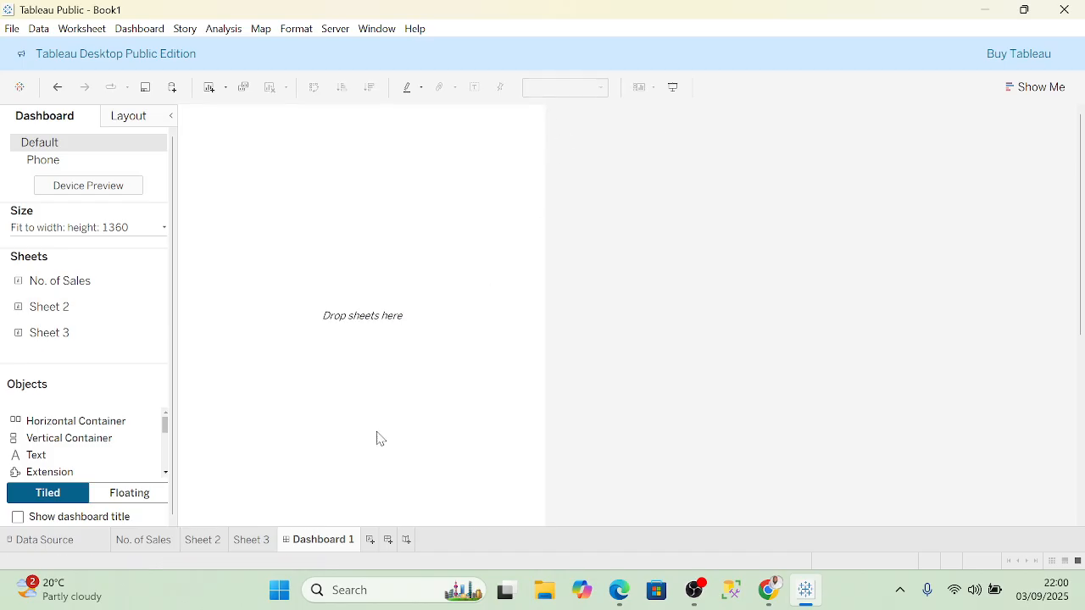
Delete the Sheet 2 worksheet from the workbook and go to the No. of Sales sheet
left_click(190, 544)
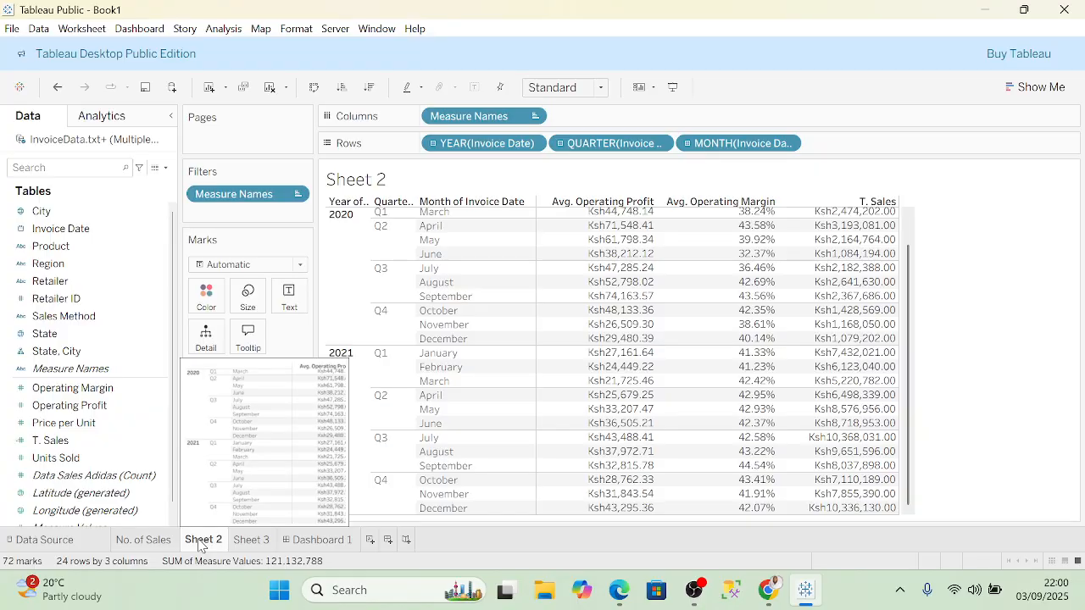
right_click(201, 546)
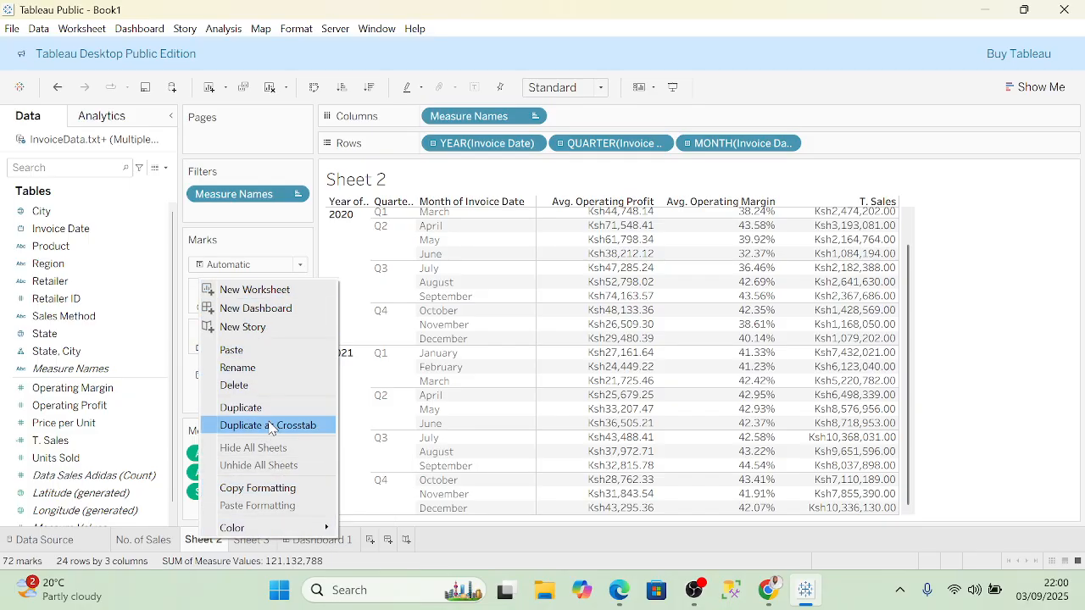
left_click(258, 390)
left_click(151, 541)
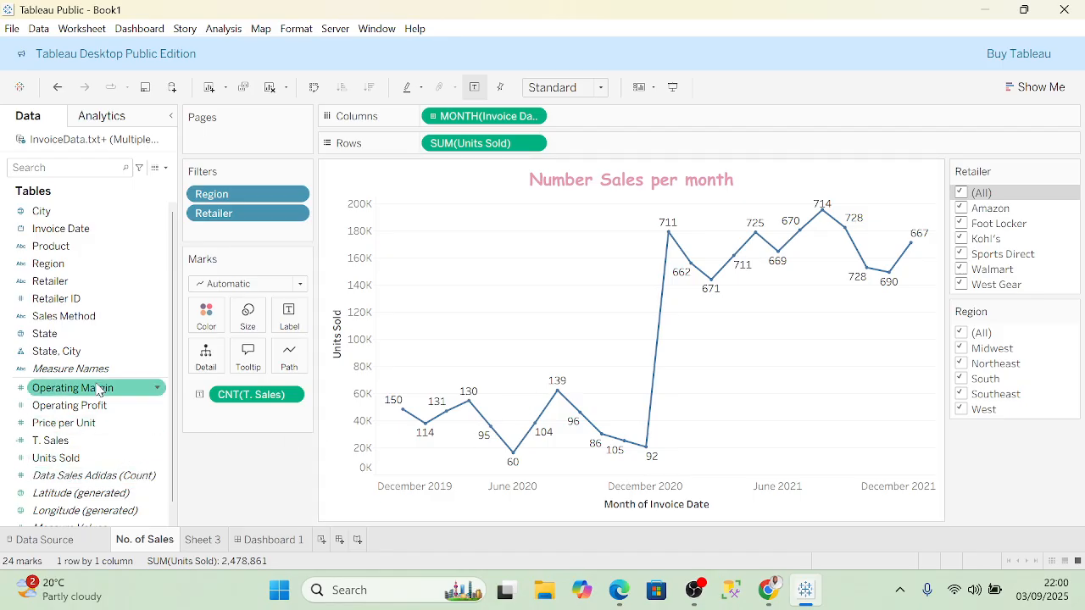
scroll(98, 389, "down", 1)
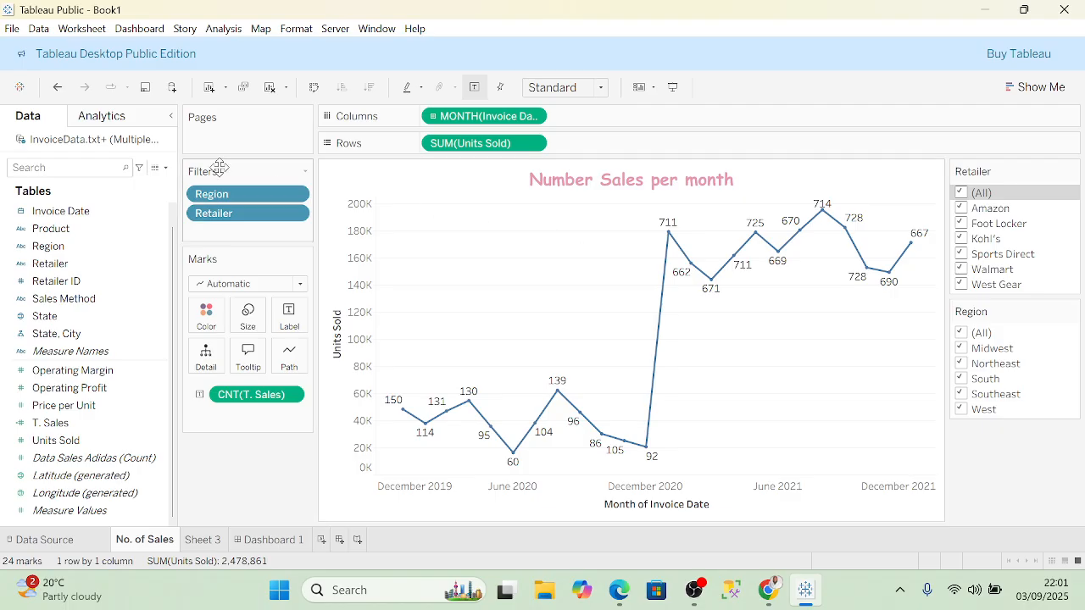
Save the workbook to the Desktop as a Tableau Workbook (*.twb) named MyIntake
left_click(37, 34)
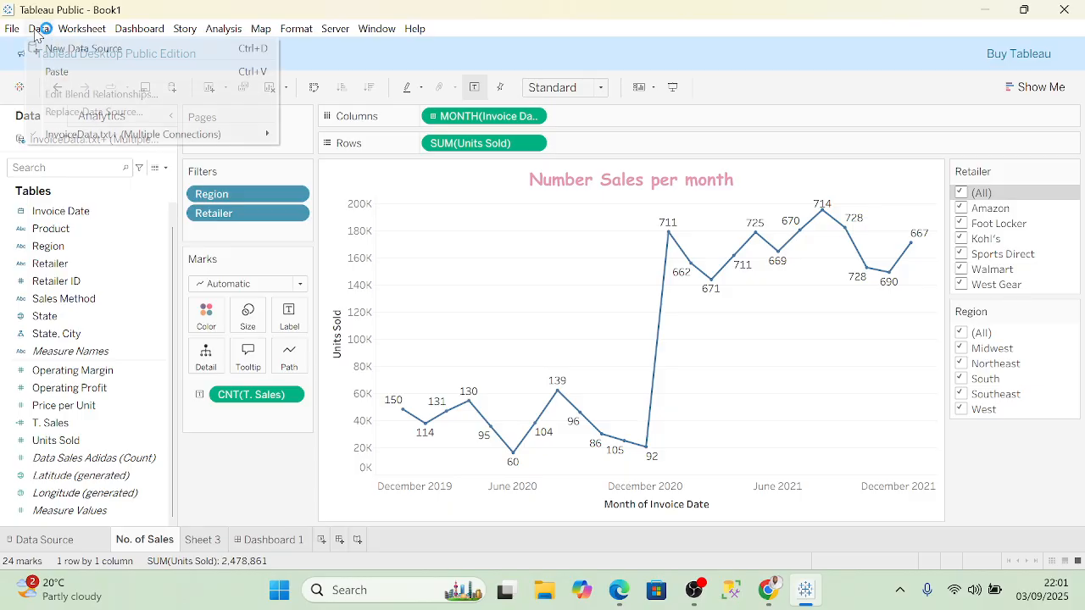
mouse_move(22, 34)
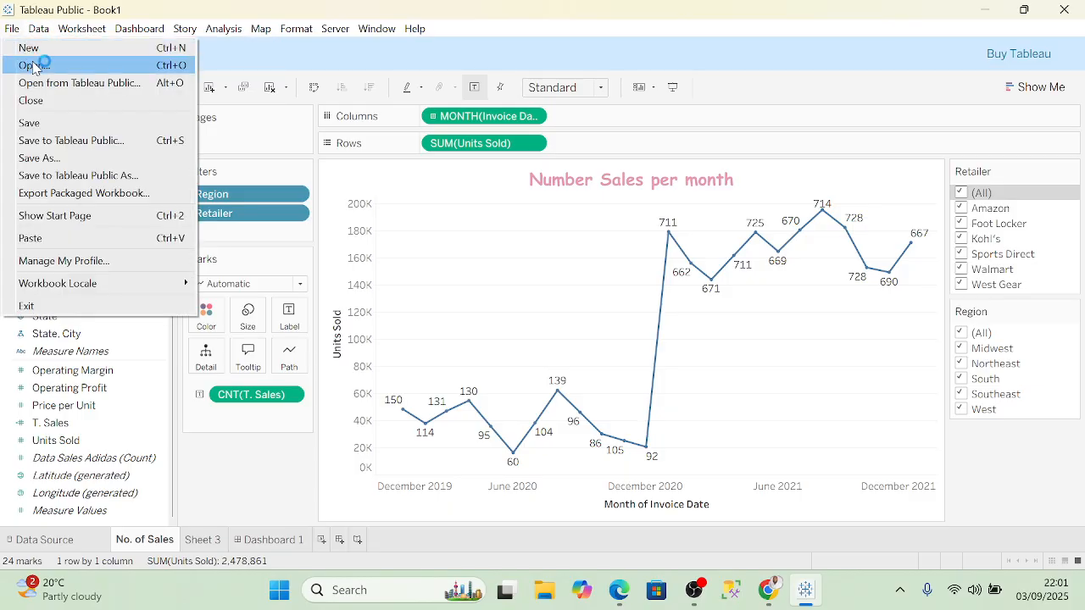
left_click(45, 127)
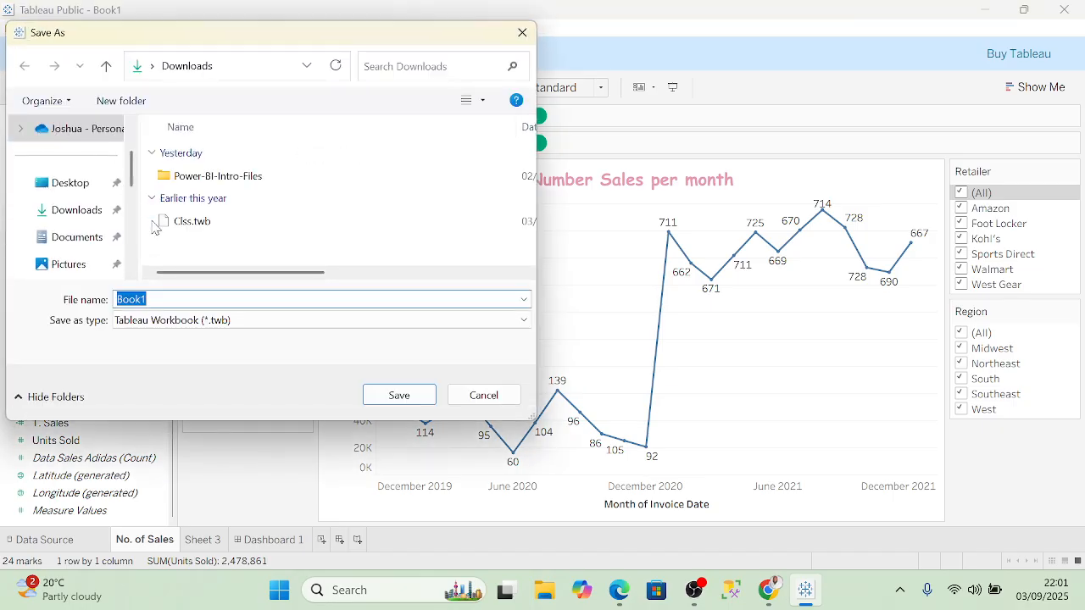
left_click(90, 186)
scroll(240, 216, "down", 1)
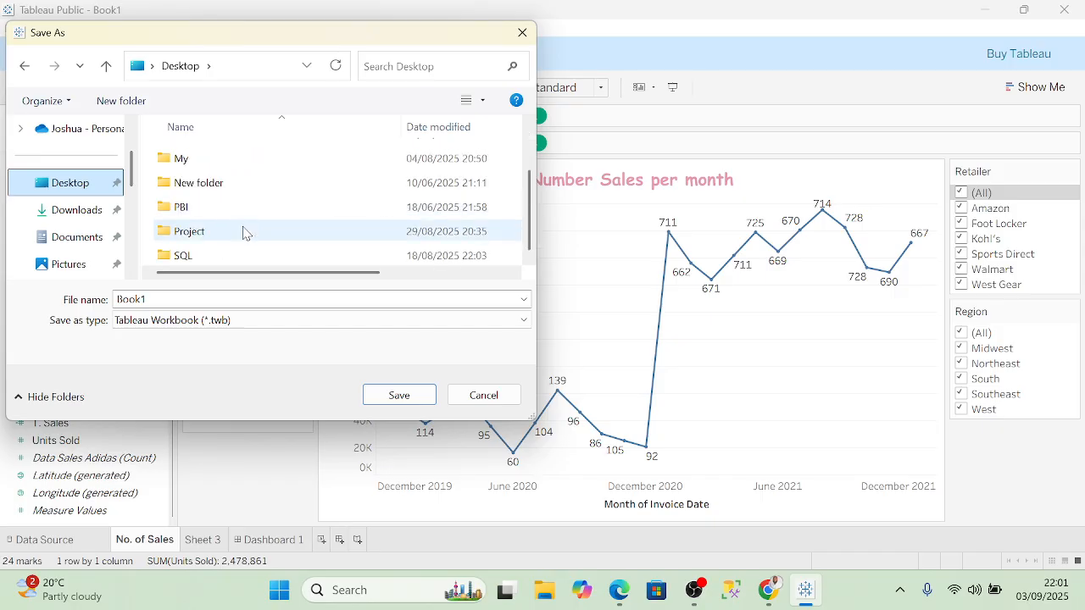
double_click(180, 298)
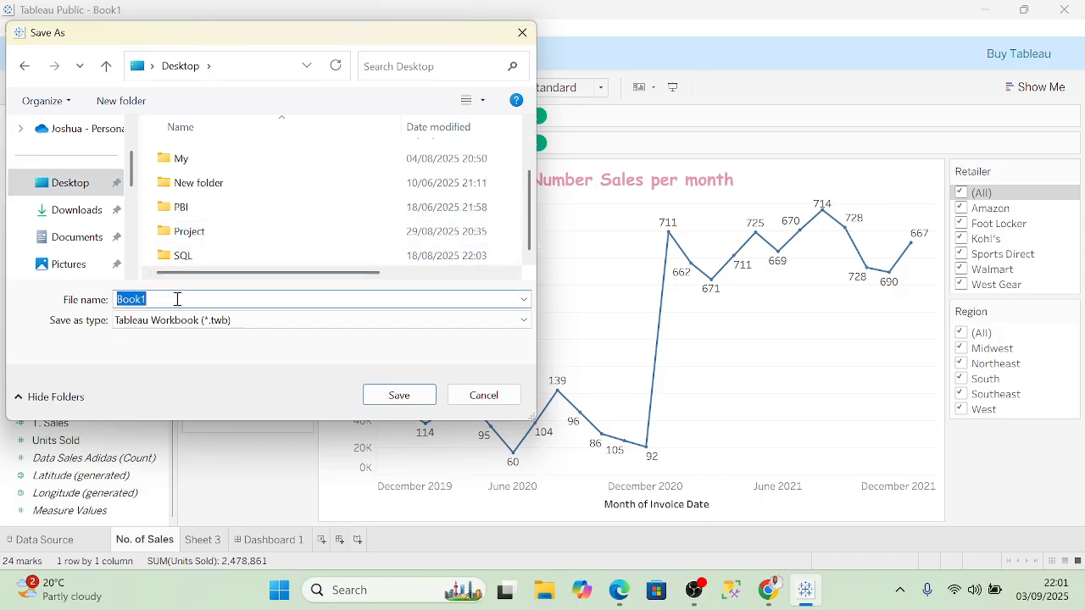
type("My")
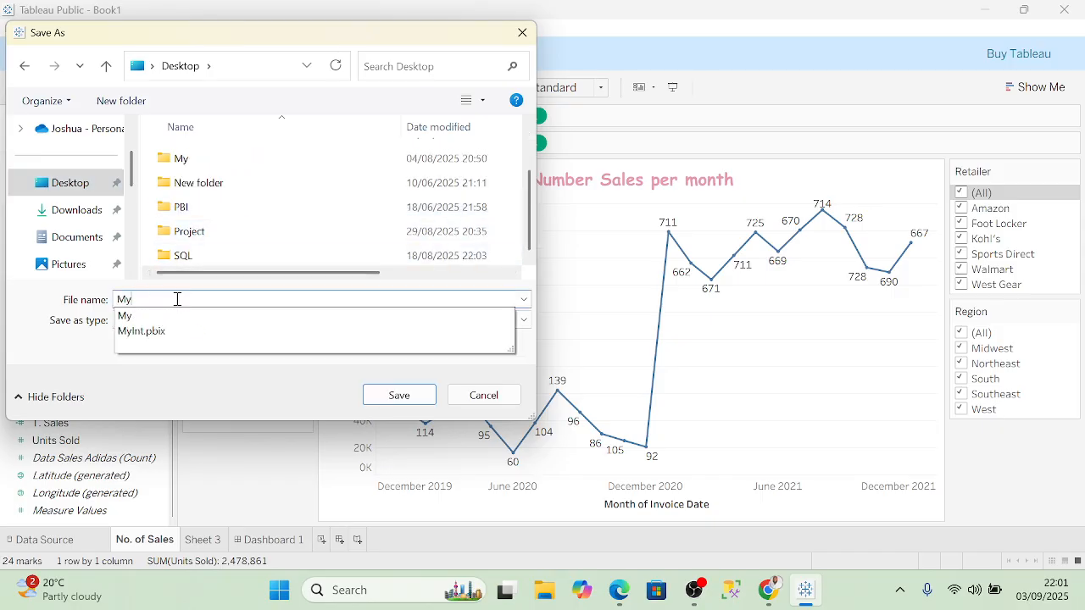
type("In")
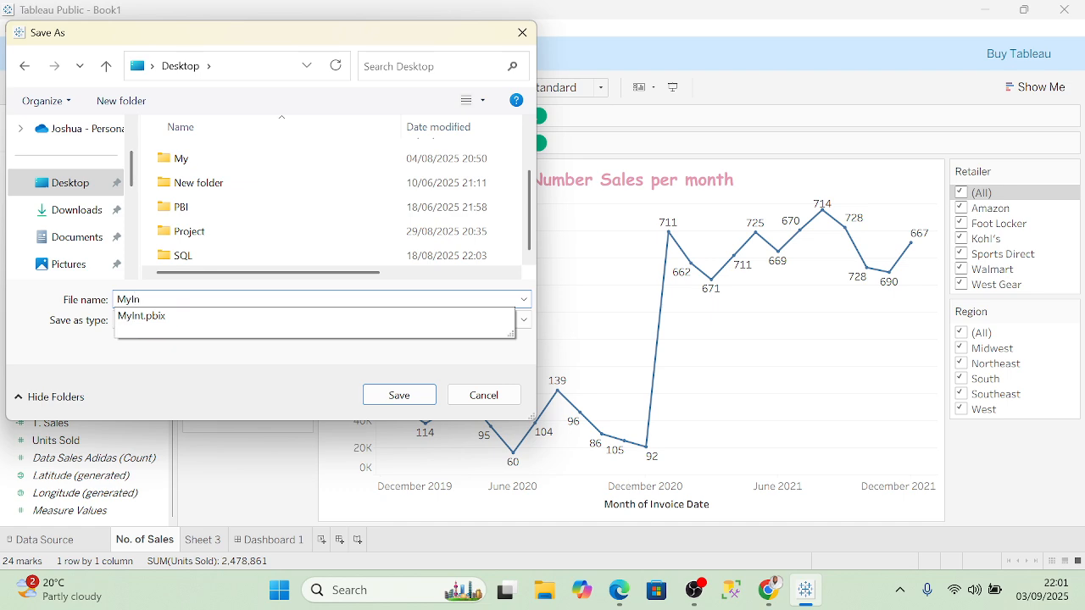
type("take")
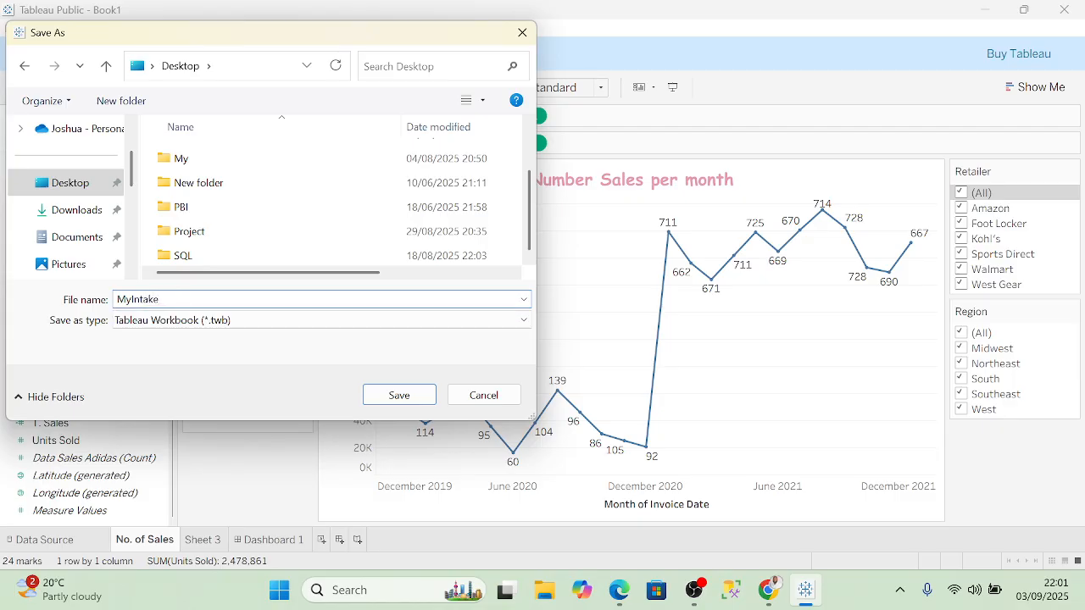
left_click(423, 398)
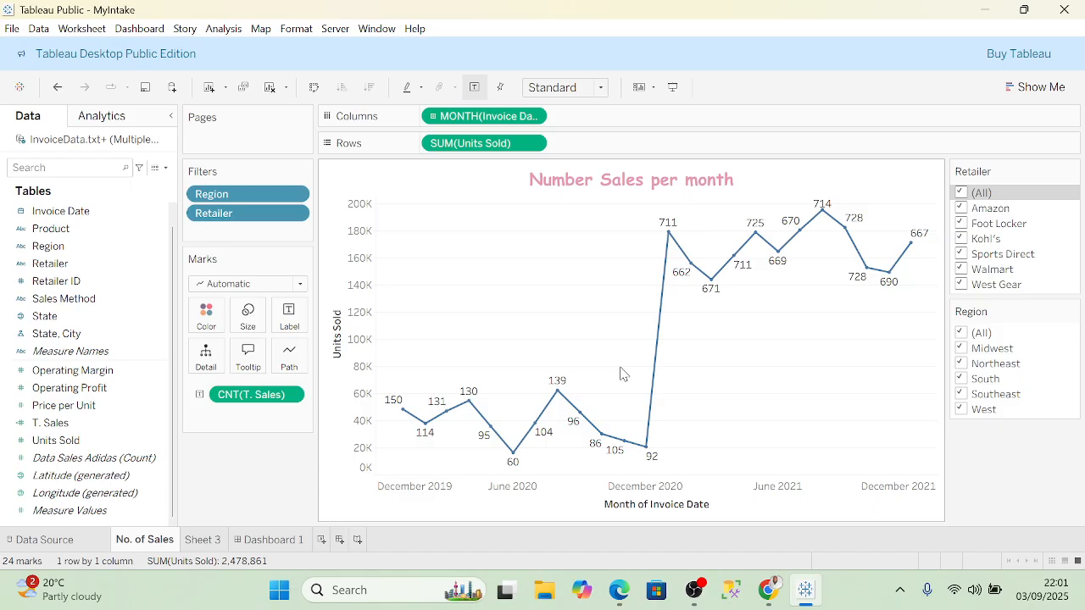
left_click(693, 602)
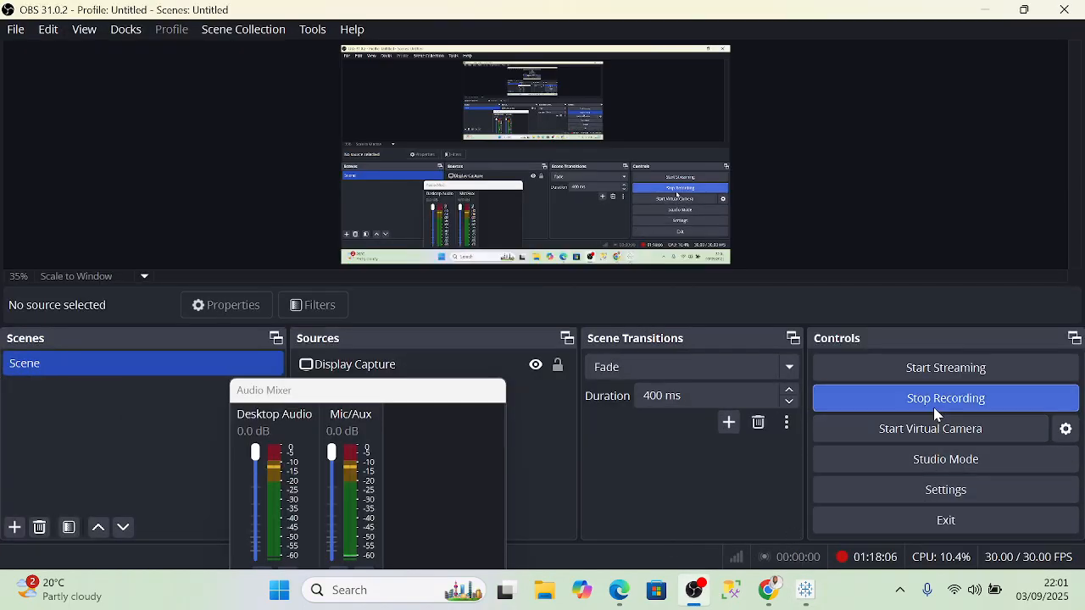